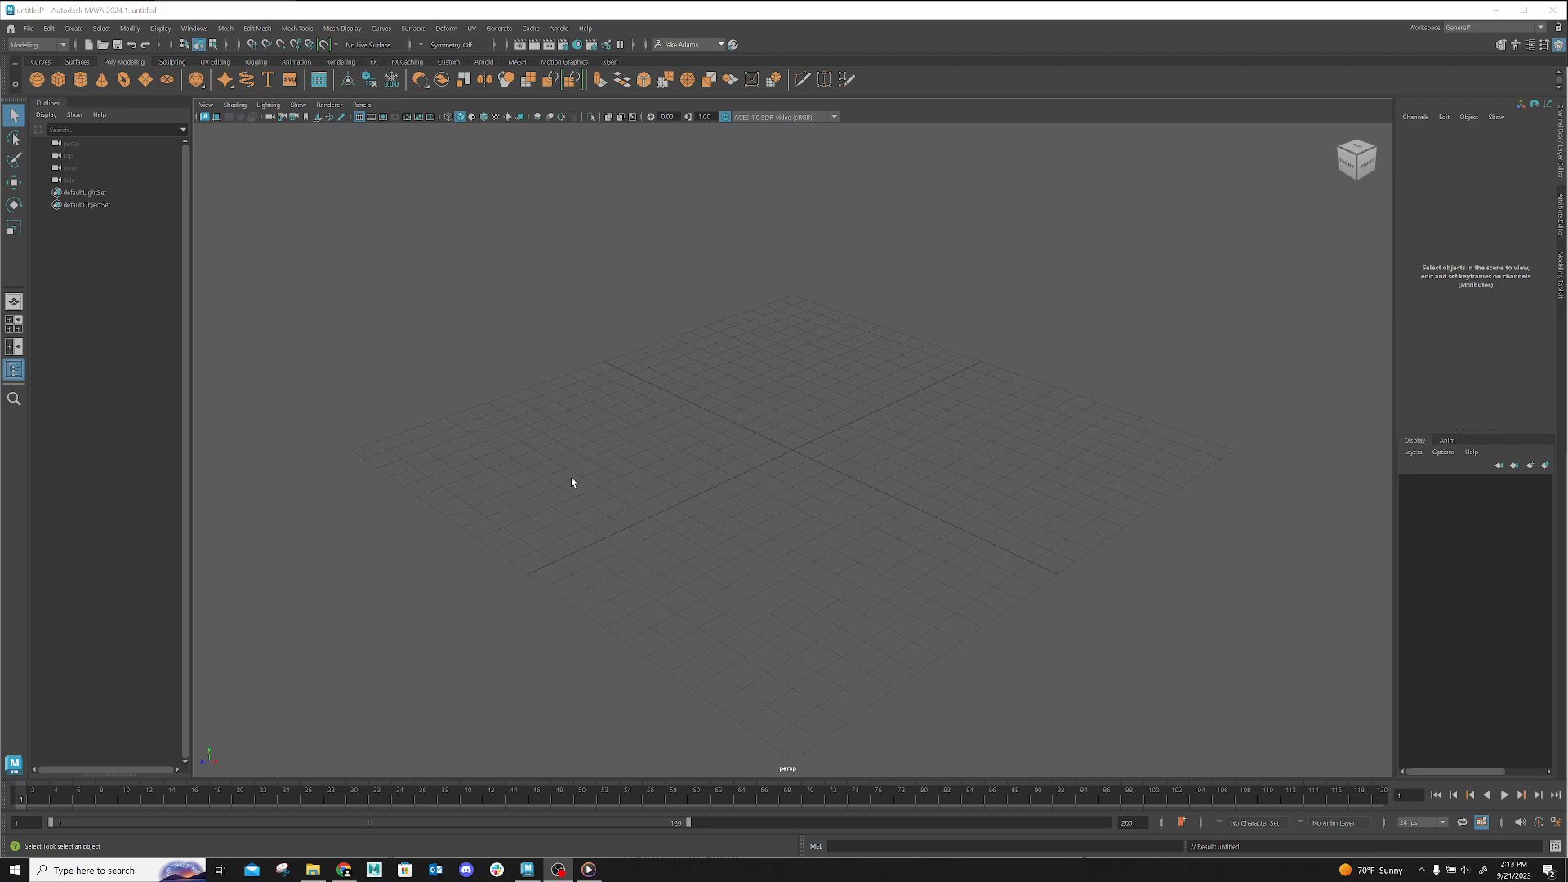
left_click_drag(583, 459, 744, 483, "alt")
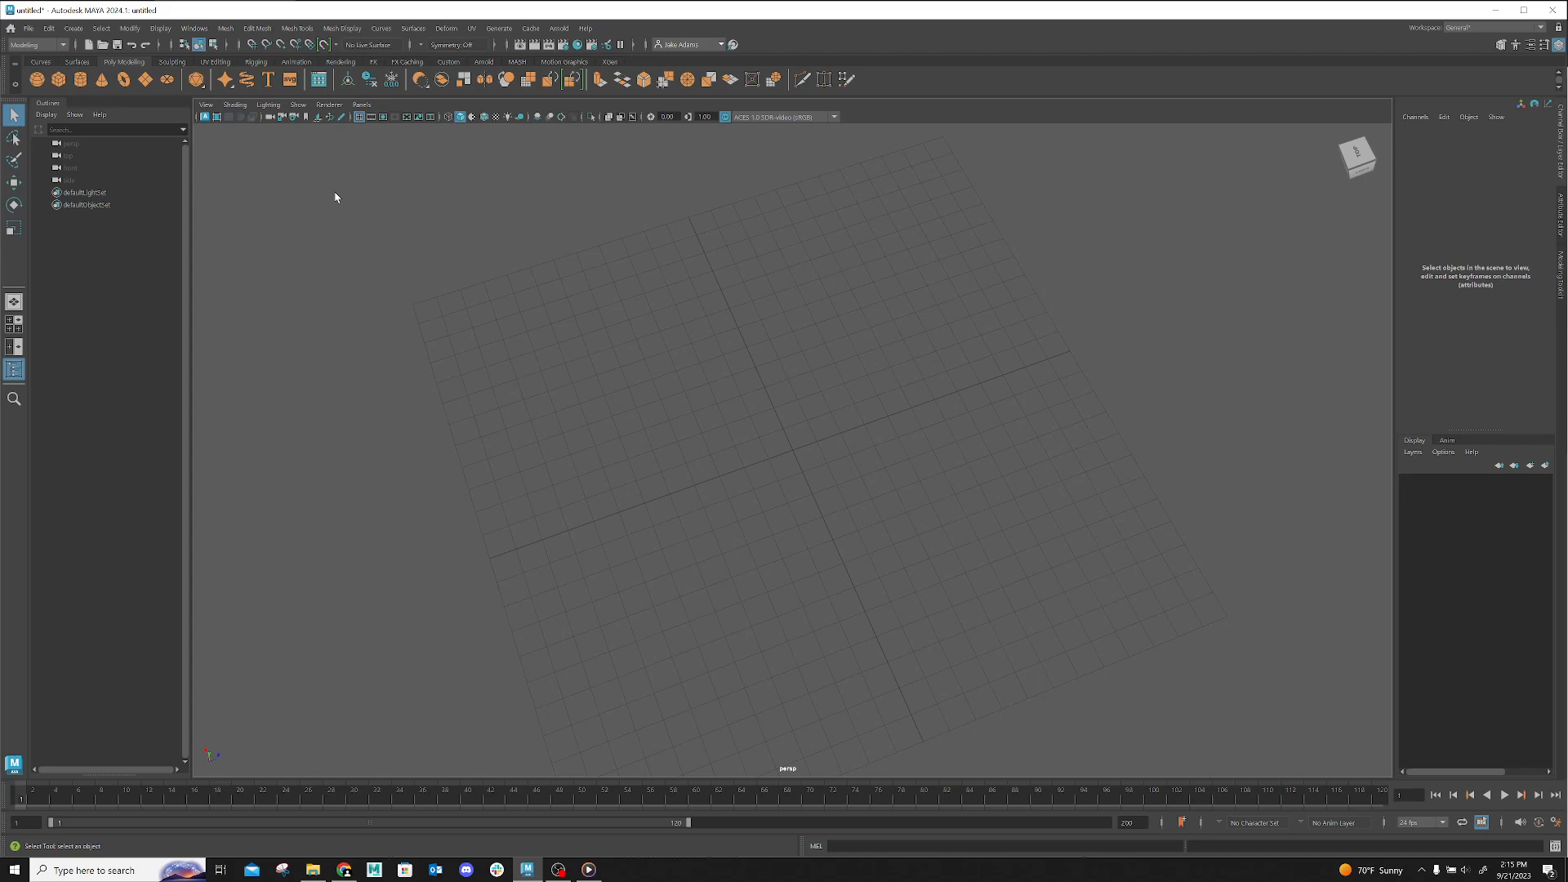
left_click_drag(493, 521, 184, 502, "alt")
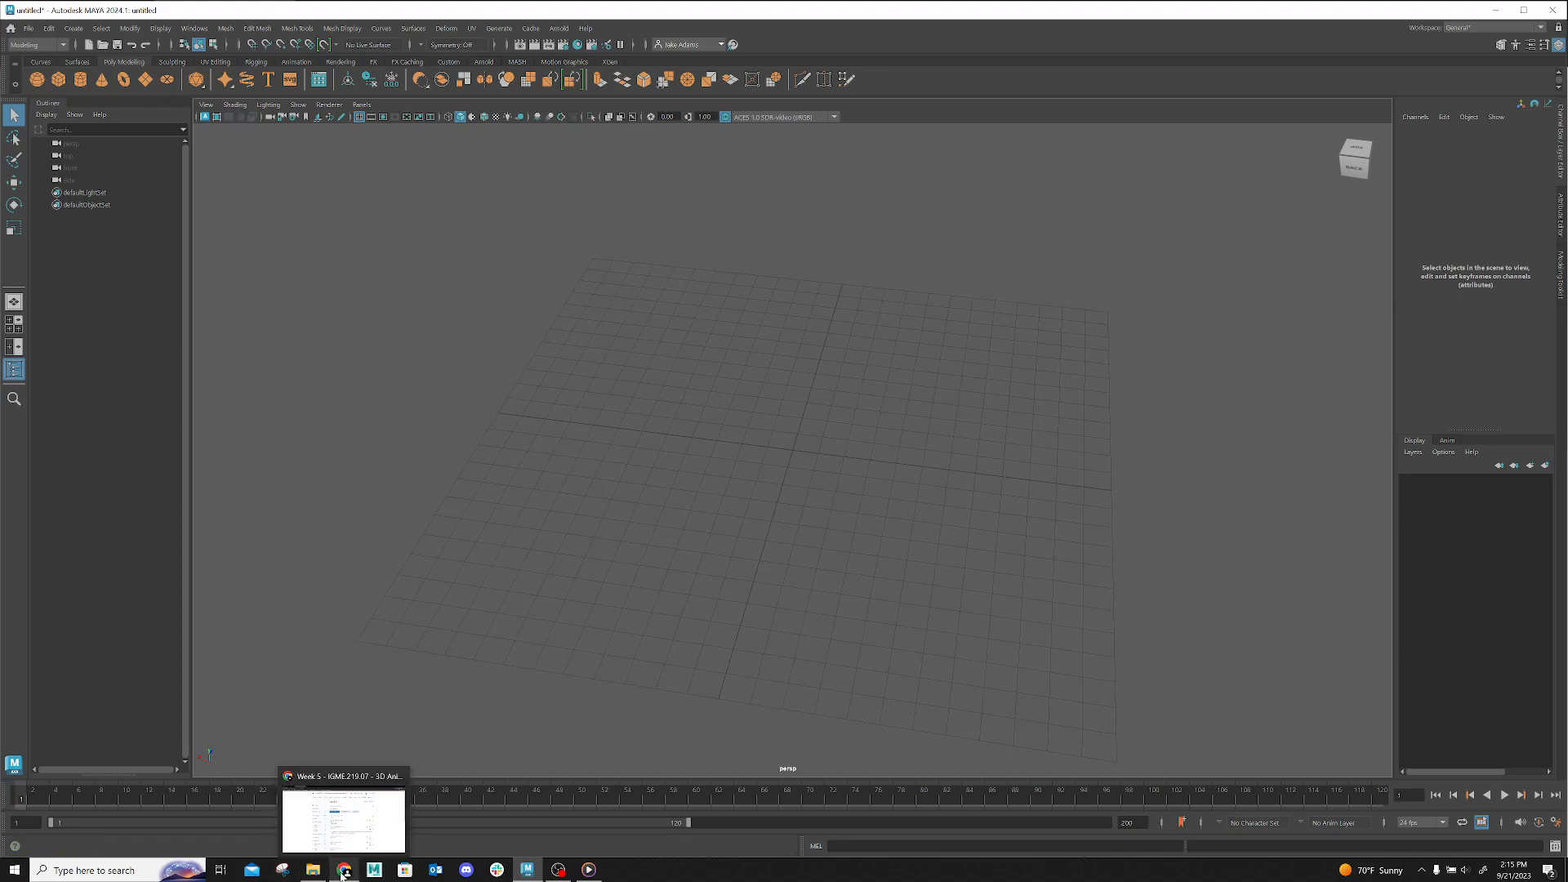
Switch to Chrome and look through the course's Resources section, including Industry Interviews, Industry Info, Useful Stuff and Web Resources
left_click(342, 872)
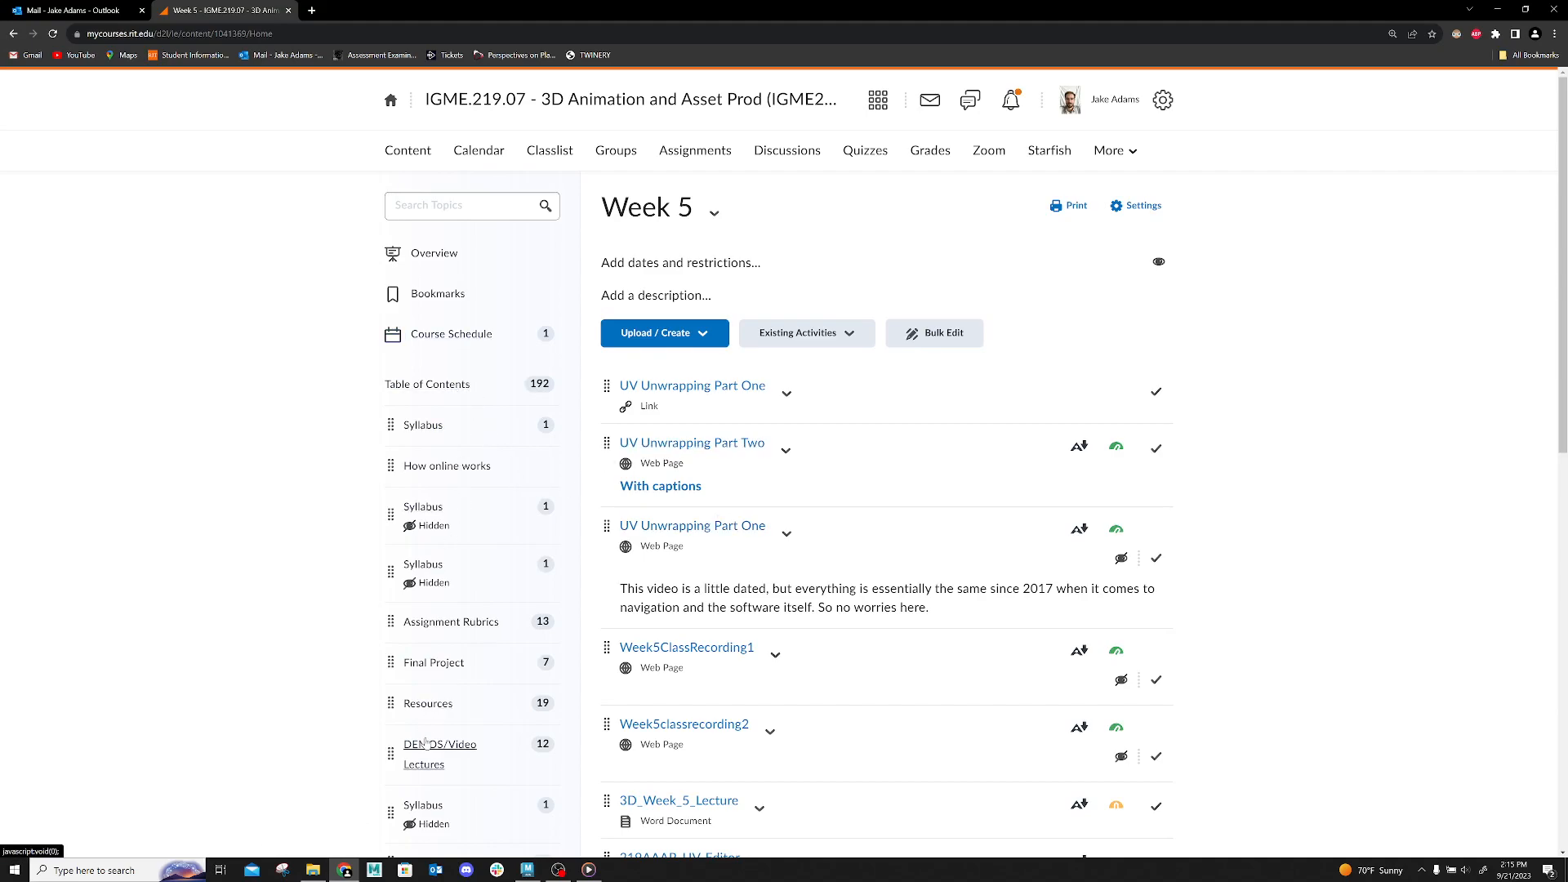
left_click(435, 704)
scroll(437, 701, "down", 2)
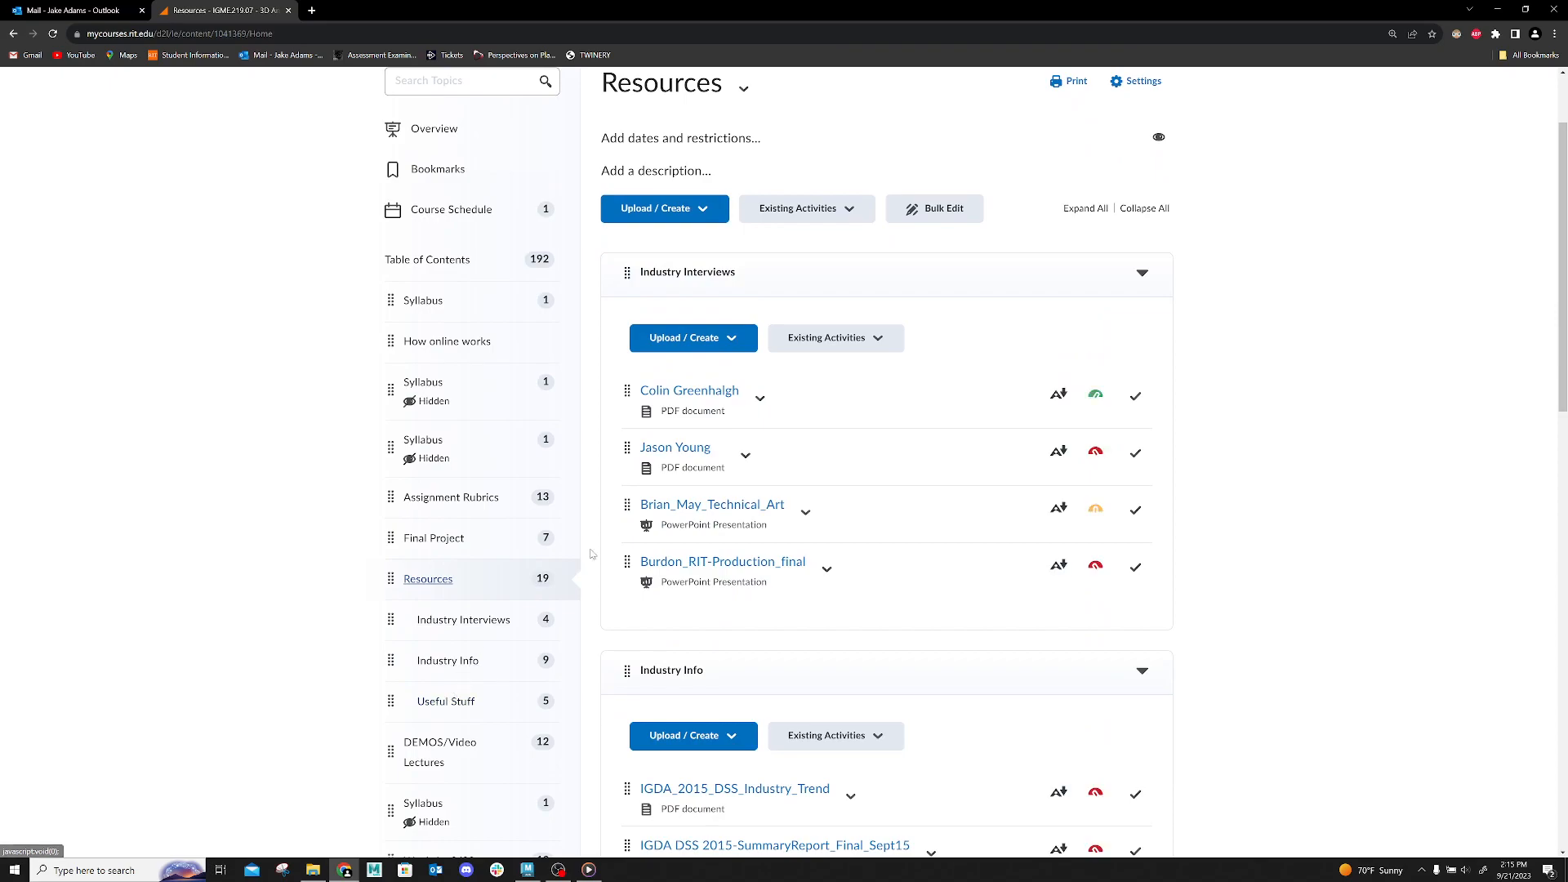
scroll(612, 269, "down", 8)
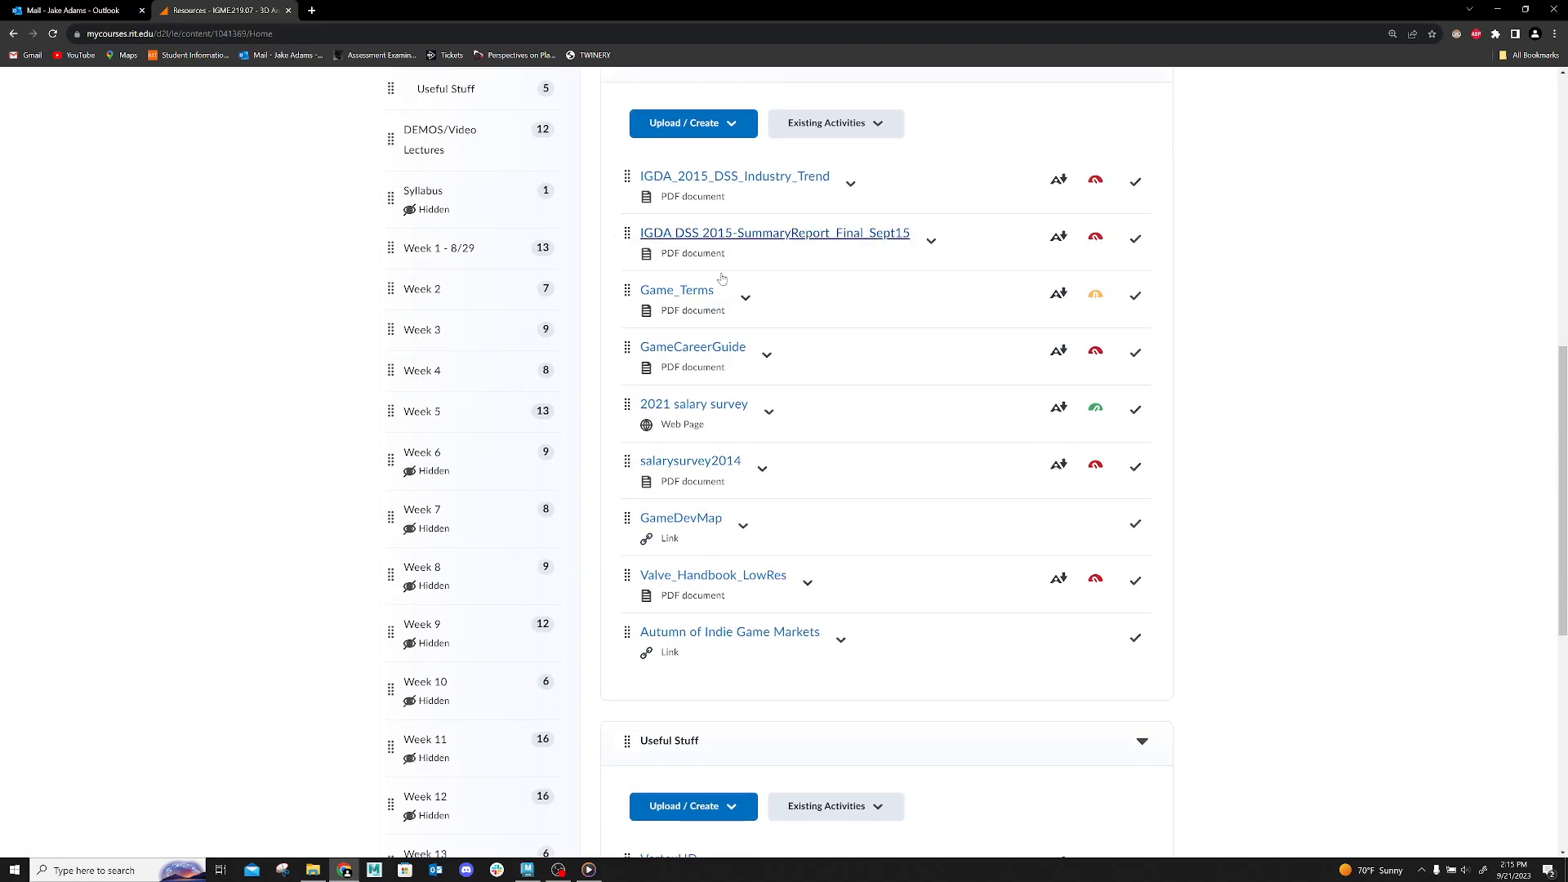
scroll(907, 563, "down", 4)
scroll(816, 756, "down", 4)
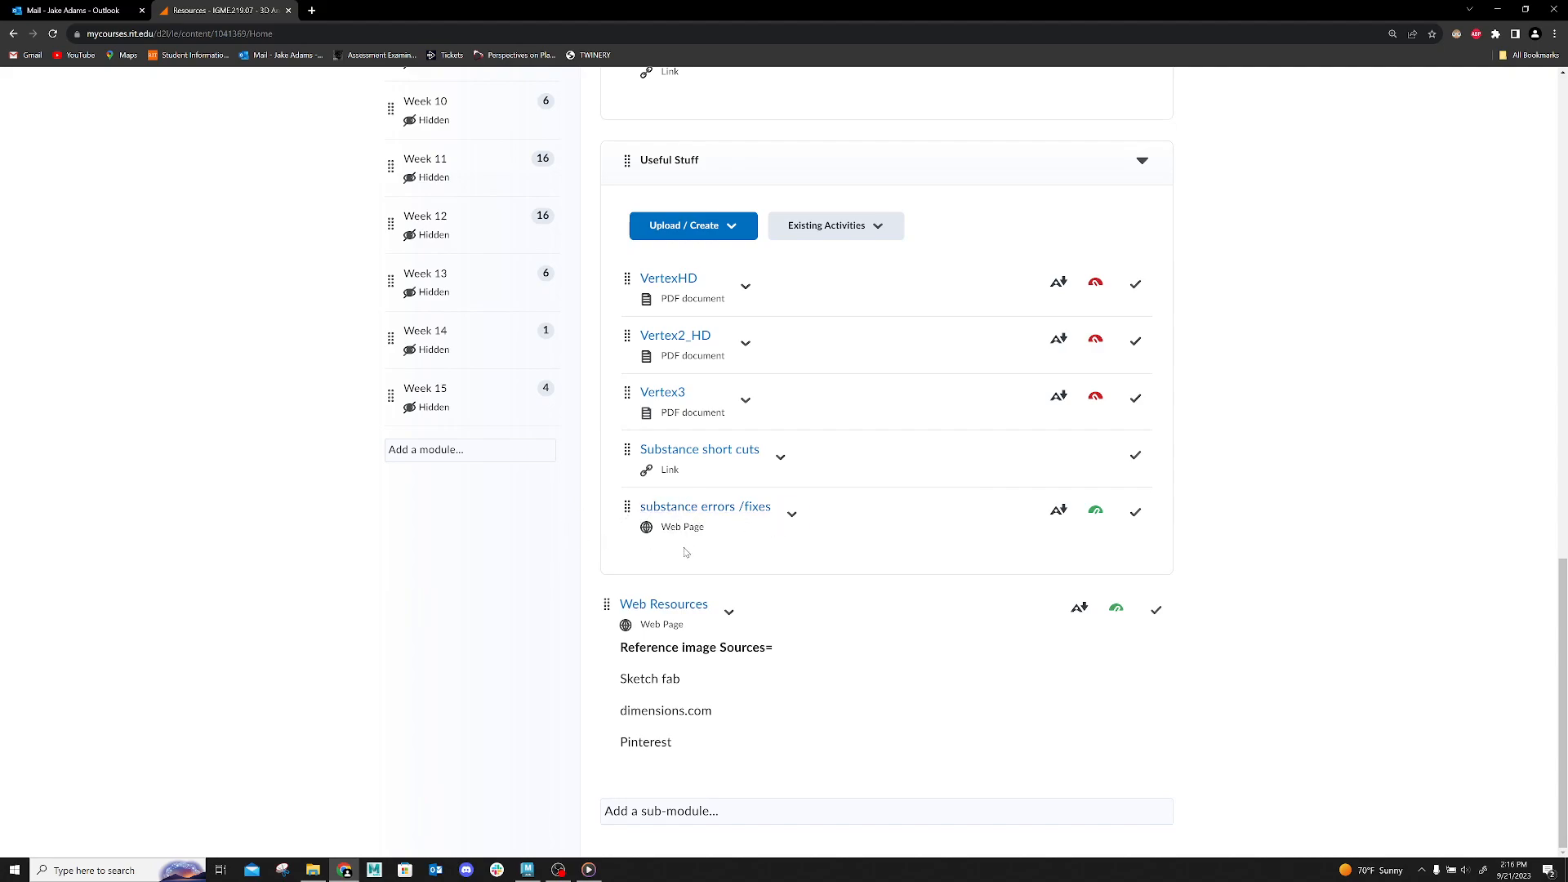
scroll(996, 739, "up", 3)
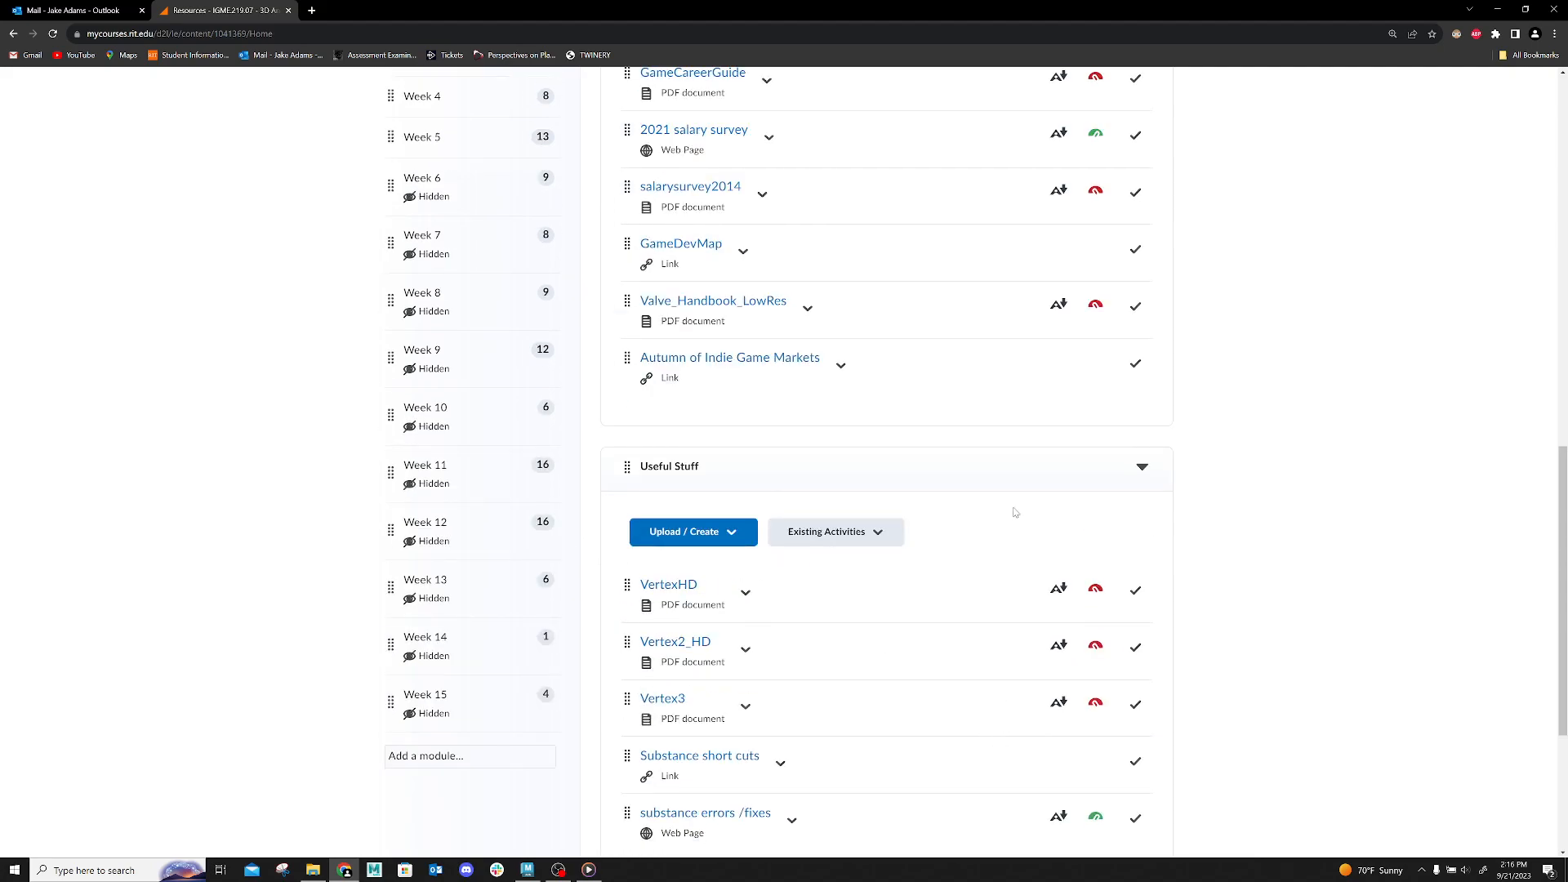
scroll(270, 543, "up", 8)
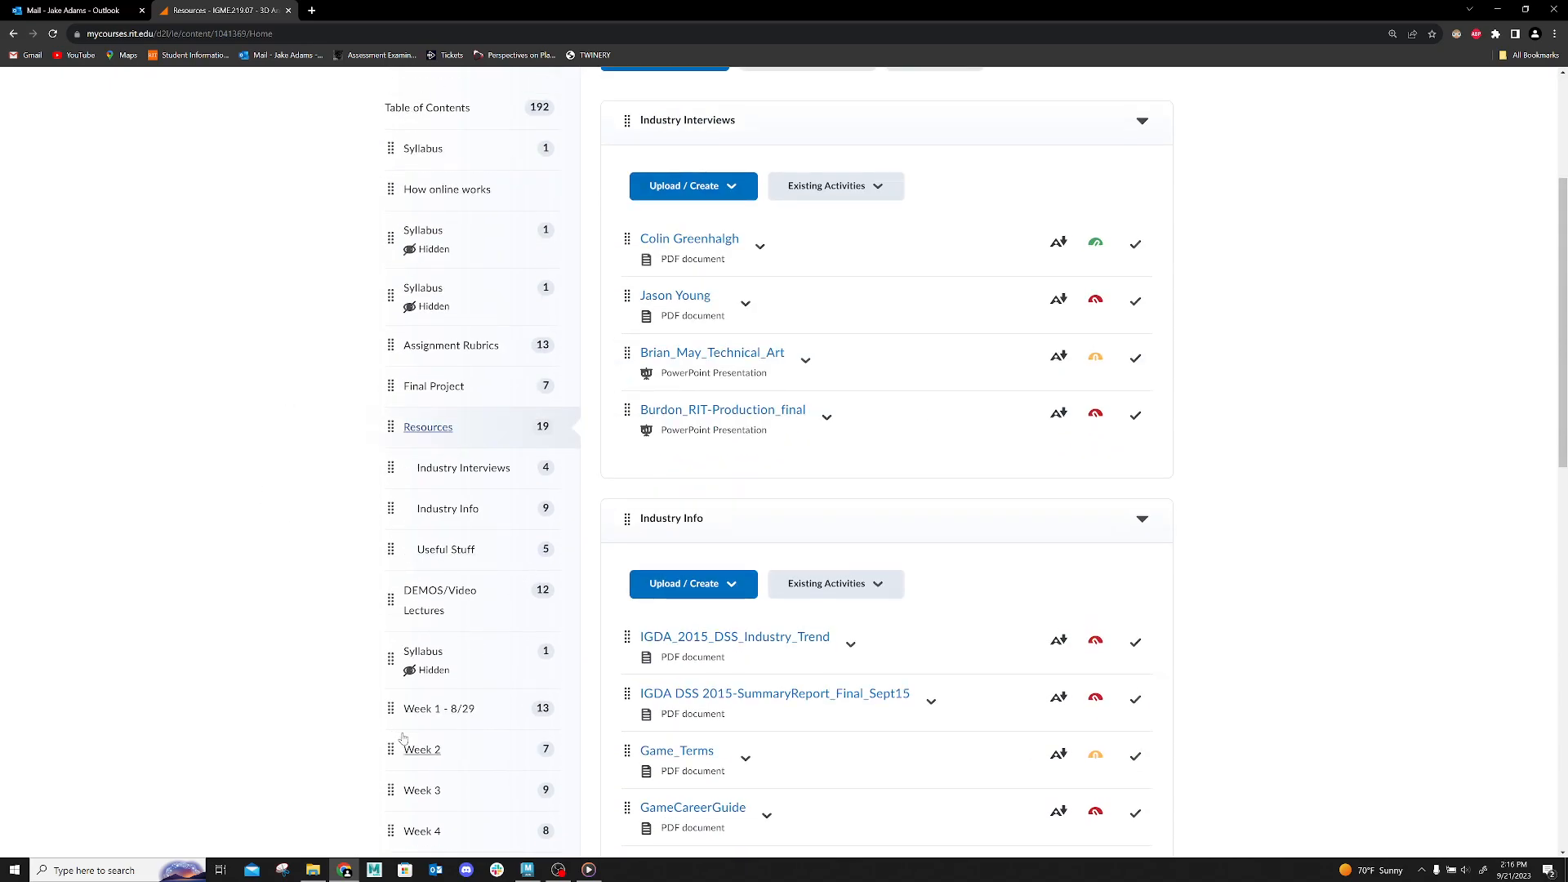
Open the Autodesk Maya shortcuts document from the Week 1 - 8/29 module's Lecture Videos/demos section
left_click(437, 709)
scroll(861, 643, "down", 13)
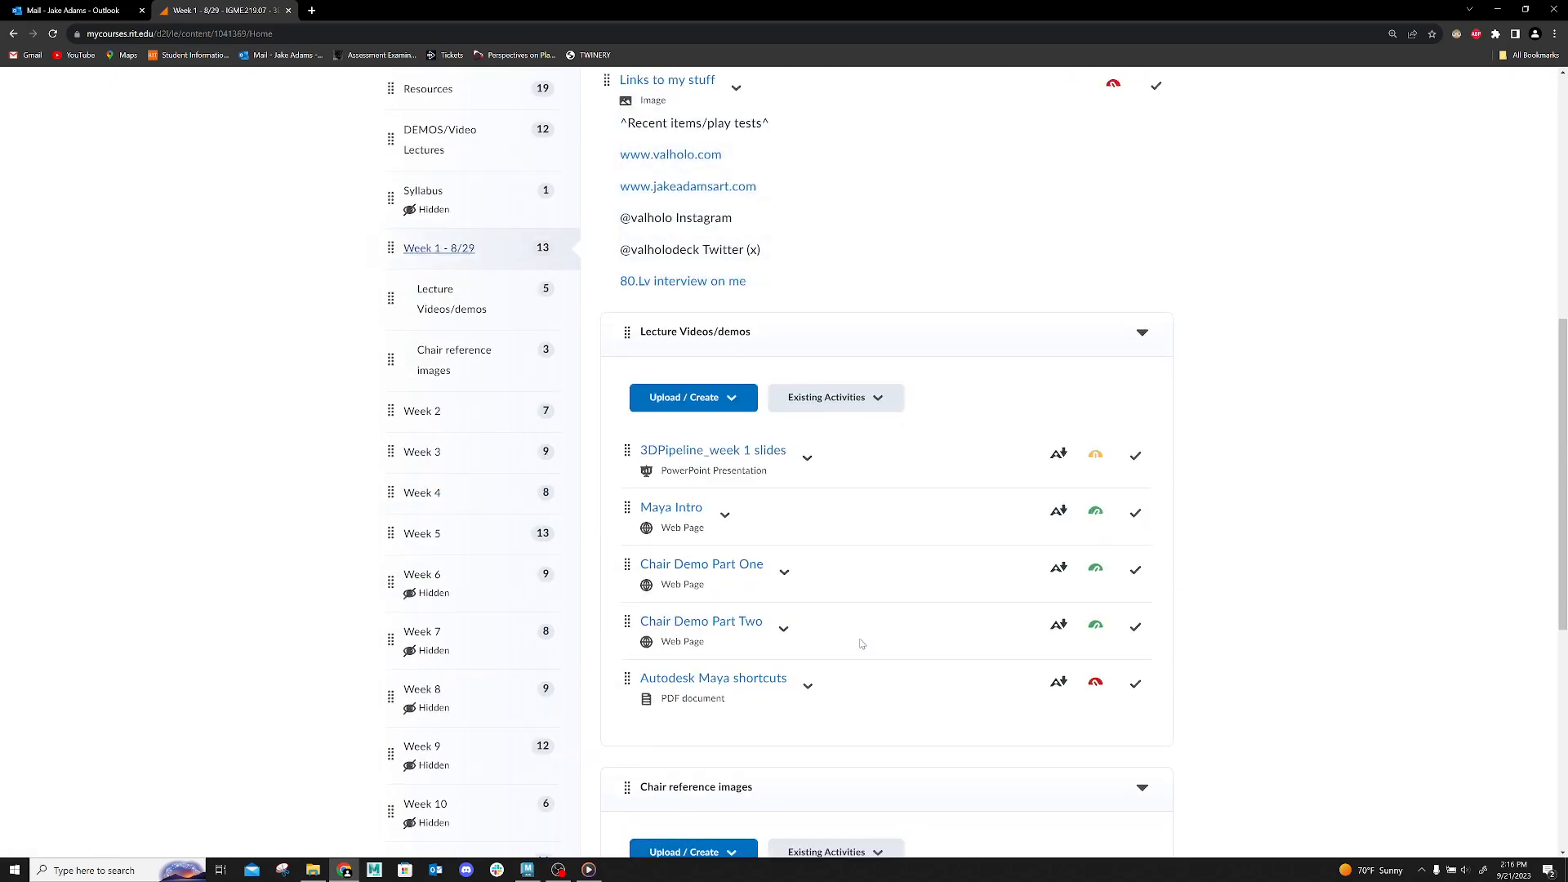
scroll(505, 419, "up", 7)
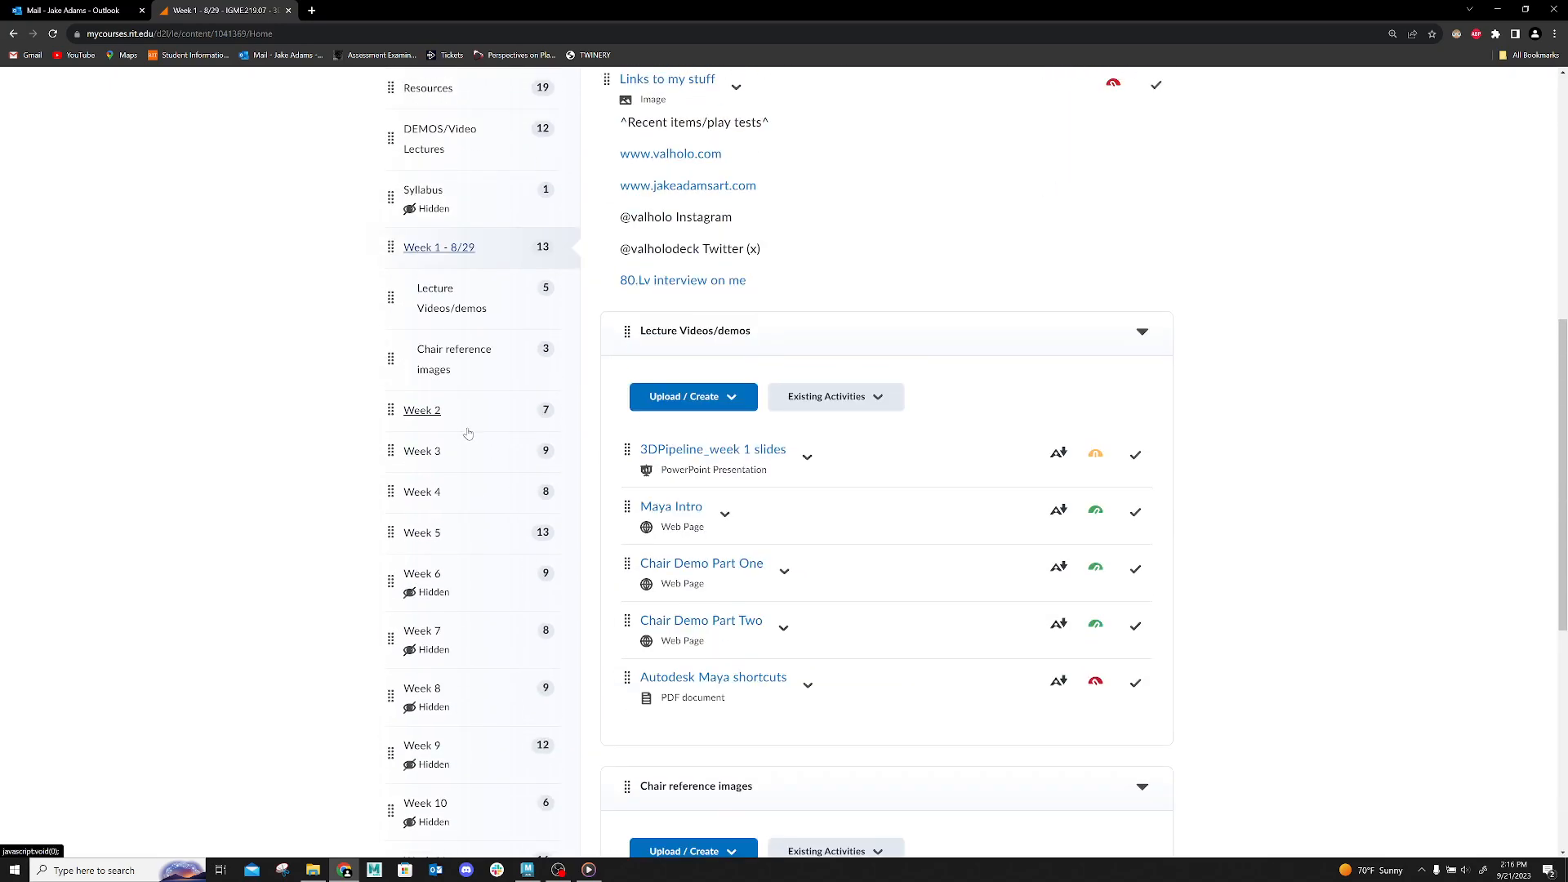
left_click(440, 412)
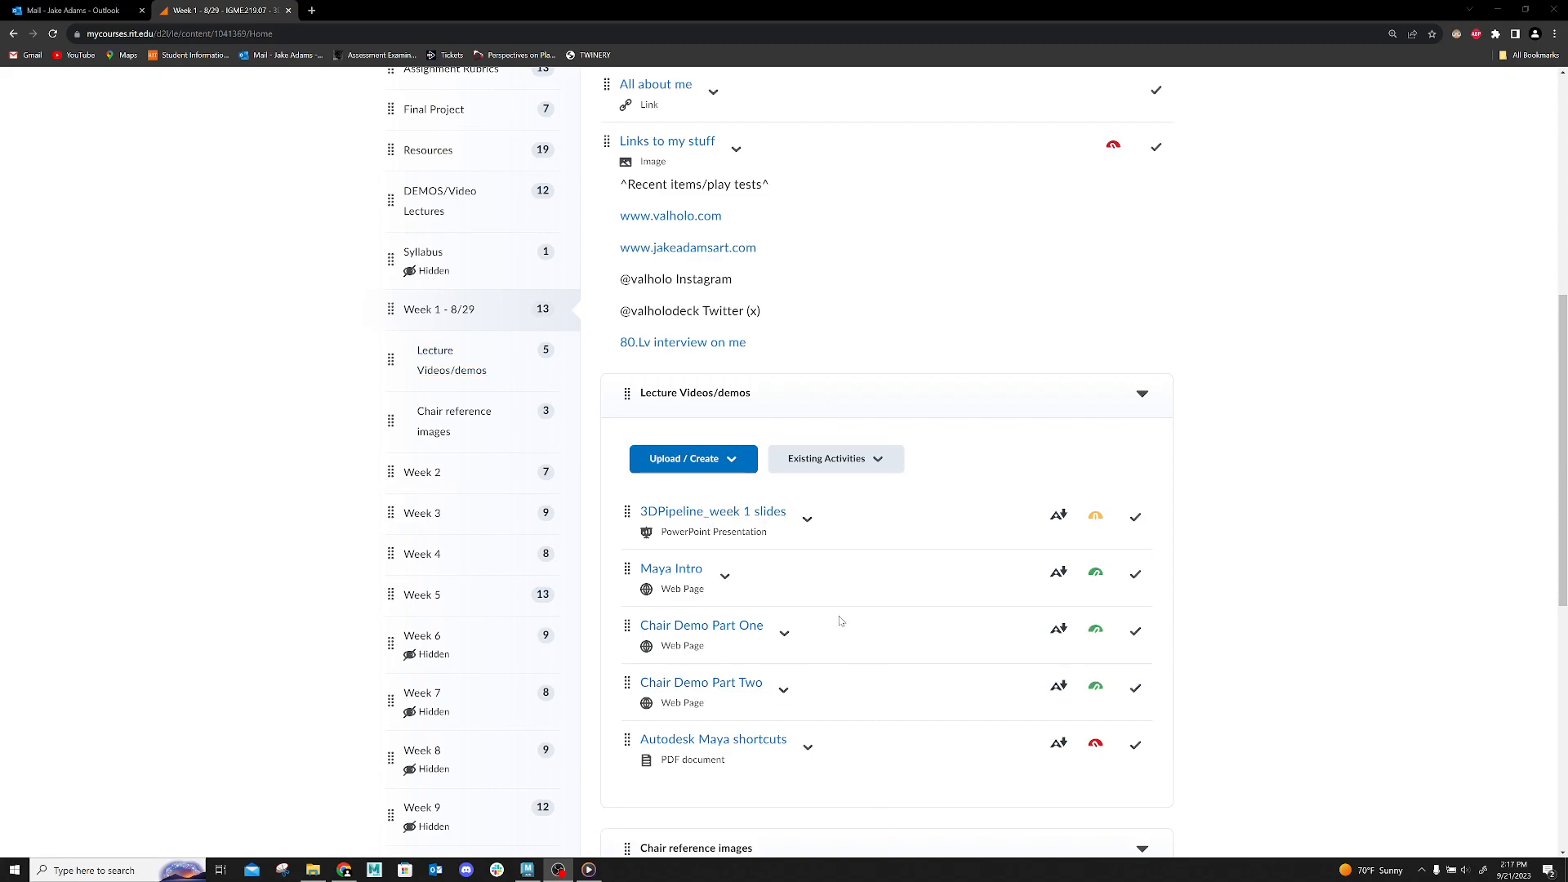
scroll(841, 628, "down", 3)
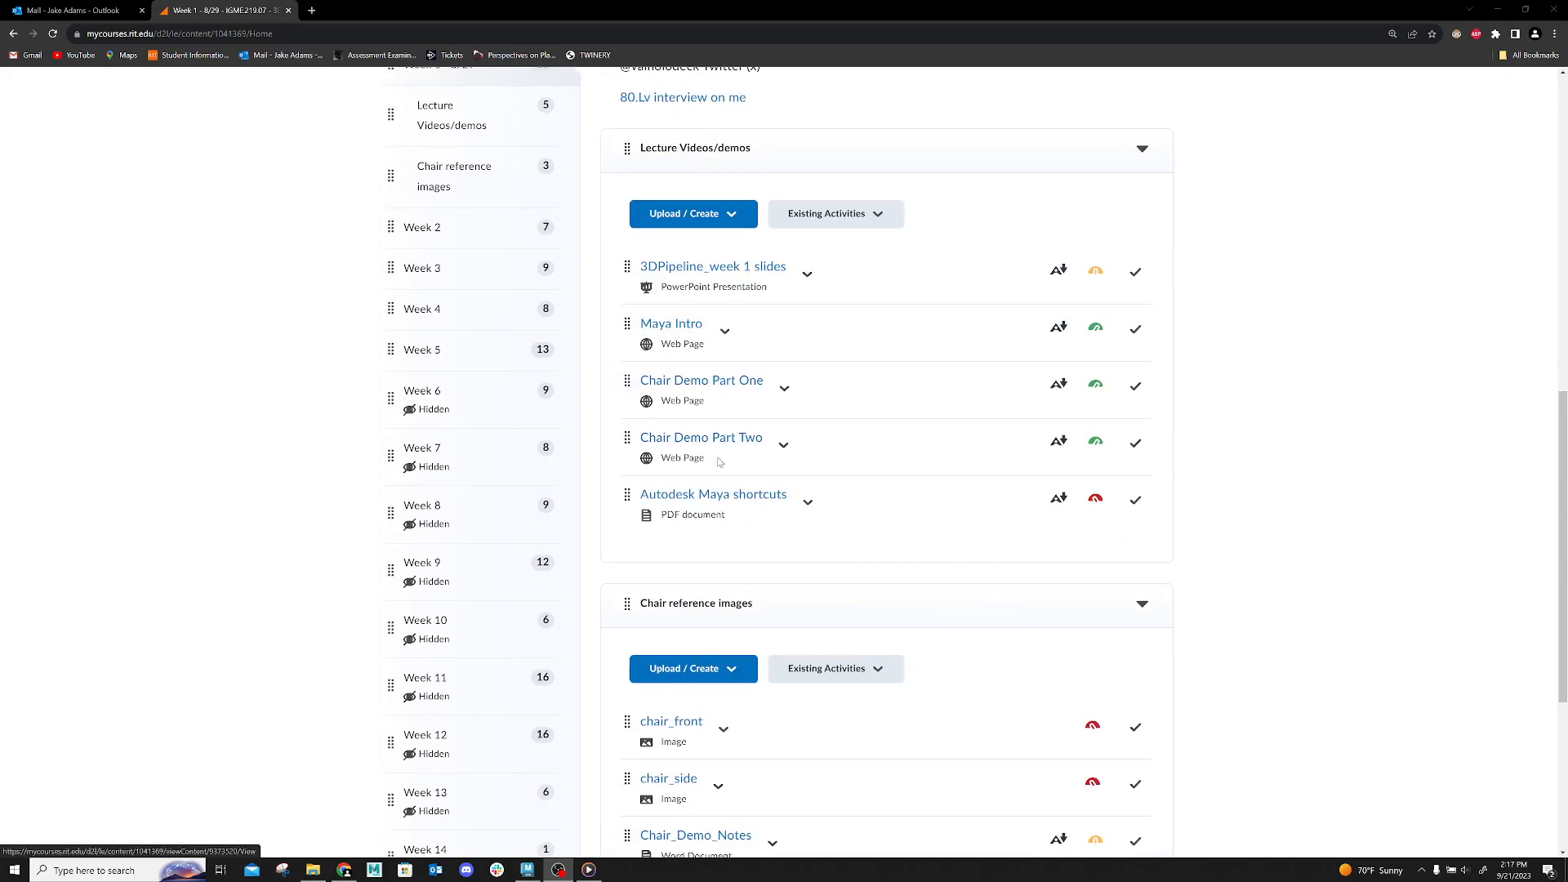
left_click(714, 496)
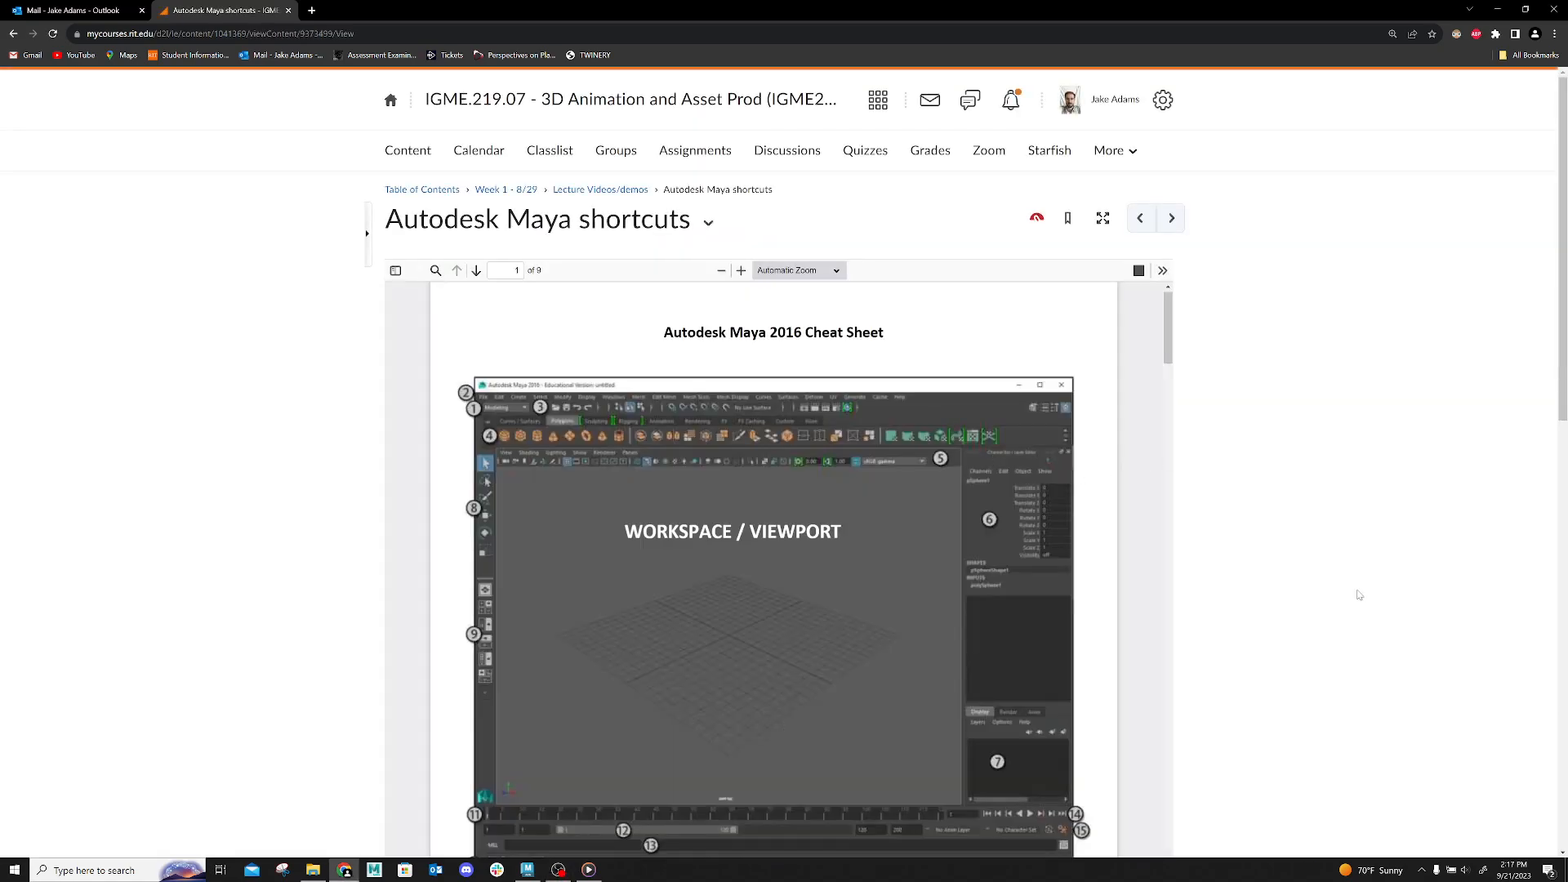
Examine the cheat sheet's default interface overview, Cartesian coordinate system section and the one-key shortcuts keyboard chart
scroll(1347, 583, "down", 2)
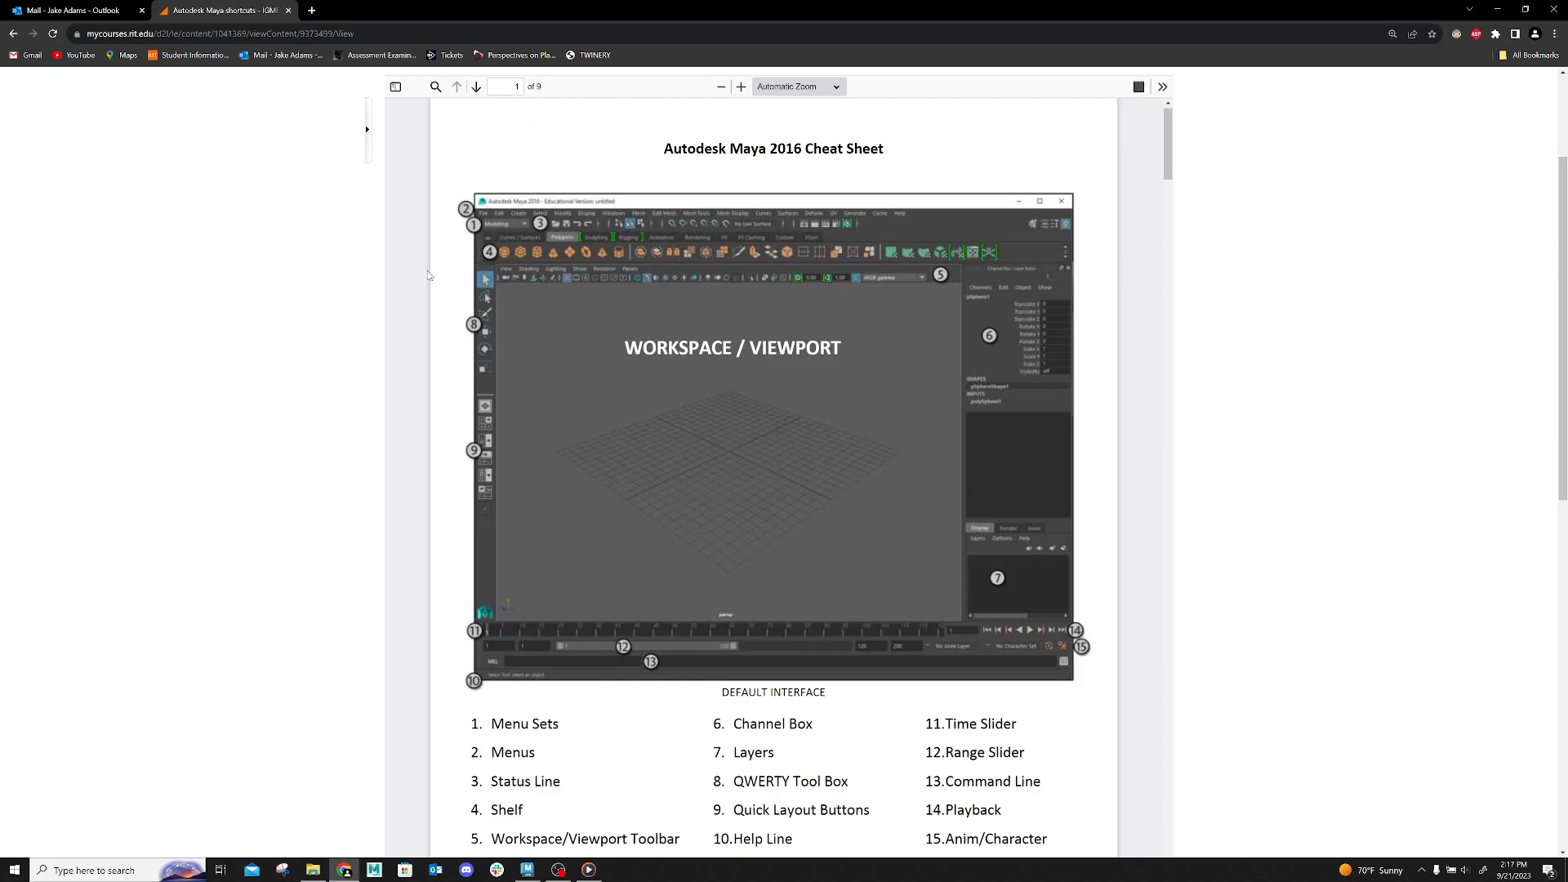
scroll(1214, 537, "down", 5)
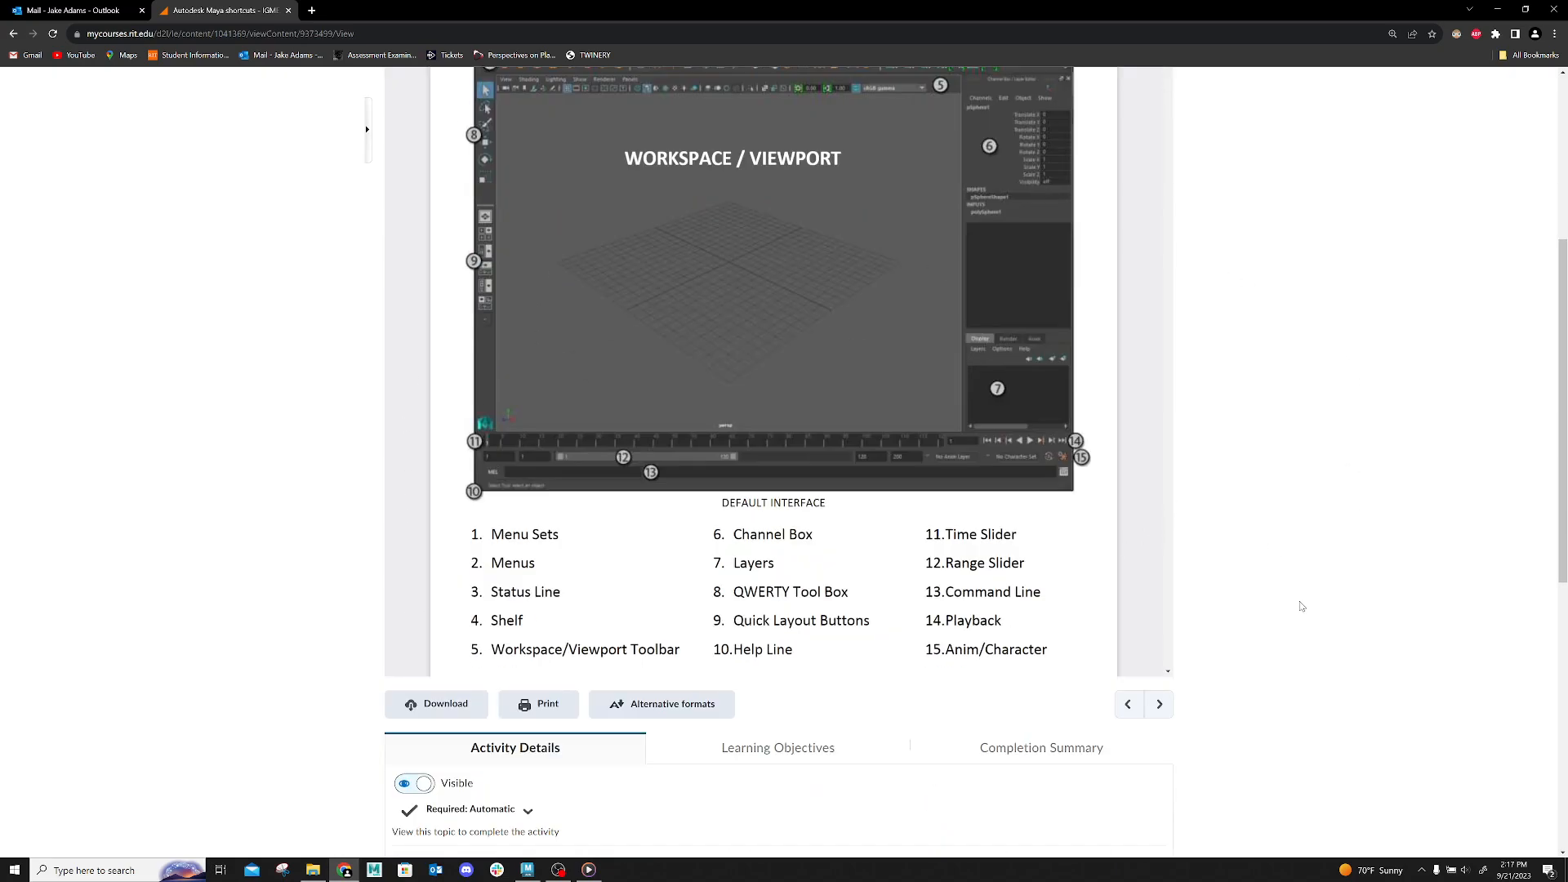
scroll(1302, 605, "up", 4)
scroll(955, 462, "down", 15)
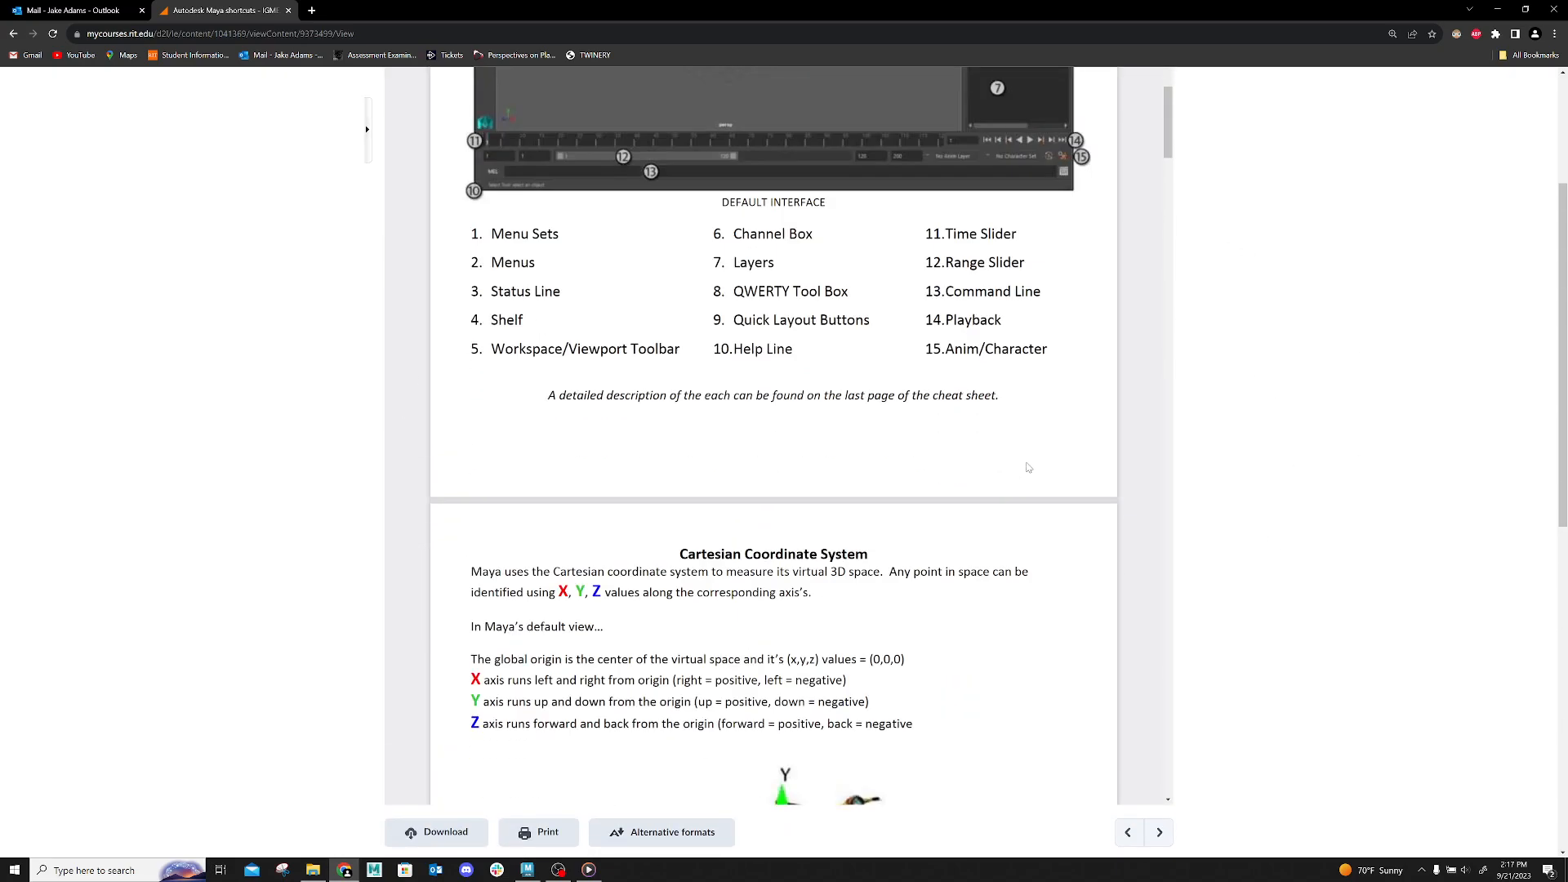
scroll(1140, 624, "up", 6)
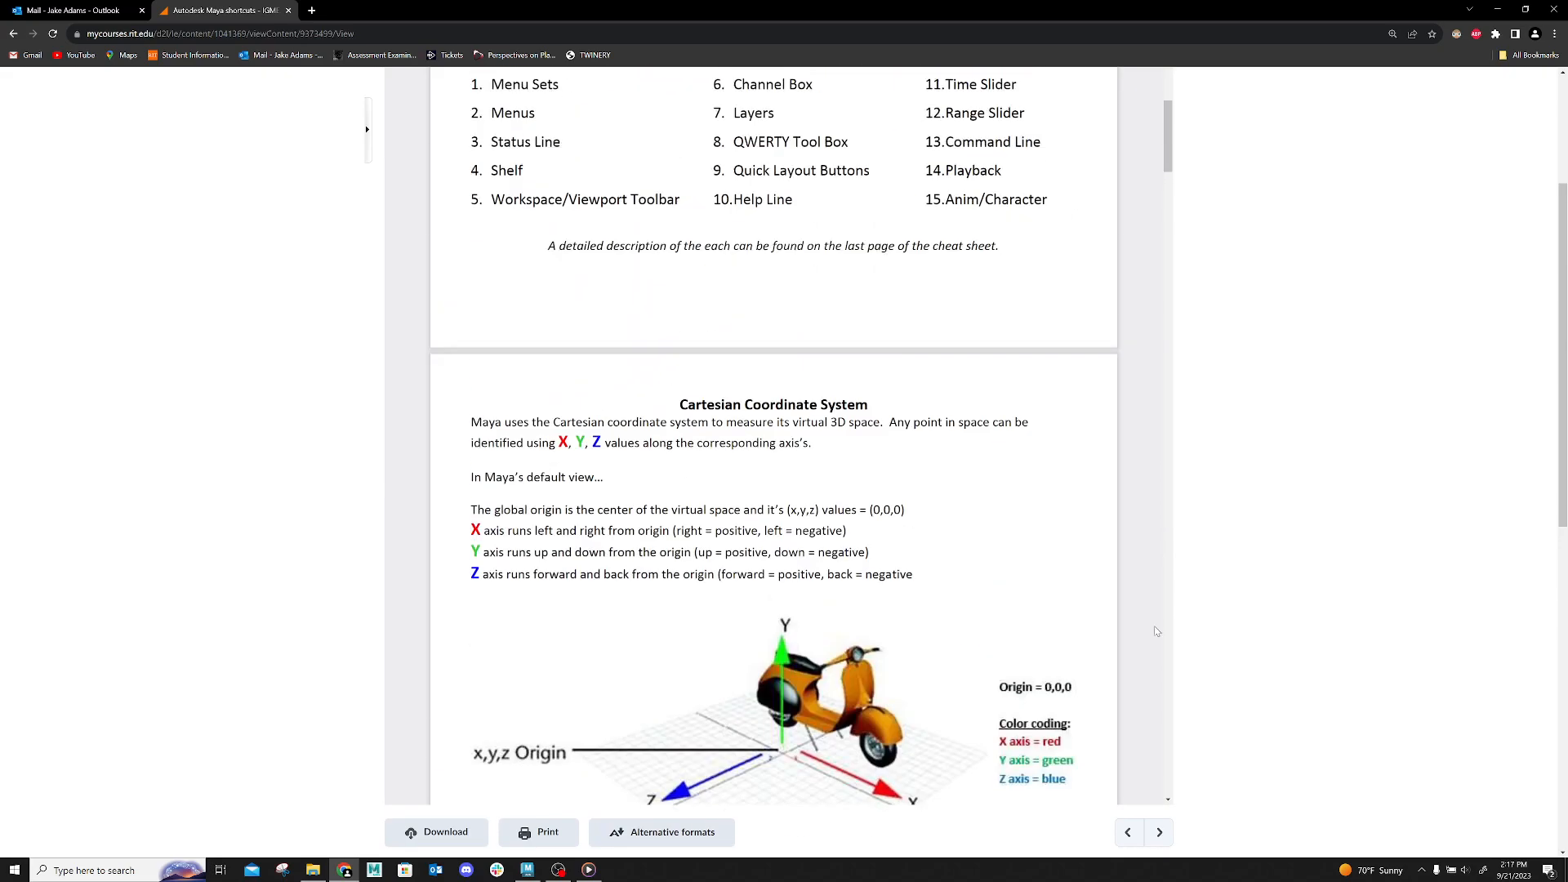
scroll(1220, 574, "down", 6)
scroll(512, 544, "down", 3)
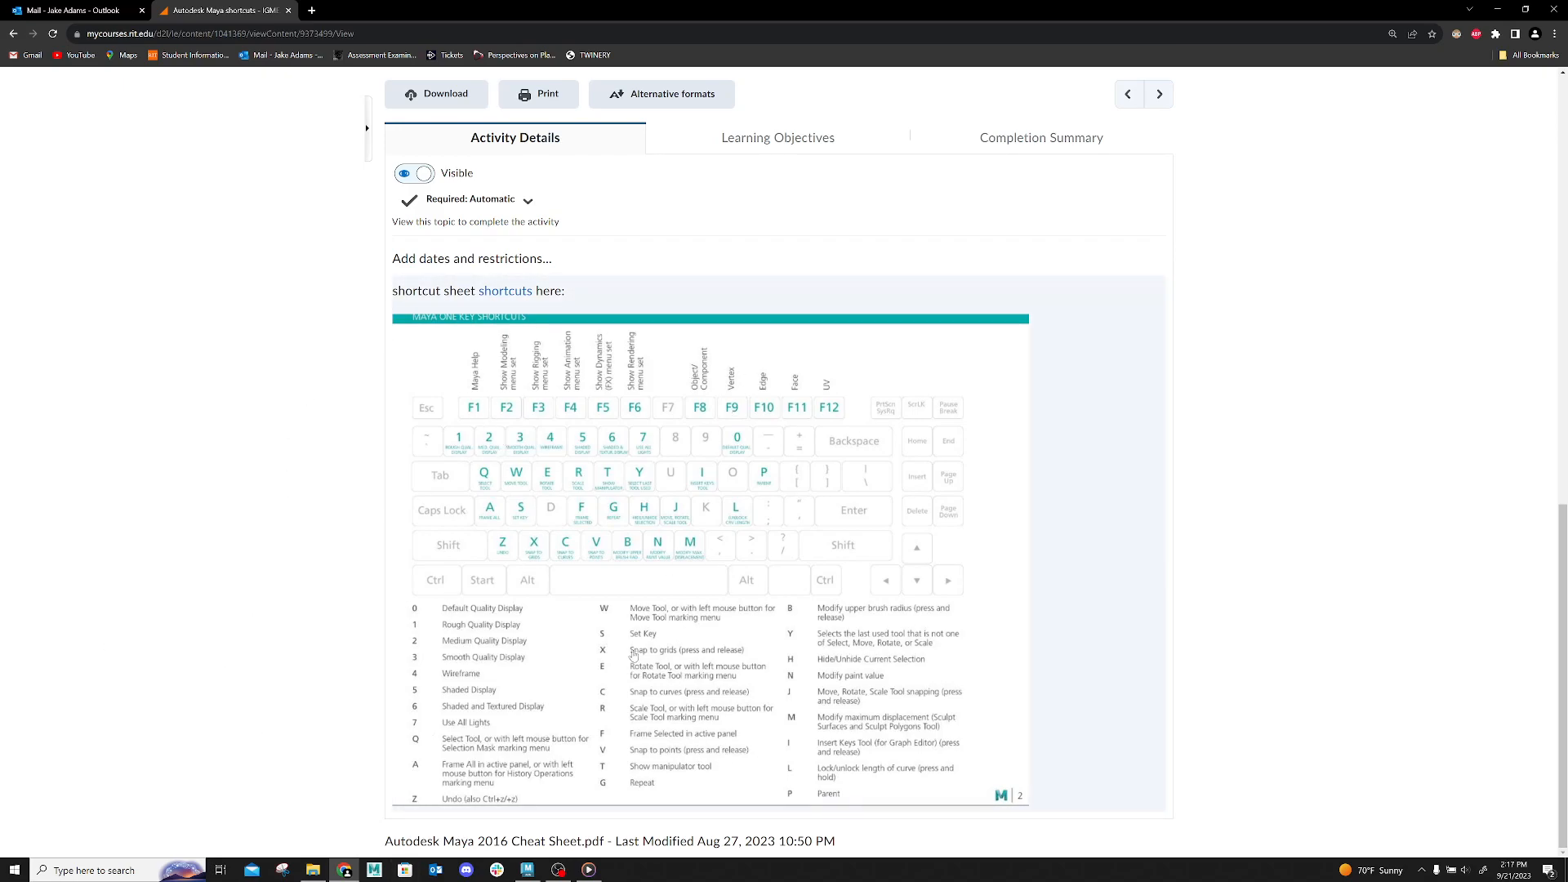
scroll(1157, 645, "up", 3)
scroll(1324, 703, "up", 5)
Examine the cheat sheet's sections on navigating 3D space, working with polygon primitives and view shading modes
right_click(1331, 719)
left_click(1279, 326)
scroll(846, 470, "down", 2)
scroll(846, 471, "down", 5)
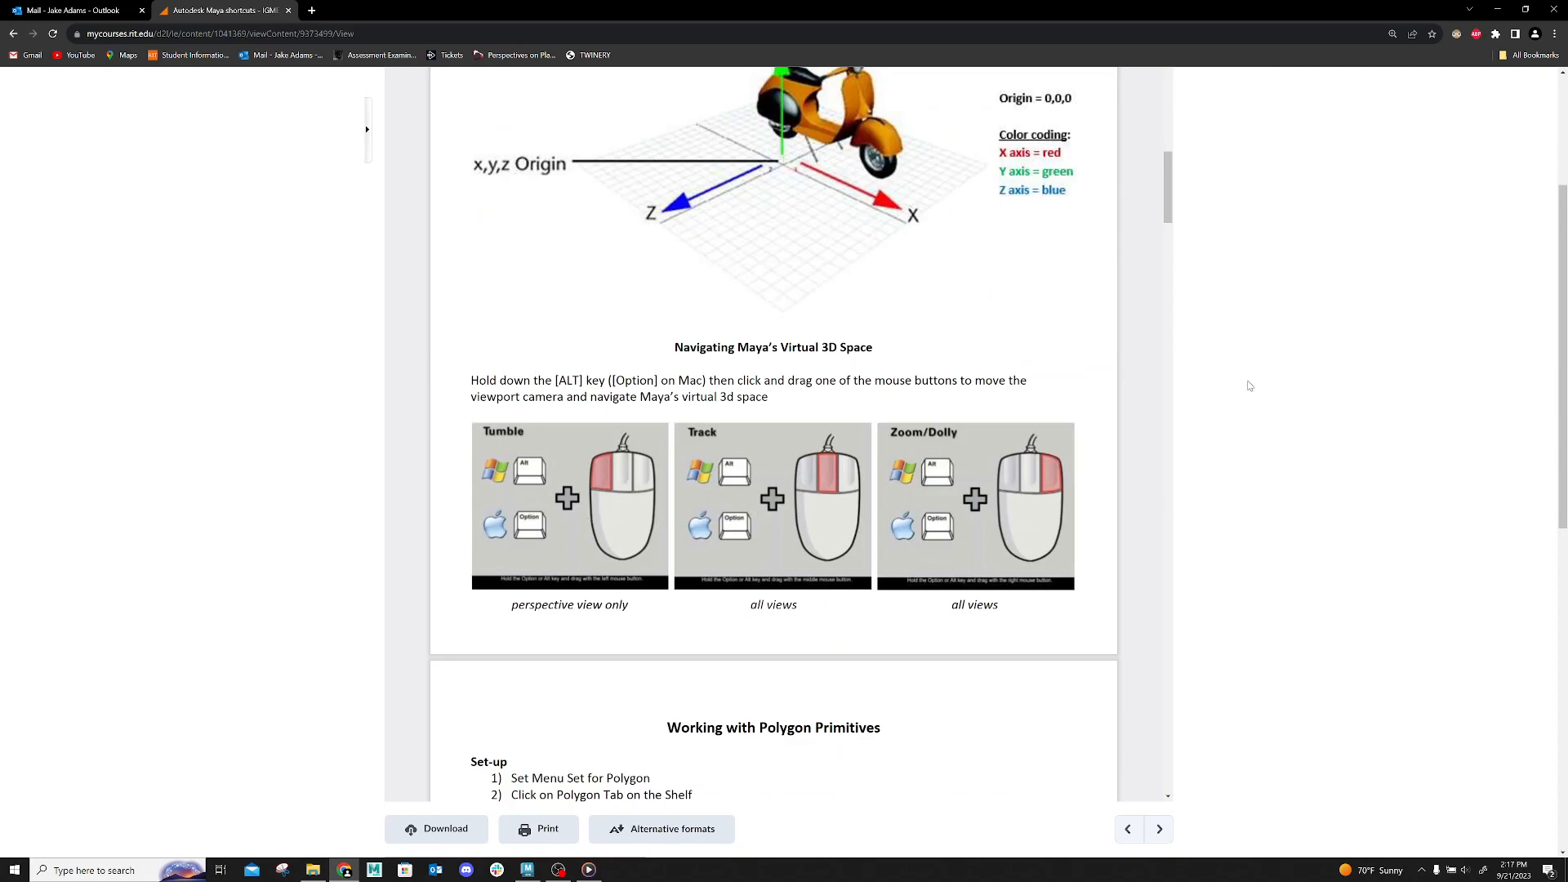
scroll(1253, 388, "down", 5)
scroll(1209, 502, "up", 3)
scroll(832, 385, "down", 12)
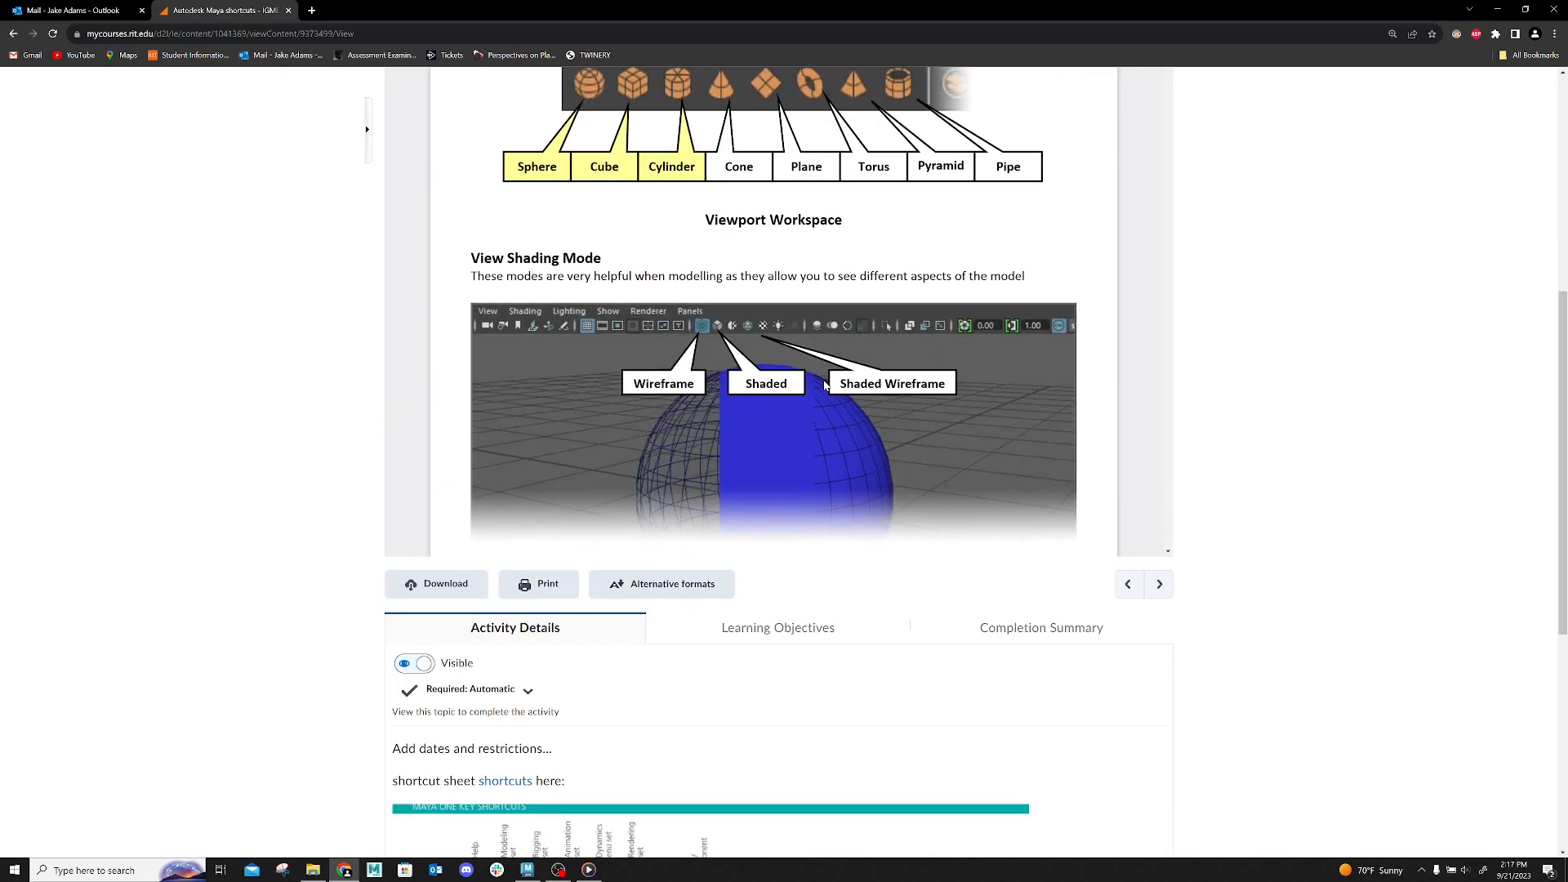
scroll(922, 373, "up", 3)
scroll(979, 323, "down", 3)
scroll(694, 323, "down", 5)
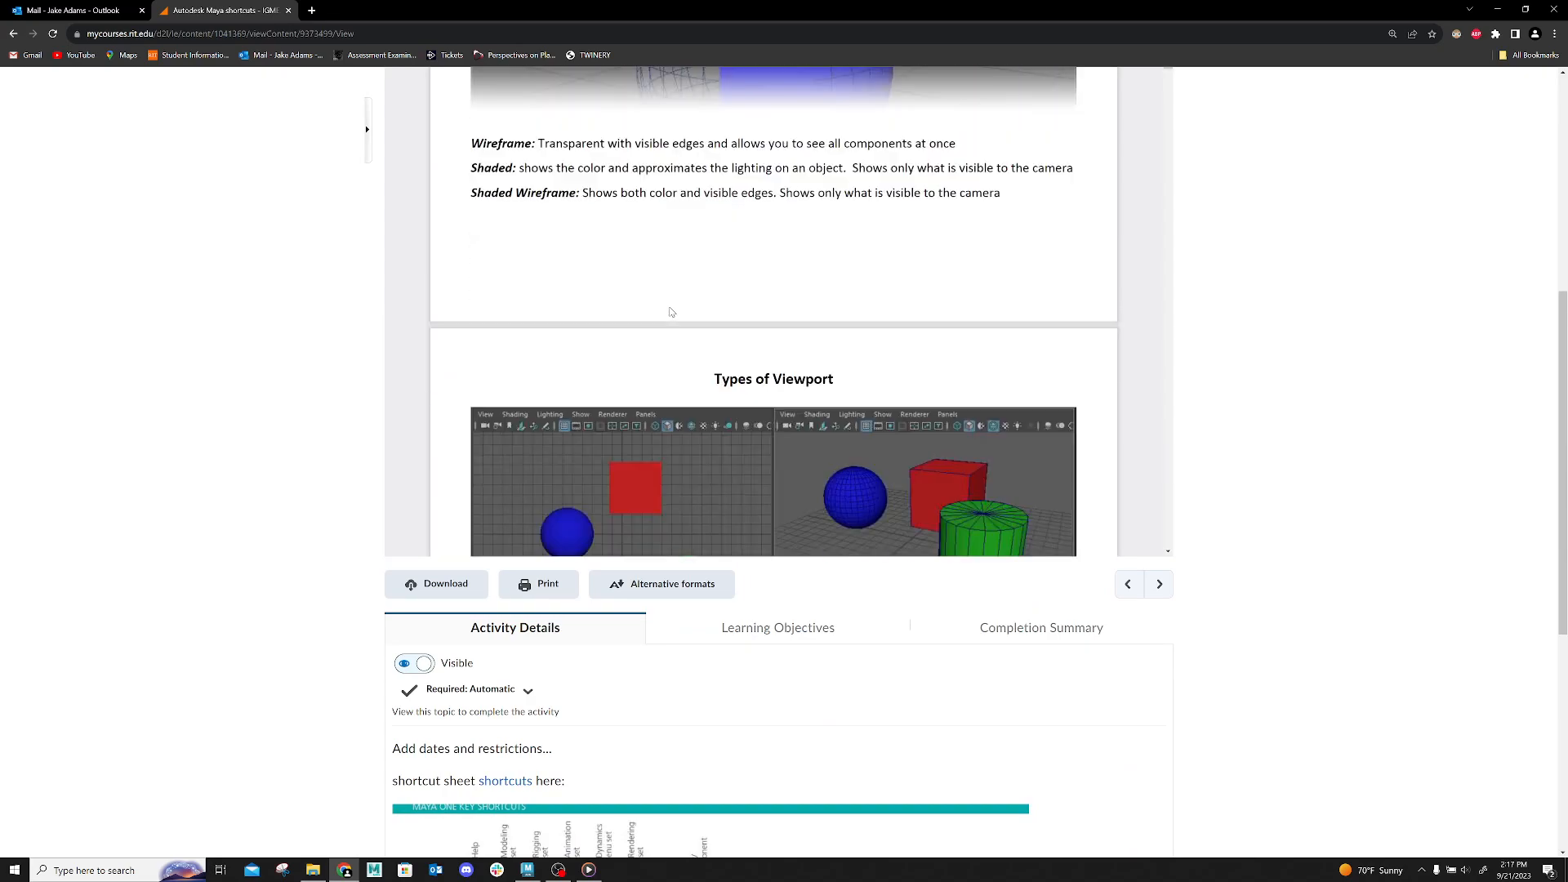
Examine the cheat sheet's sections on viewport types, transform tools, manipulators and selecting components
scroll(688, 319, "down", 1)
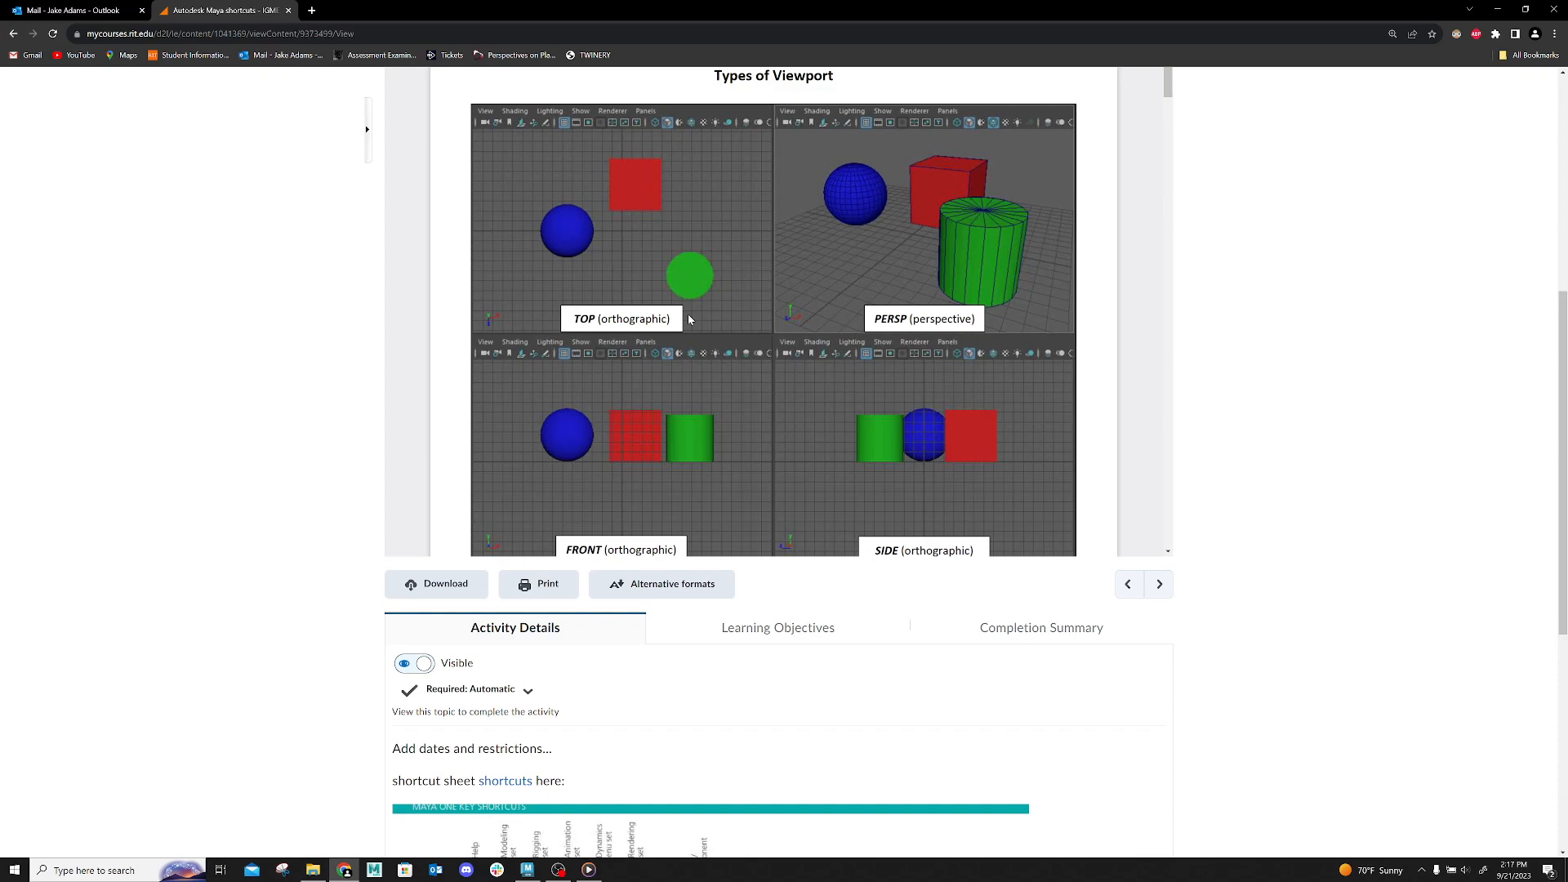
scroll(688, 320, "down", 3)
scroll(522, 321, "up", 2)
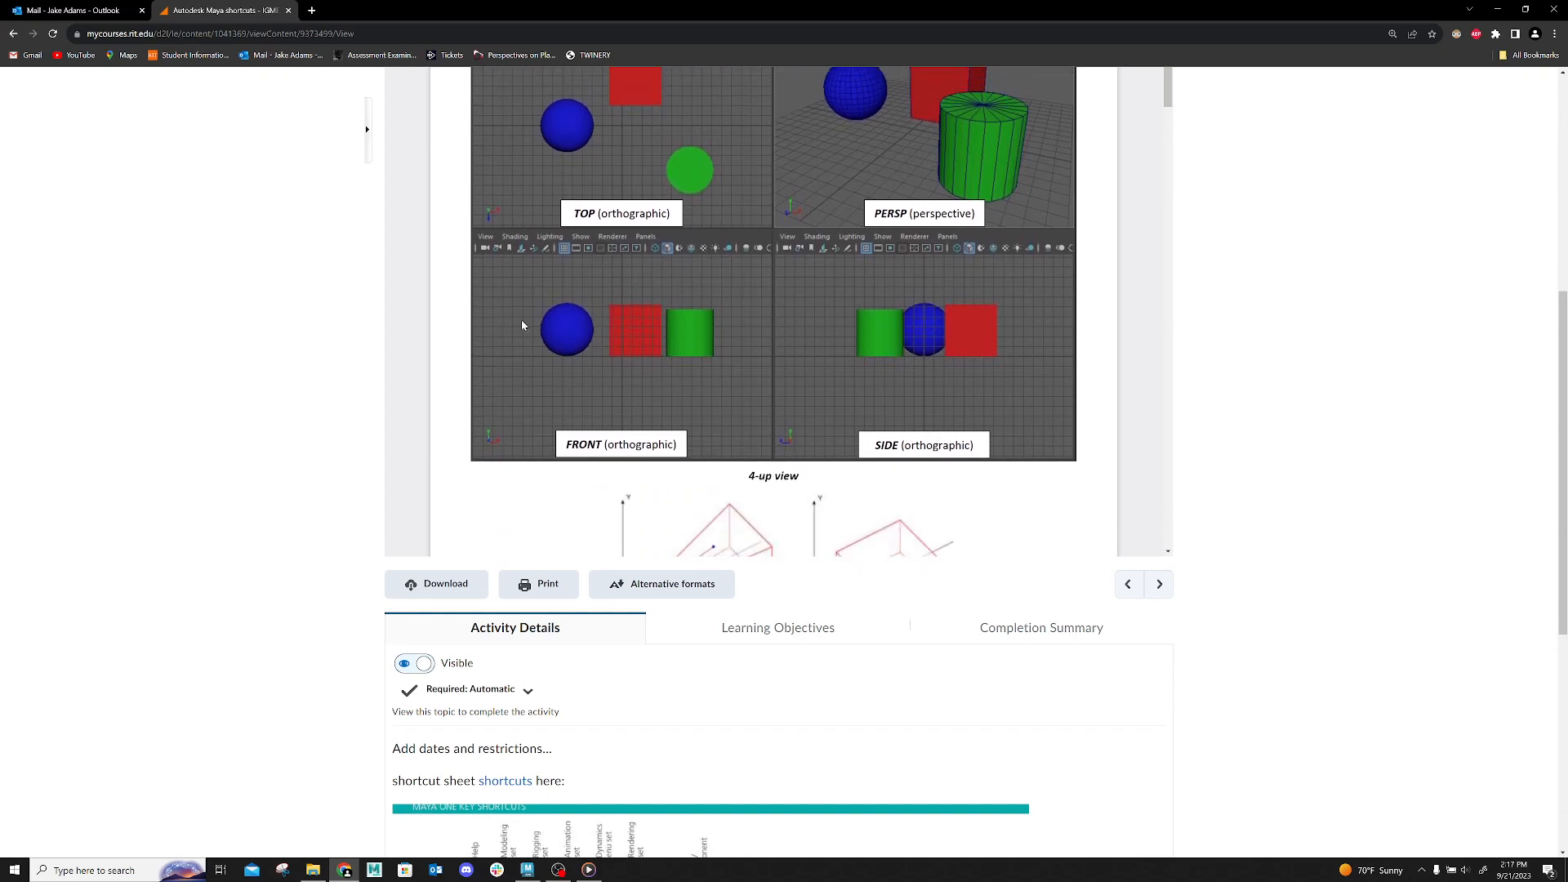
scroll(888, 382, "down", 5)
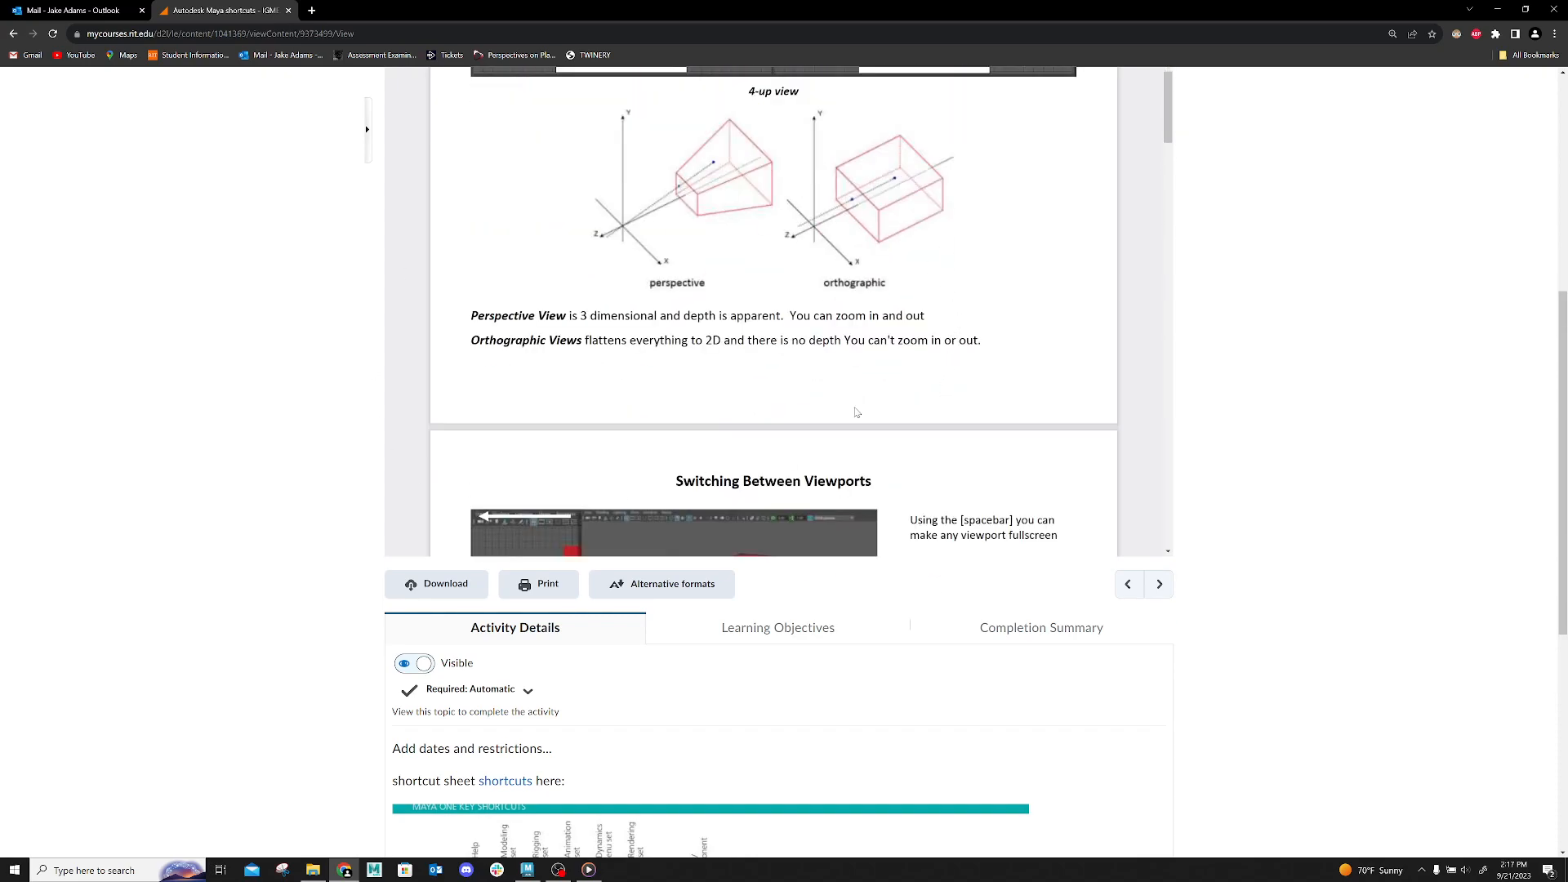
scroll(774, 388, "down", 5)
scroll(776, 389, "down", 14)
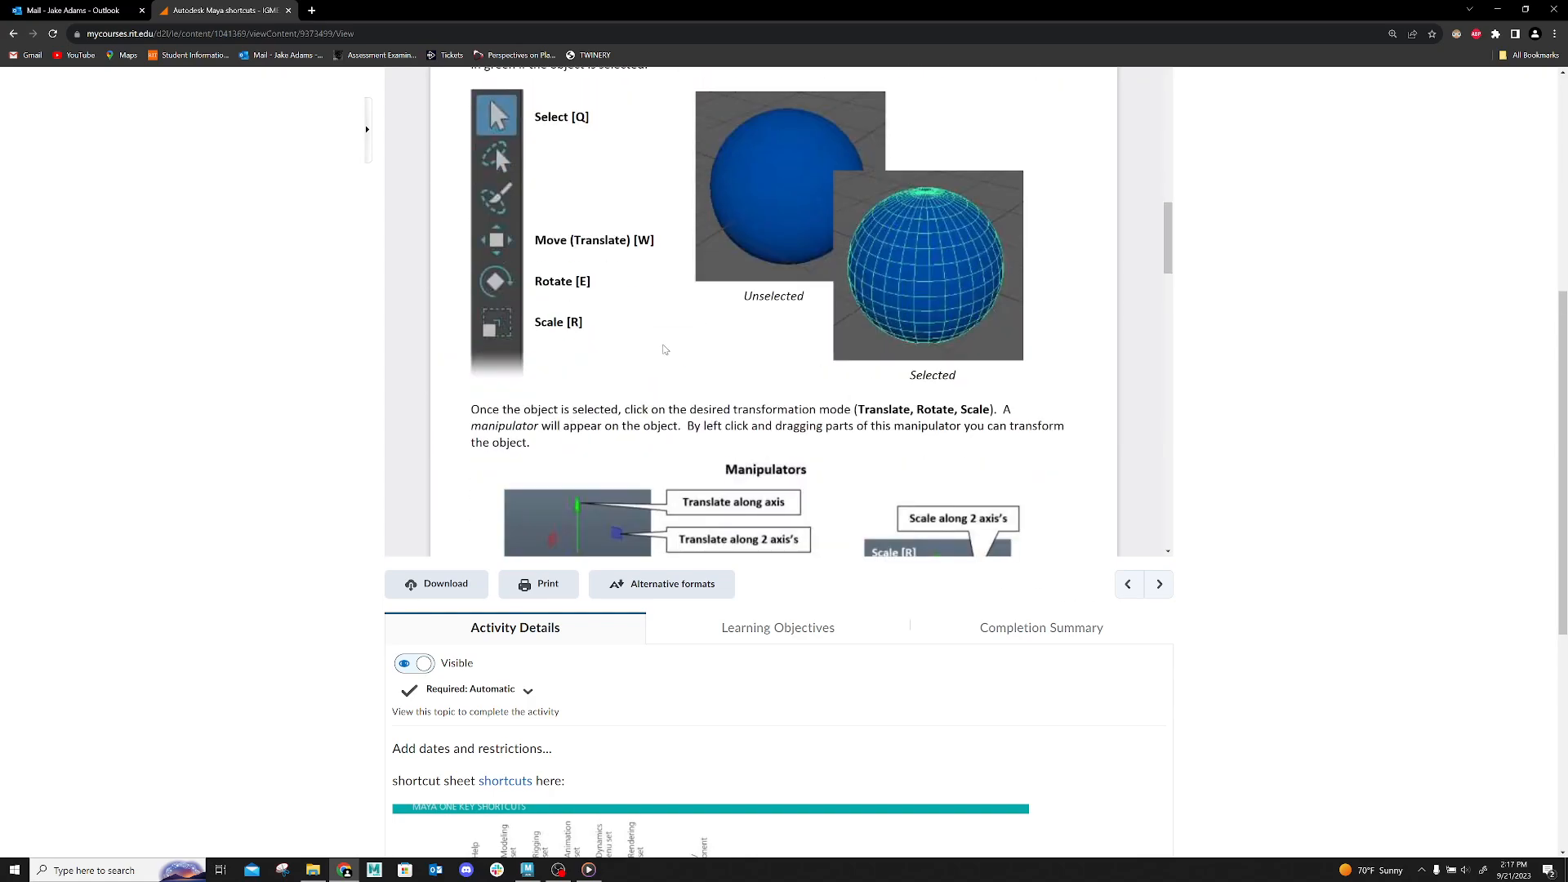
scroll(971, 400, "down", 4)
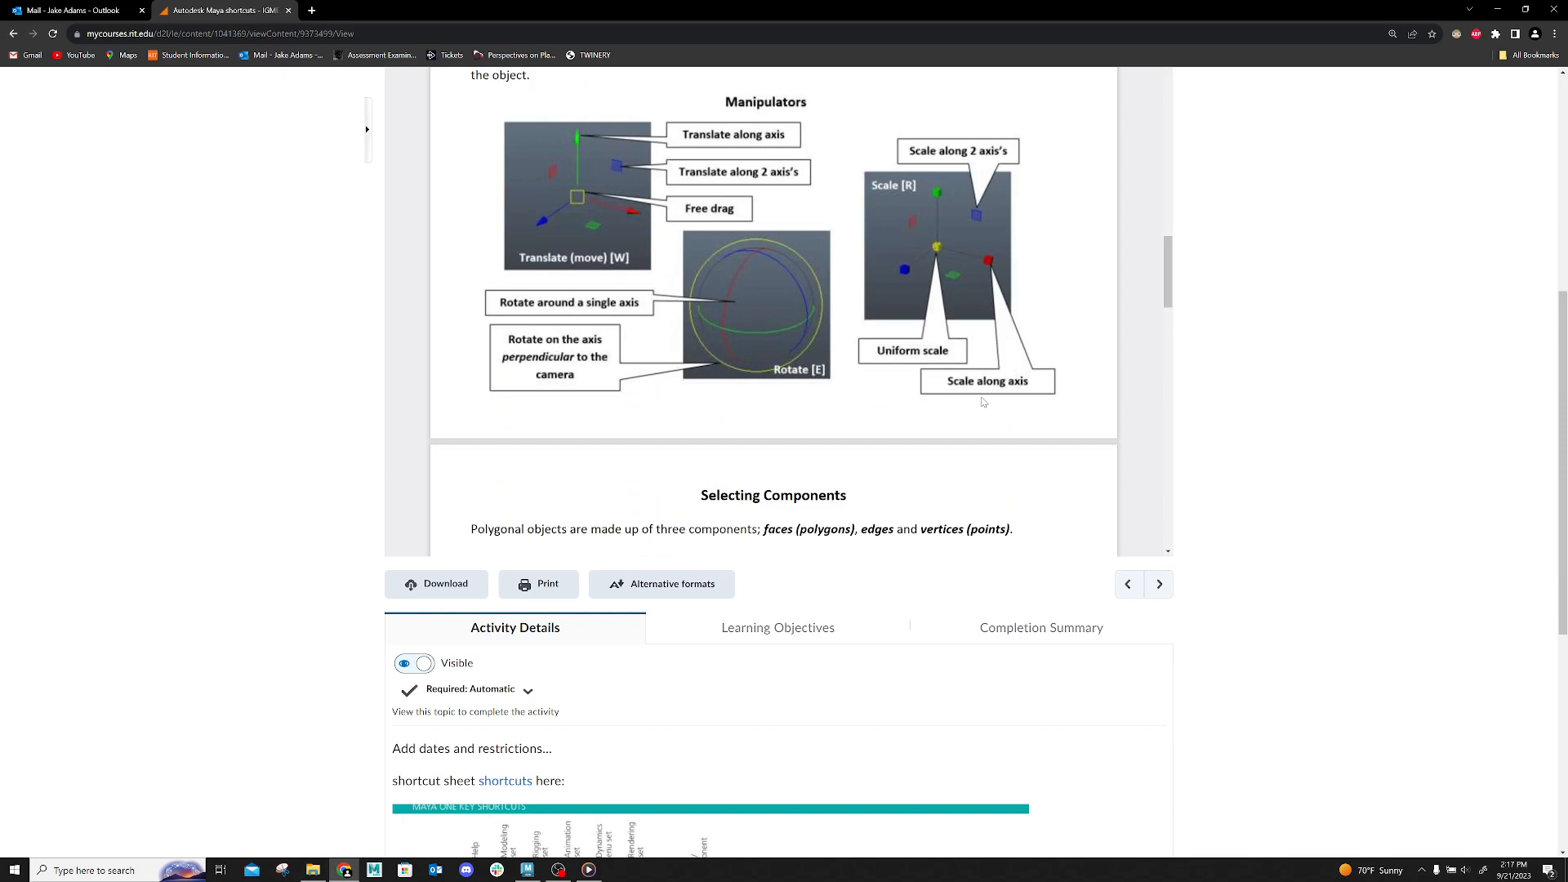
scroll(1019, 494, "down", 4)
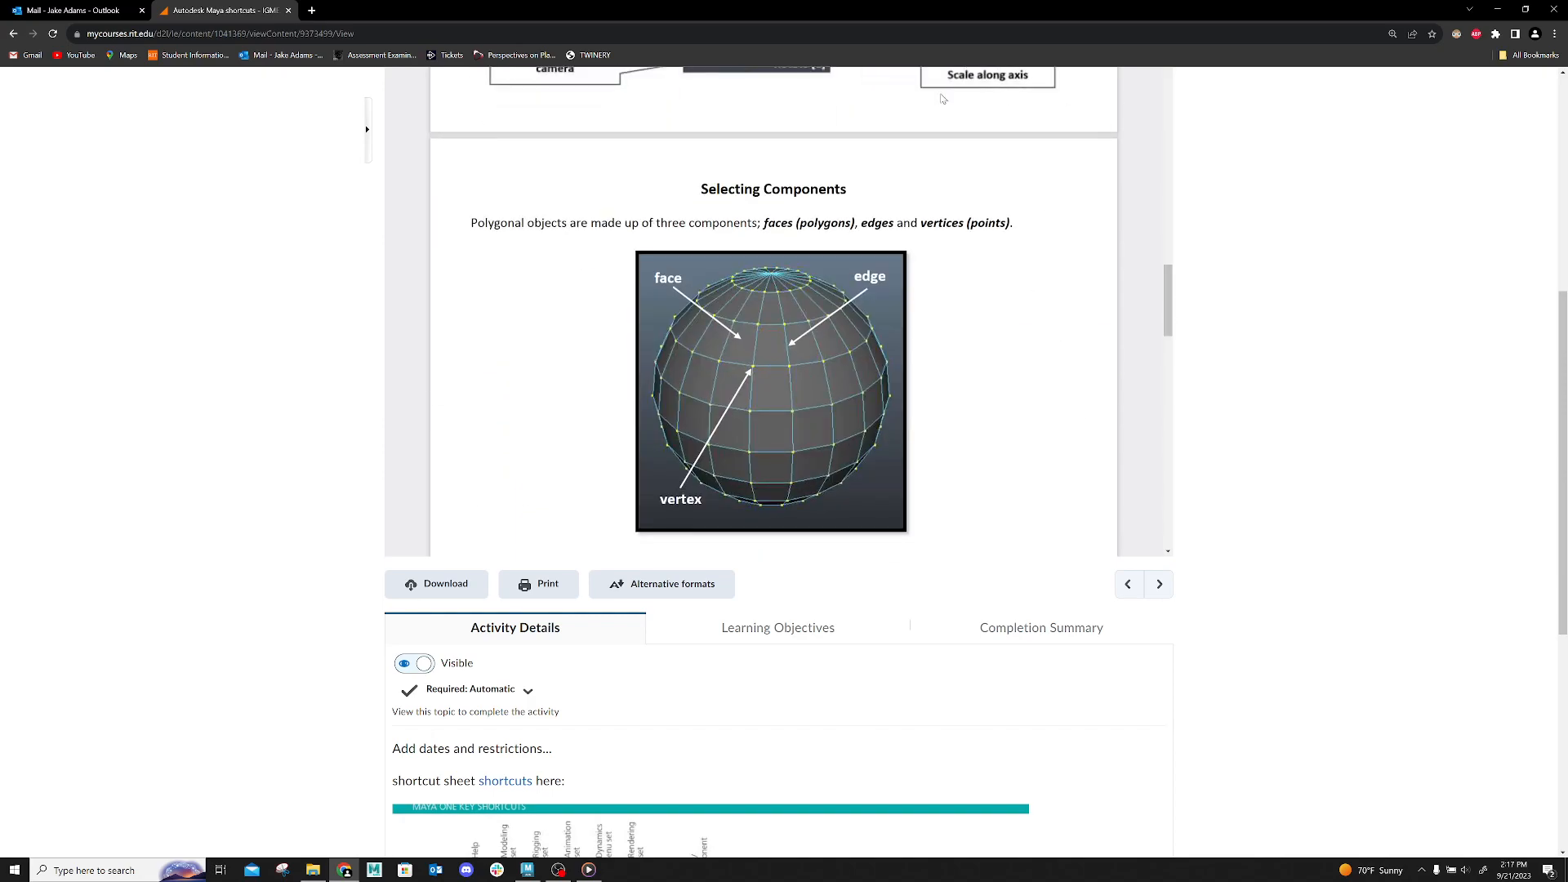
scroll(833, 208, "down", 4)
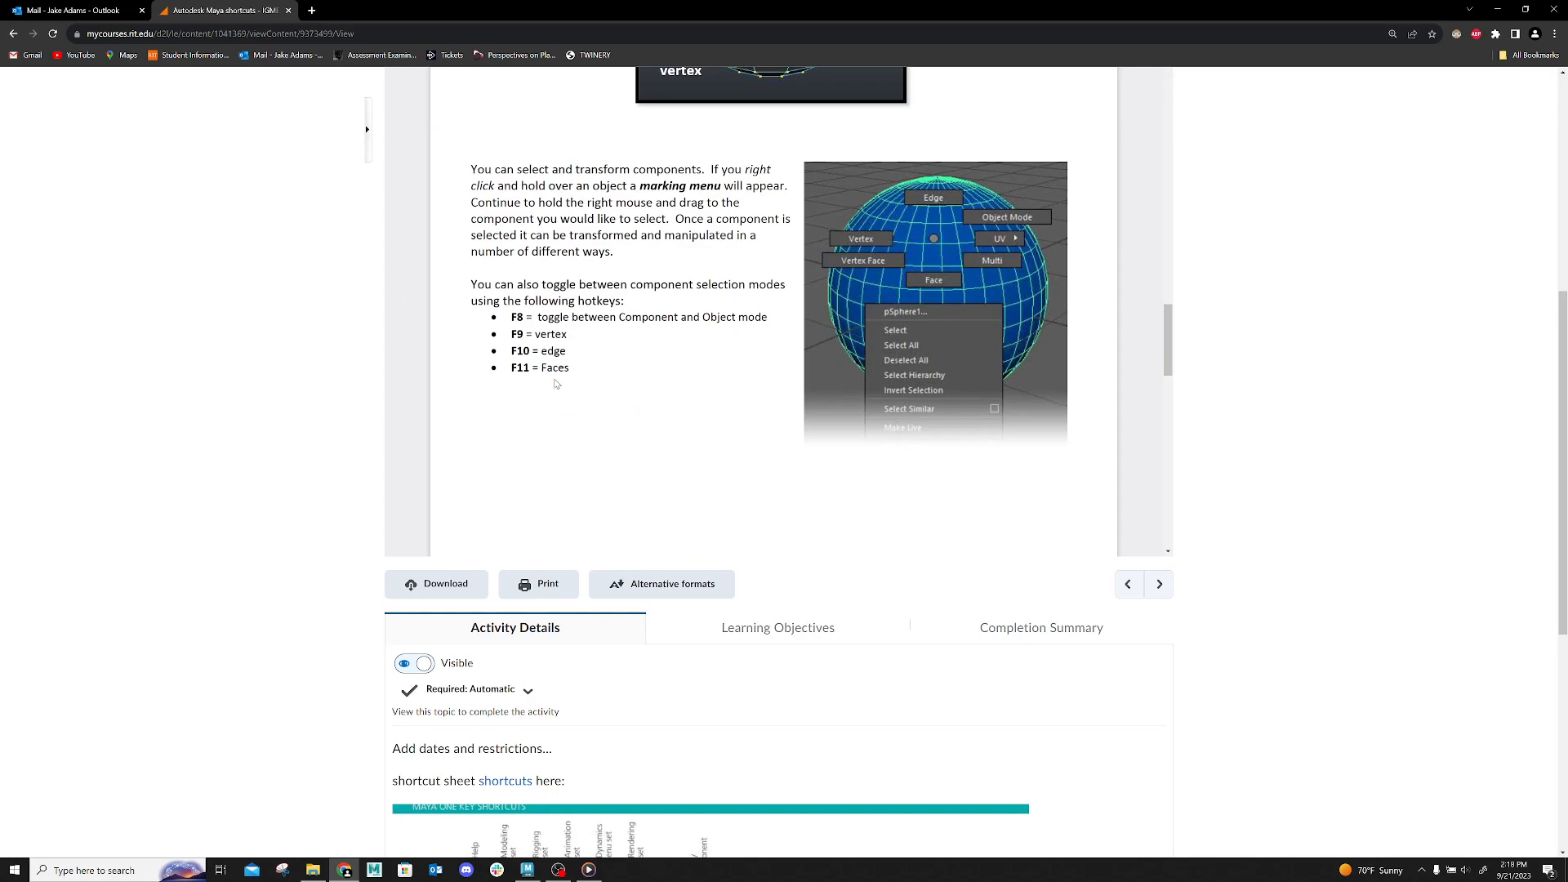
Examine the cheat sheet's hotkey table and the start of the Maya user interface overview
scroll(555, 384, "down", 4)
scroll(576, 411, "down", 3)
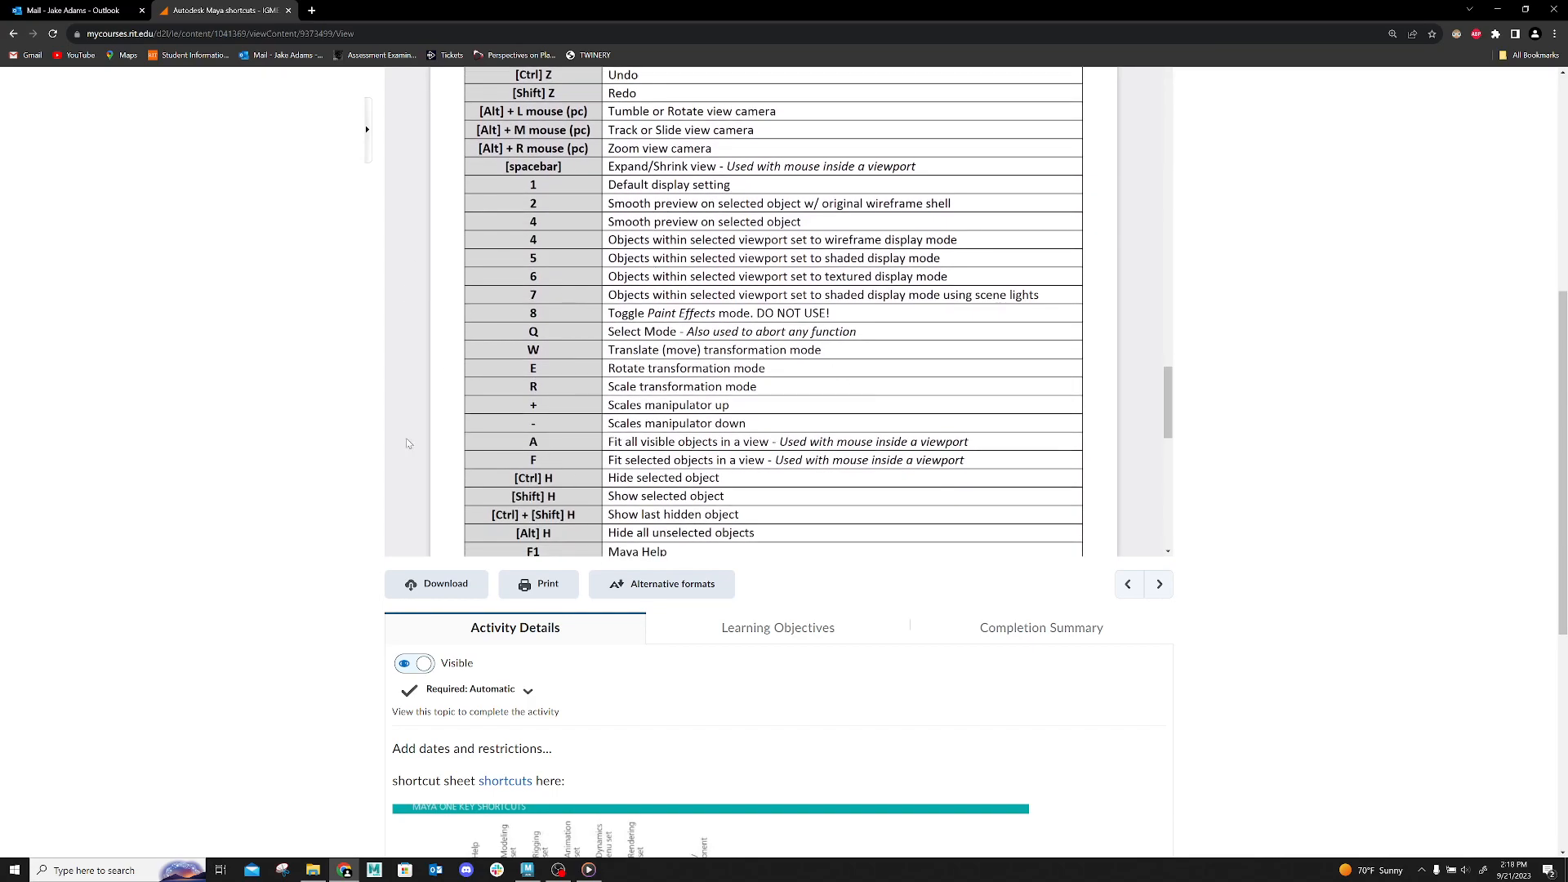
scroll(670, 368, "down", 6)
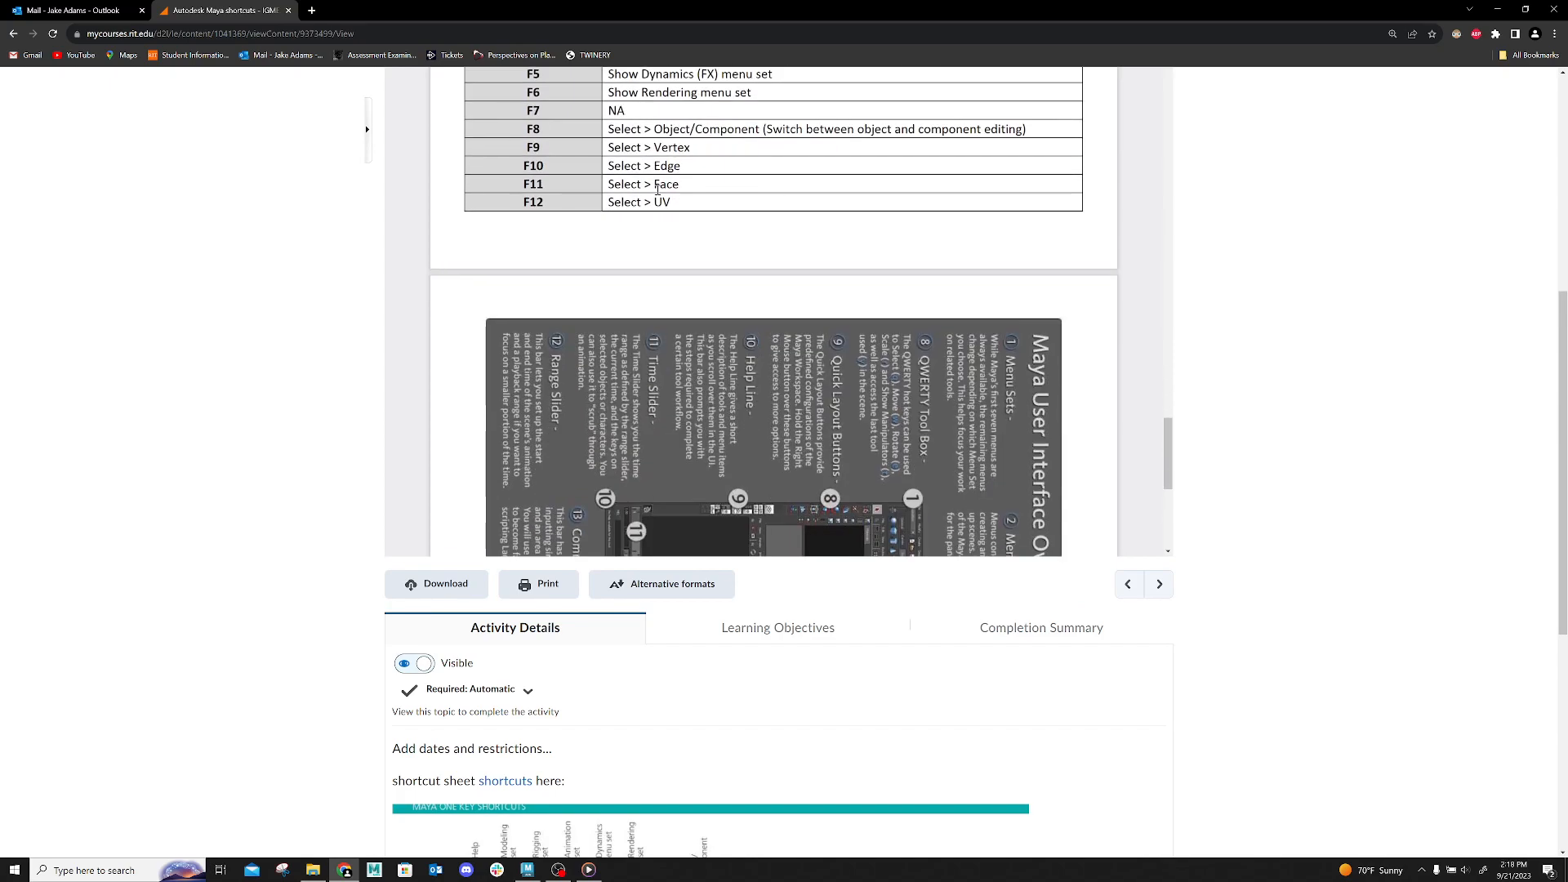
scroll(657, 187, "up", 4)
left_click(77, 10)
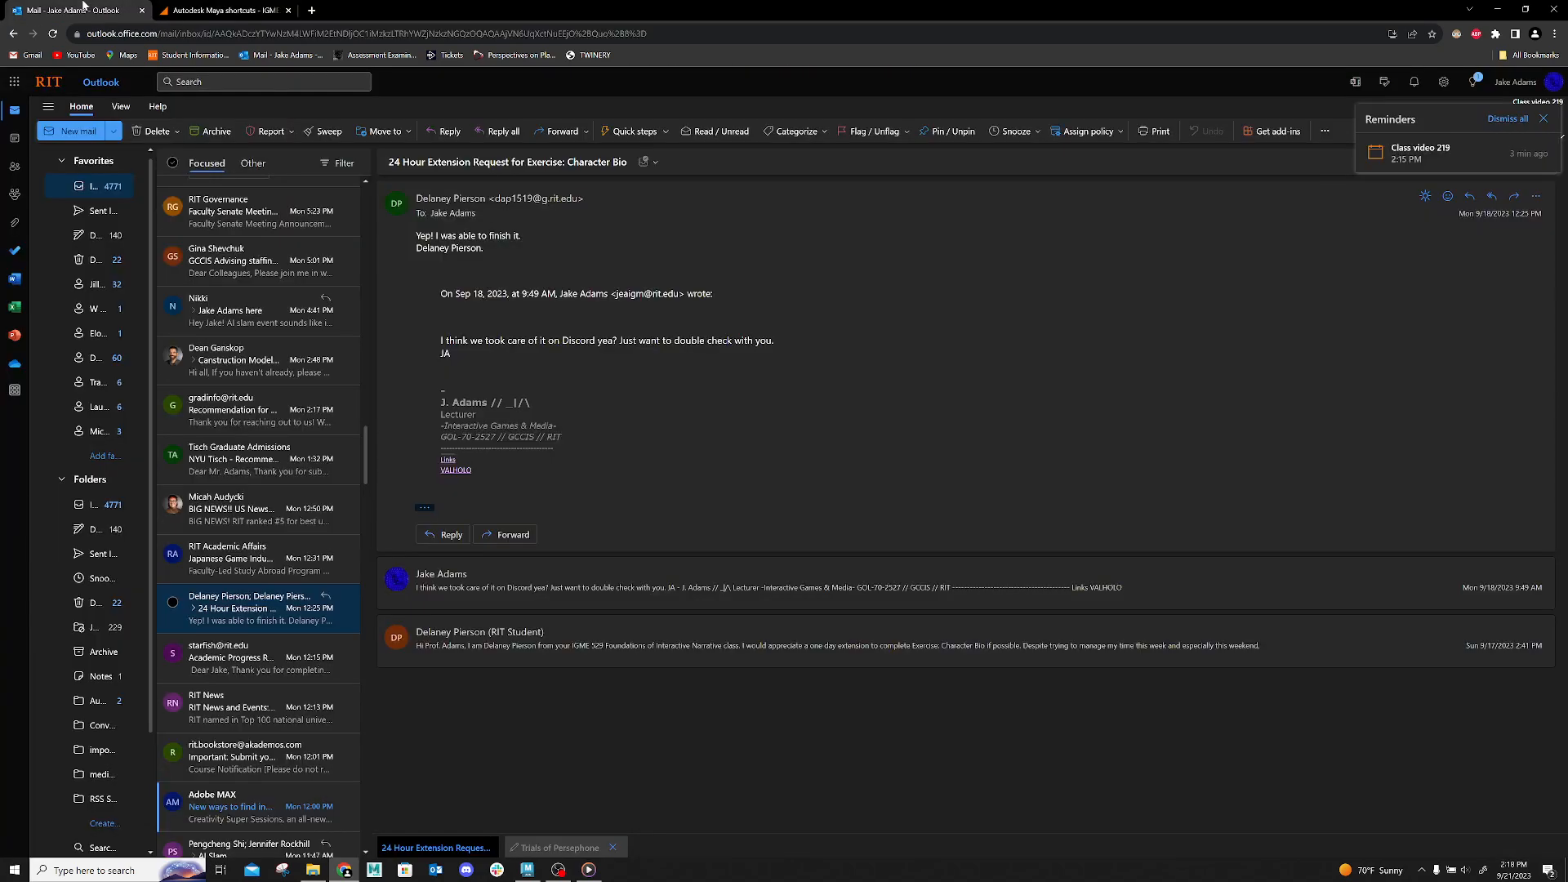
left_click(210, 10)
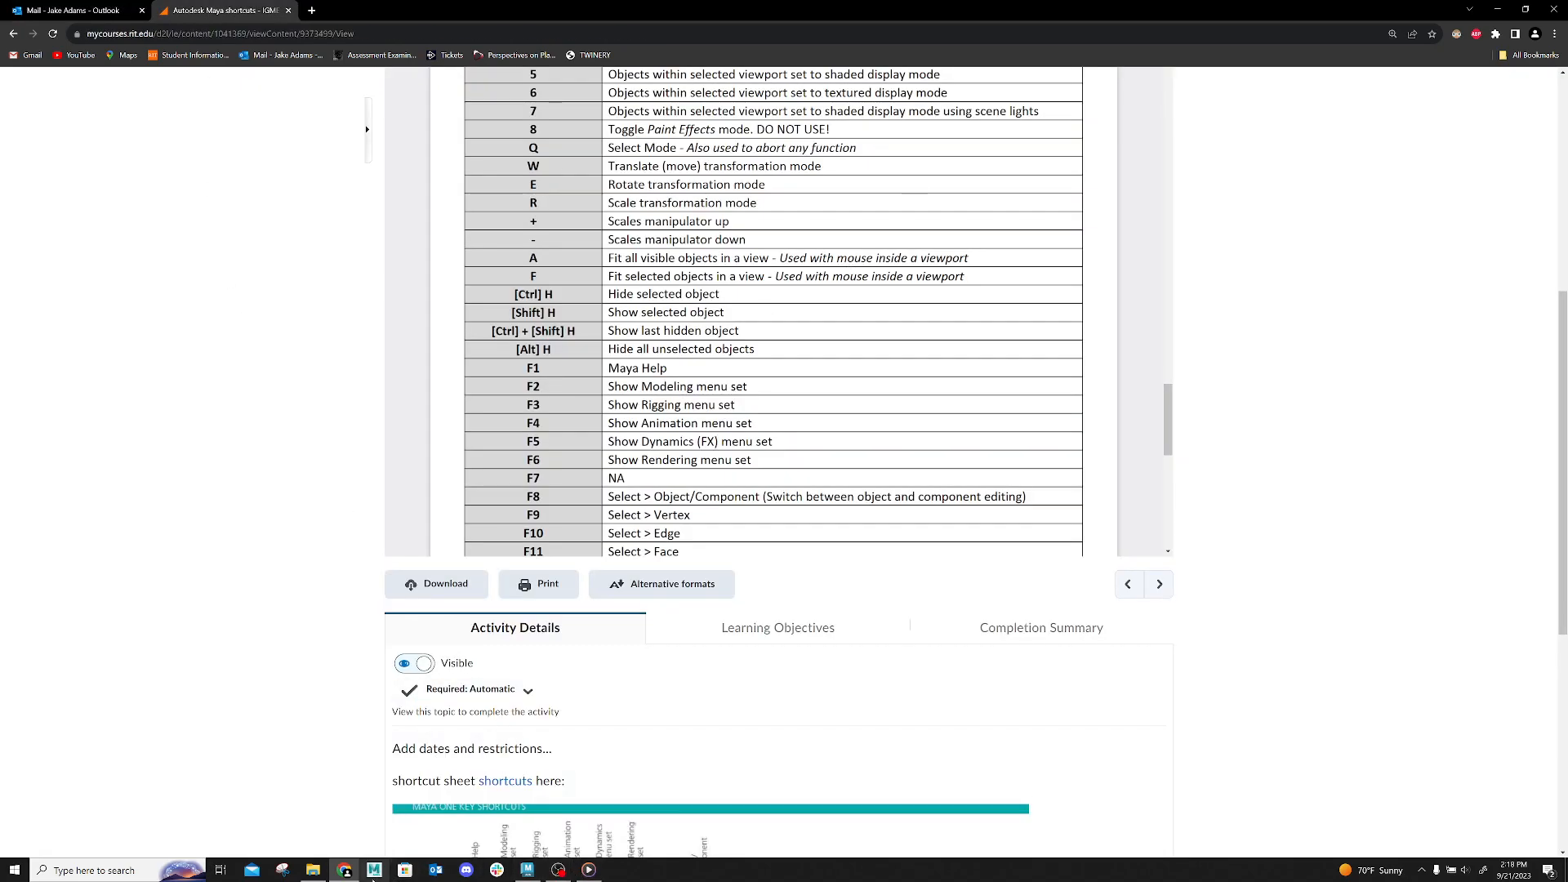
Switch to Maya and create a polygon cube about 2.11 units in width, height and depth on the grid near the origin
left_click(526, 870)
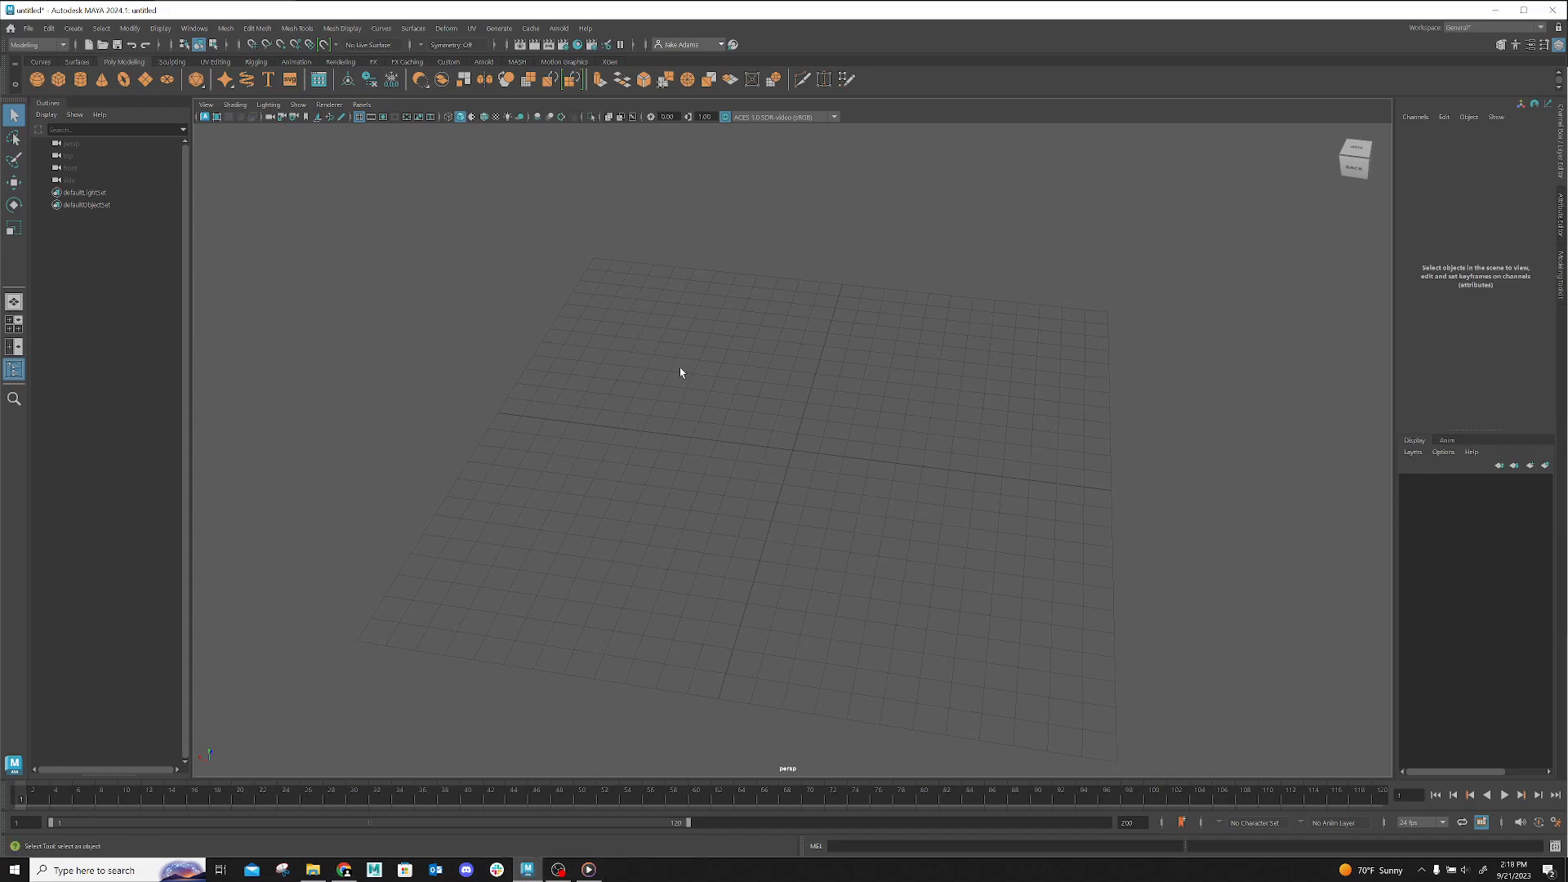
left_click_drag(600, 425, 112, 426, "alt")
left_click(55, 82)
mouse_move(715, 457)
left_mouse_down()
mouse_move(901, 539)
mouse_move(1069, 482)
mouse_move(1045, 483)
mouse_move(1351, 767)
mouse_move(1059, 452)
mouse_move(1173, 517)
mouse_move(1127, 399)
mouse_move(850, 501)
mouse_move(649, 511)
mouse_move(868, 490)
mouse_move(752, 498)
mouse_move(732, 490)
mouse_move(735, 452)
mouse_move(716, 440)
mouse_move(760, 434)
mouse_move(714, 433)
mouse_move(776, 434)
mouse_move(667, 434)
mouse_move(825, 413)
mouse_move(715, 436)
left_mouse_up()
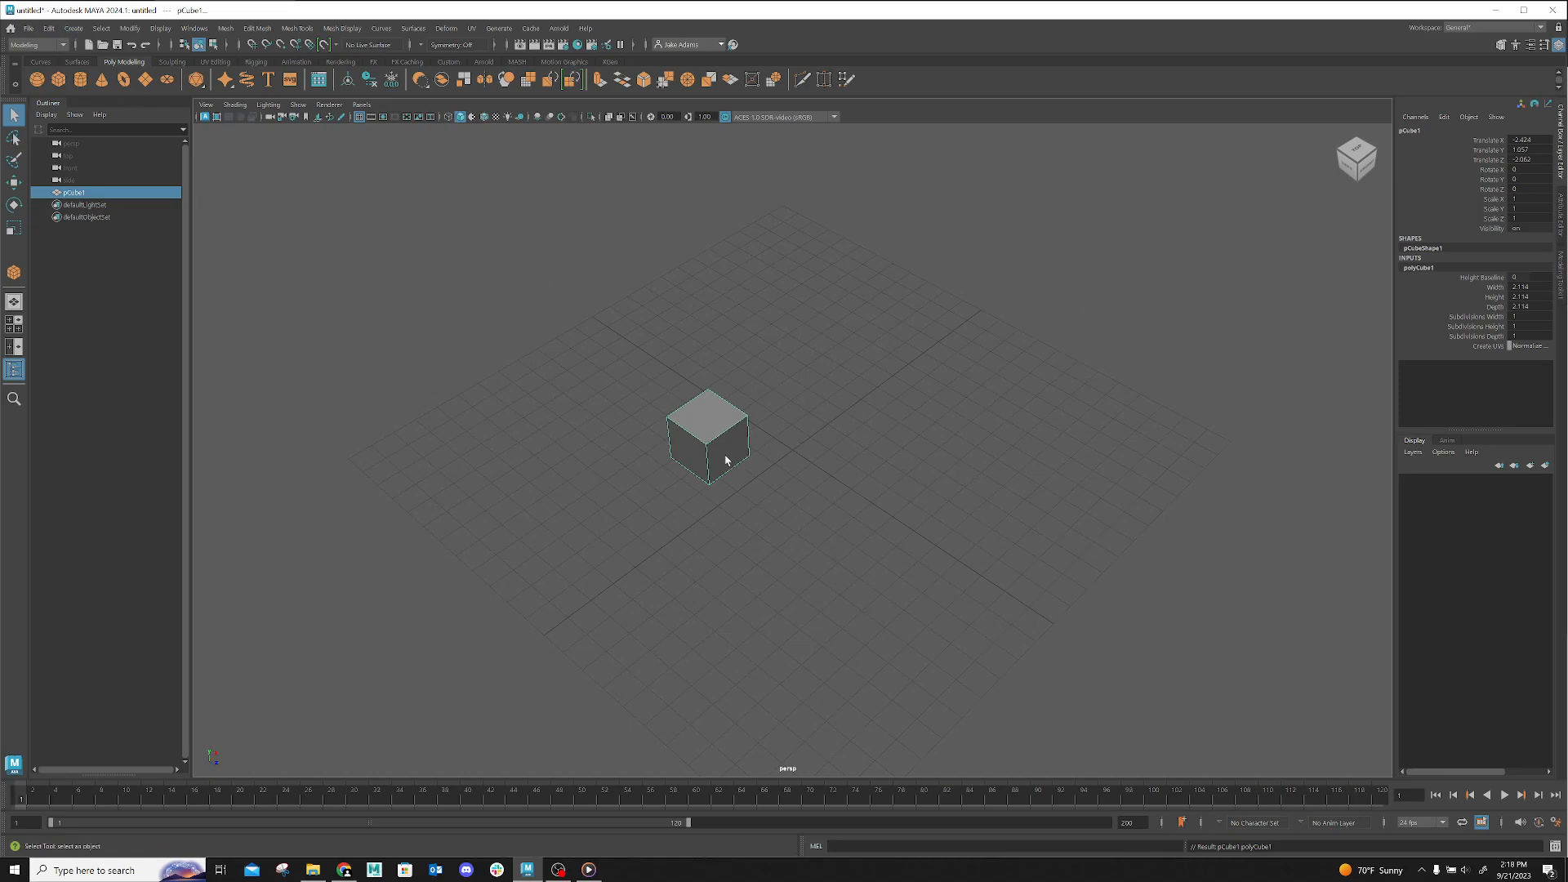
Examine the Create, Mesh and Select commands and the polygon primitives' Interactive Creation option, and clear the cube selection
left_click(74, 30)
mouse_move(95, 32)
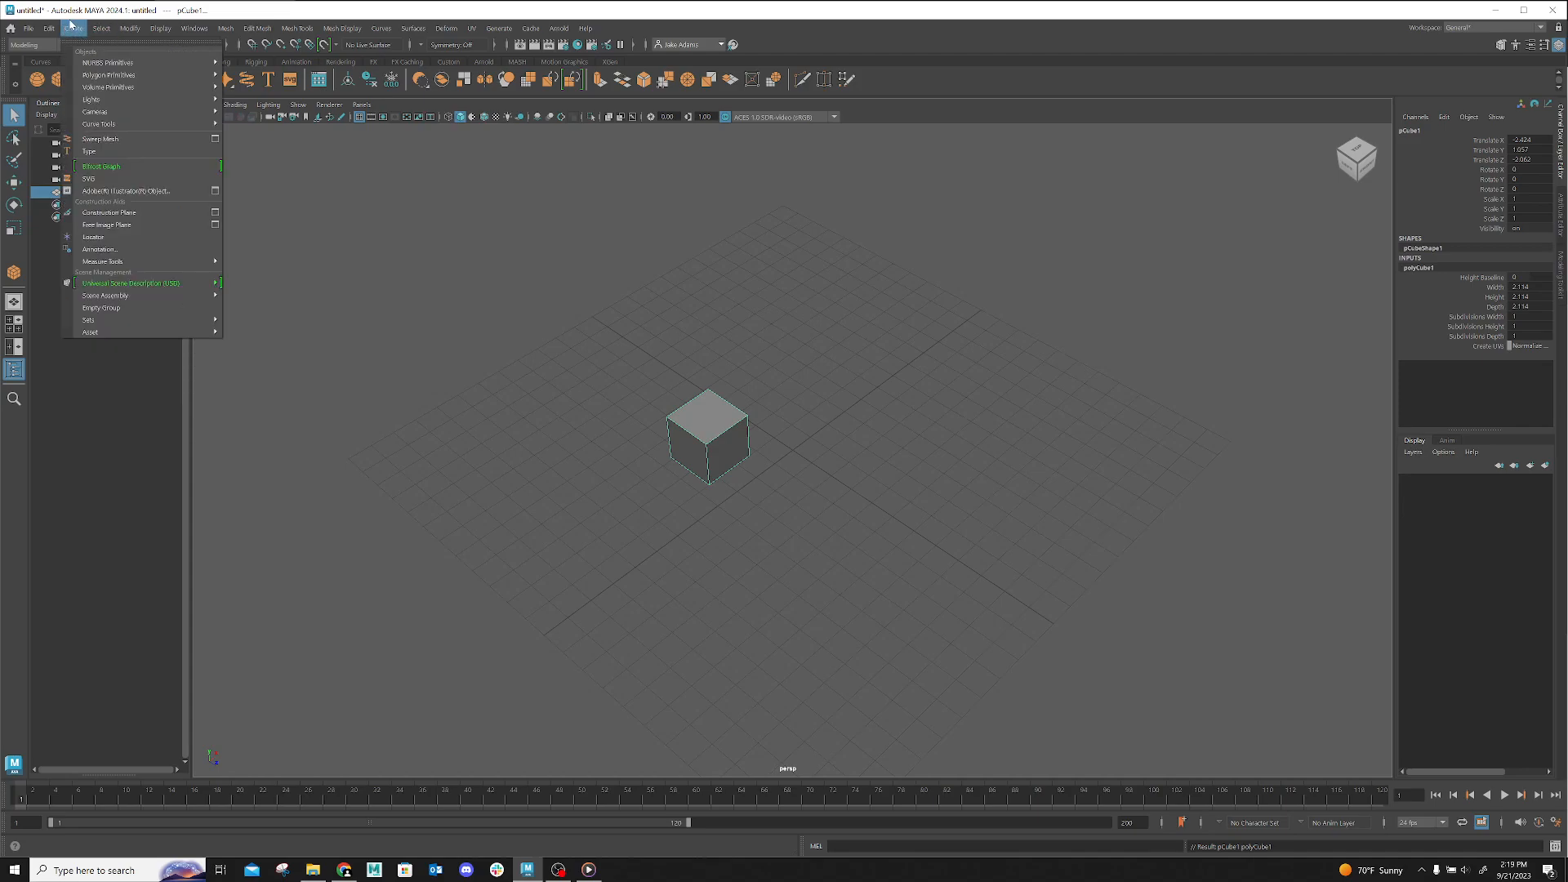
left_click(160, 5)
left_click(221, 29)
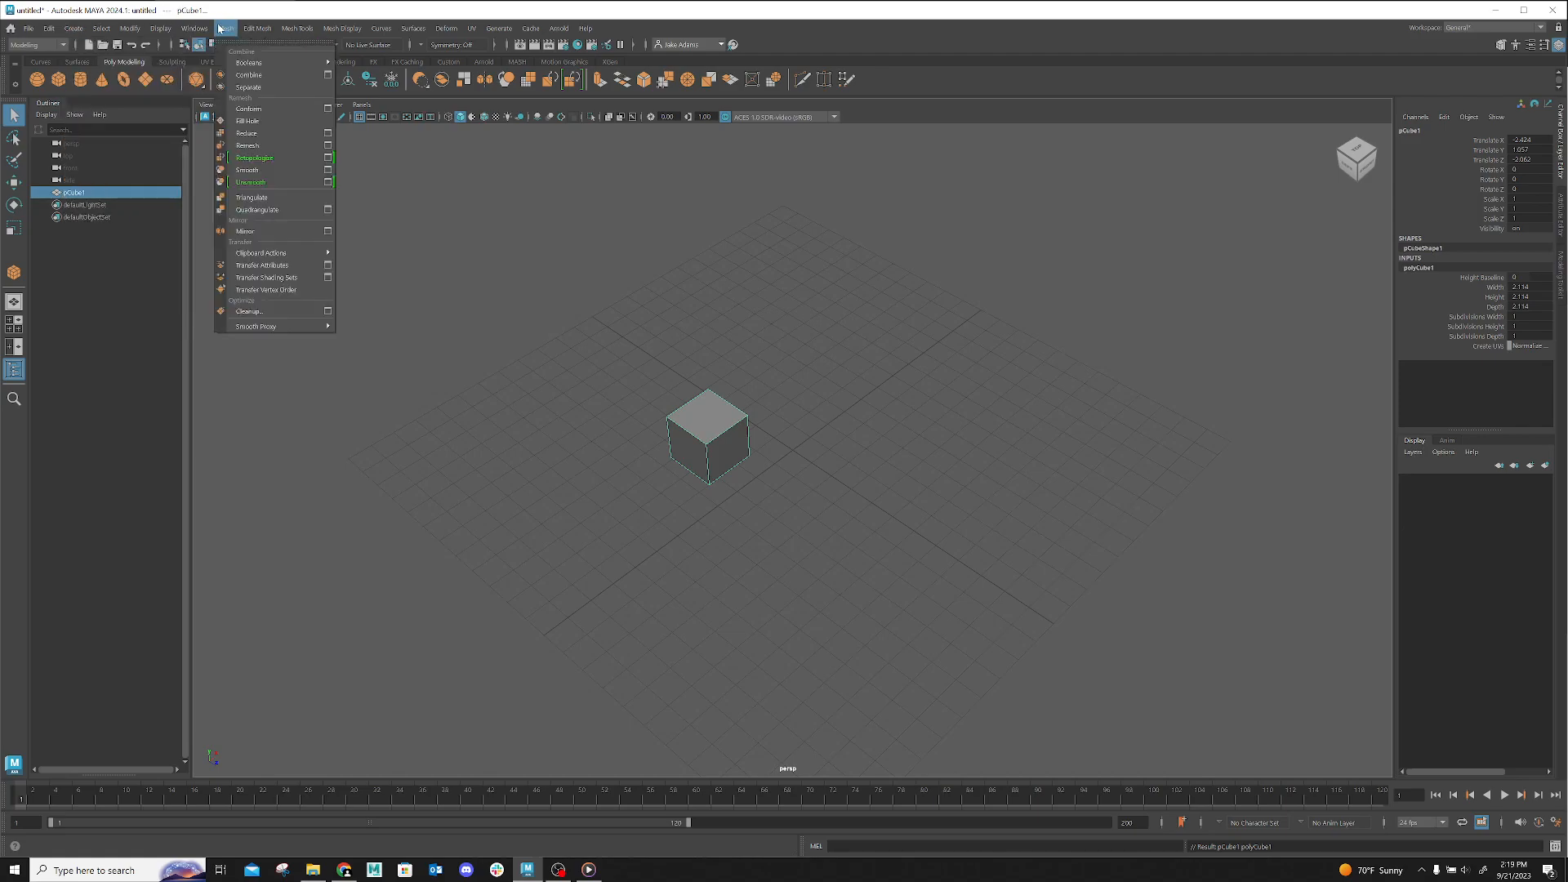
left_click(221, 29)
left_click(80, 28)
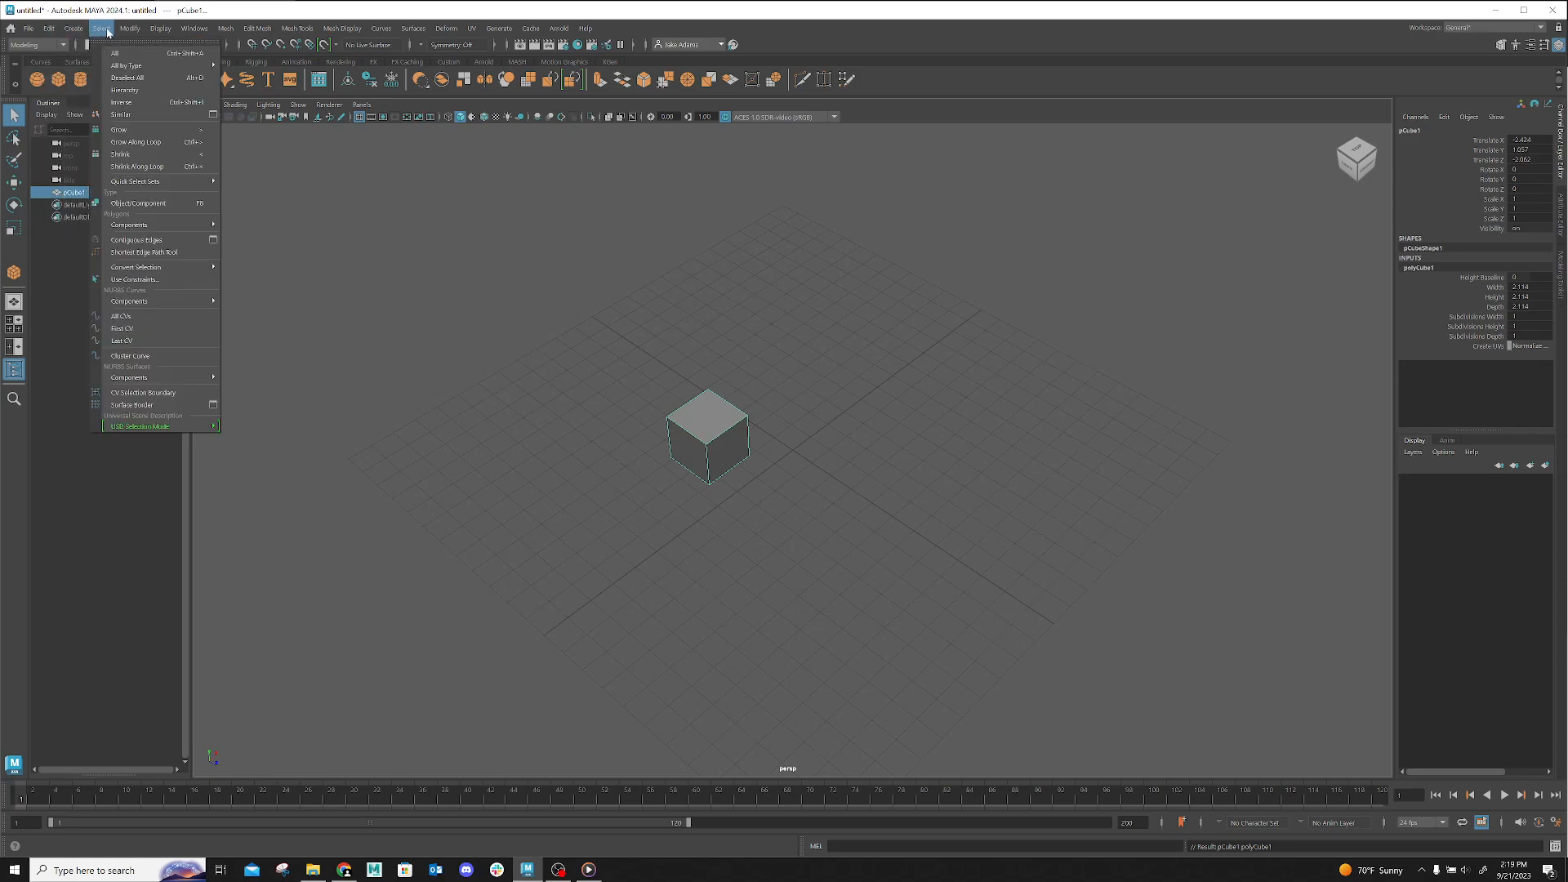
mouse_move(123, 31)
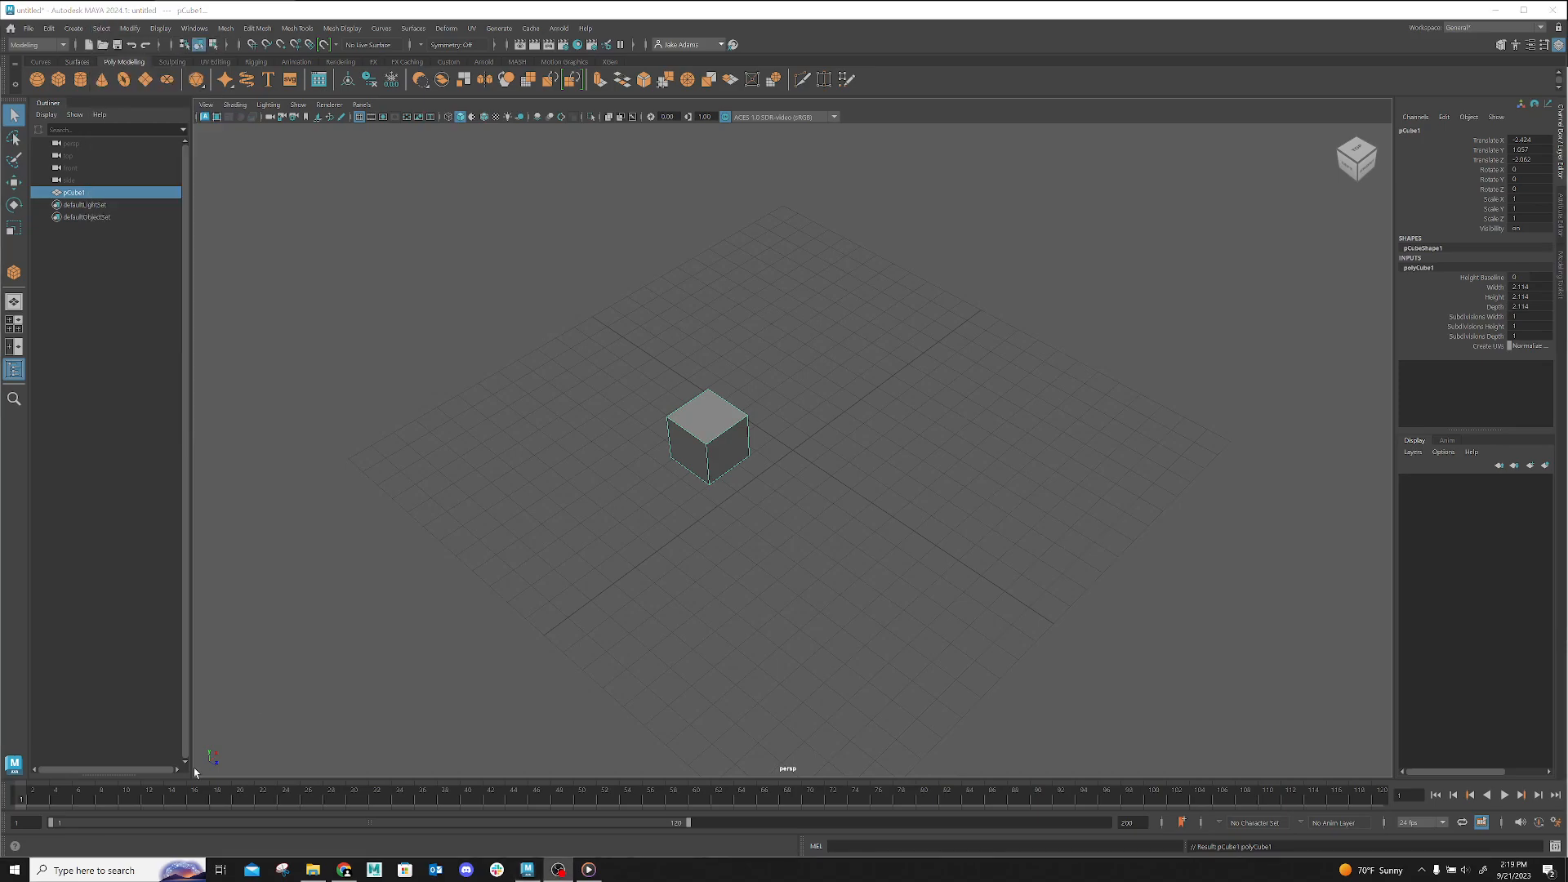
left_click(73, 28)
mouse_move(134, 79)
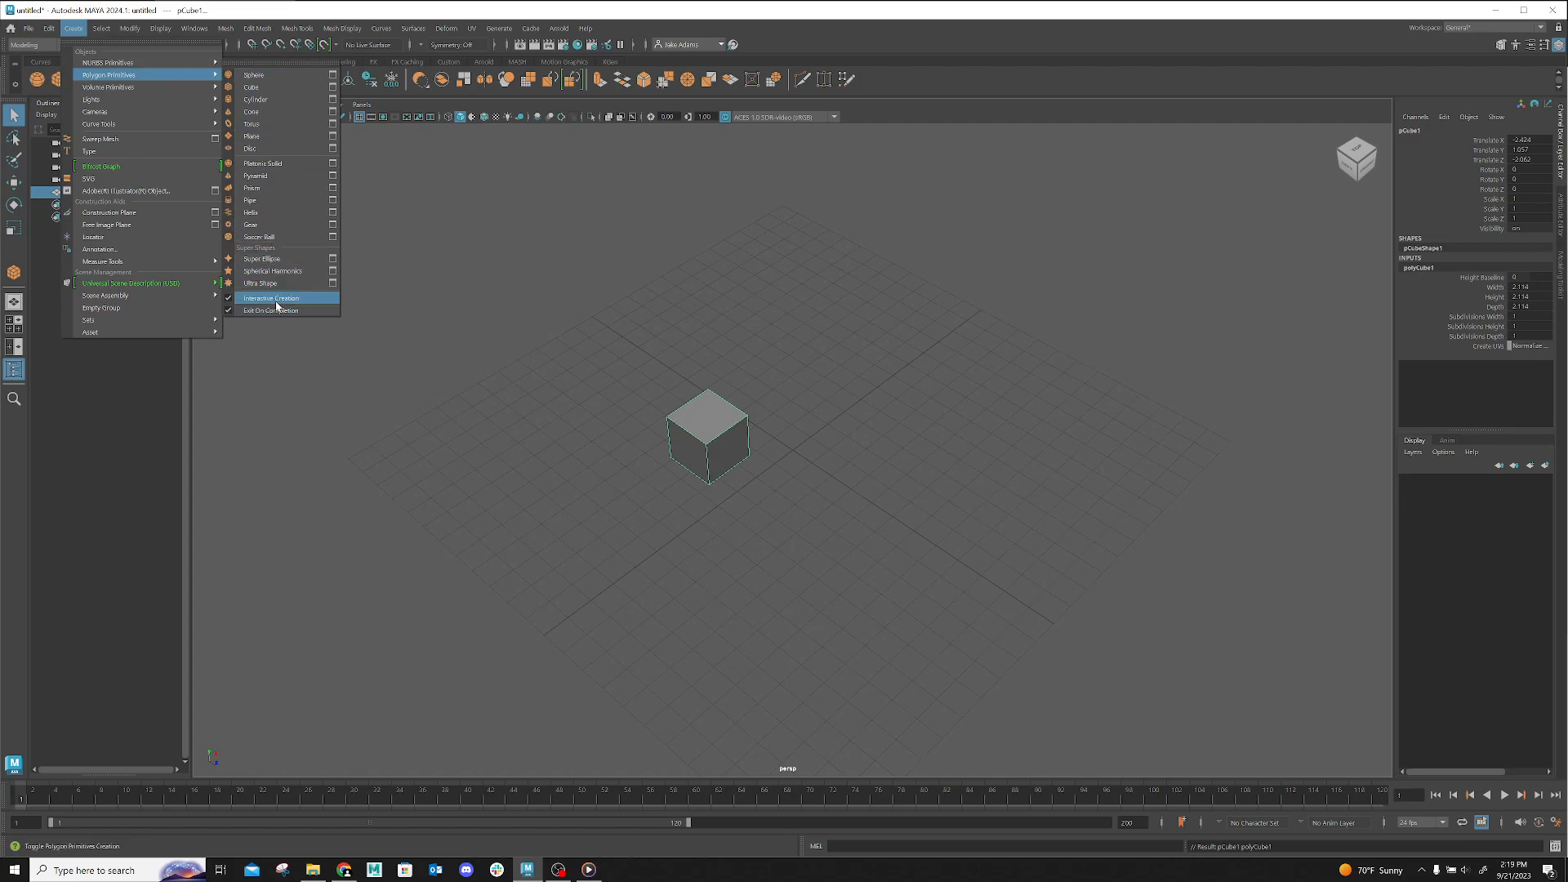
left_click(552, 361)
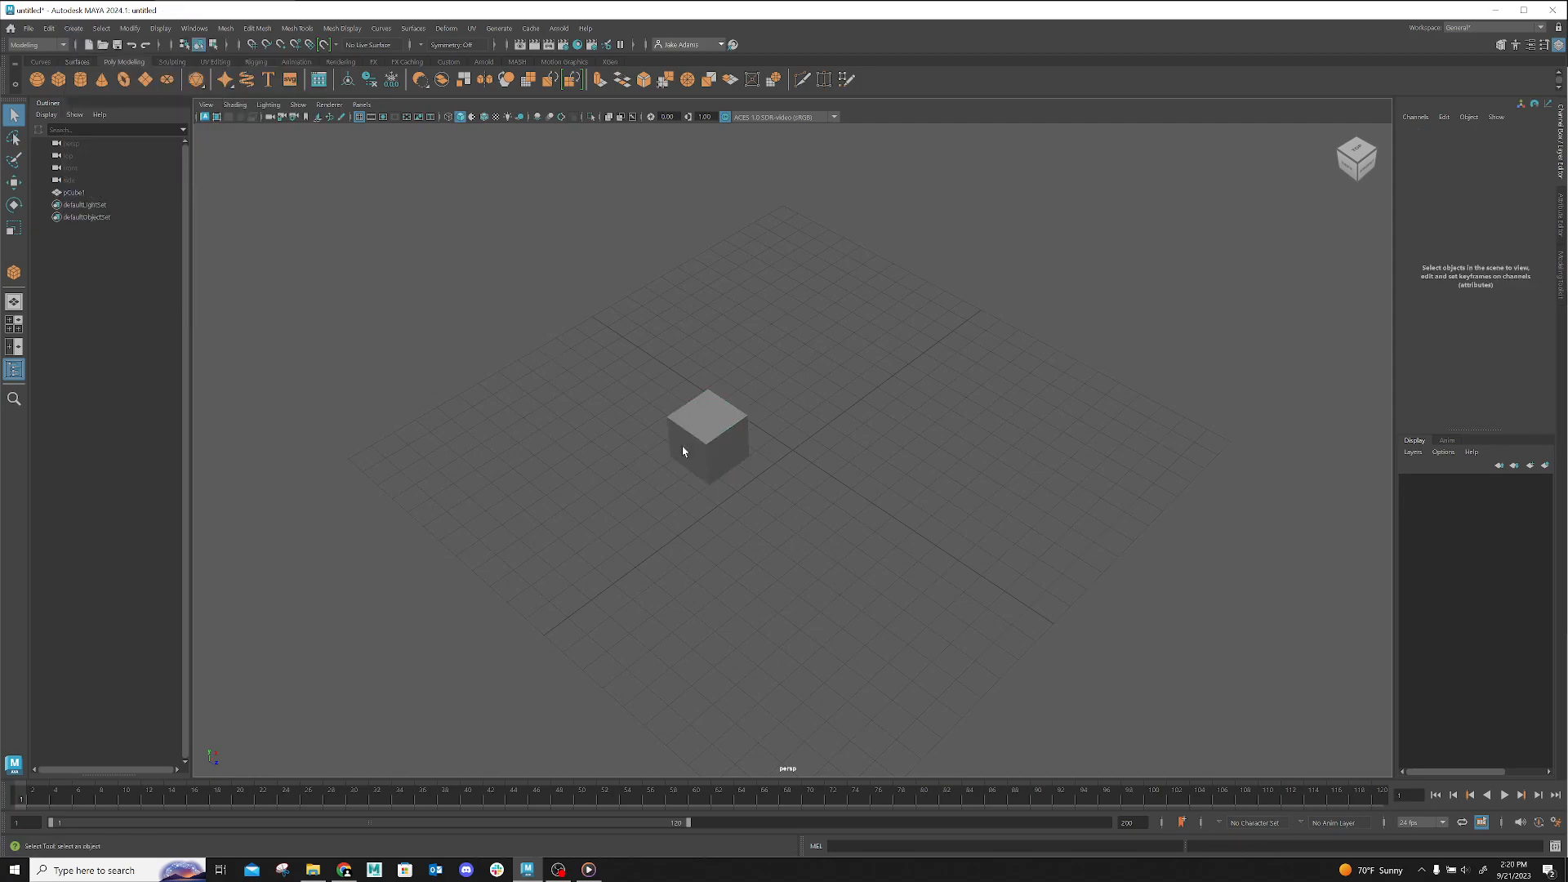
Duplicate the cube and move the copy up above the original and sideways along the X axis
left_click_drag(767, 606, 727, 479, "alt")
left_click(699, 458)
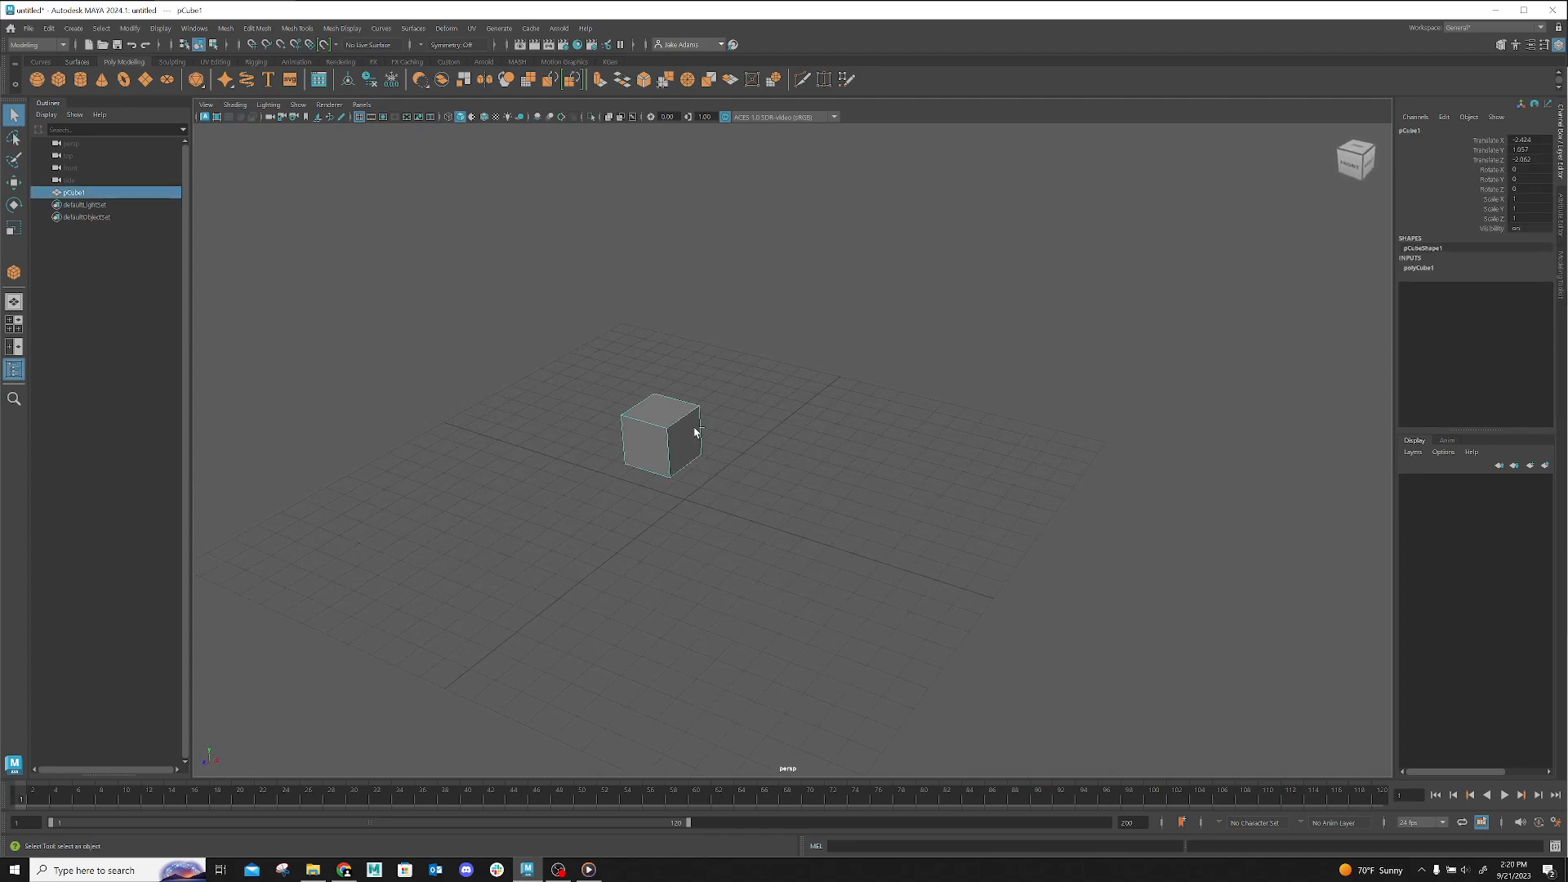
key("ctrl+d")
key("w")
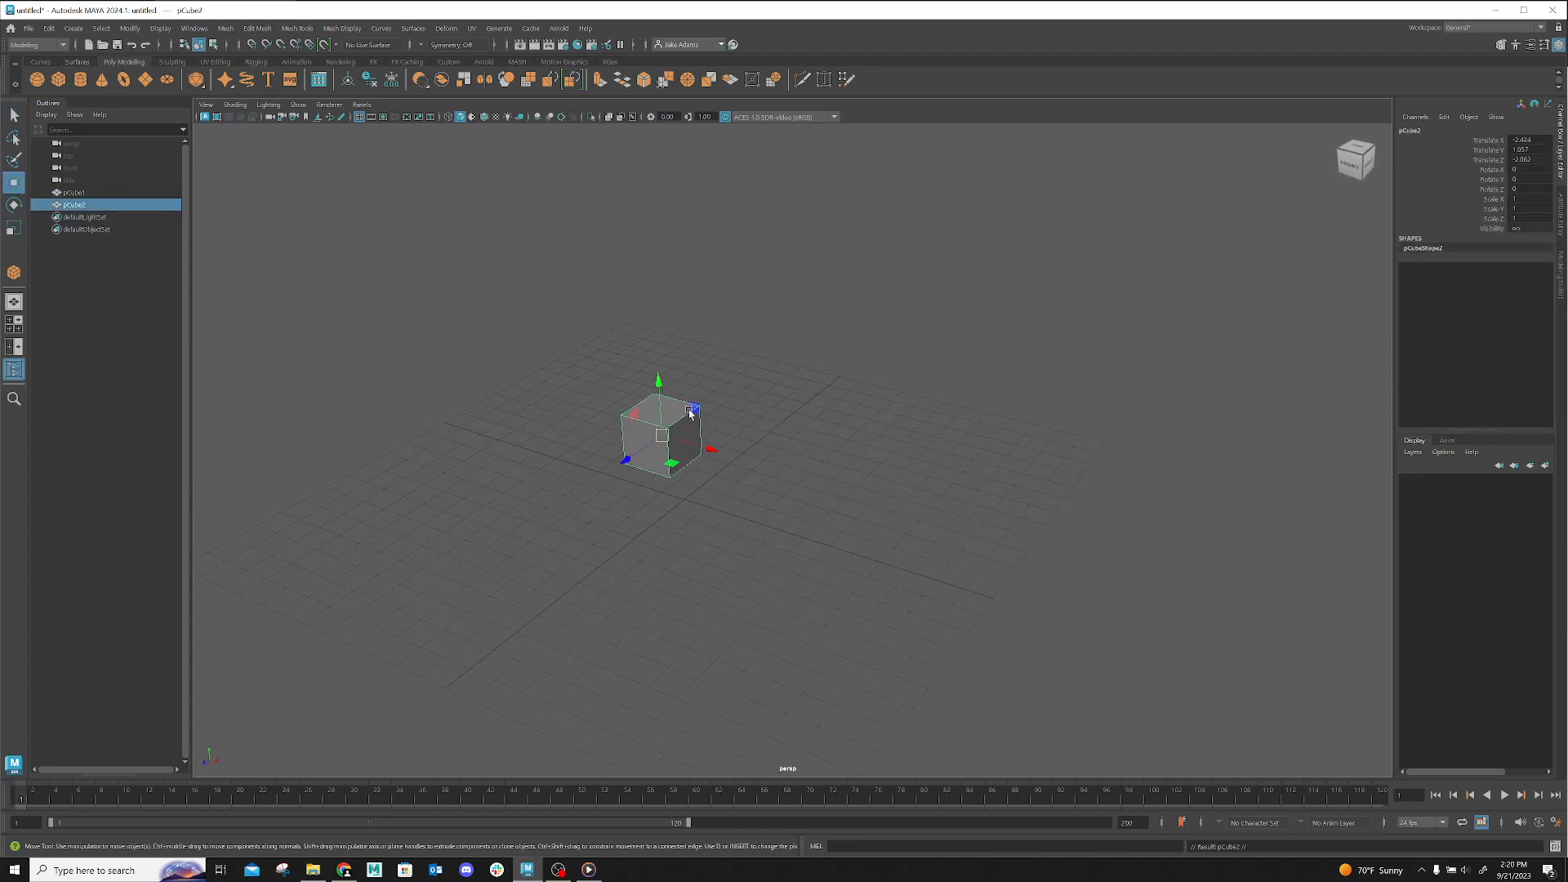
left_click_drag(658, 377, 647, 341)
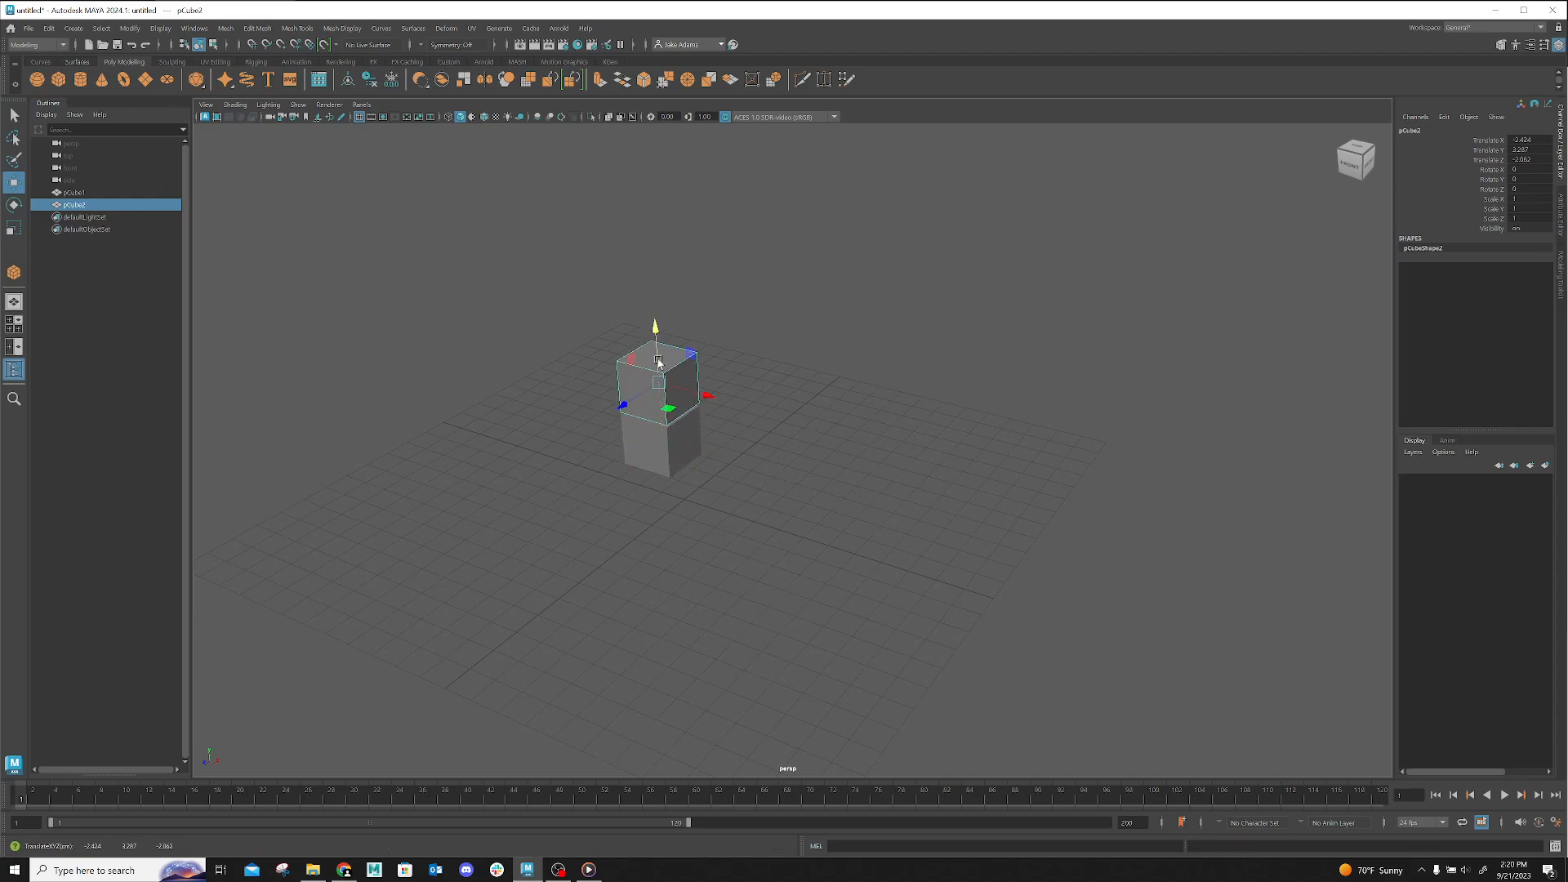
left_click_drag(708, 418, 736, 425)
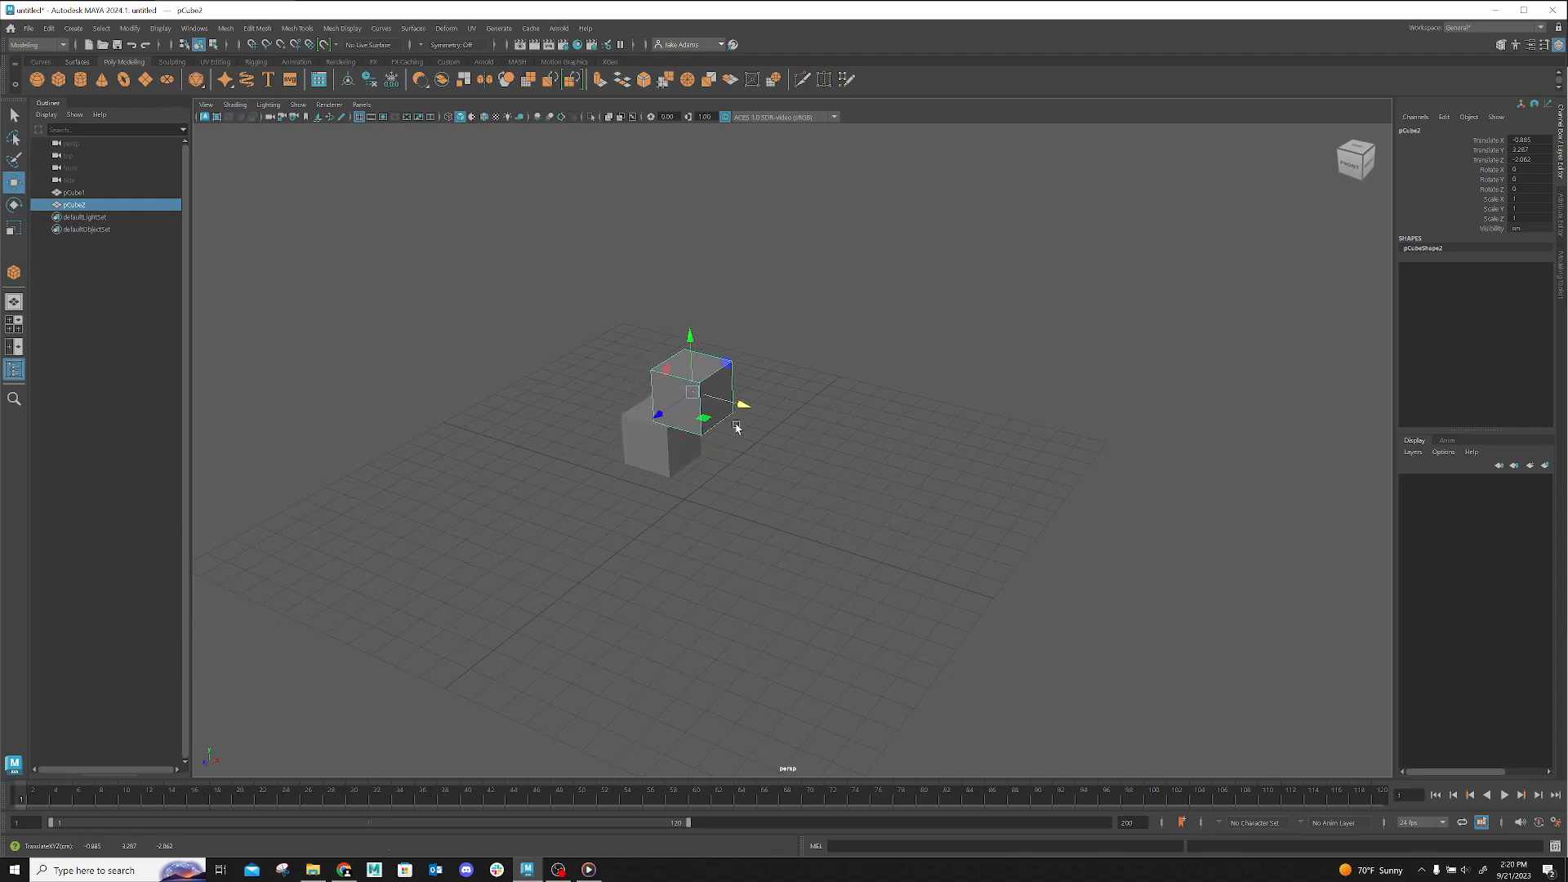
Select the lower cube's side face facing away from the upper cube and extrude it outward by about 0.228
scroll(612, 490, "up", 5)
left_click_drag(693, 513, 602, 507, "alt")
left_click_drag(854, 567, 798, 547, "alt")
middle_click_drag(777, 535, 895, 617, "alt")
right_click_drag(845, 555, 920, 522, "alt")
left_click_drag(568, 433, 597, 454, "alt")
middle_click_drag(834, 600, 804, 508, "alt")
right_click_drag(775, 506, 682, 473, "alt")
right_click(638, 530)
mouse_move(639, 531)
right_mouse_down()
mouse_move(631, 546)
mouse_move(599, 507)
mouse_move(638, 553)
right_mouse_up()
left_click(585, 628)
right_click_drag(694, 618, 588, 588, "alt")
left_click_drag(613, 602, 577, 580, "alt")
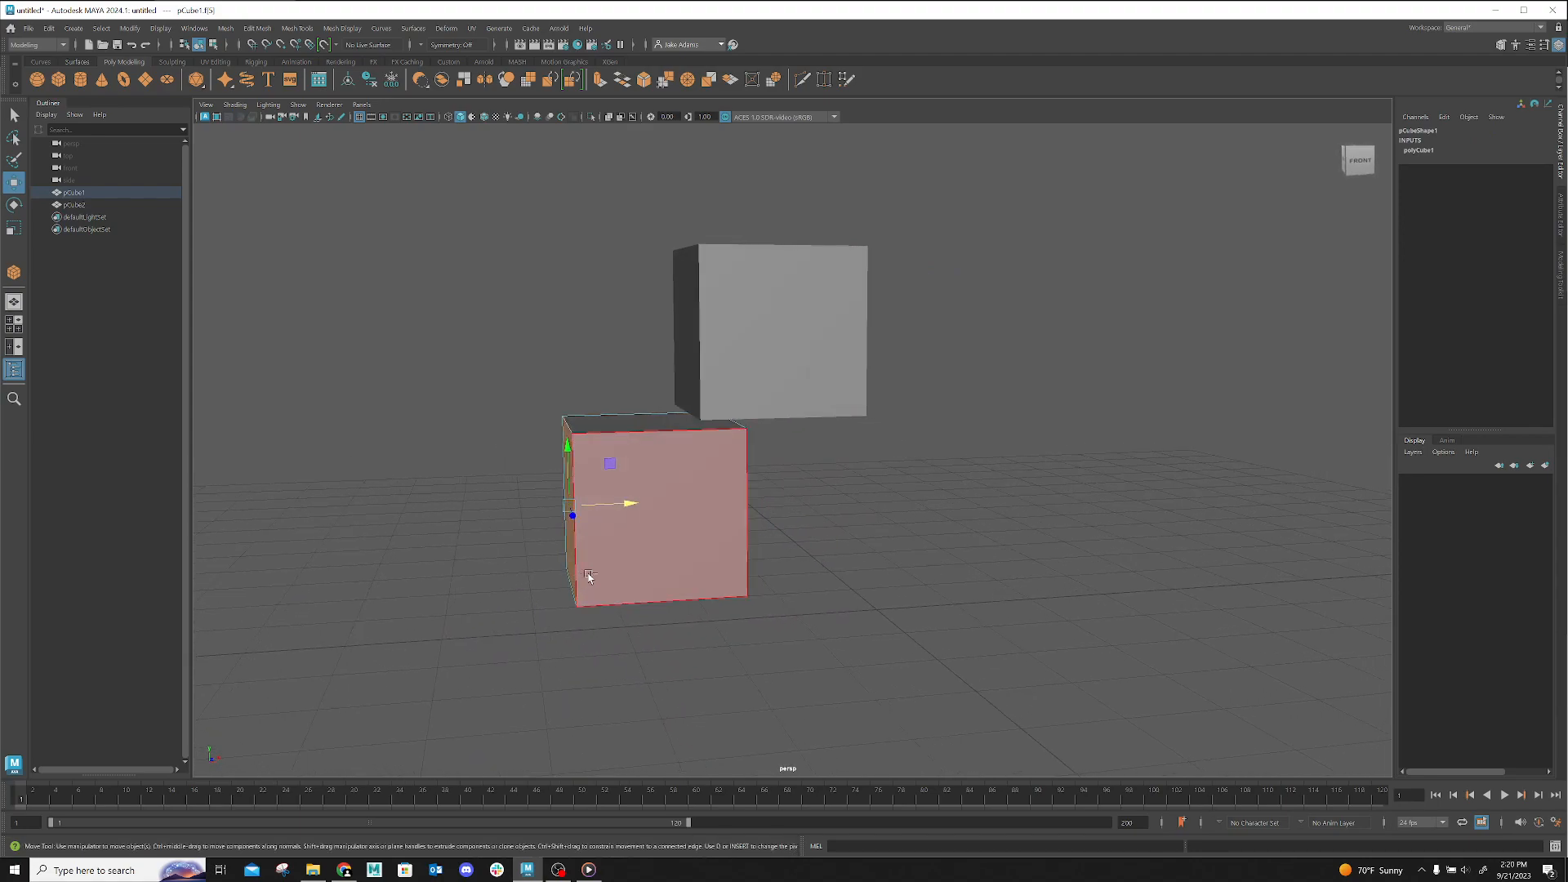
key("ctrl+e")
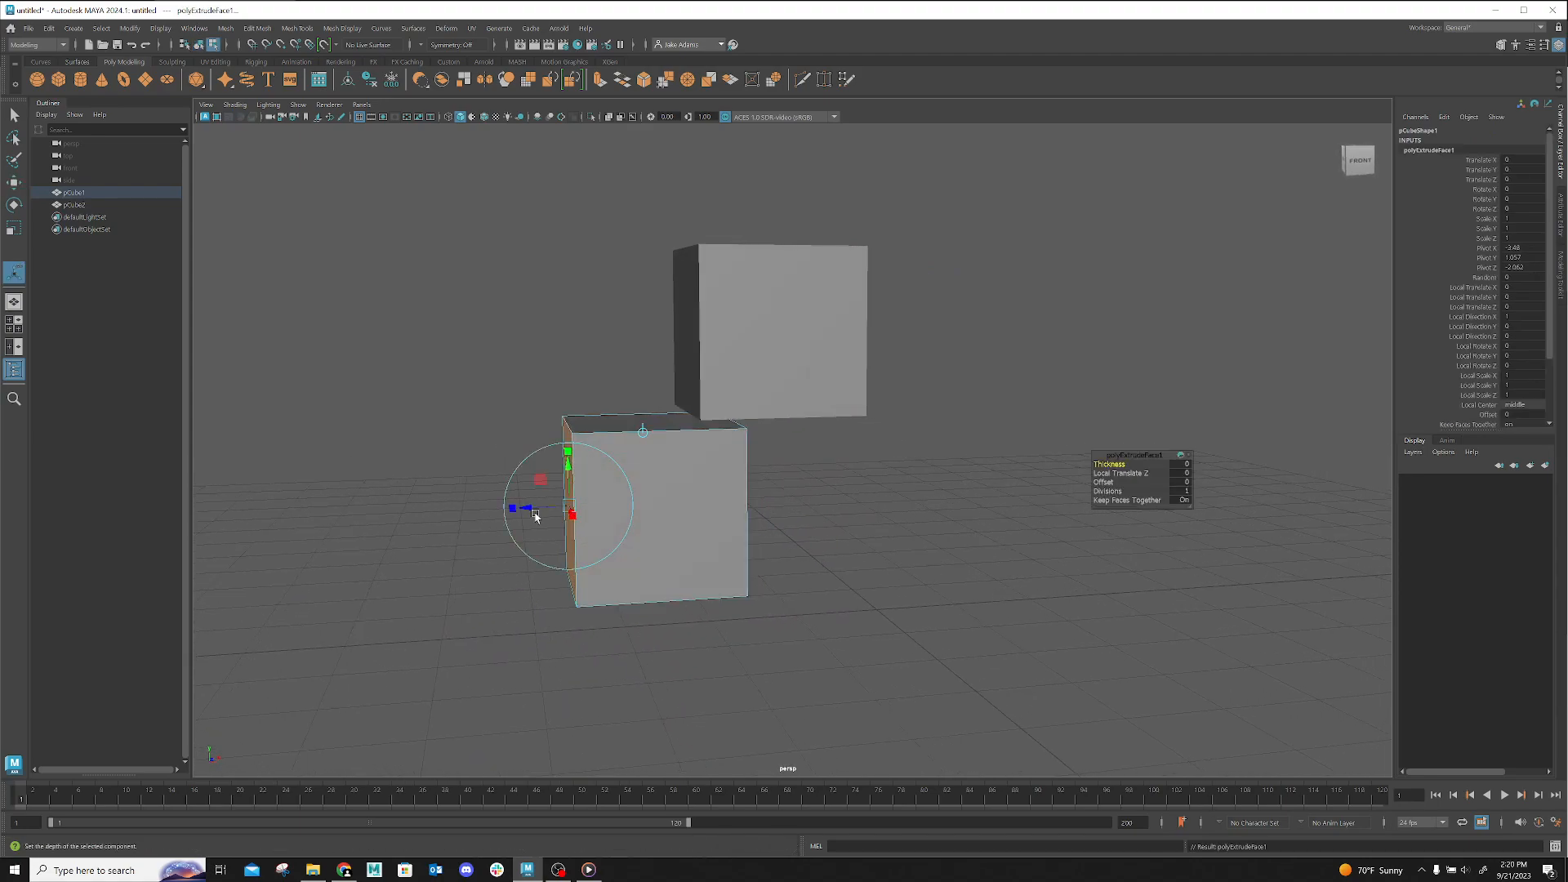
left_click_drag(530, 510, 511, 510)
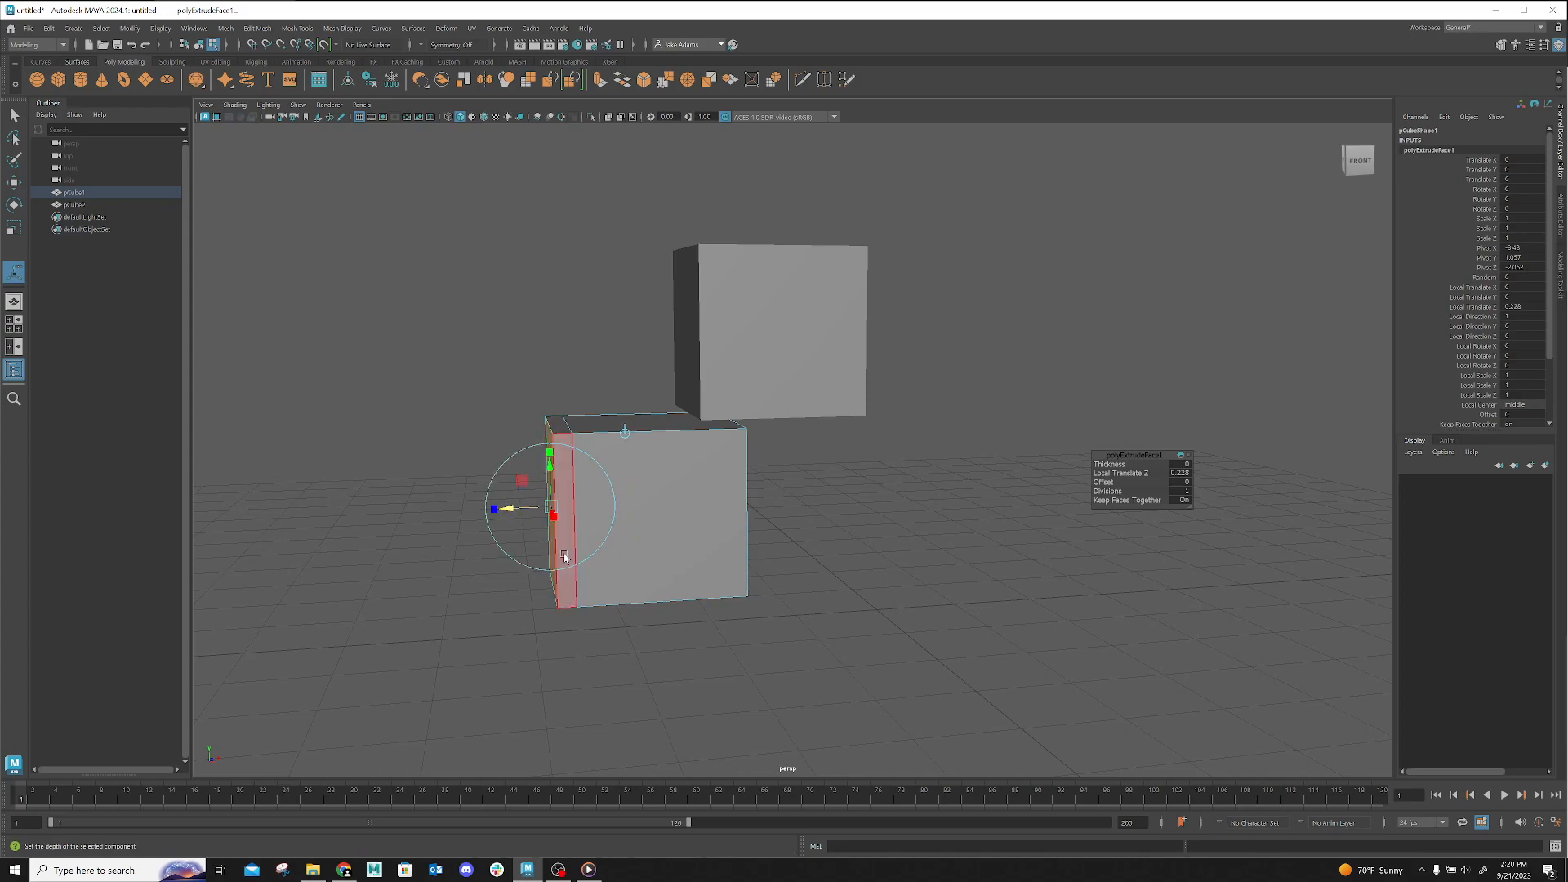
Extrude the same side face again without pulling it out, deselect it and reselect the outer face
key("ctrl+e")
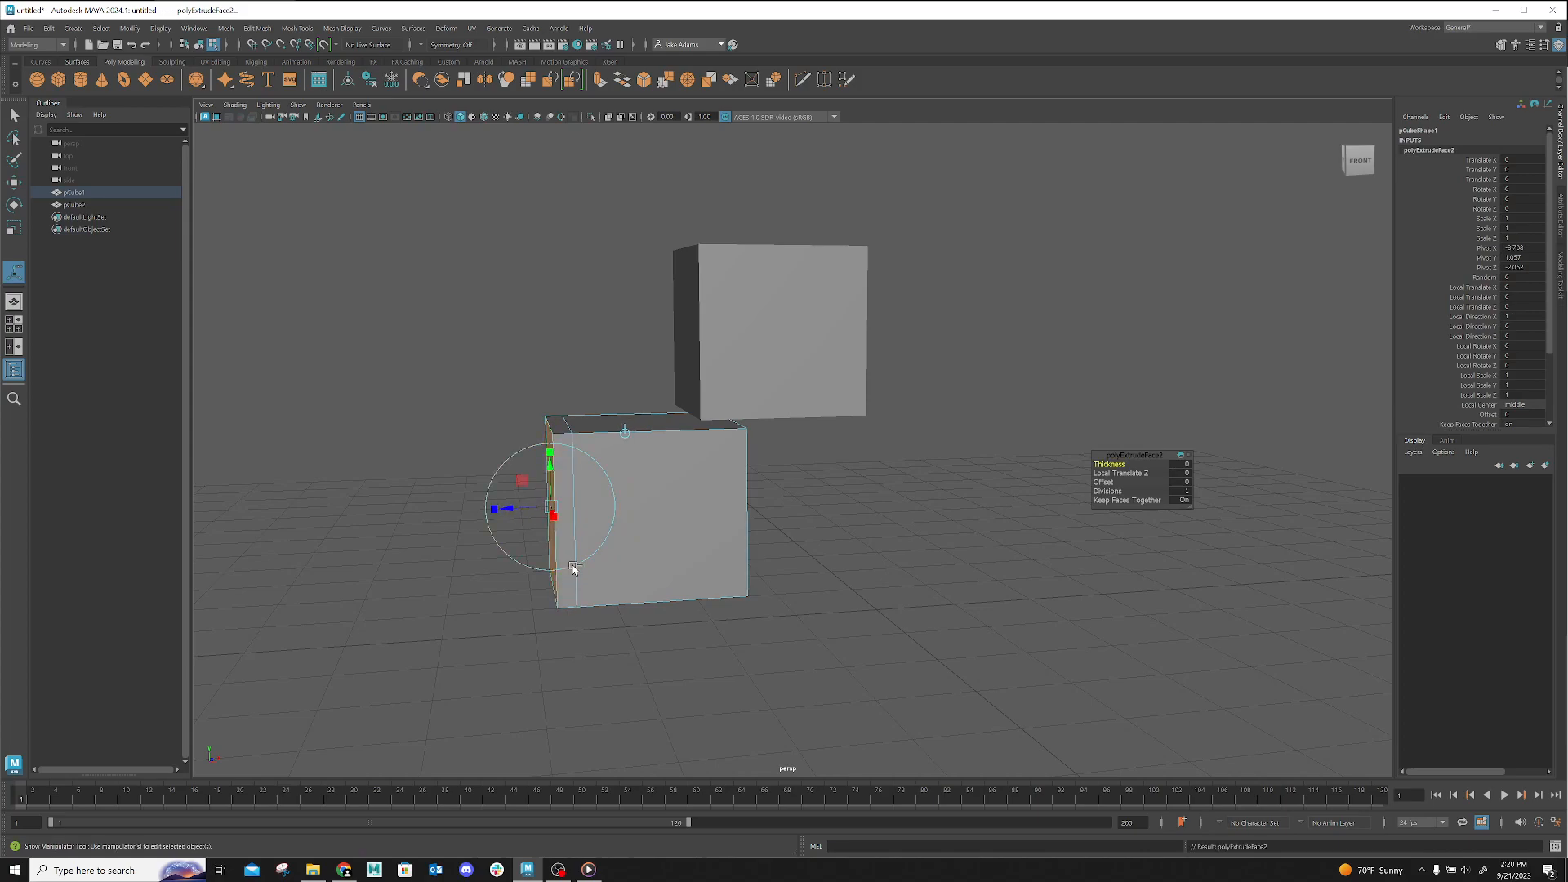
left_click(426, 716)
left_click(546, 548)
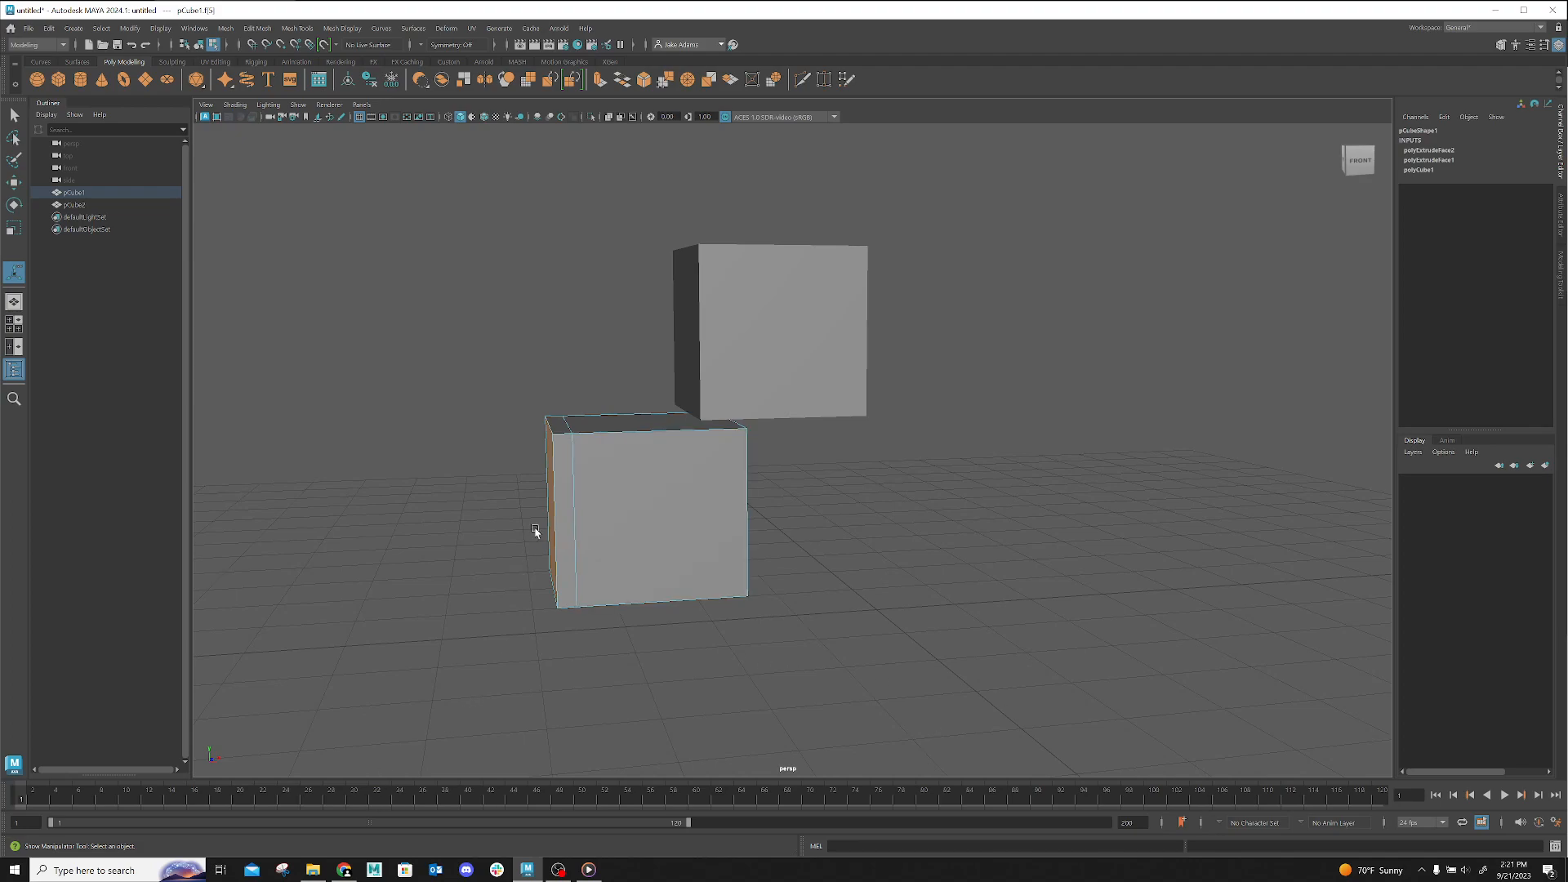
Extrude the reselected side face once more, pull it slightly outward and clear the selection
left_click_drag(637, 543, 648, 542, "alt")
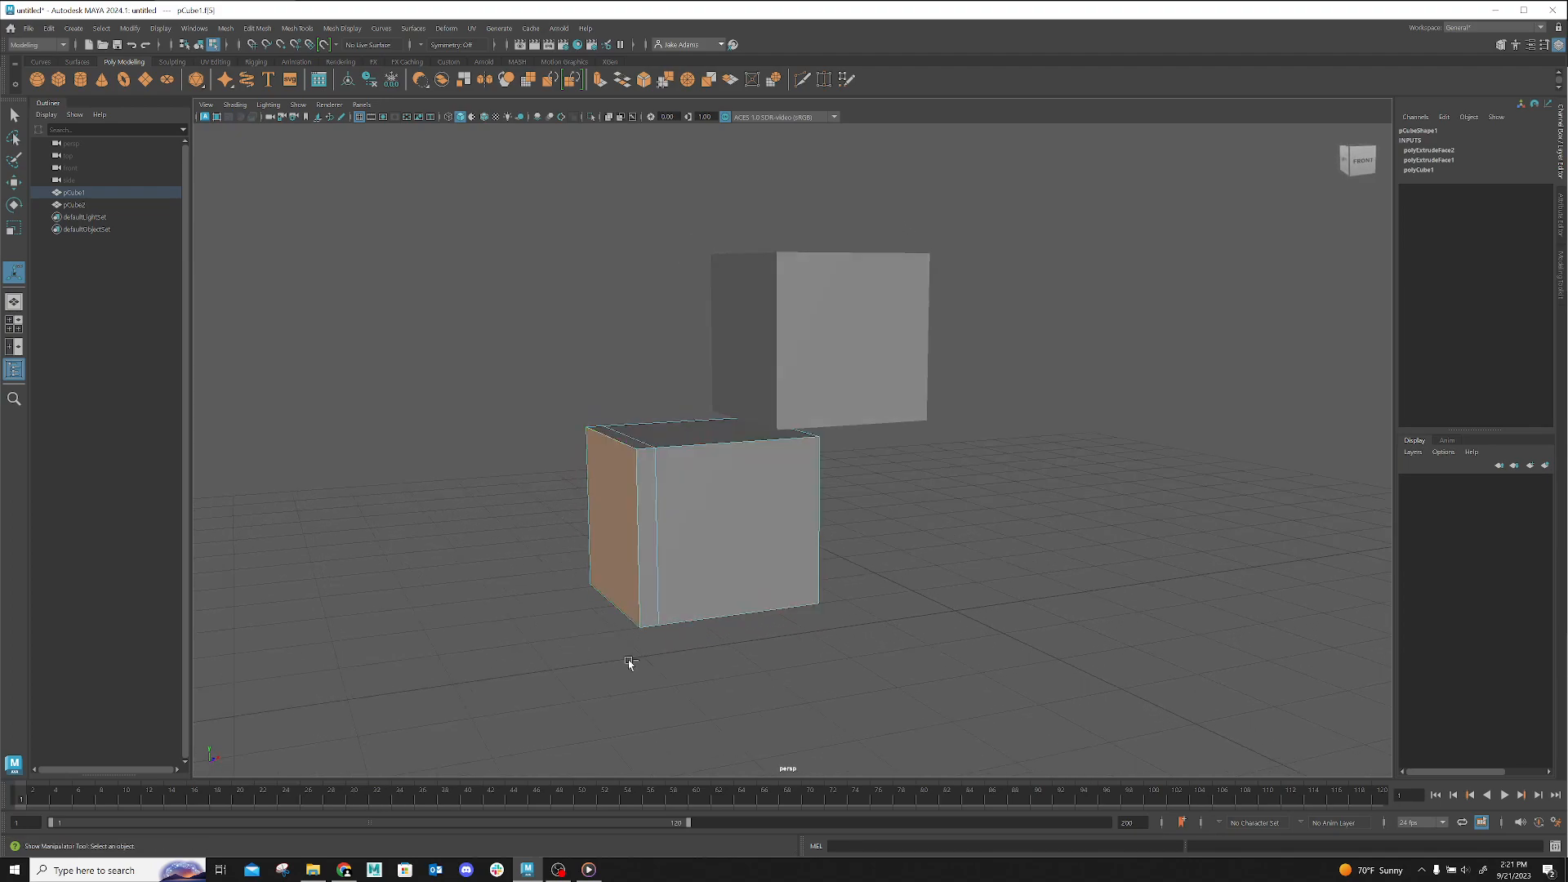
key("ctrl+e")
left_click_drag(573, 526, 561, 528)
left_click(851, 671)
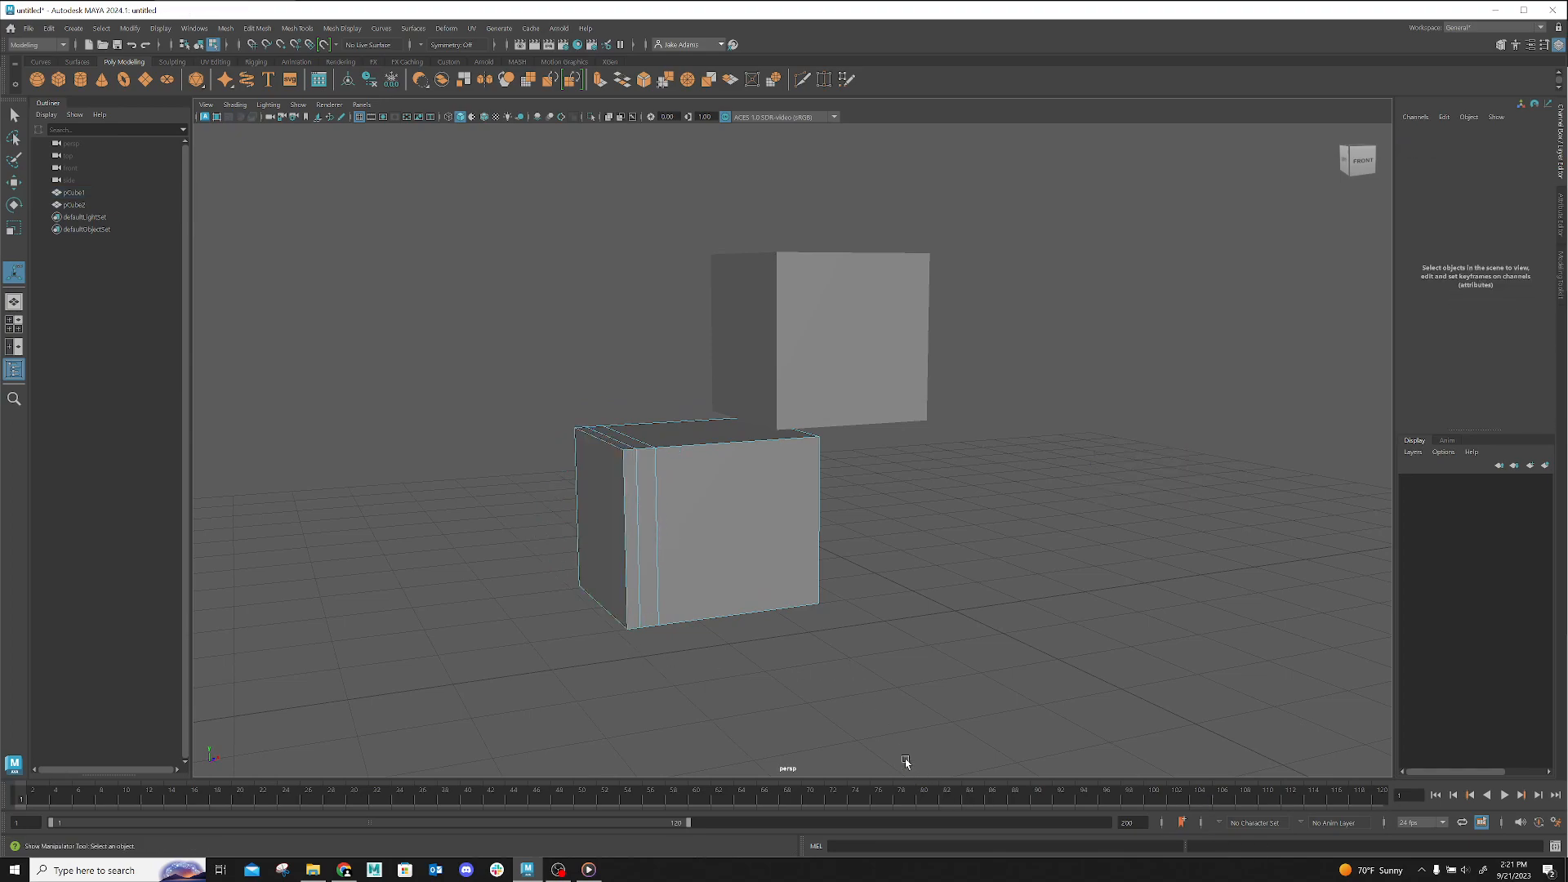
In vertex mode, move one upper front vertex of the lower cube's doubled edge loop slightly outward along X
middle_click_drag(776, 679, 901, 688, "alt")
right_click_drag(598, 580, 1106, 718, "alt")
middle_click_drag(1106, 718, 1066, 620, "alt")
right_click_drag(944, 637, 994, 669, "alt")
left_click_drag(994, 669, 980, 668, "alt")
middle_click_drag(707, 616, 1145, 661, "alt")
right_click_drag(1144, 661, 829, 640, "alt")
left_click_drag(830, 640, 831, 664, "alt")
right_click(829, 665)
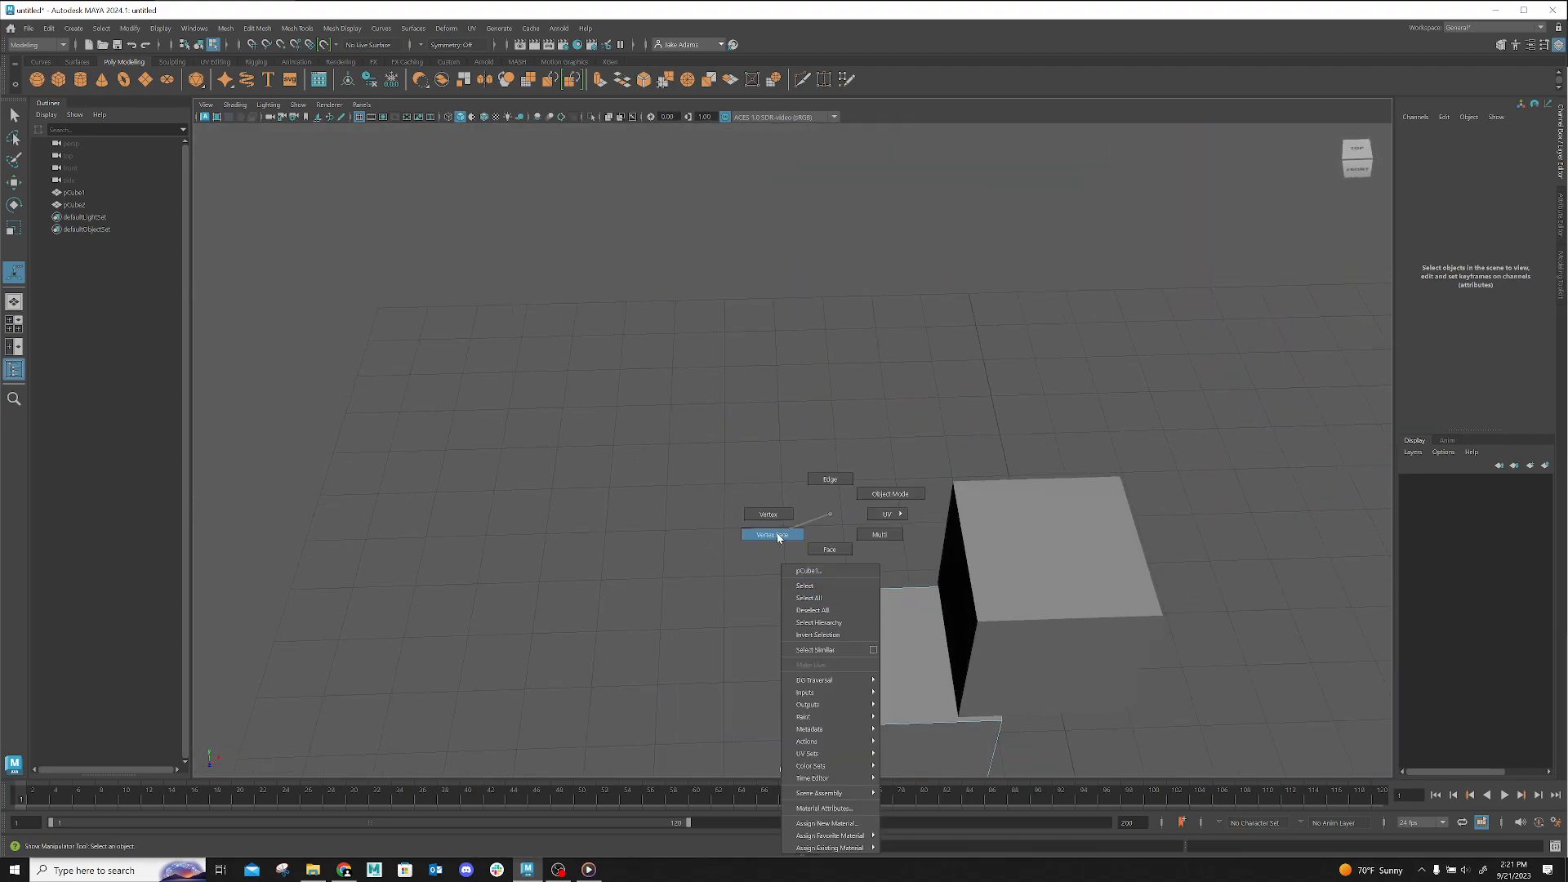
right_click_drag(777, 534, 767, 511)
middle_click_drag(849, 657, 837, 469, "alt")
right_click_drag(689, 536, 994, 644, "alt")
mouse_move(825, 712)
left_mouse_down("alt")
mouse_move(892, 665)
mouse_move(895, 641)
mouse_move(818, 695)
left_mouse_up("alt")
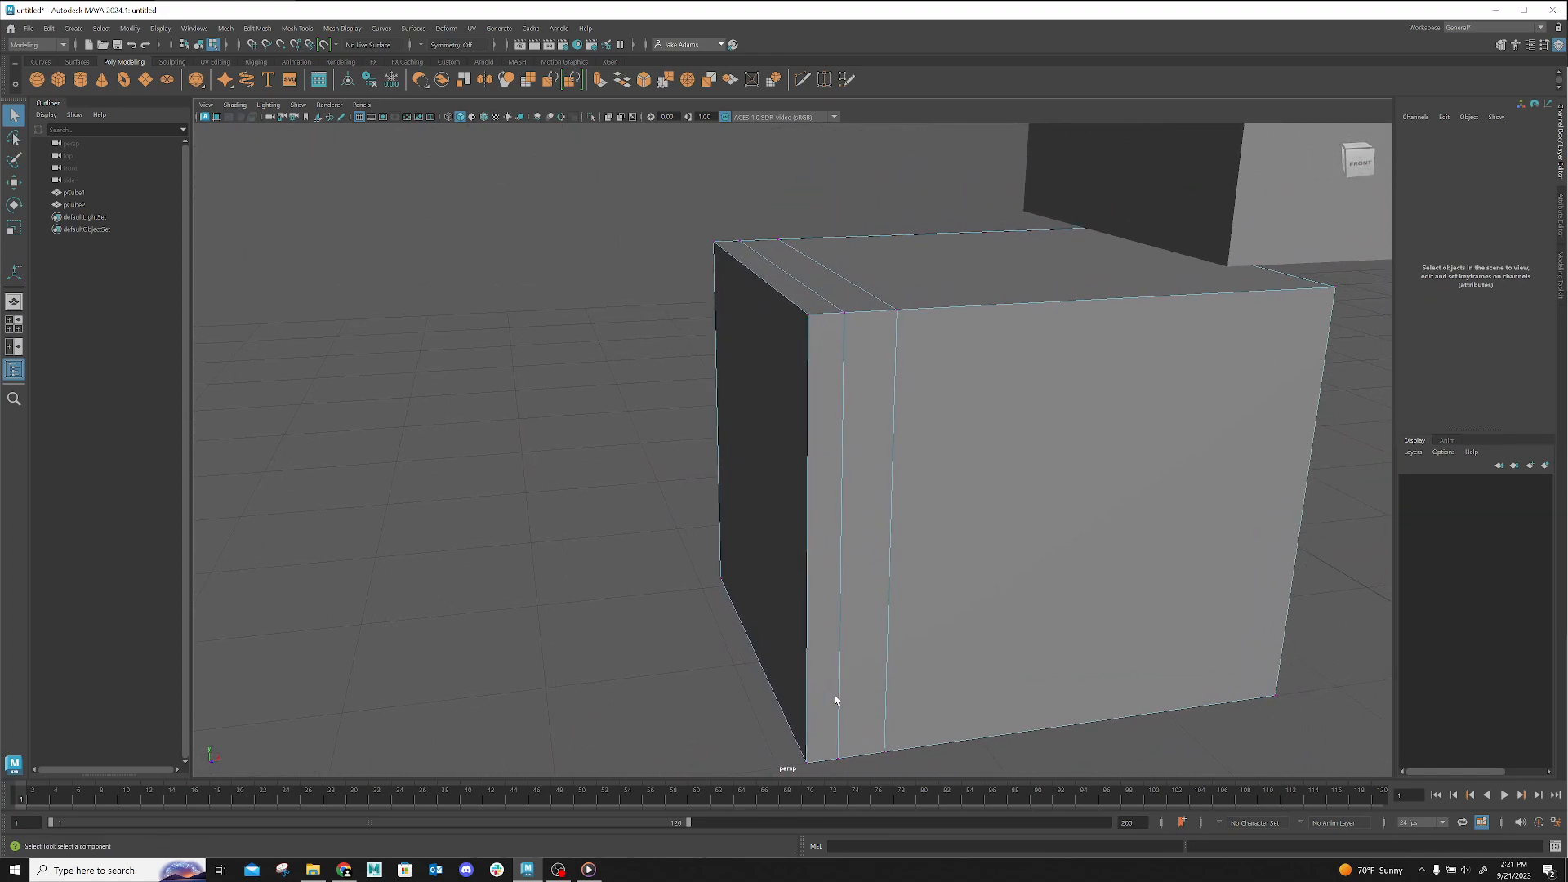
left_click(844, 323)
key("w")
mouse_move(890, 308)
left_mouse_down()
mouse_move(859, 317)
mouse_move(882, 318)
left_mouse_up()
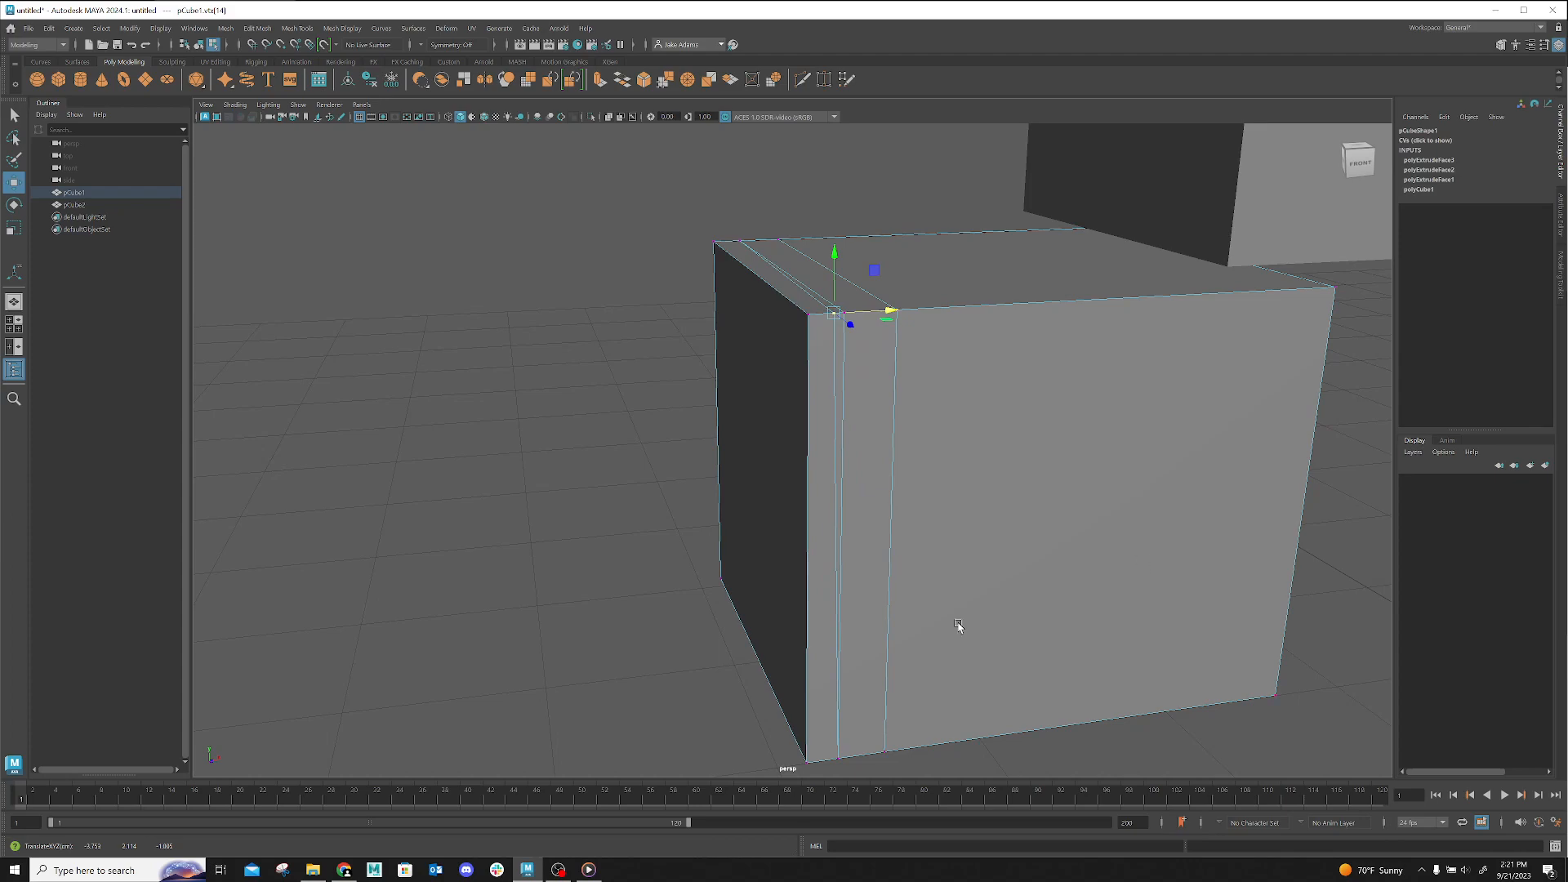
Move the same vertex inward along X toward the neighbouring edge loop and inspect the overlapping faces
scroll(943, 552, "up", 10)
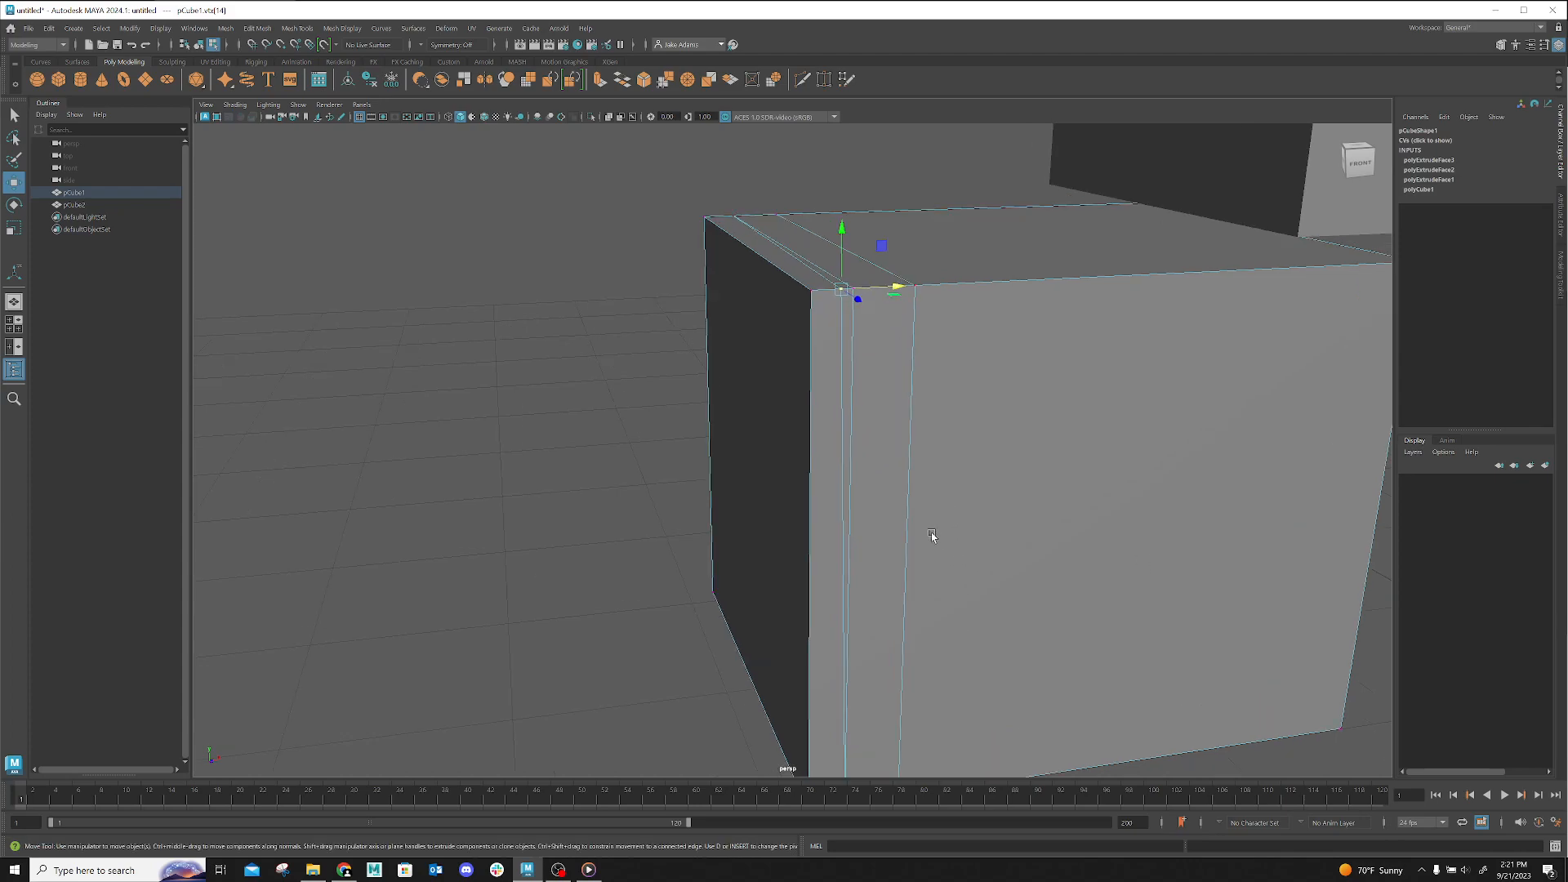
right_click_drag(1006, 529, 829, 475, "alt")
left_click_drag(828, 475, 676, 493, "alt")
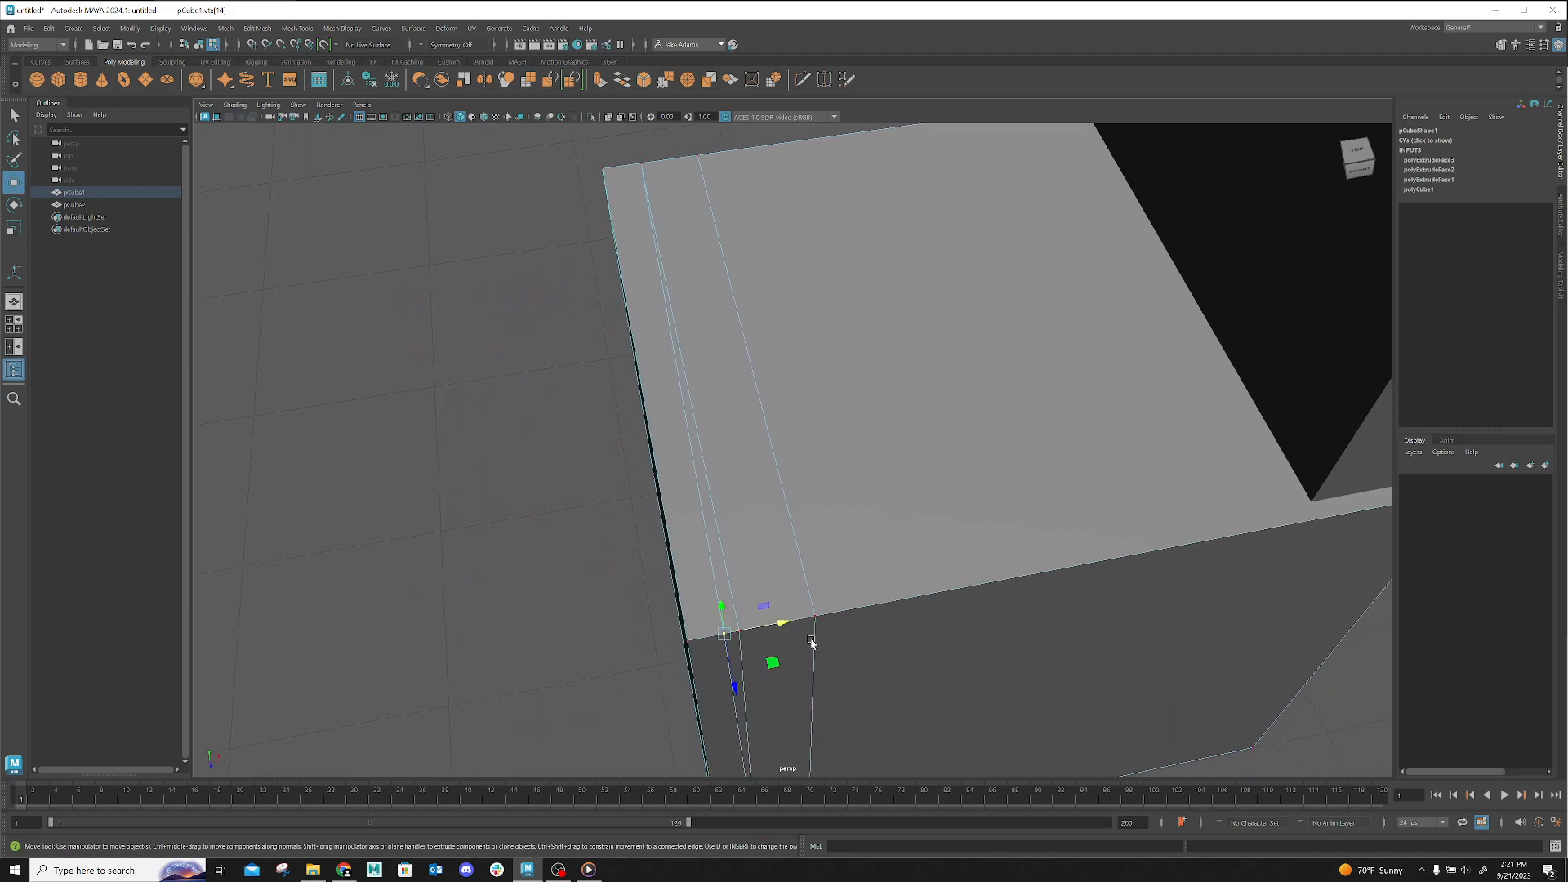
left_click_drag(778, 626, 780, 627)
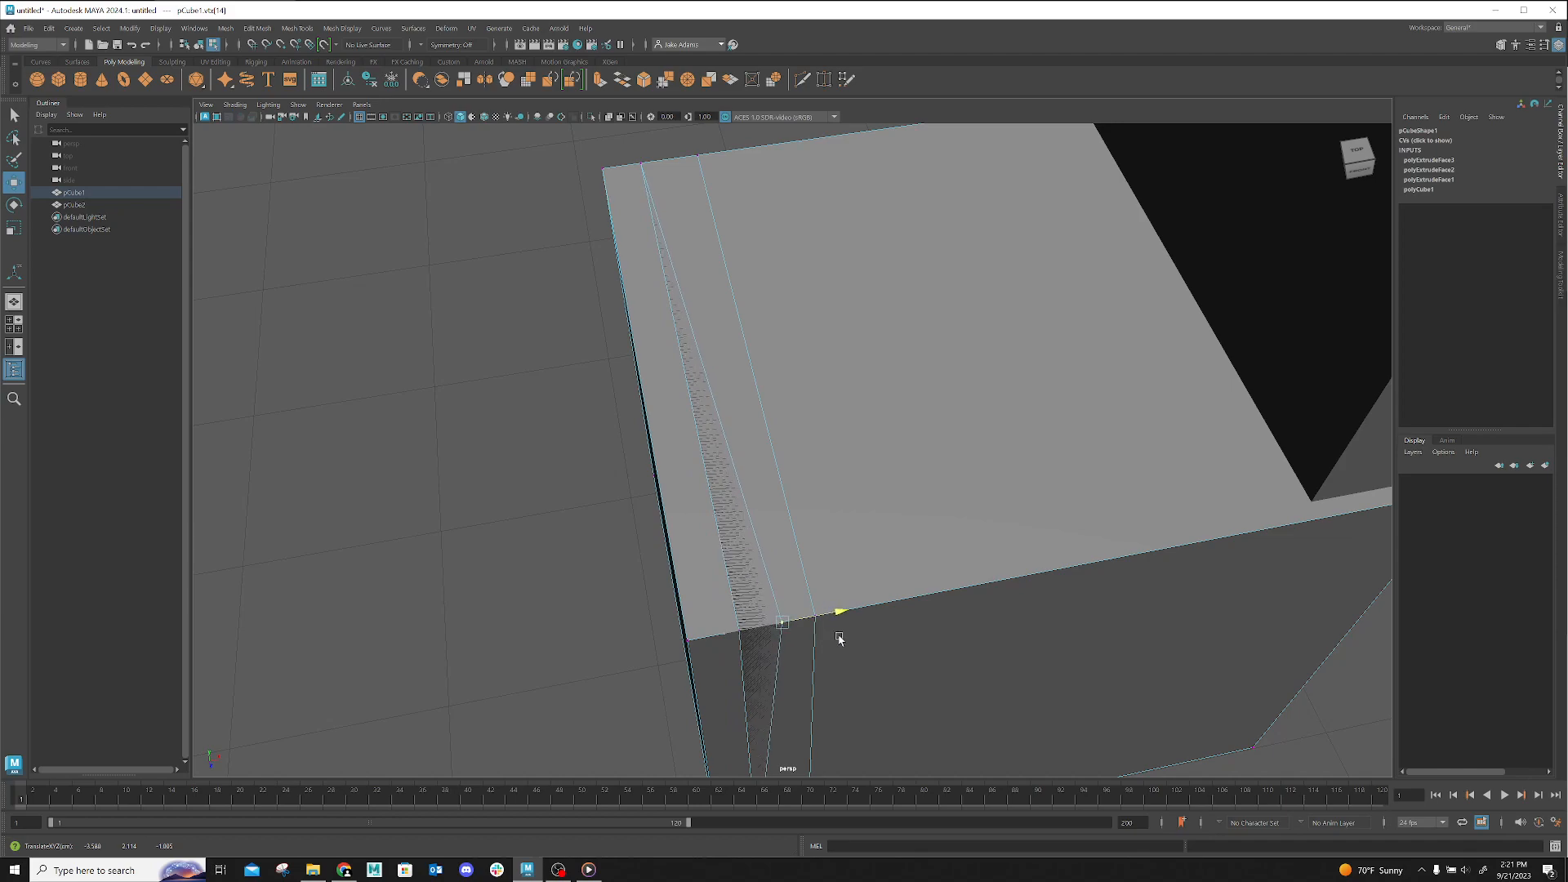
left_click_drag(854, 641, 901, 610)
middle_click_drag(886, 571, 865, 644, "alt")
right_click_drag(888, 646, 693, 641, "alt")
left_click_drag(692, 642, 567, 526, "alt")
right_click_drag(568, 527, 569, 488, "alt")
left_click_drag(569, 489, 511, 522, "alt")
mouse_move(896, 535)
left_mouse_down("alt")
mouse_move(880, 561)
mouse_move(893, 561)
mouse_move(882, 542)
mouse_move(853, 533)
mouse_move(864, 493)
mouse_move(944, 482)
mouse_move(938, 550)
mouse_move(876, 550)
mouse_move(892, 550)
left_mouse_up("alt")
middle_click_drag(846, 629, 1001, 521, "alt")
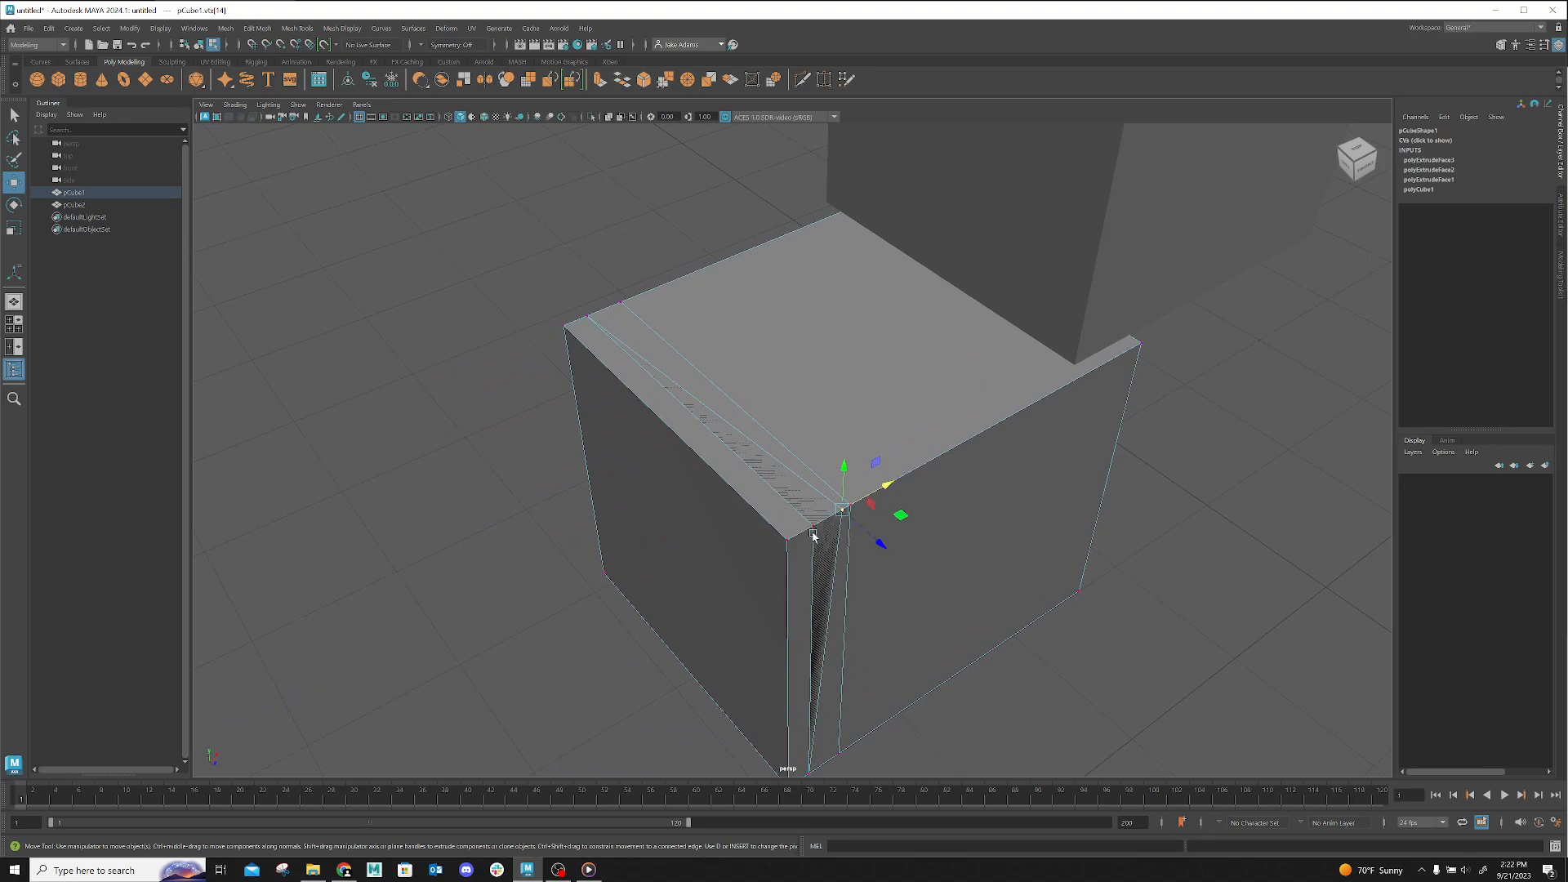
Adjust the moved vertex along X and return it to its original place on the doubled edge loop
mouse_move(886, 489)
left_mouse_down()
mouse_move(836, 515)
mouse_move(883, 486)
mouse_move(909, 507)
mouse_move(889, 507)
mouse_move(913, 508)
mouse_move(879, 507)
left_mouse_up()
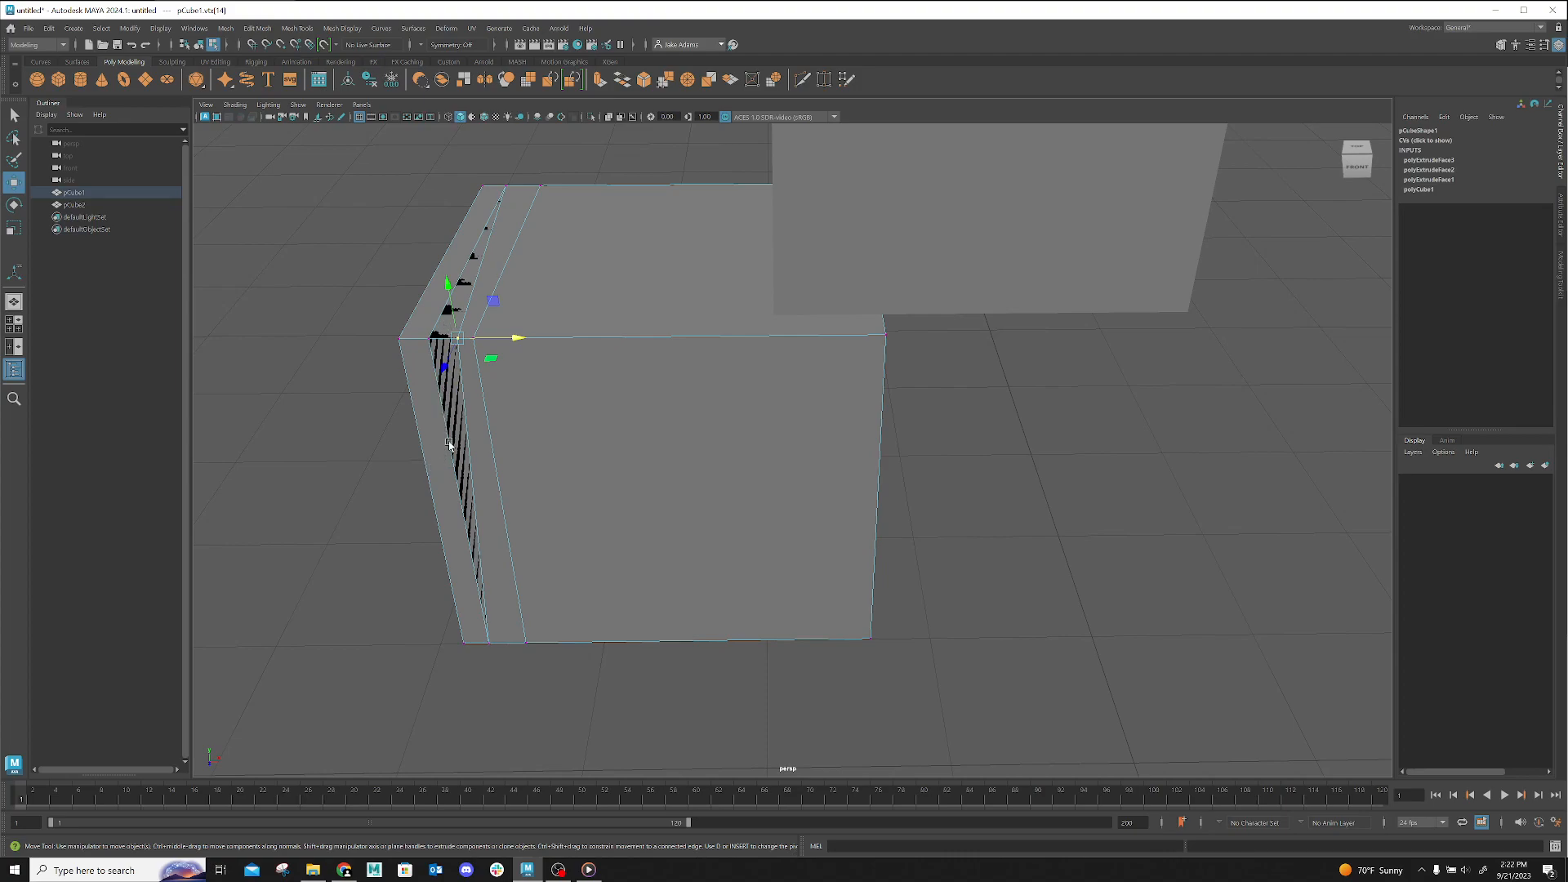
left_click_drag(446, 352, 458, 352, "alt")
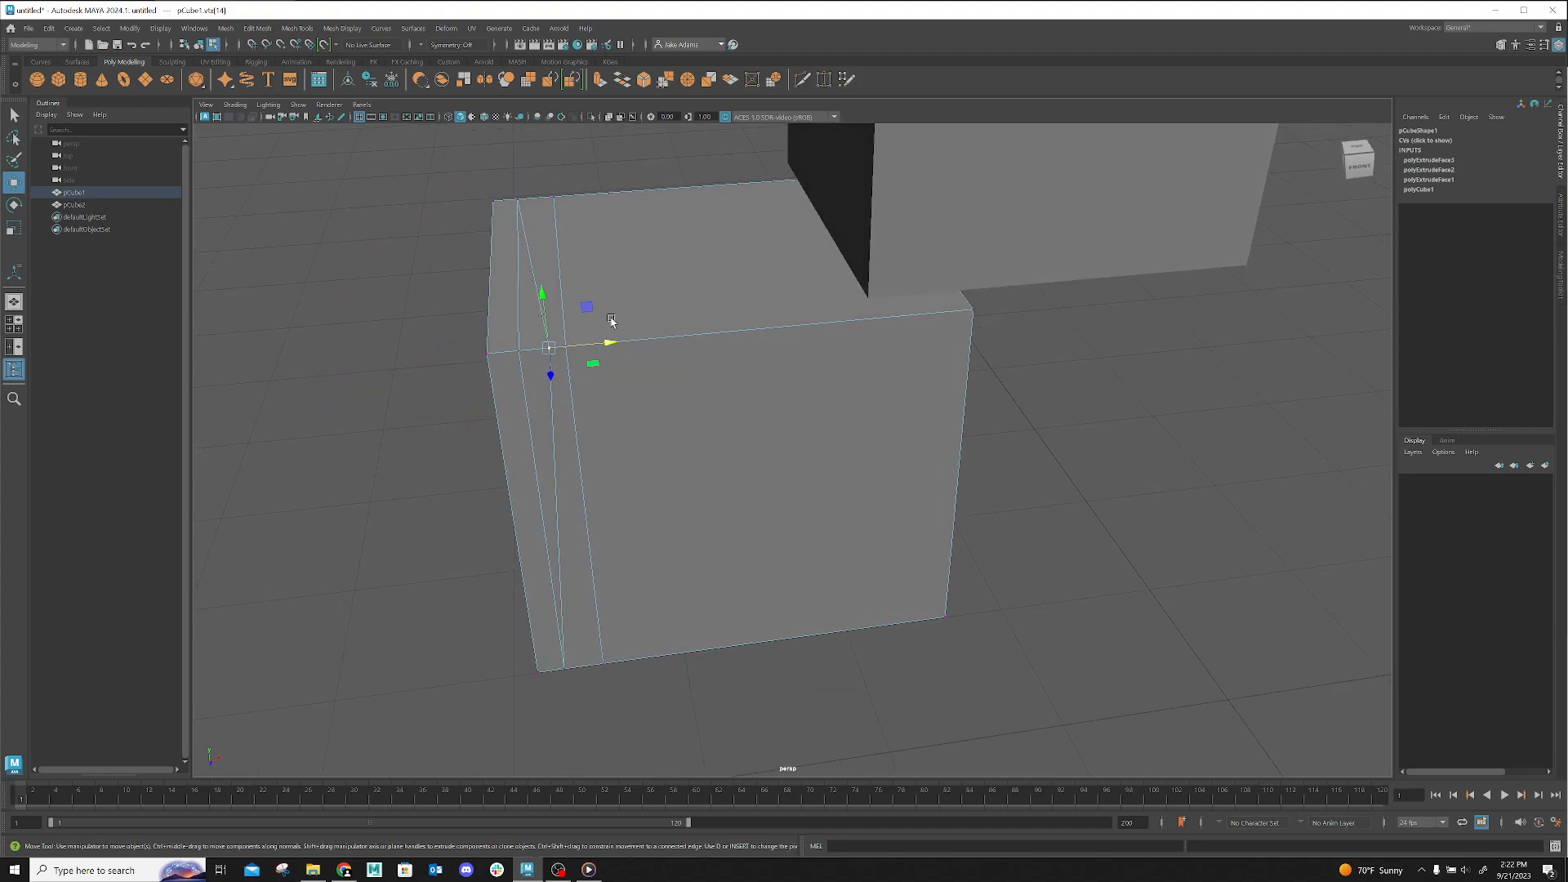
left_click_drag(548, 351, 543, 351)
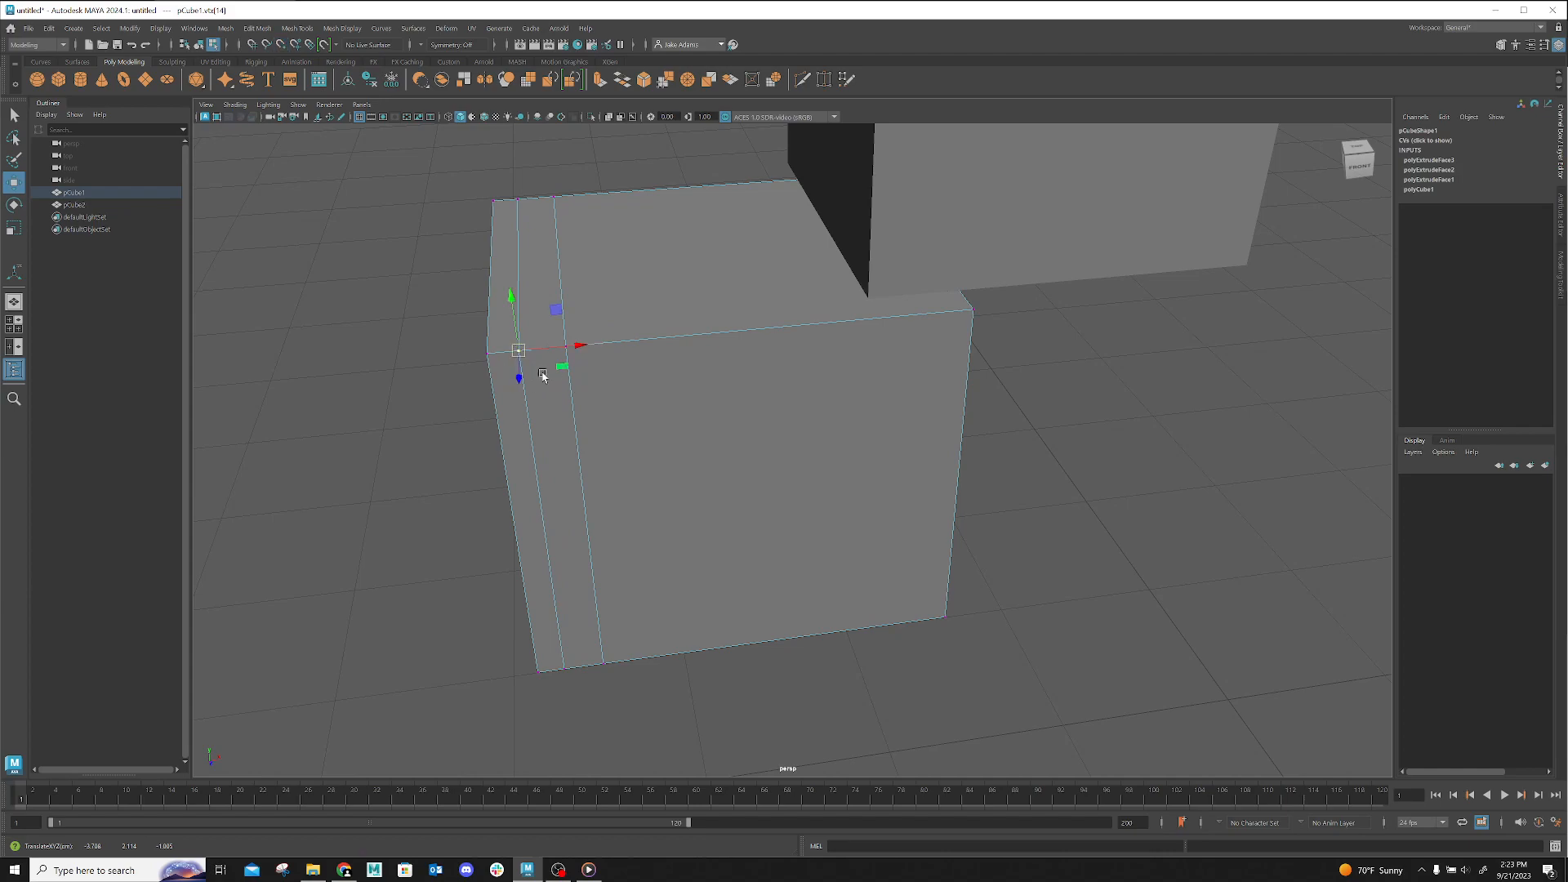
Inspect the doubled edge loop on the lower cube from above, from the side and from farther away
left_click_drag(584, 519, 571, 337, "alt")
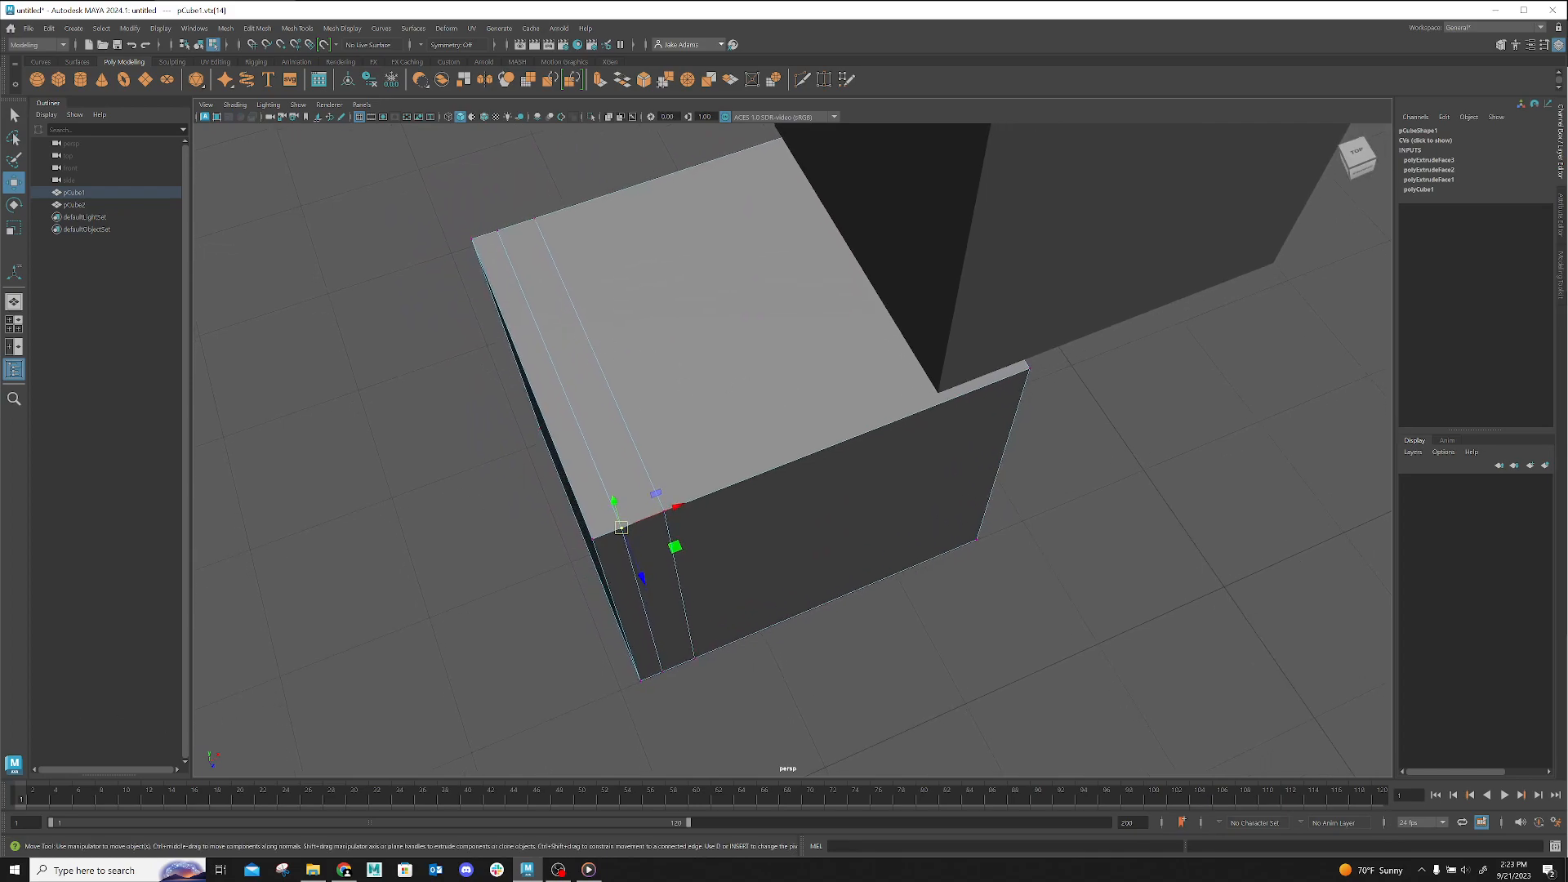
left_click_drag(780, 537, 483, 641, "alt")
middle_click_drag(482, 641, 576, 658, "alt")
left_click_drag(575, 657, 866, 653, "alt")
right_click_drag(866, 653, 584, 630, "alt")
left_click_drag(585, 630, 624, 629, "alt")
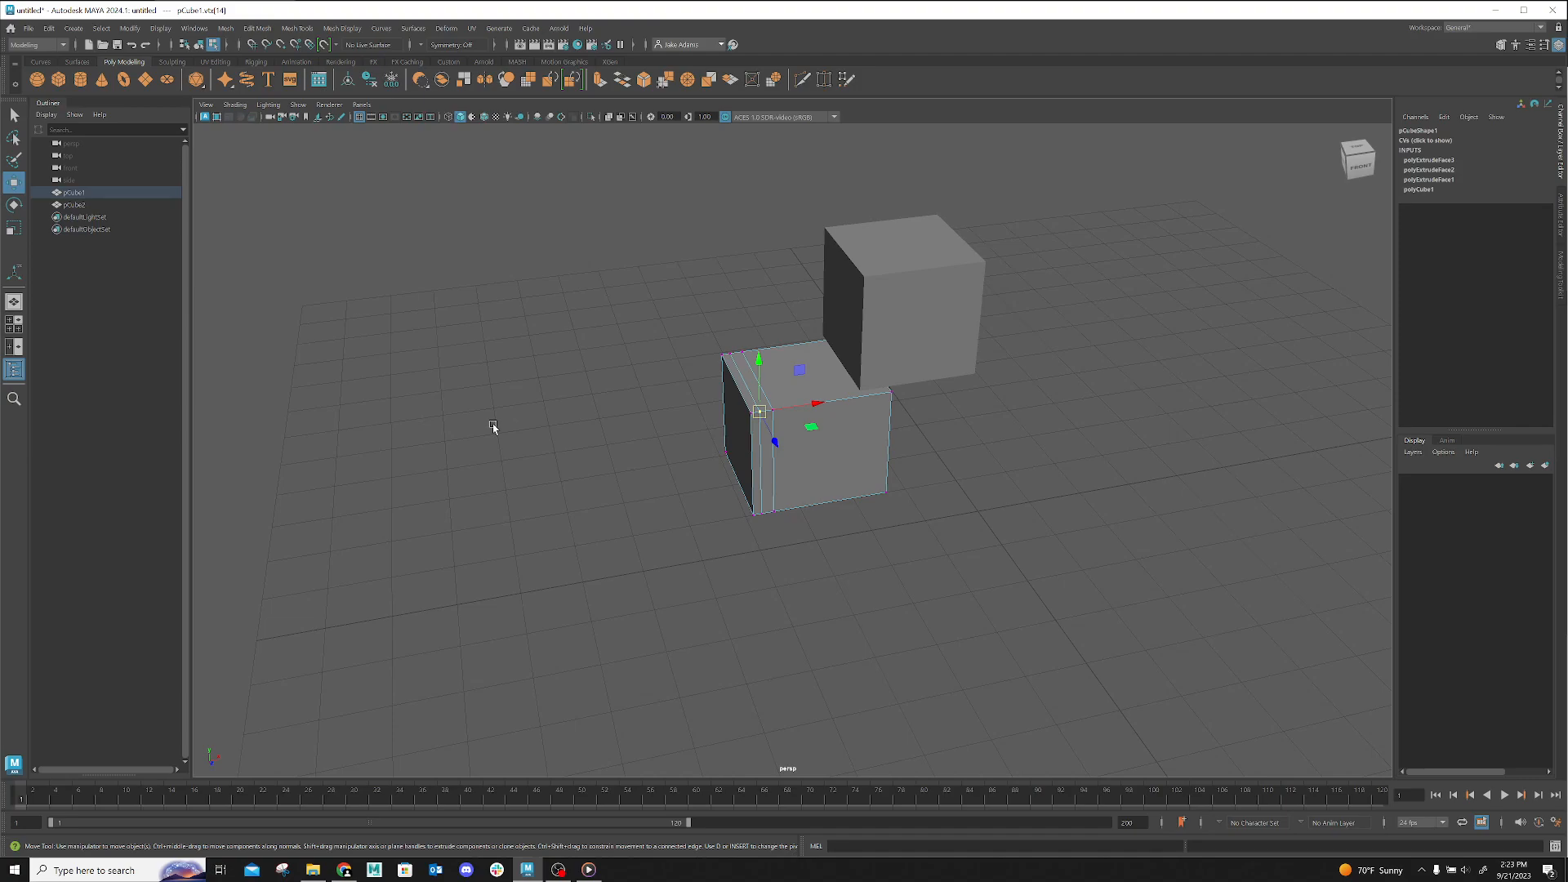
scroll(825, 439, "up", 4)
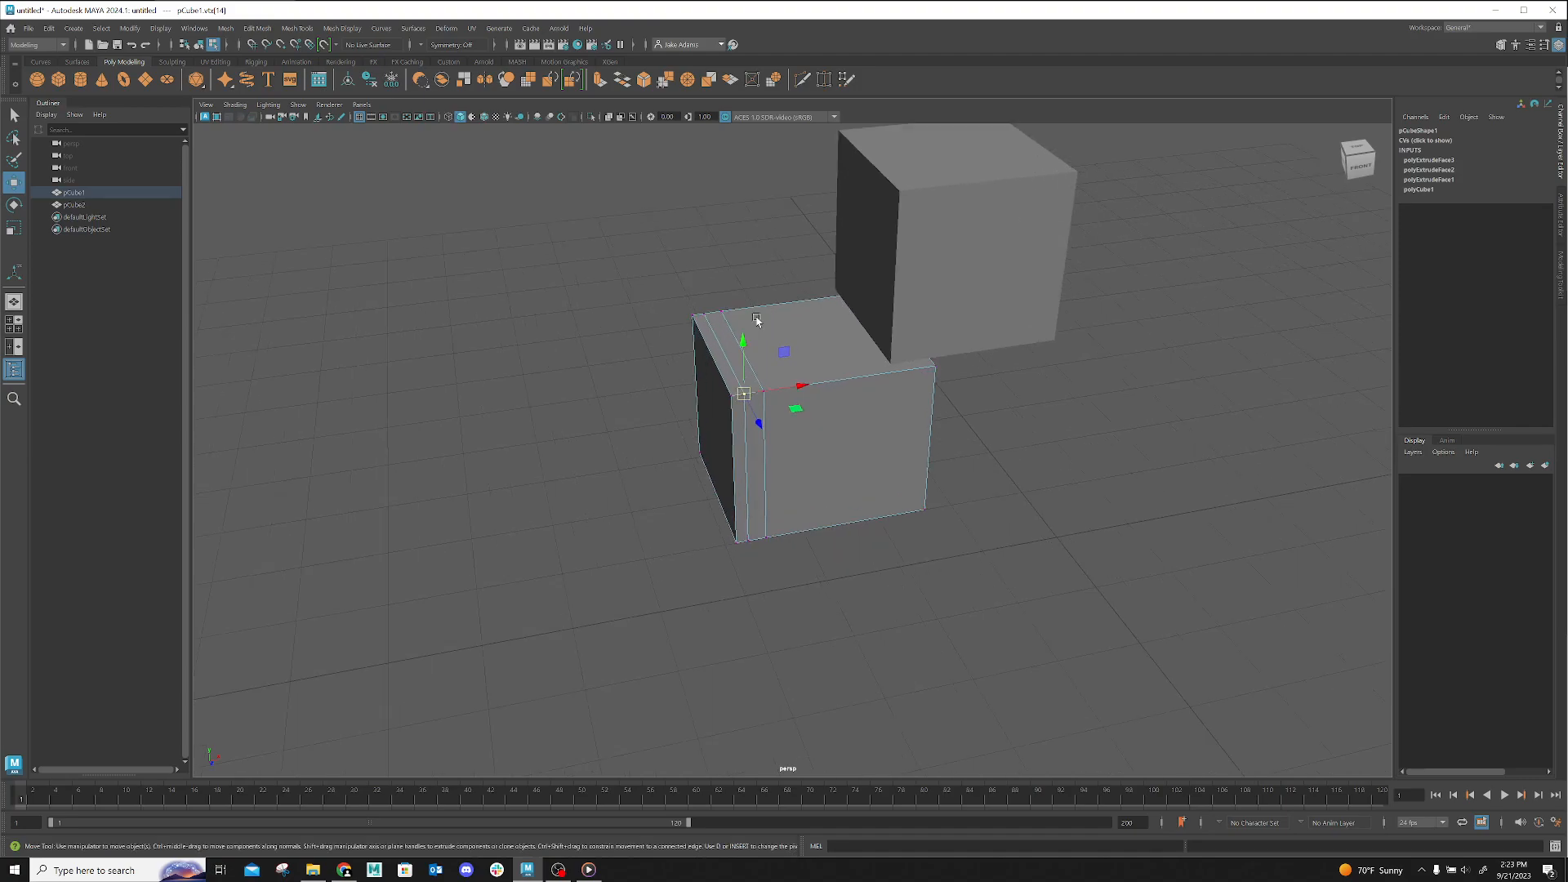
Try the vertex face selection mode on the lower cube, leave it and clear the component selection
right_click(824, 440)
right_click_drag(824, 441, 792, 451)
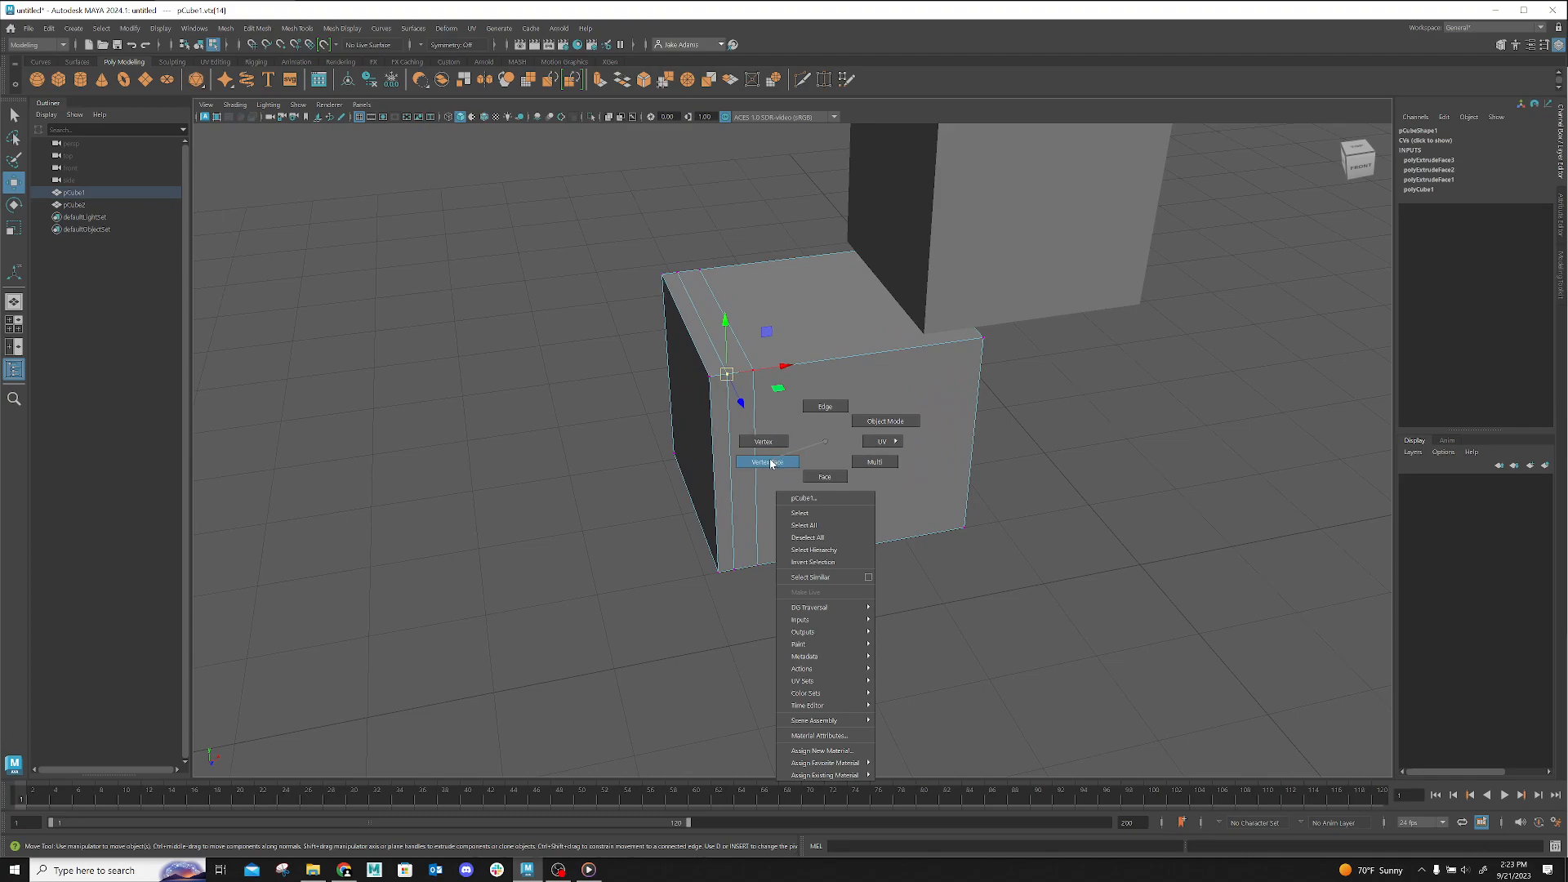
right_click_drag(770, 463, 769, 460)
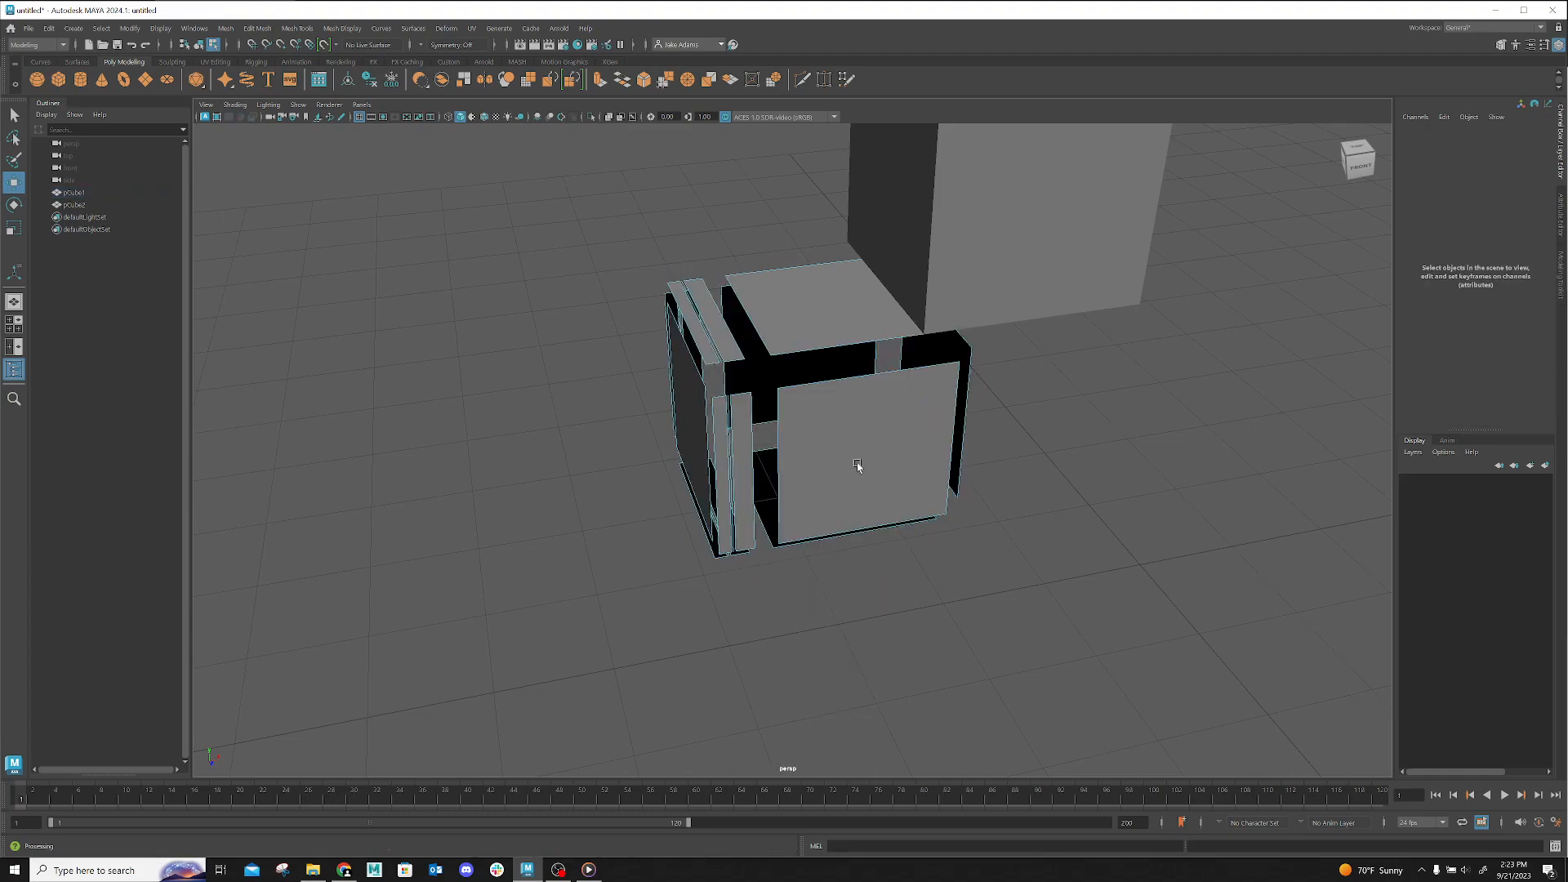
right_click(826, 418)
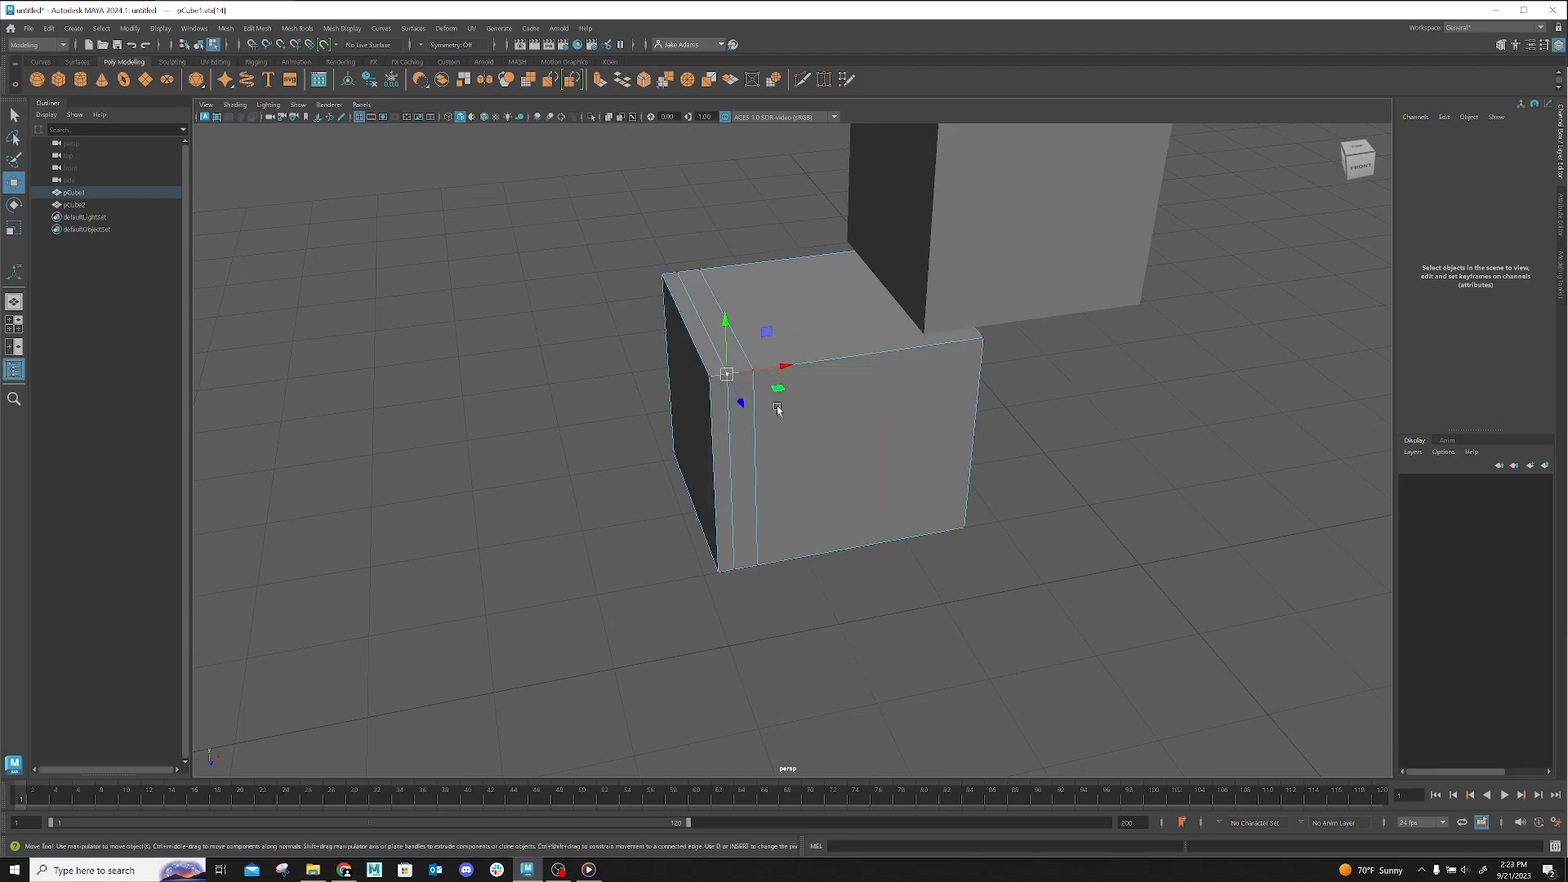
left_click(840, 634)
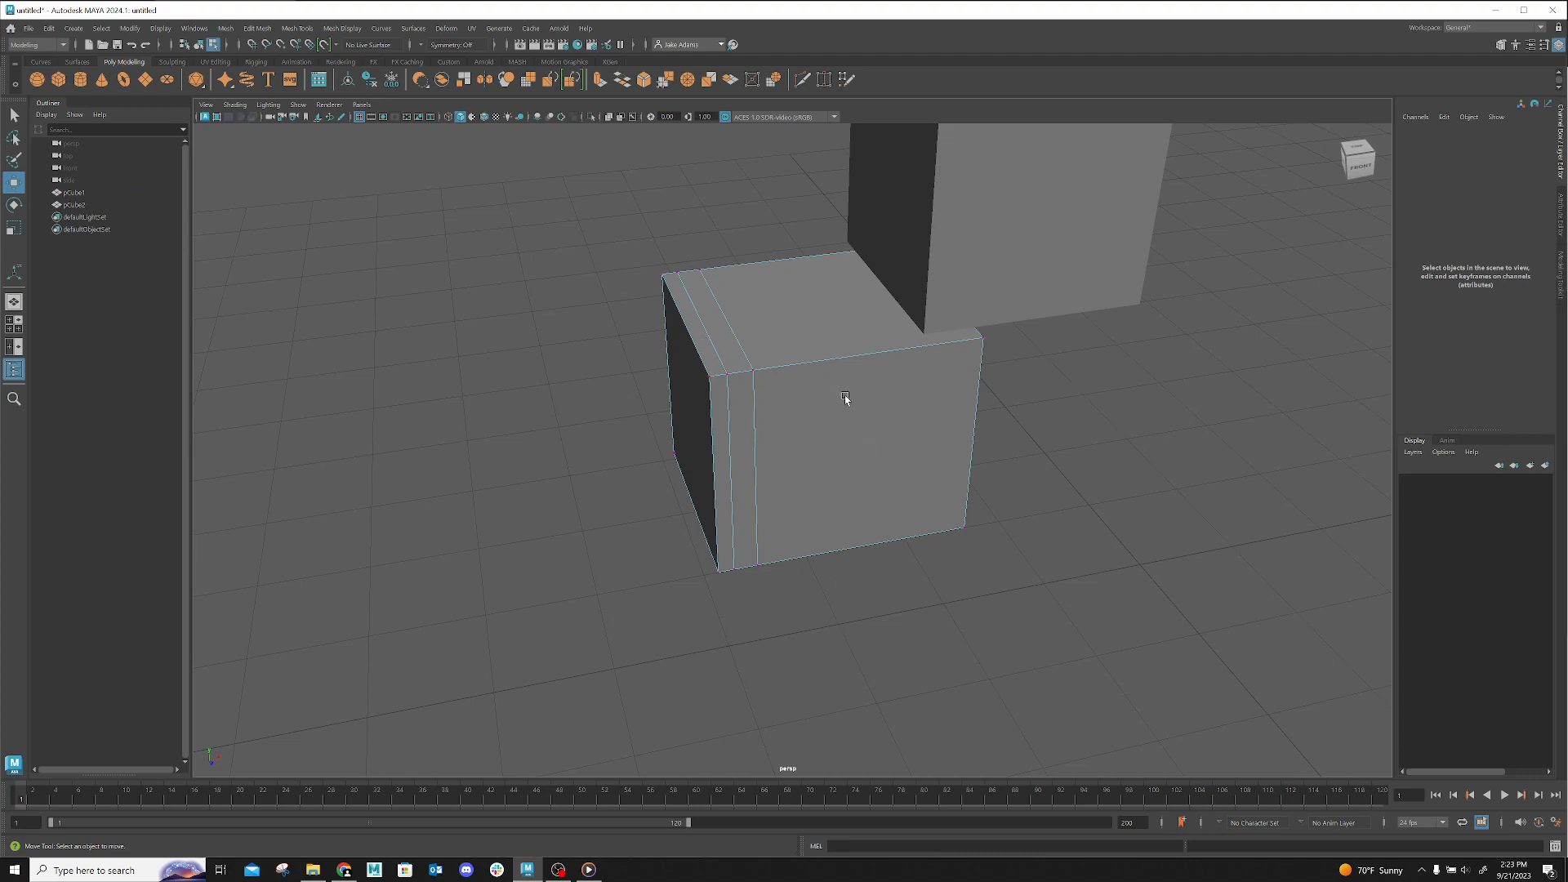
scroll(754, 389, "up", 3)
scroll(754, 389, "up", 1)
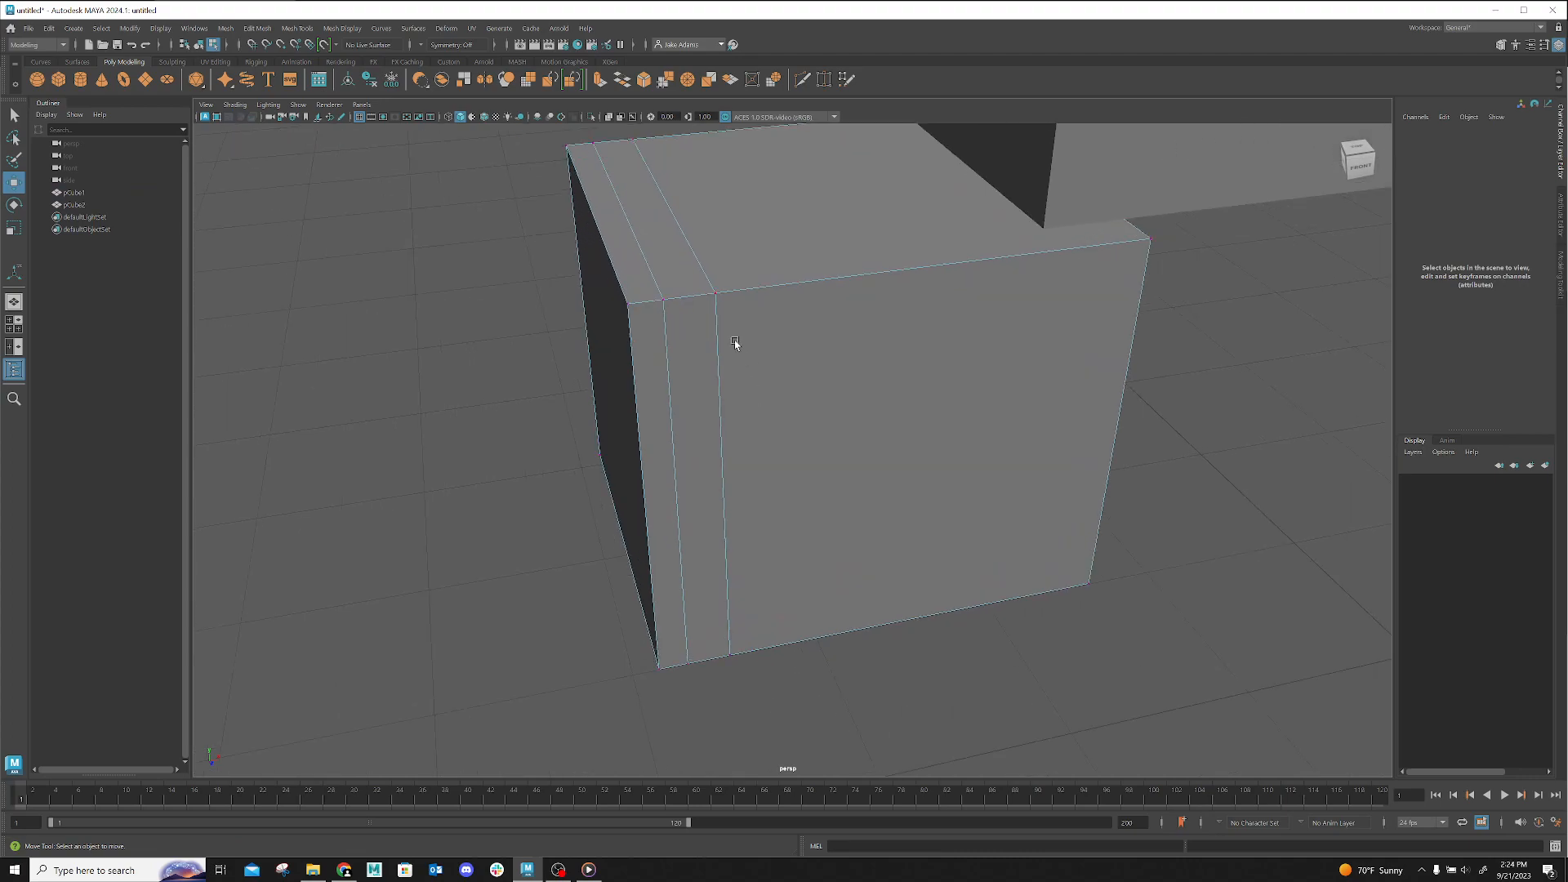
Return the lower cube to object mode and keep it selected as a whole
scroll(831, 424, "down", 4)
scroll(850, 437, "up", 2)
right_click_drag(854, 454, 629, 475)
left_click_drag(787, 455, 927, 633, "alt")
right_click_drag(927, 632, 706, 545, "alt")
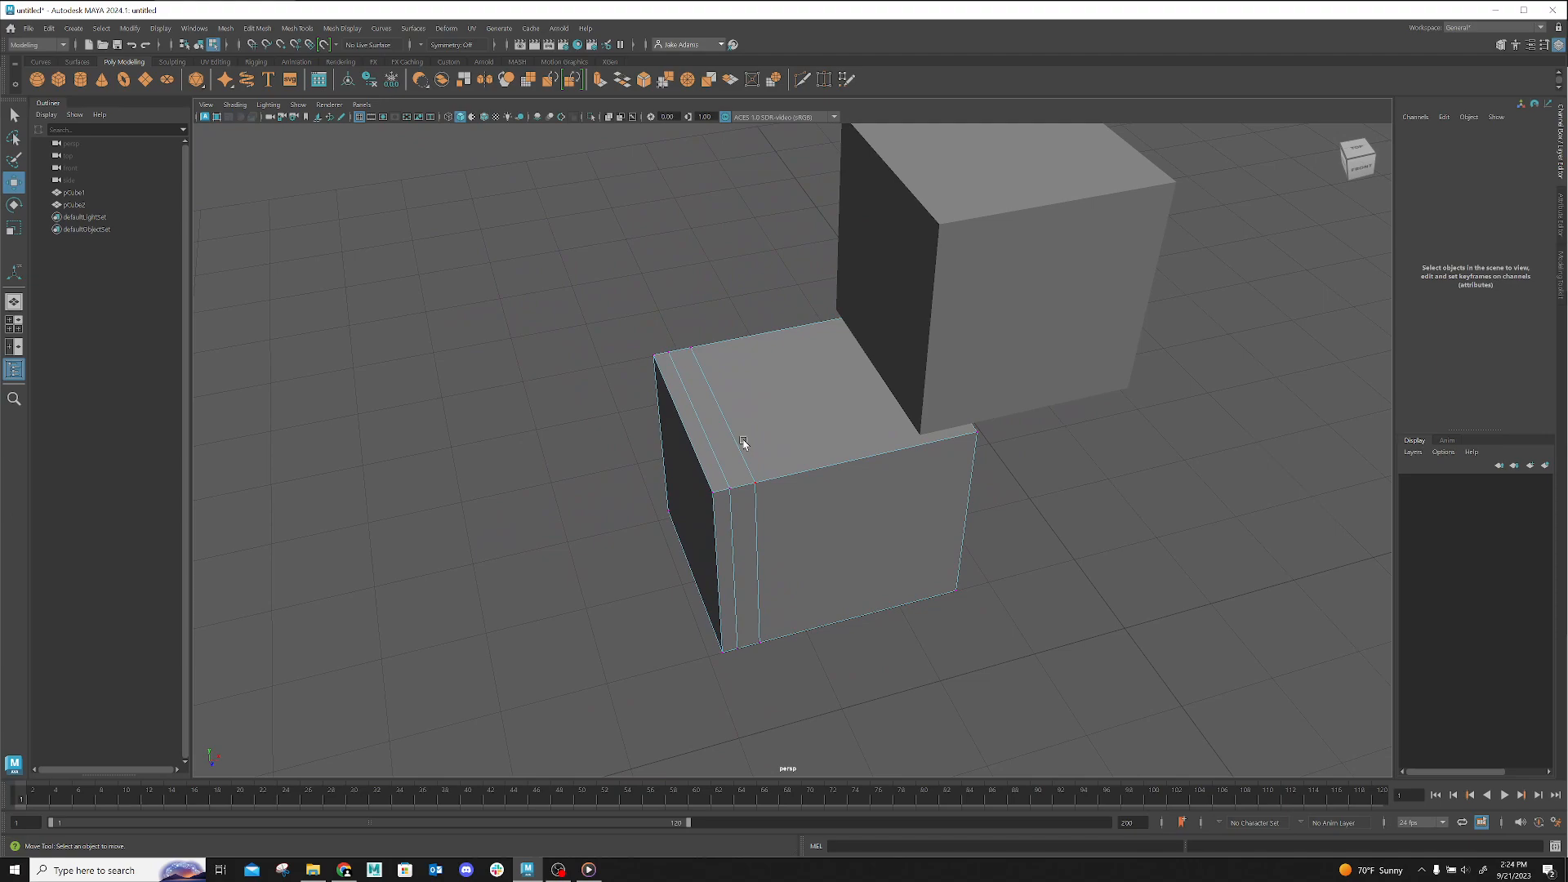
left_click(300, 30)
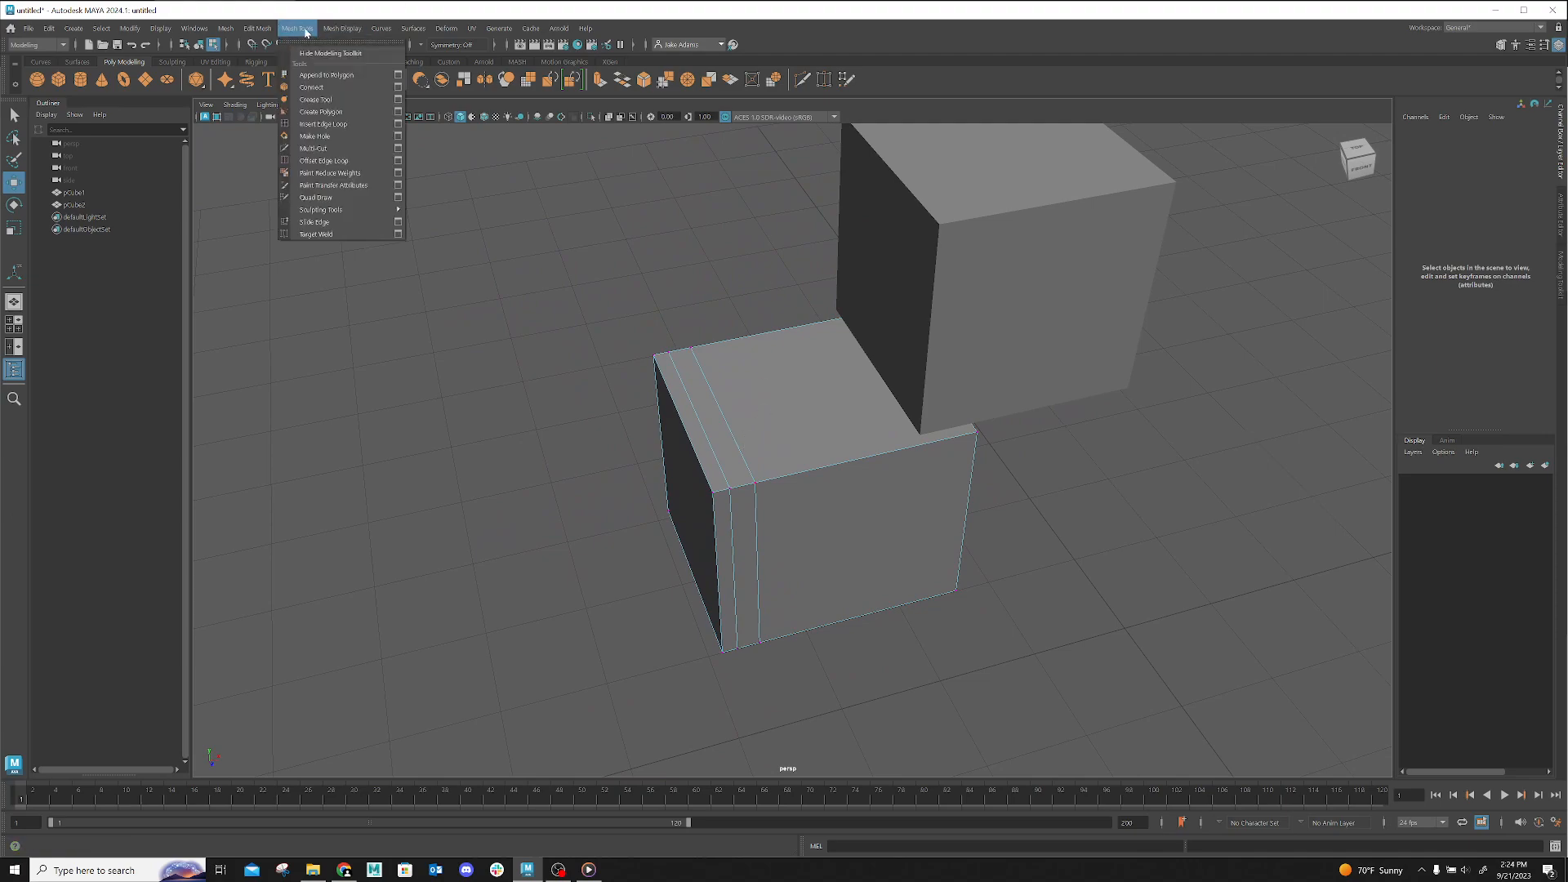
mouse_move(334, 31)
right_click_drag(760, 417, 837, 399)
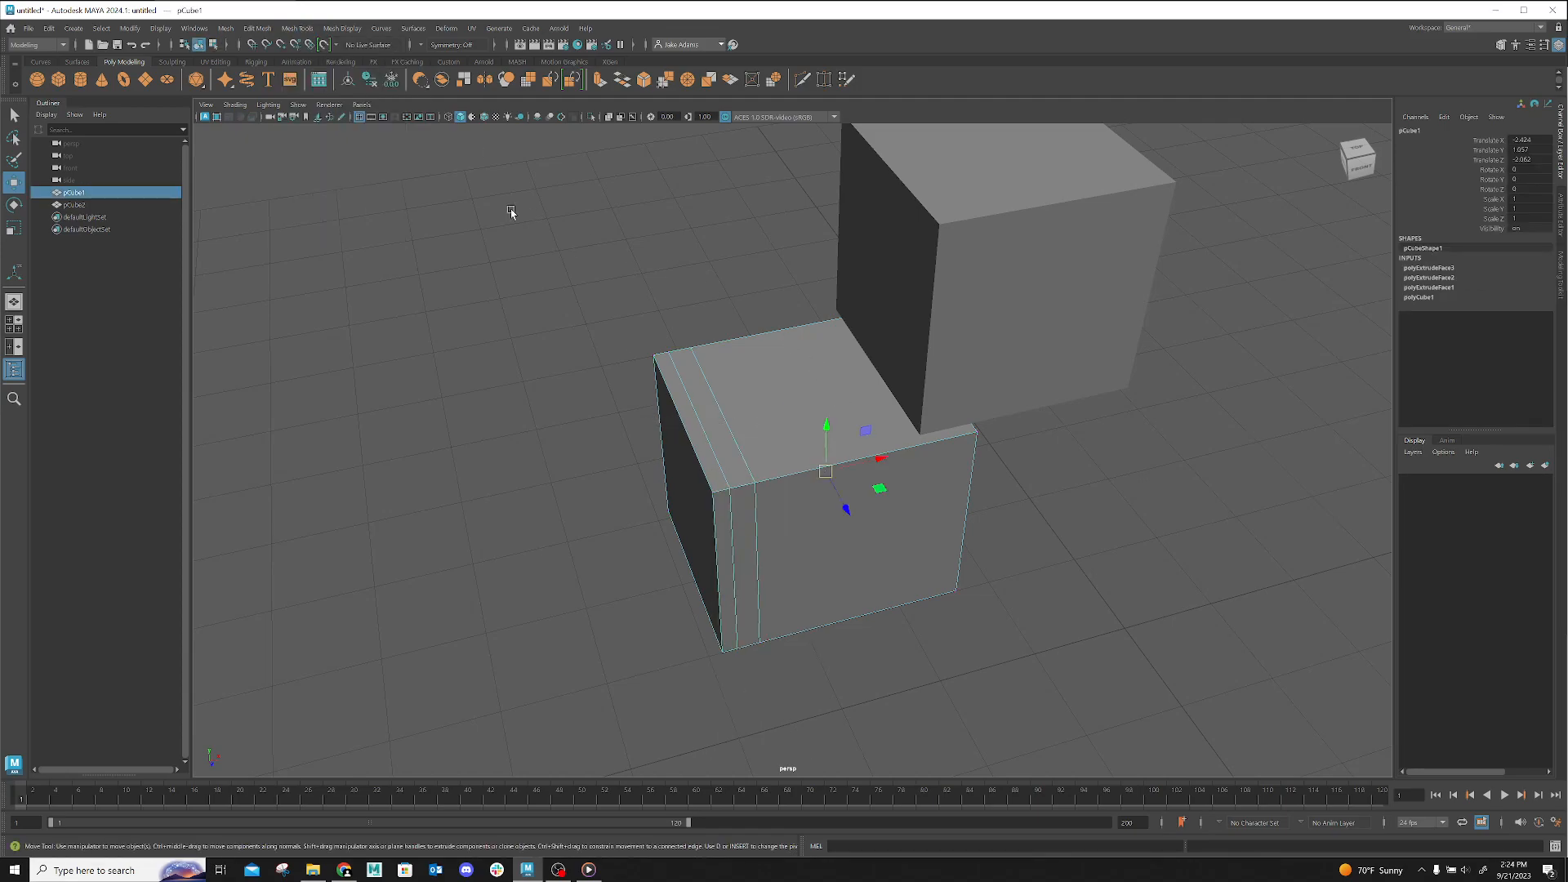
Open the mesh Cleanup options for the lower cube, move the dialog clear of the cubes and choose to select matching polygons
left_click(227, 29)
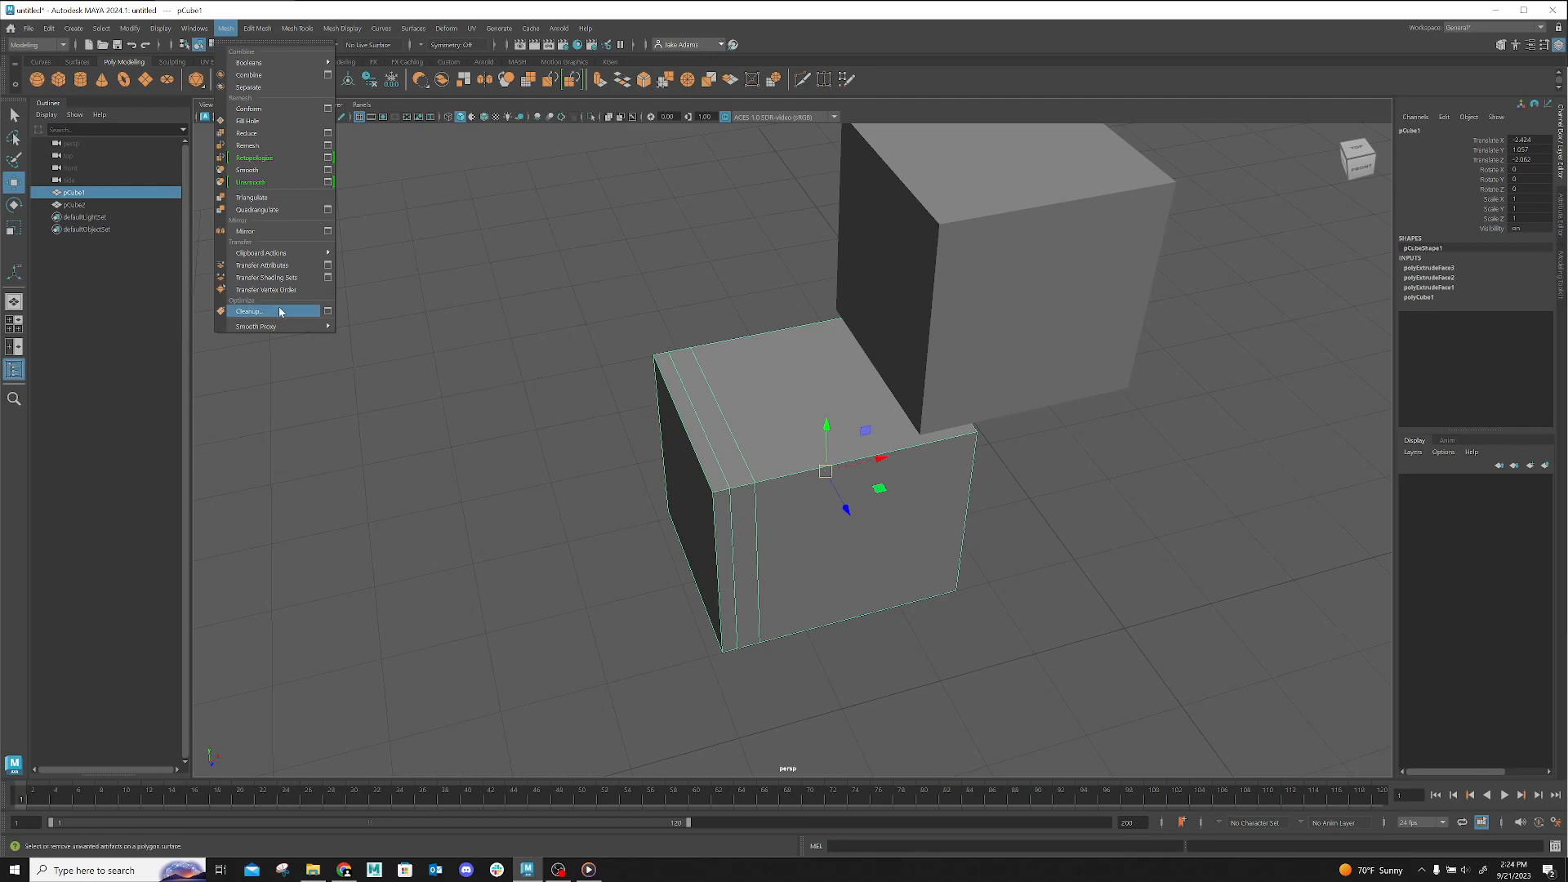
left_click(327, 313)
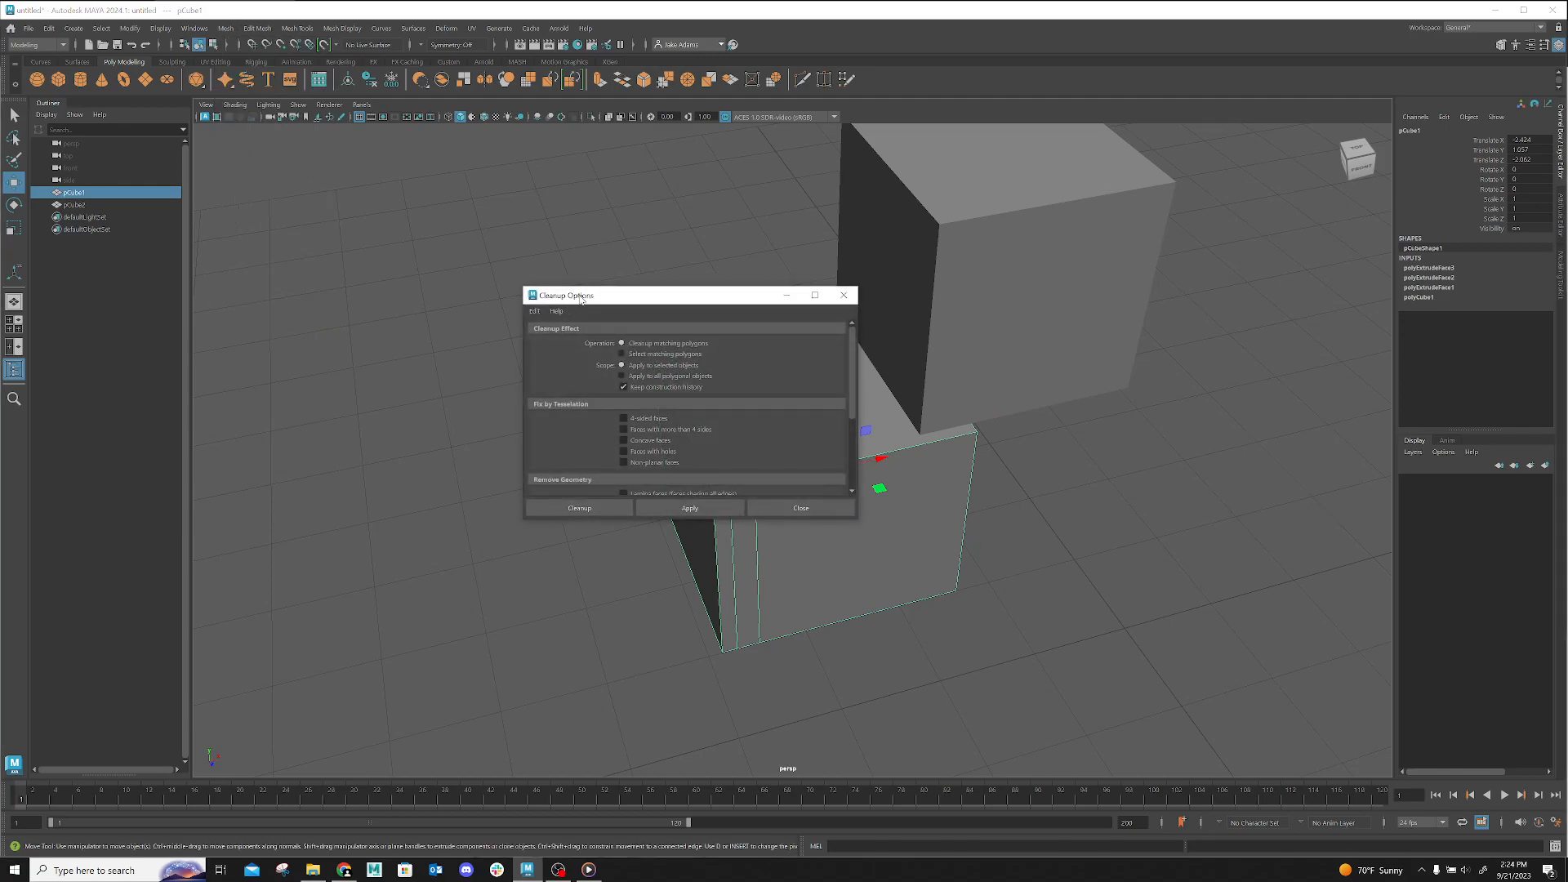
left_click_drag(581, 299, 252, 135)
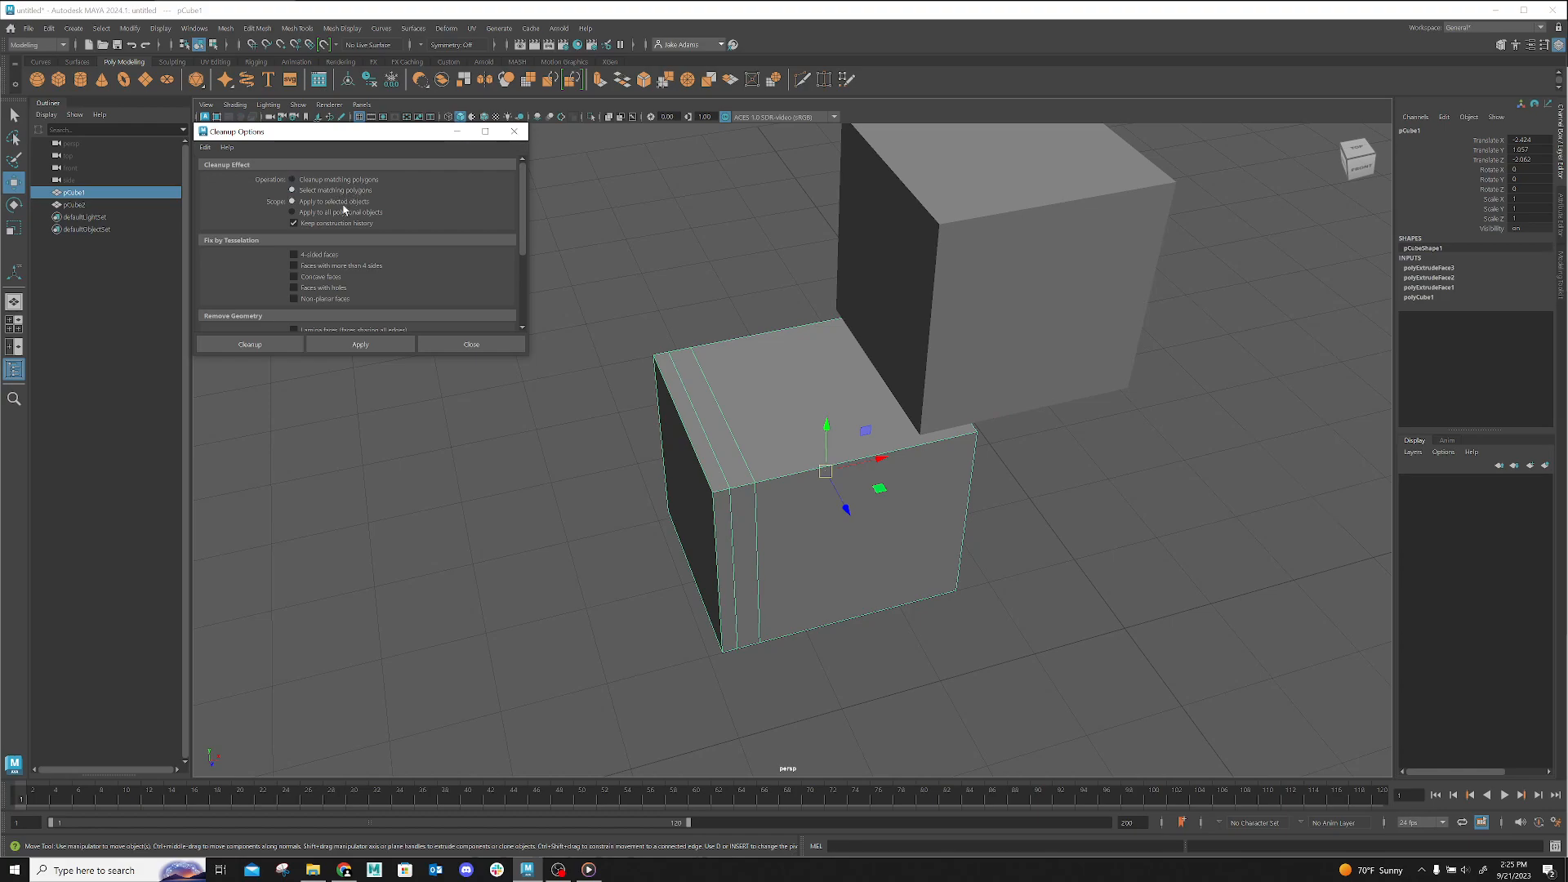
scroll(347, 217, "down", 1)
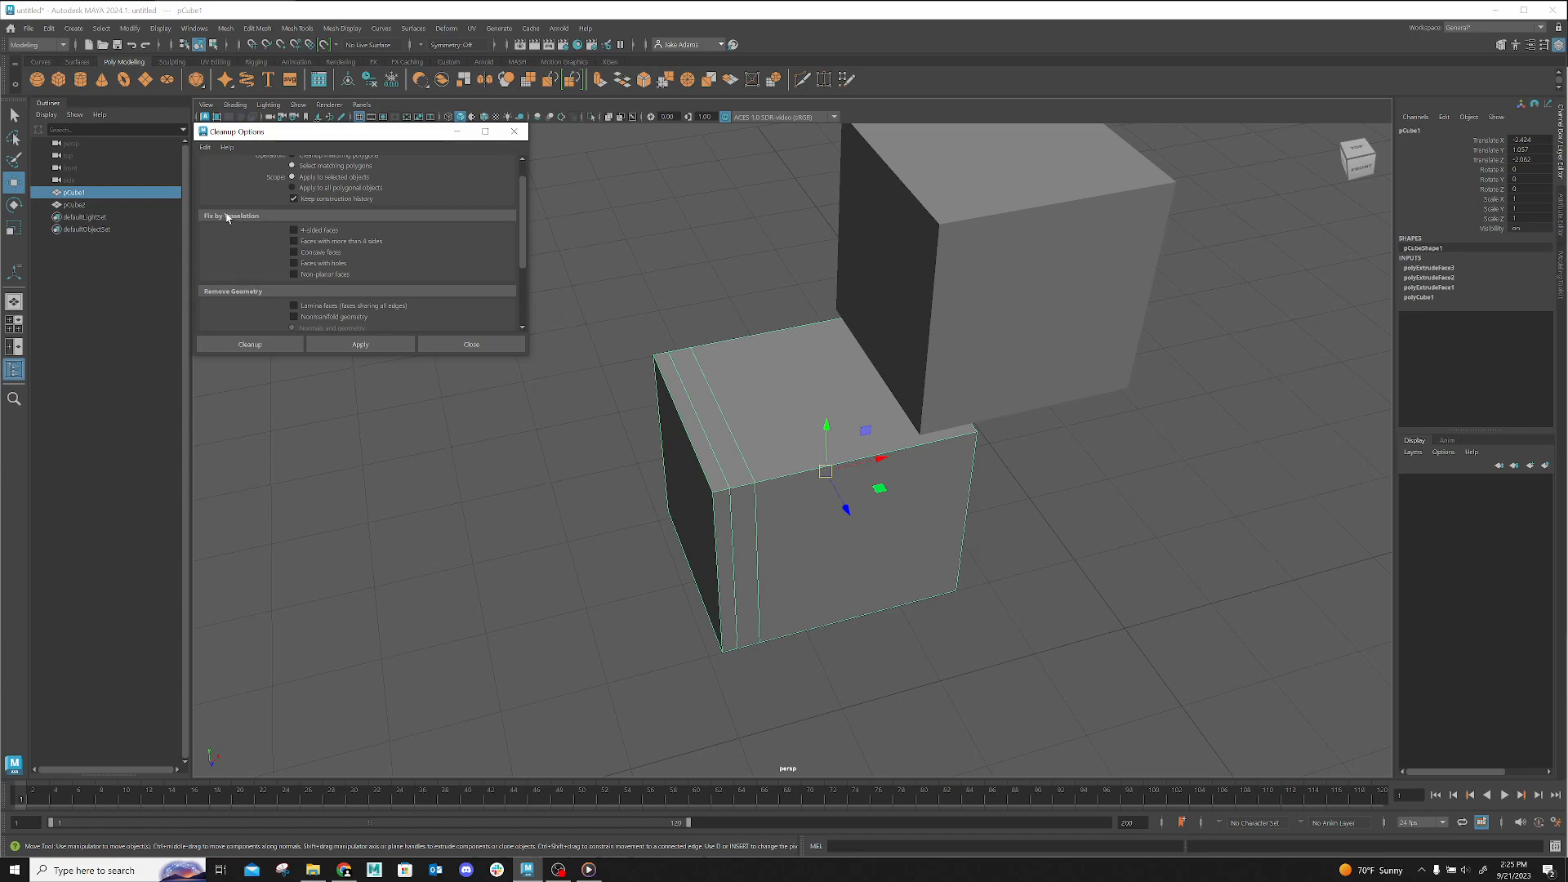
scroll(228, 217, "up", 1)
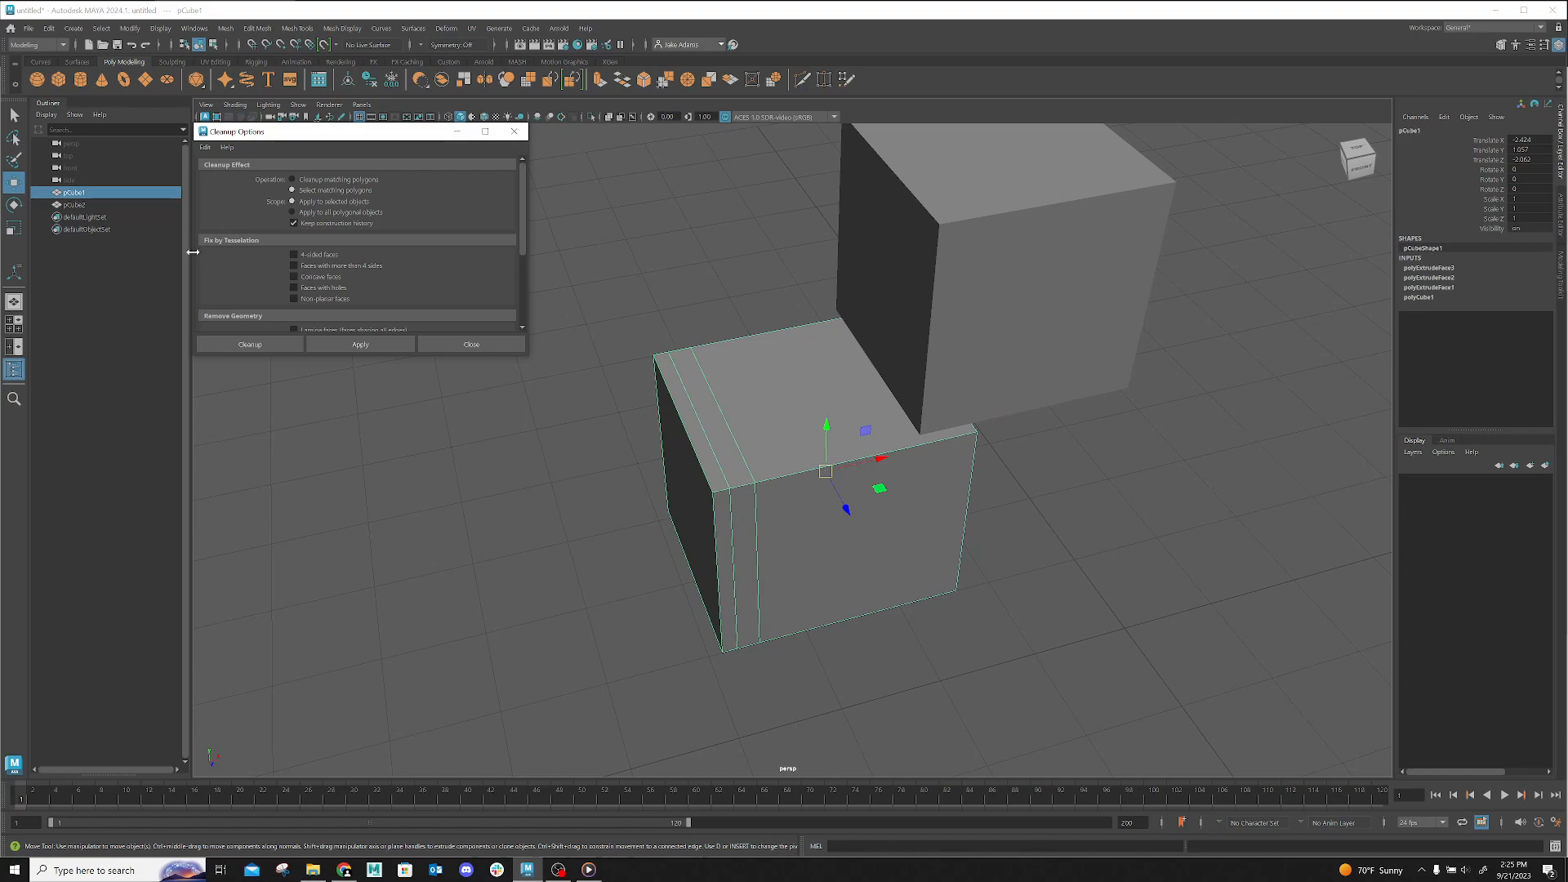
Enable cleanup of faces with more than 4 sides, faces with holes, non-planar faces and nonmanifold geometry, and apply it to the lower cube
left_click(294, 255)
left_click(314, 289)
scroll(351, 294, "down", 1)
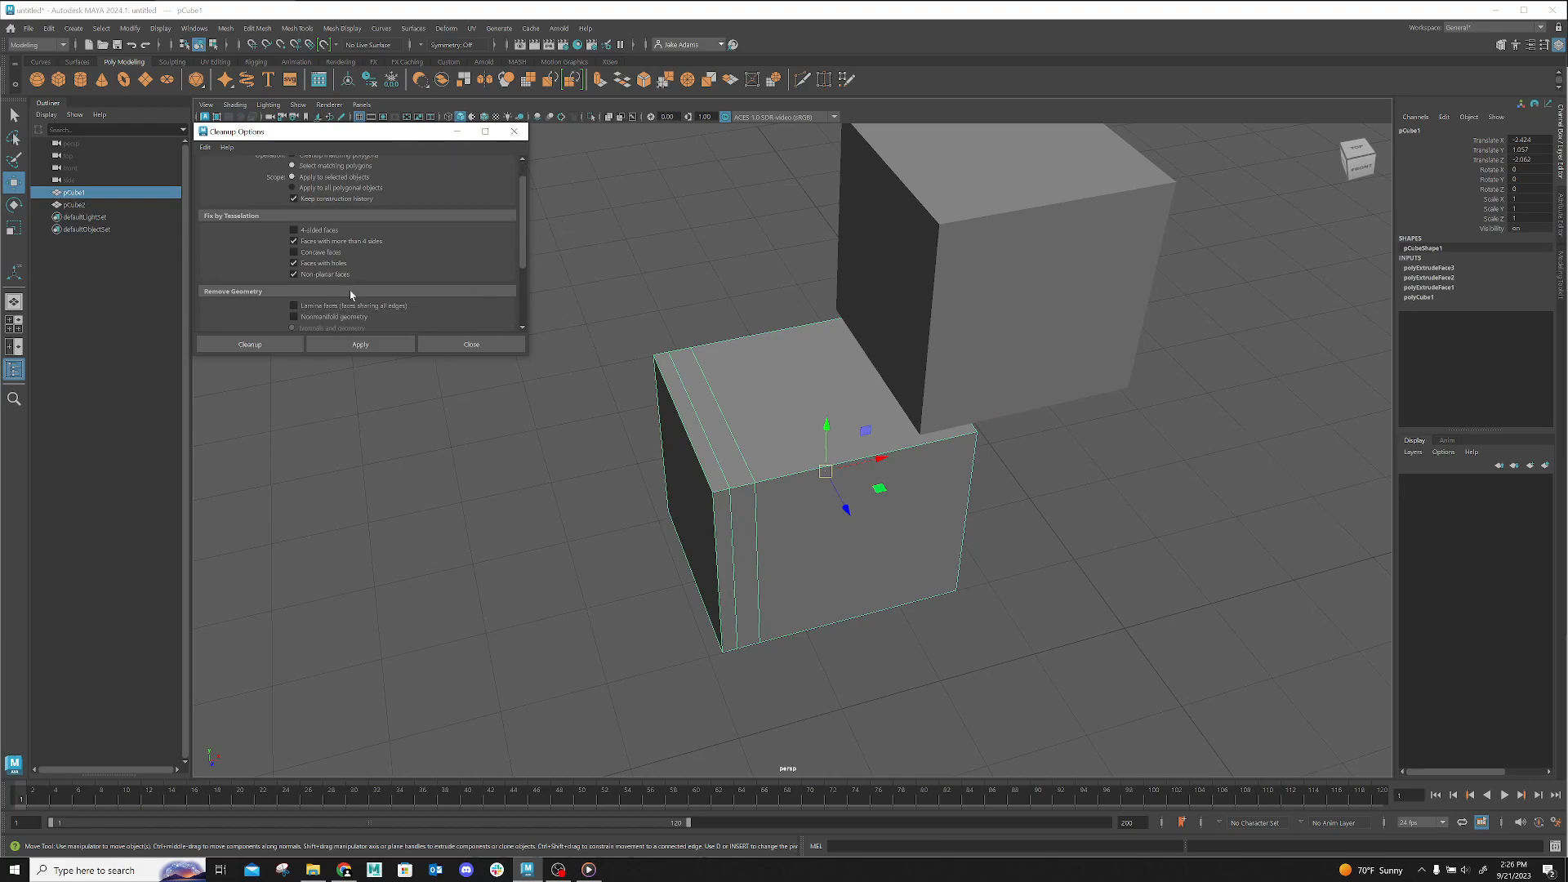
left_click(341, 318)
scroll(448, 226, "down", 1)
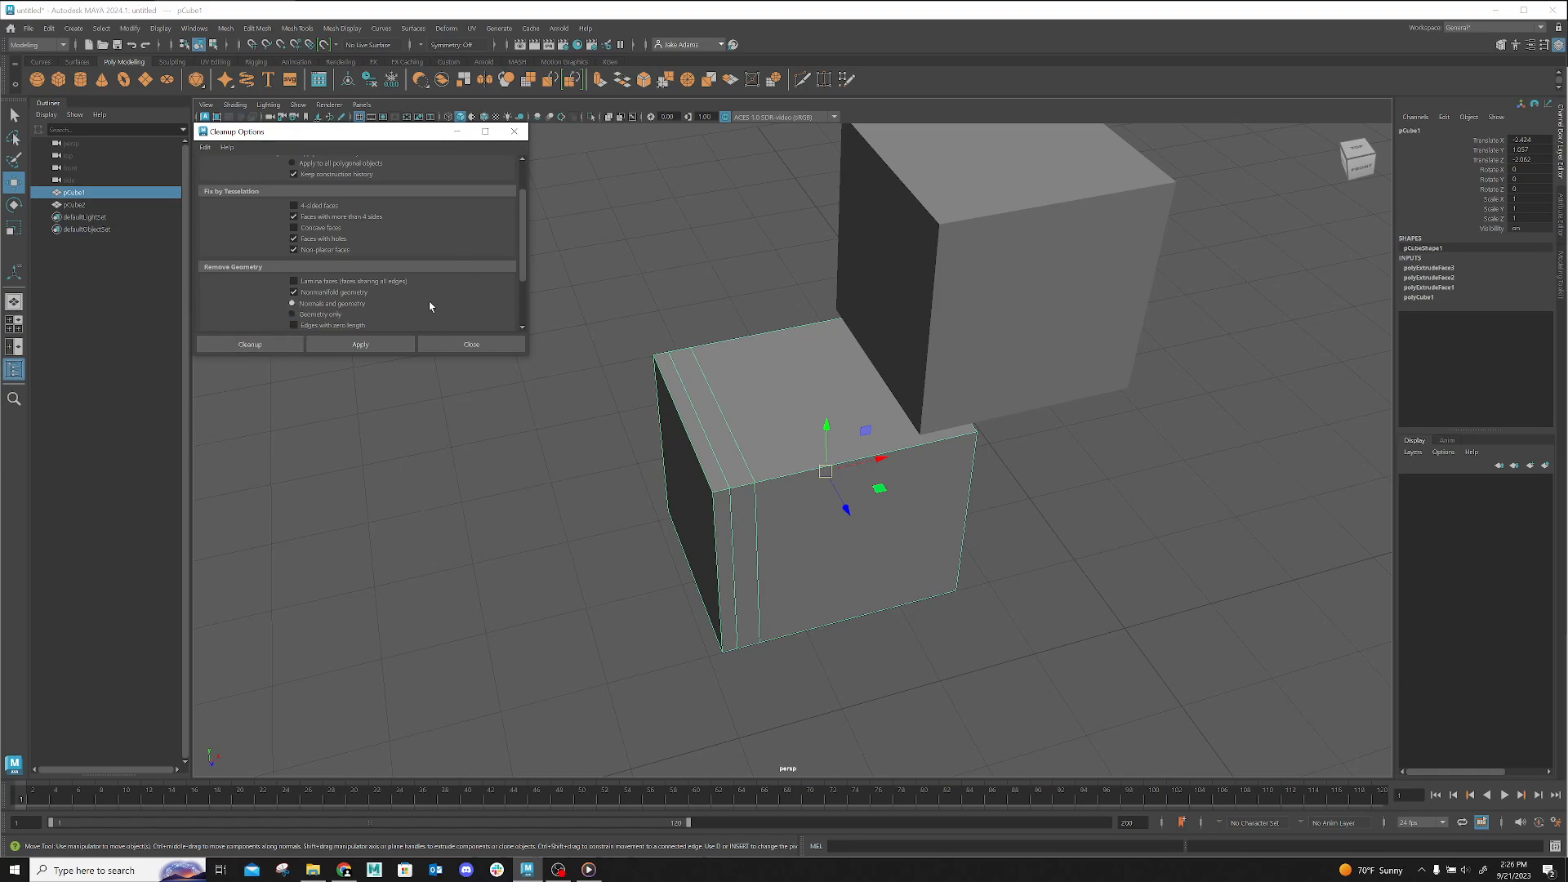
scroll(409, 307, "down", 1)
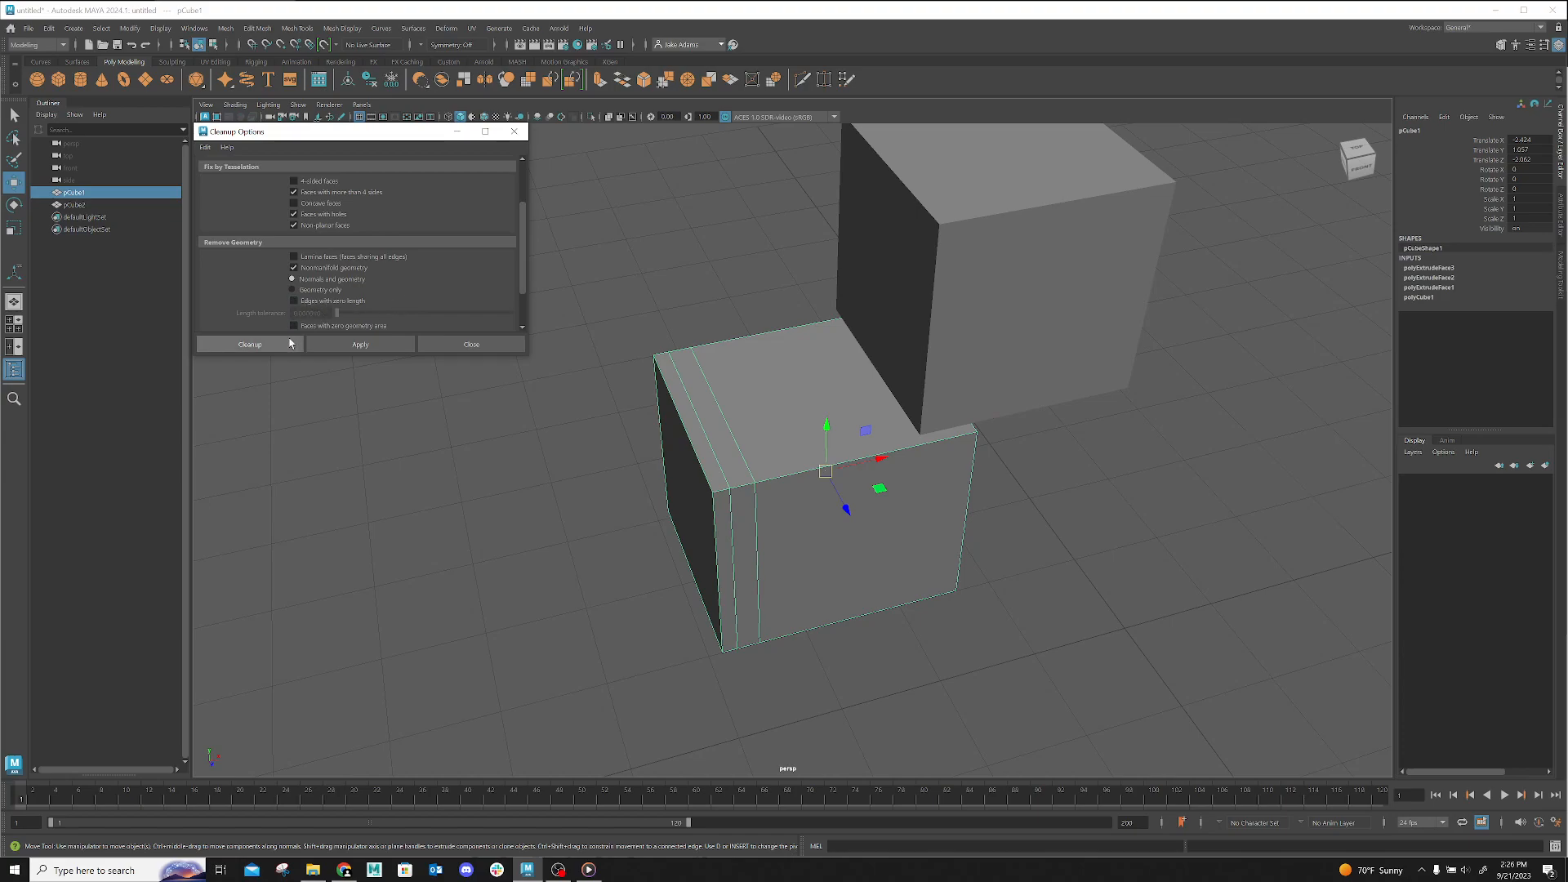
left_click(360, 344)
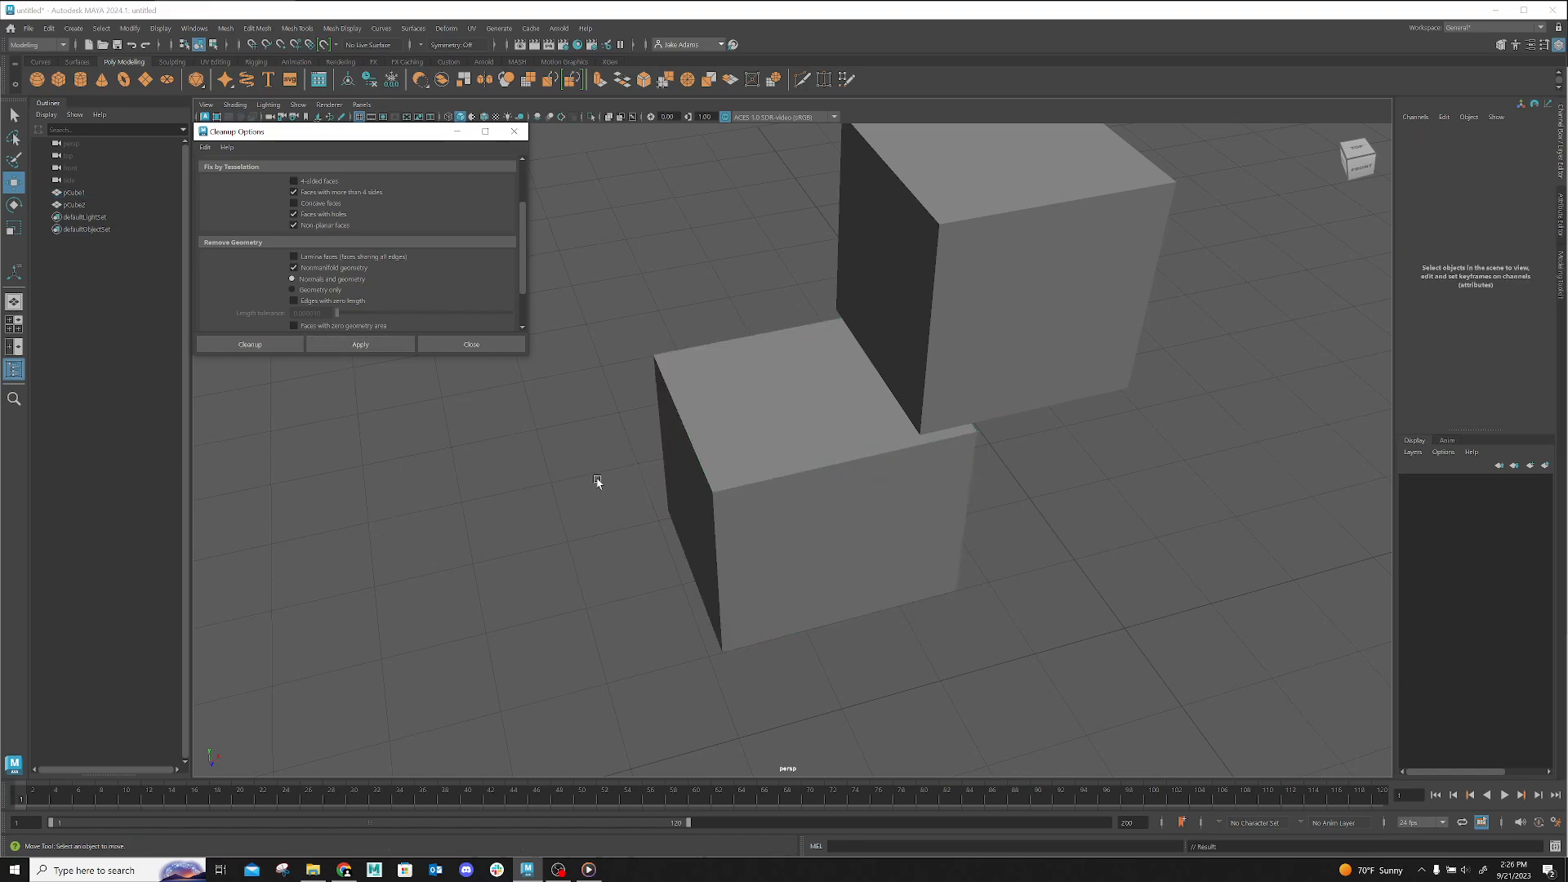
Reselect the lower cube, apply the same cleanup settings again and inspect the cube from below and close up
left_click_drag(812, 566, 831, 521, "alt")
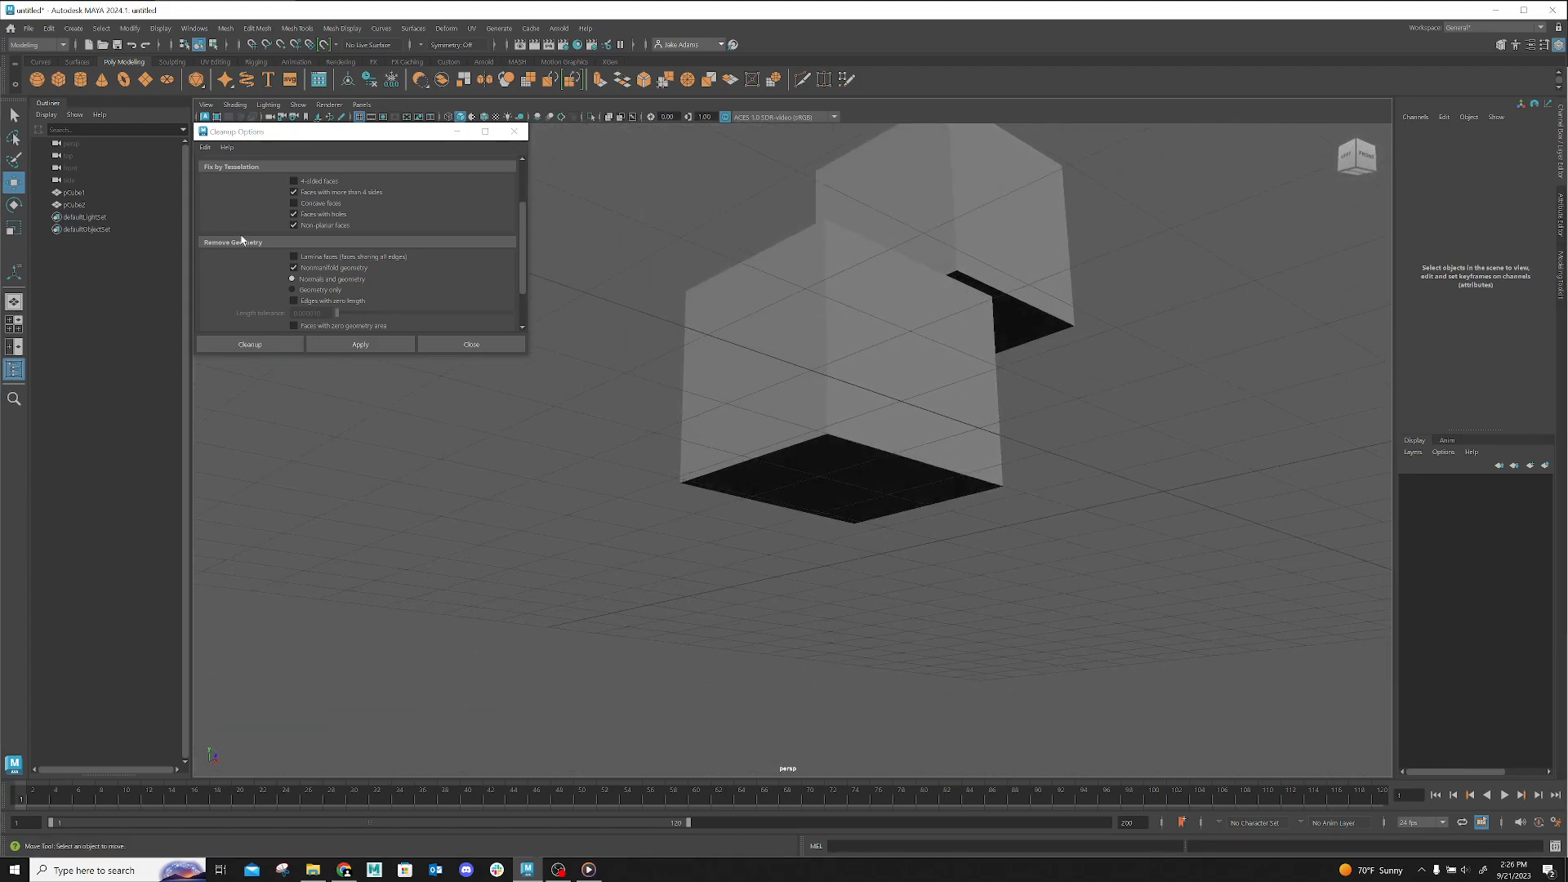
scroll(351, 274, "up", 3)
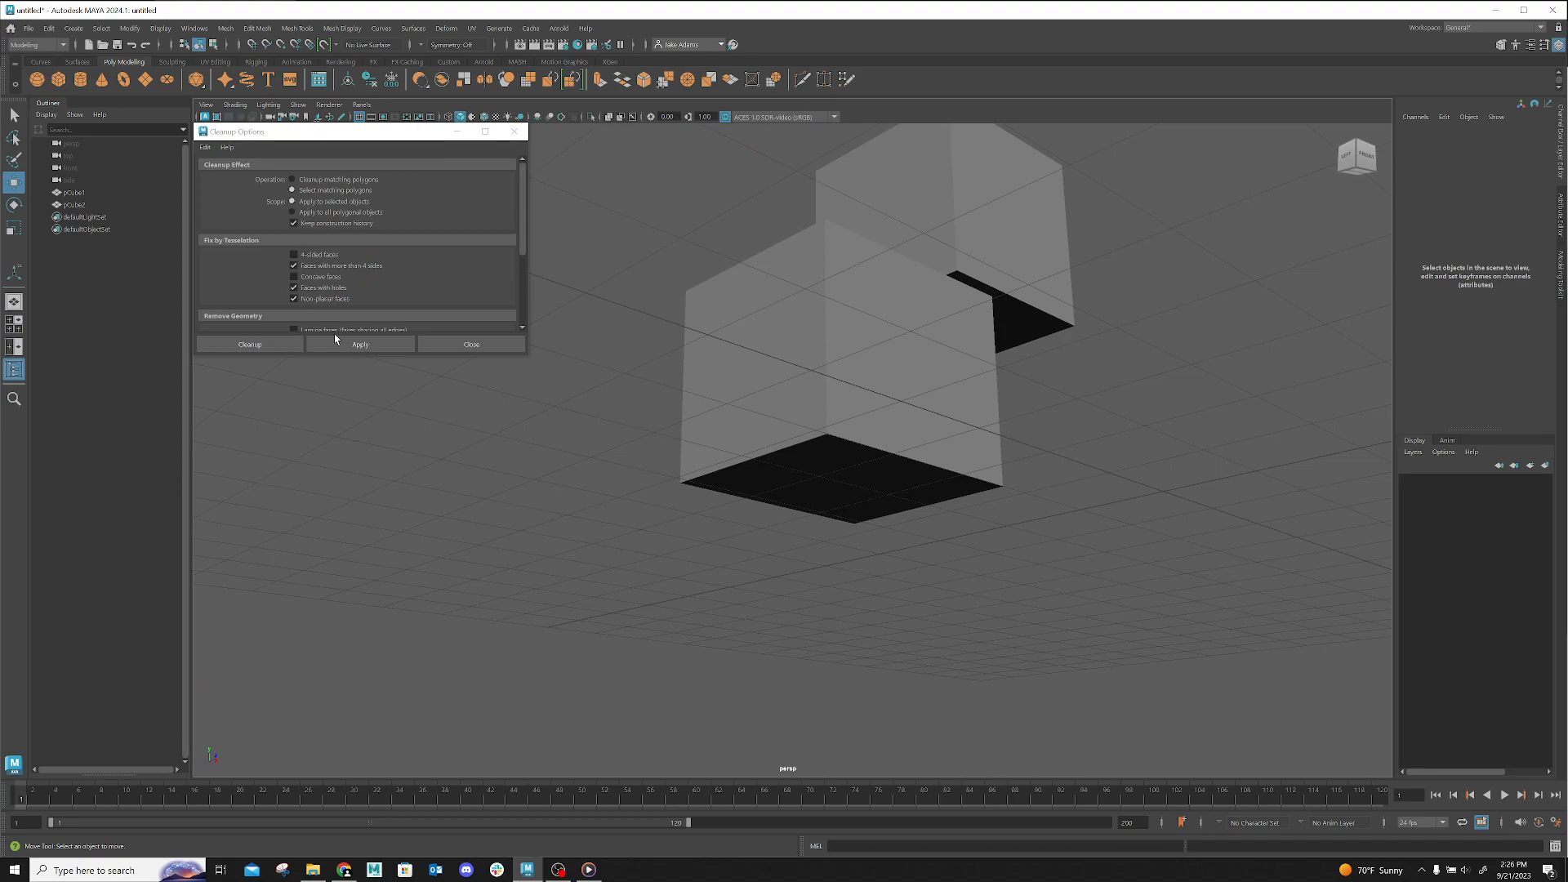
left_click(877, 324)
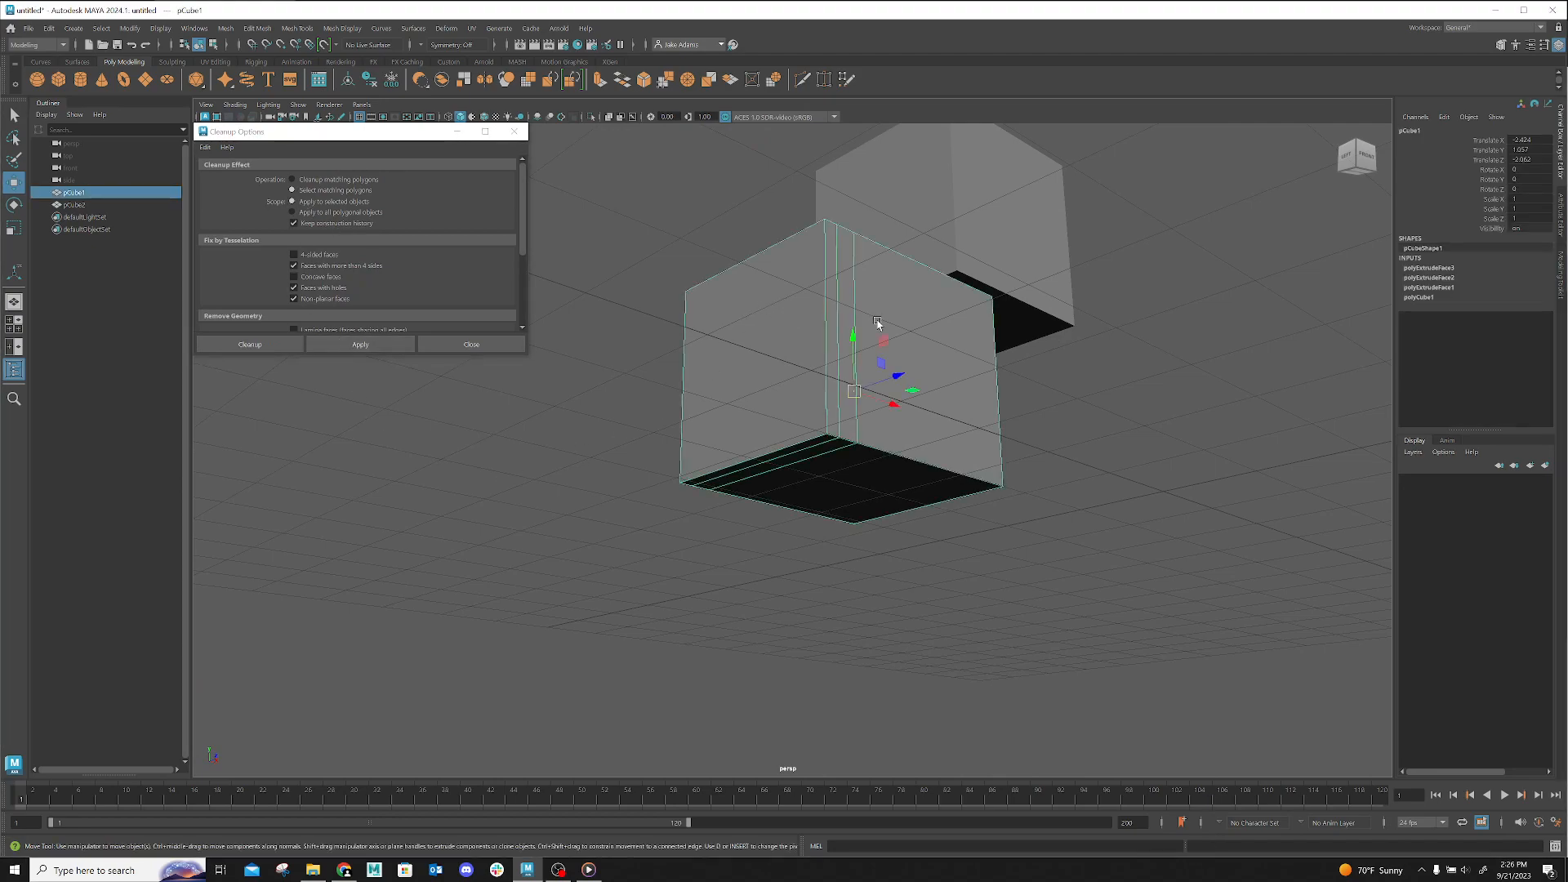
left_click(360, 343)
scroll(855, 372, "up", 3)
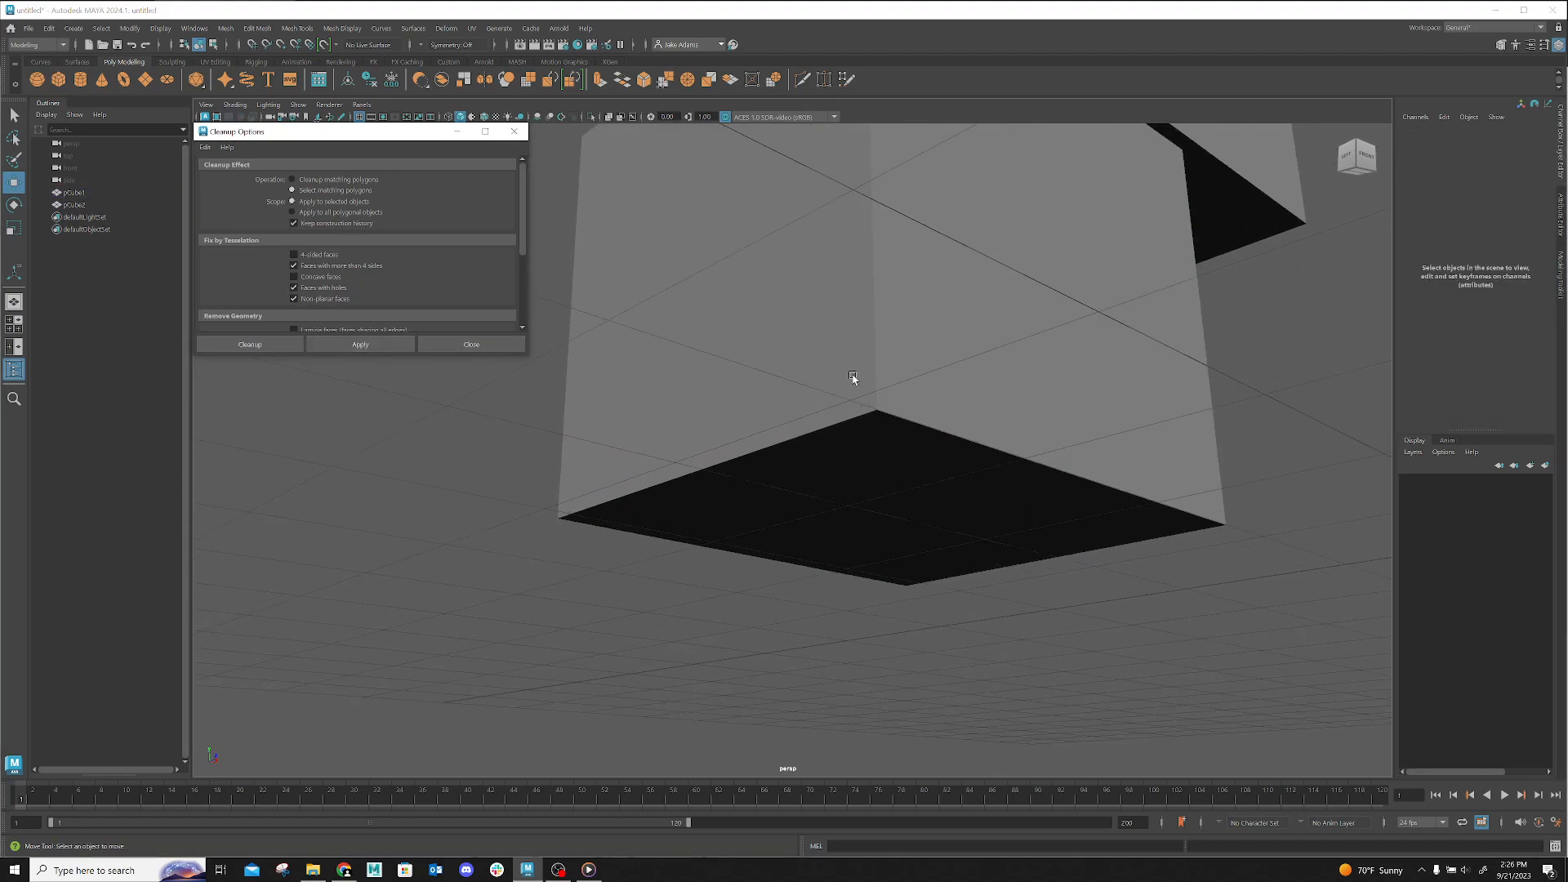
scroll(852, 378, "up", 6)
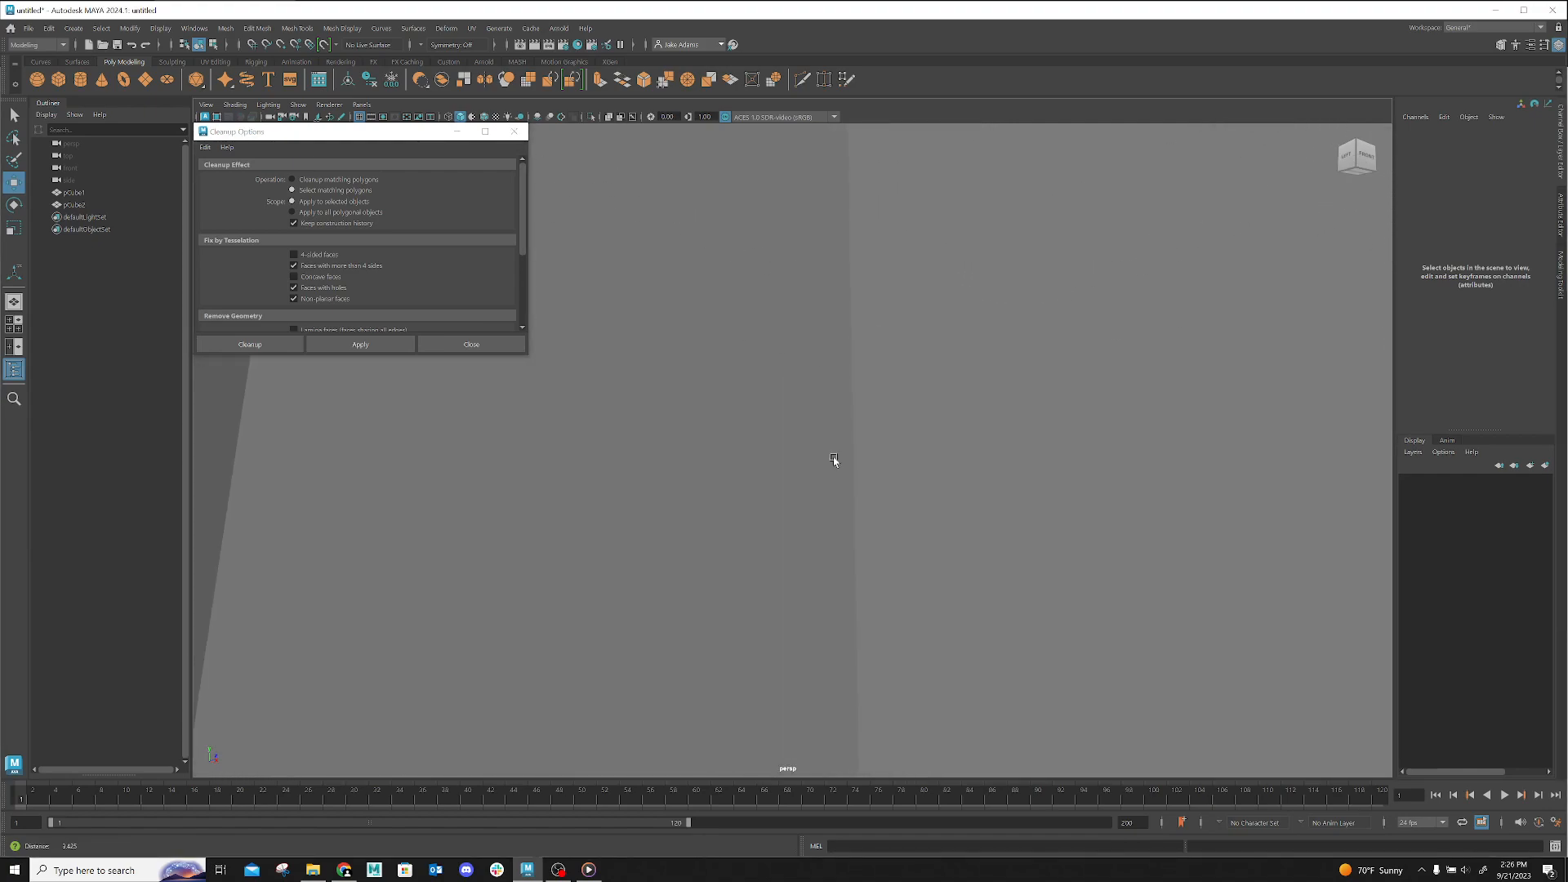
scroll(938, 550, "up", 5)
Select the lower cube and put it into vertex selection mode, viewed from above with the doubled edge loop in sight
left_click_drag(1002, 578, 781, 580, "alt")
right_click_drag(800, 594, 1193, 633, "alt")
left_click_drag(627, 565, 809, 511, "alt")
left_click(809, 511)
right_click_drag(810, 503, 763, 492)
left_click_drag(952, 480, 875, 478, "alt")
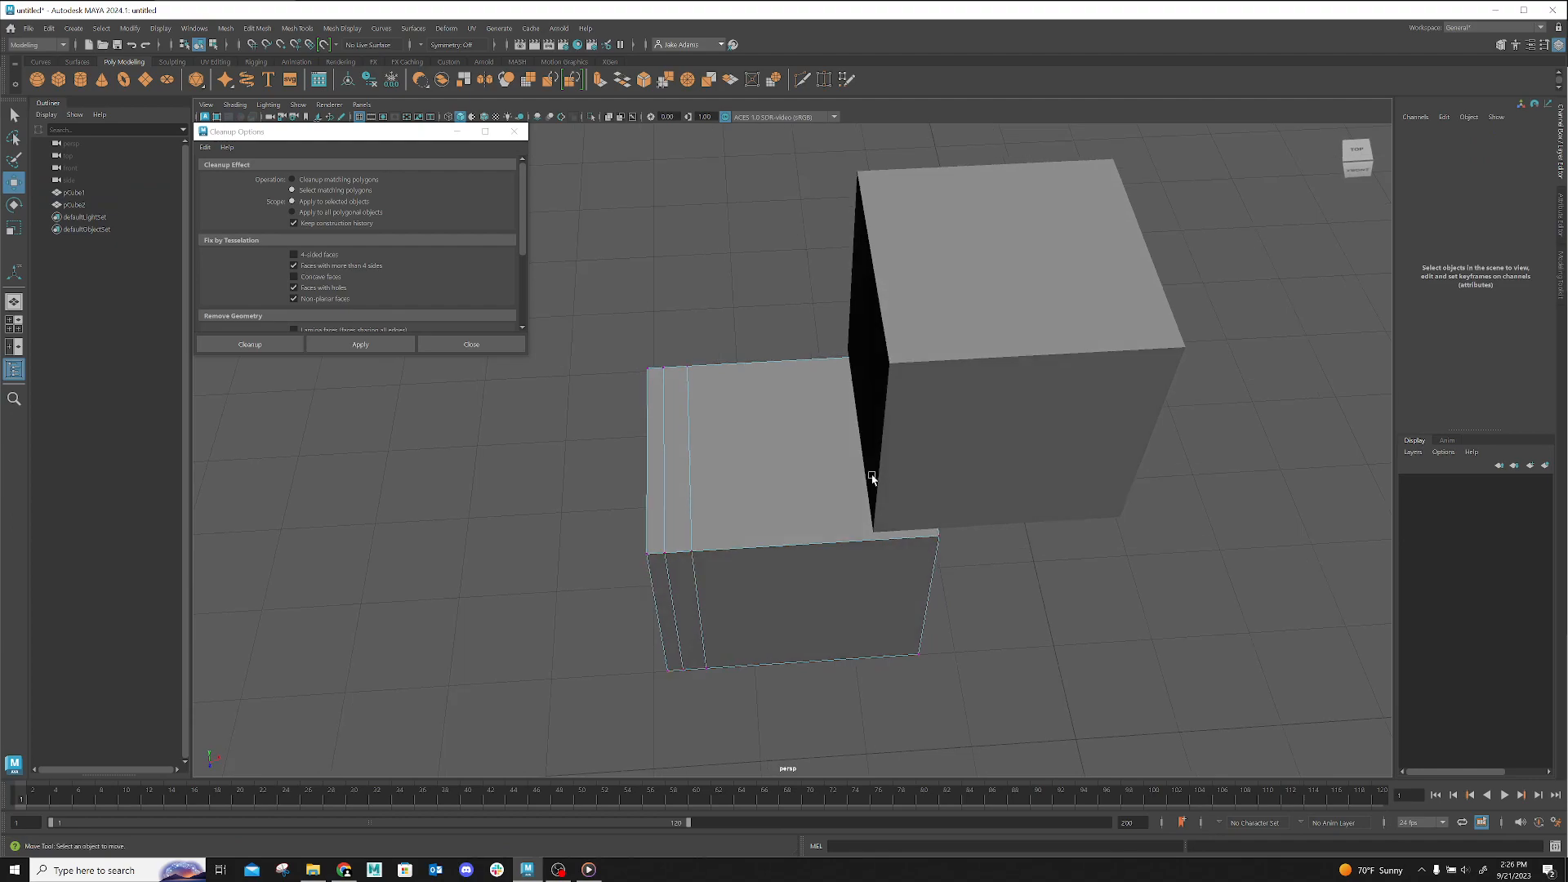
Move the doubled loop's upper front vertex slightly inward along X and examine the separated edges
left_click(671, 552)
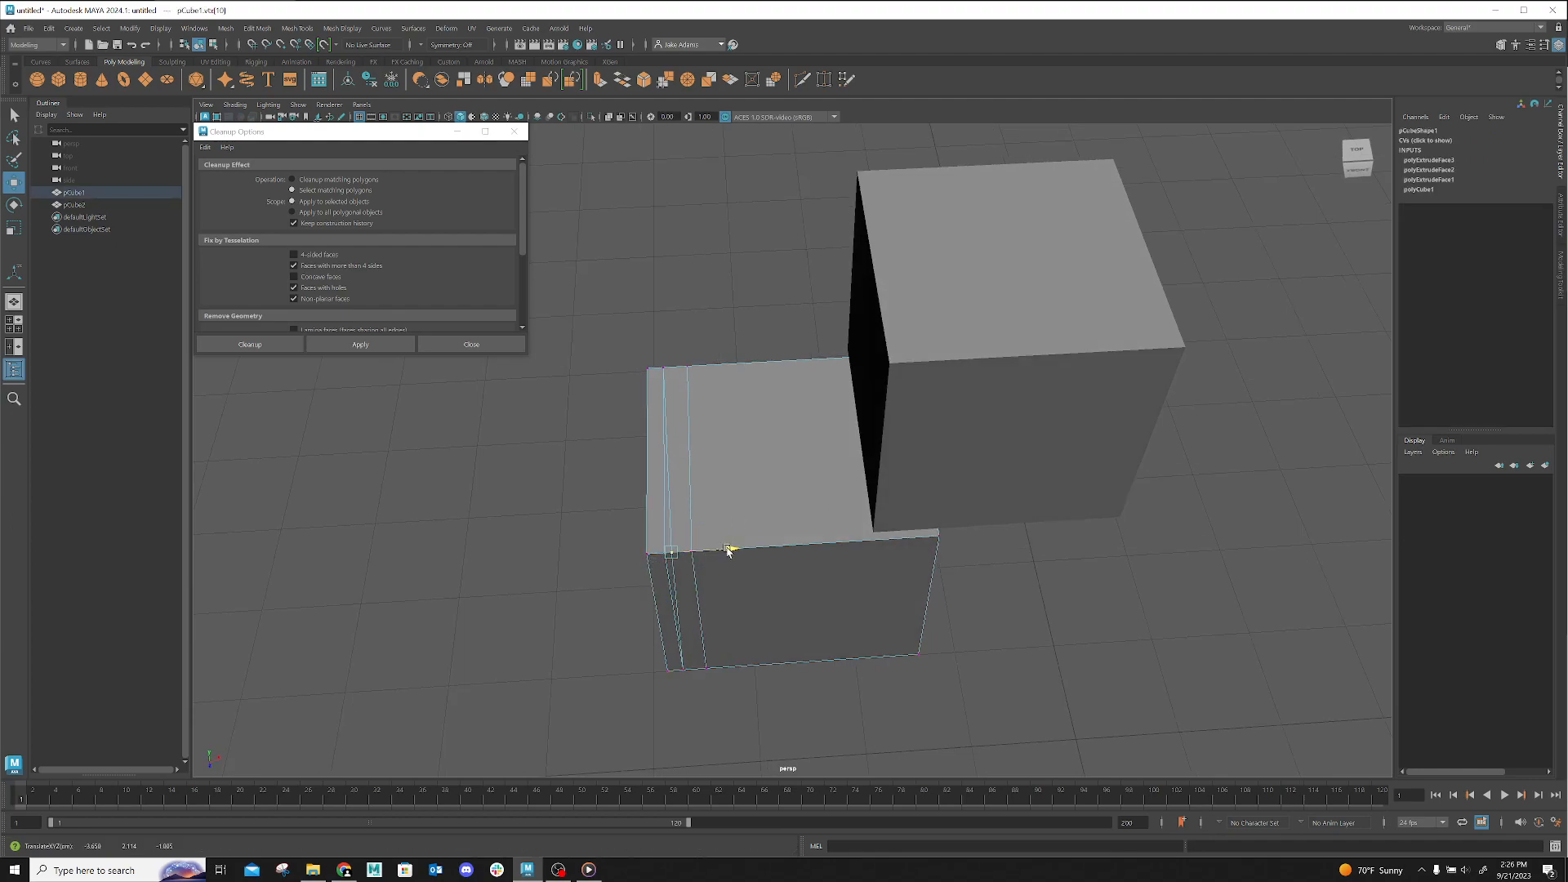
left_click_drag(728, 550, 723, 512, "alt")
right_click_drag(722, 513, 1348, 710, "alt")
middle_click_drag(1050, 669, 984, 553, "alt")
right_click_drag(853, 485, 939, 563, "alt")
left_click_drag(940, 563, 794, 564, "alt")
right_click_drag(795, 563, 301, 521, "alt")
left_click_drag(302, 520, 542, 549, "alt")
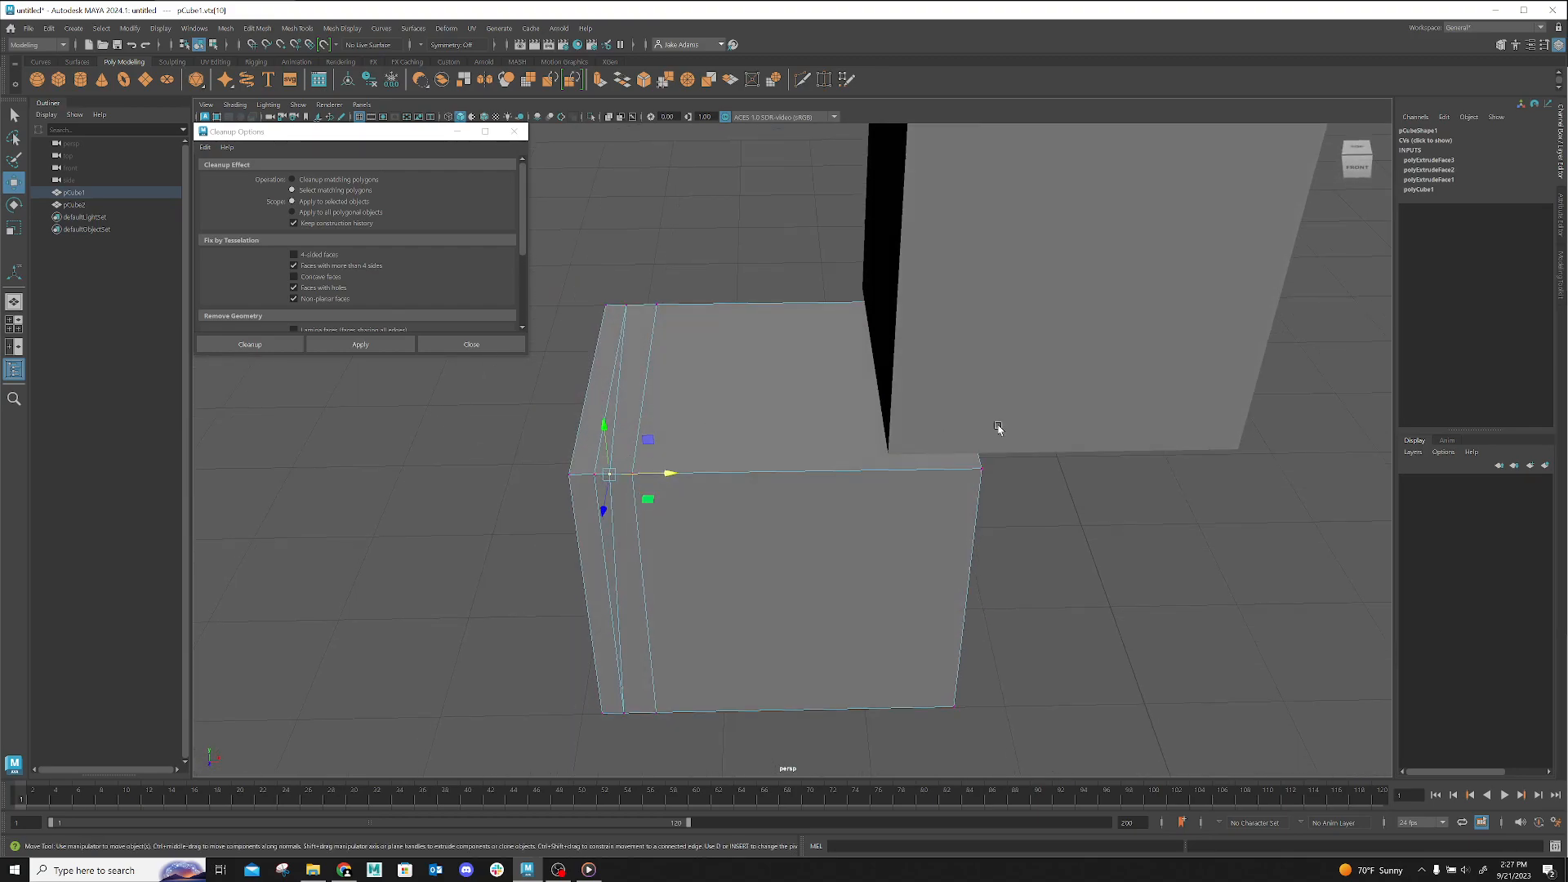
Move the other overlapping vertex at the loop's upper front along X, close to the shifted one
left_click(590, 473)
left_click_drag(655, 474, 683, 482)
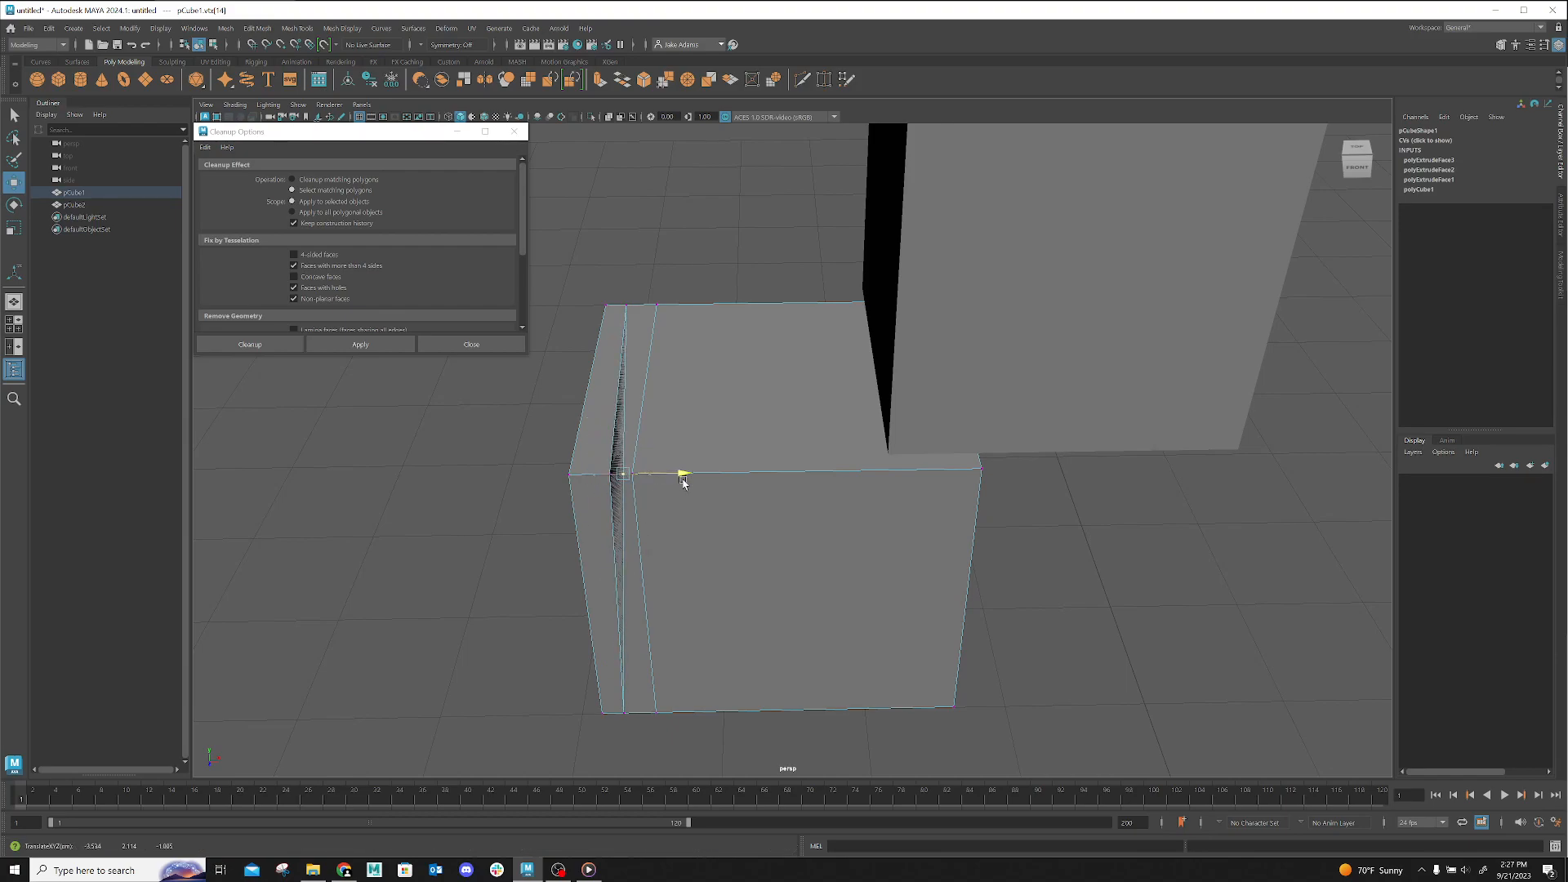
scroll(636, 480, "up", 3)
left_click_drag(639, 557, 658, 556, "alt")
left_click_drag(683, 466, 649, 487)
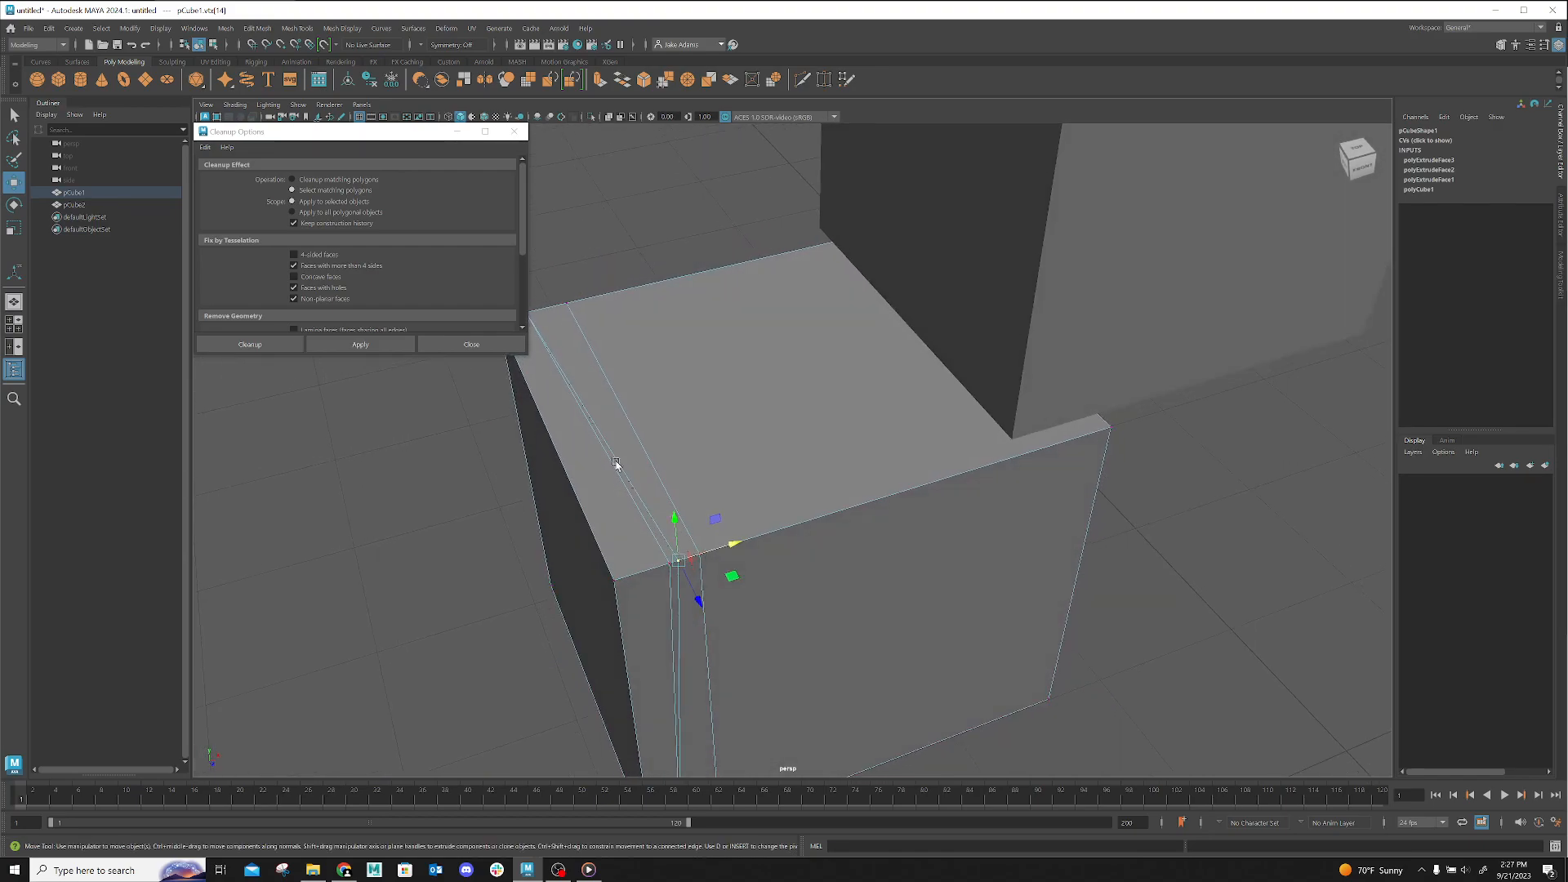
Run the cleanup again, close its options and reselect the lower cube to check its edges
left_click(361, 345)
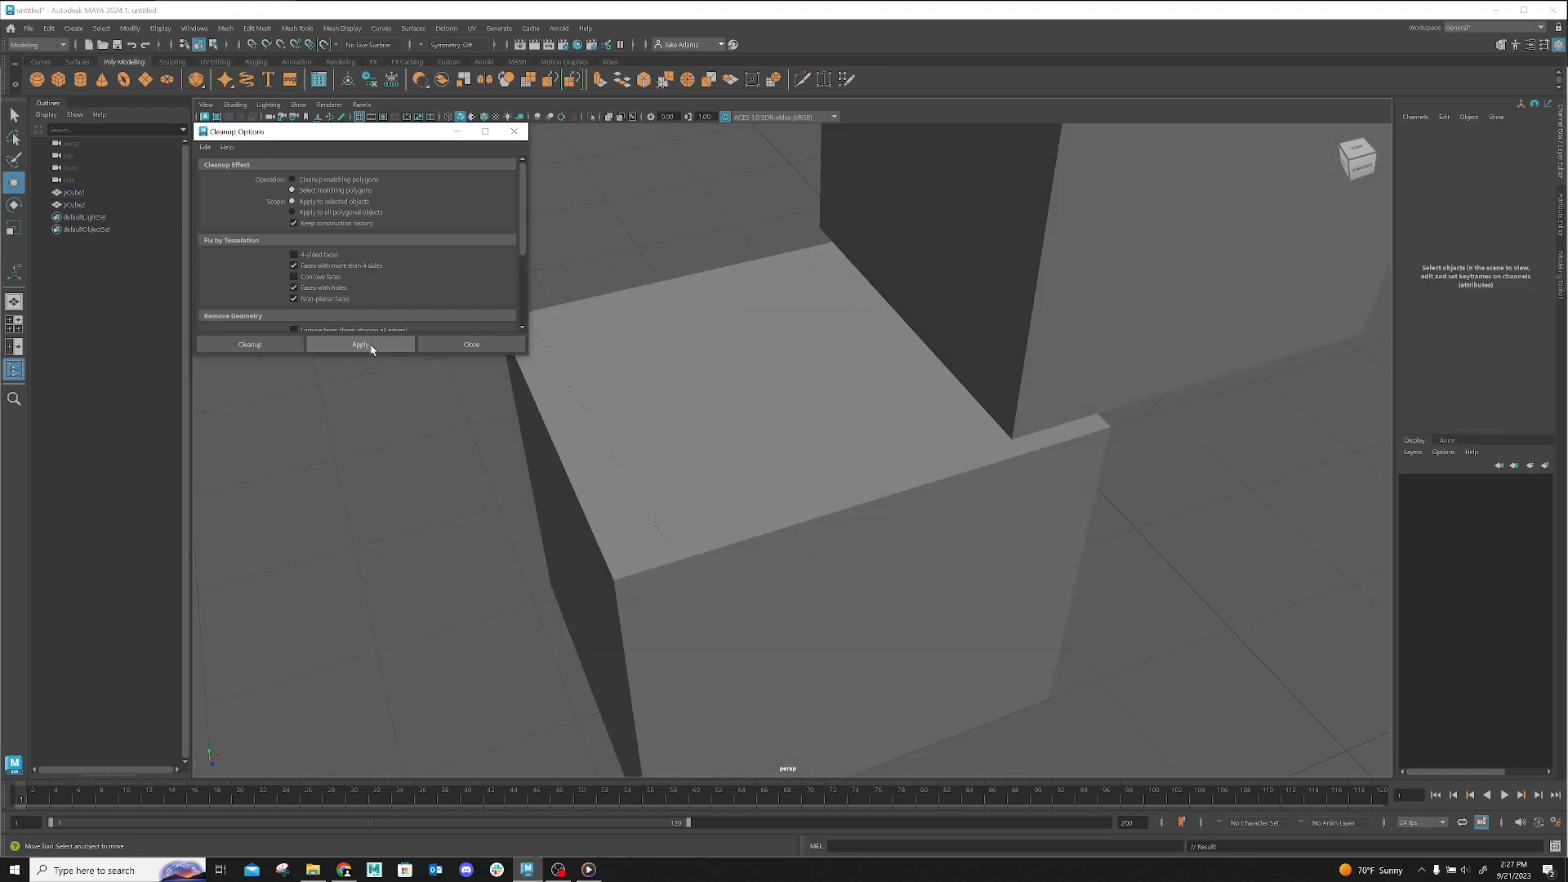
left_click(264, 348)
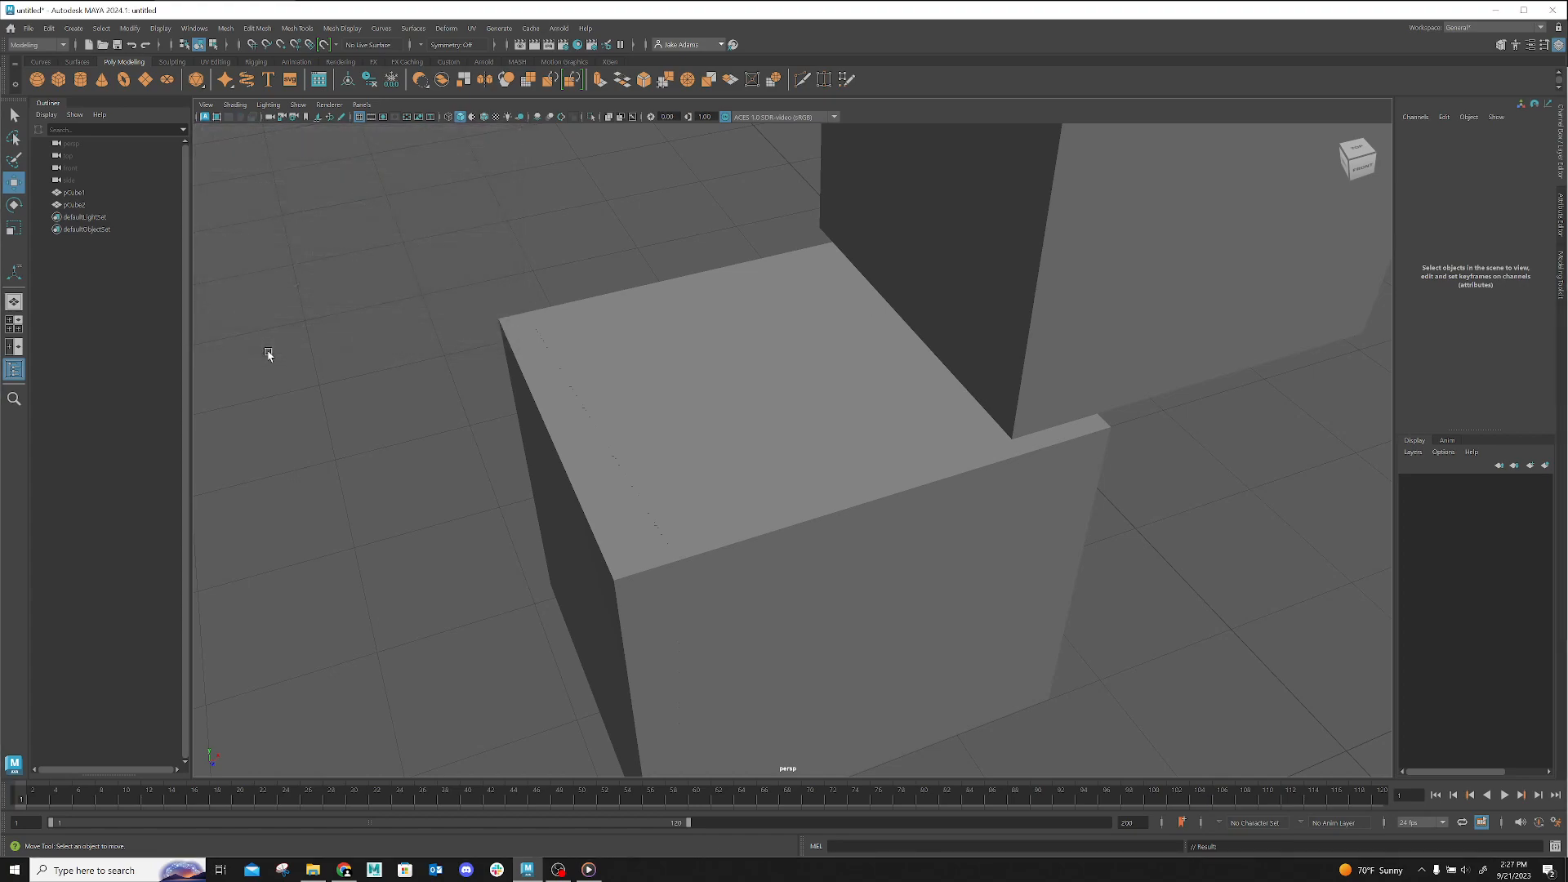
left_click(699, 392)
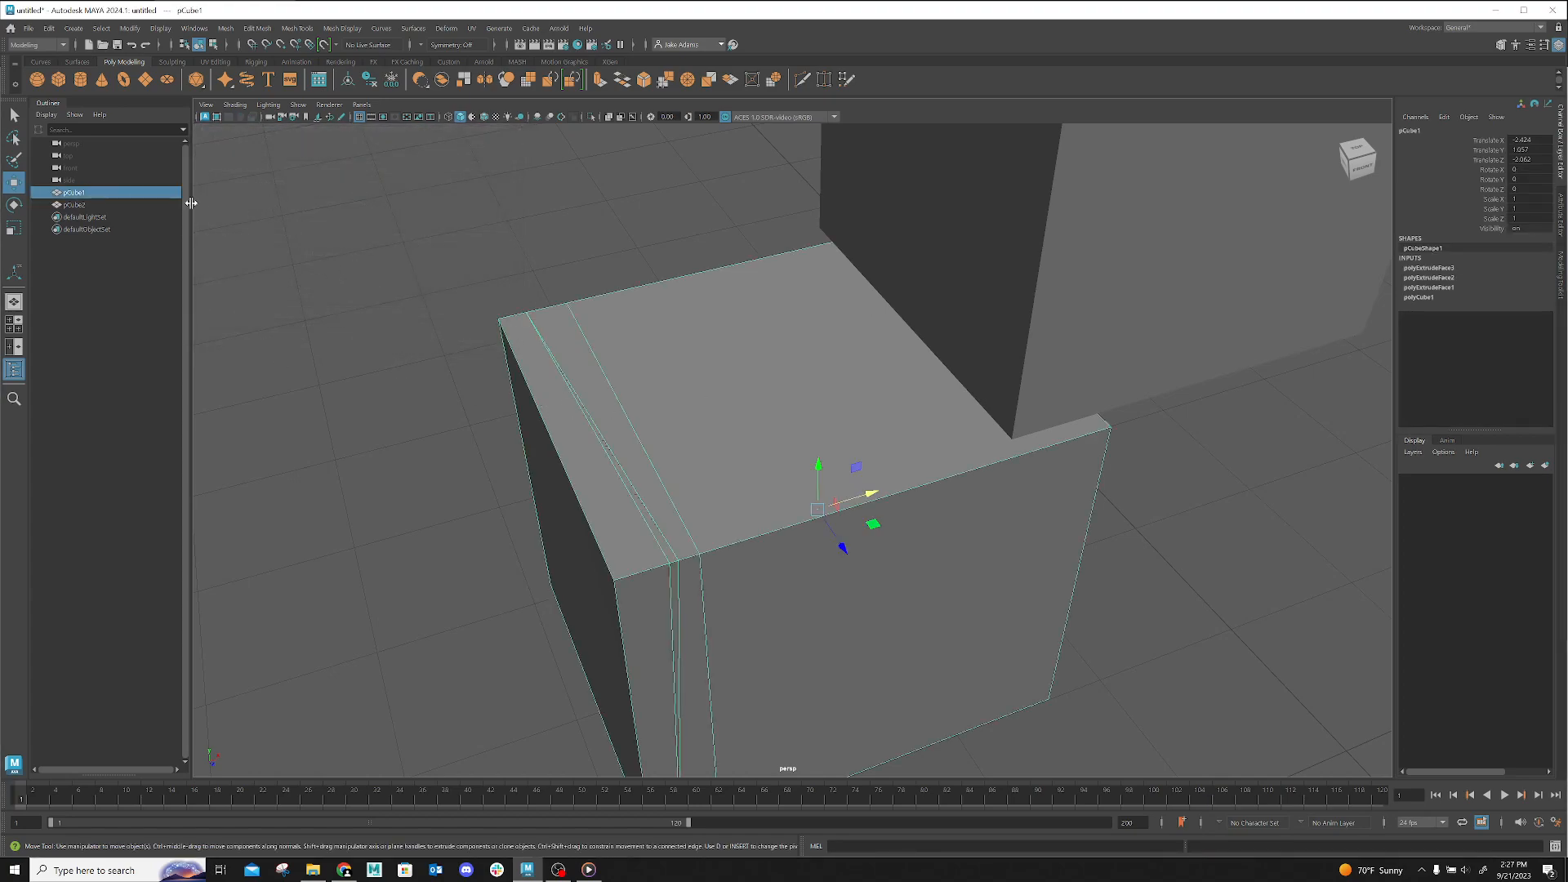
left_click_drag(343, 326, 213, 222, "alt")
Delete the construction history of all objects in the scene
left_click(28, 28)
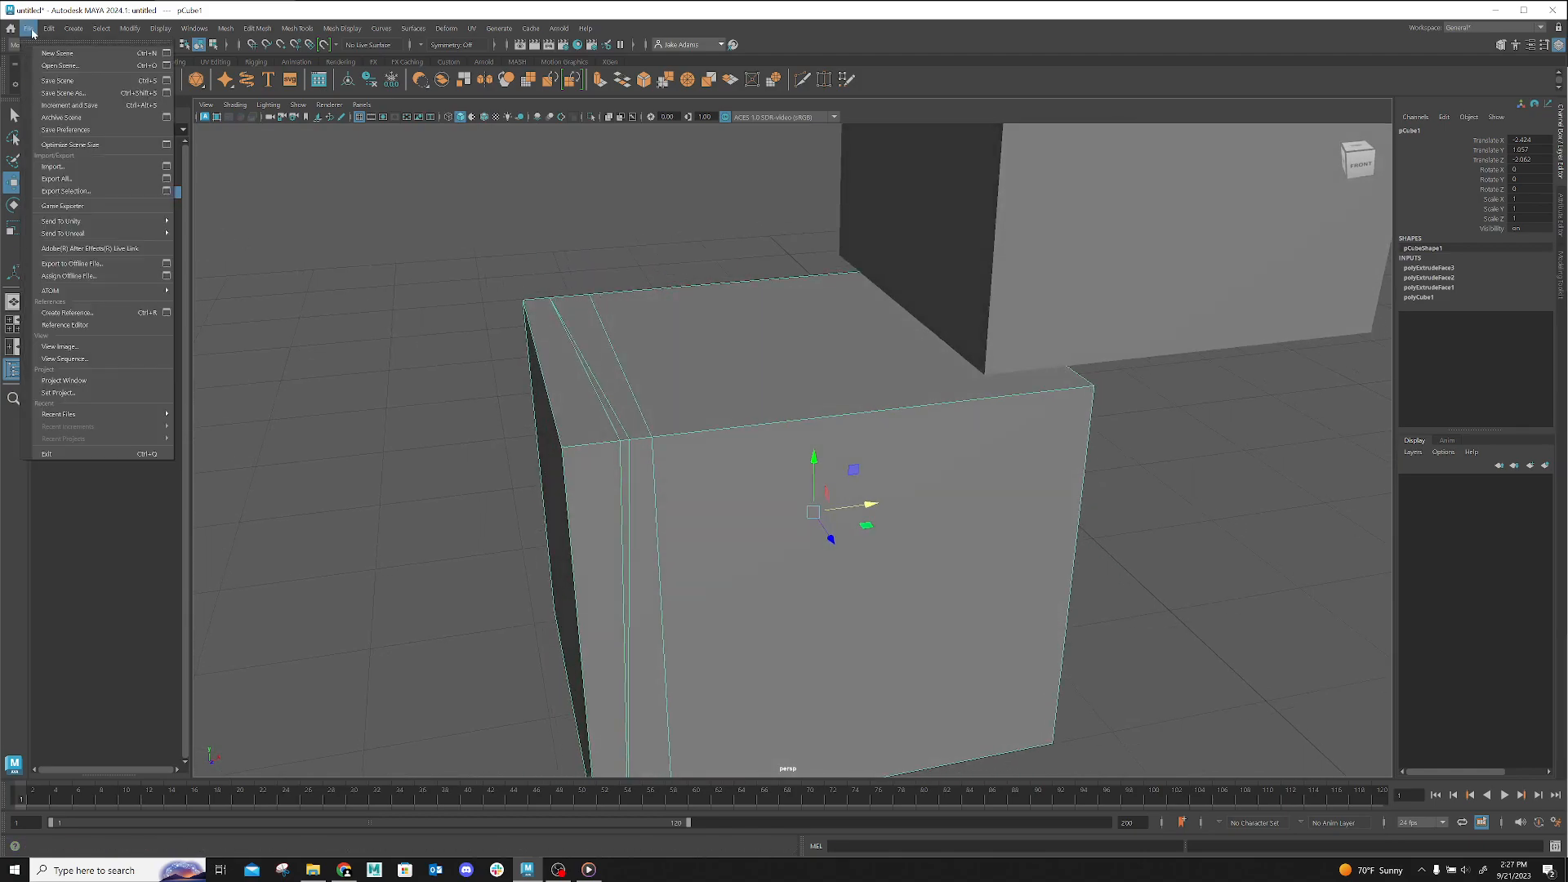
mouse_move(49, 29)
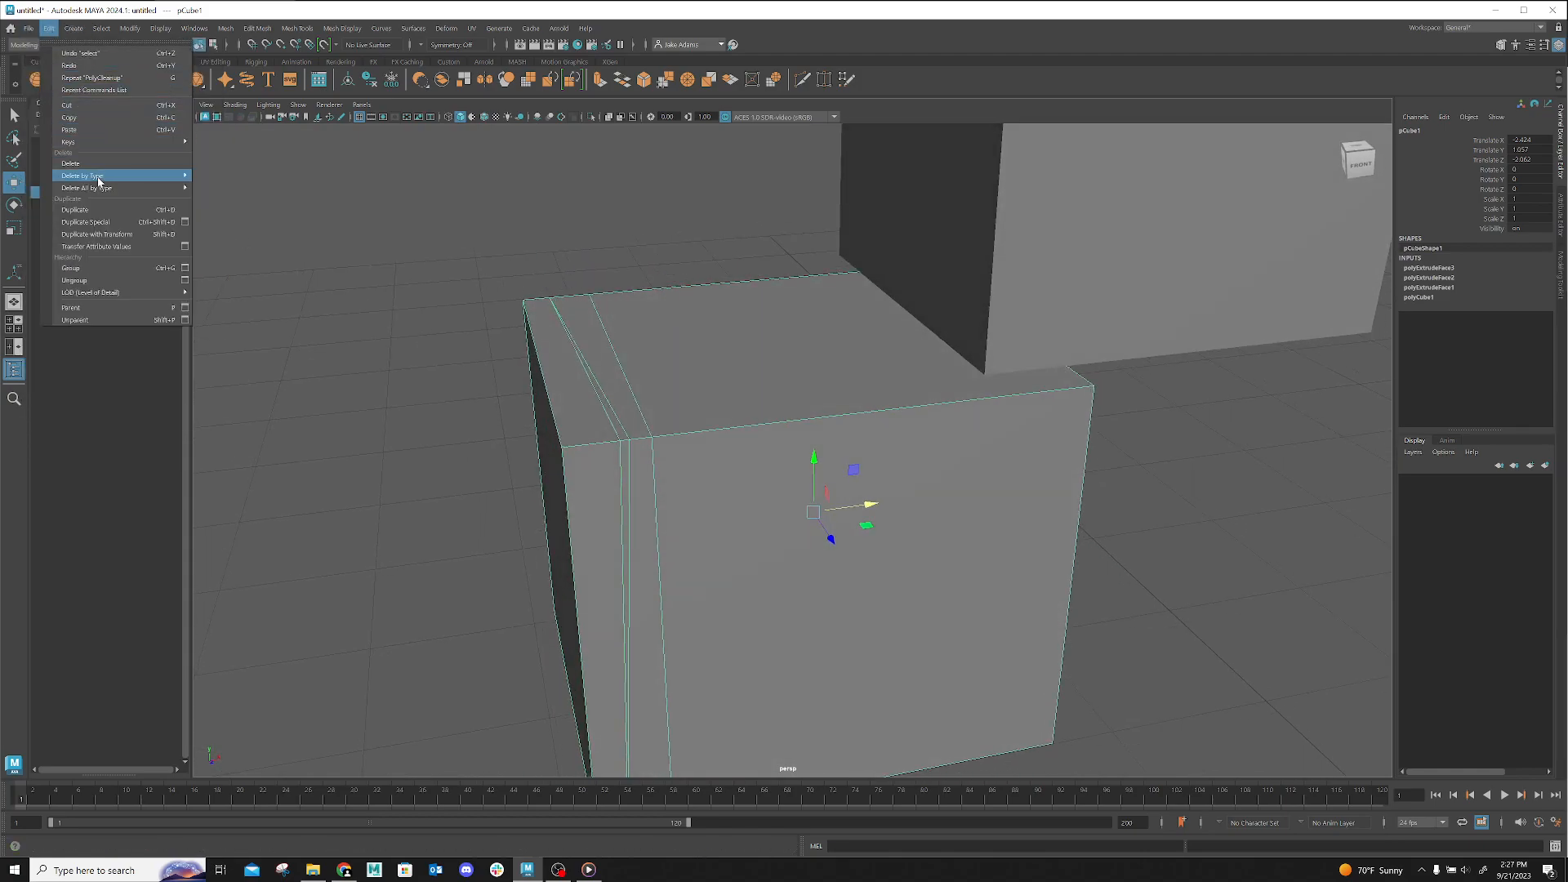
mouse_move(101, 188)
left_click(197, 191)
Switch the lower cube to face mode and select all its connected faces
left_click_drag(527, 464, 581, 427, "alt")
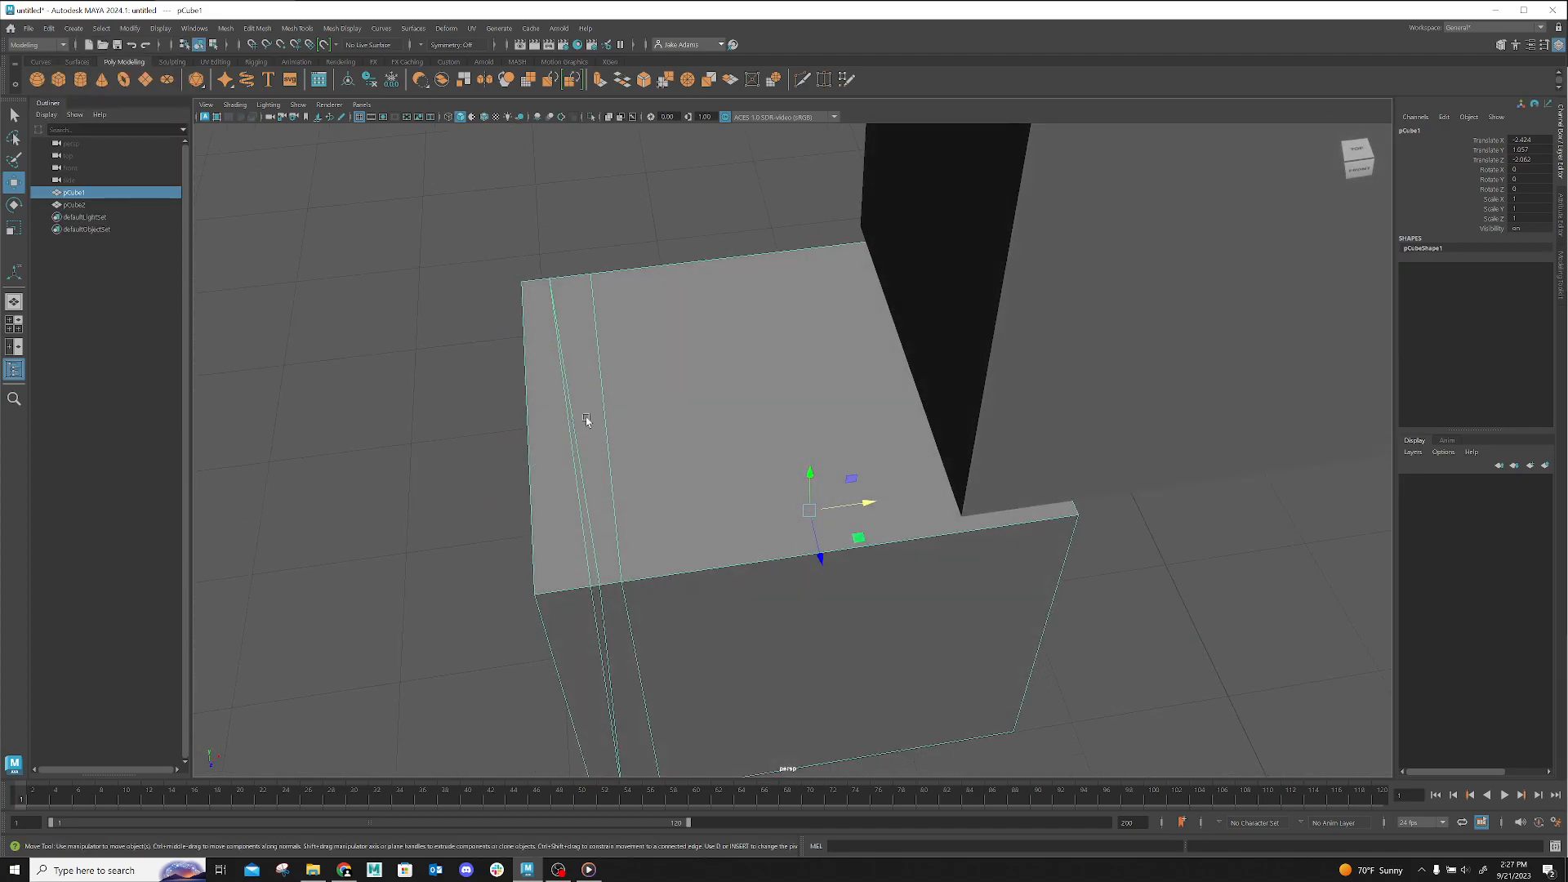
right_click(573, 423)
right_click_drag(580, 428, 579, 454)
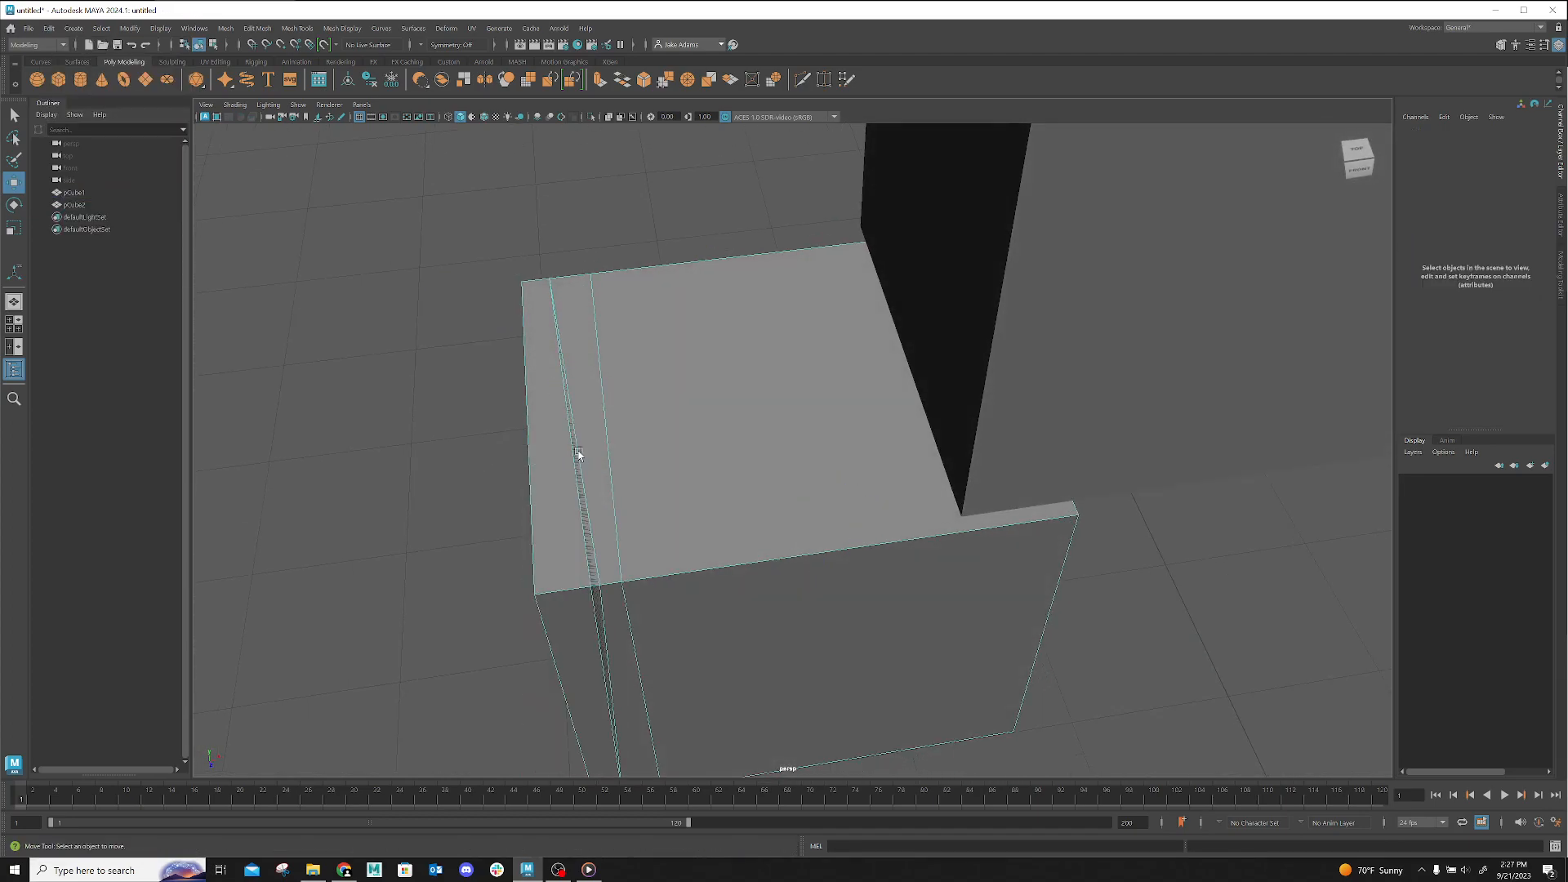
left_click(579, 454)
double_click(578, 452)
Review the Cleanup options and run the cleanup on the selected faces with the existing settings
left_click(141, 31)
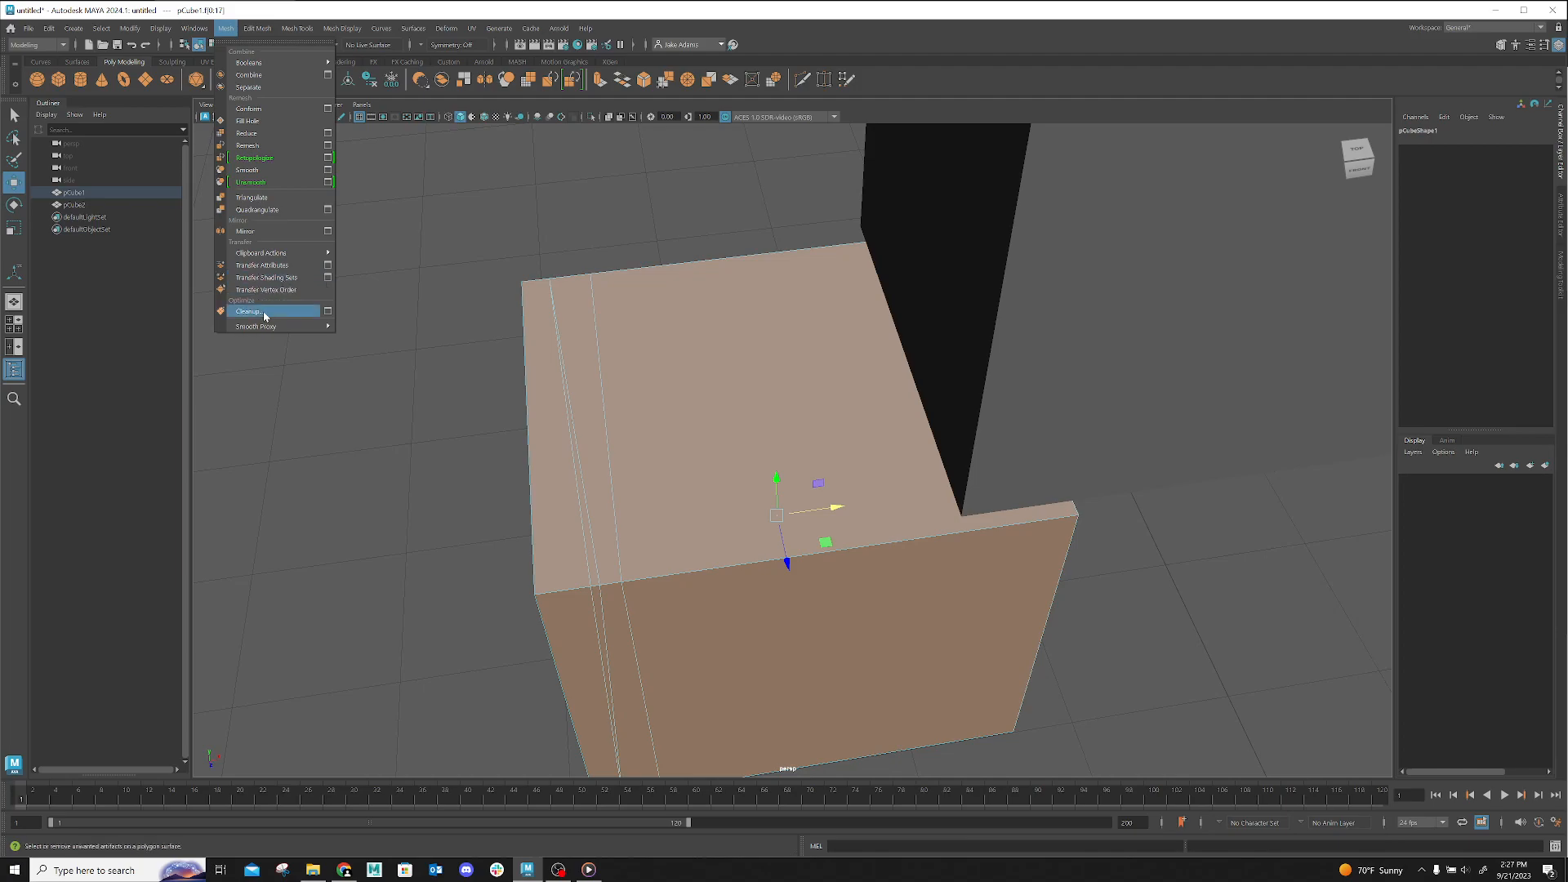
left_click(328, 311)
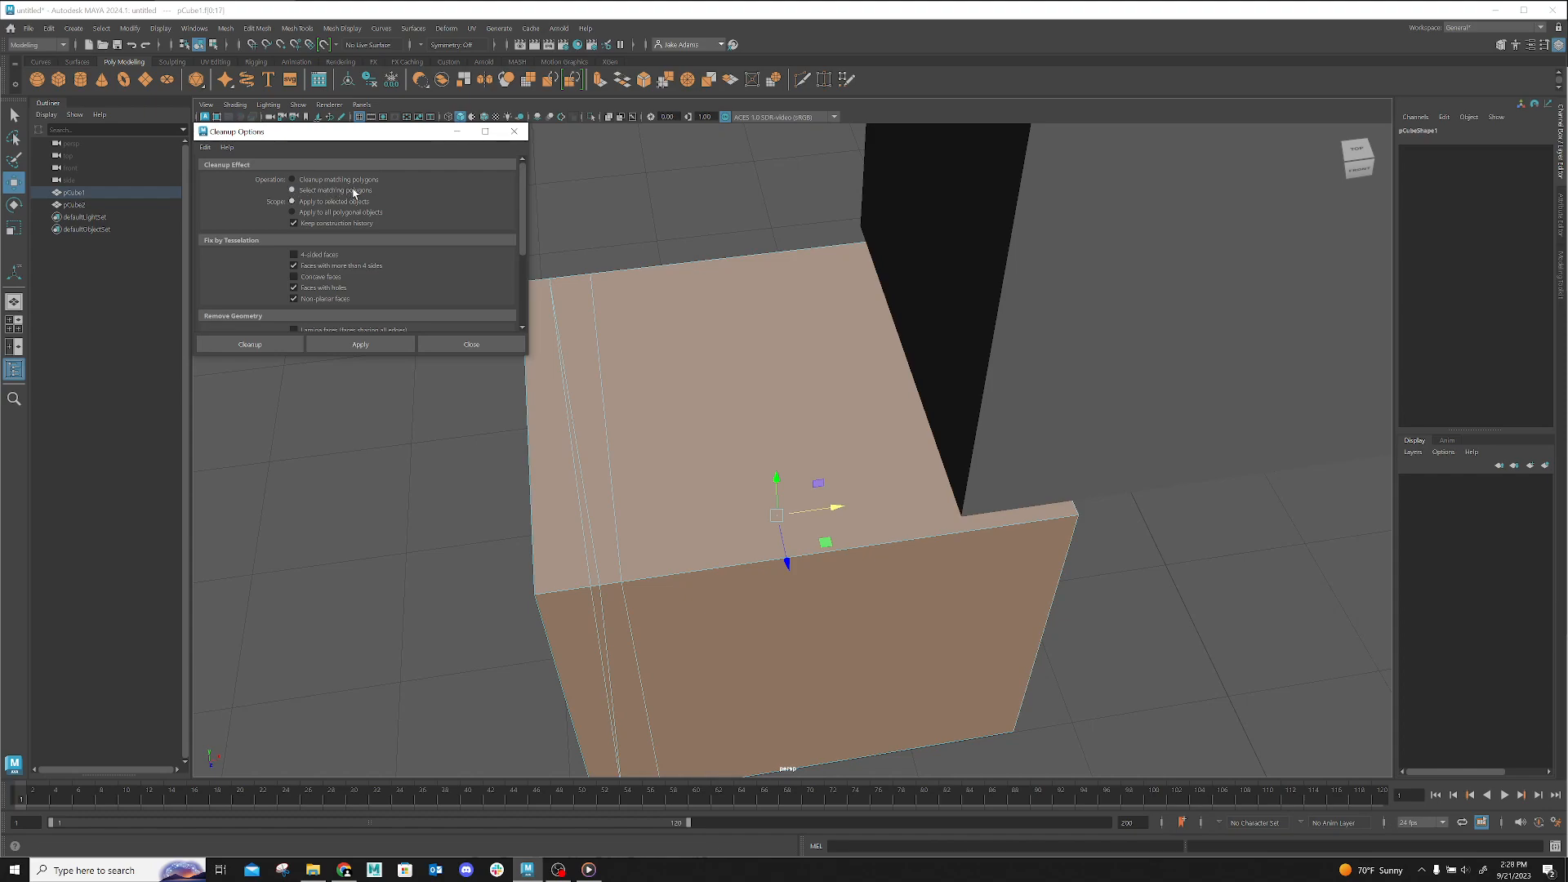
scroll(353, 192, "down", 5)
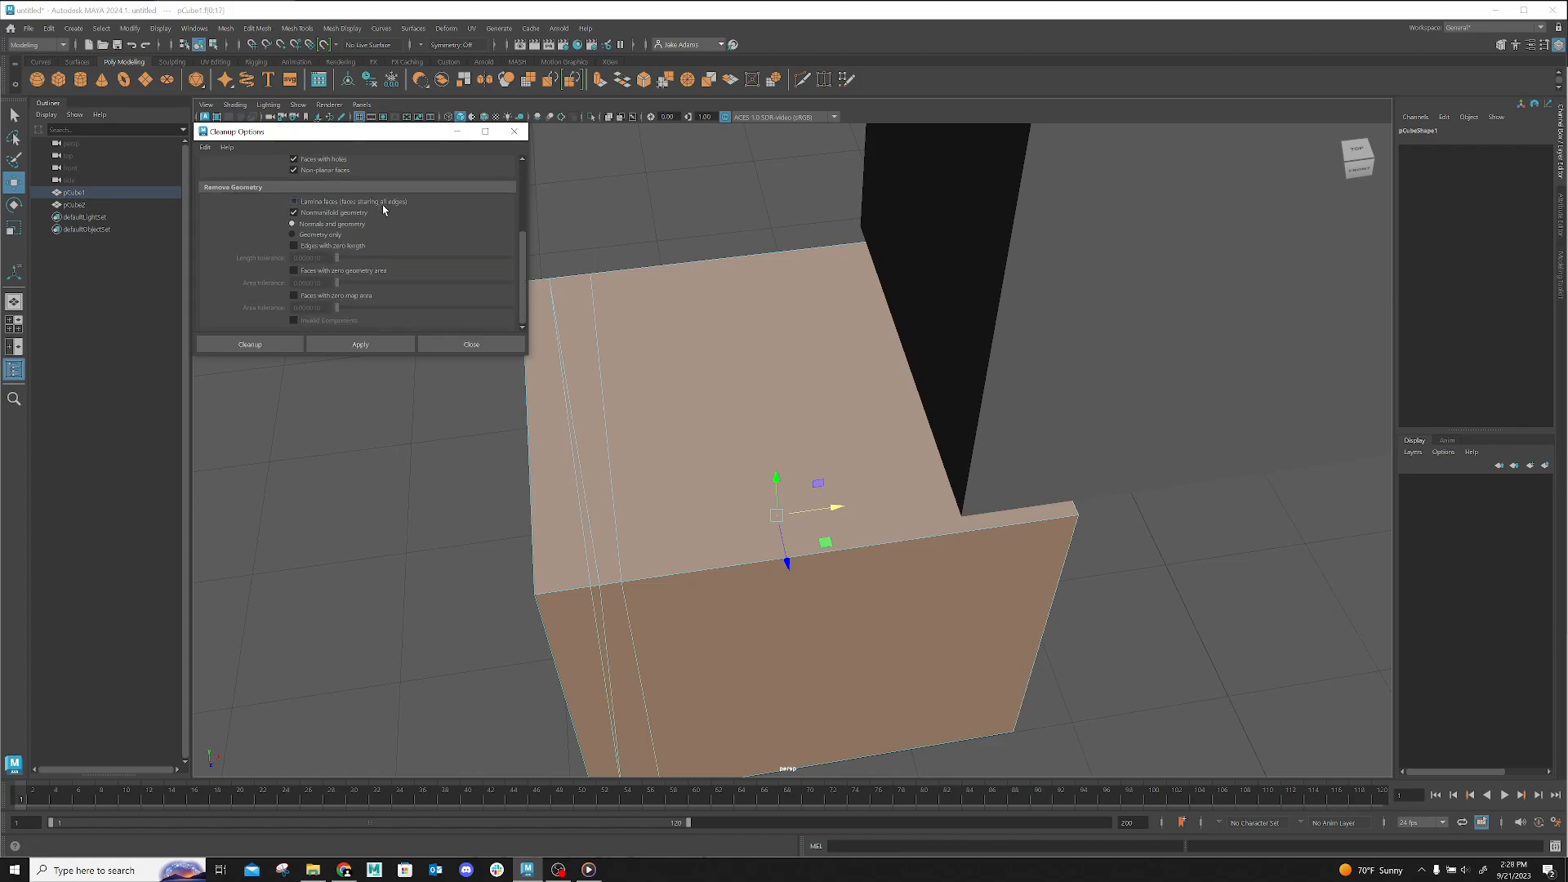
left_click(266, 343)
Examine the doubled edge loop from above in vertex mode and return the lower cube to object mode
left_click_drag(267, 339, 479, 472, "alt")
right_click_drag(480, 473, 421, 472)
left_click_drag(421, 463, 513, 487, "alt")
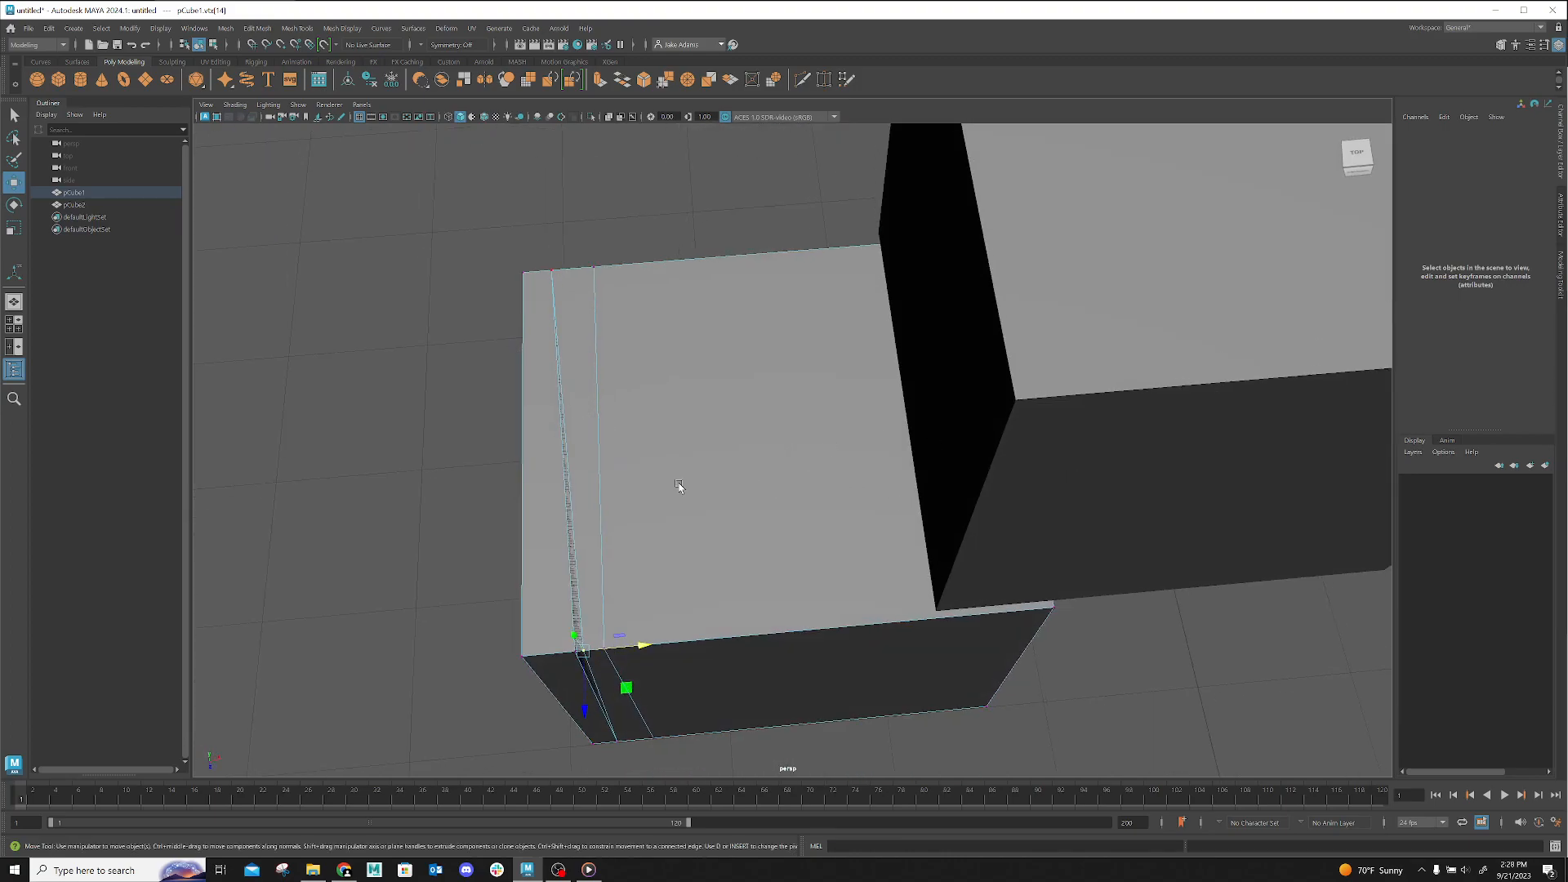
right_click_drag(594, 459, 660, 439)
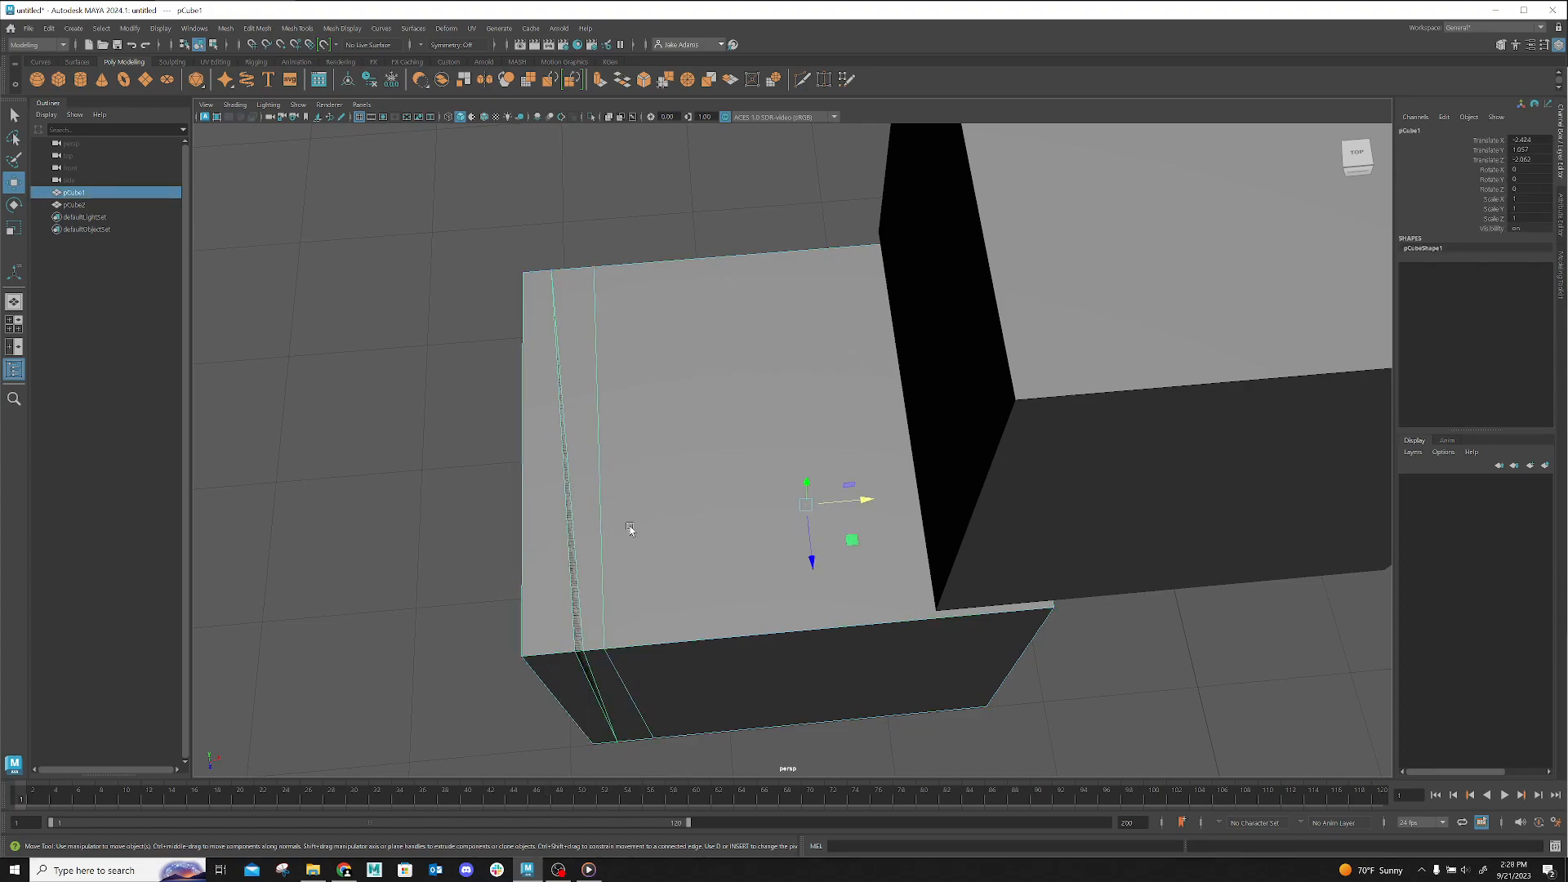
Display the lower cube in vertex face mode and examine the separated faces along the doubled edge loop from several angles
left_click_drag(675, 349, 605, 388, "alt")
right_click(610, 379)
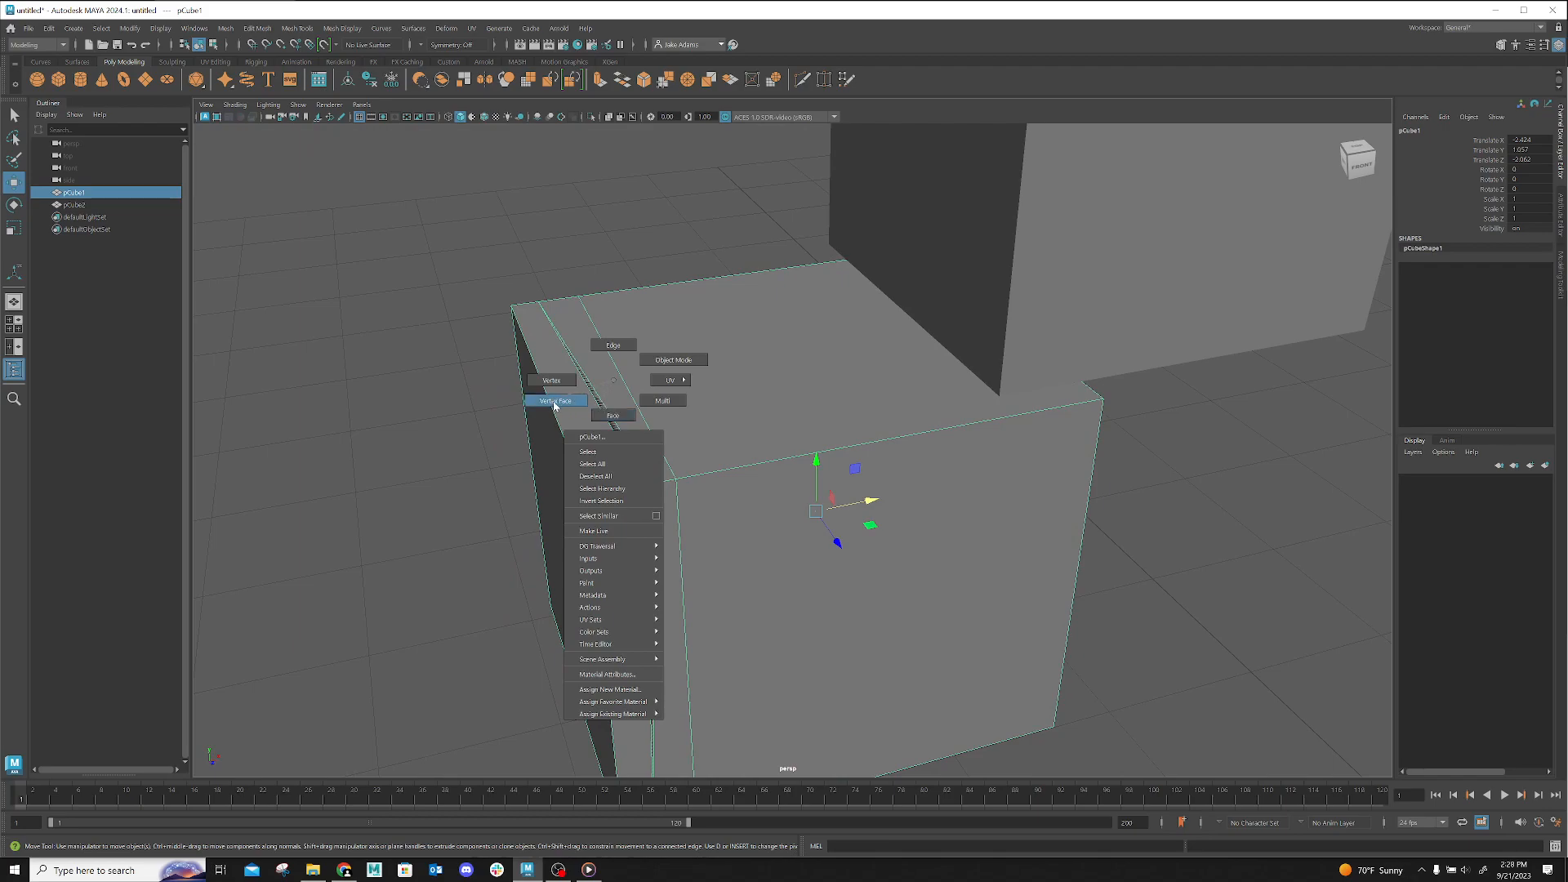
left_click(580, 402)
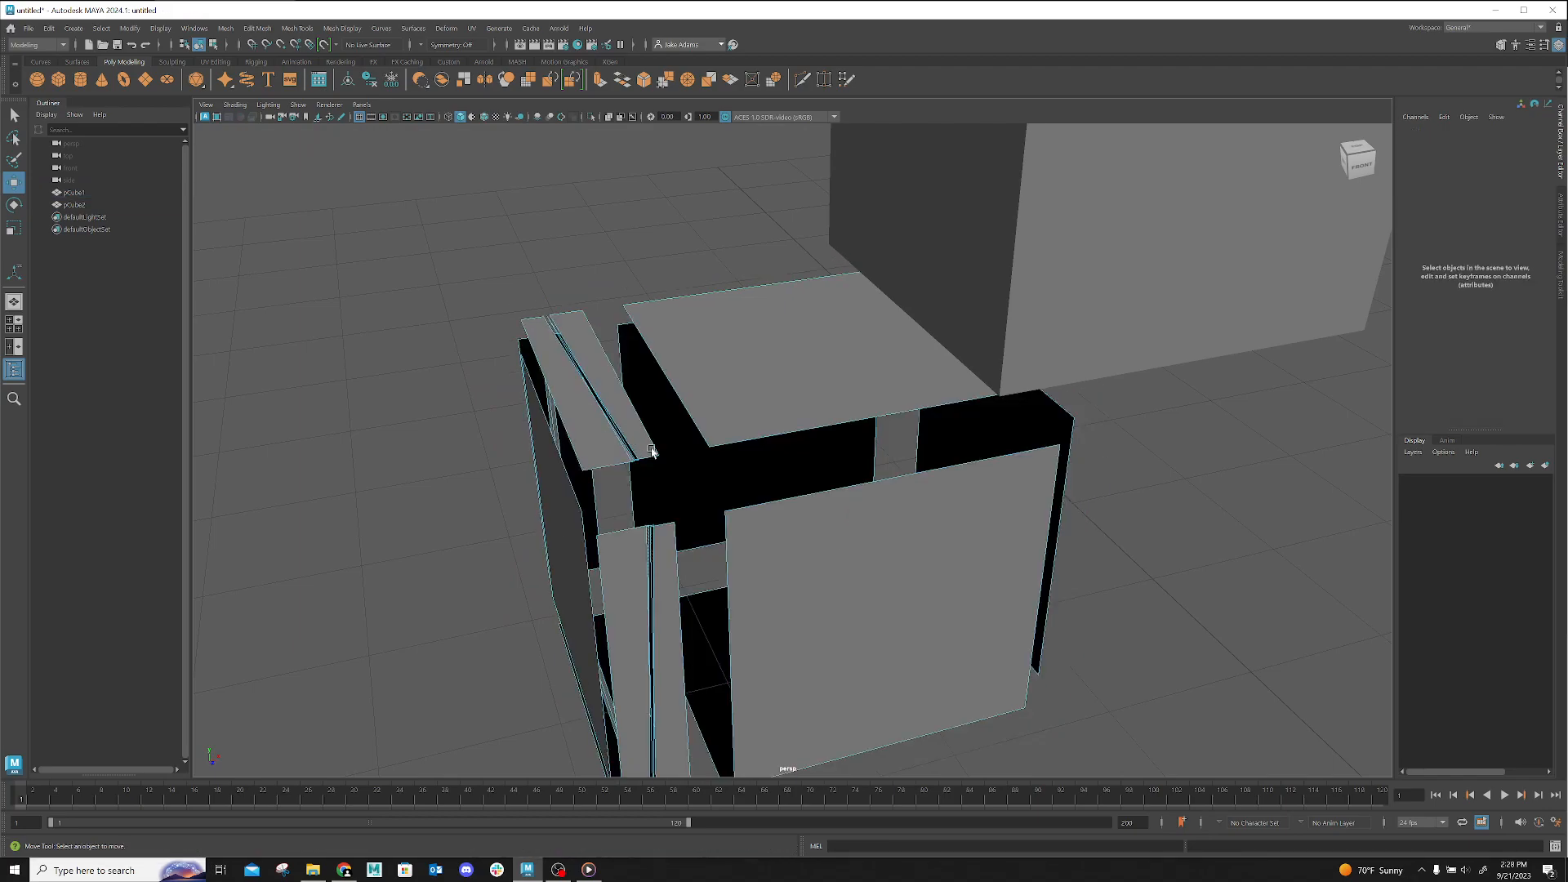
scroll(678, 543, "up", 3)
scroll(680, 553, "up", 2)
right_click(680, 514)
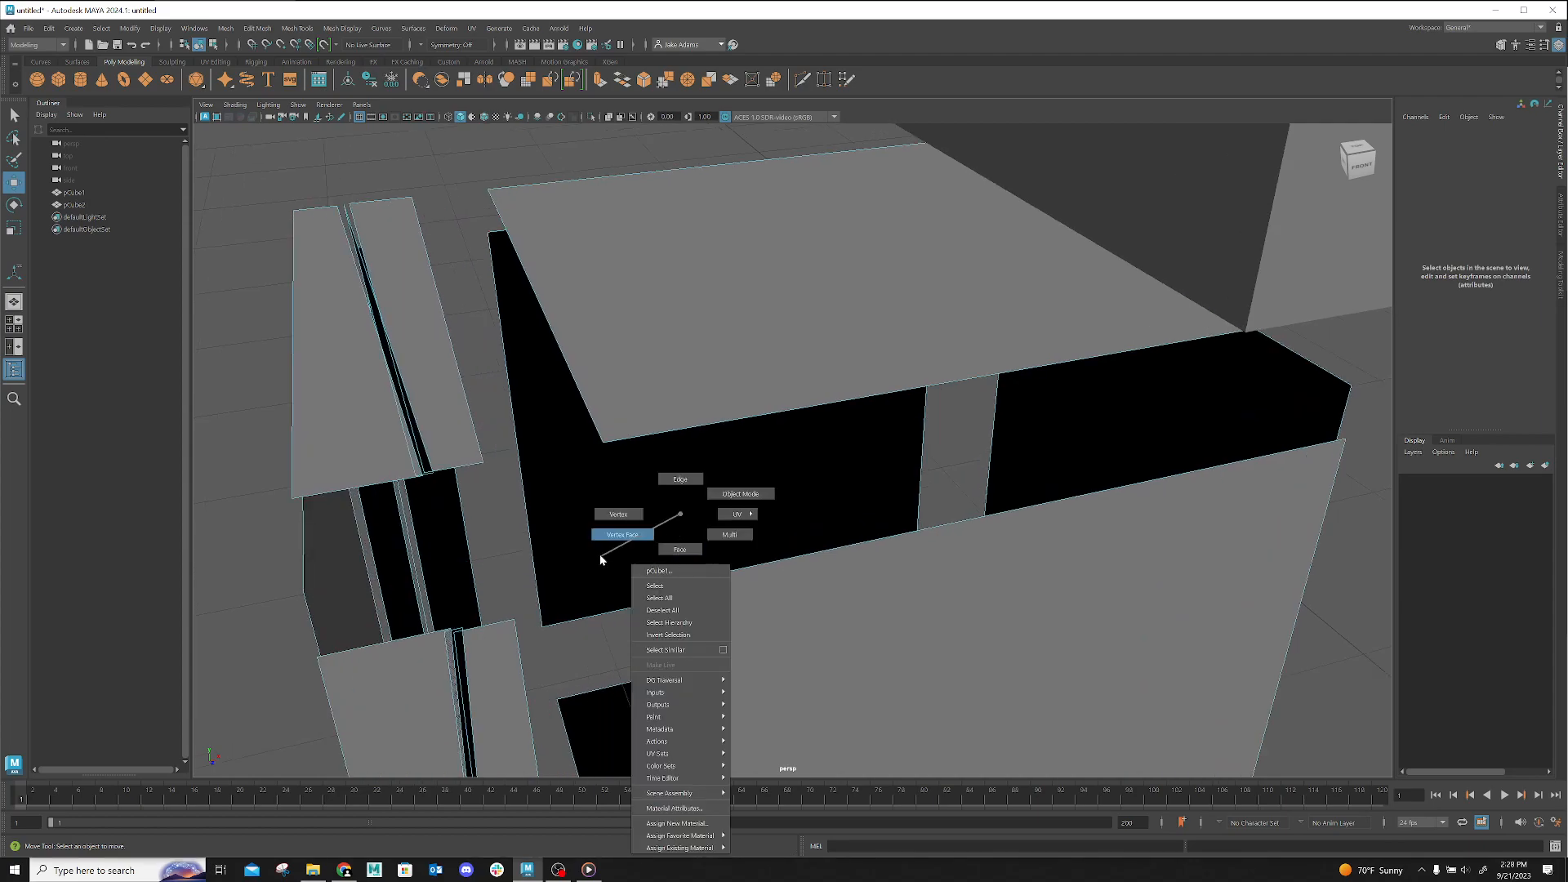
left_click_drag(580, 493, 713, 501, "alt")
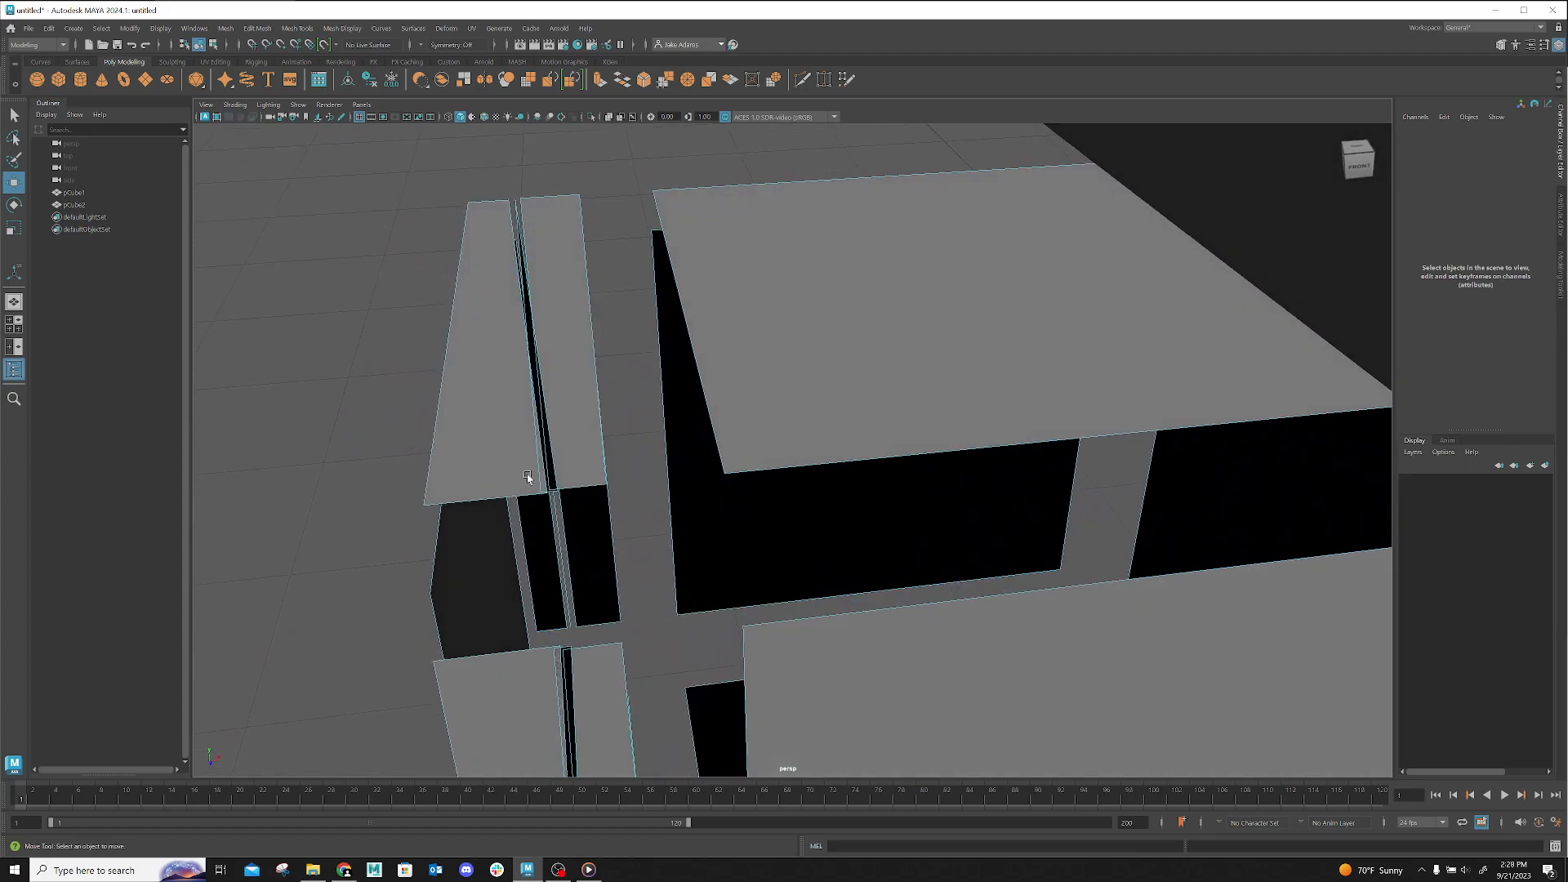
mouse_move(545, 331)
left_mouse_down("alt")
mouse_move(553, 308)
mouse_move(546, 340)
left_mouse_up("alt")
left_click_drag(583, 631, 702, 650, "alt")
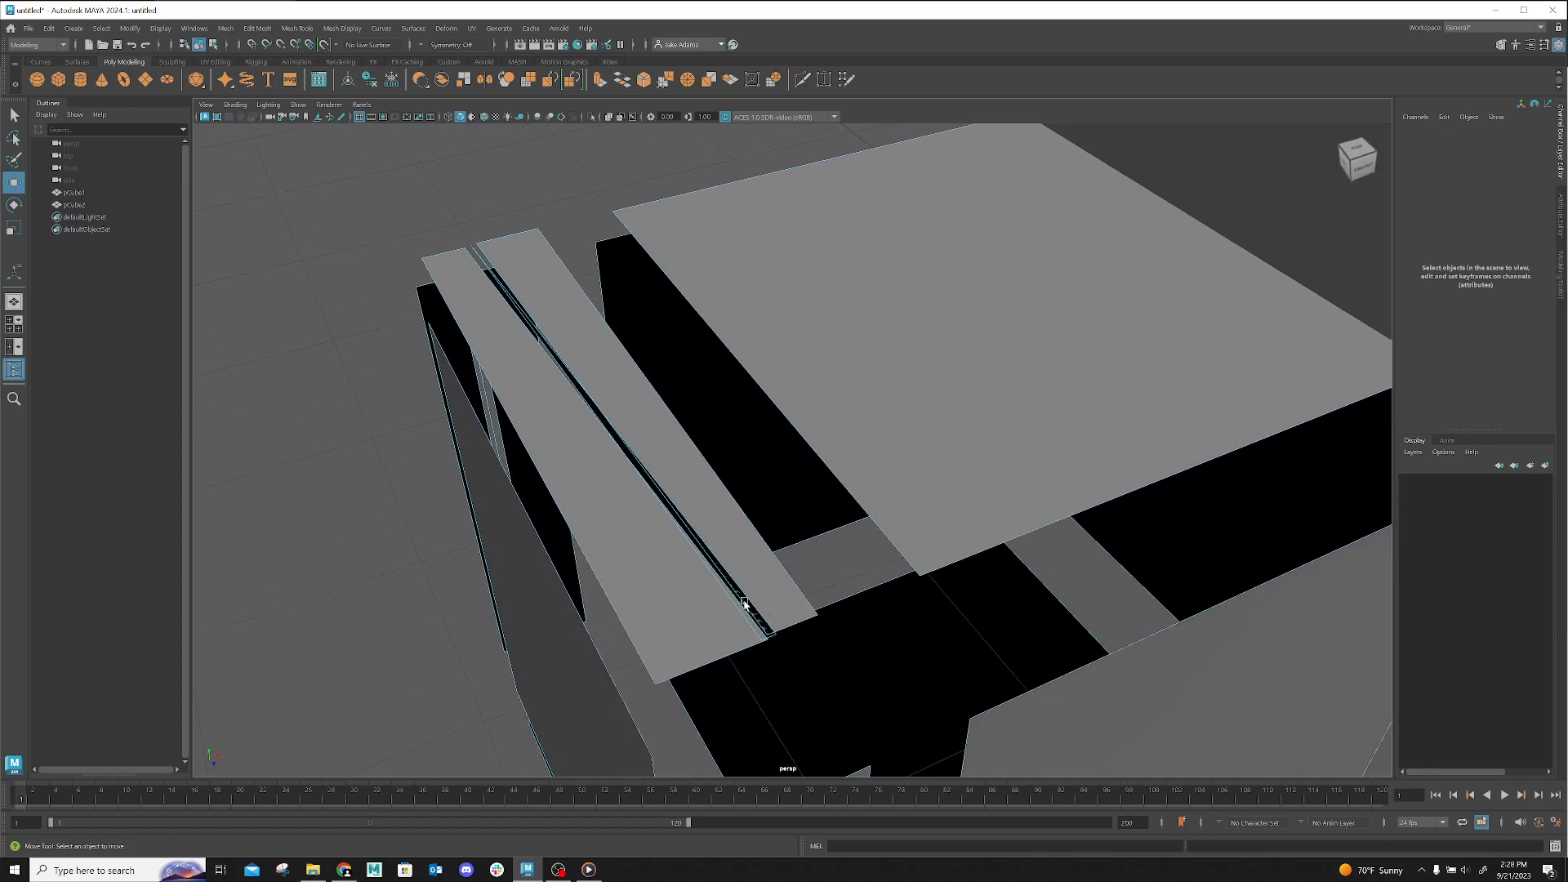
left_click_drag(766, 584, 744, 552, "alt")
middle_click_drag(744, 553, 745, 562, "alt")
right_click_drag(745, 562, 499, 542, "alt")
mouse_move(498, 542)
left_mouse_down("alt")
mouse_move(515, 545)
mouse_move(494, 569)
left_mouse_up("alt")
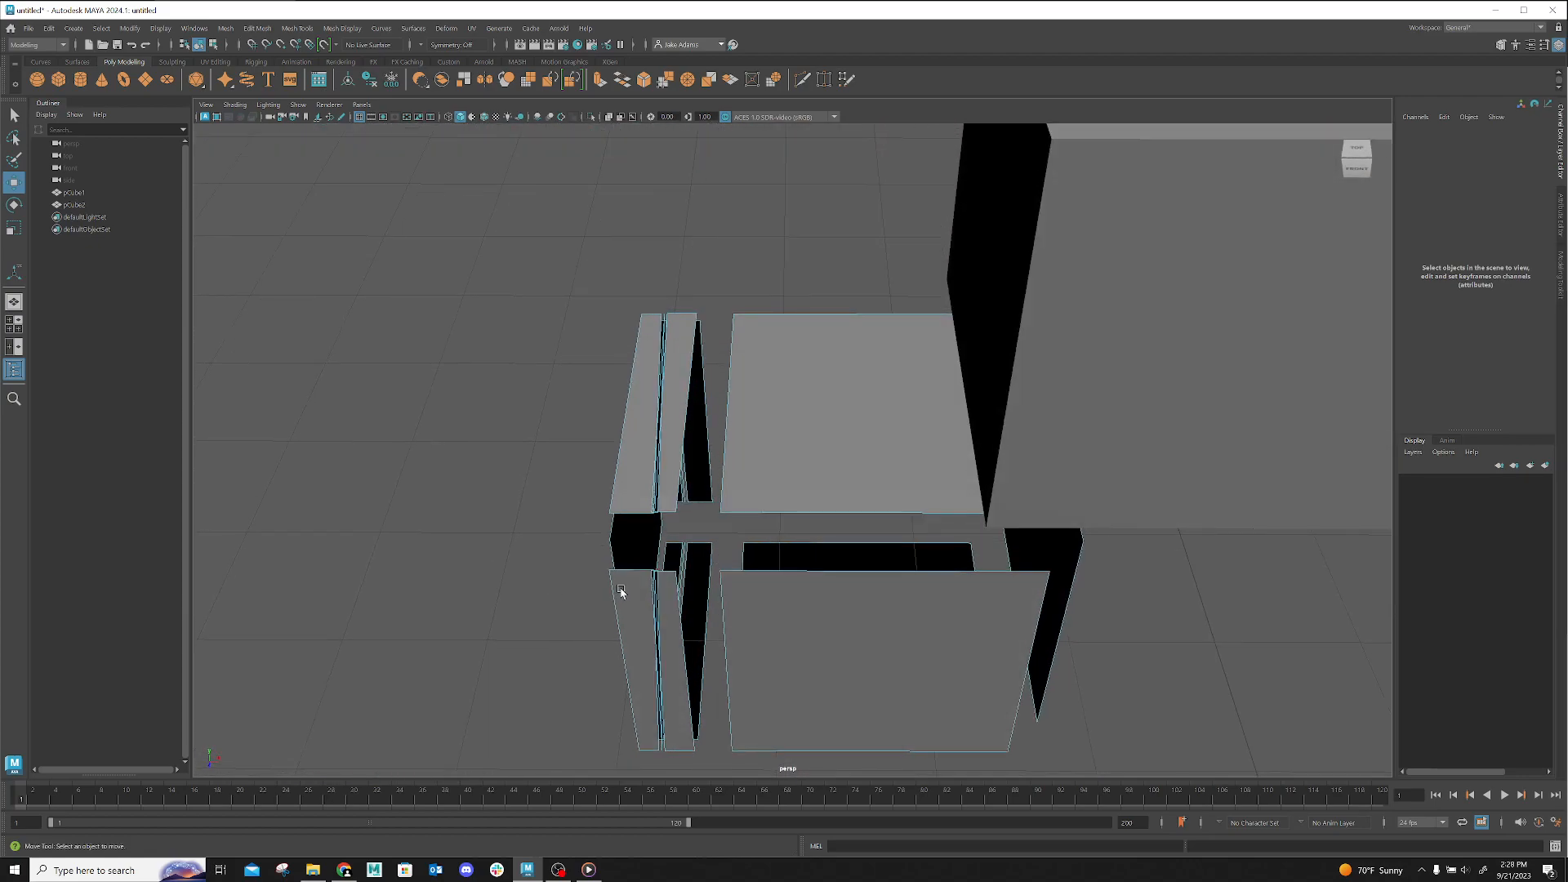
Return to vertex mode and snap the displaced front vertex of the doubled edge back onto its duplicate
right_click_drag(888, 458, 849, 456)
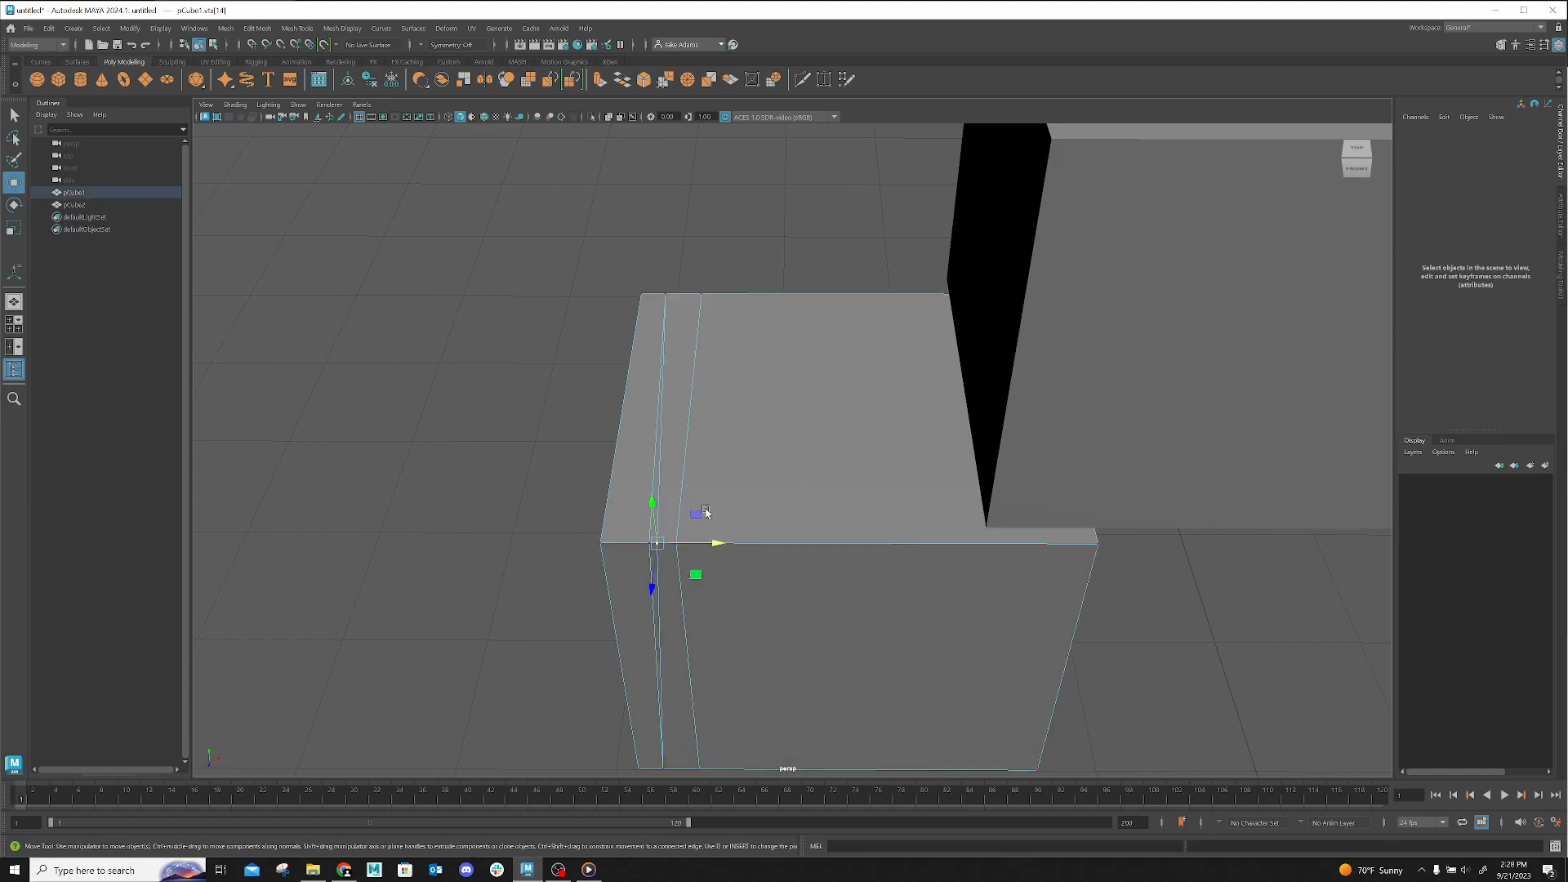
key("v")
left_click_drag(657, 544, 651, 546)
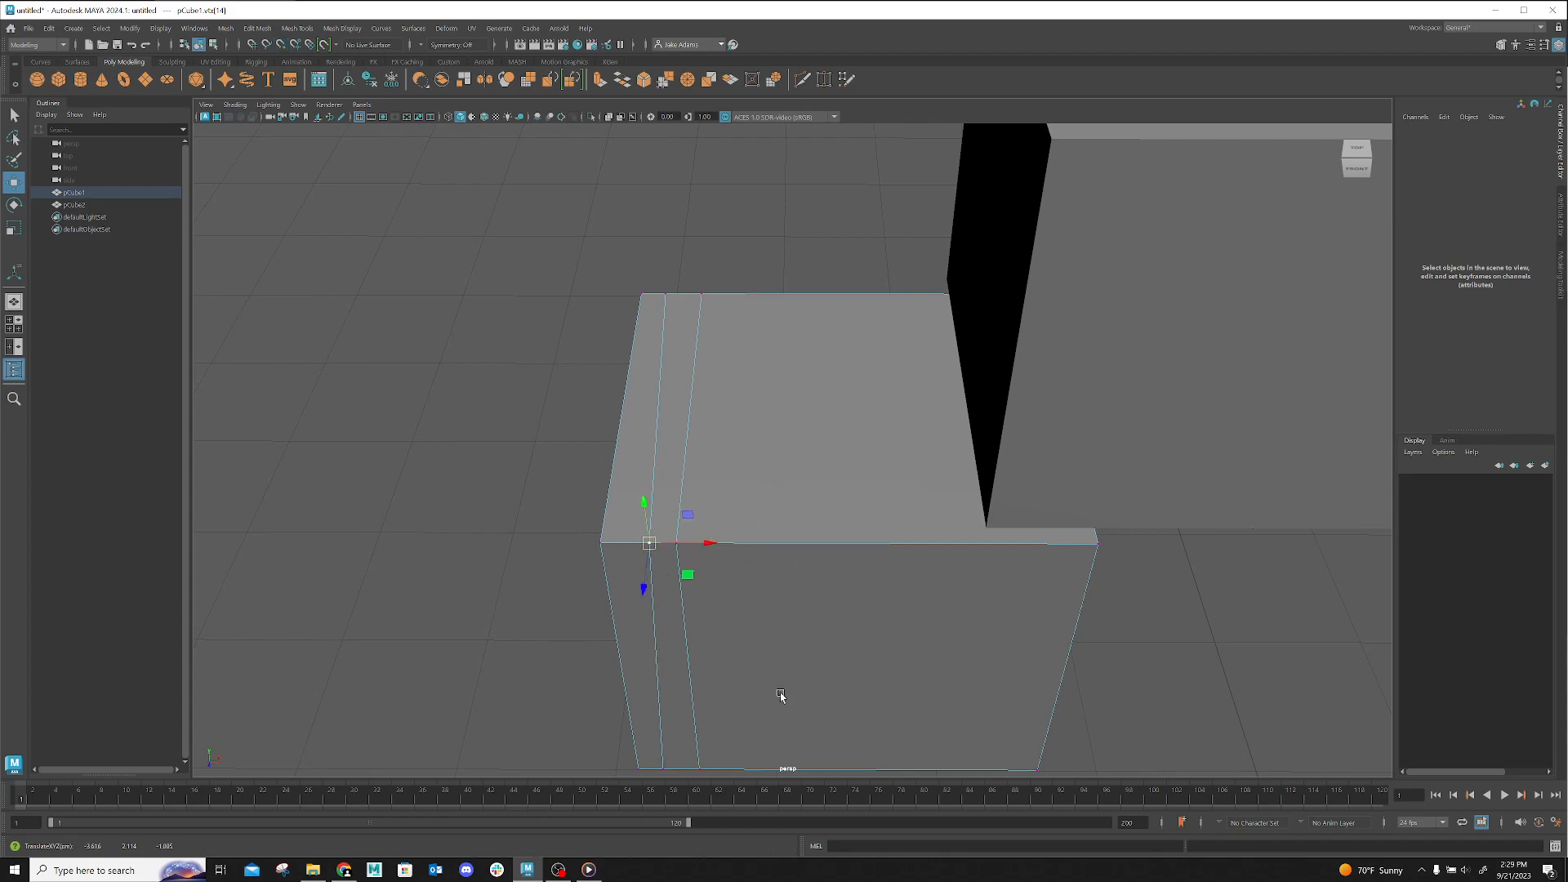
left_click_drag(712, 545, 652, 548)
key("v")
Show the cube in vertex face mode again and examine up close whether hidden faces remain between the snapped edges
right_click(757, 491)
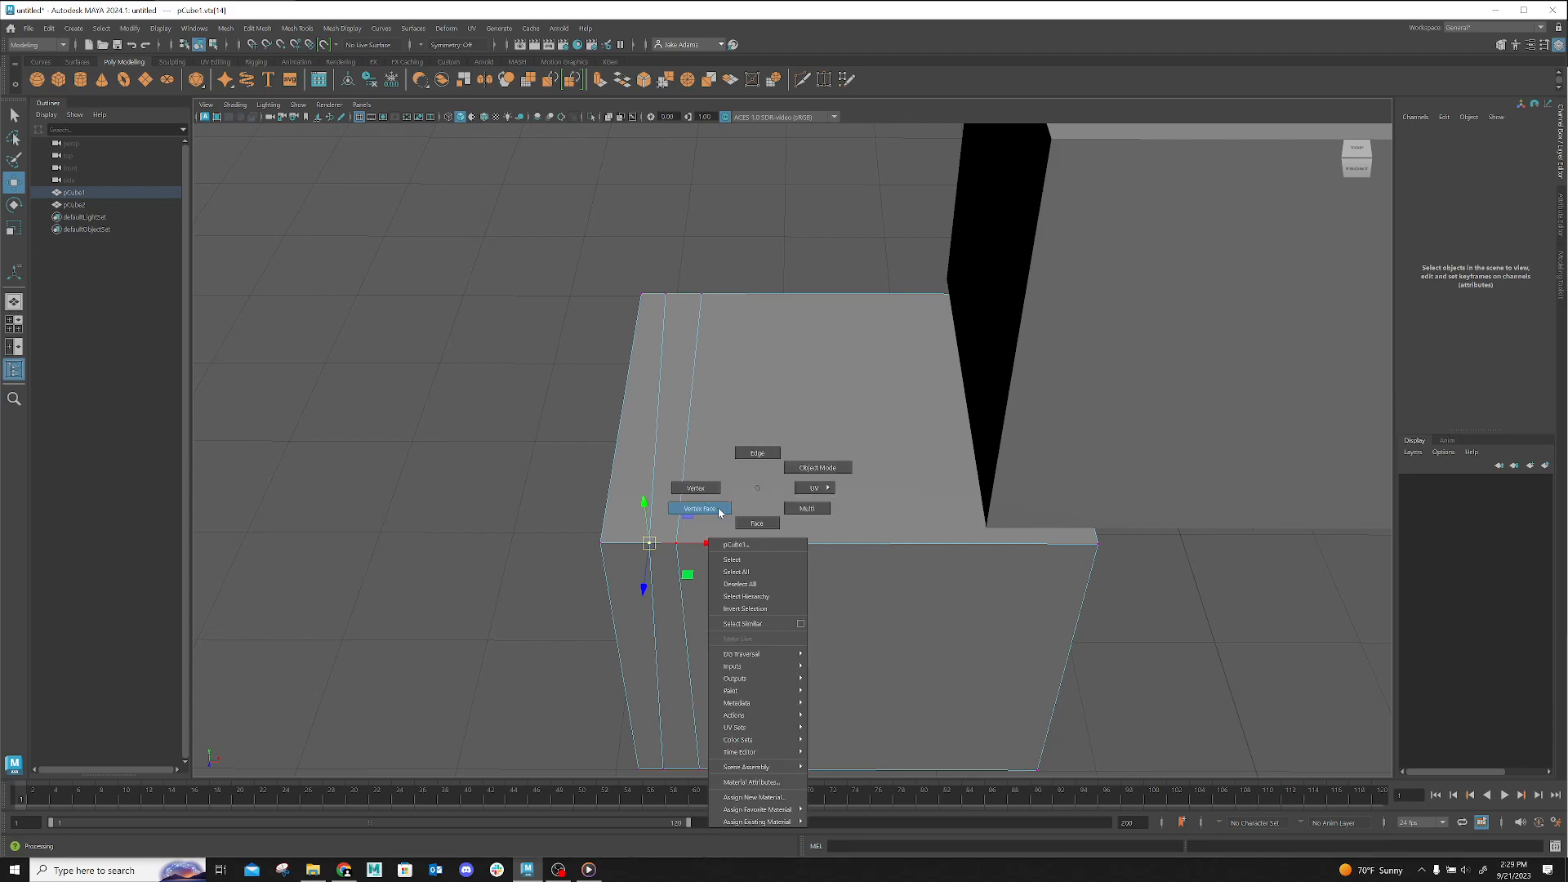
left_click(719, 510)
left_click_drag(714, 601, 721, 570, "alt")
right_click_drag(713, 569, 1002, 627, "alt")
left_click_drag(1002, 627, 907, 437, "alt")
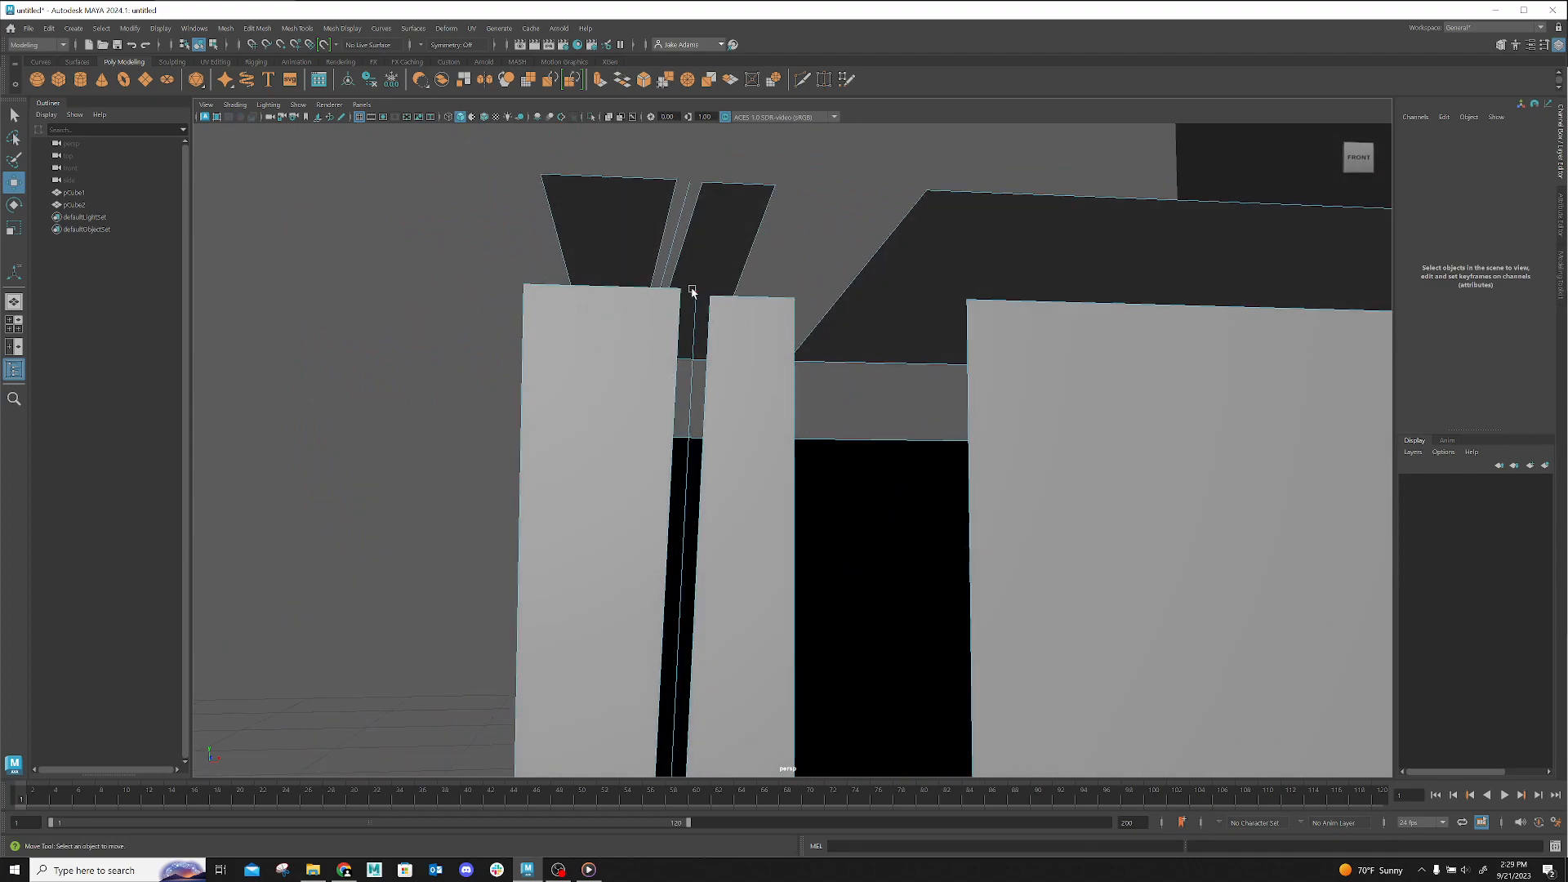
right_click_drag(695, 300, 700, 336)
scroll(686, 336, "up", 3)
left_click_drag(714, 384, 681, 383, "alt")
In vertex mode, offset the duplicate front vertex slightly and merge it into its neighbour with the Target Weld tool
right_click_drag(681, 384, 614, 379)
left_click_drag(666, 579, 688, 588)
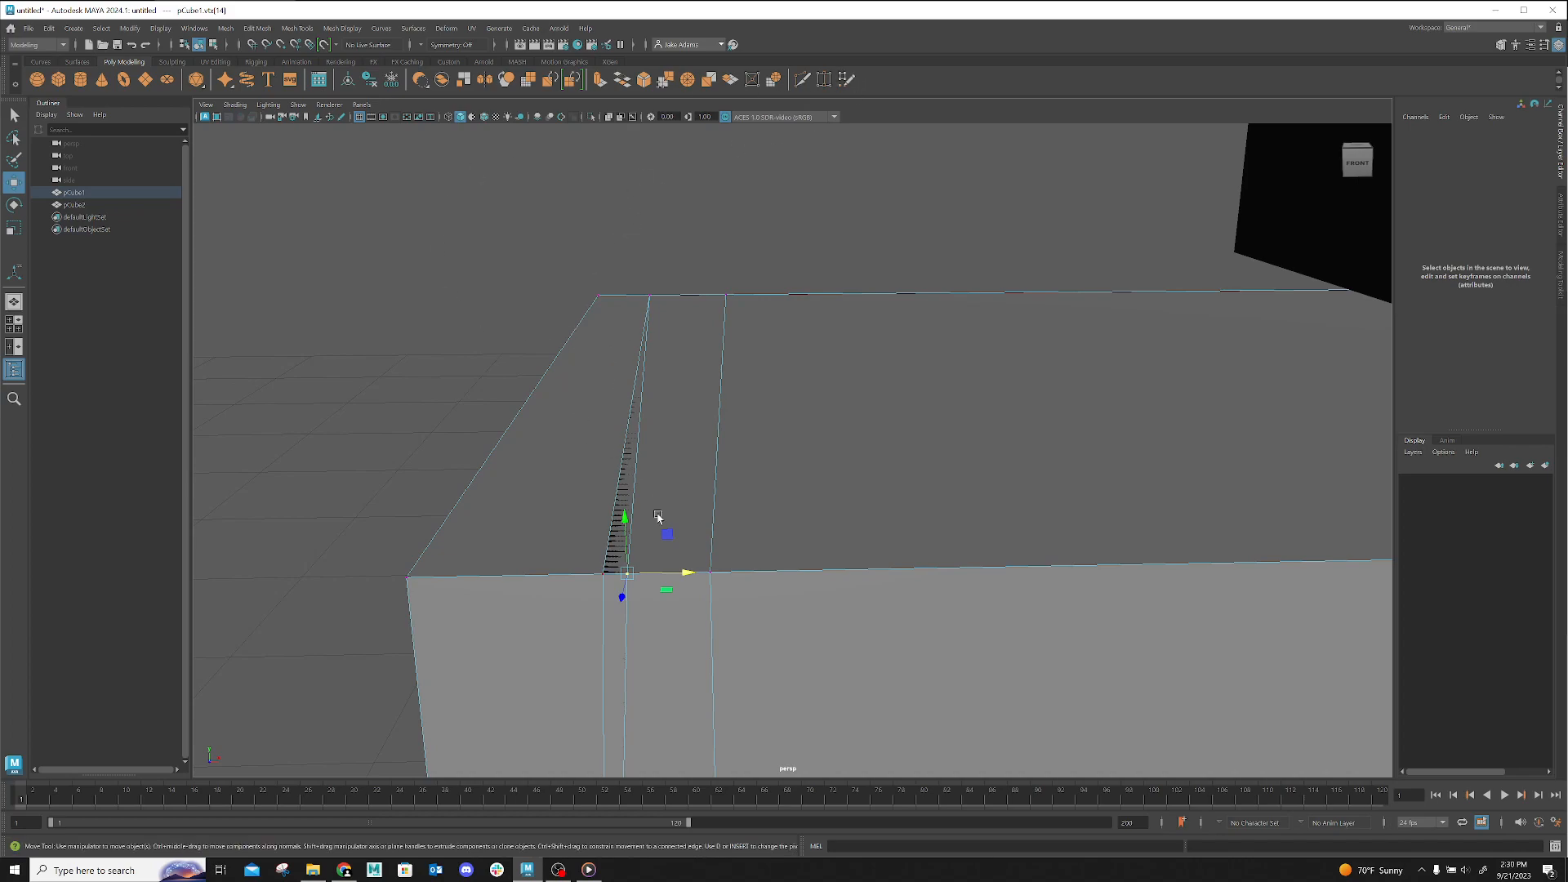
left_click_drag(690, 575, 671, 573)
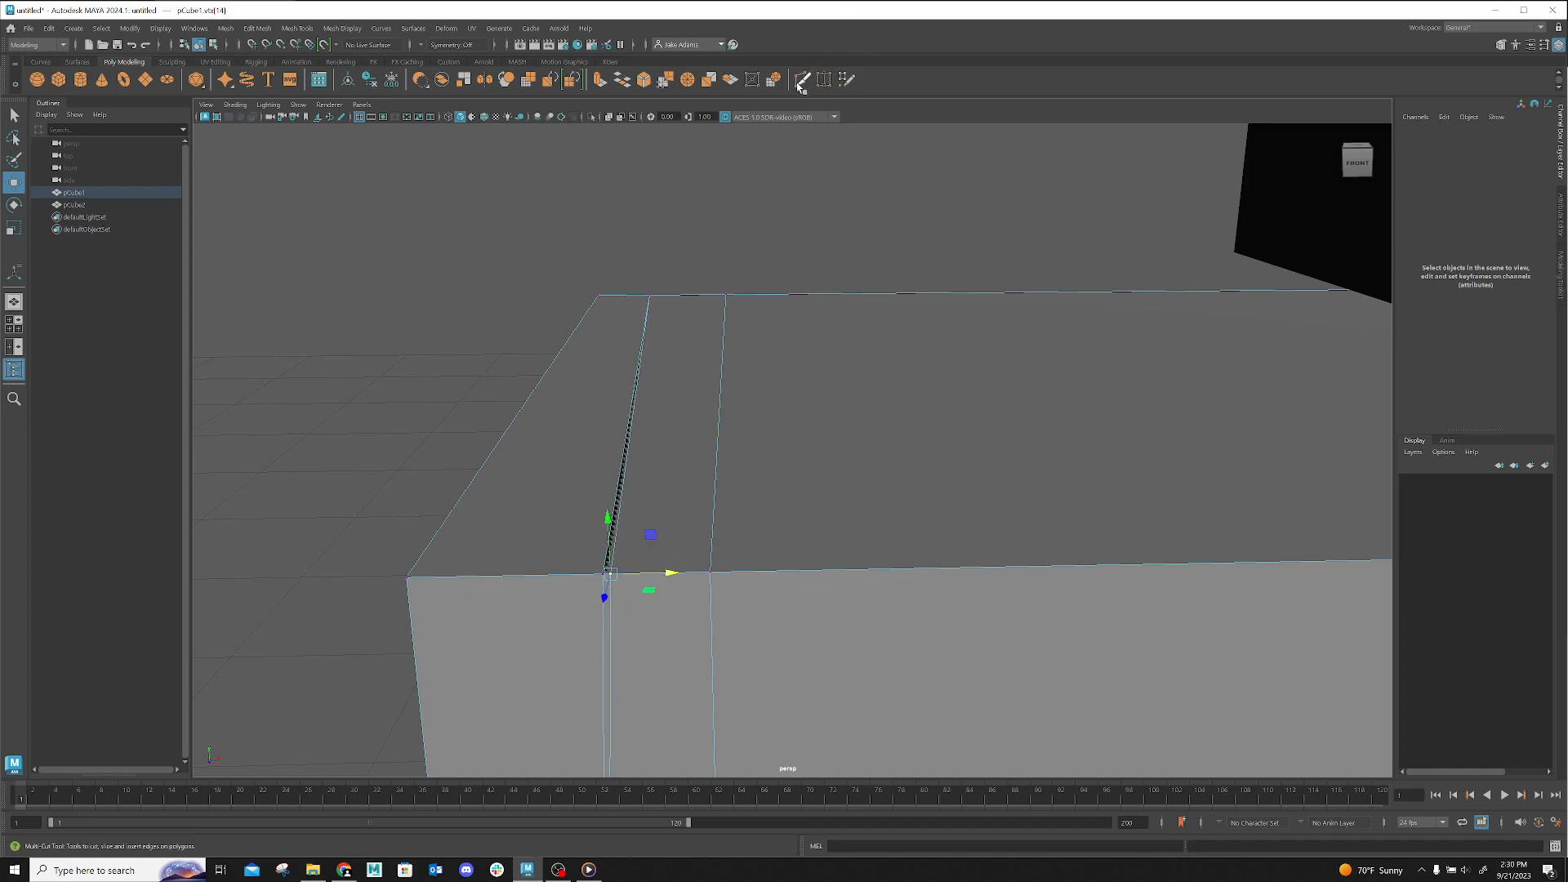
left_click(830, 81)
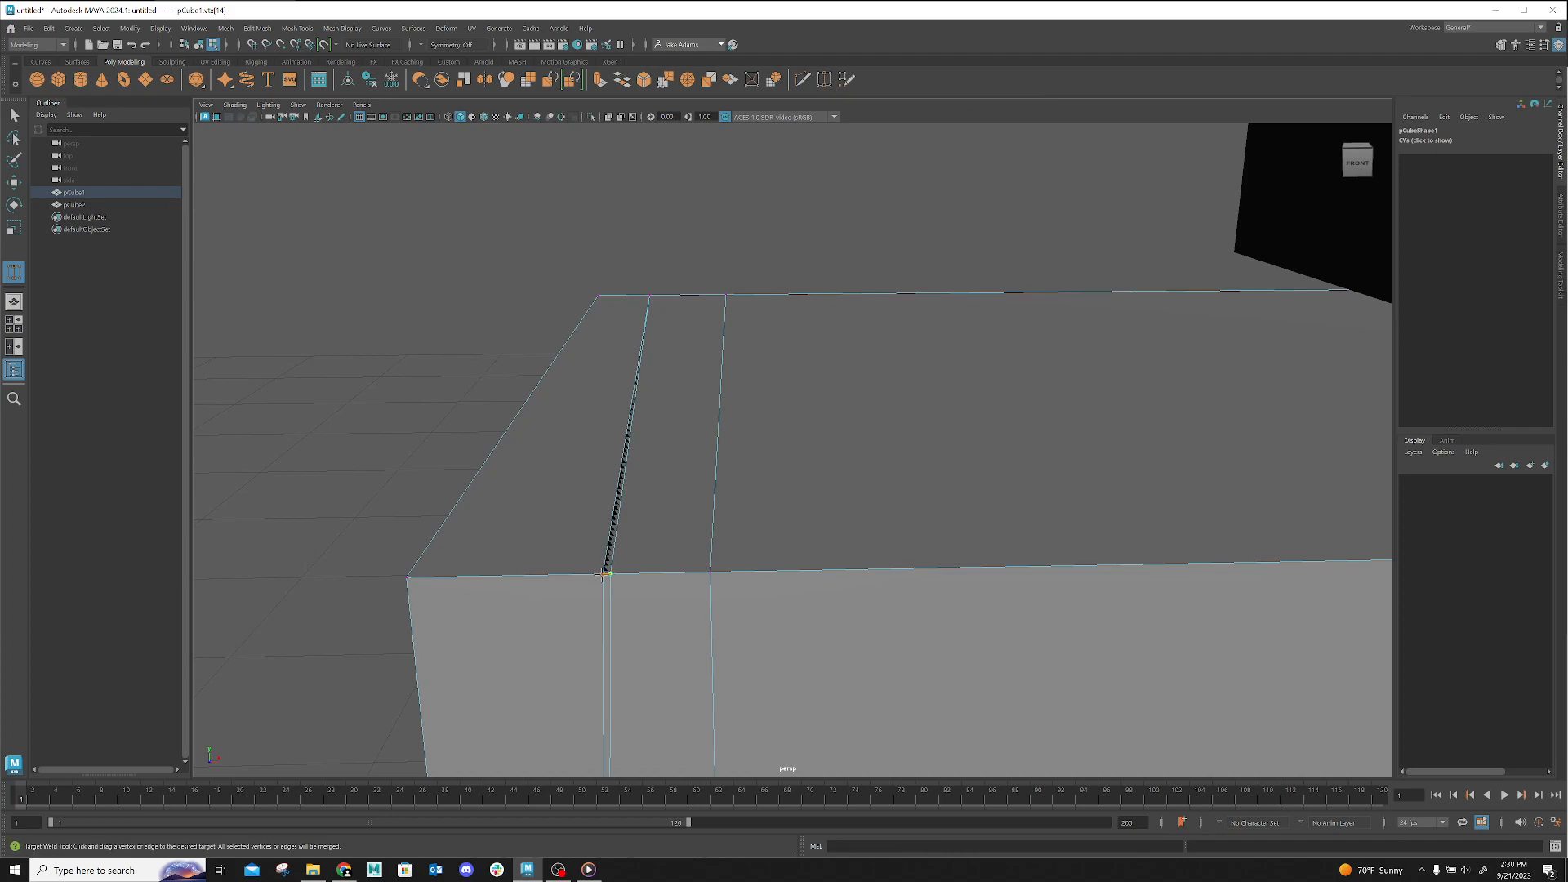
left_click_drag(602, 576, 602, 575)
Pull the welded front vertex down with the Move tool to test the merge, and undo the move
key("q")
left_click(607, 574)
key("w")
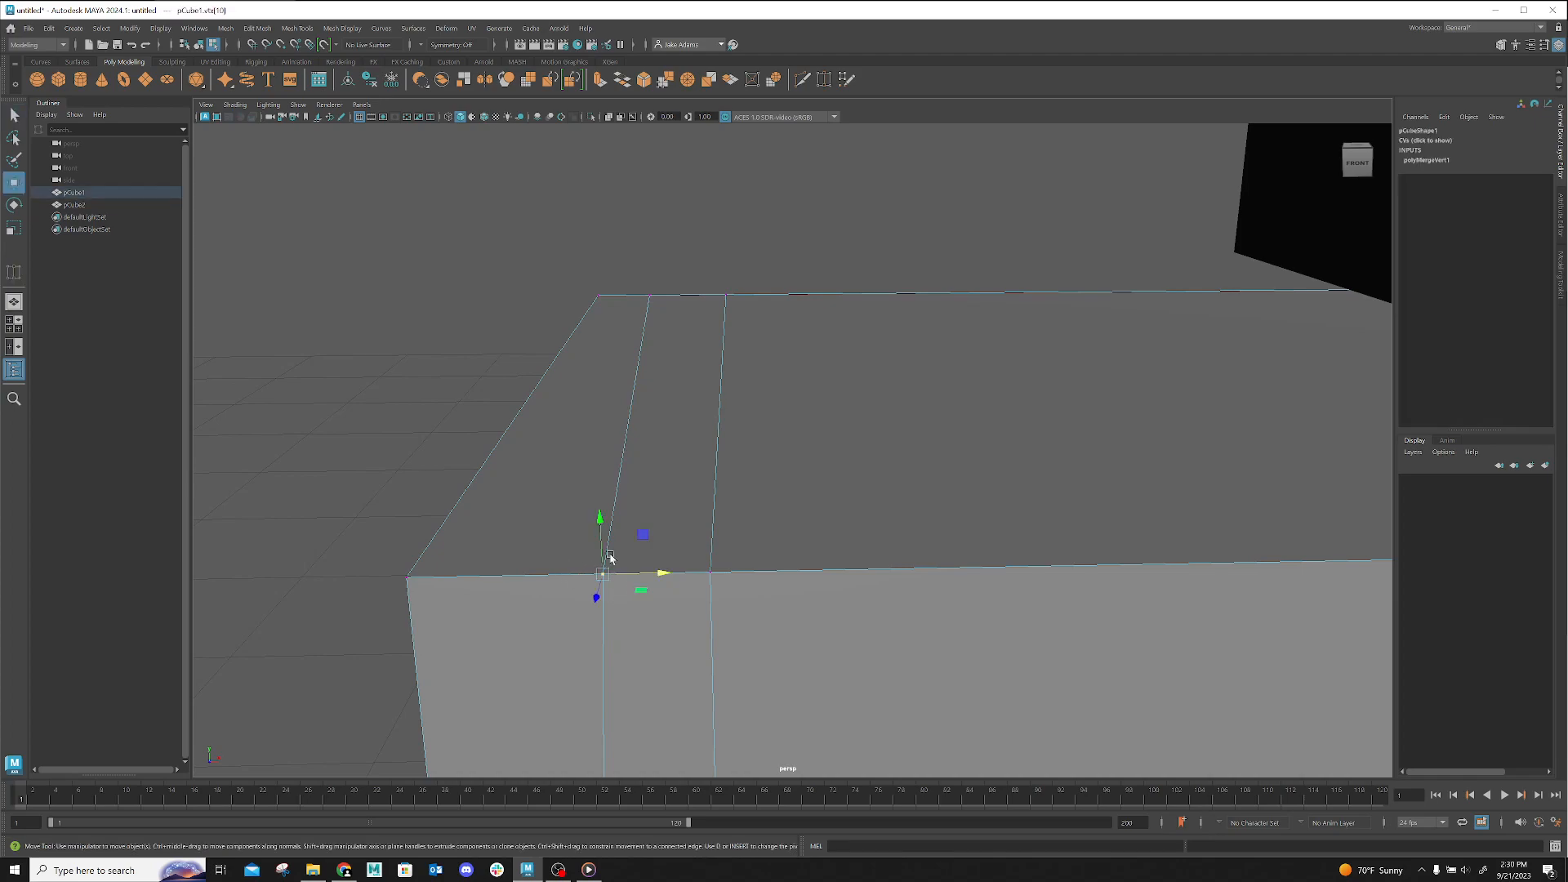
left_click_drag(602, 518, 614, 622)
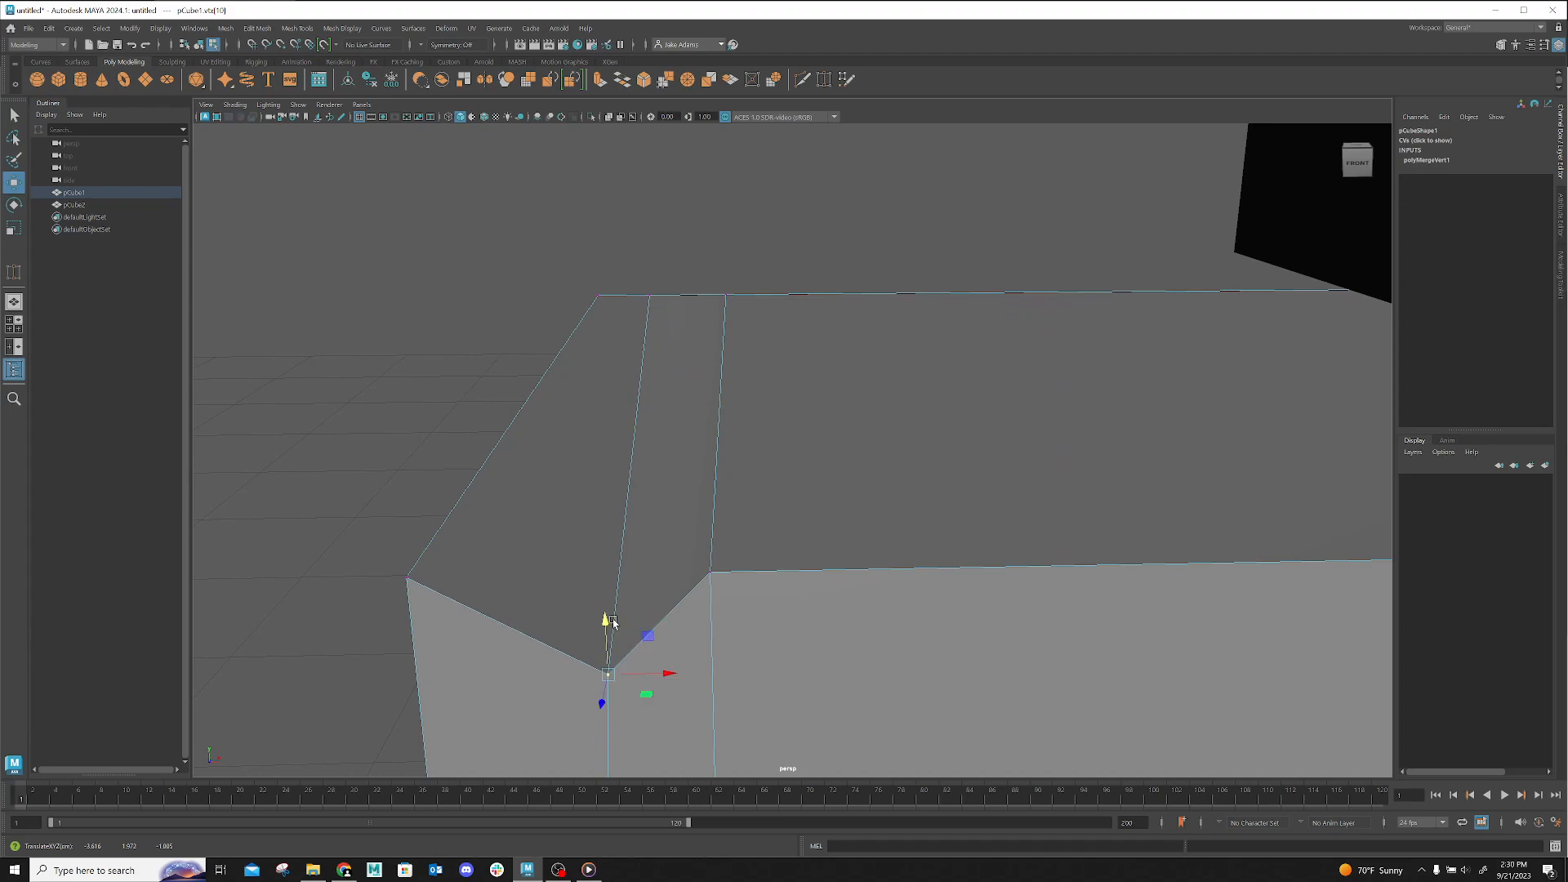
key("ctrl+z")
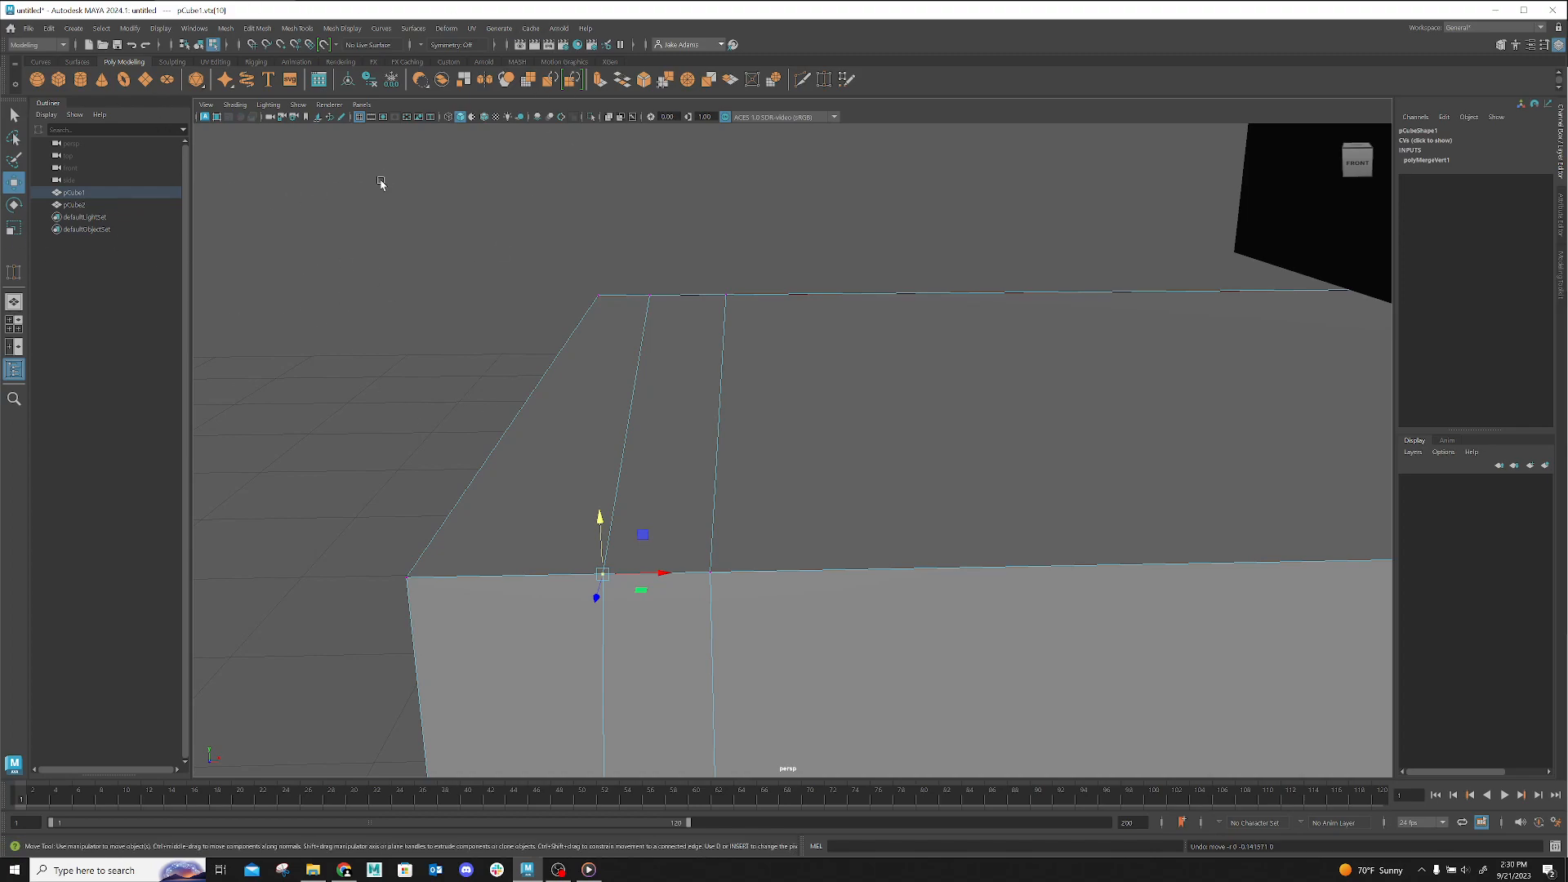
Turn on the Poly Count heads-up display and check the vertex count of a single corner vertex
left_click(160, 27)
mouse_move(190, 76)
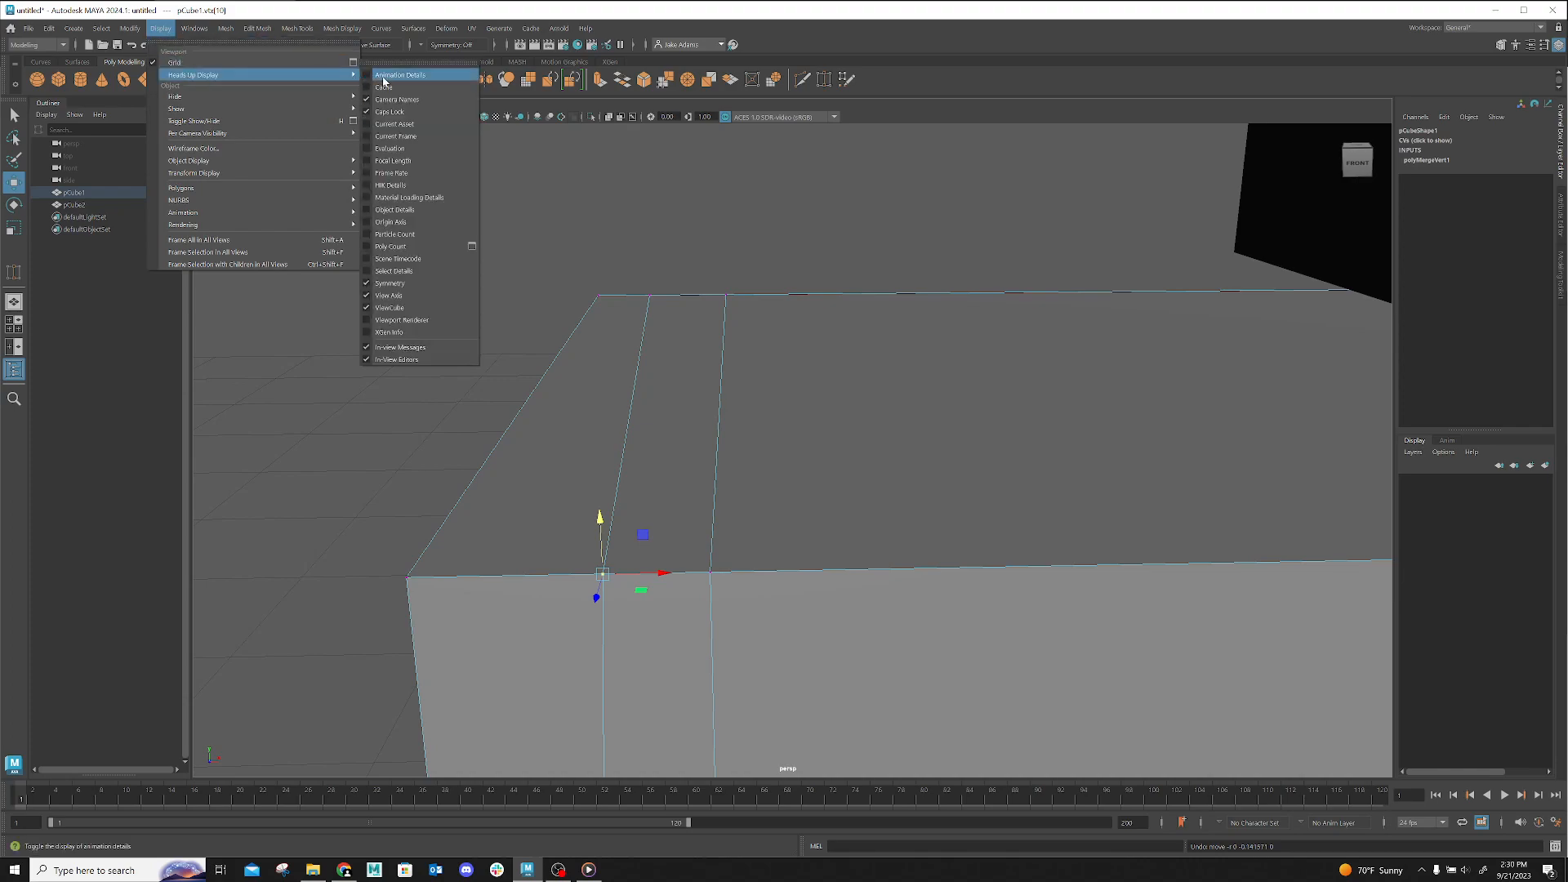
left_click(400, 248)
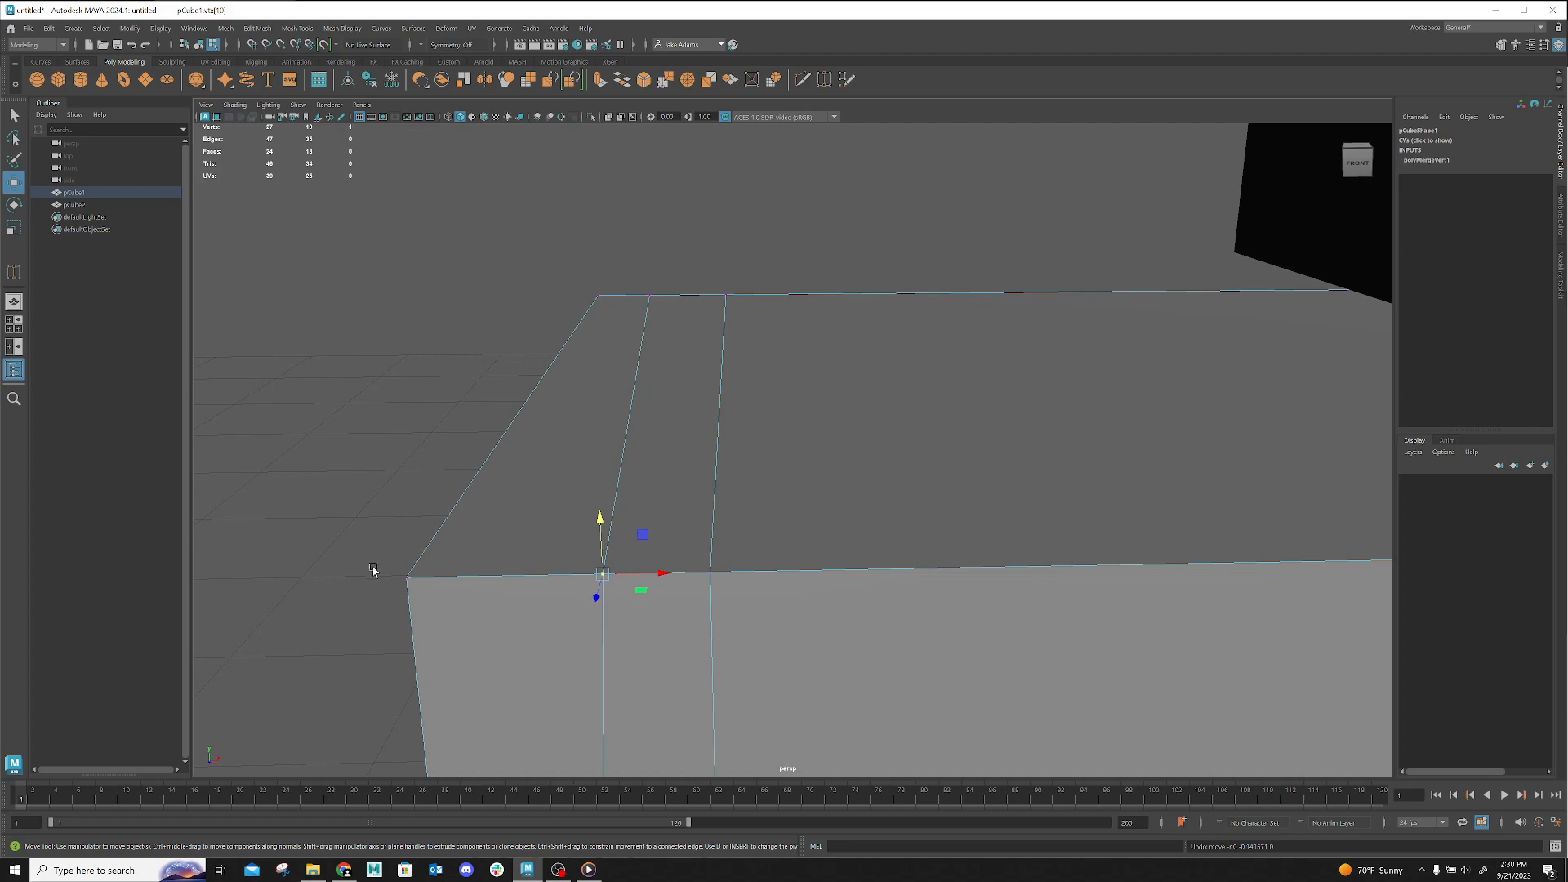
left_click_drag(337, 559, 458, 655)
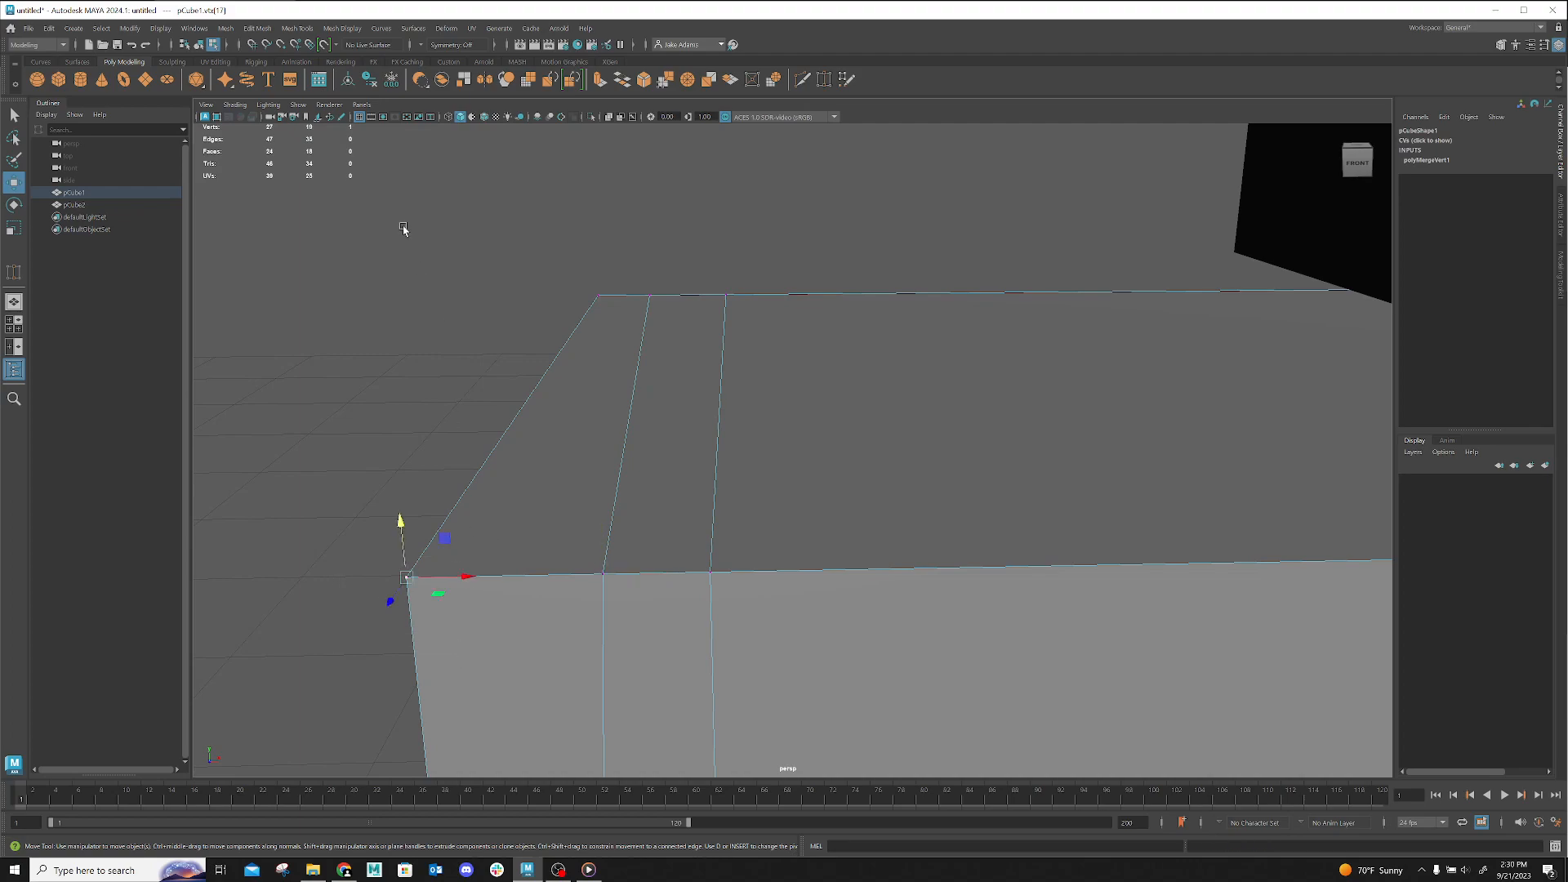
left_click(360, 136)
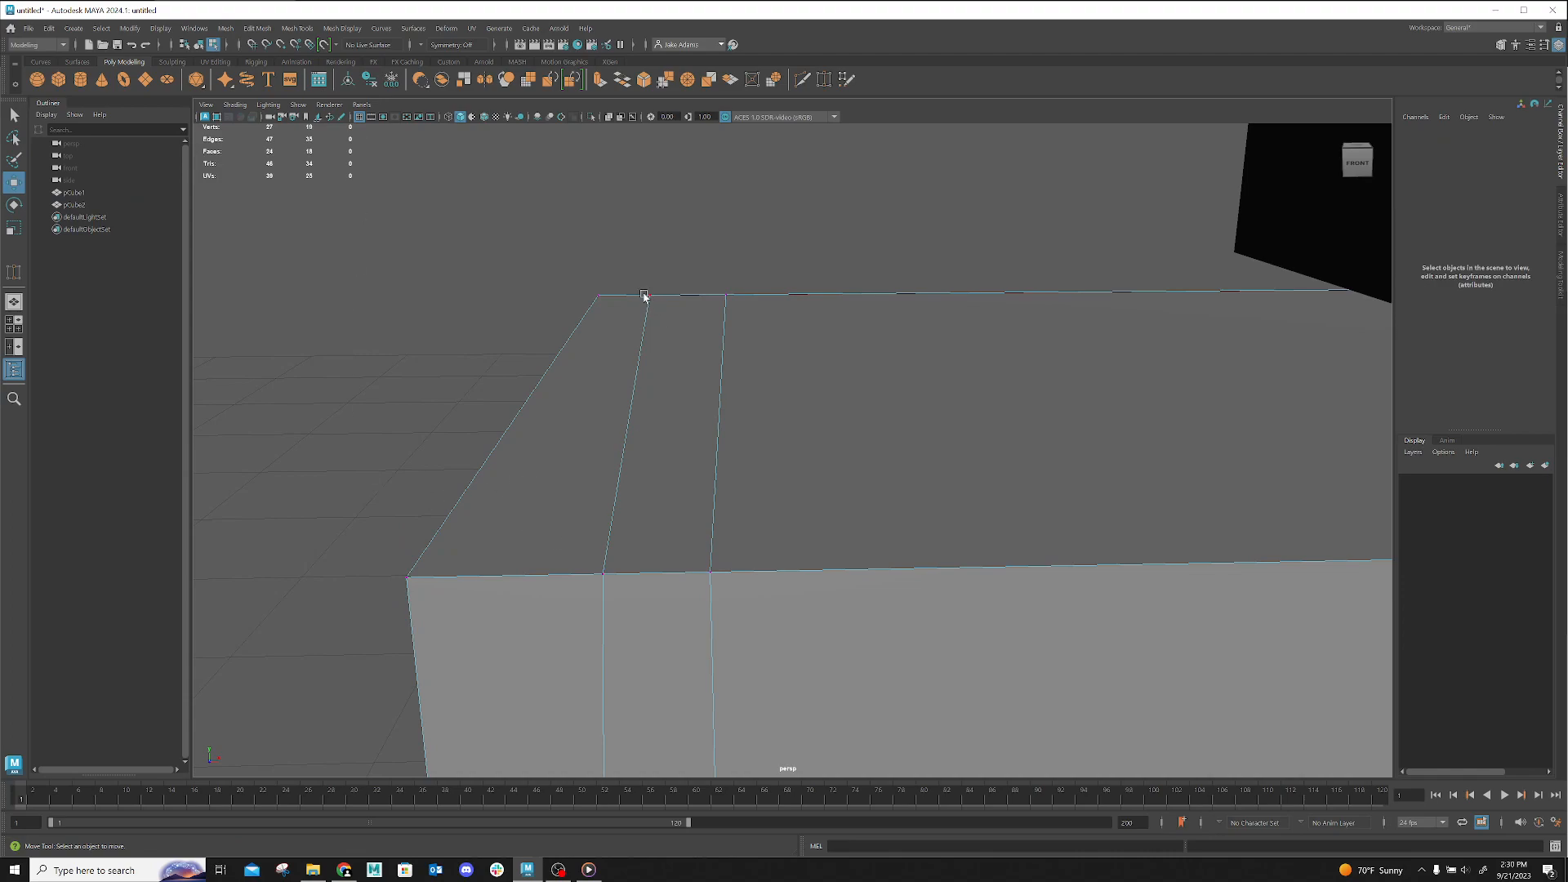
Select the overlapping vertices at the rear top end of the doubled edge and merge them with Merge to Center
left_click_drag(651, 291, 664, 297)
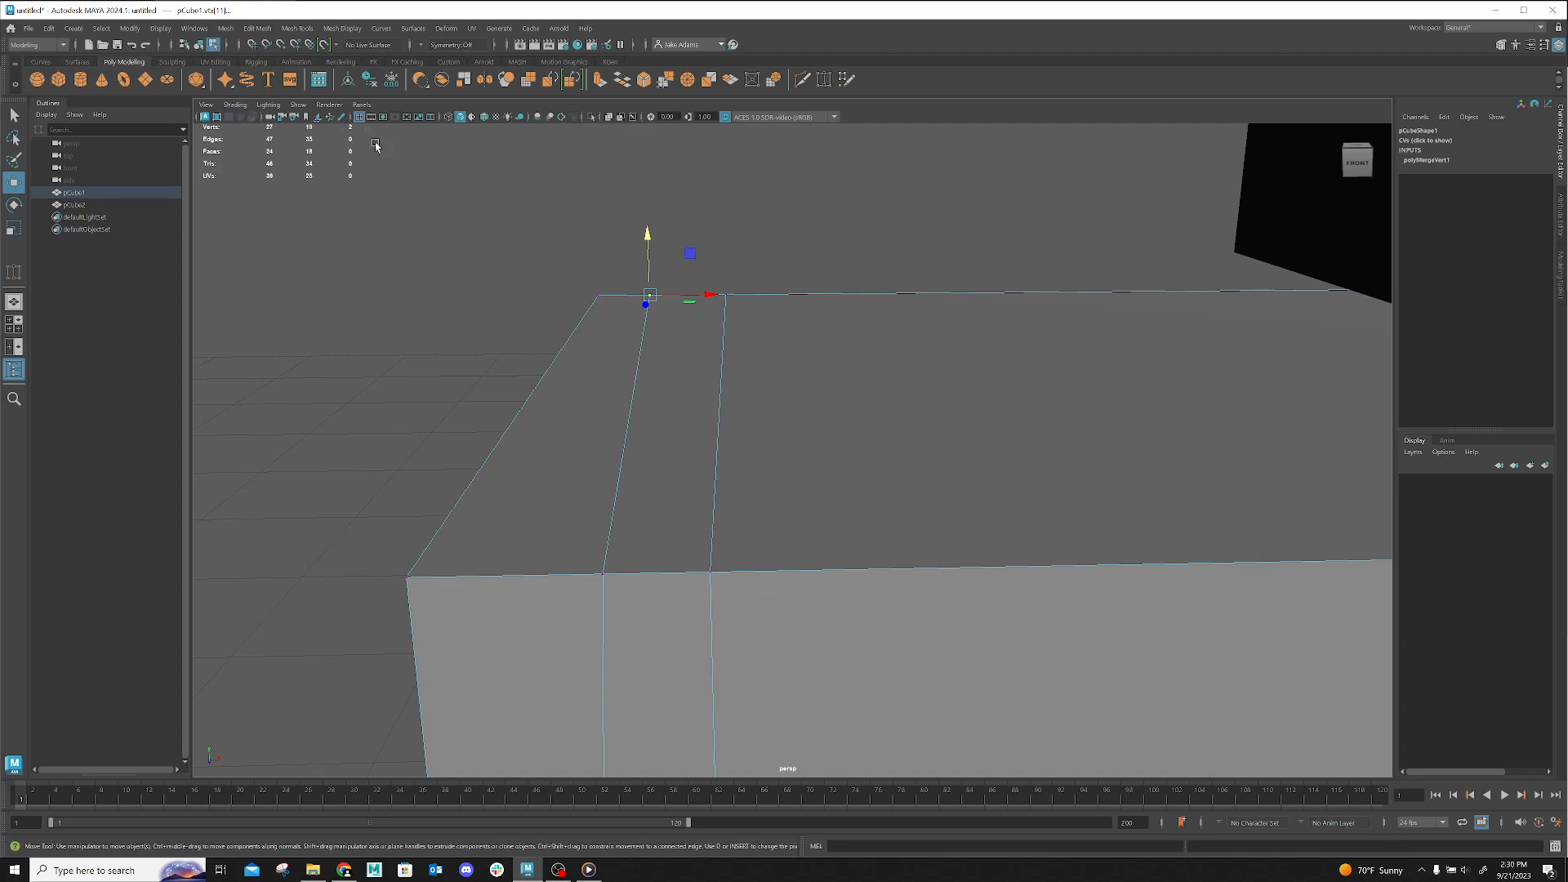
left_click_drag(605, 349, 730, 401, "alt")
middle_click_drag(730, 400, 641, 565, "alt")
left_click_drag(641, 565, 549, 542, "alt")
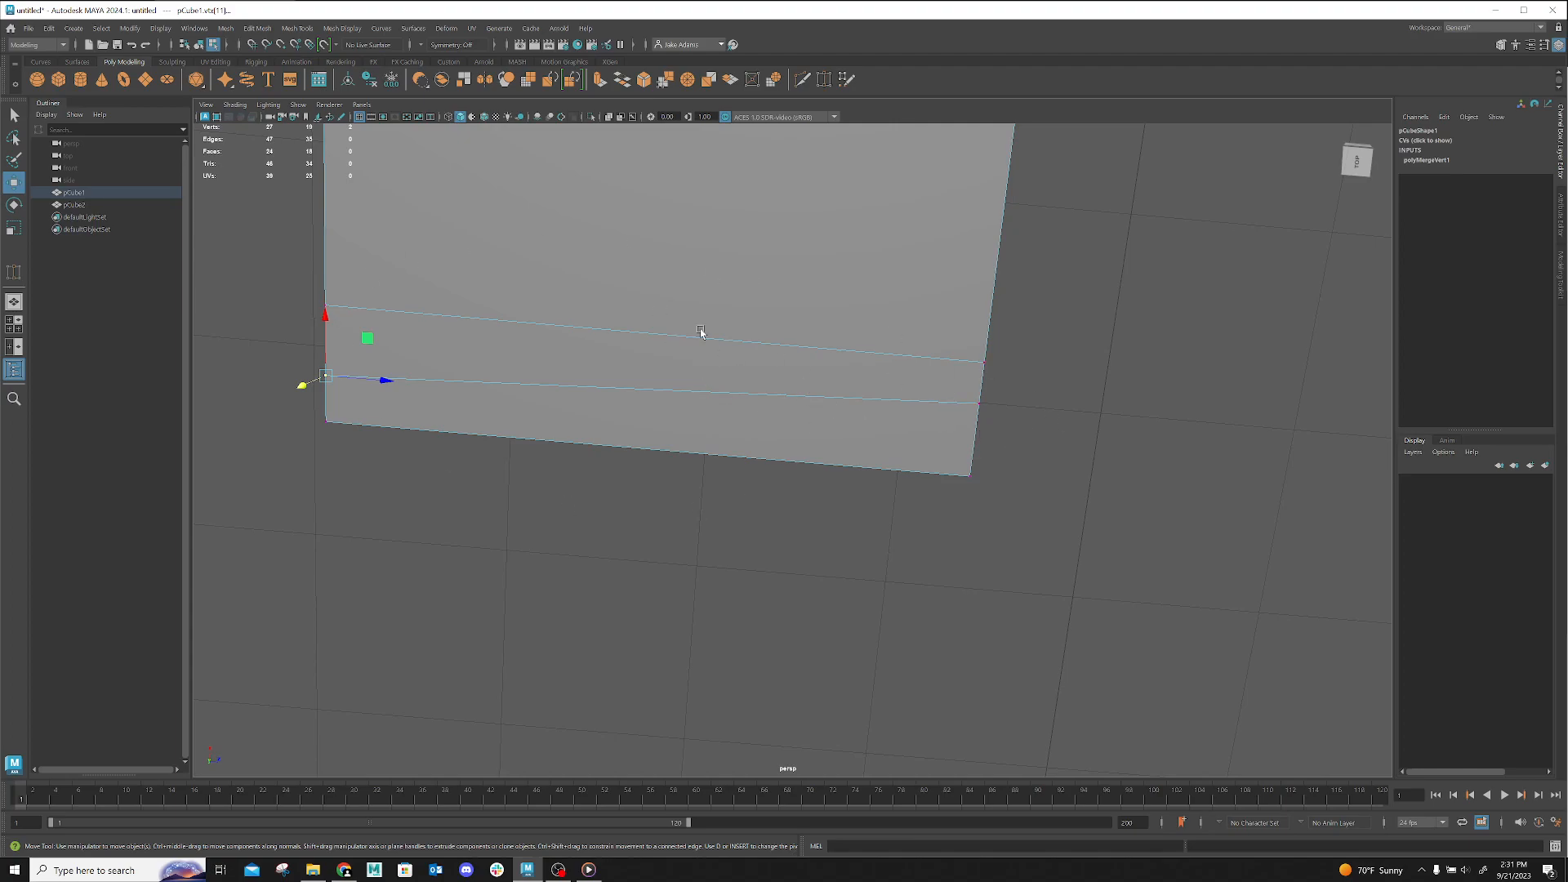
left_click_drag(657, 405, 434, 338, "alt")
right_click_drag(434, 338, 471, 392, "alt")
middle_click_drag(551, 633, 659, 428, "alt")
right_click_drag(592, 420, 778, 548, "alt")
left_click_drag(788, 557, 761, 564, "alt")
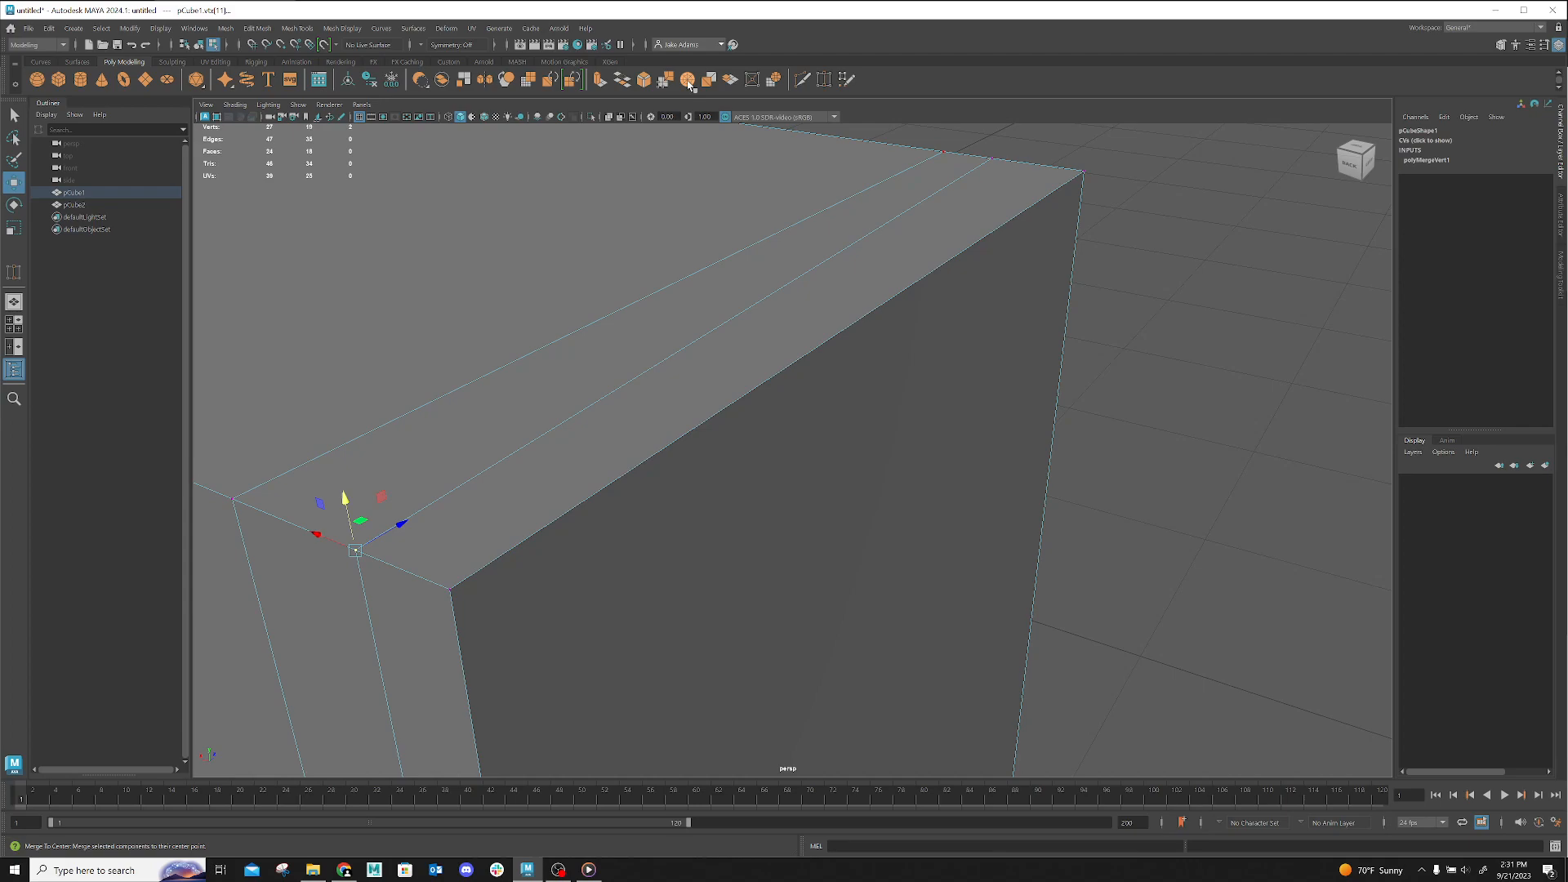
left_click(688, 81)
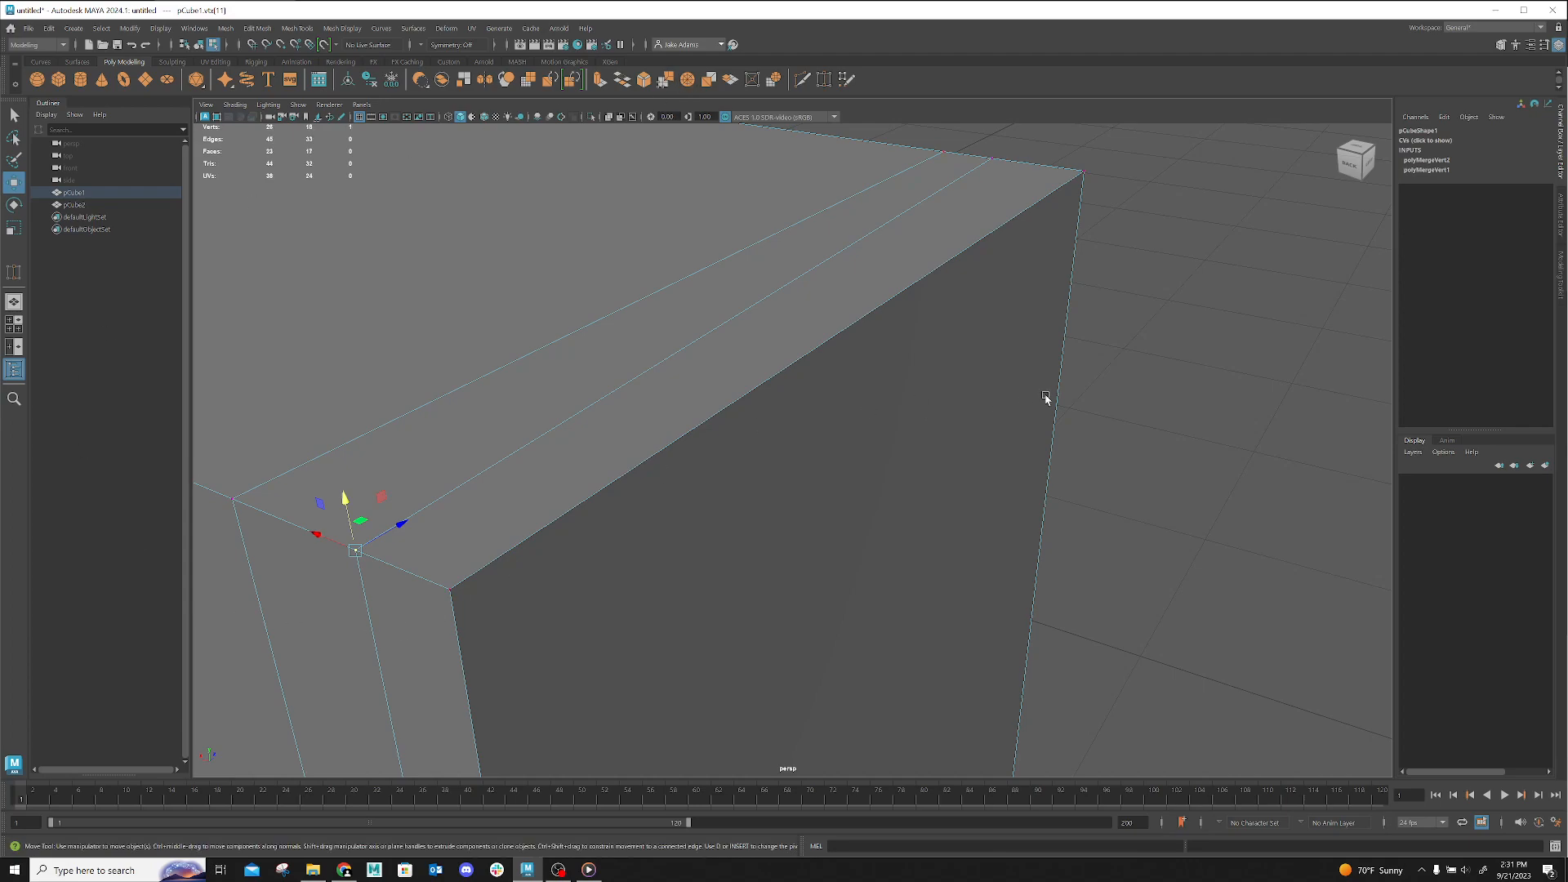
Reselect the merged rear top vertex and pull it down to check that the edges move as one
left_click(983, 433)
left_click(369, 550)
left_click_drag(350, 500, 402, 662)
left_click_drag(525, 647, 553, 637, "alt")
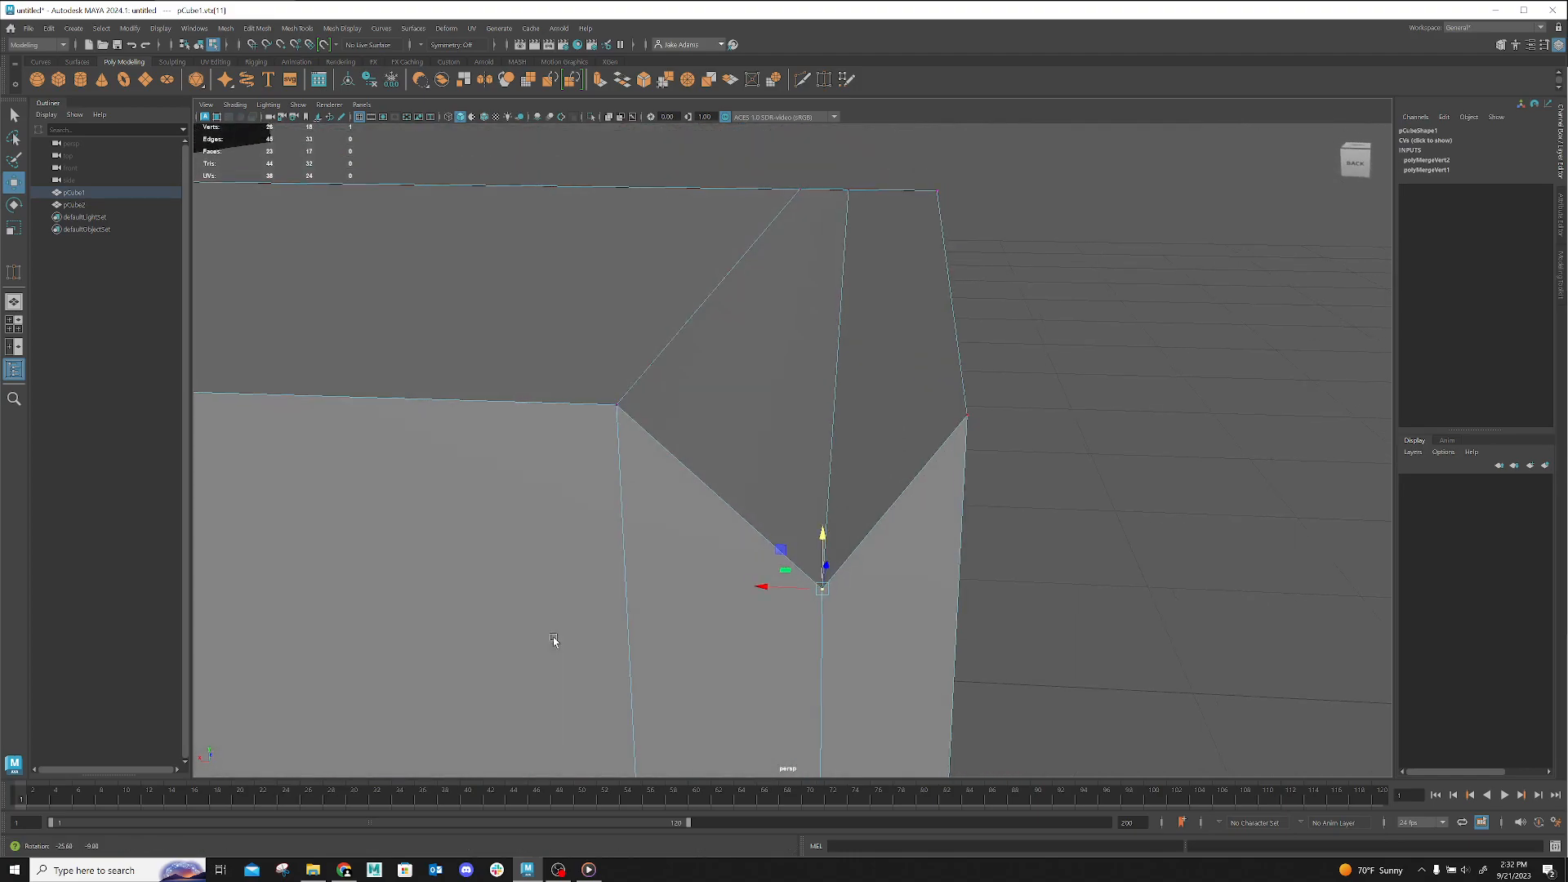
Select one of the doubled vertices at the rear bottom end of the edge loop and pull it upward
middle_click_drag(828, 693, 814, 490, "alt")
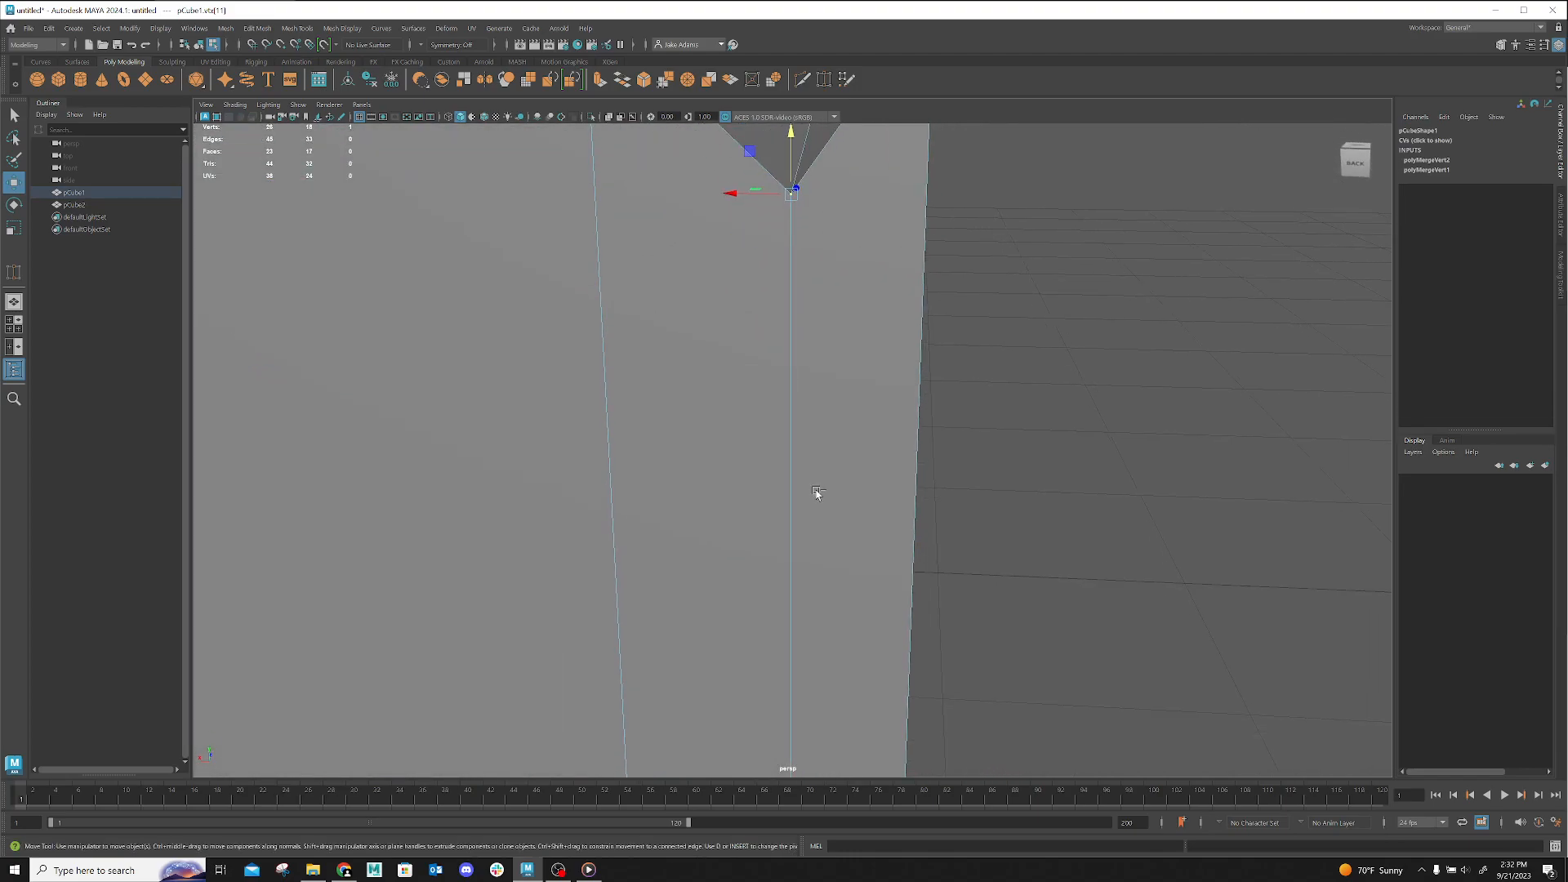
scroll(837, 572, "down", 2)
middle_click_drag(780, 637, 781, 242, "alt")
right_click_drag(718, 378, 920, 451, "alt")
left_click(783, 597)
left_click_drag(789, 448, 789, 449)
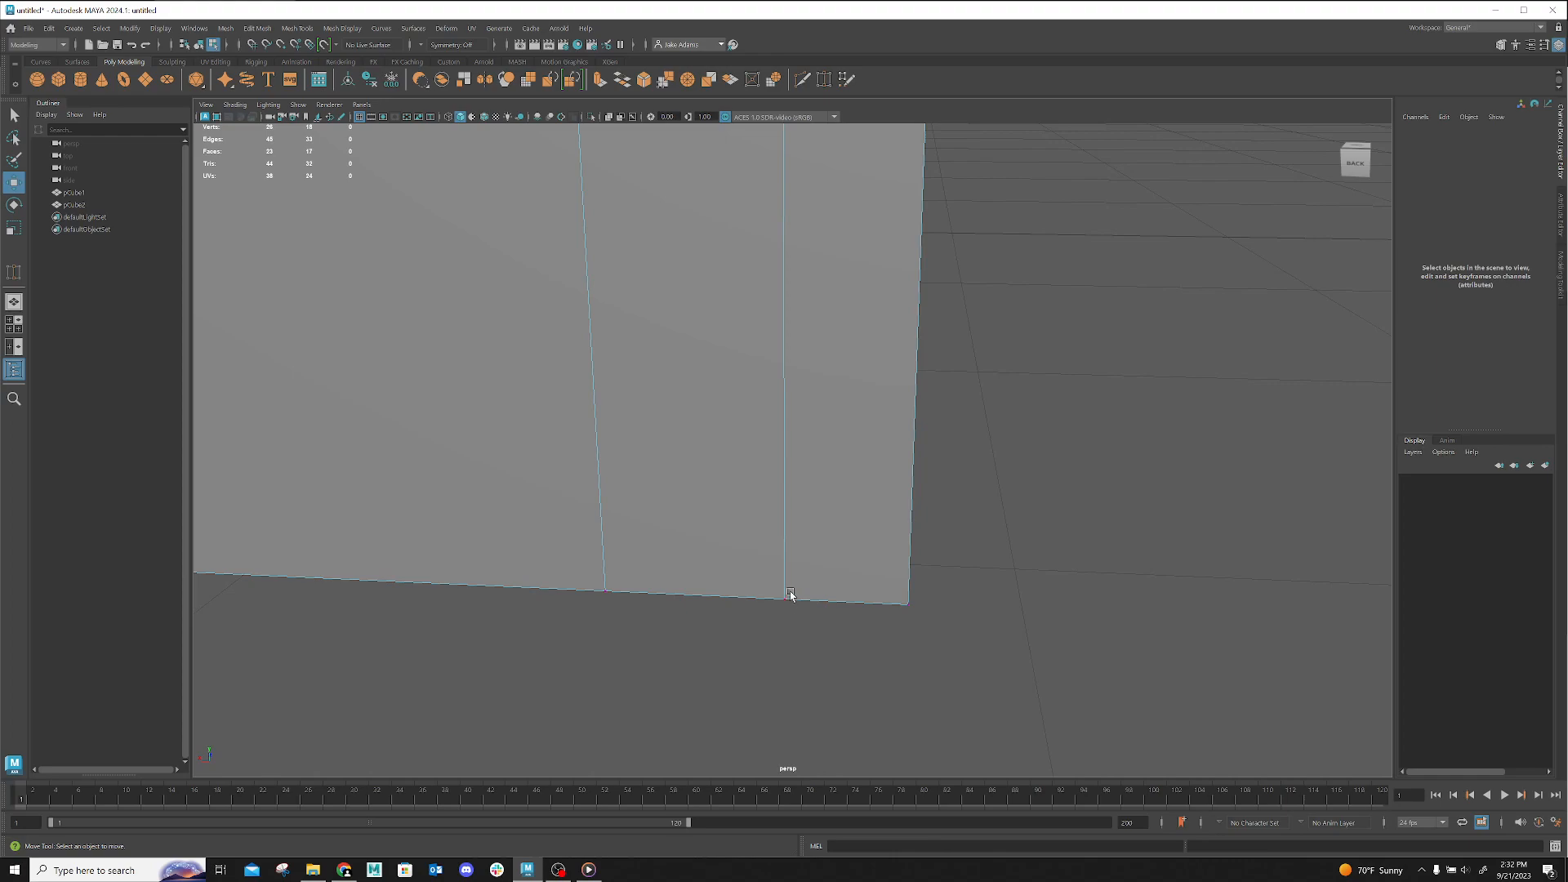
left_click(788, 595)
left_click_drag(786, 563, 843, 493)
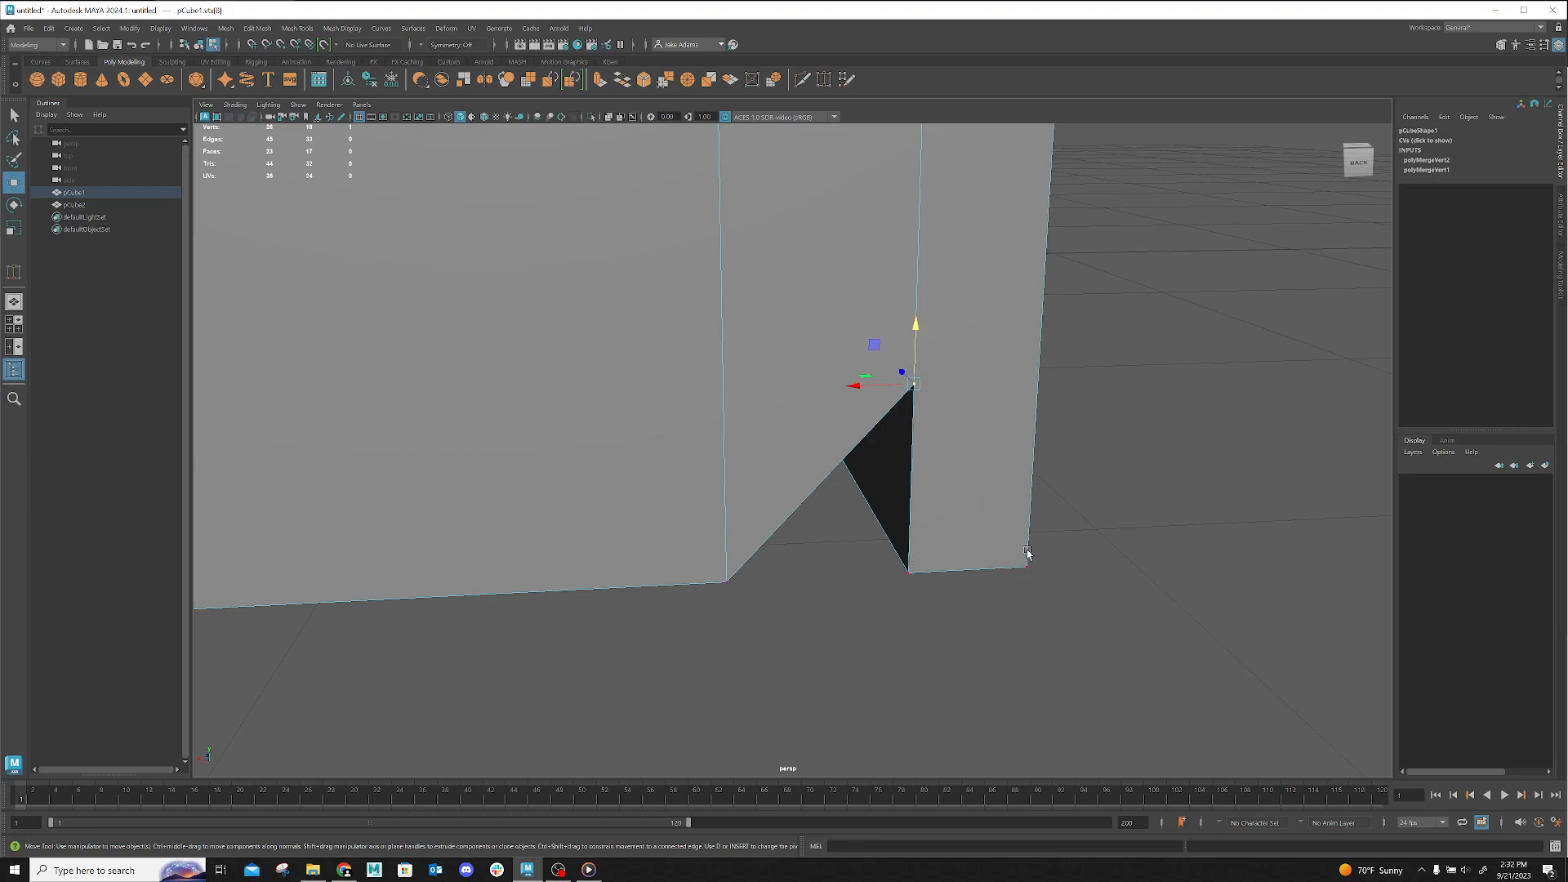
Lower the pulled bottom vertex partway, shift it sideways to expose the overlapping geometry, and undo the sideways move
left_click_drag(915, 325, 910, 431)
left_click_drag(853, 490, 785, 491)
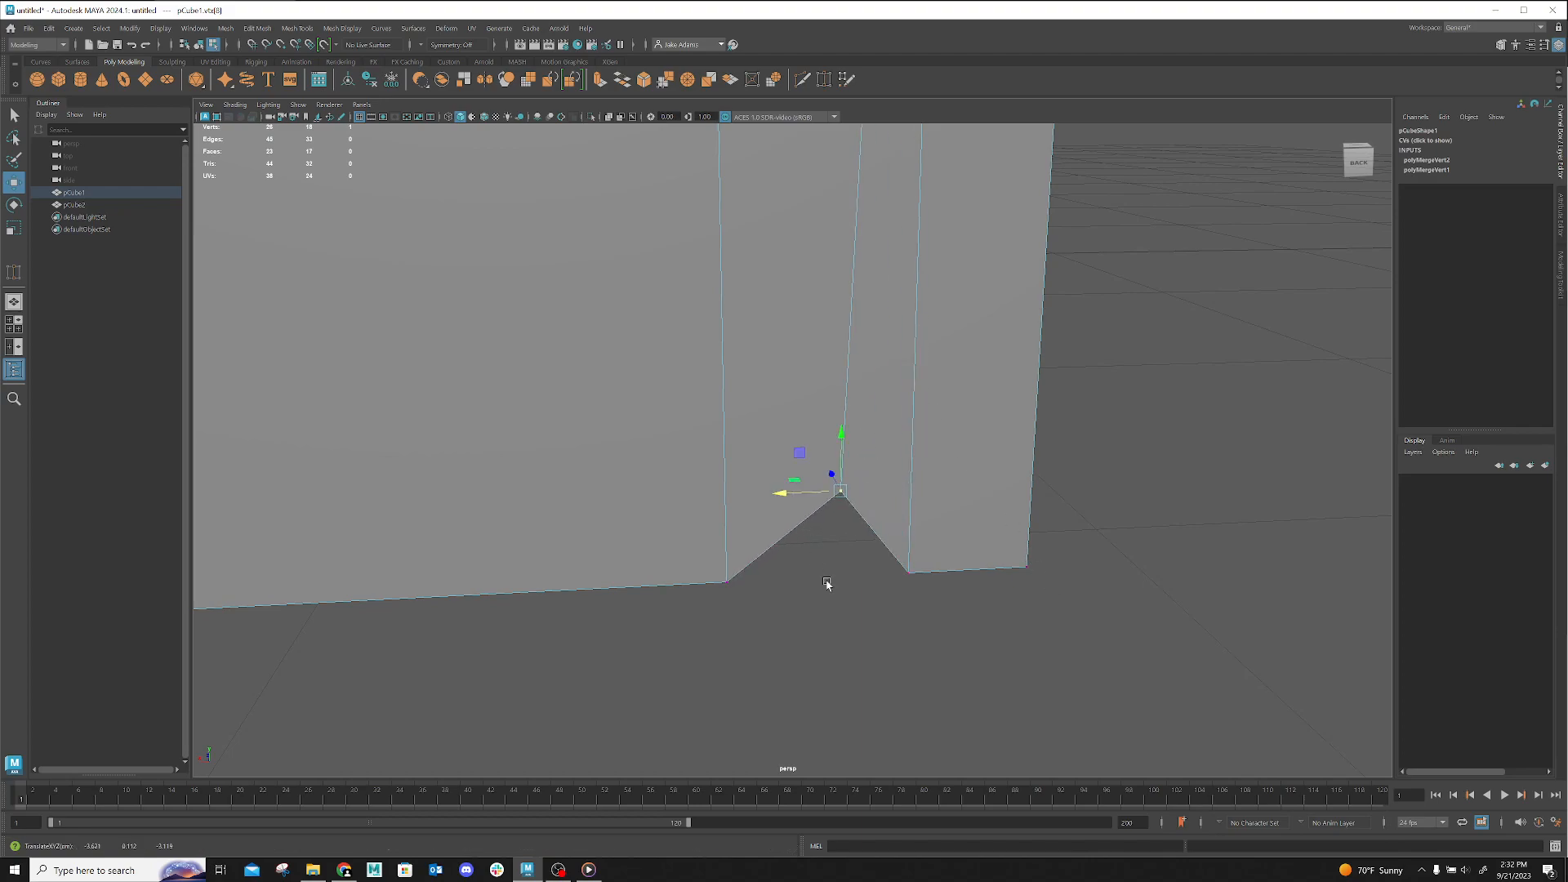
left_click_drag(883, 604, 871, 599, "alt")
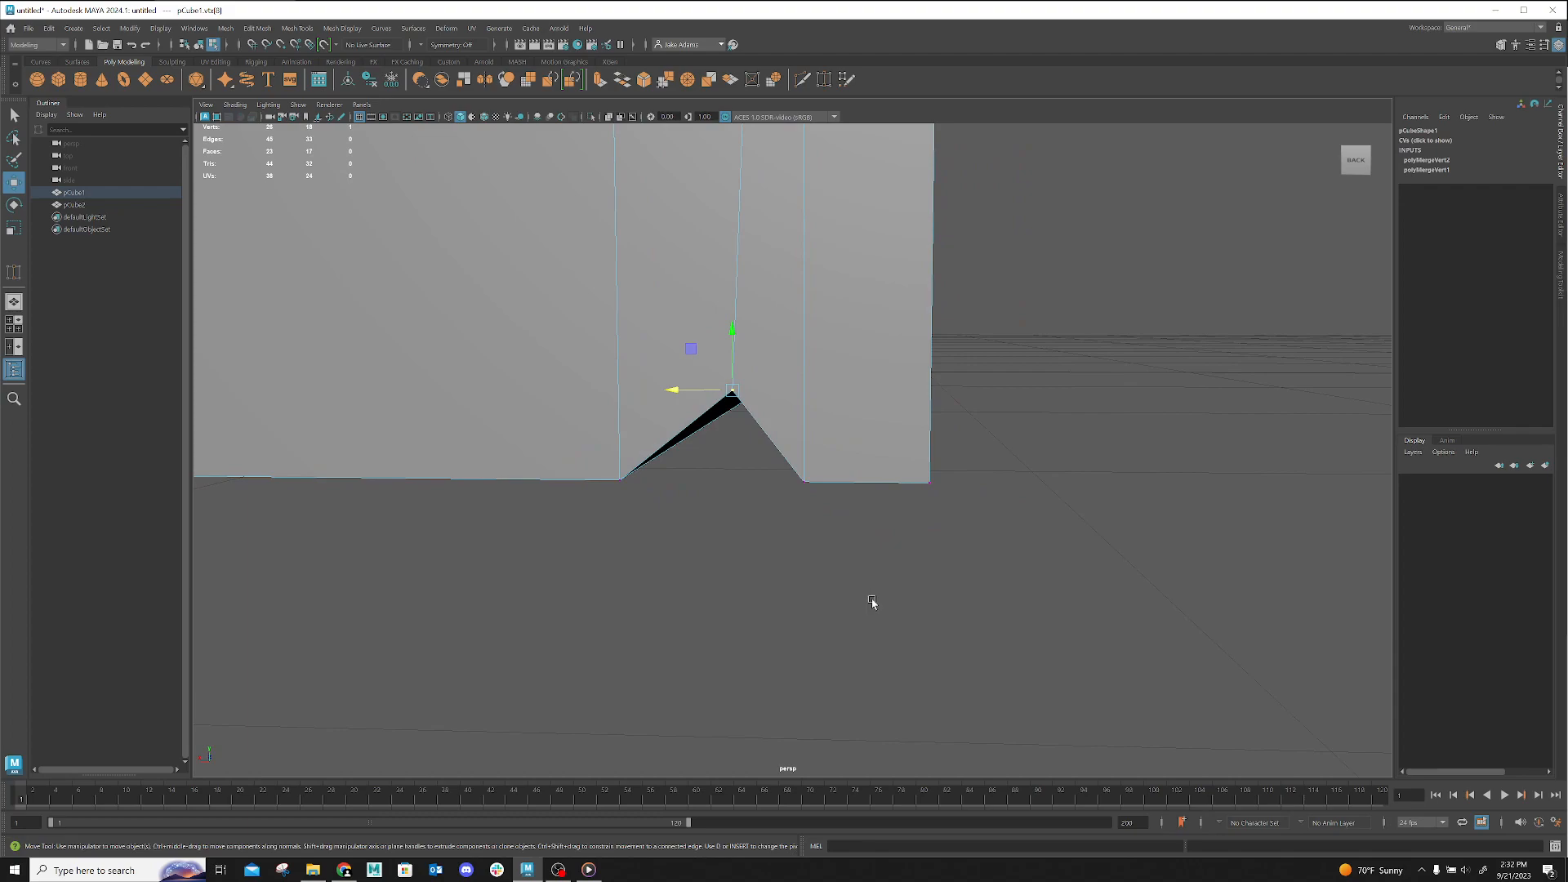
key("ctrl+z")
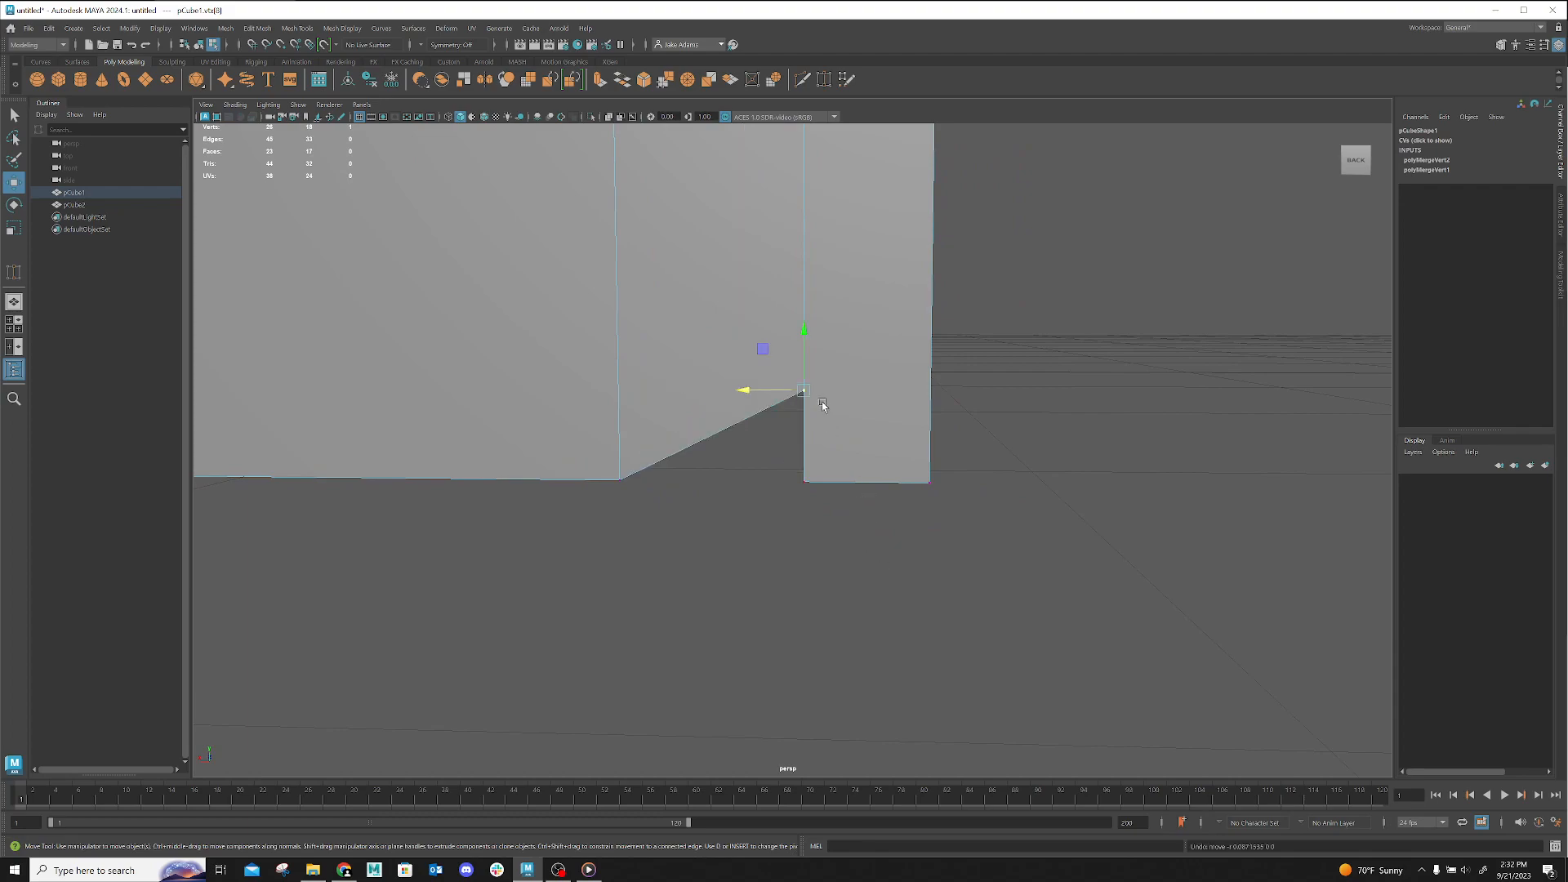
Snap the pulled vertex back onto its duplicate at the bottom edge and apply Merge to Center
left_click_drag(810, 343, 805, 395)
key("v")
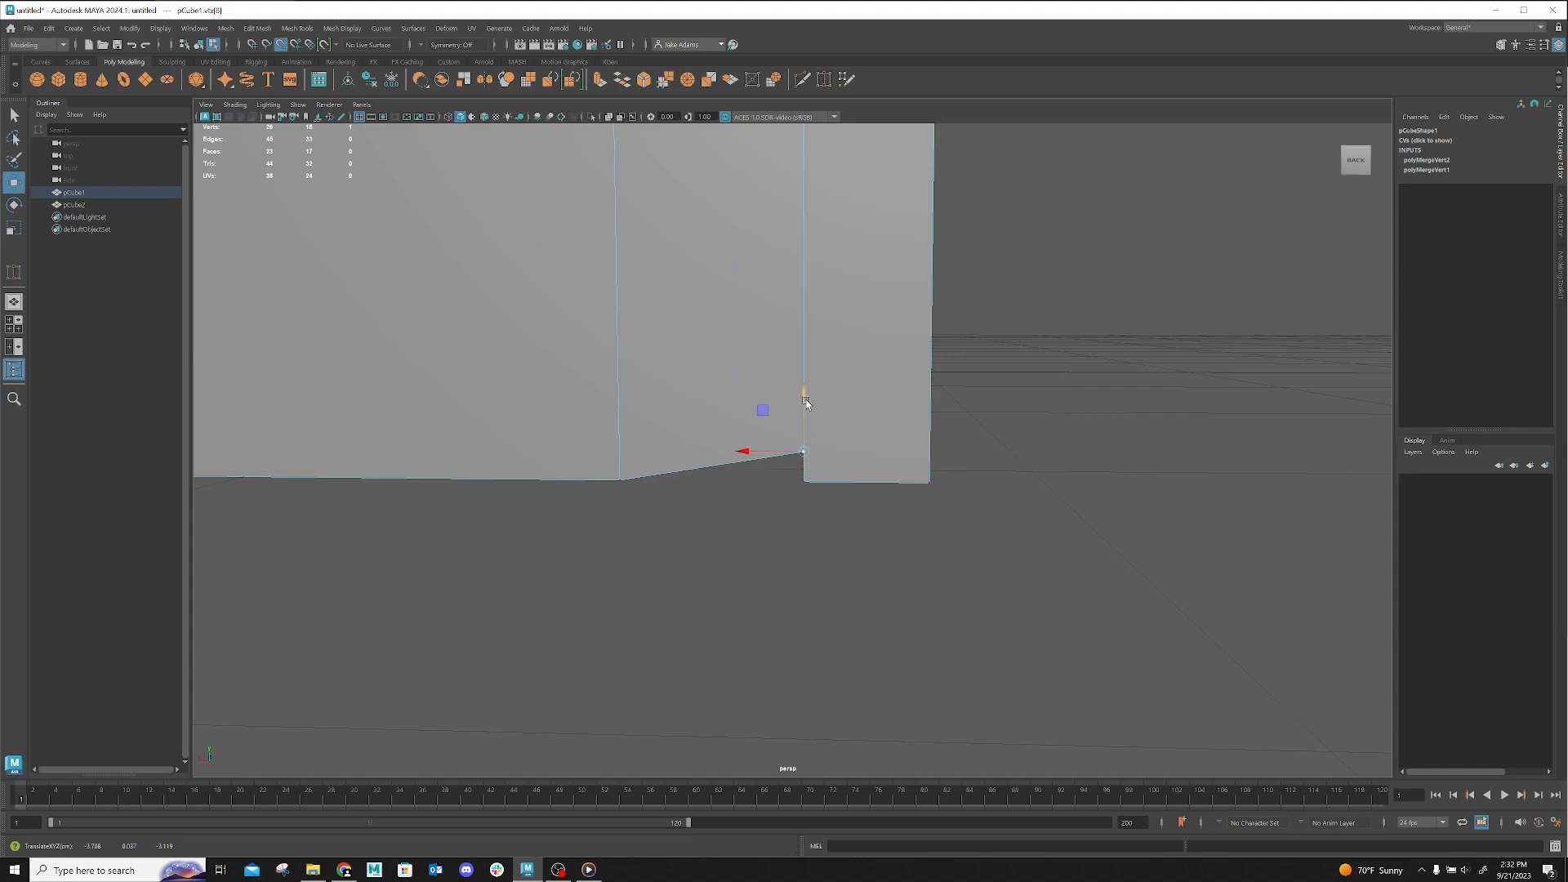
left_click_drag(797, 451, 803, 480)
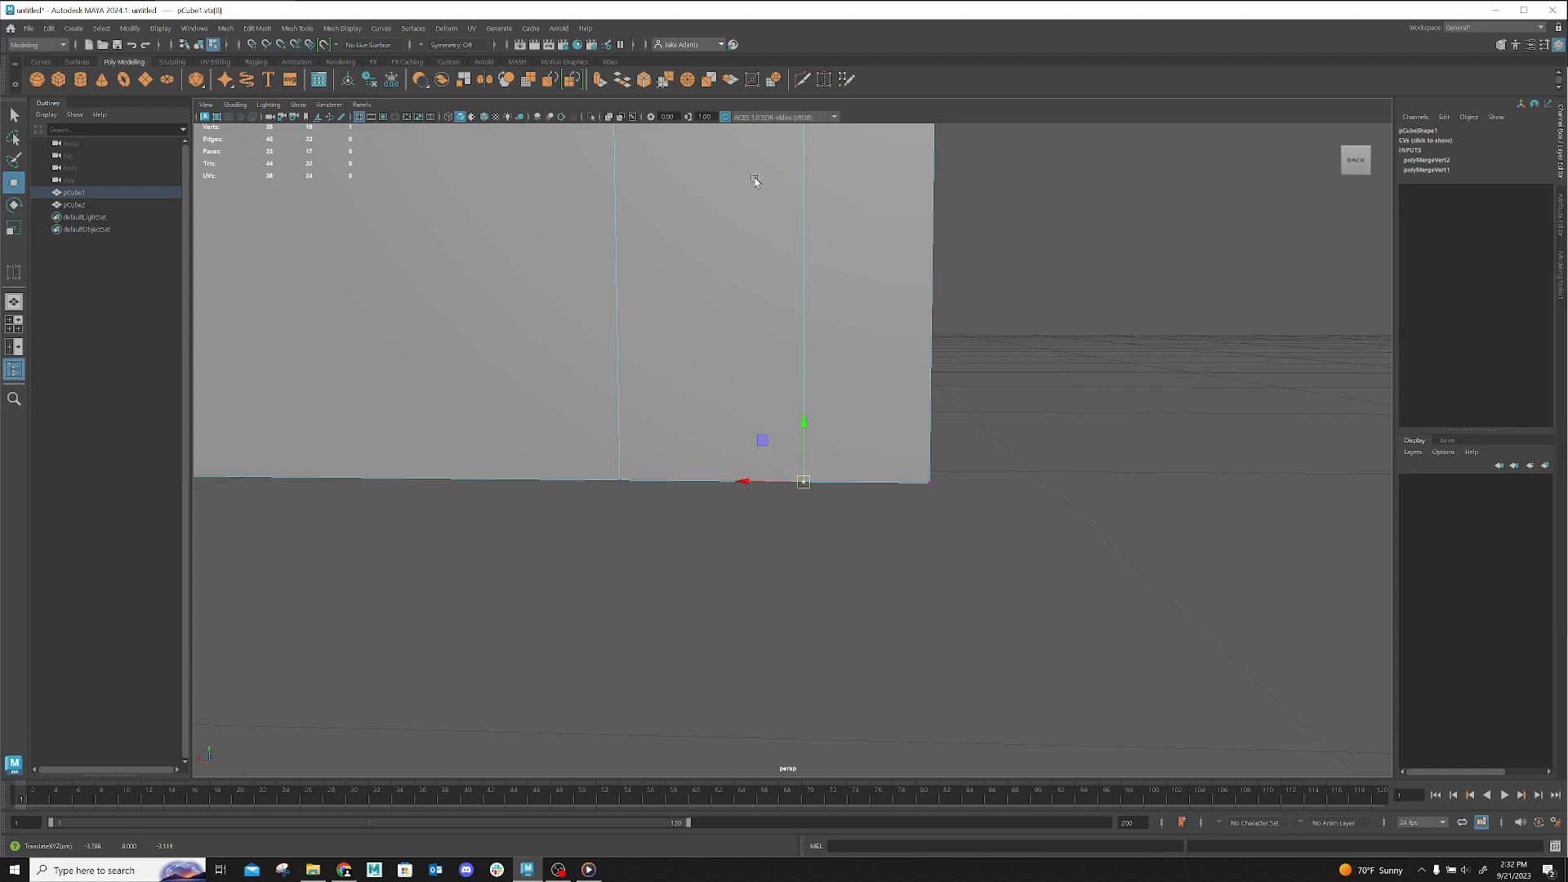
left_click(687, 81)
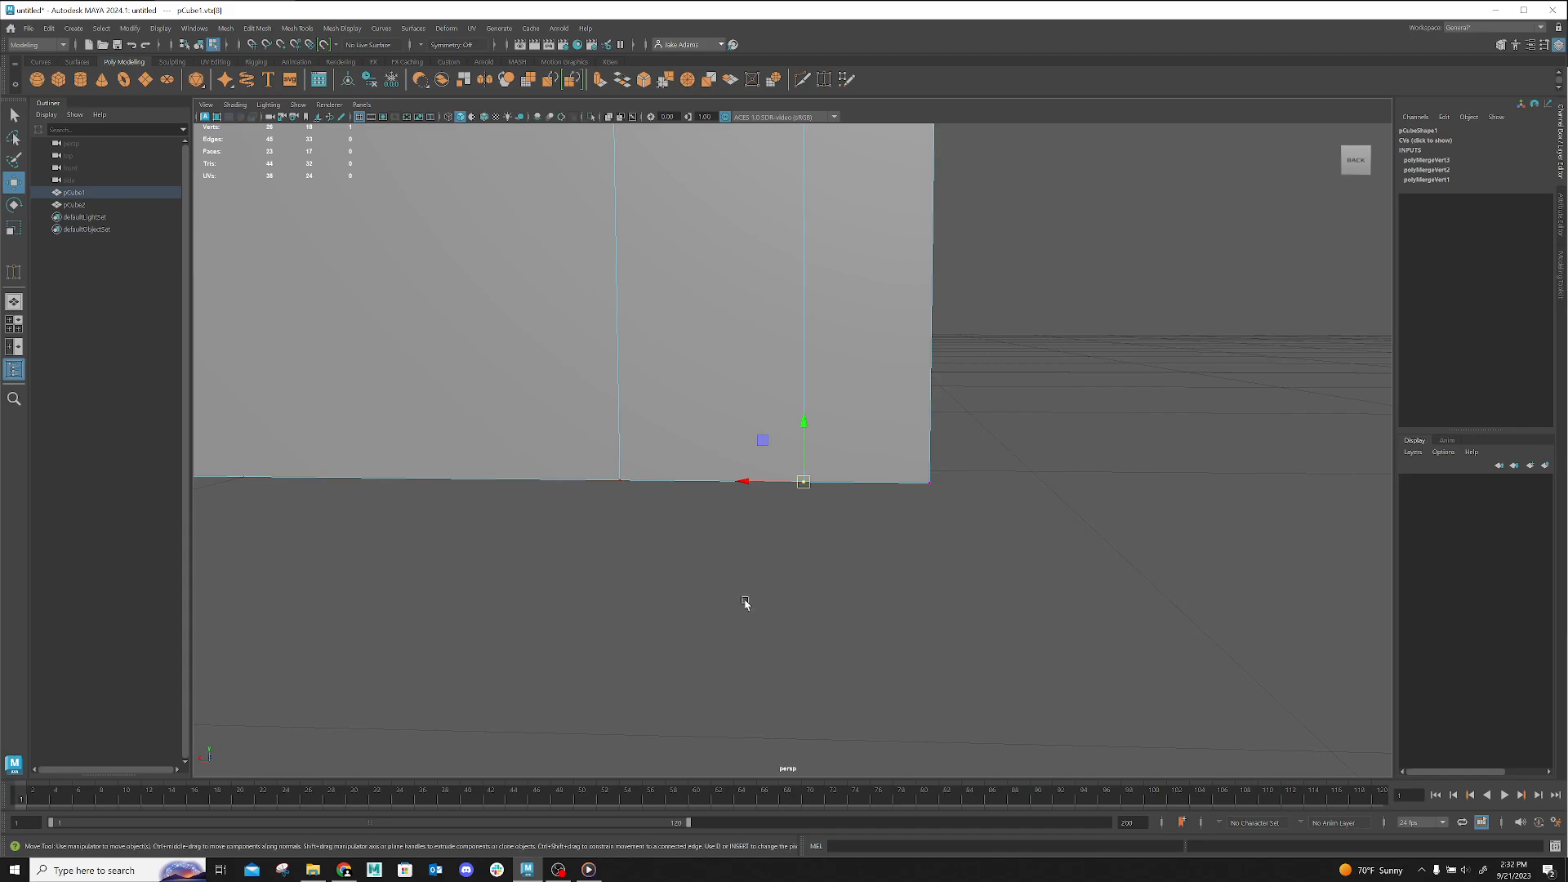
left_click(784, 608)
left_click_drag(847, 620, 774, 584, "alt")
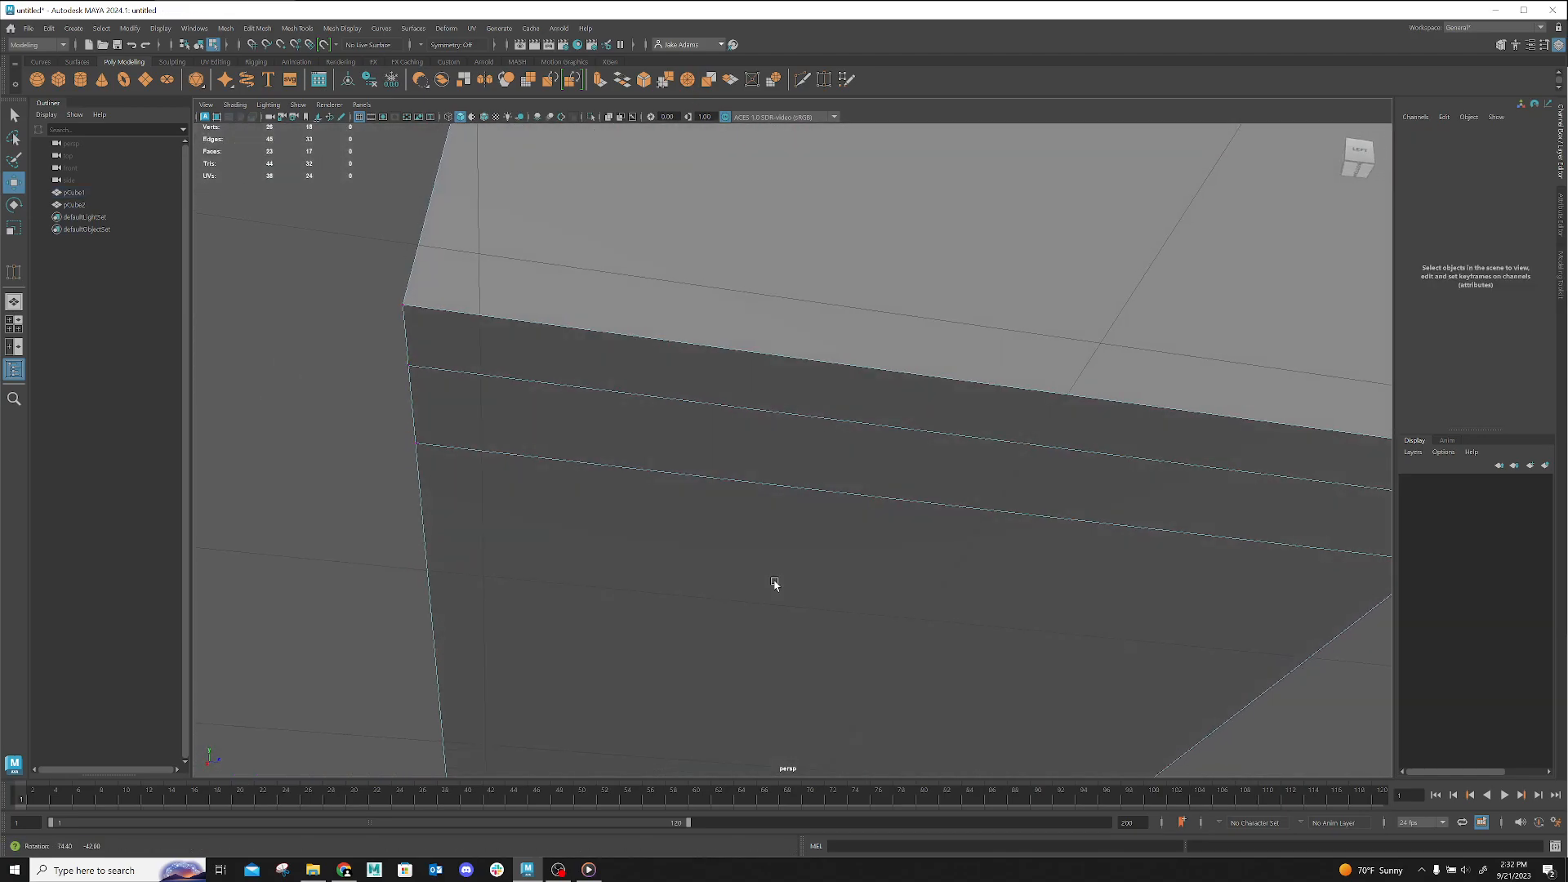
Select the remaining doubled vertices at the bottom end of the lower cube's edge loop and merge them
scroll(819, 581, "down", 1)
middle_click_drag(819, 581, 443, 532, "alt")
left_click_drag(1068, 484, 1008, 447)
left_click_drag(1081, 514, 988, 380, "alt")
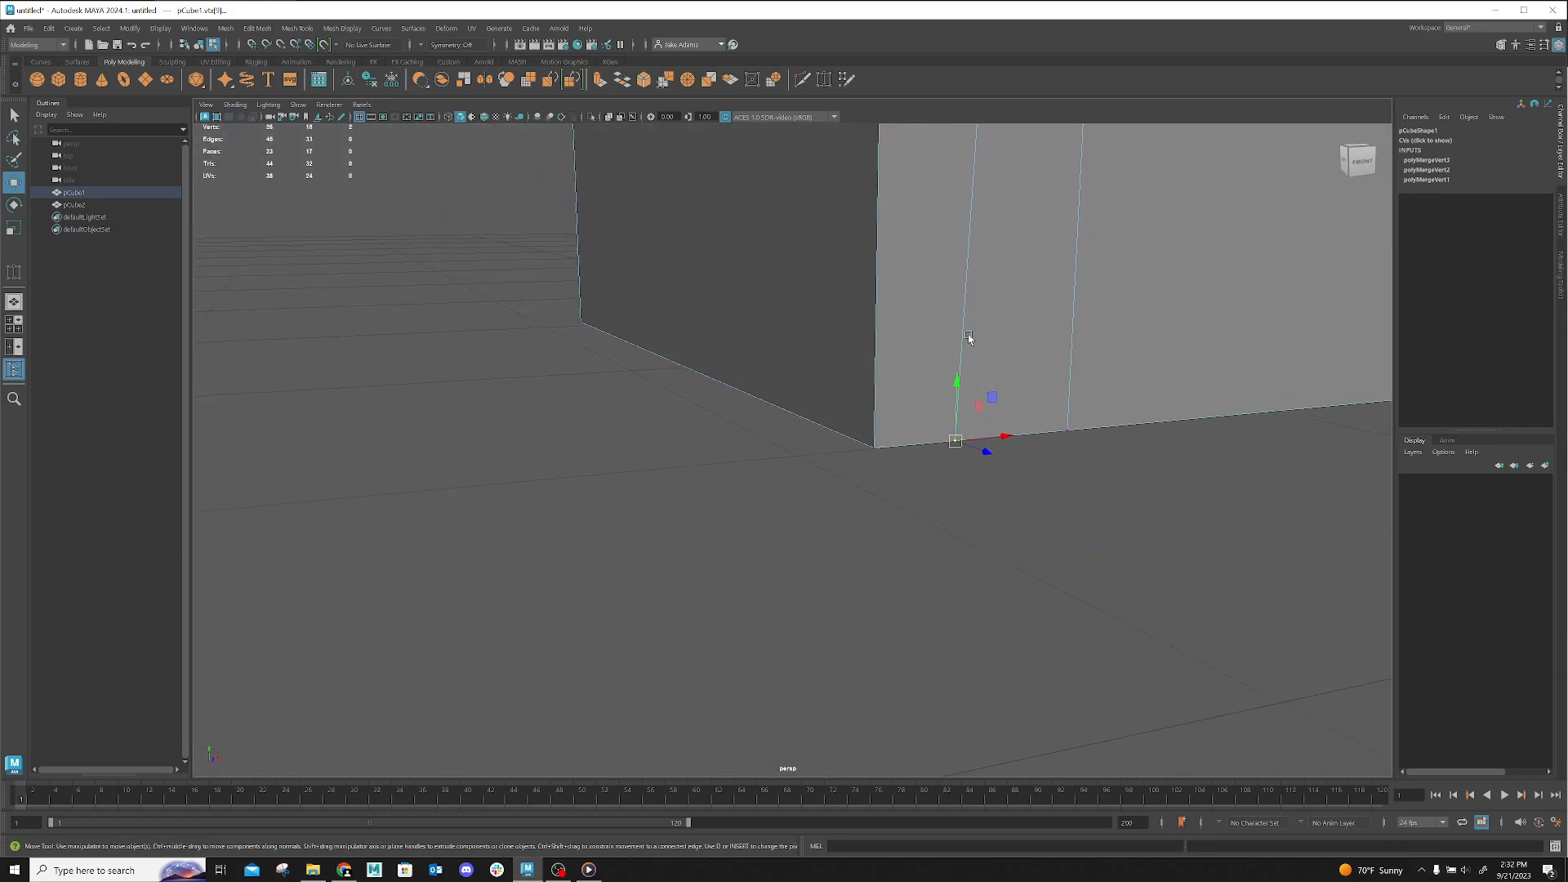
key("Delete")
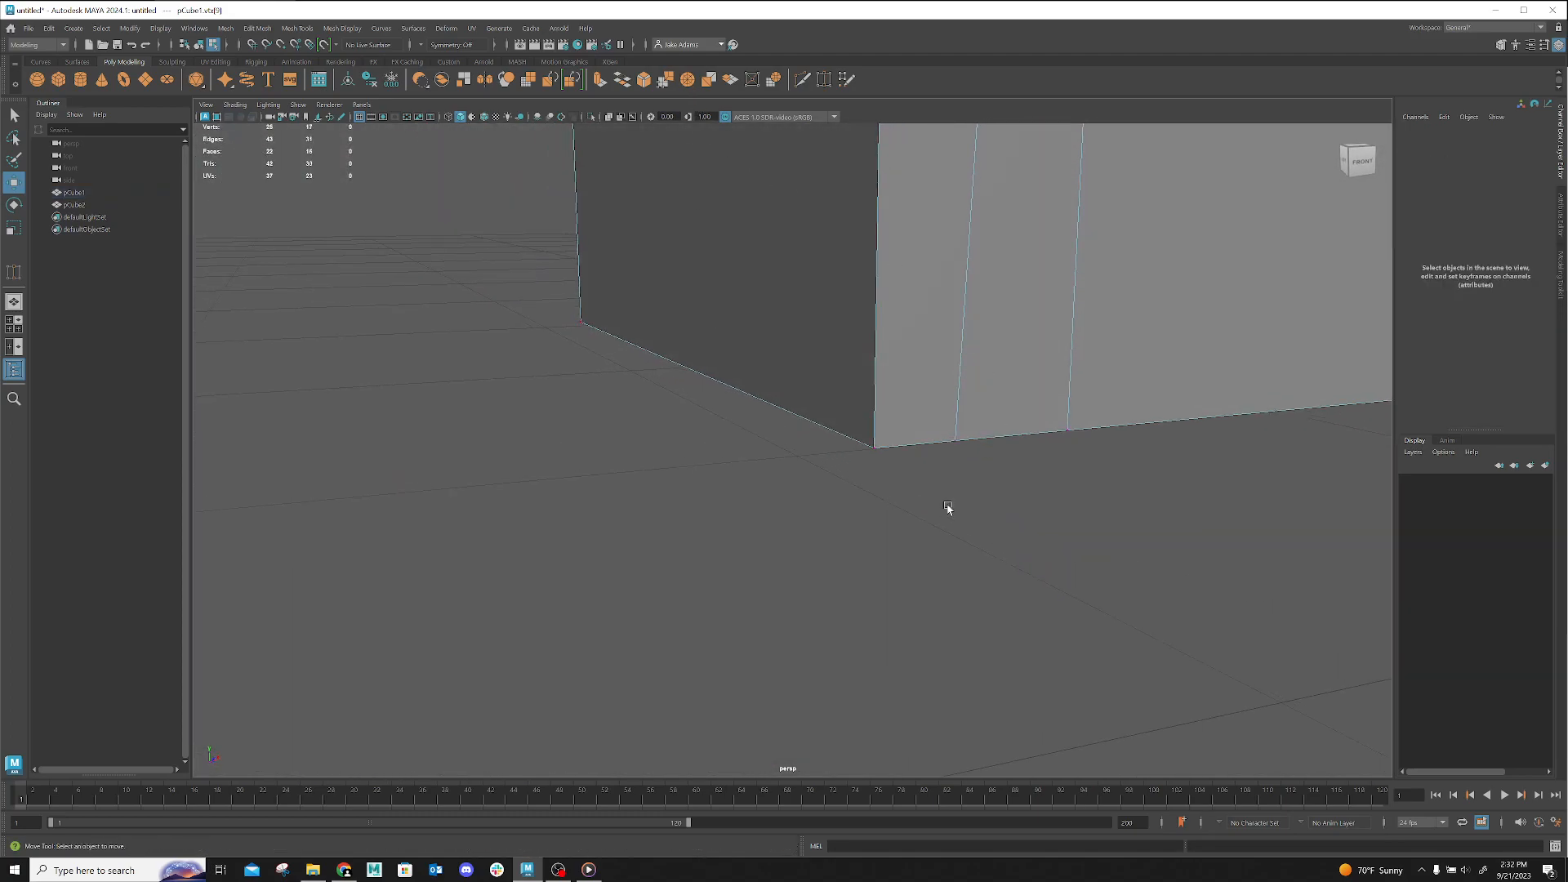
Leave component editing on the repaired cube and select the upper cube, pCube2, in object mode
right_click_drag(1061, 571, 425, 523, "alt")
left_click_drag(938, 521, 1095, 552, "alt")
right_click_drag(747, 388, 742, 417)
left_click_drag(647, 421, 763, 620, "alt")
right_click_drag(681, 455, 735, 434)
left_click(520, 293)
middle_click_drag(521, 294, 700, 571, "alt")
scroll(789, 577, "down", 2)
scroll(789, 577, "down", 2)
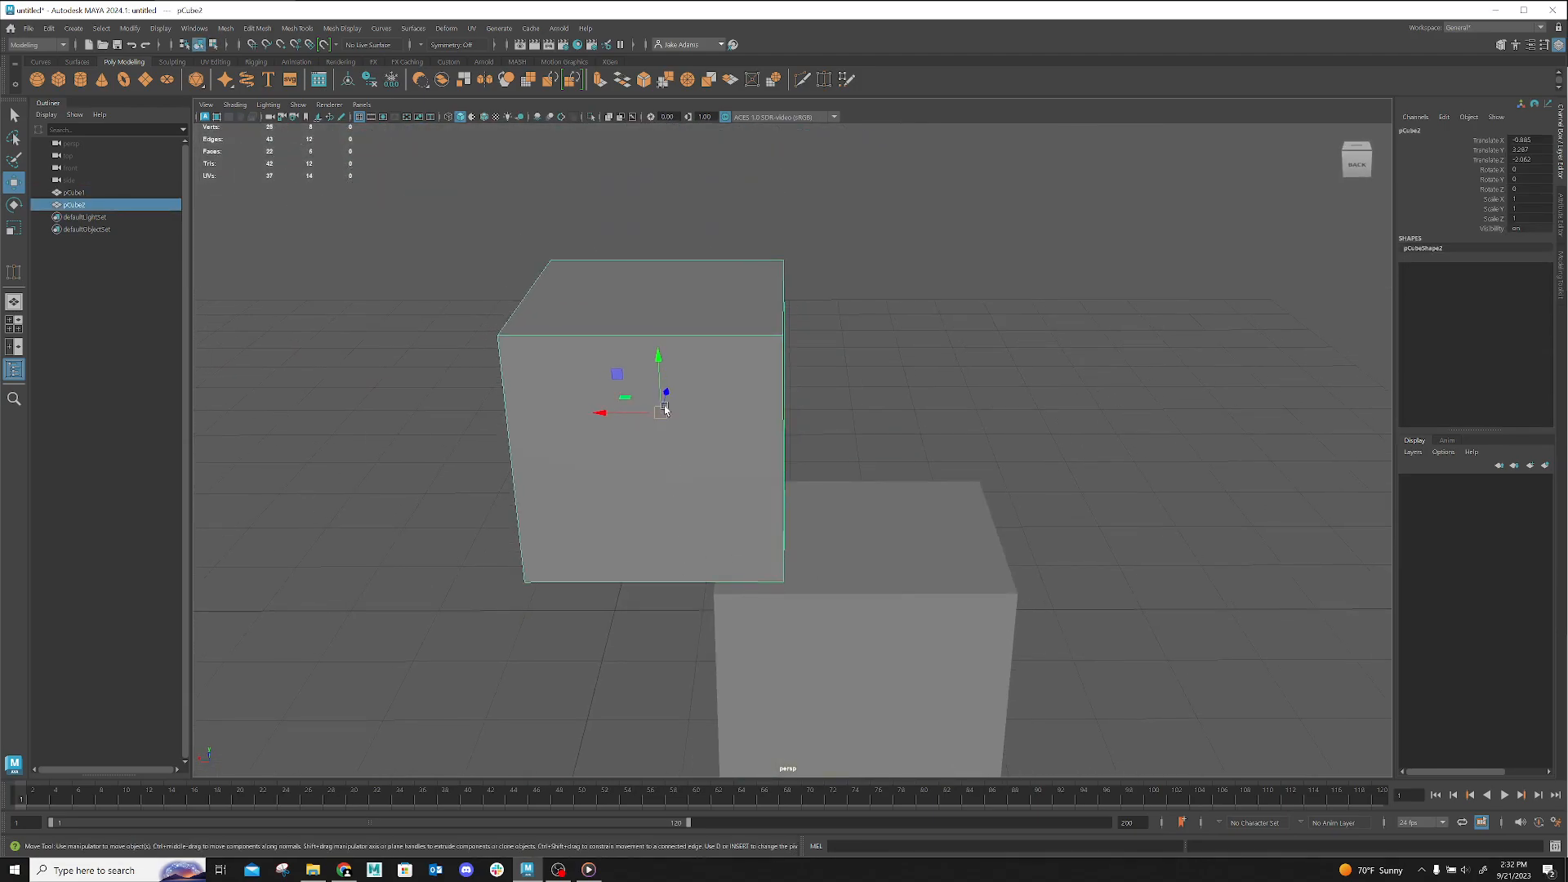
Move the upper cube up and sideways to a Translate Y of about 3.2, clear of the lower cube
mouse_move(654, 361)
left_mouse_down()
mouse_move(650, 294)
mouse_move(656, 369)
mouse_move(655, 353)
left_mouse_up()
left_click_drag(621, 412, 919, 588)
left_click_drag(997, 395, 1081, 423)
left_click_drag(970, 525, 1221, 500, "alt")
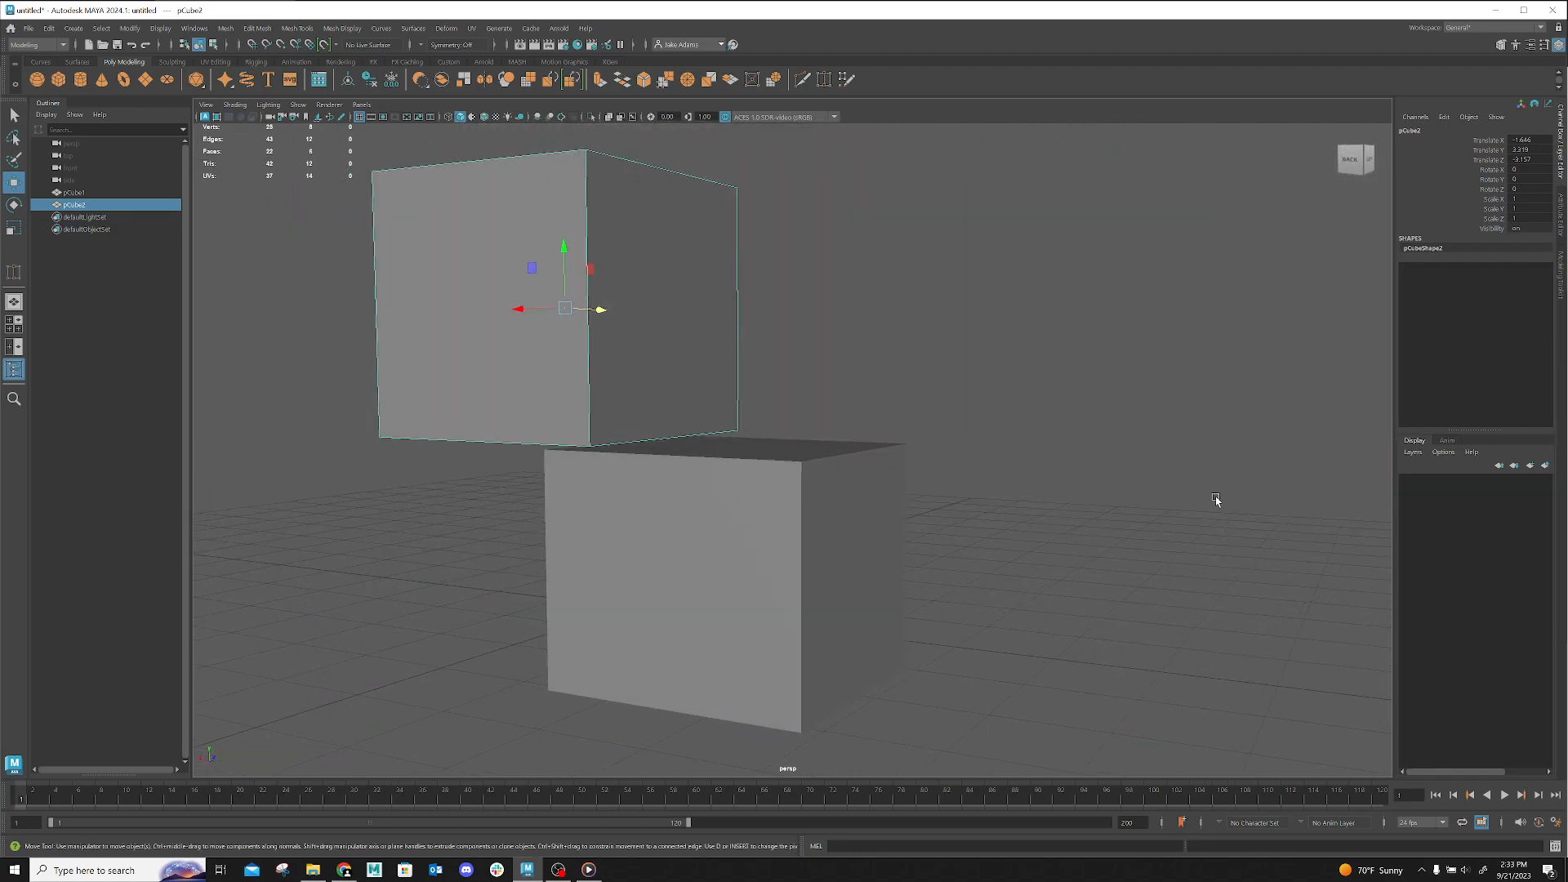
right_click_drag(525, 430, 693, 385, "alt")
mouse_move(693, 384)
left_mouse_down("alt")
mouse_move(487, 402)
mouse_move(689, 370)
left_mouse_up("alt")
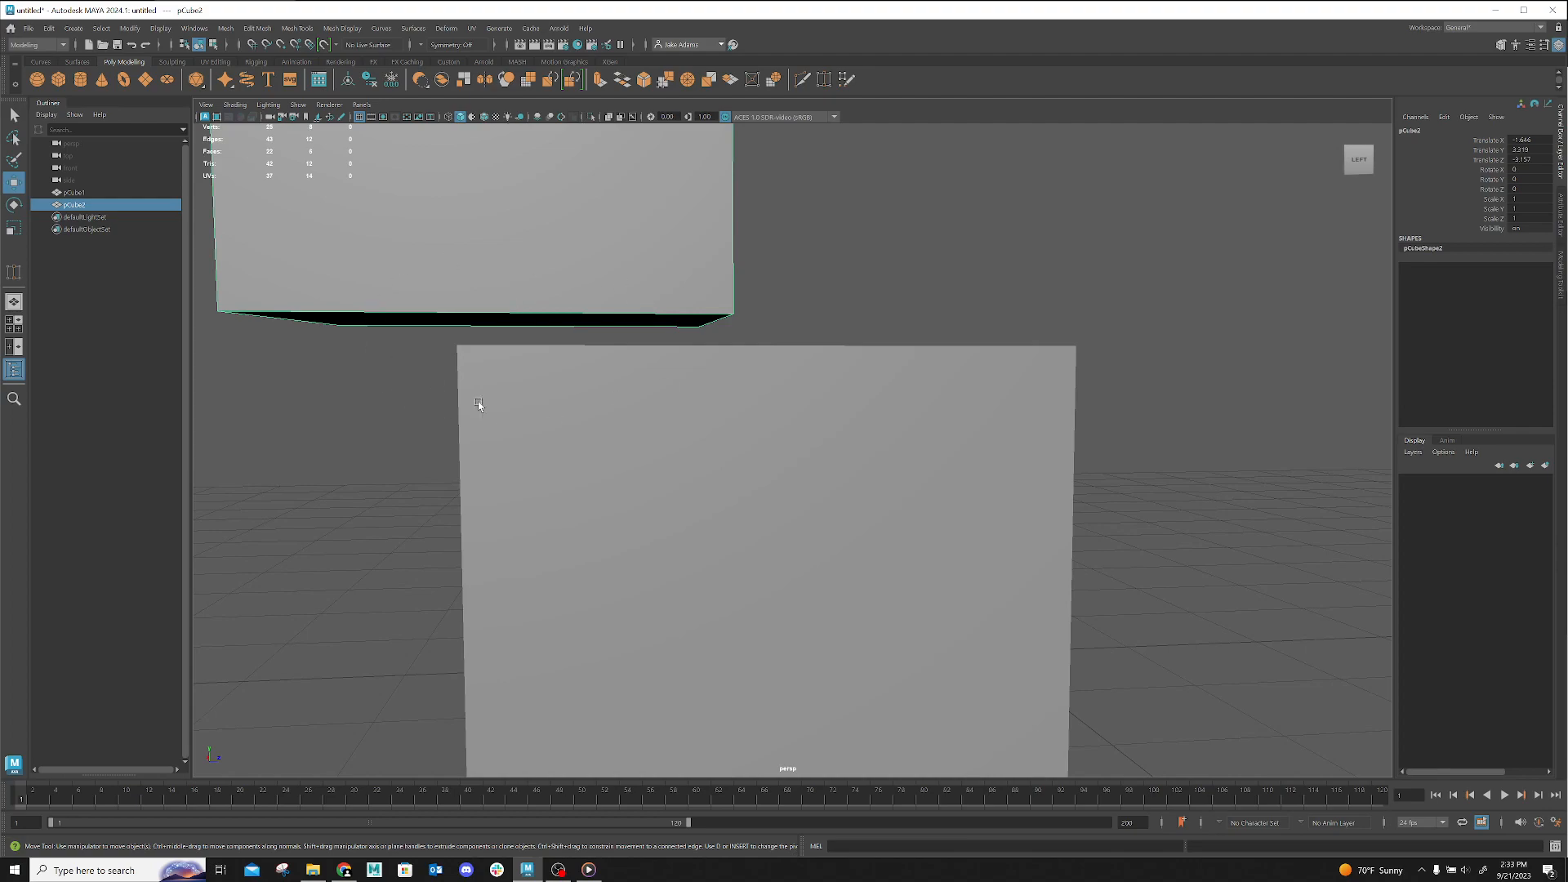
scroll(670, 407, "down", 5)
scroll(709, 420, "up", 5)
left_click(411, 462)
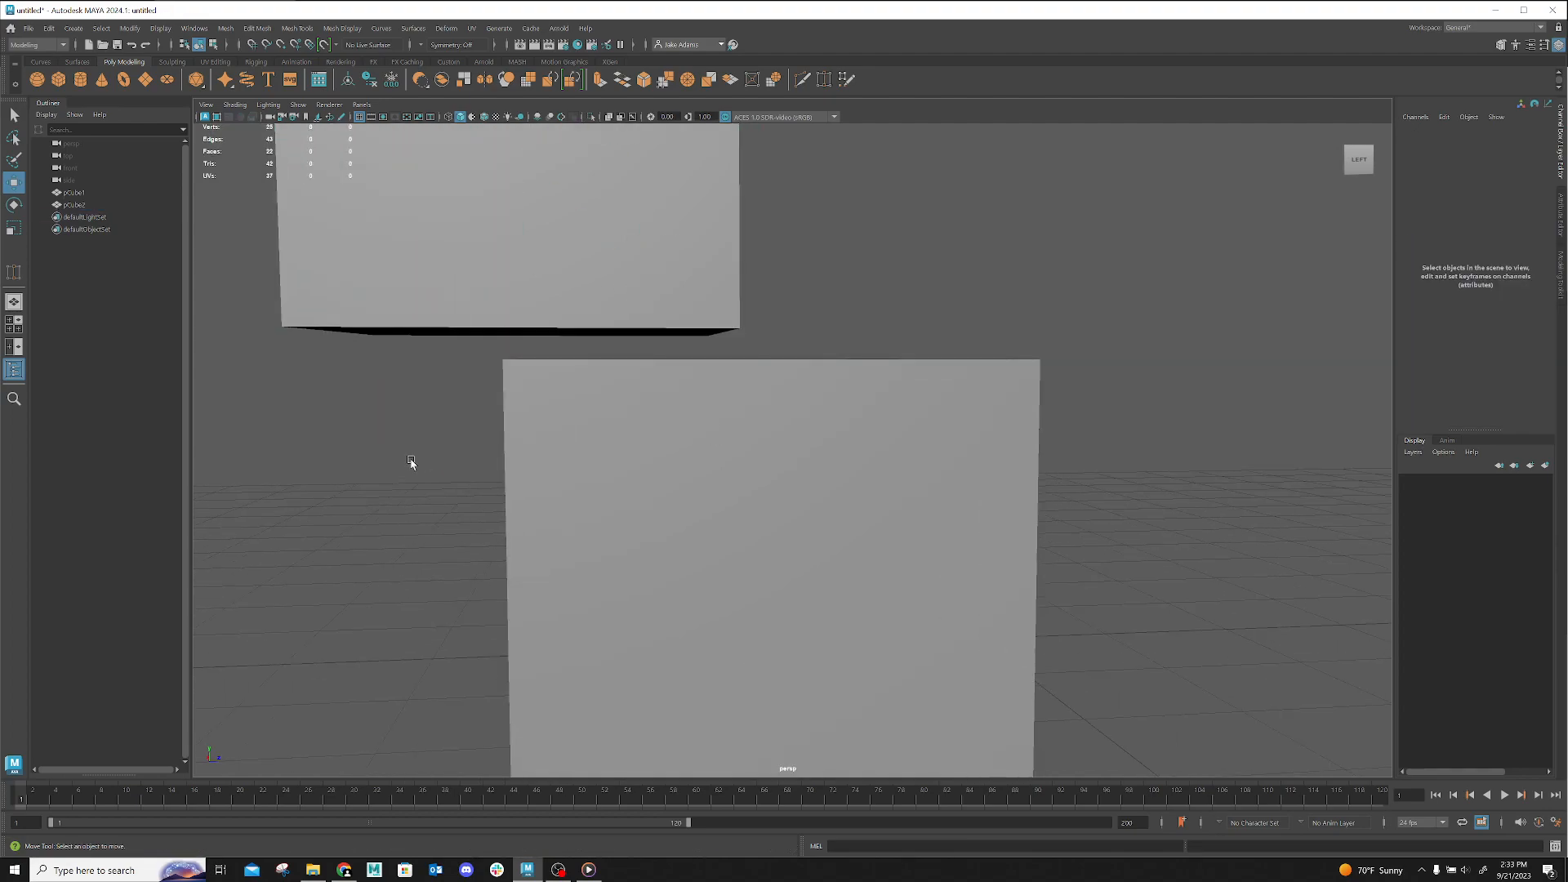
mouse_move(474, 503)
left_mouse_down("alt")
mouse_move(392, 529)
mouse_move(173, 514)
mouse_move(501, 497)
mouse_move(505, 526)
mouse_move(465, 518)
left_mouse_up("alt")
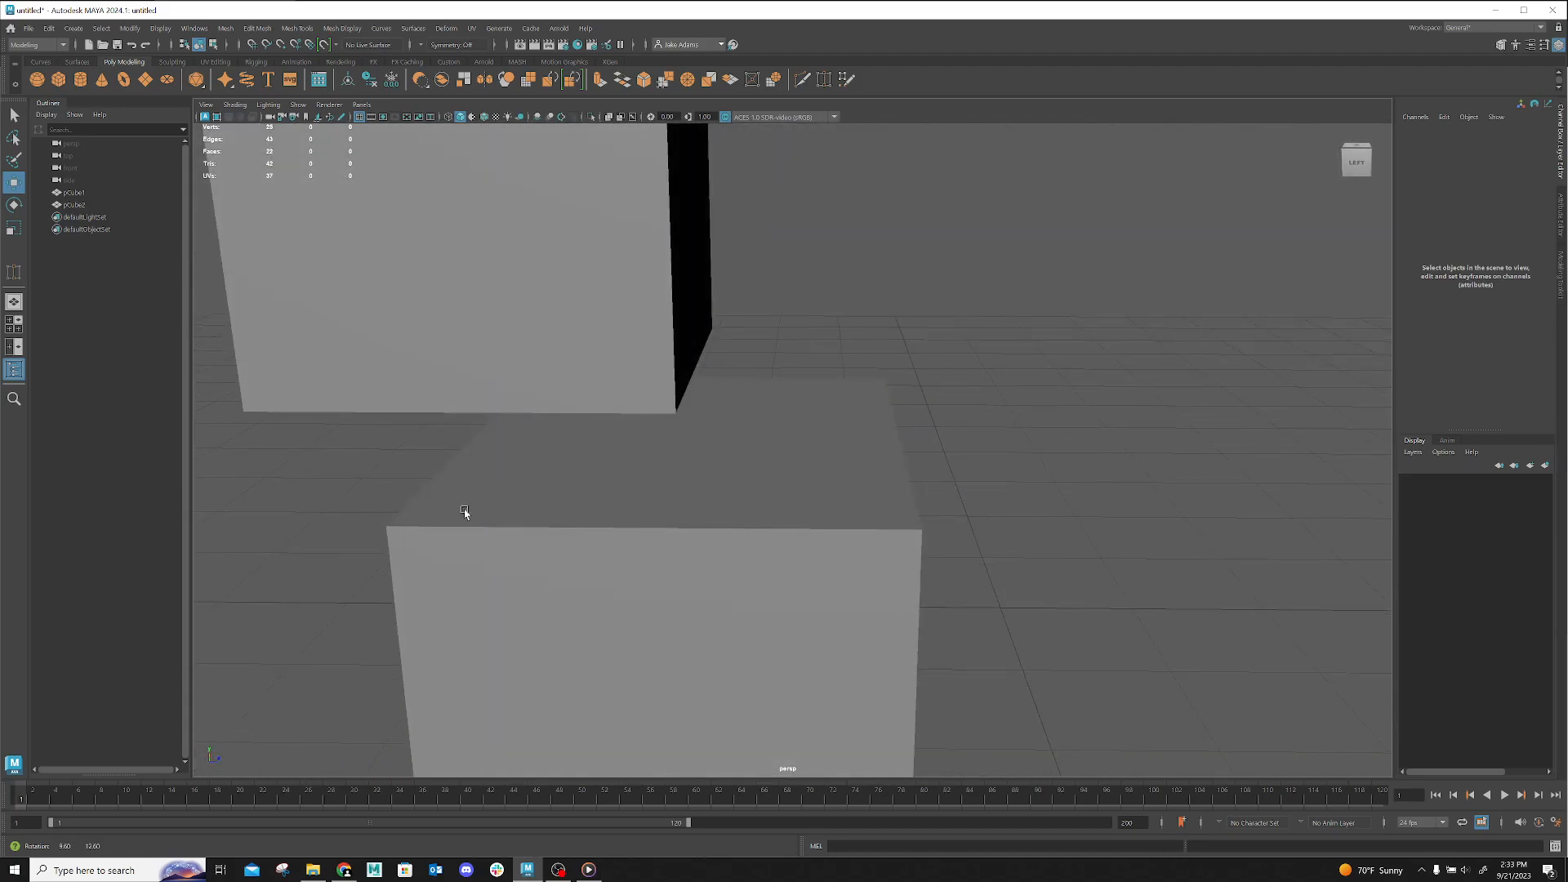
Group pCube1 and pCube2 and rename the group as box
left_click(72, 197)
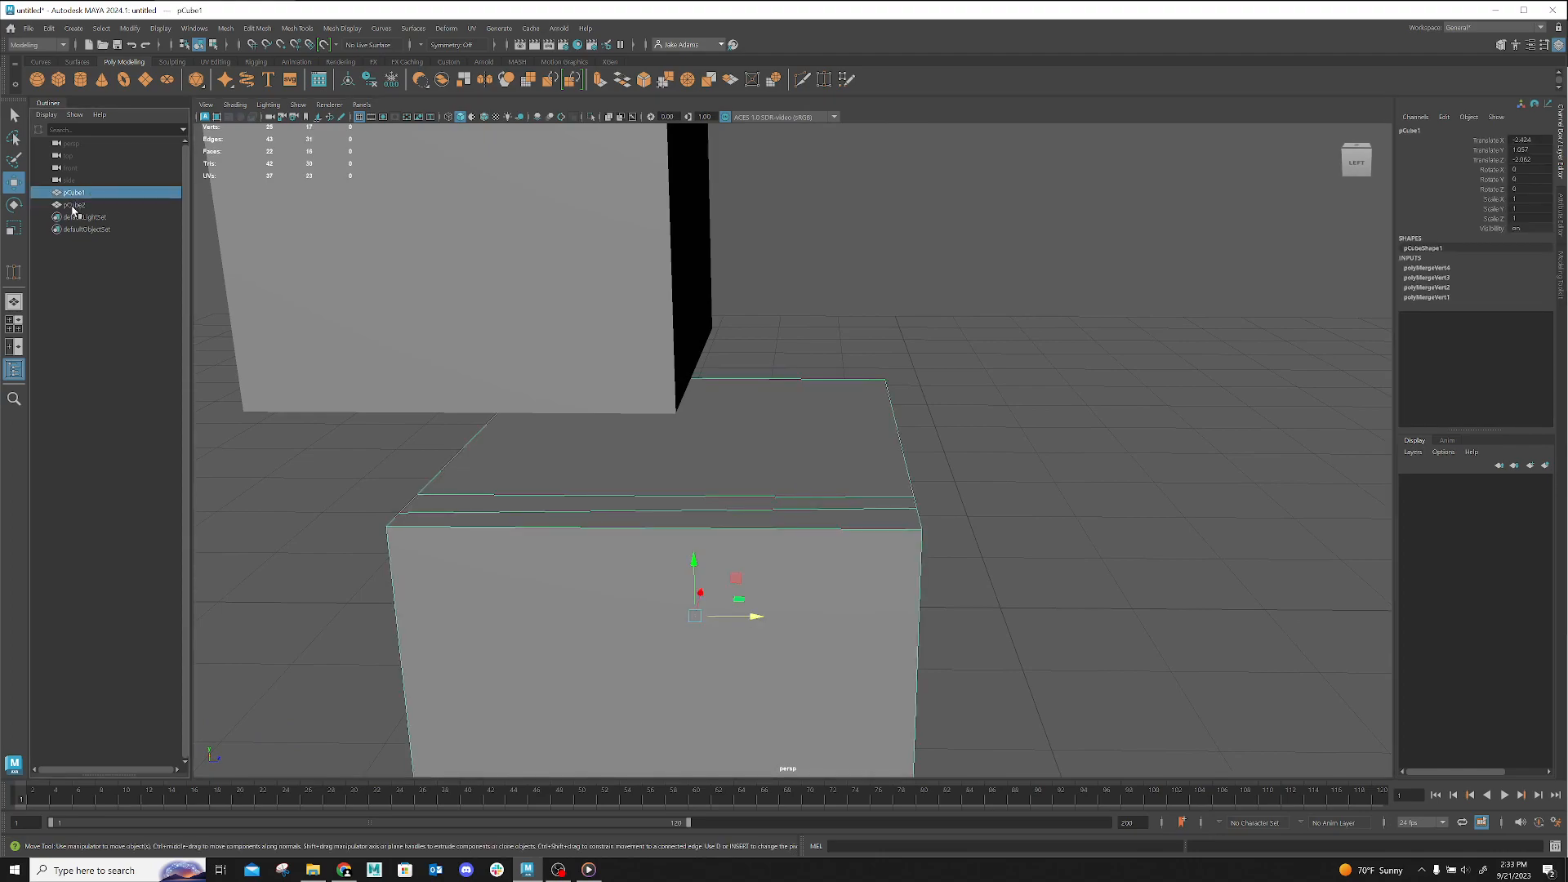
left_click(72, 205, "shift")
key("ctrl+g")
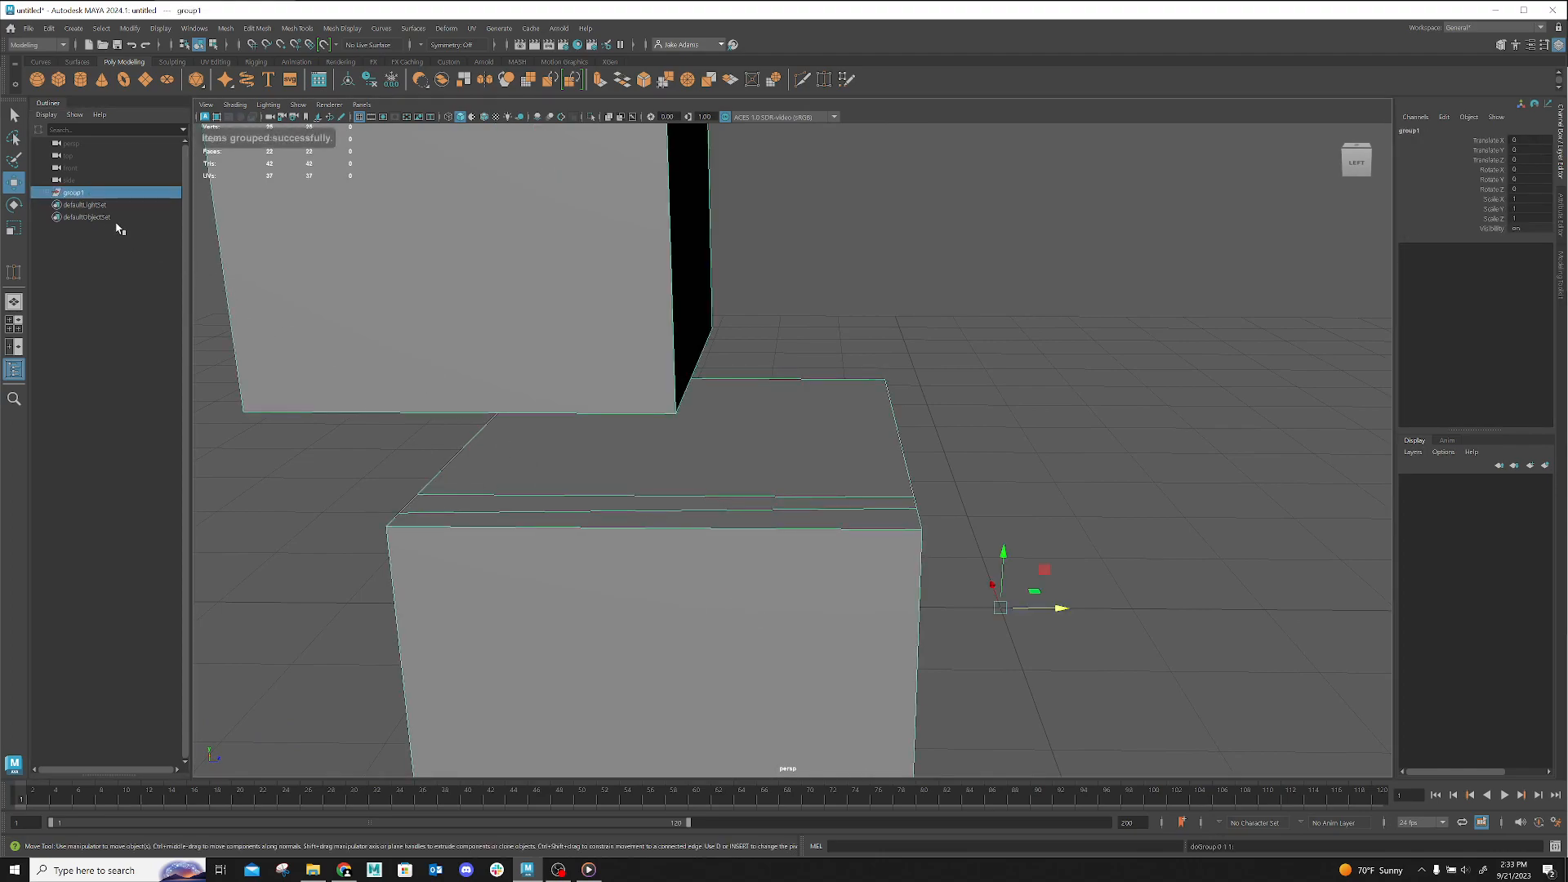
double_click(74, 192)
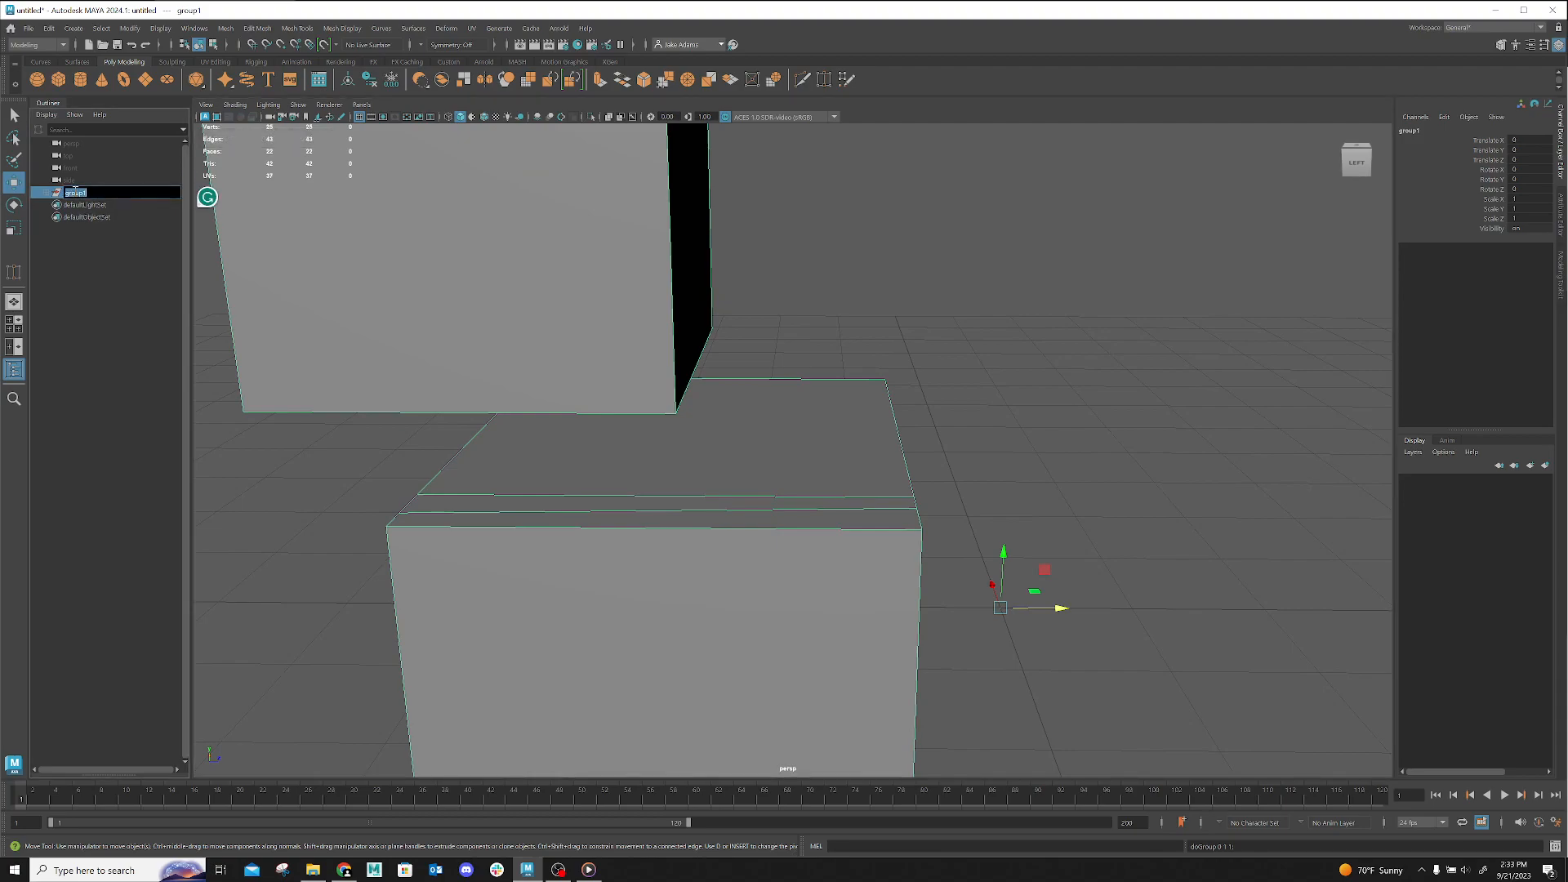
type("box")
key("Return")
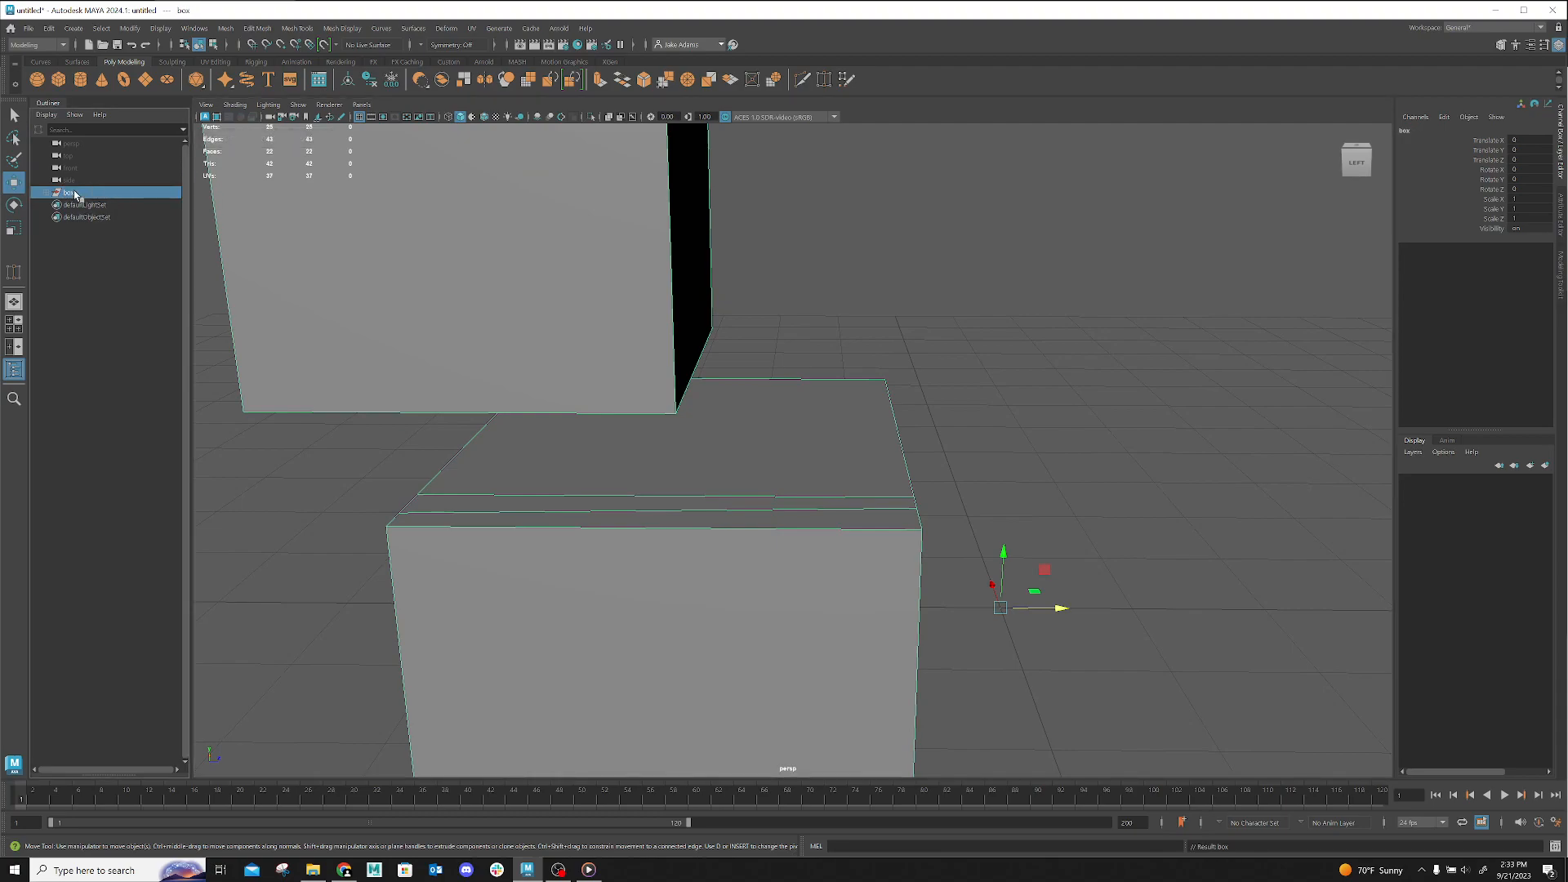
Expand the box group and select its child cubes in turn, finishing with the whole group selected
left_click(50, 192)
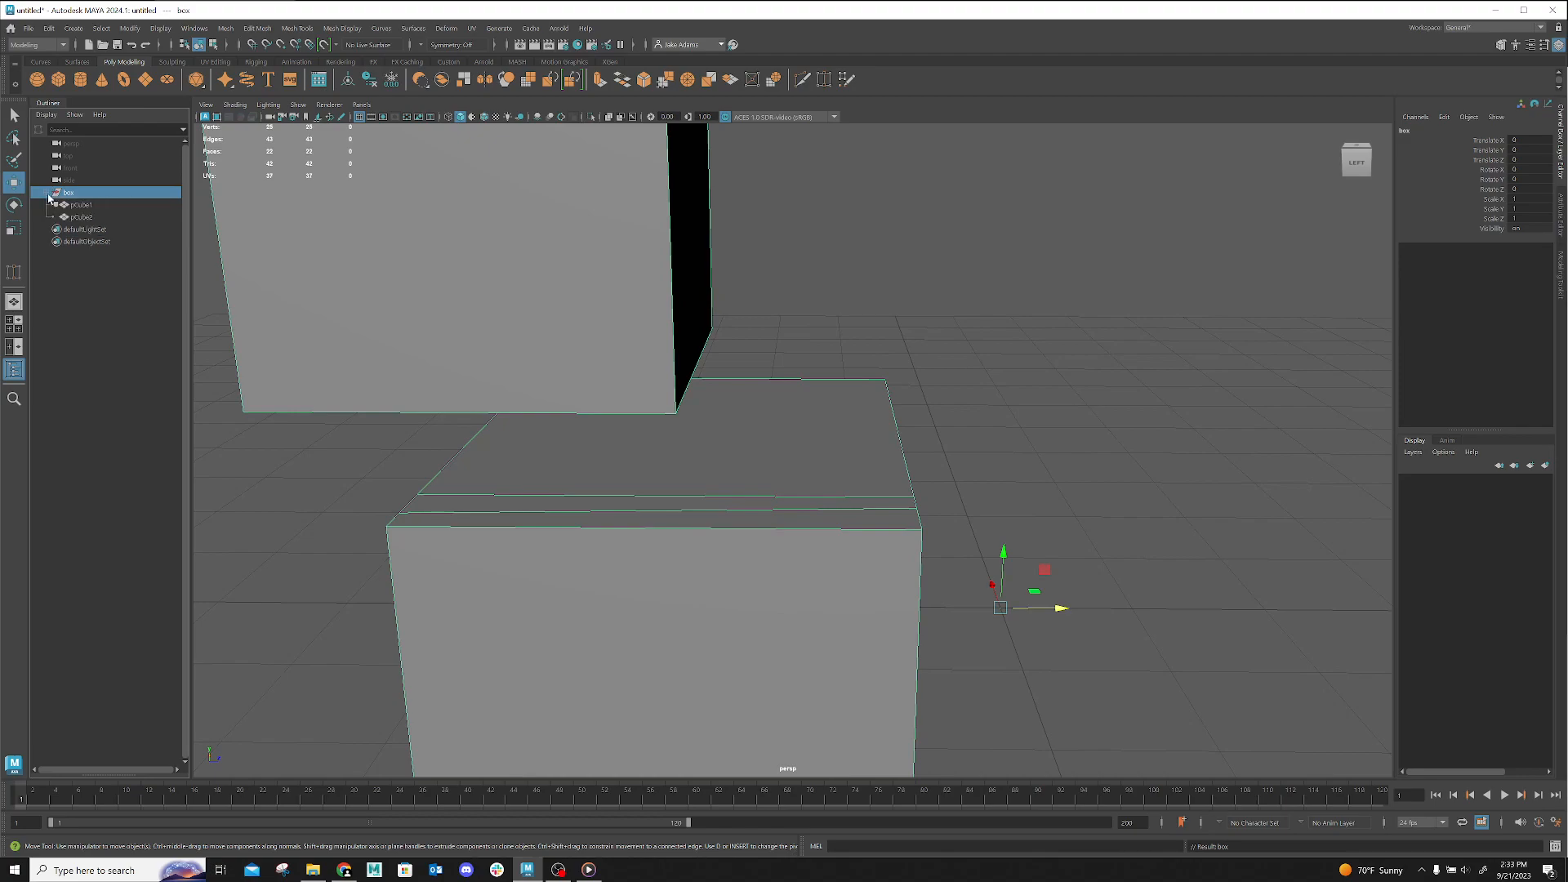
left_click(81, 205)
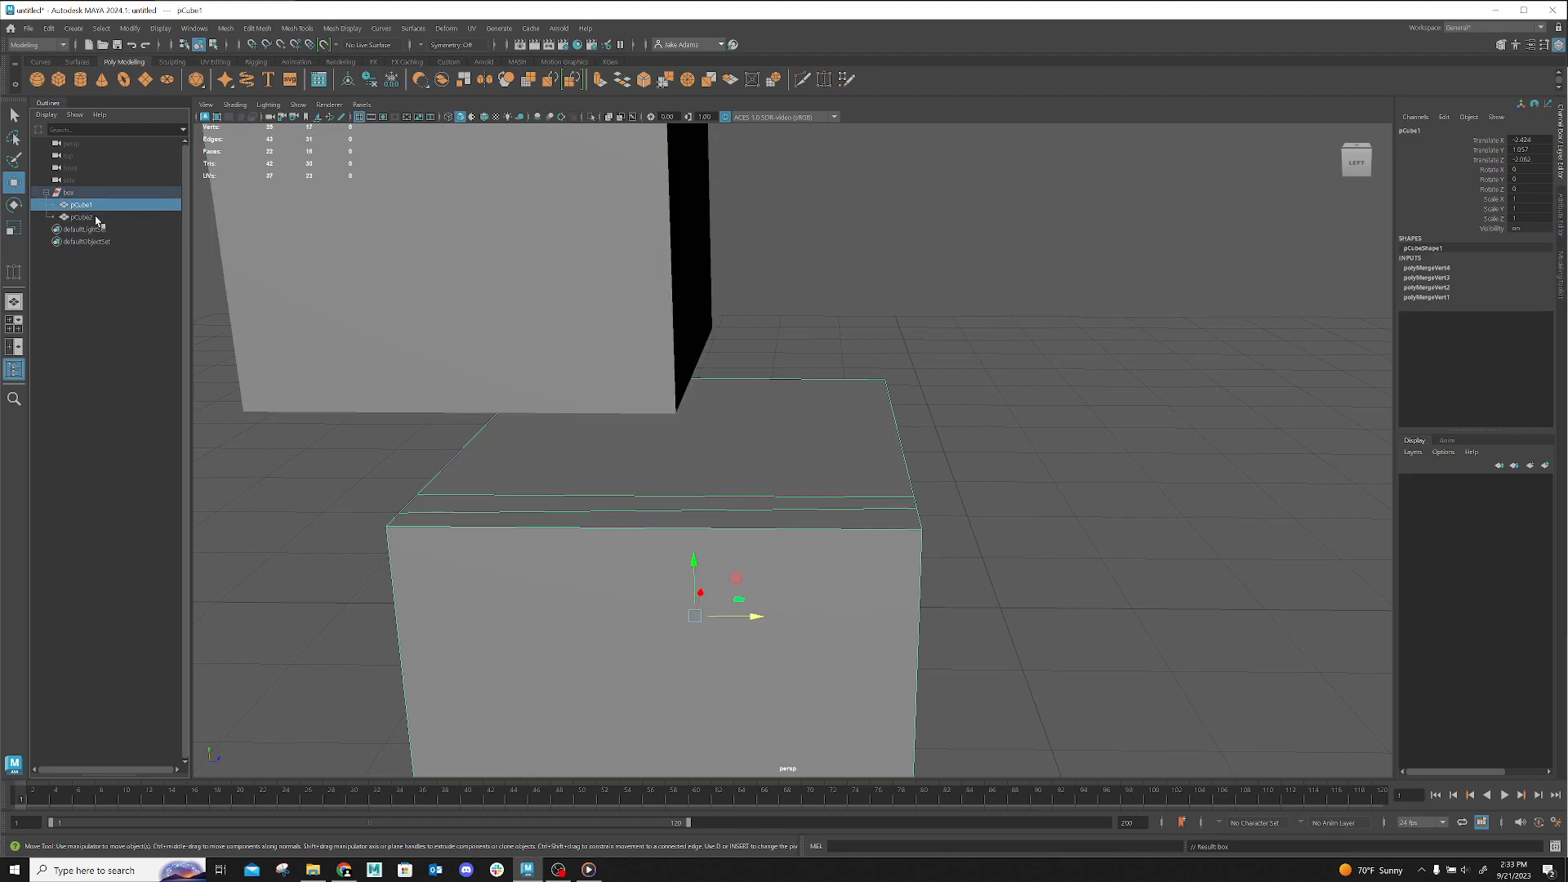
left_click(95, 218)
left_click(81, 205)
left_click(82, 216)
left_click_drag(82, 205, 59, 193)
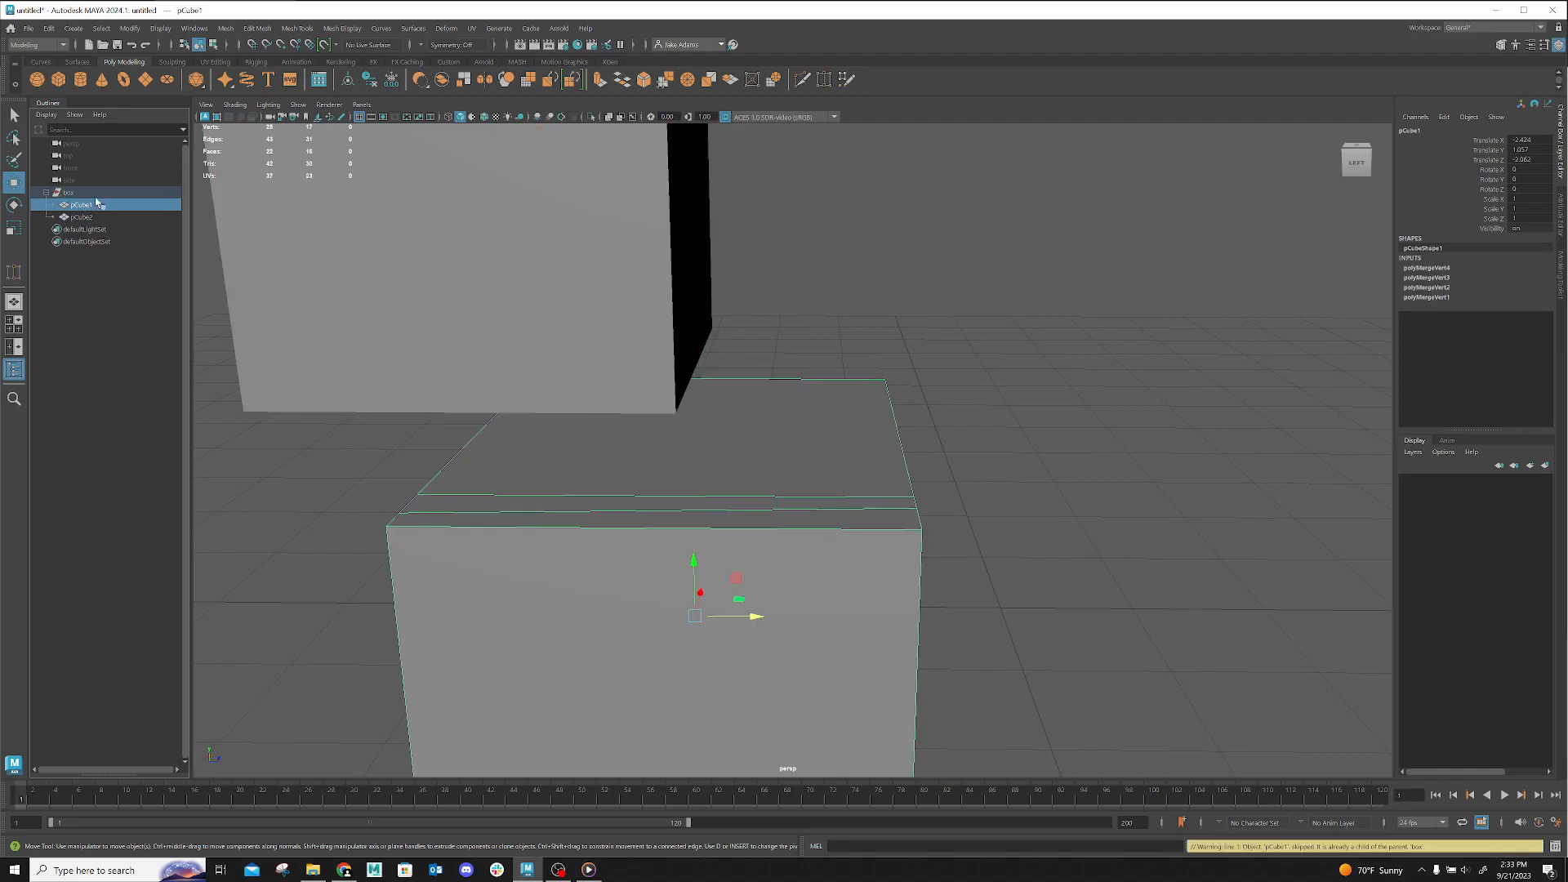
left_click(69, 192)
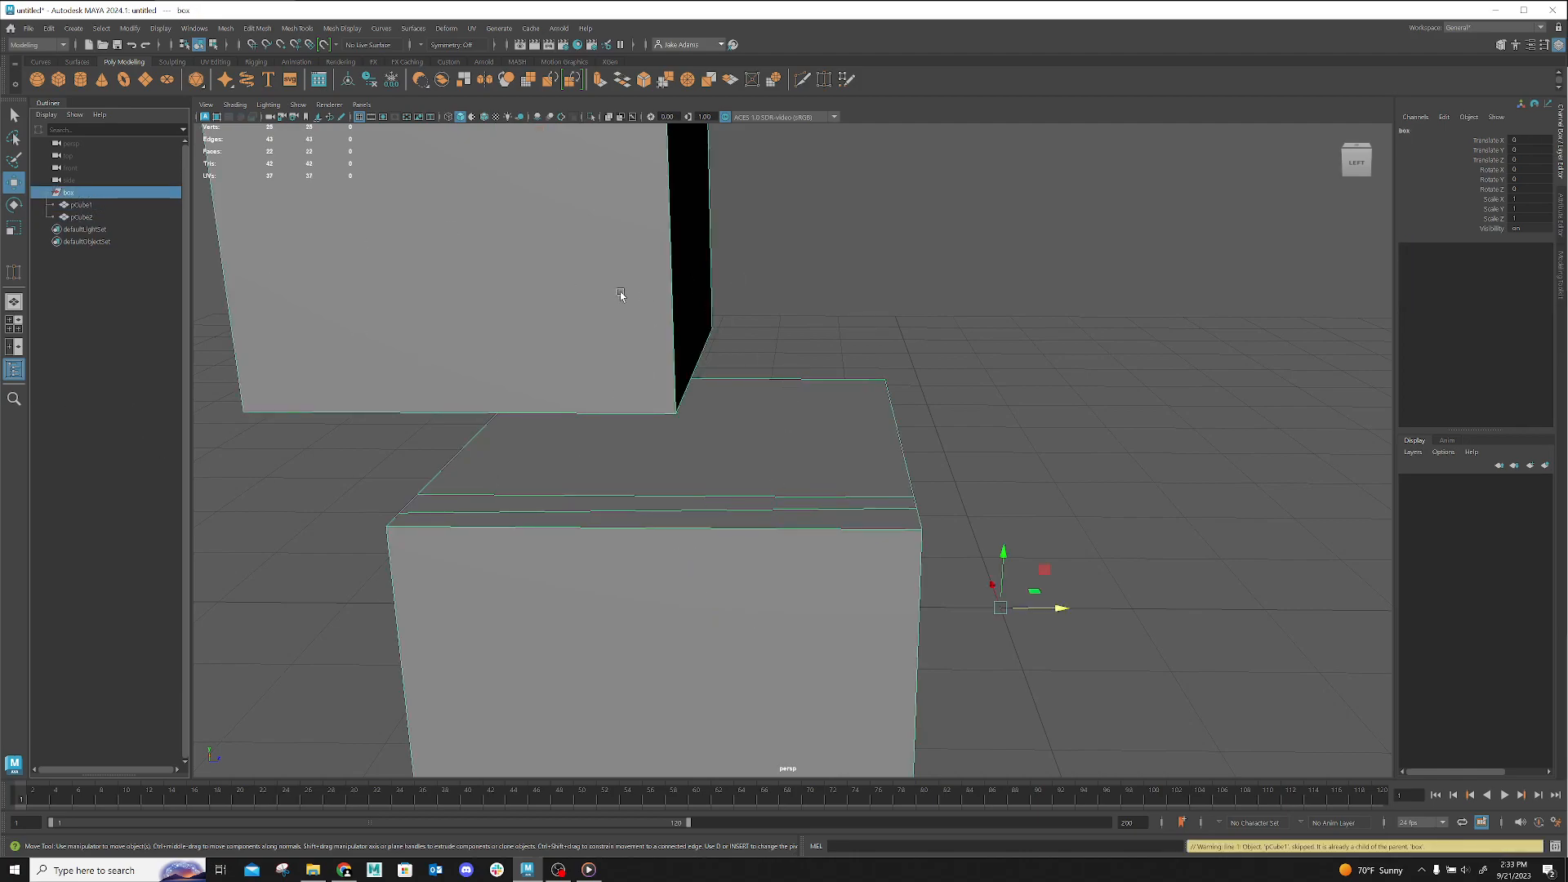
Clear the group selection, select the upper cube and insert a vertical edge loop down its middle with Insert Edge Loop
mouse_move(782, 476)
left_mouse_down("alt")
mouse_move(770, 482)
mouse_move(769, 462)
left_mouse_up("alt")
left_click(819, 435)
left_click_drag(359, 397, 495, 413, "alt")
right_click_drag(437, 453, 361, 352, "alt")
left_click_drag(361, 352, 319, 343, "alt")
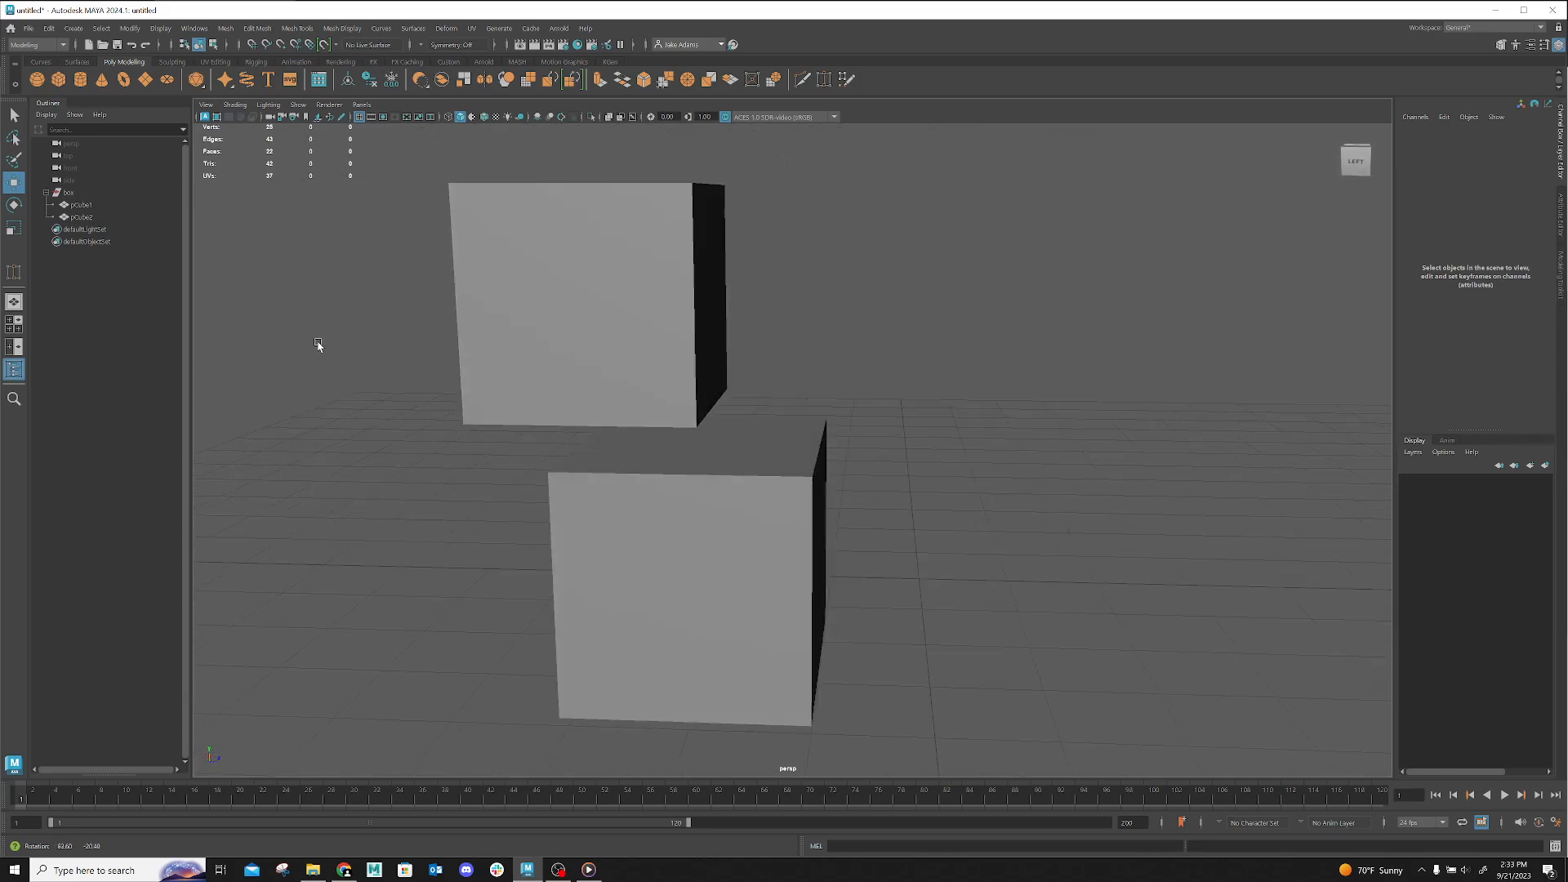
left_click(512, 323)
left_click_drag(512, 324, 715, 510, "alt")
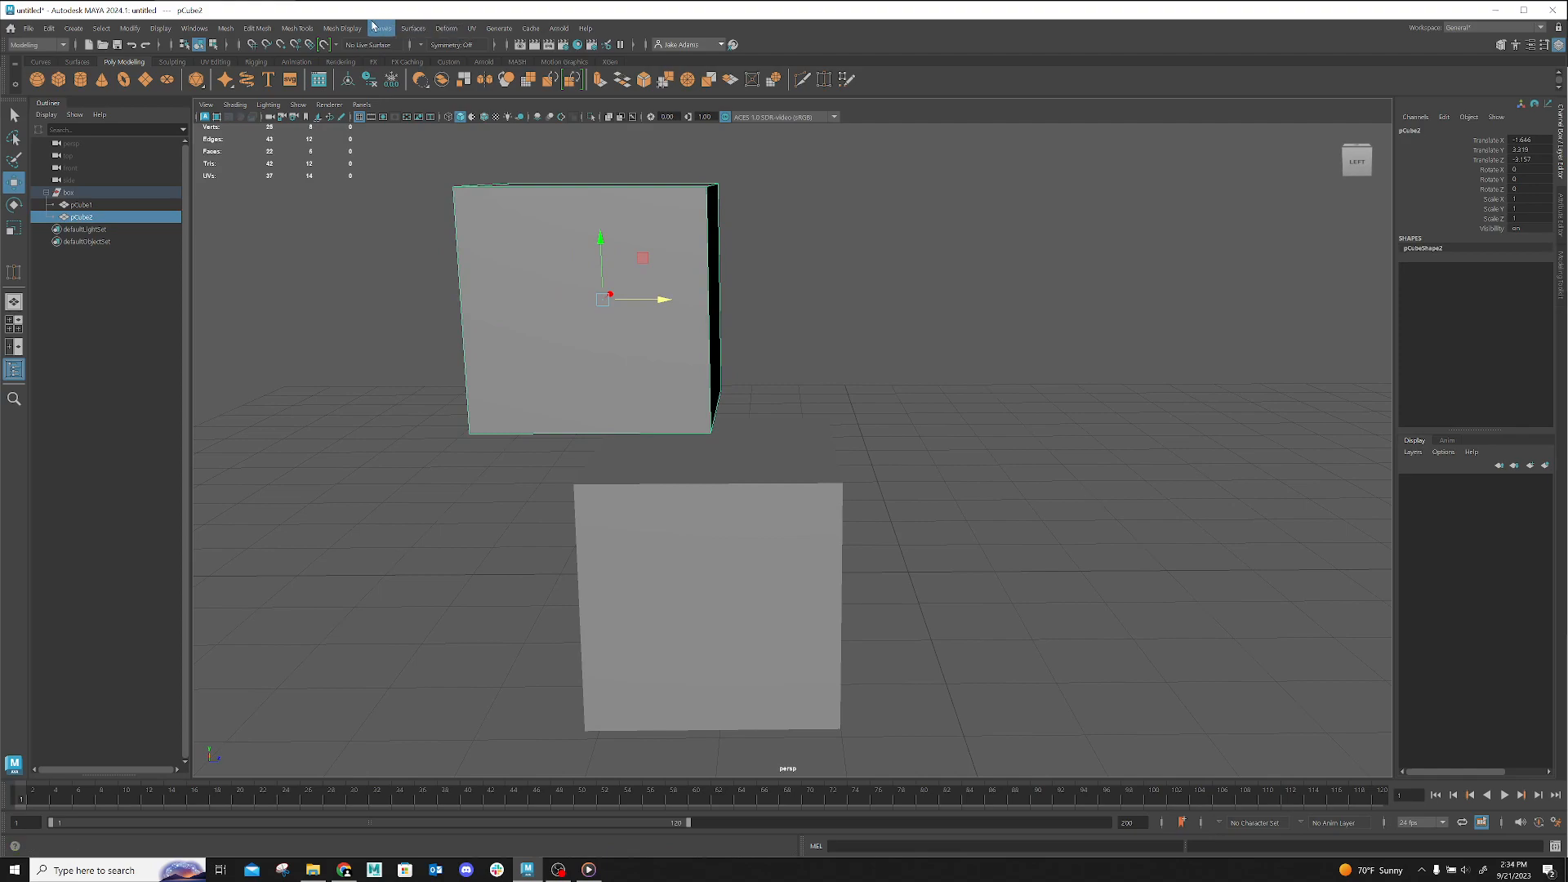
left_click(233, 29)
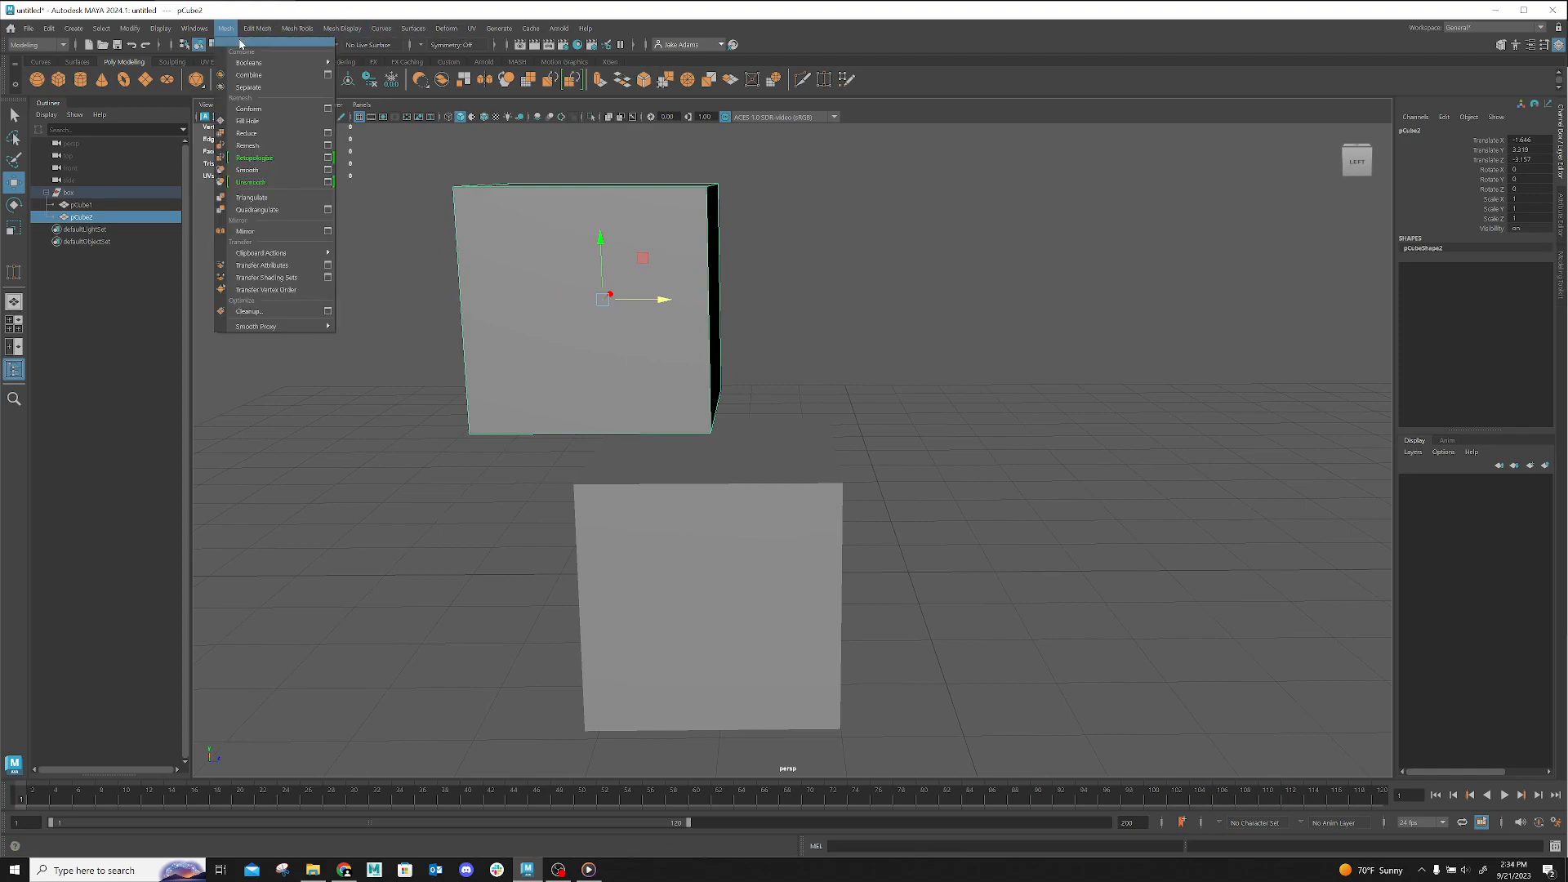
left_click(247, 30)
mouse_move(287, 29)
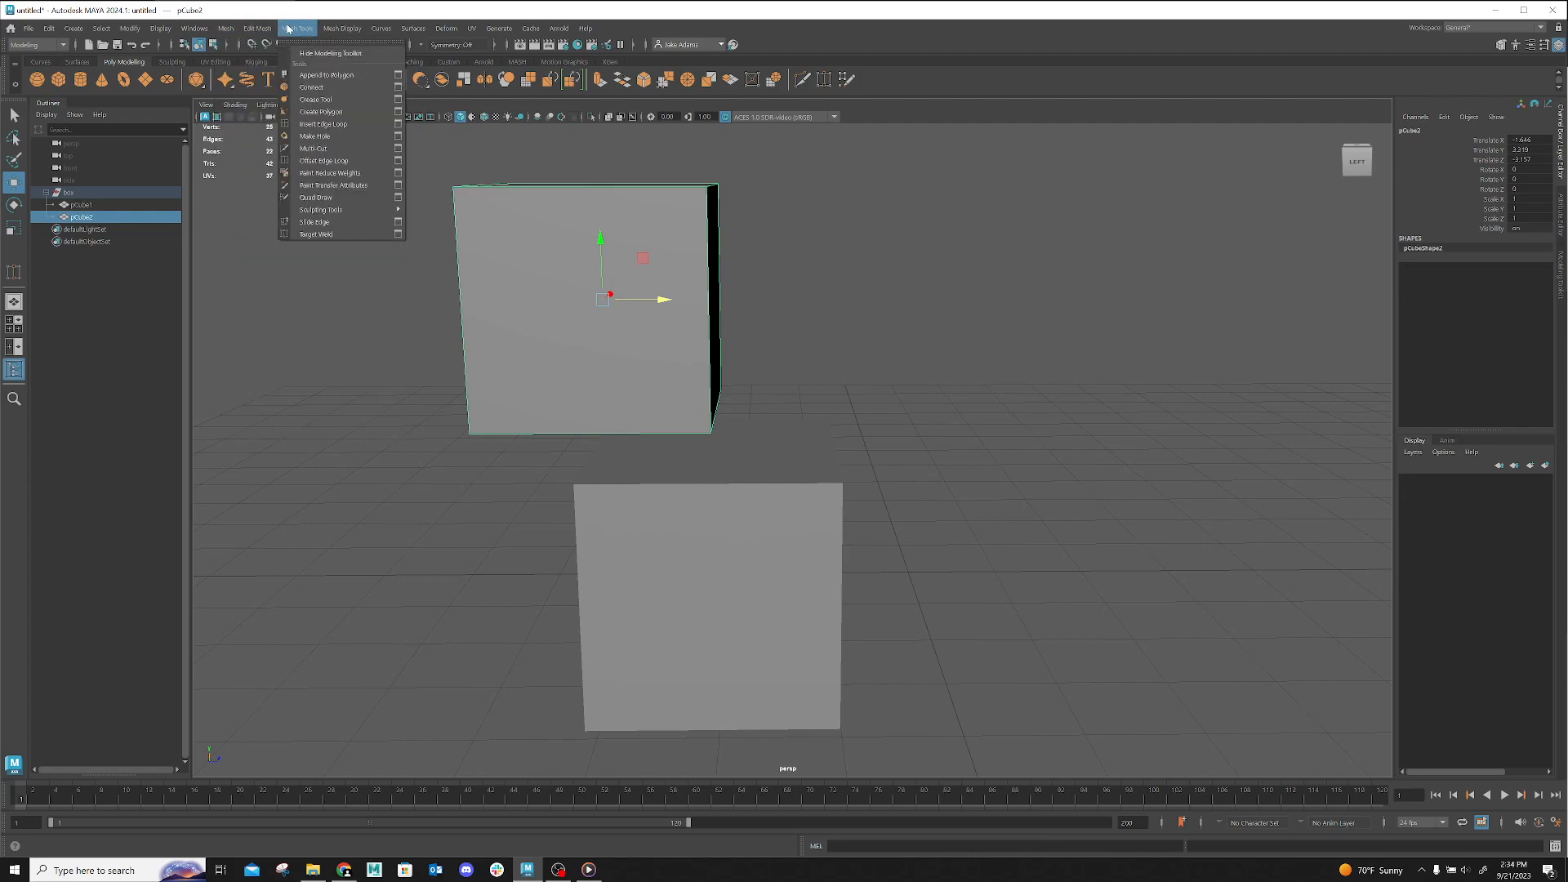
left_click(309, 123)
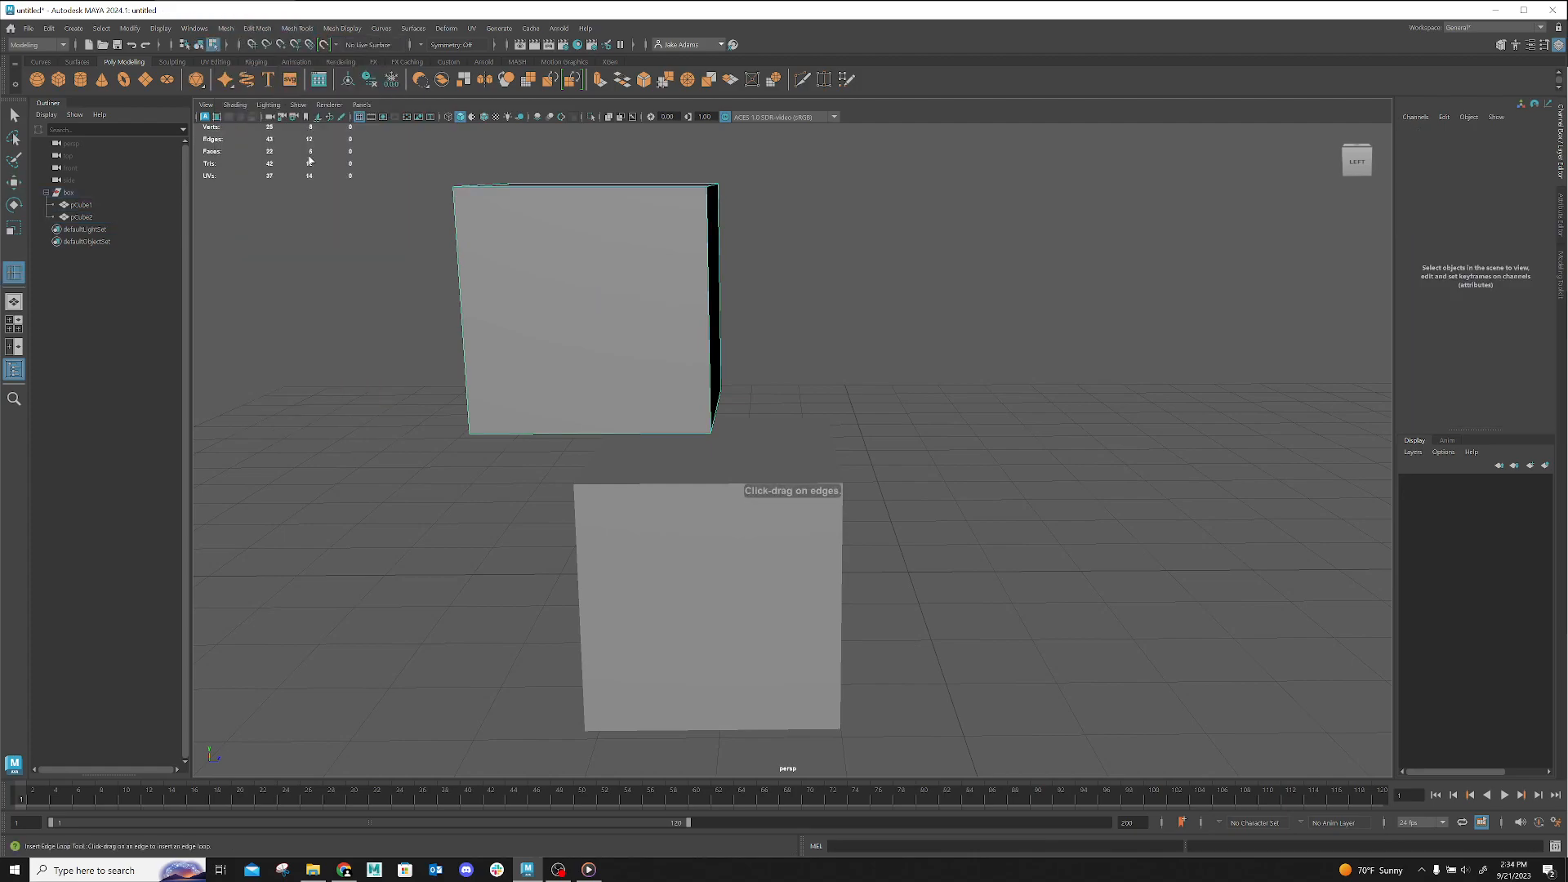
left_click(581, 186)
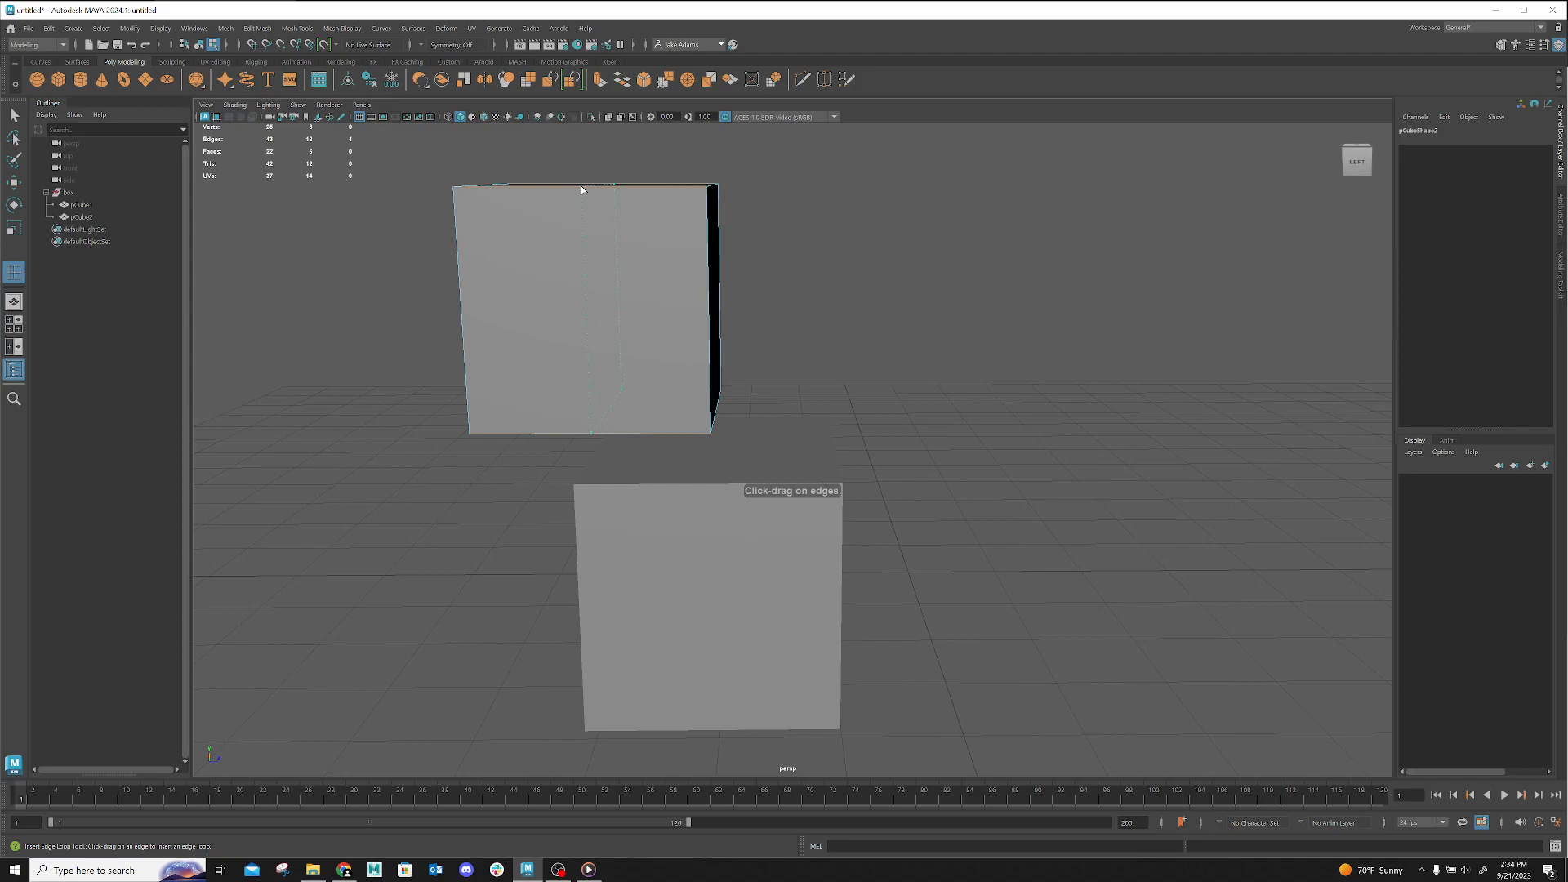
Insert a vertical edge loop down the middle of the lower cube, and undo an extra trial loop beside it
left_click_drag(585, 194, 650, 254, "alt")
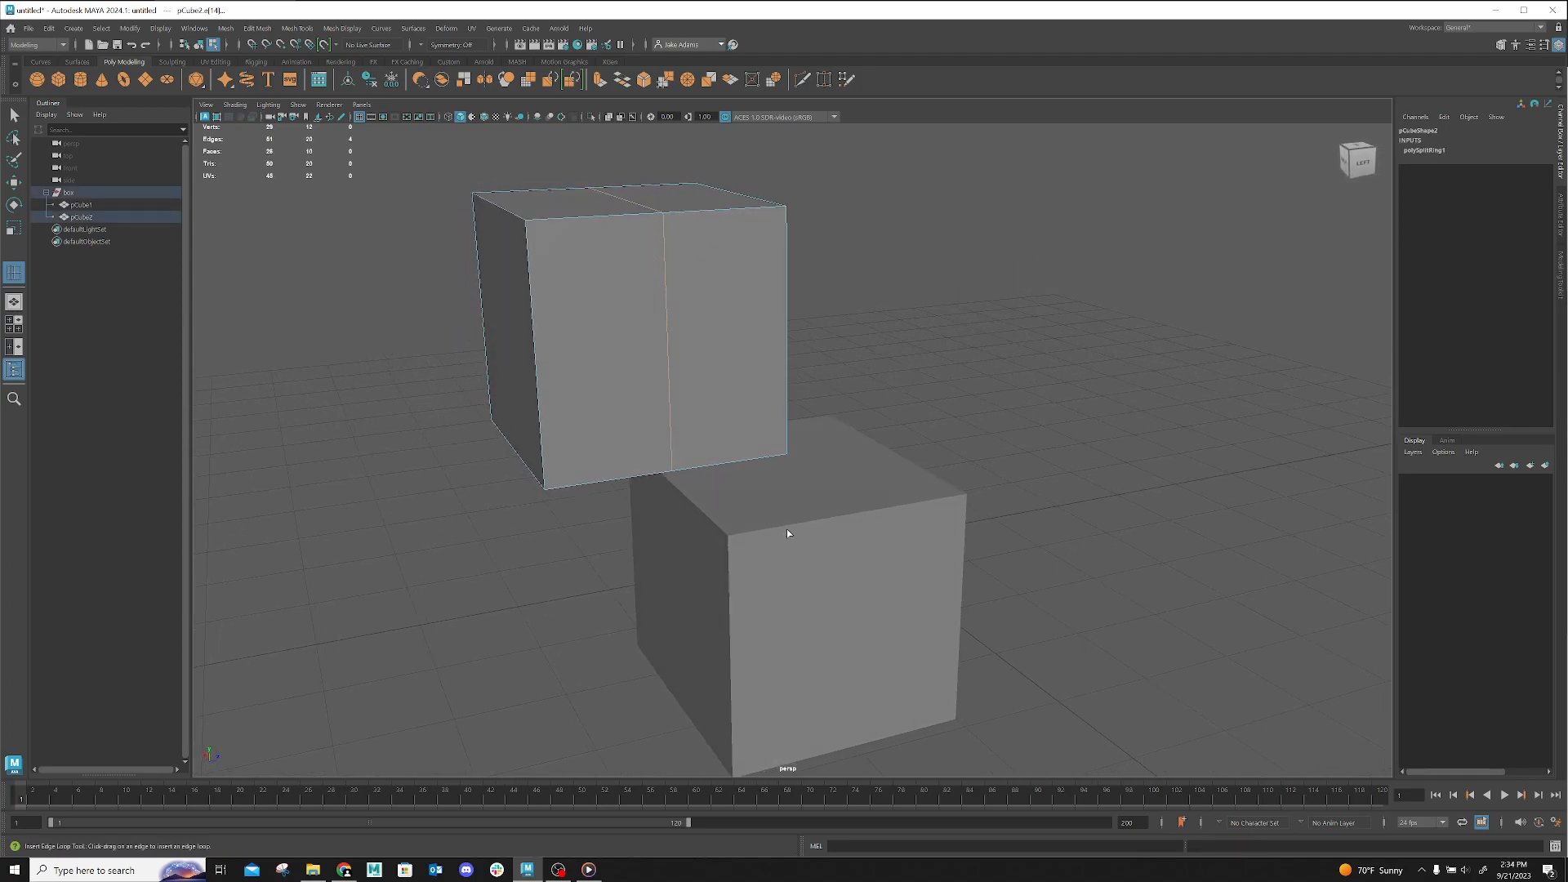
left_click(836, 515)
left_click_drag(837, 516, 838, 521)
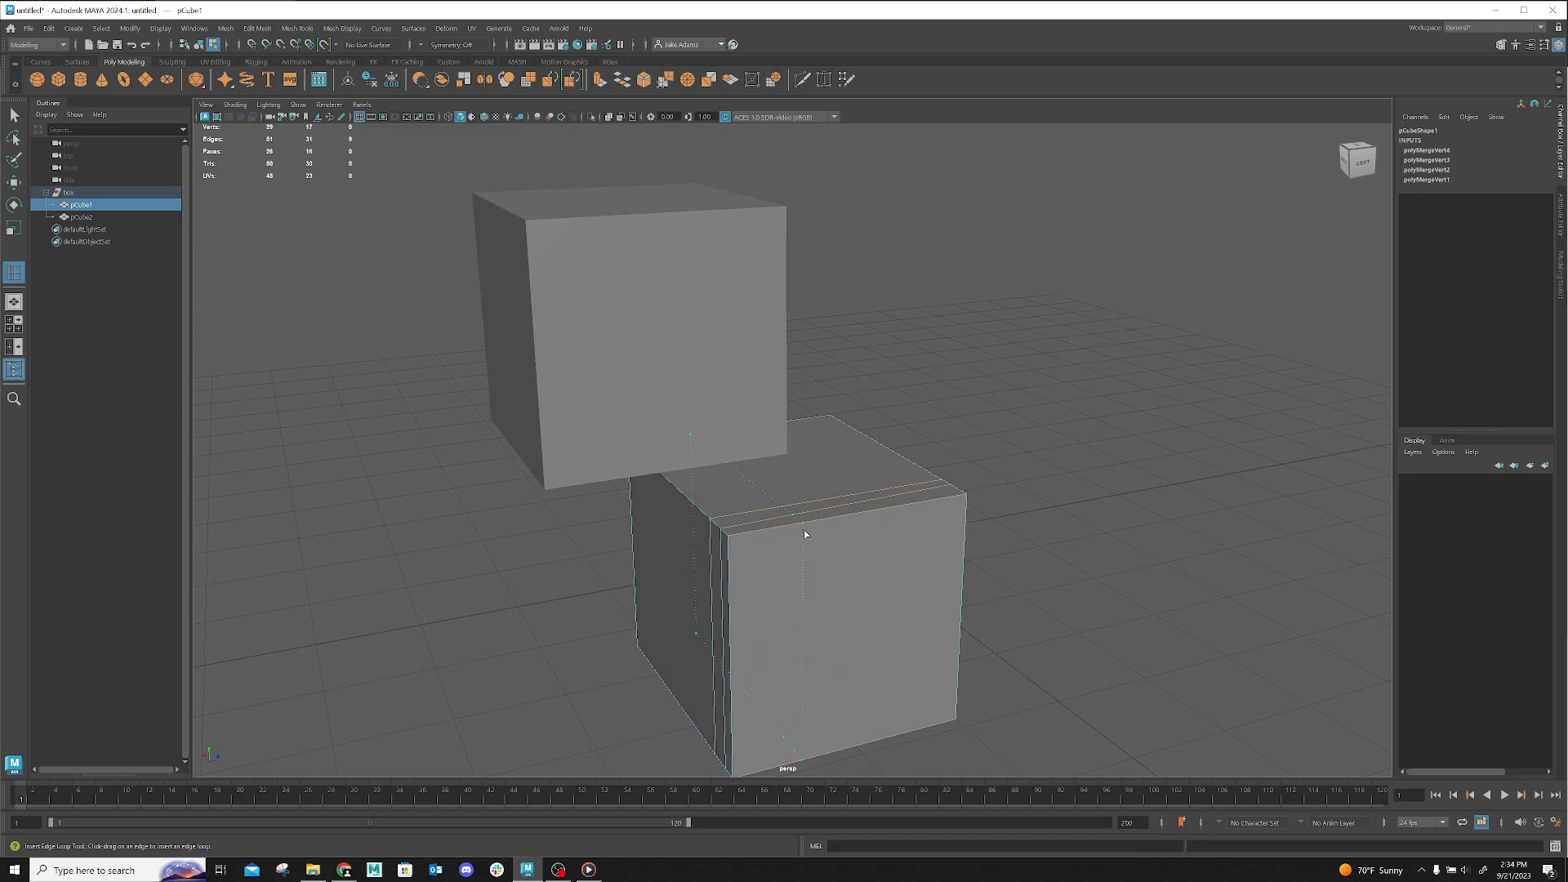
left_click(849, 515)
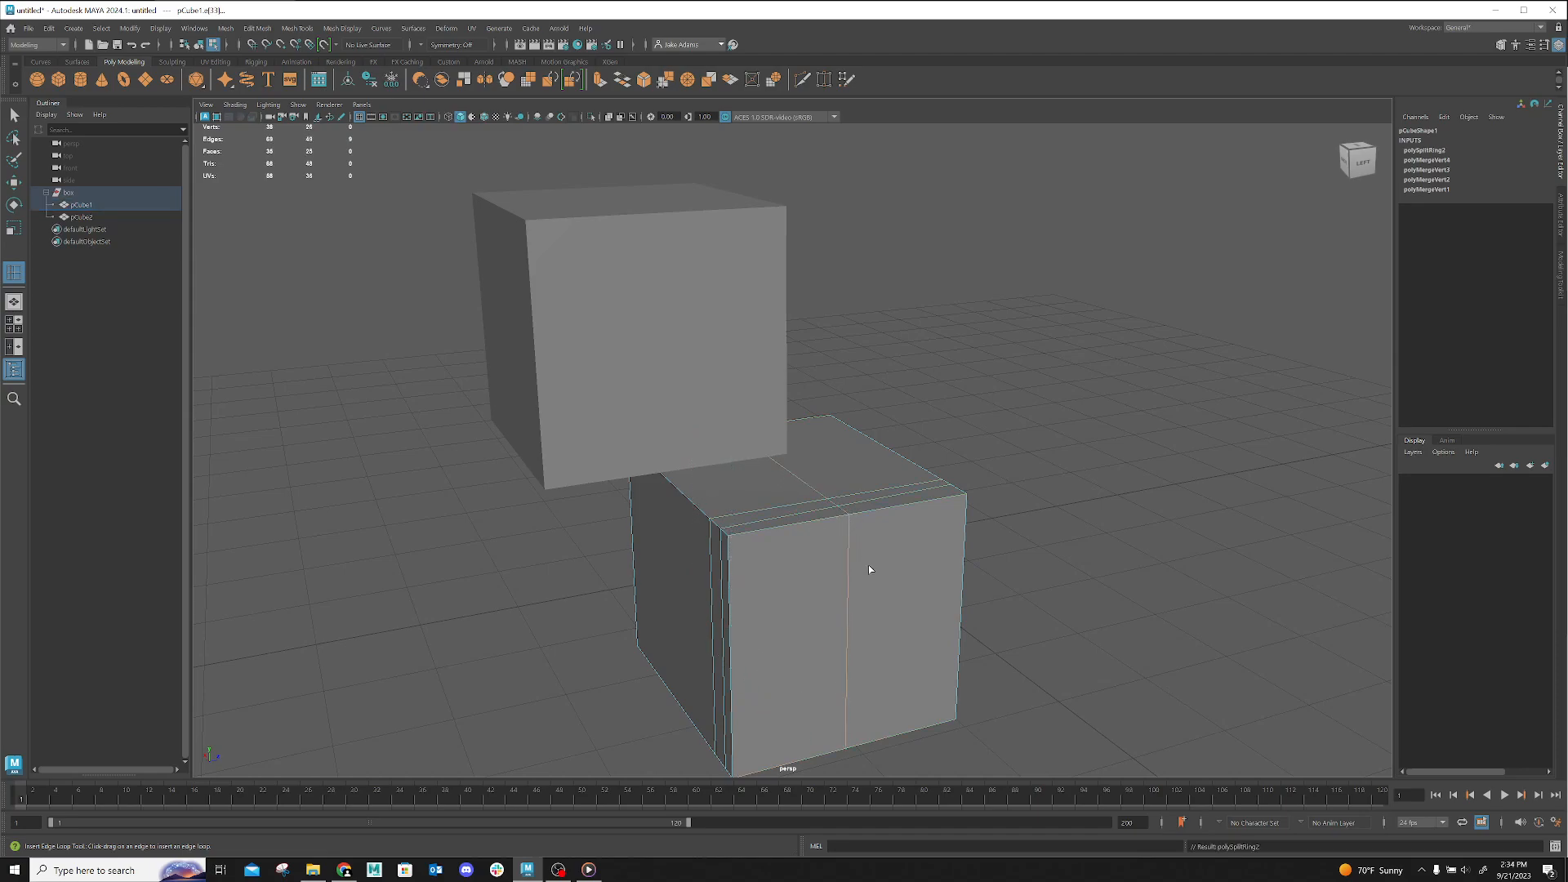
mouse_move(804, 523)
left_mouse_down()
mouse_move(775, 529)
mouse_move(812, 531)
left_mouse_up()
key("ctrl+z")
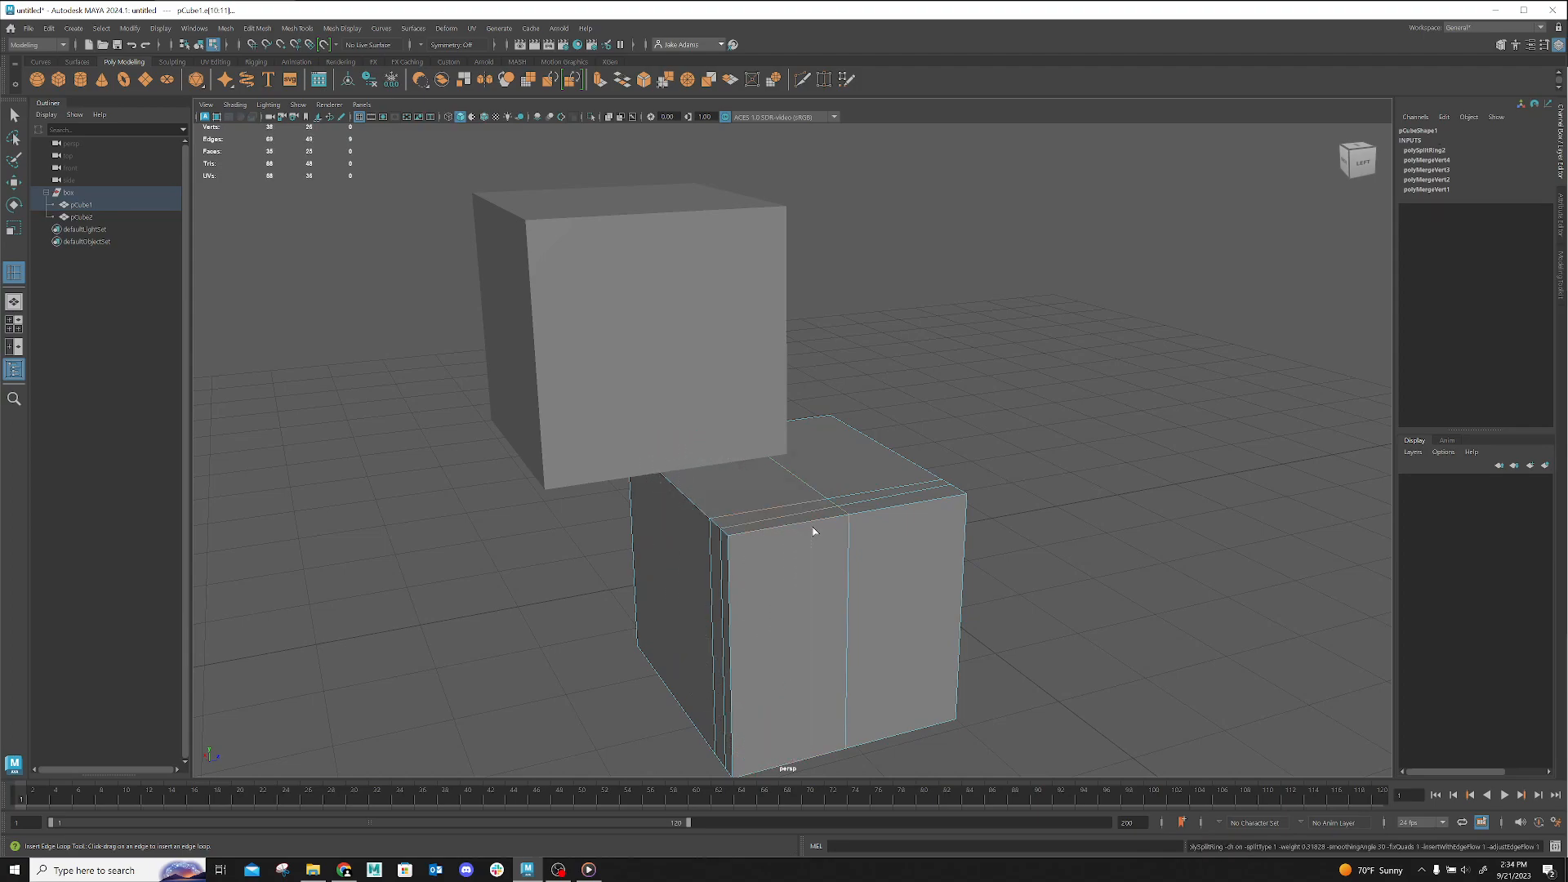
Insert a horizontal edge loop across the upper cube, crossing its vertical loop
left_click_drag(885, 545, 833, 534, "alt")
left_click(682, 381)
left_click_drag(682, 382, 694, 372, "alt")
left_click(728, 466)
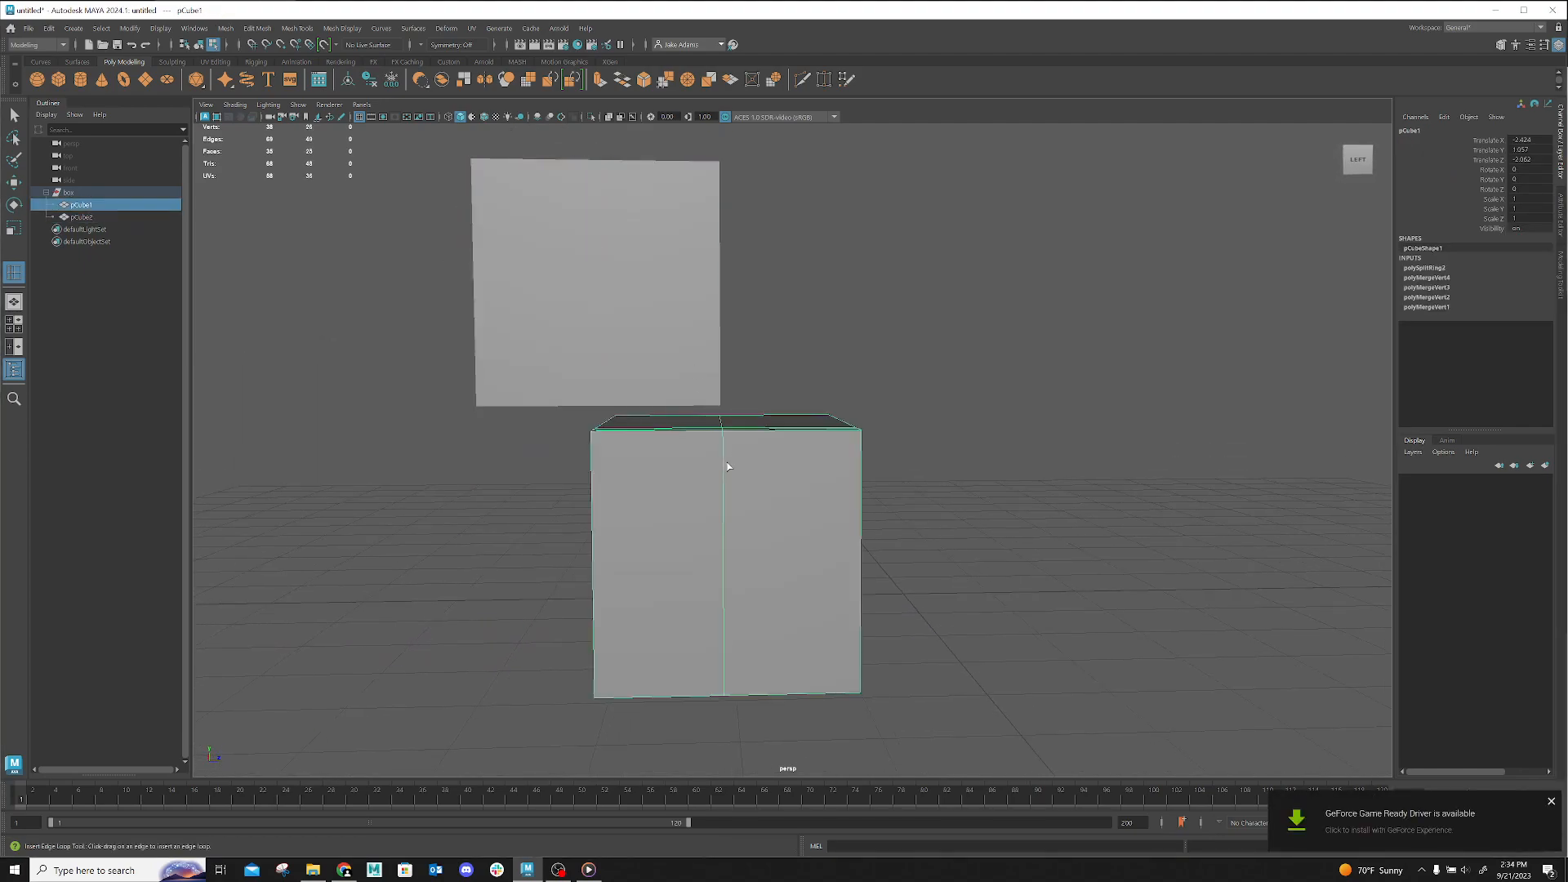
left_click(682, 400)
right_click_drag(614, 314, 614, 287)
left_click(598, 298)
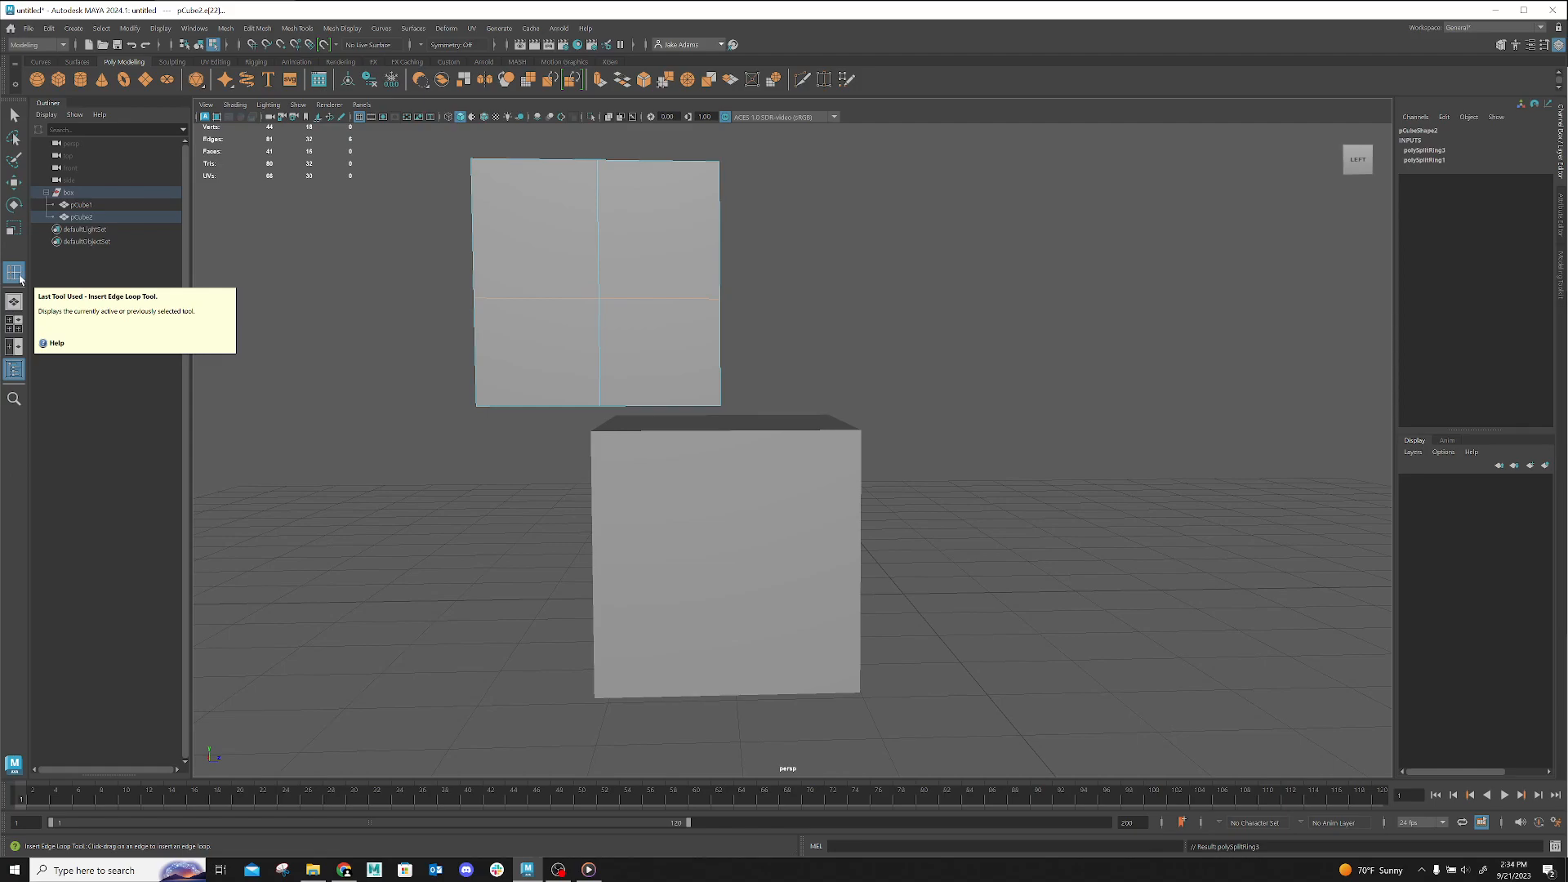
Select the upper cube's whole horizontal edge loop and remove it with Delete Edge/Vertex
key("q")
left_click(335, 314)
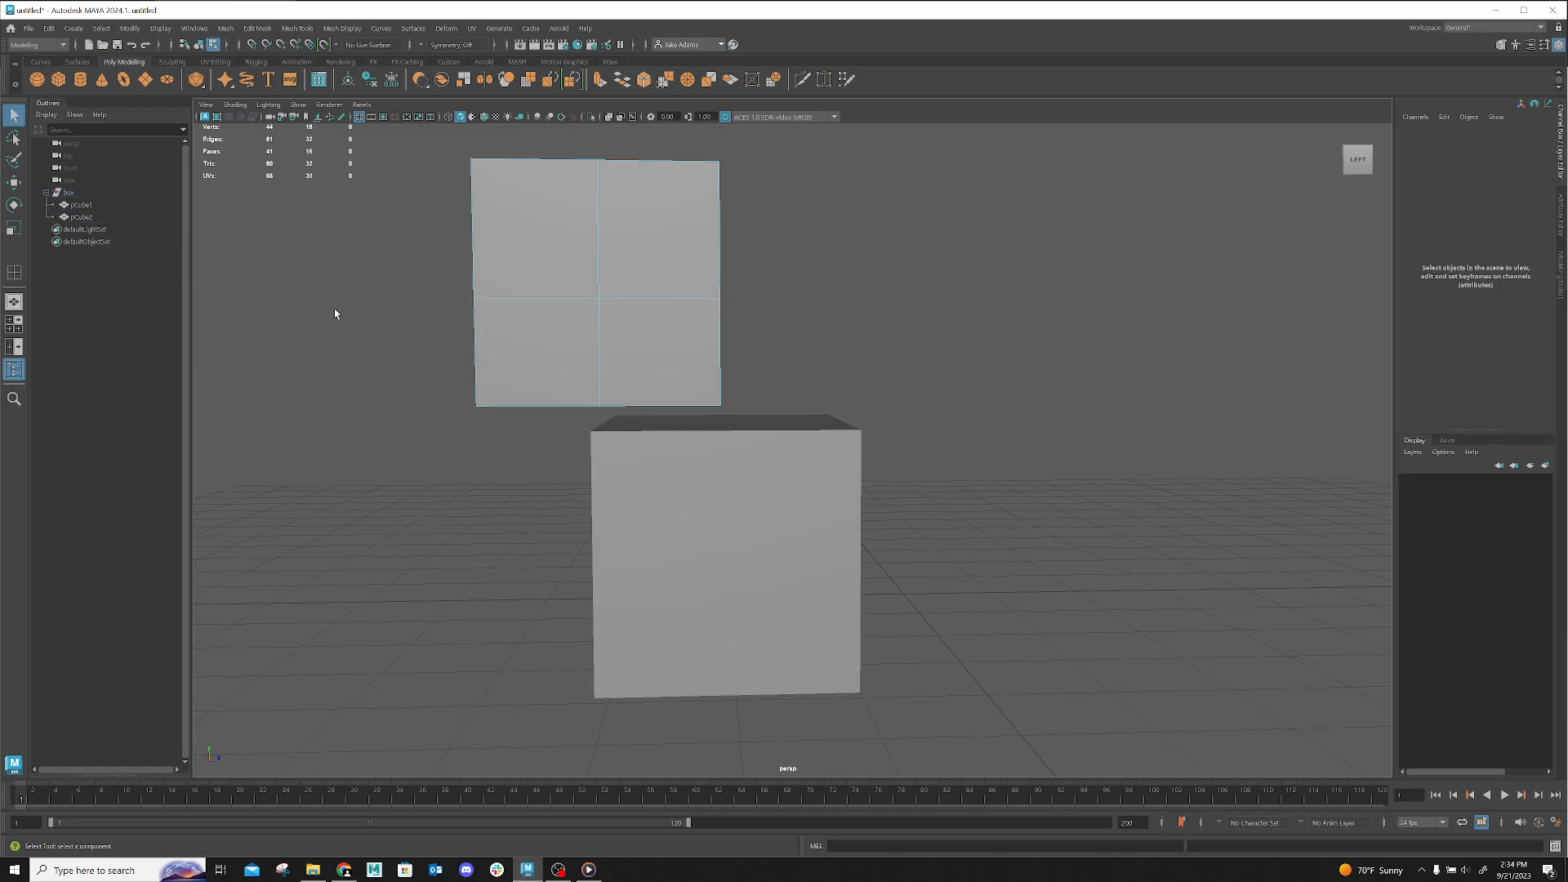
left_click(636, 297)
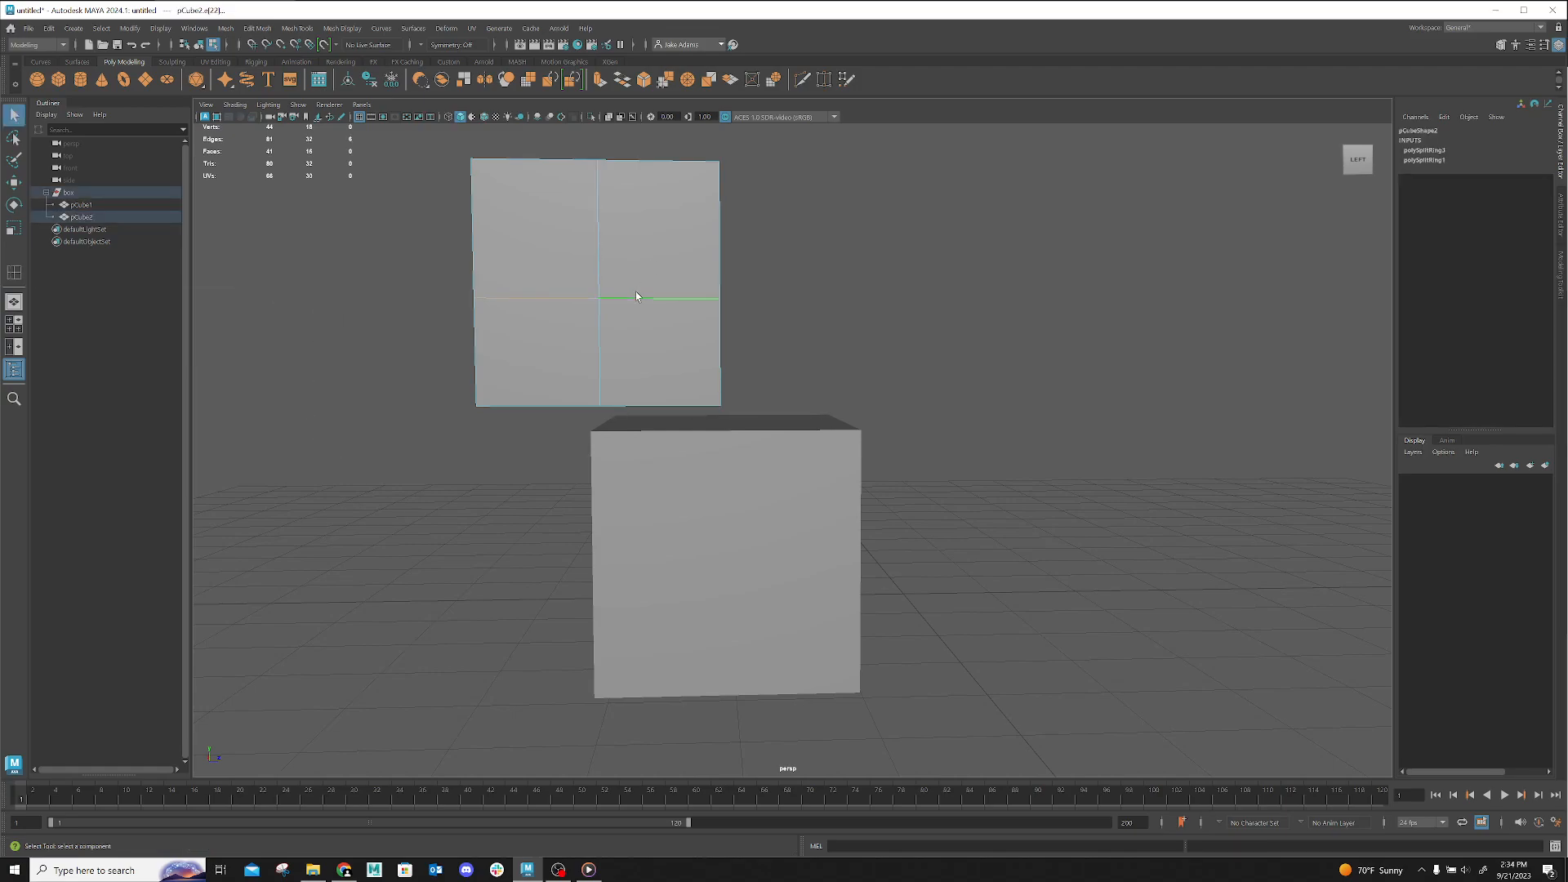
left_click(578, 313)
left_click(227, 29)
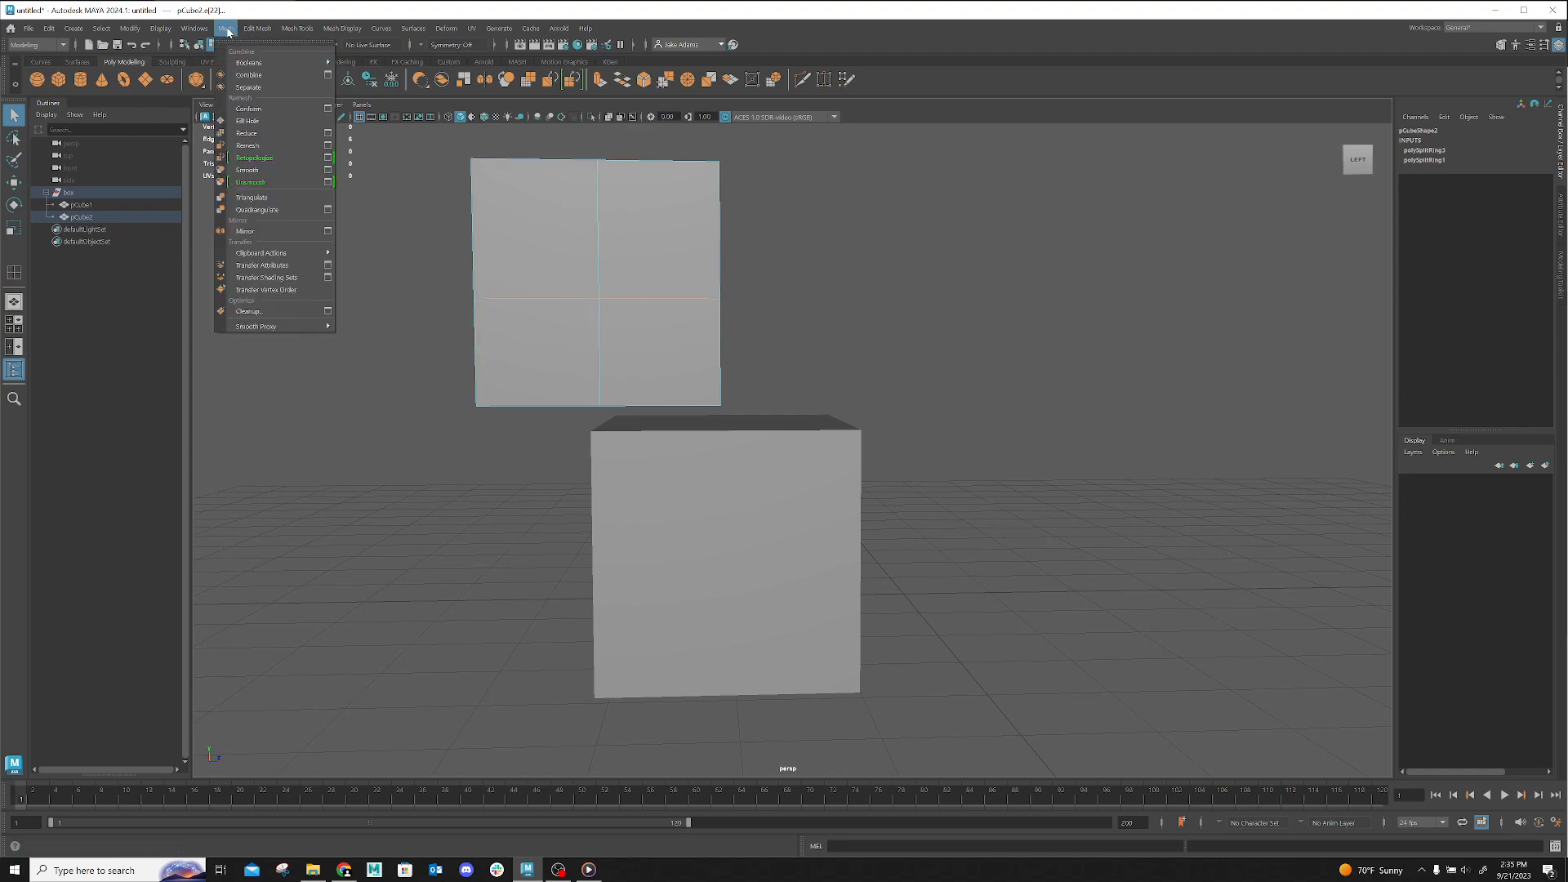
mouse_move(258, 31)
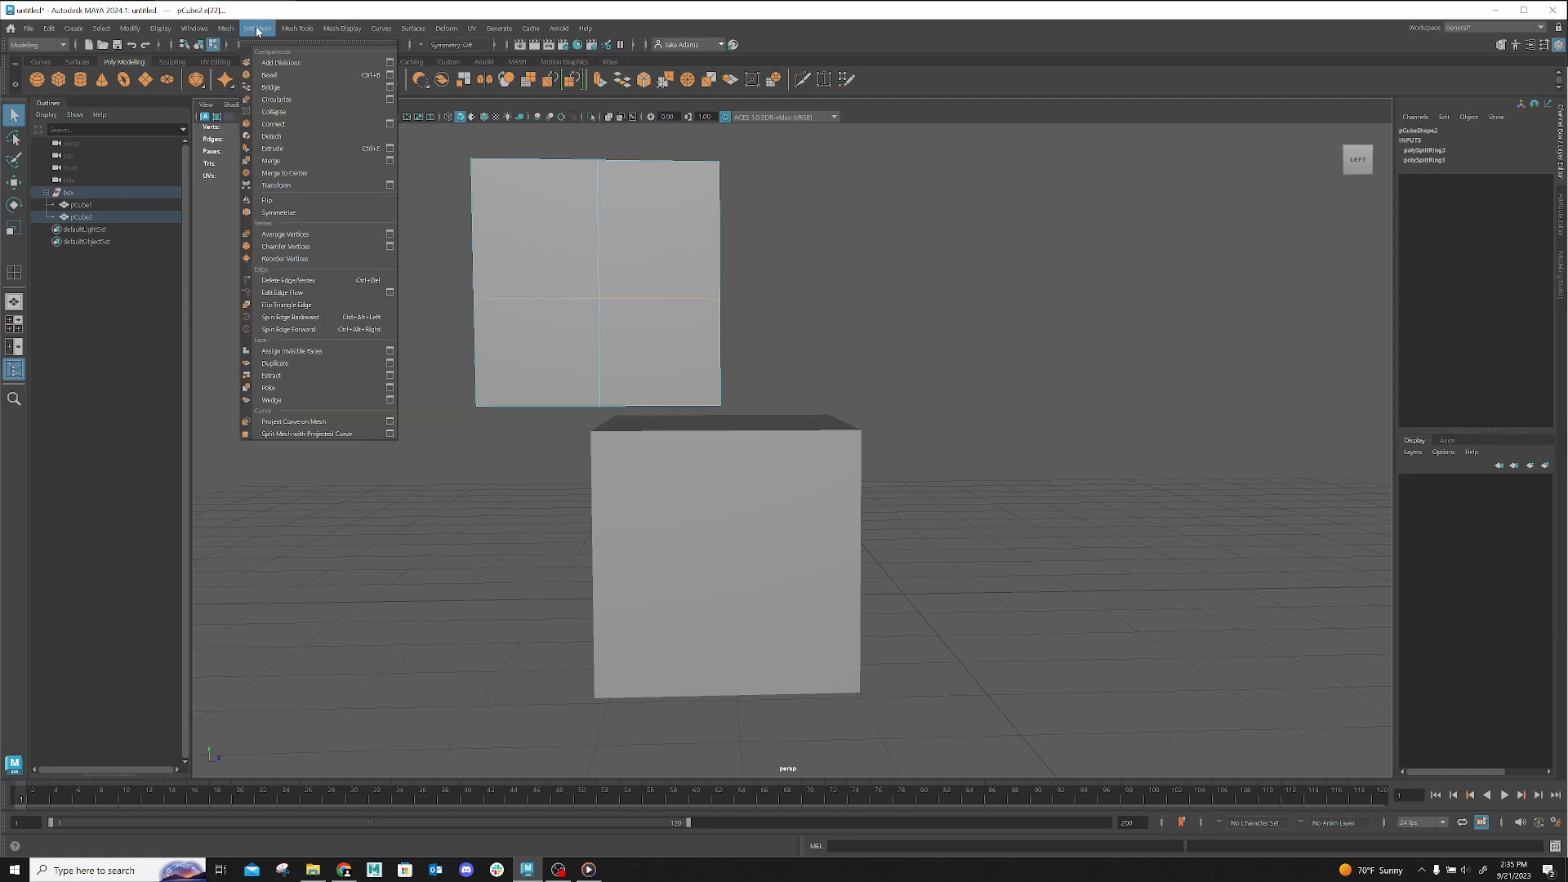
left_click(299, 280)
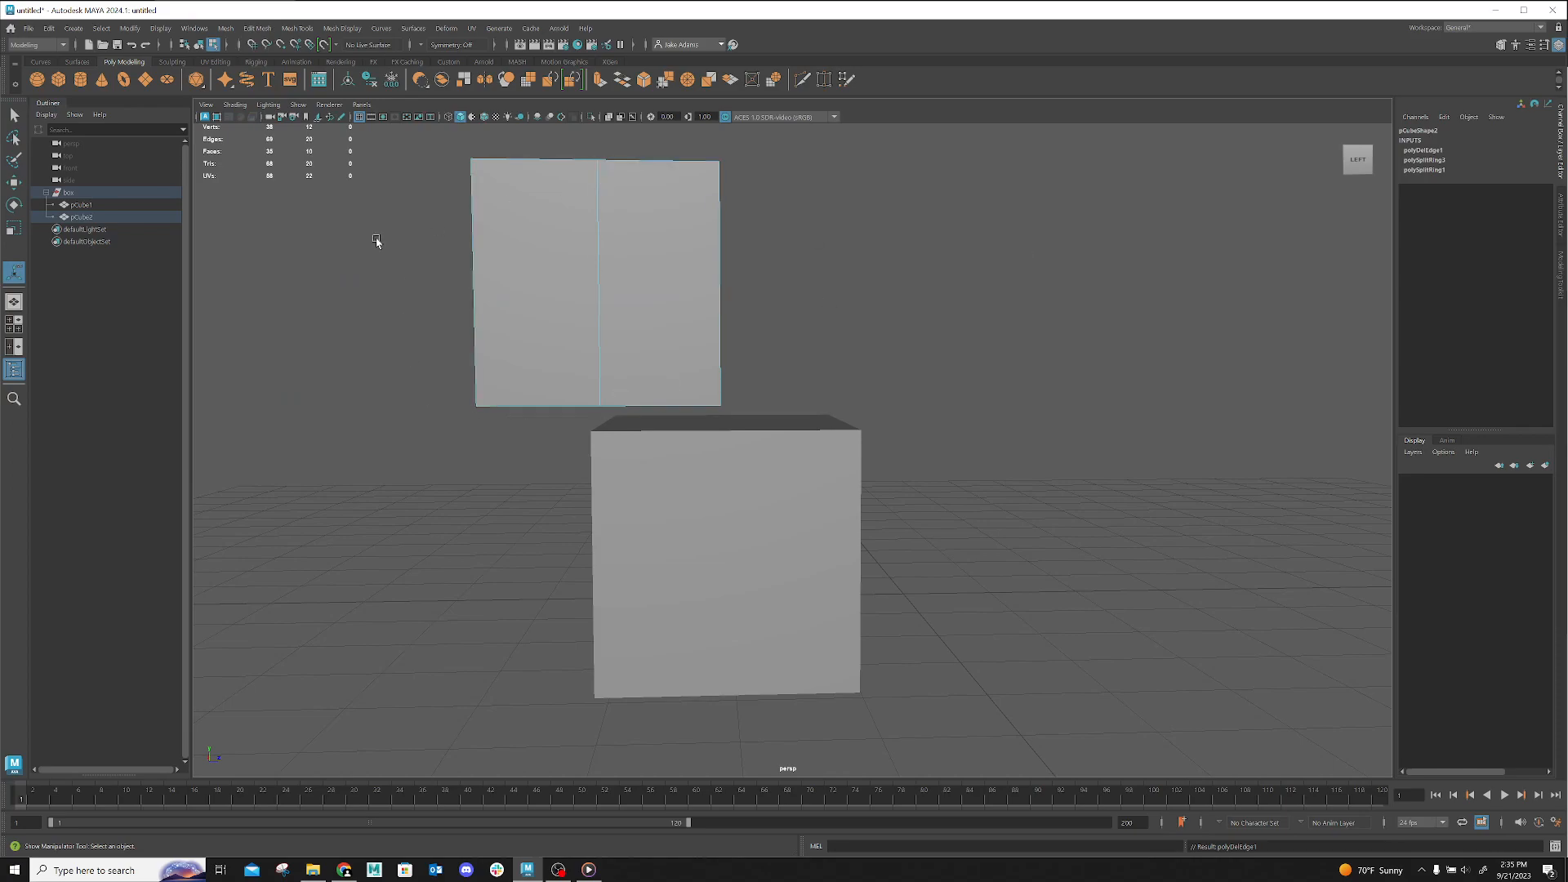
Return the upper cube to object mode, shift it slightly along its Z axis and raise it further above the lower cube
right_click(522, 258)
left_click(582, 235)
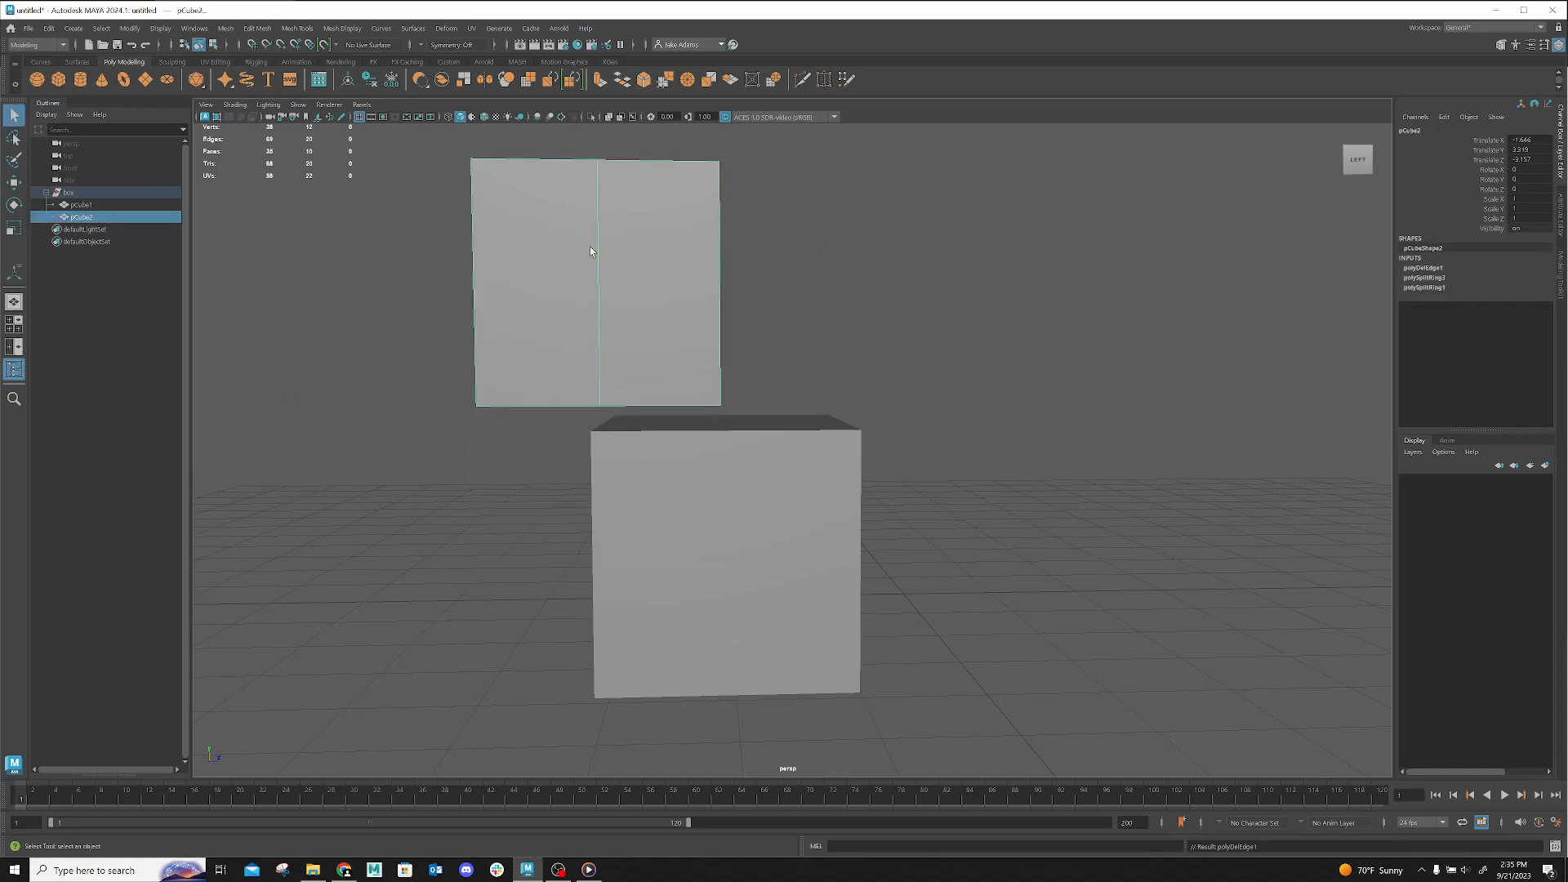
key("w")
left_click_drag(656, 290, 668, 298)
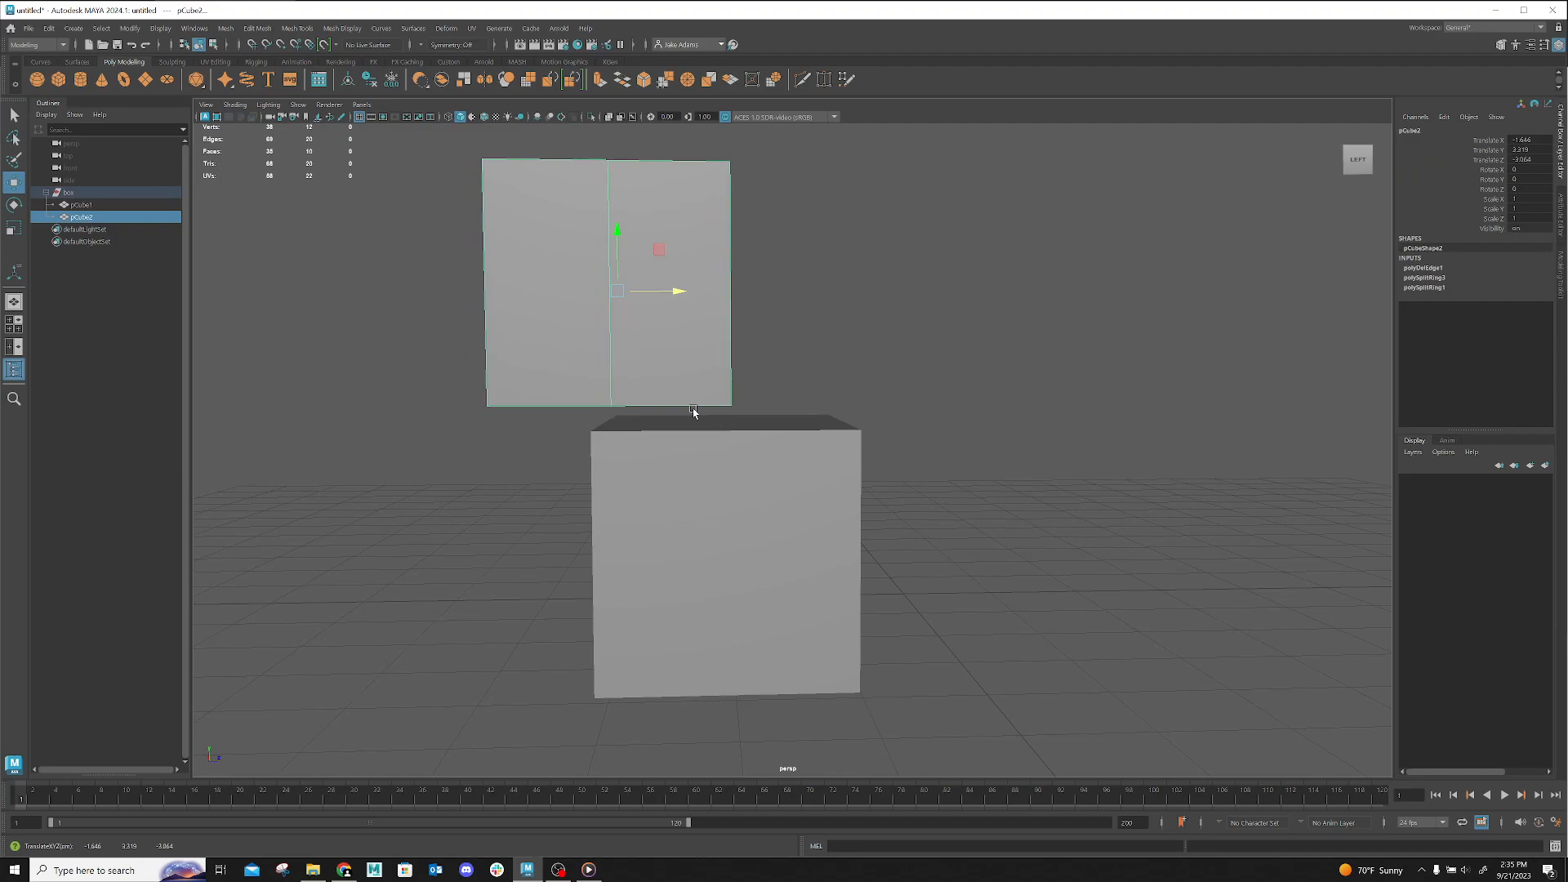
left_click_drag(617, 229, 617, 195)
Switch the lower cube to face mode and delete the large half face on its top beneath the upper cube
left_click(666, 439)
right_click_drag(666, 438, 657, 480)
left_click_drag(718, 472, 676, 490, "alt")
left_click(579, 438)
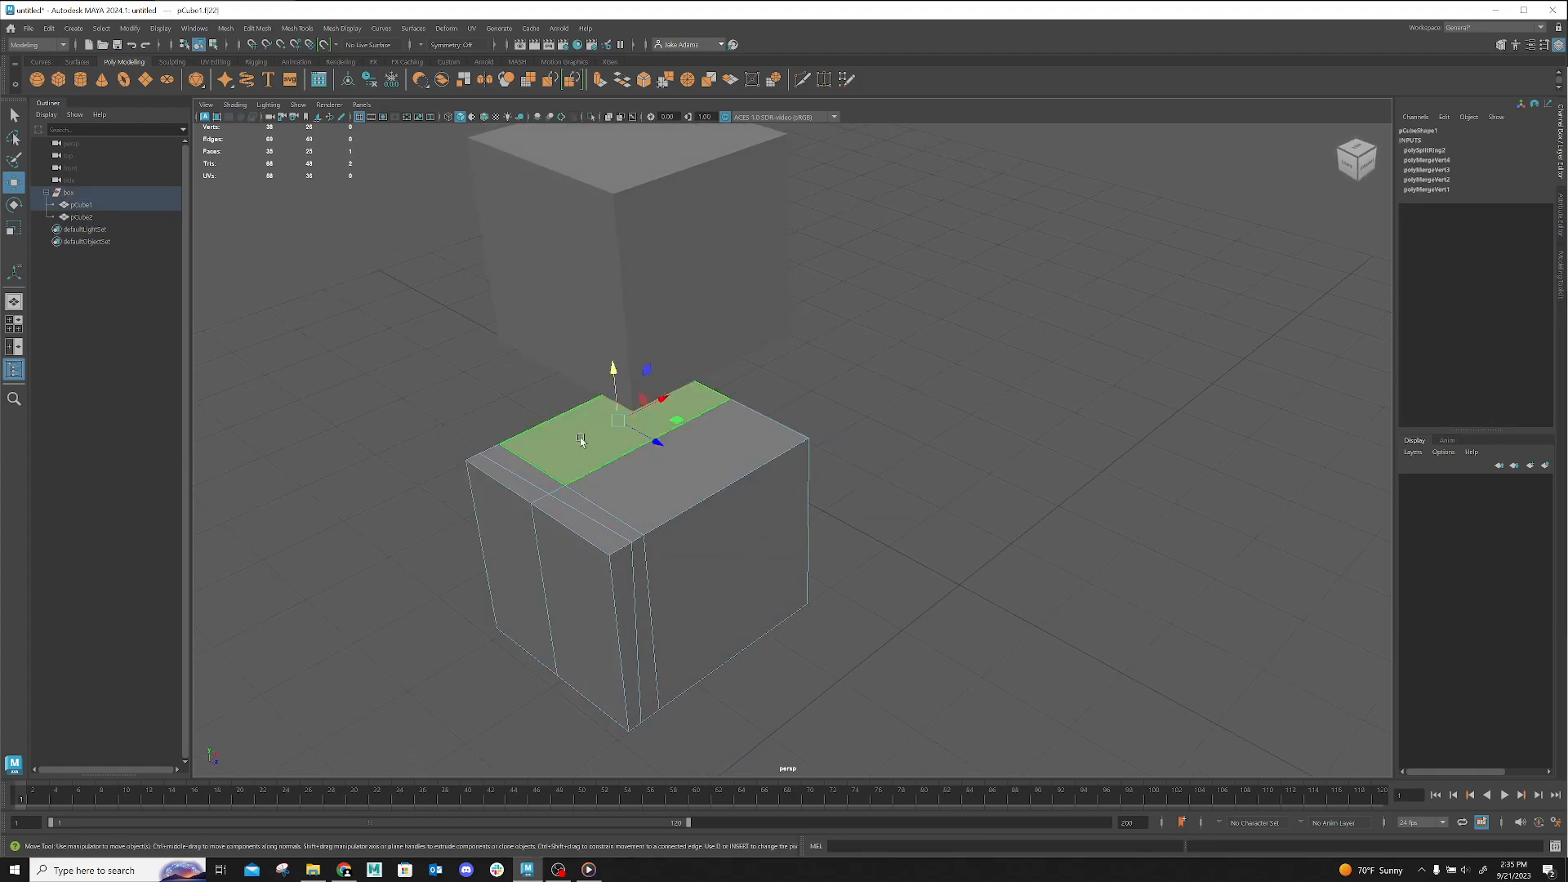
key("Delete")
Try deleting the half face on the upper cube's underside above the lower cube's opening, and undo the deletion
left_click_drag(531, 455, 602, 438, "alt")
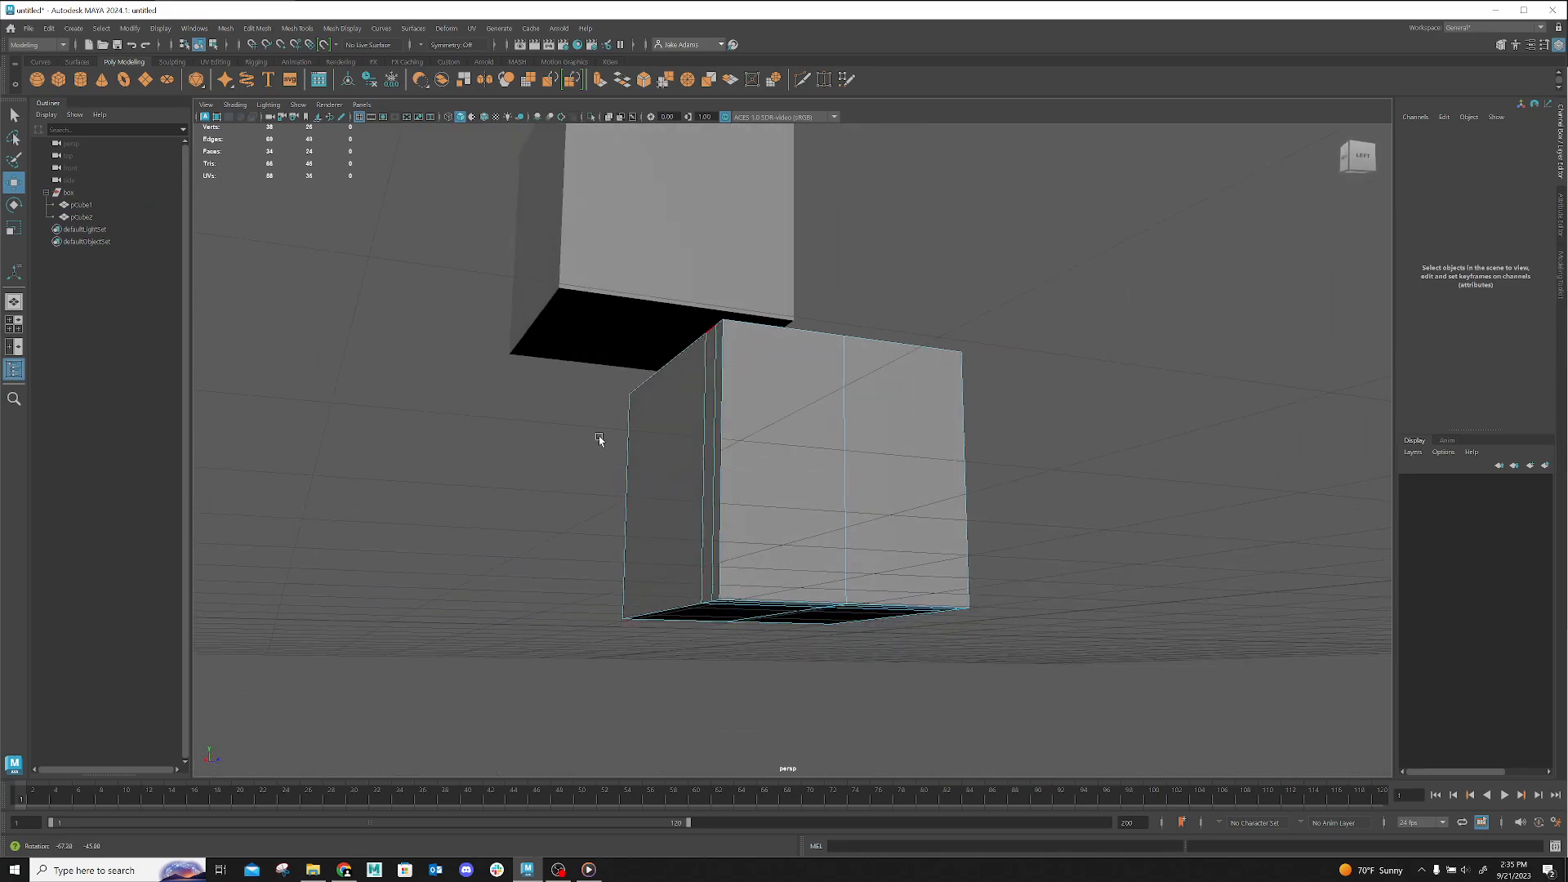
left_click(698, 317)
right_click_drag(698, 317, 694, 339)
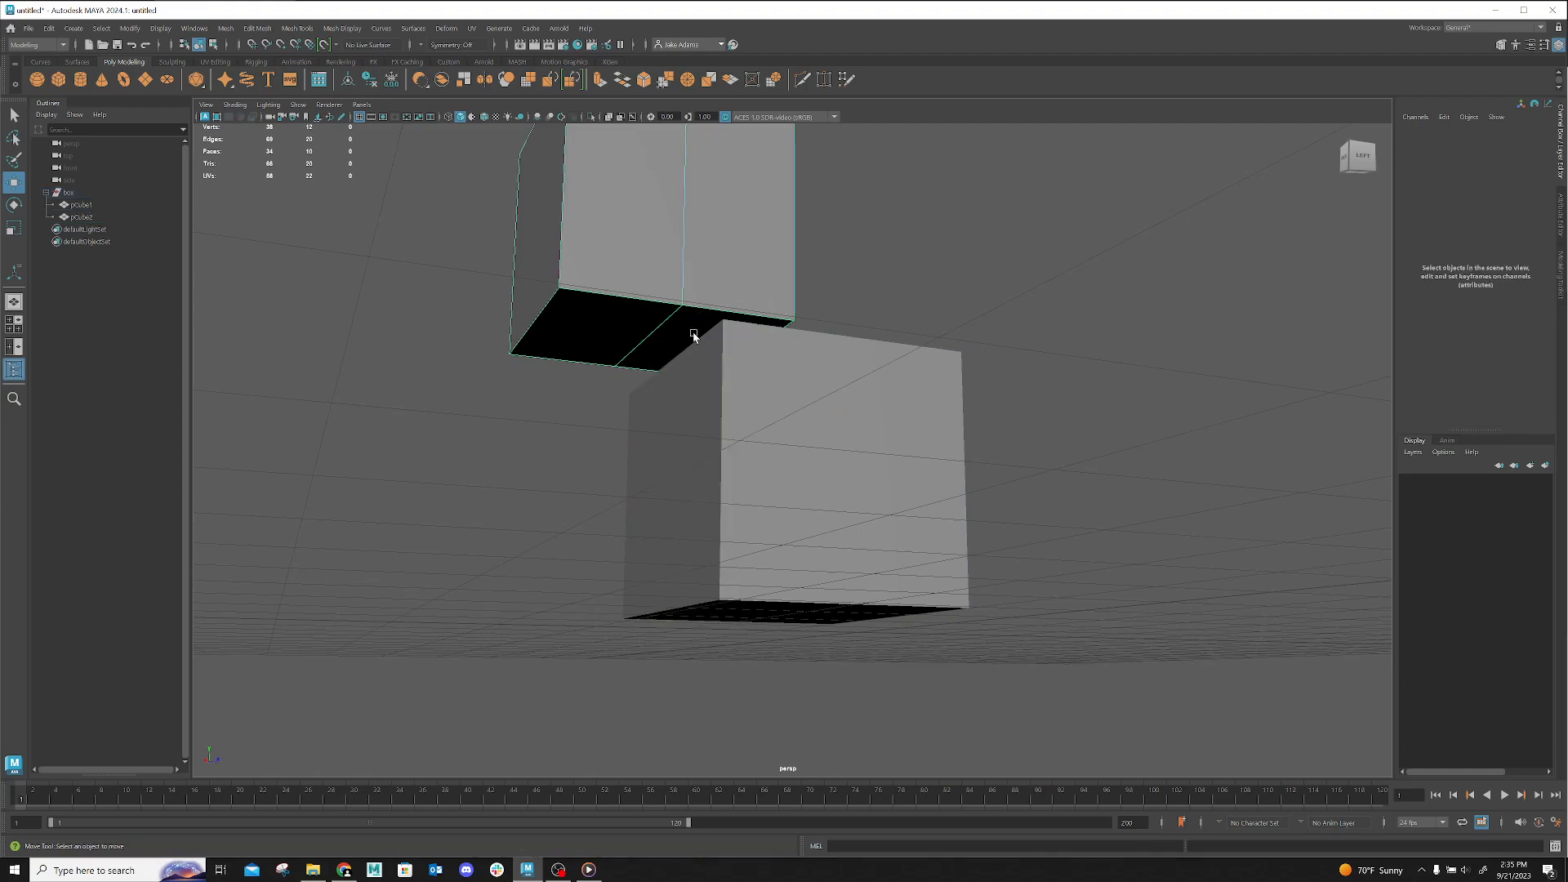
left_click(694, 339)
key("Delete")
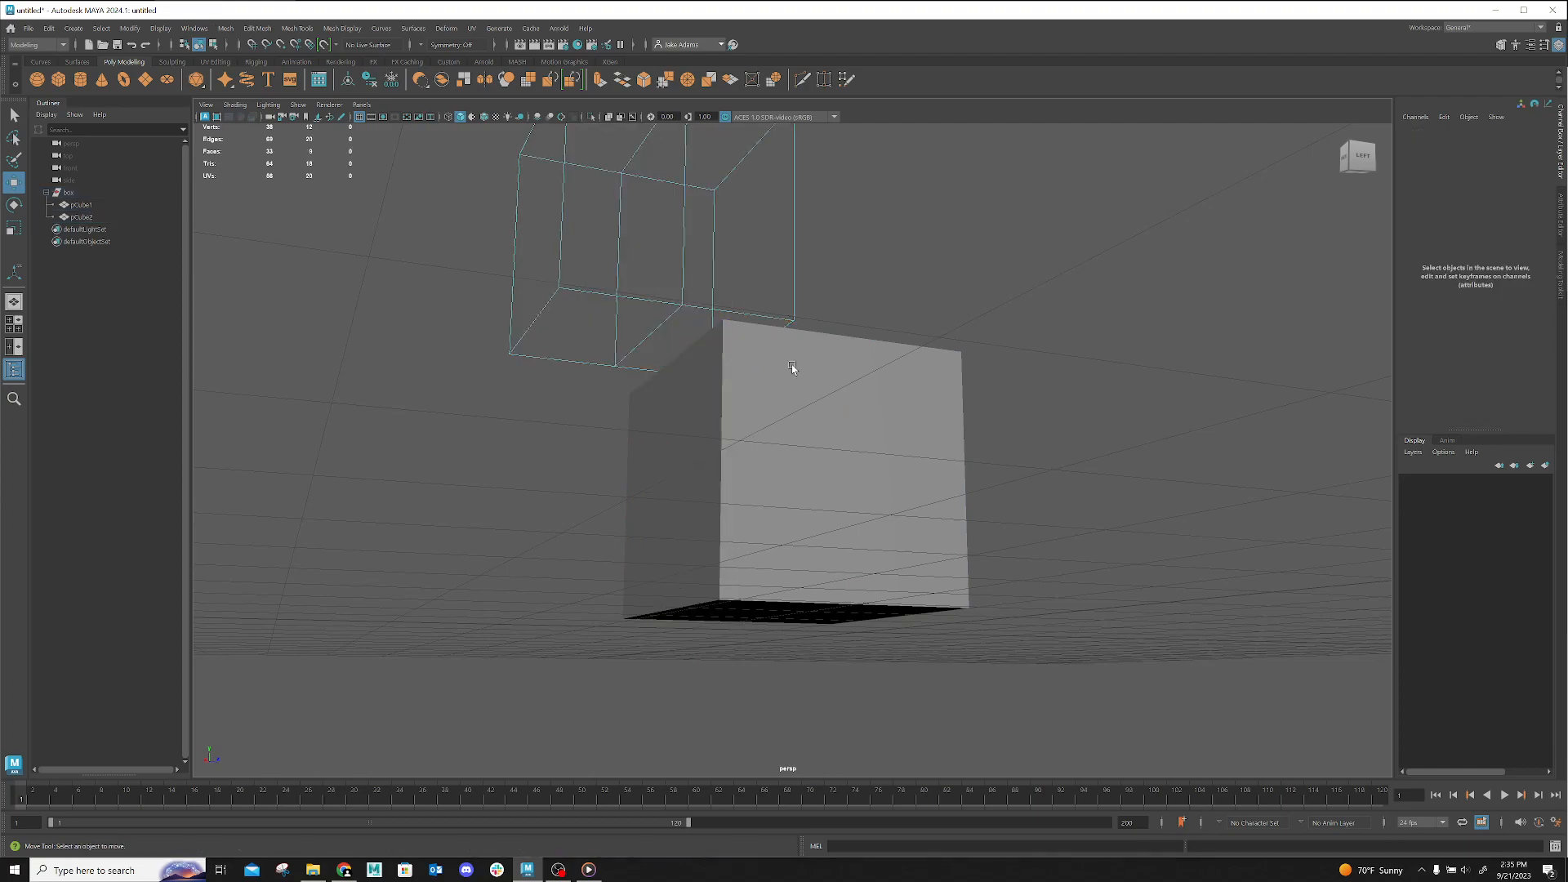
key("ctrl+z")
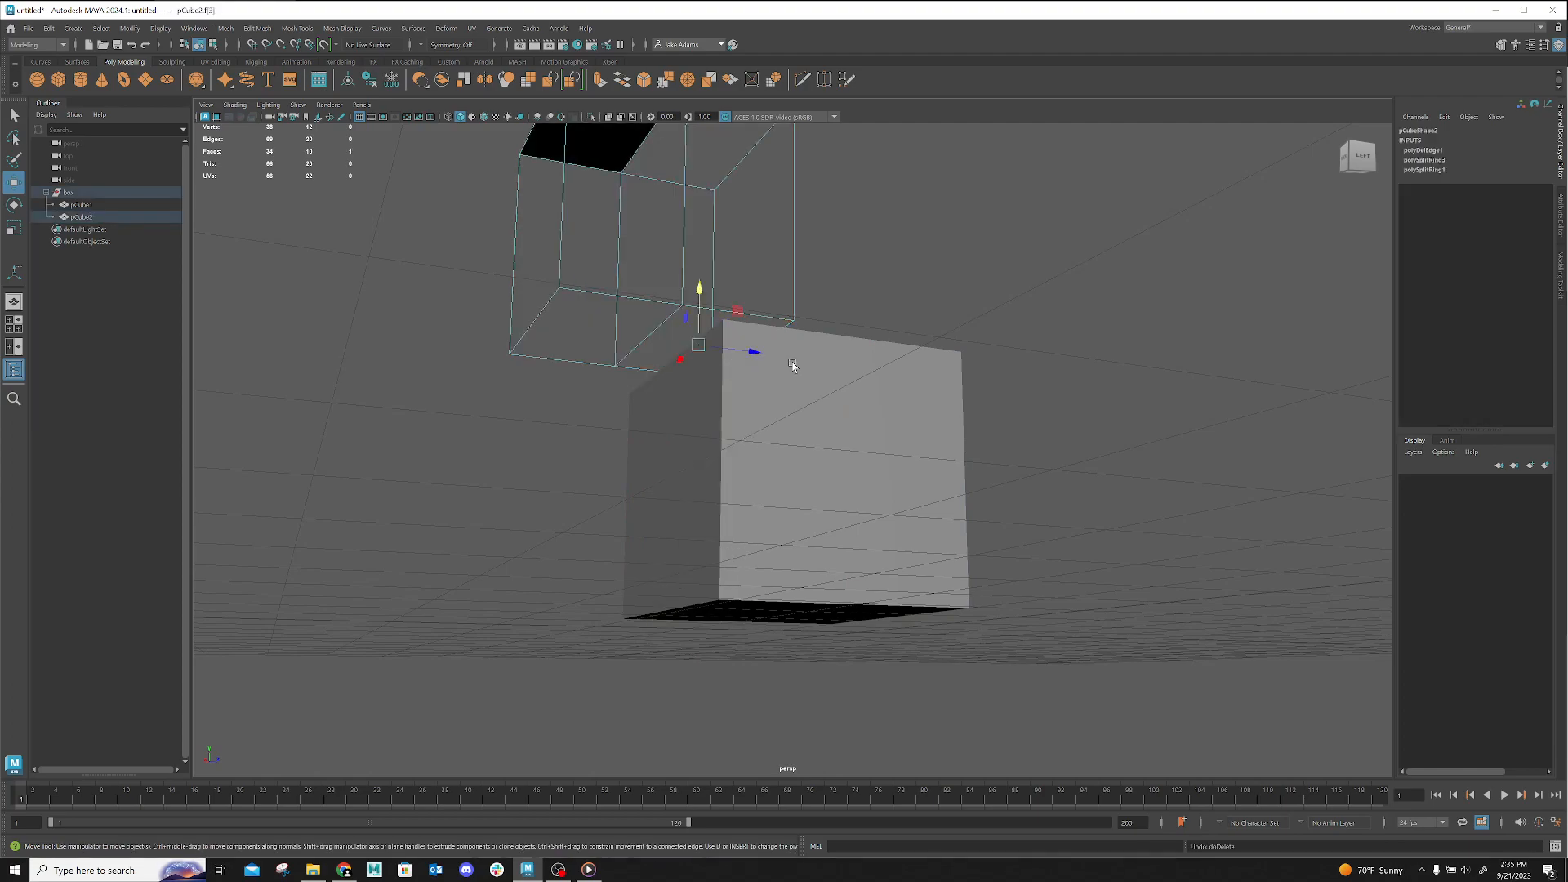
Return the upper cube to object mode and delete its construction history
key("F8")
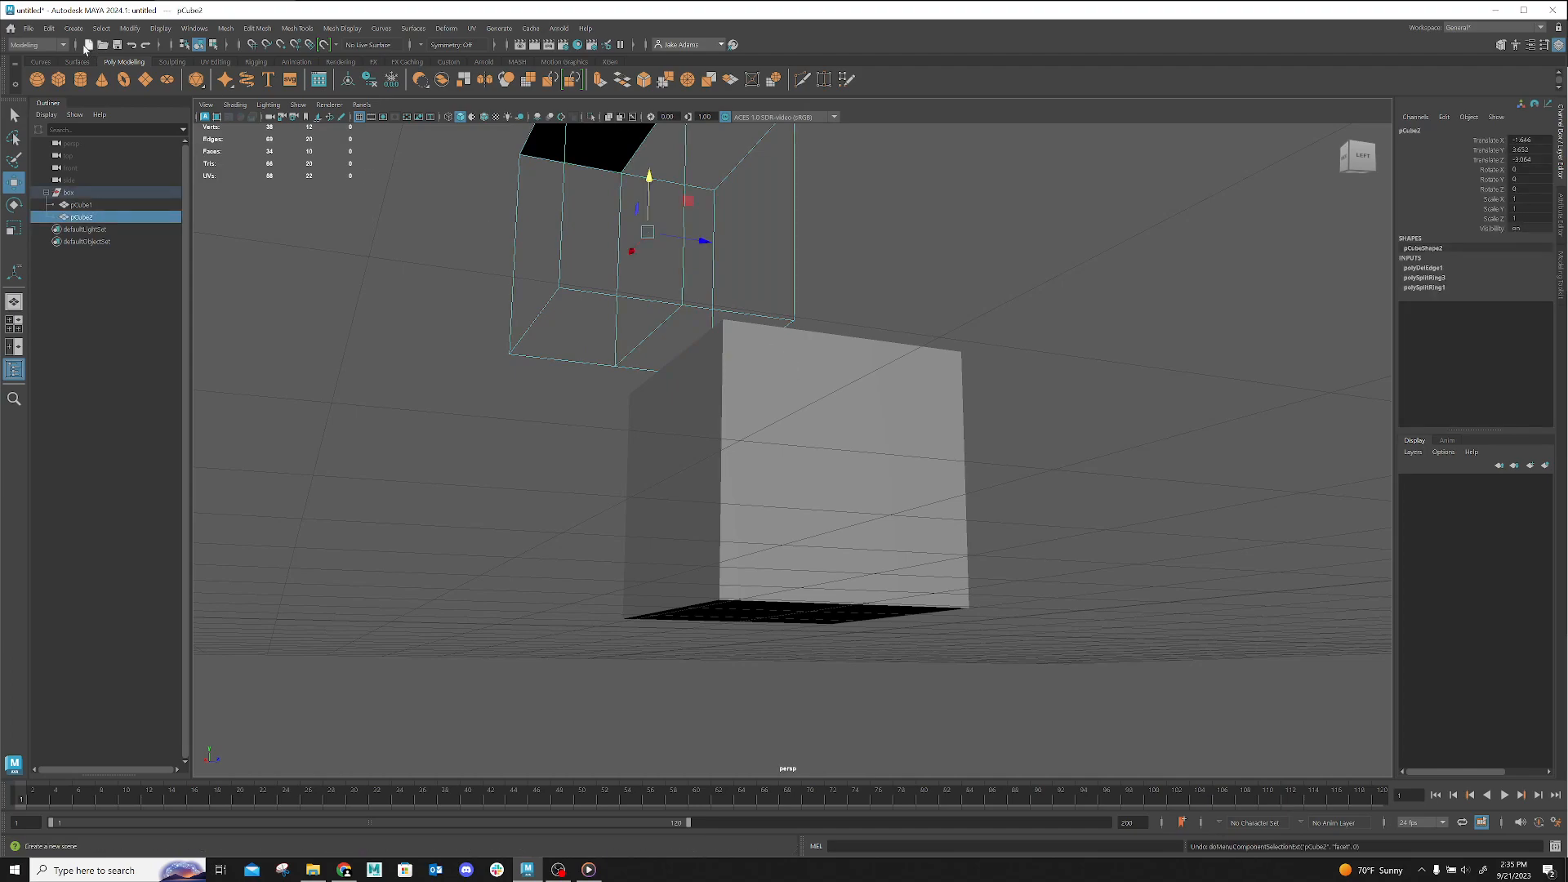
left_click(49, 28)
mouse_move(122, 175)
left_click(291, 188)
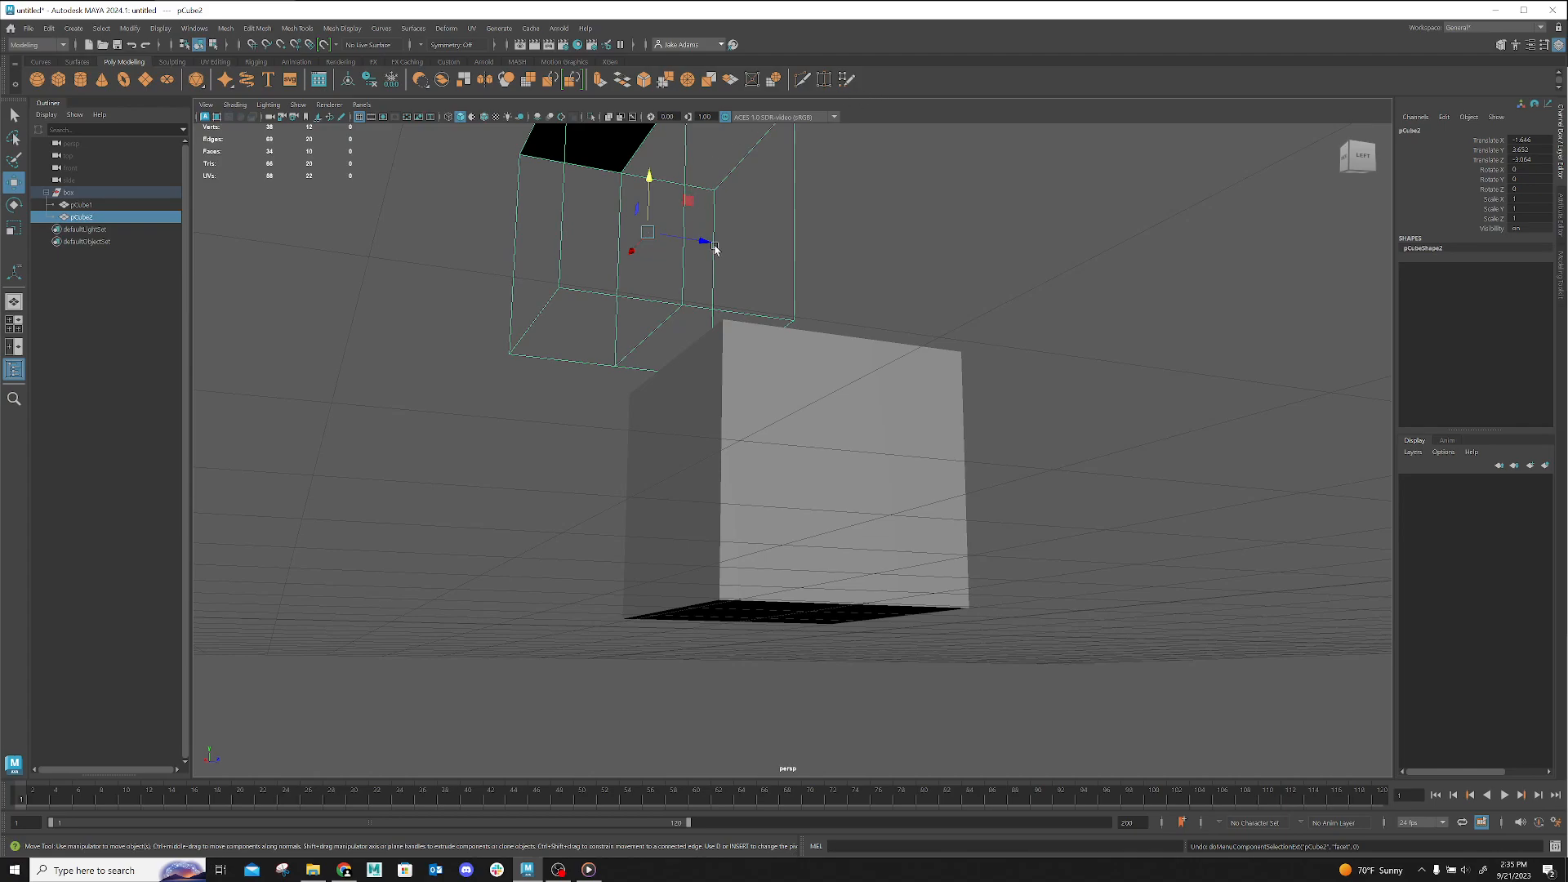
right_click_drag(673, 196, 731, 181)
left_click(903, 241)
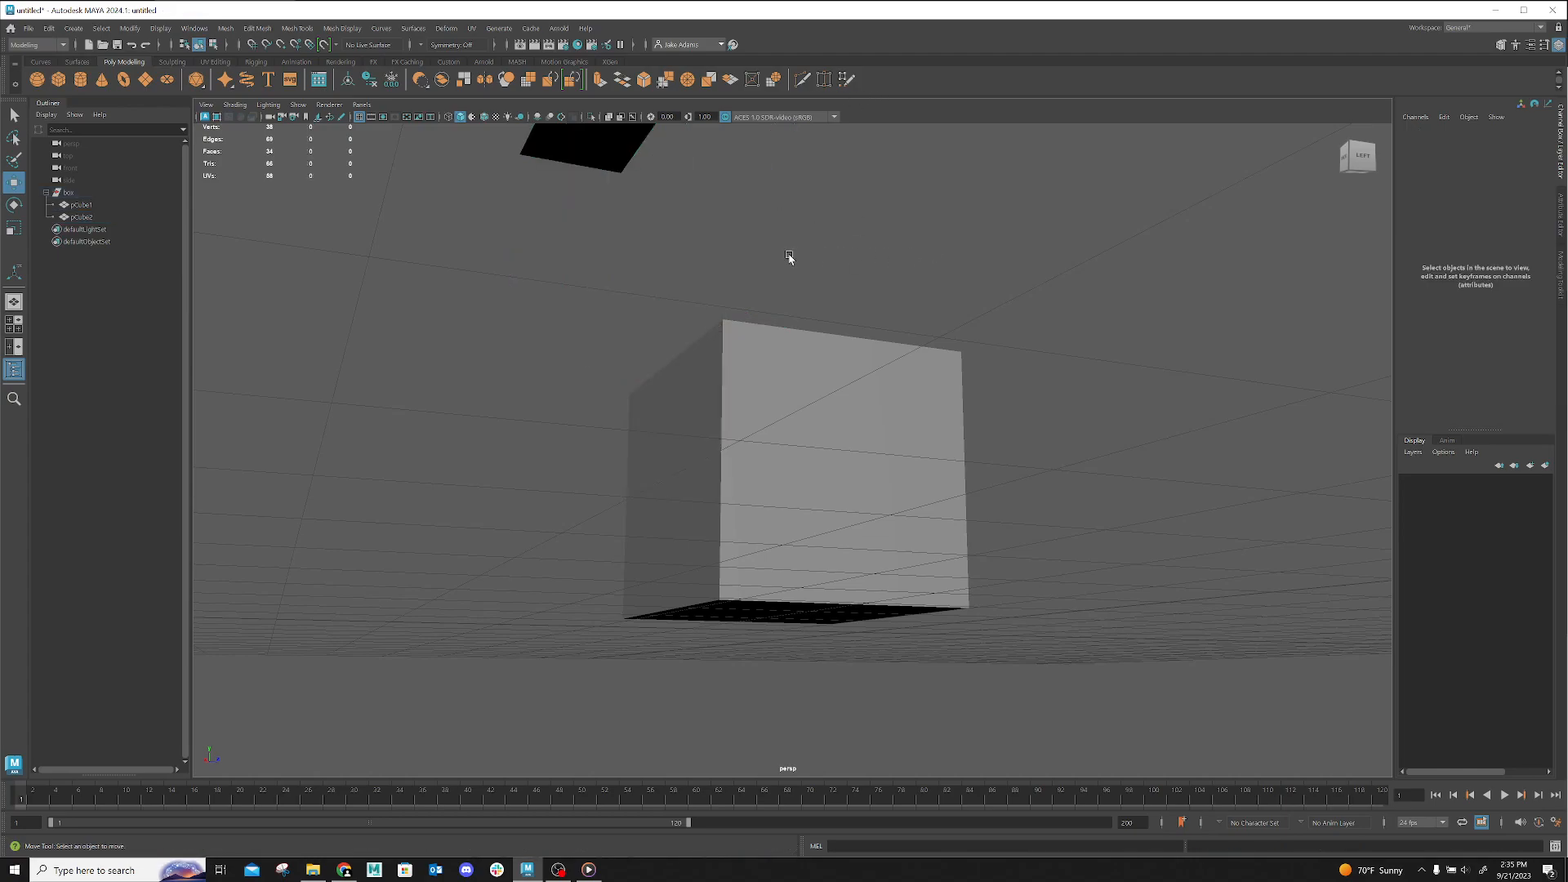
left_click(629, 163)
left_click_drag(759, 217, 809, 257, "alt")
Undo the recent edits back through the history deletion, the lower cube's face deletion and the upper cube's last moves
key("ctrl+z")
key("ctrl+z")
key("ctrl+z")
key("ctrl+z")
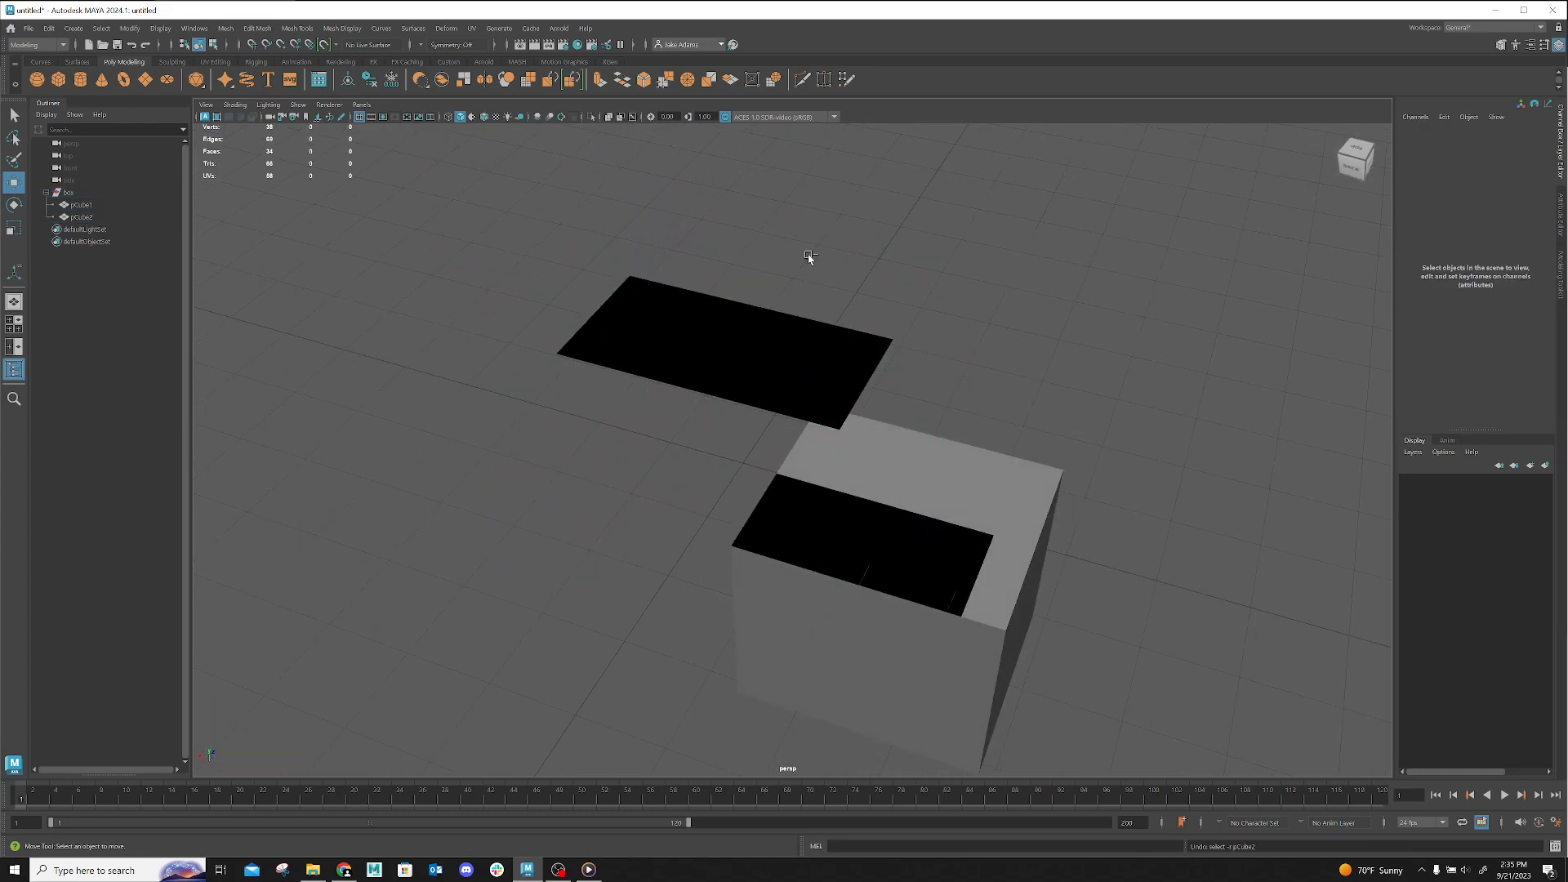
key("ctrl+z")
key("ctrl+z")
key("ctrl+z")
key("ctrl+z")
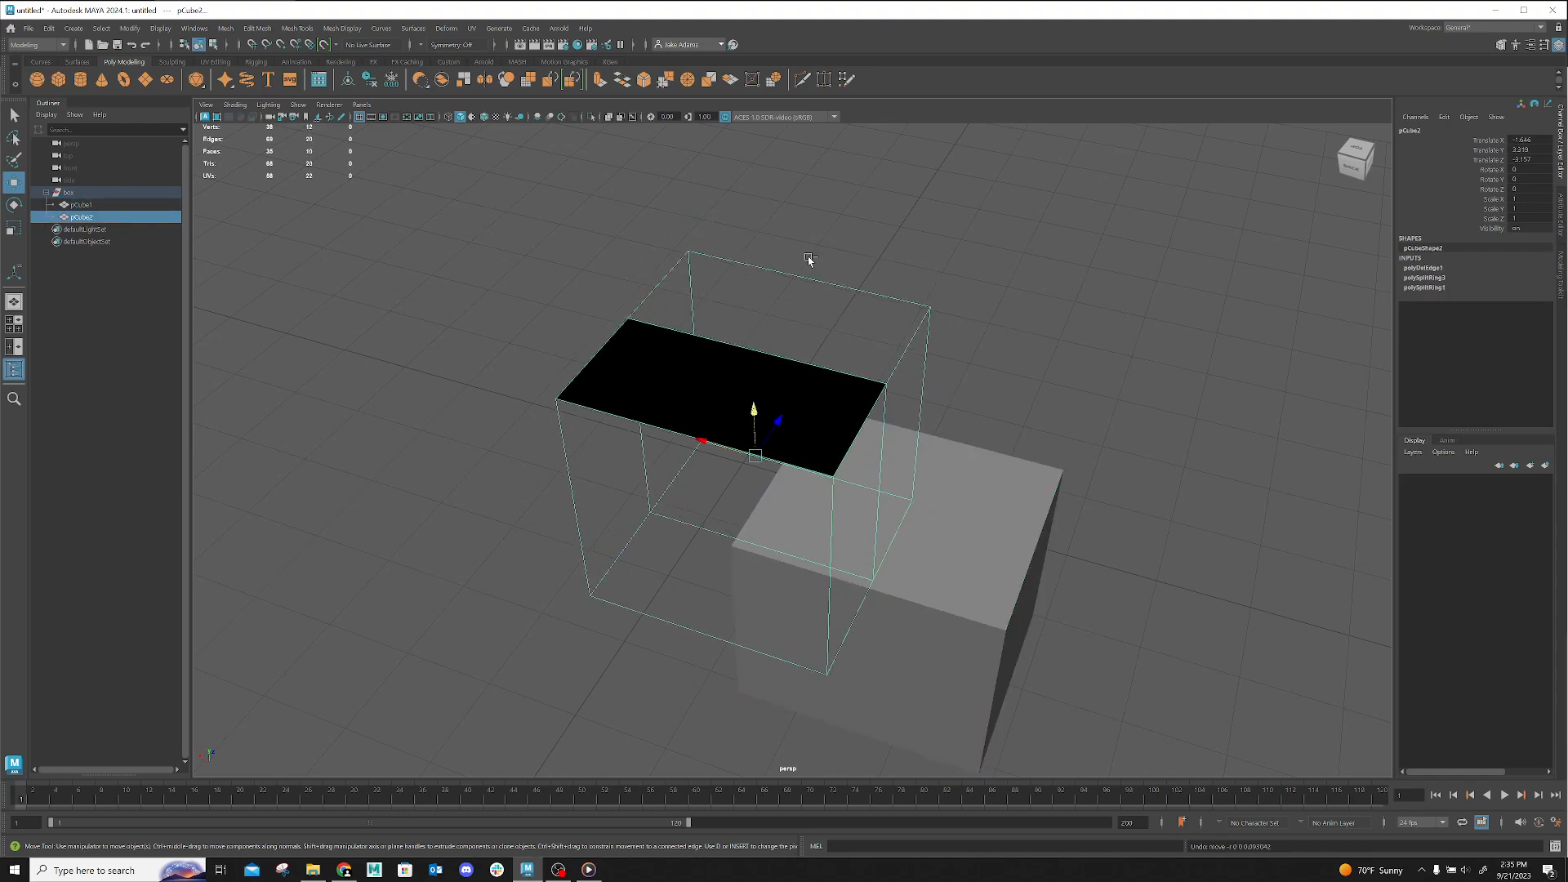
Toggle the upper cube's smooth preview on and off, and assign the cube a new Blinn material
key("3")
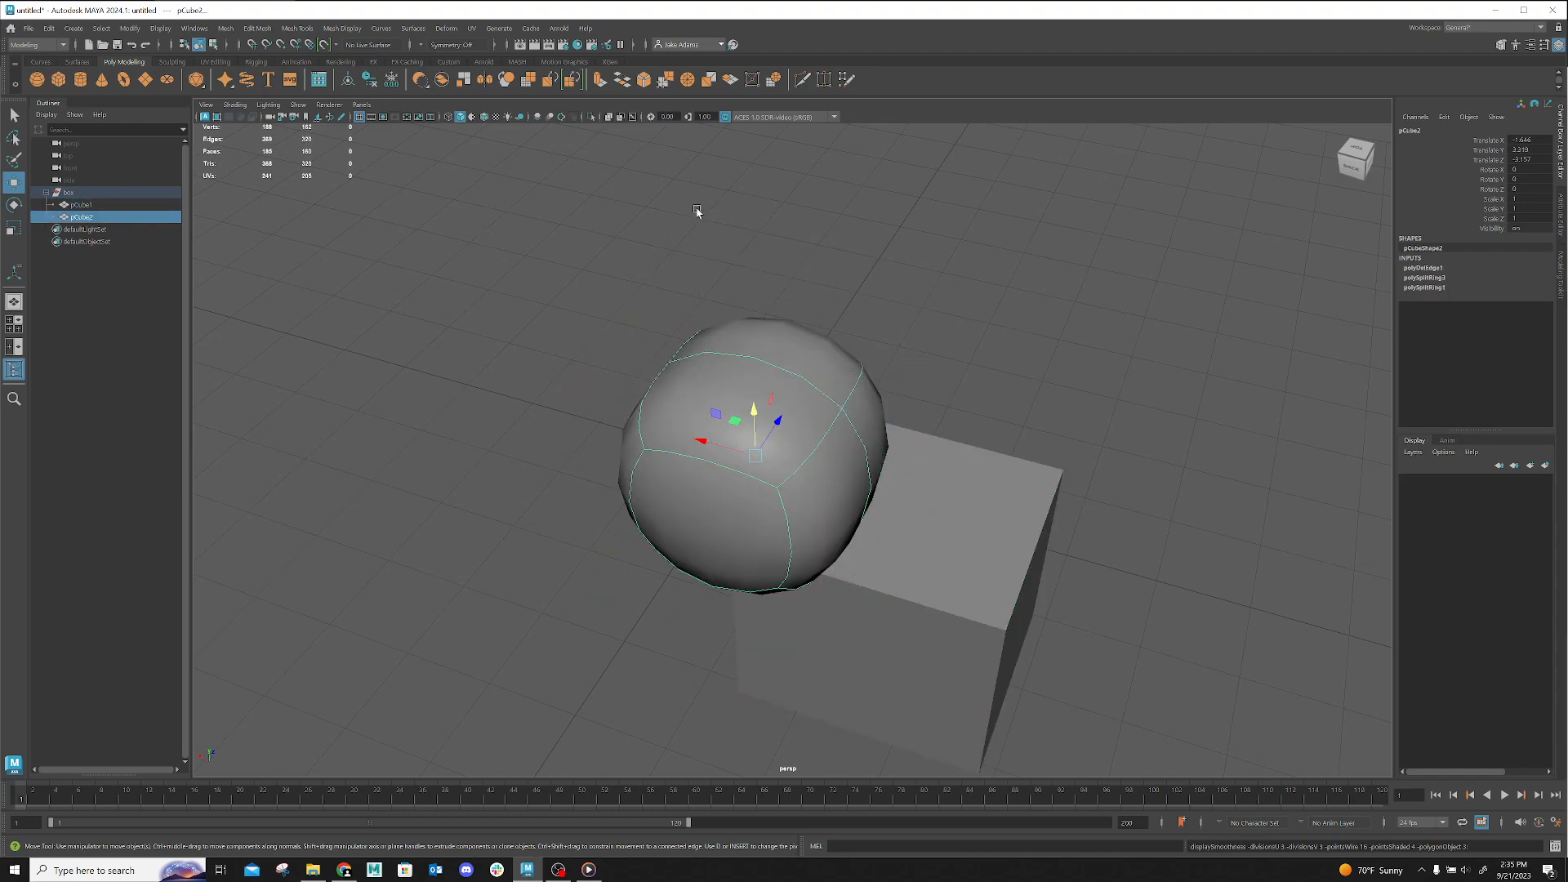
key("1")
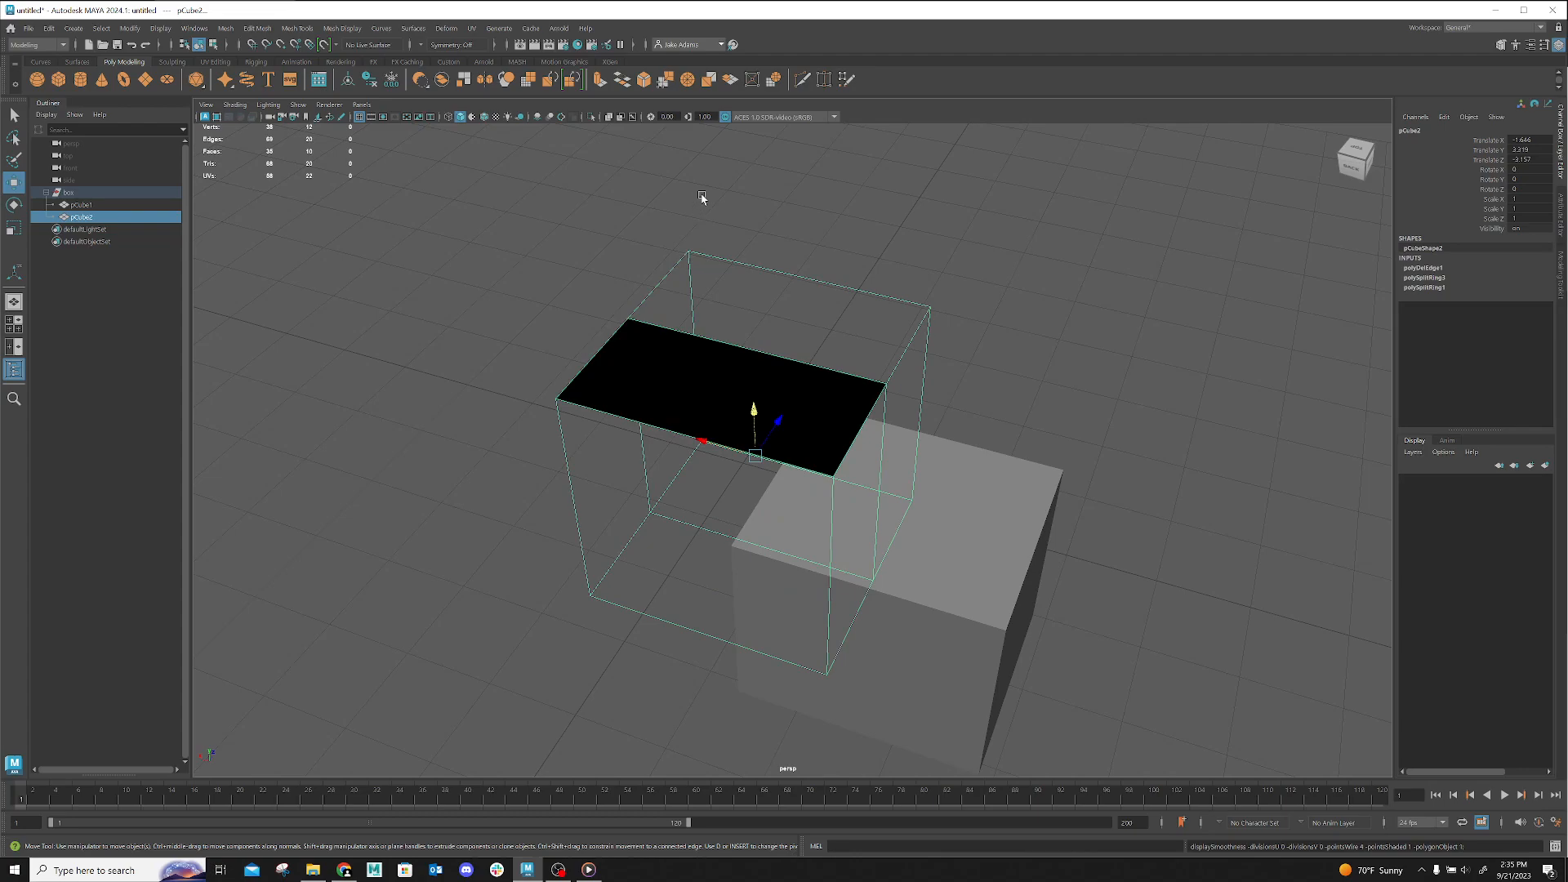
right_click(662, 327)
right_click(682, 384)
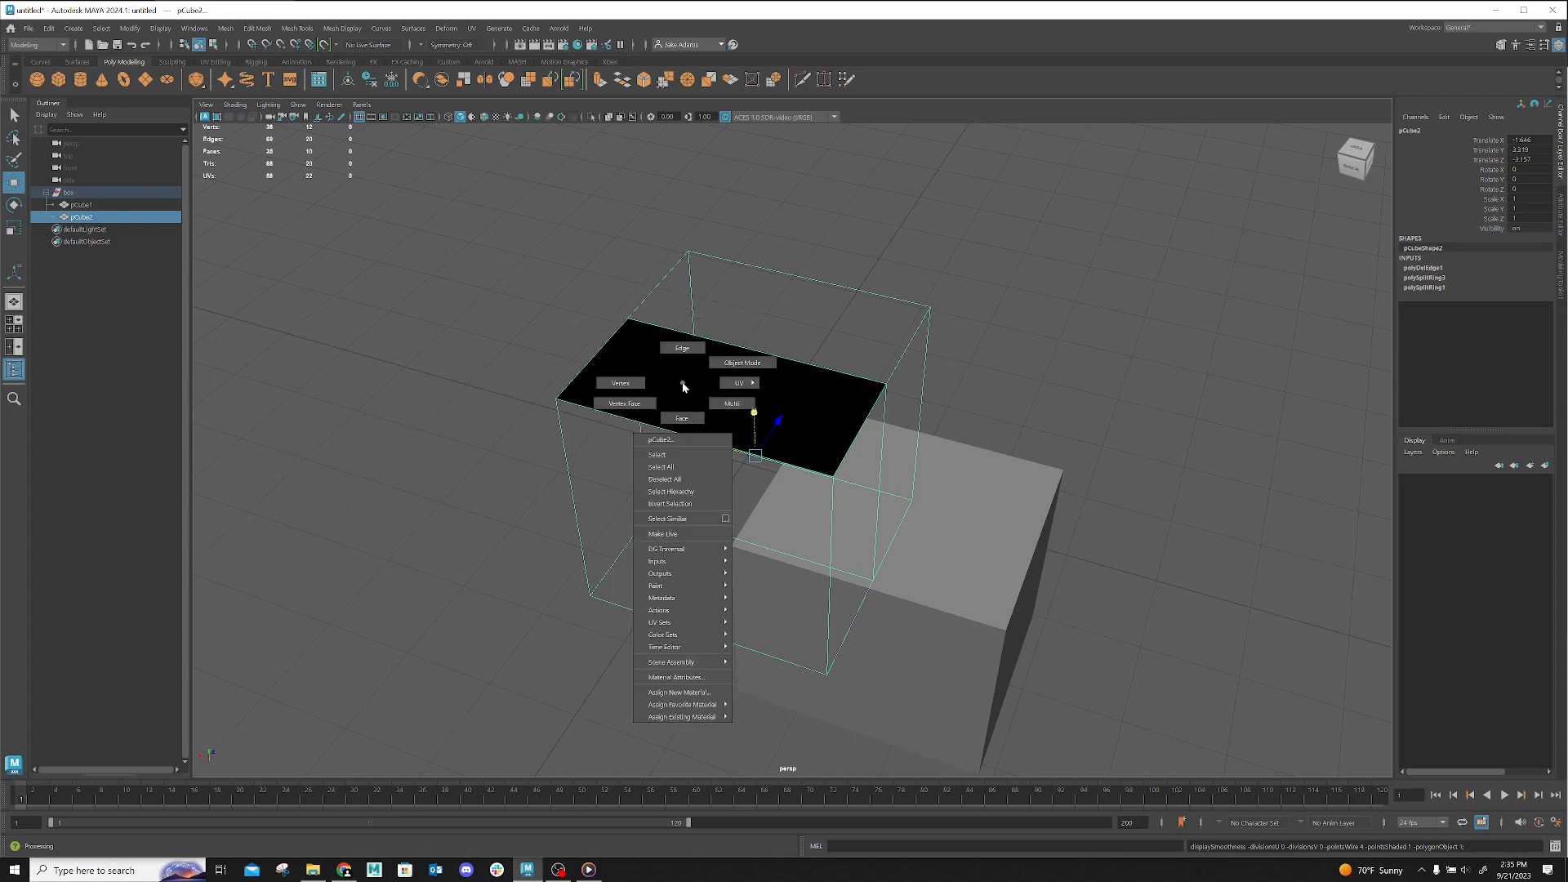
left_click(680, 692)
left_click(882, 210)
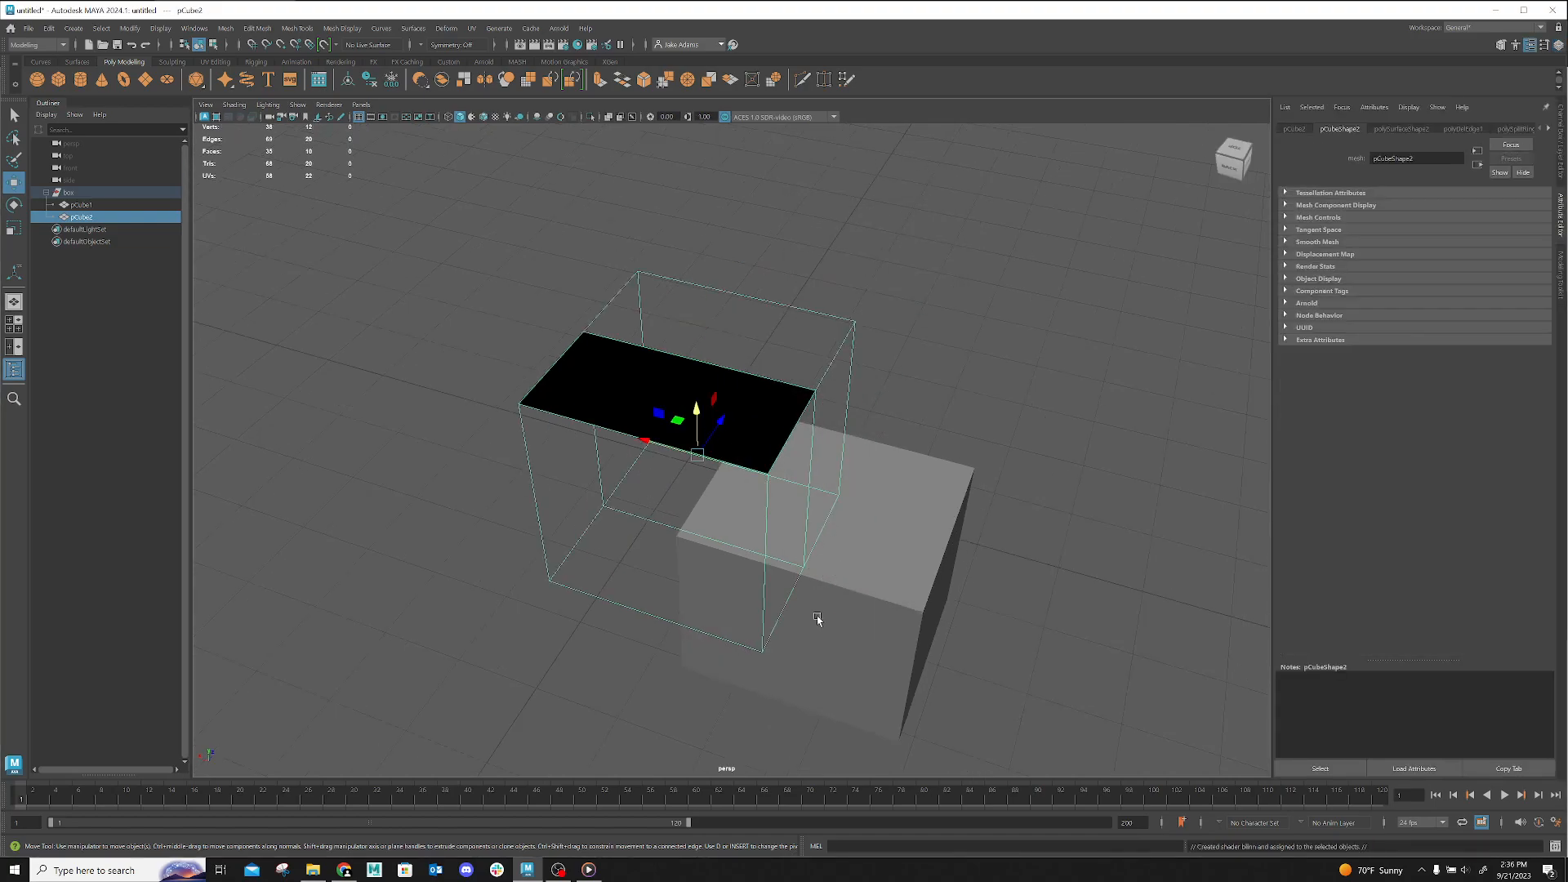
Delete the black face of the upper cube and select the corner vertices at its end
right_click_drag(645, 374, 648, 405)
left_click(649, 406)
key("Delete")
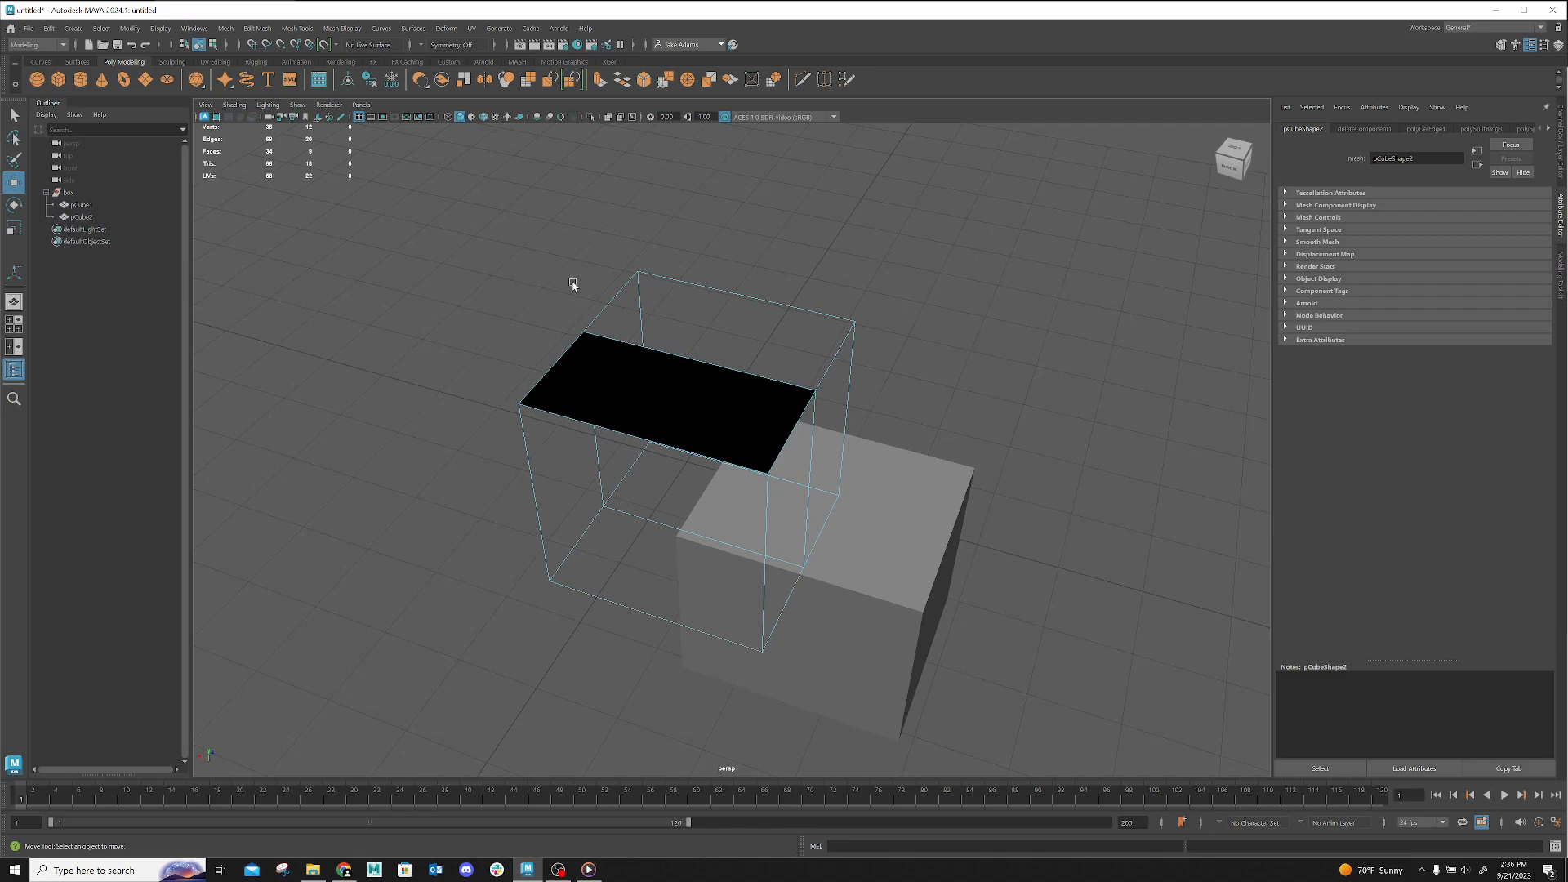
right_click_drag(595, 381, 585, 389)
left_click_drag(516, 349, 588, 422)
right_click_drag(591, 413, 645, 396)
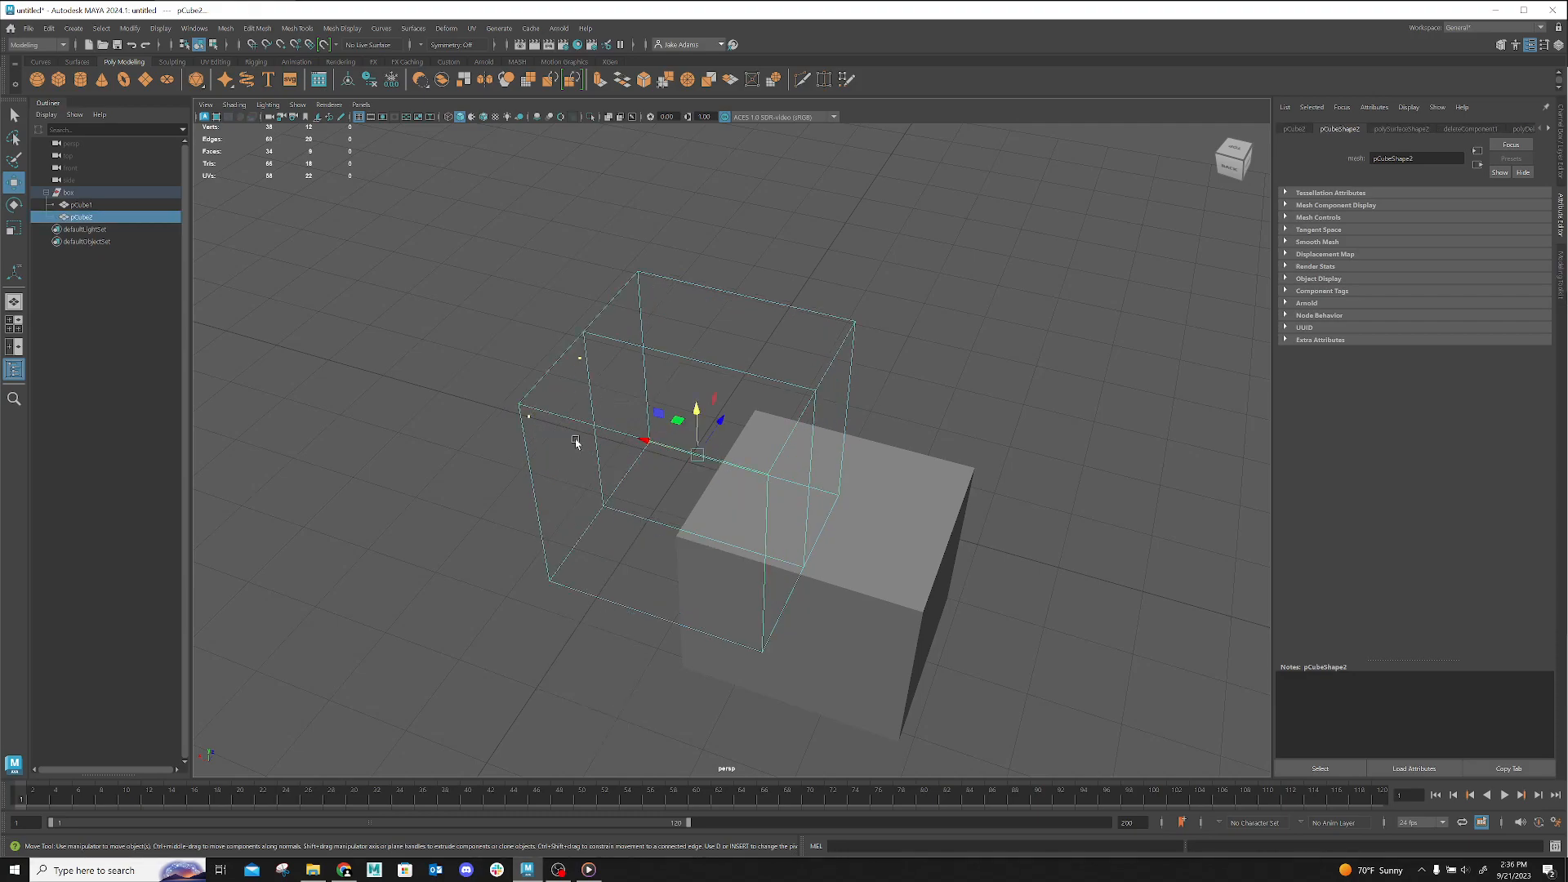
Return the damaged upper cube to object mode and delete the whole cube
right_click(588, 358)
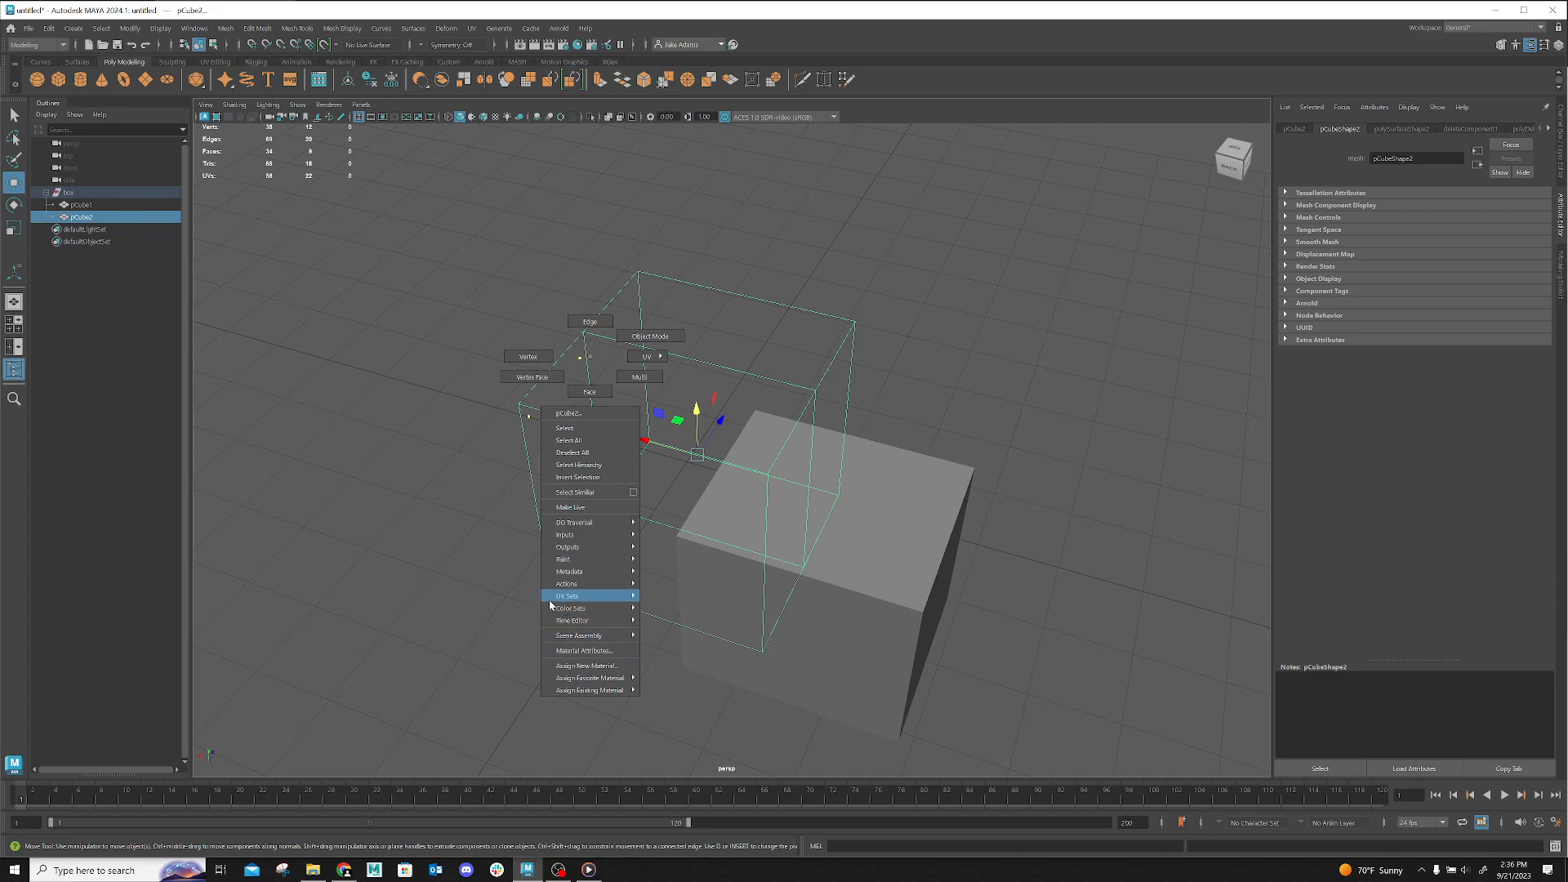
left_click(630, 337)
key("1")
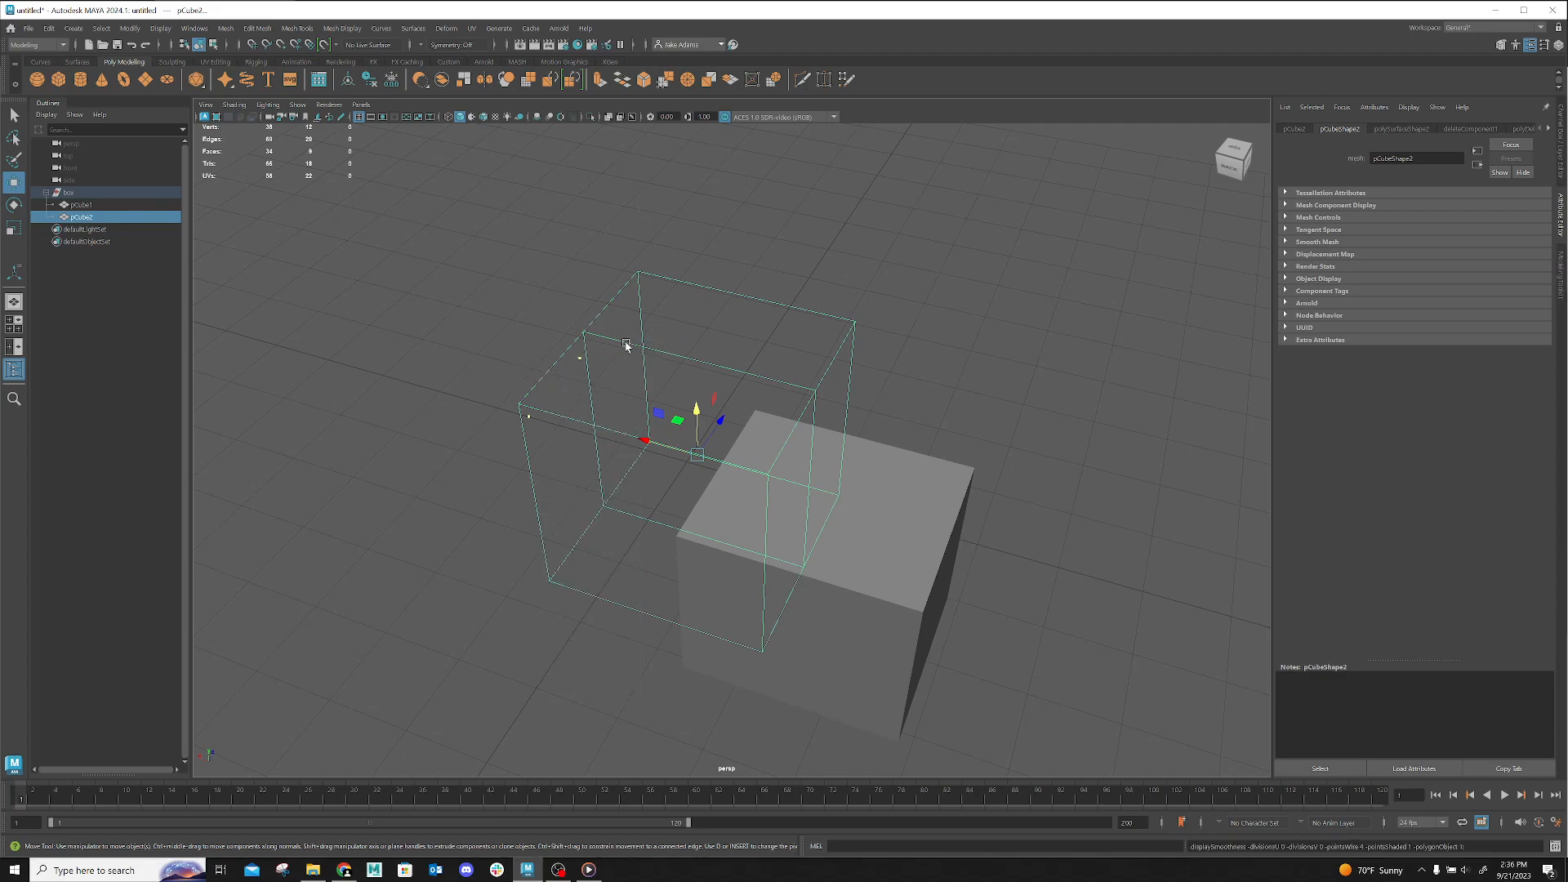
key("Delete")
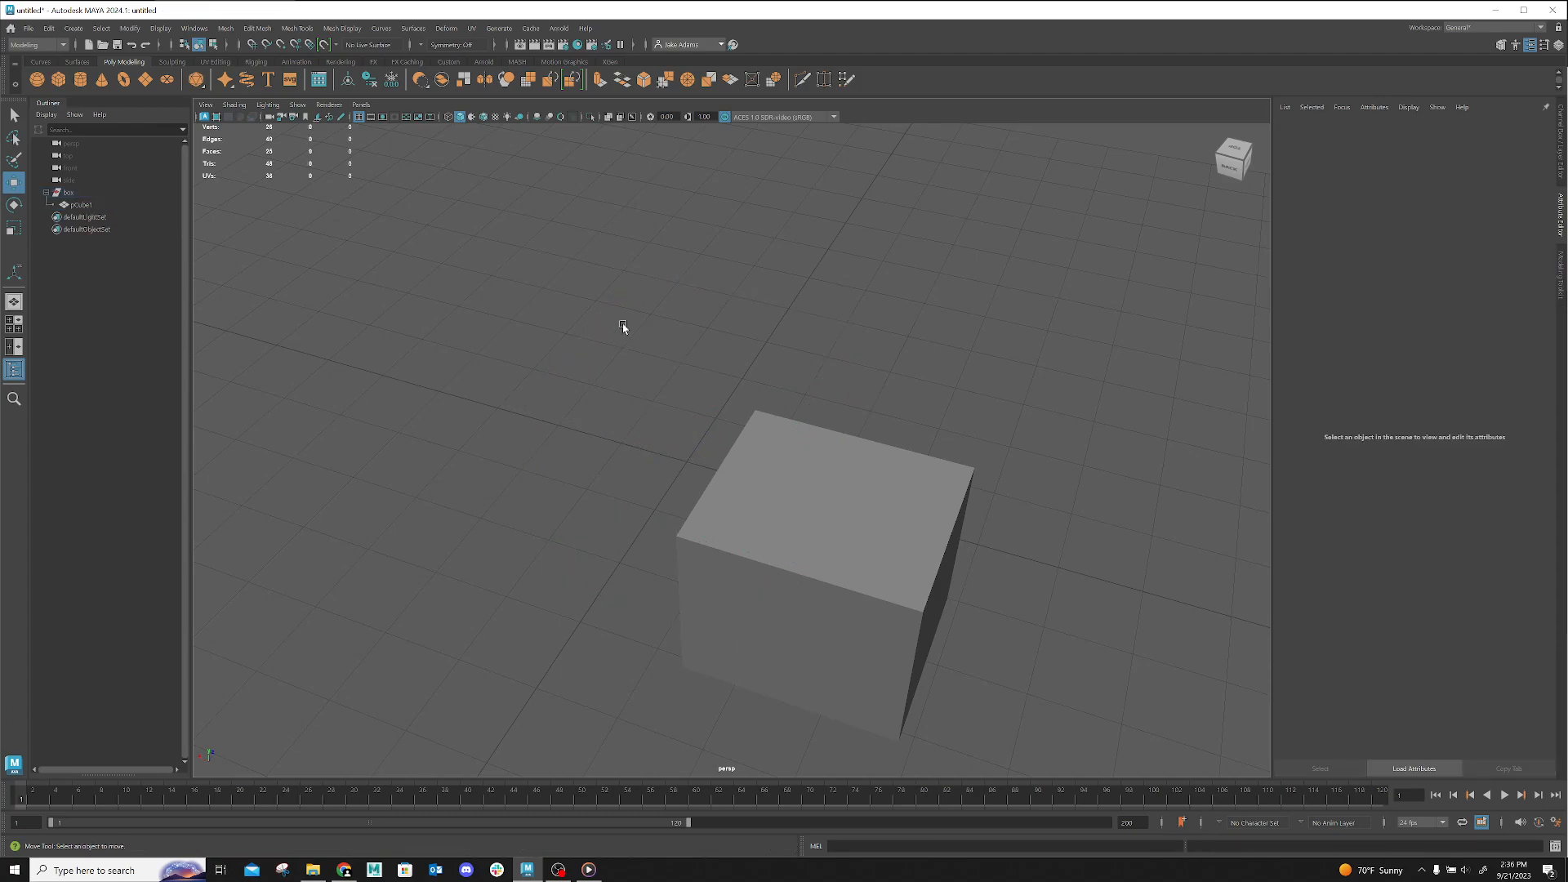
Draw a new polygon cube, larger than the remaining one, on the grid beside it
left_click(58, 79)
left_click_drag(426, 333, 547, 531)
left_click_drag(547, 346, 532, 231)
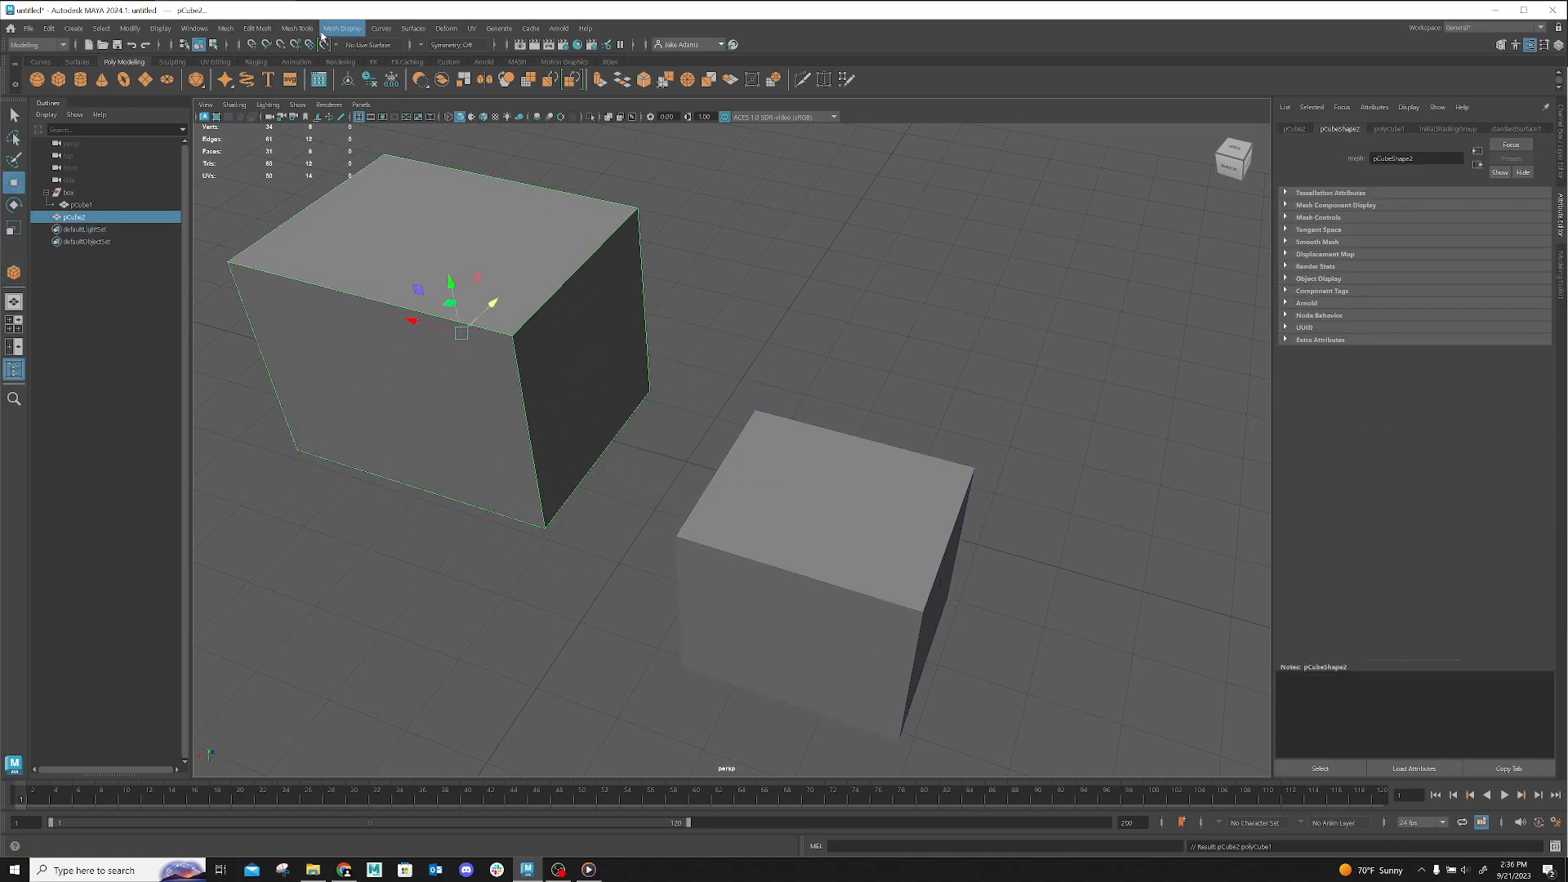
Insert a vertical edge loop around the middle of the new cube and return it to object mode
left_click(297, 27)
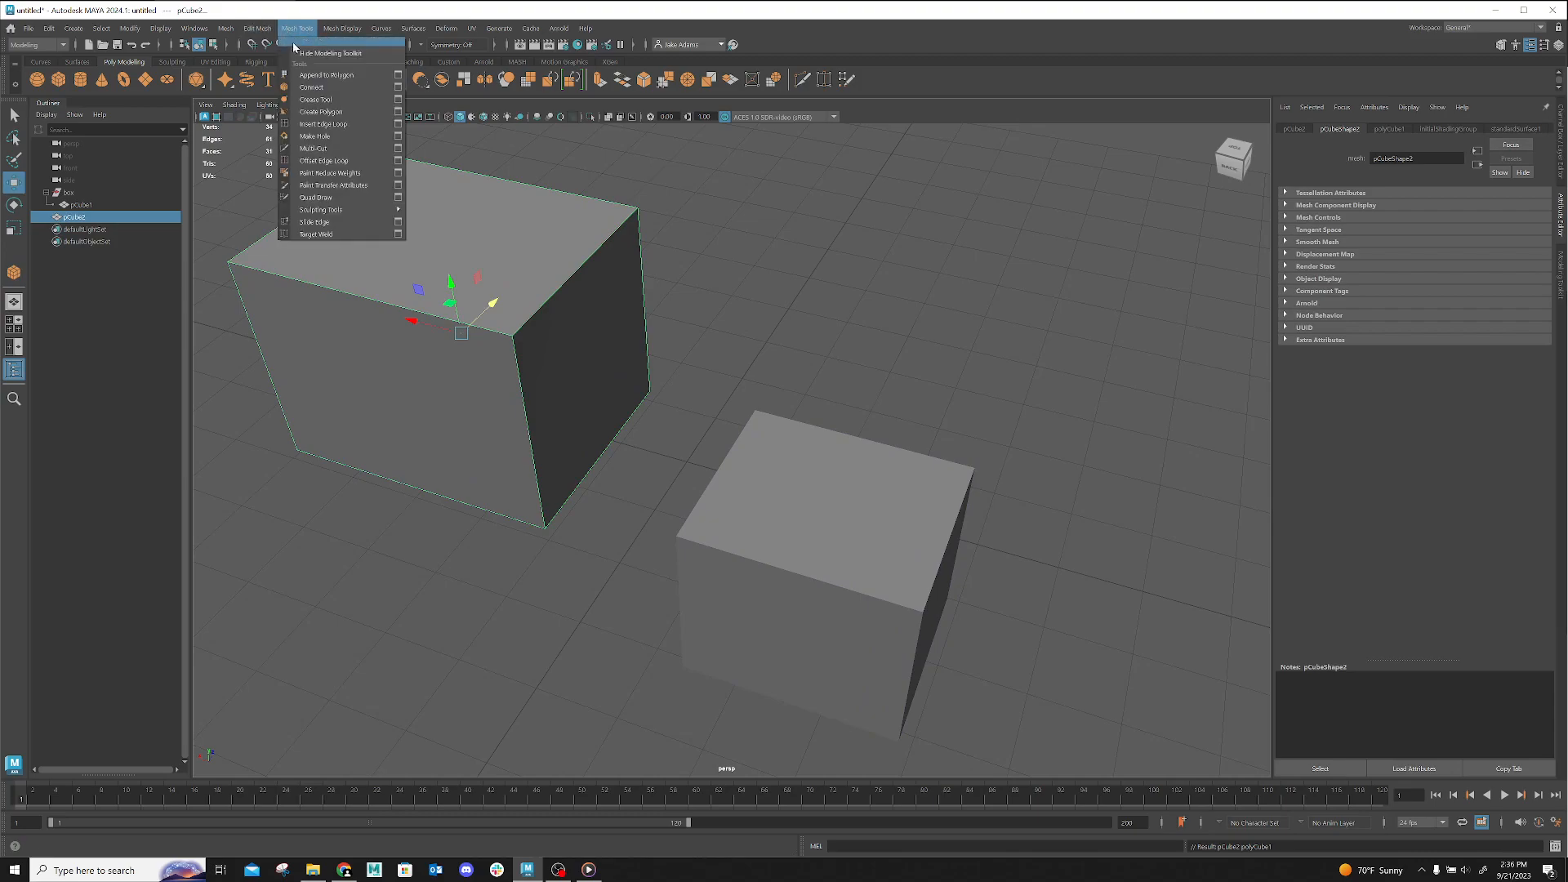
left_click(303, 124)
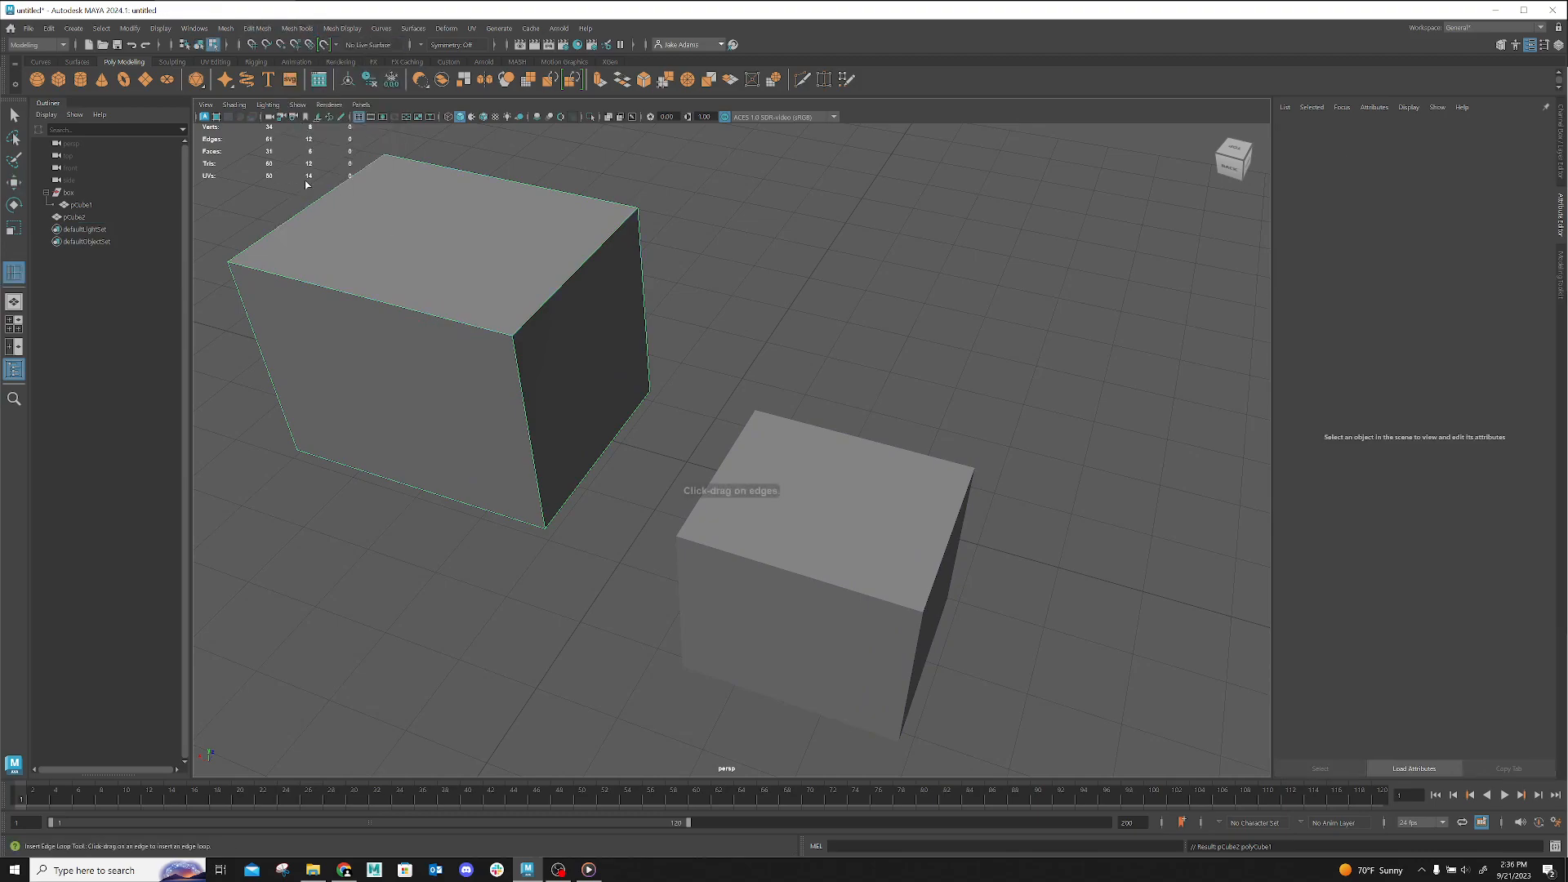
left_click(563, 286)
key("w")
right_click_drag(540, 365, 570, 350)
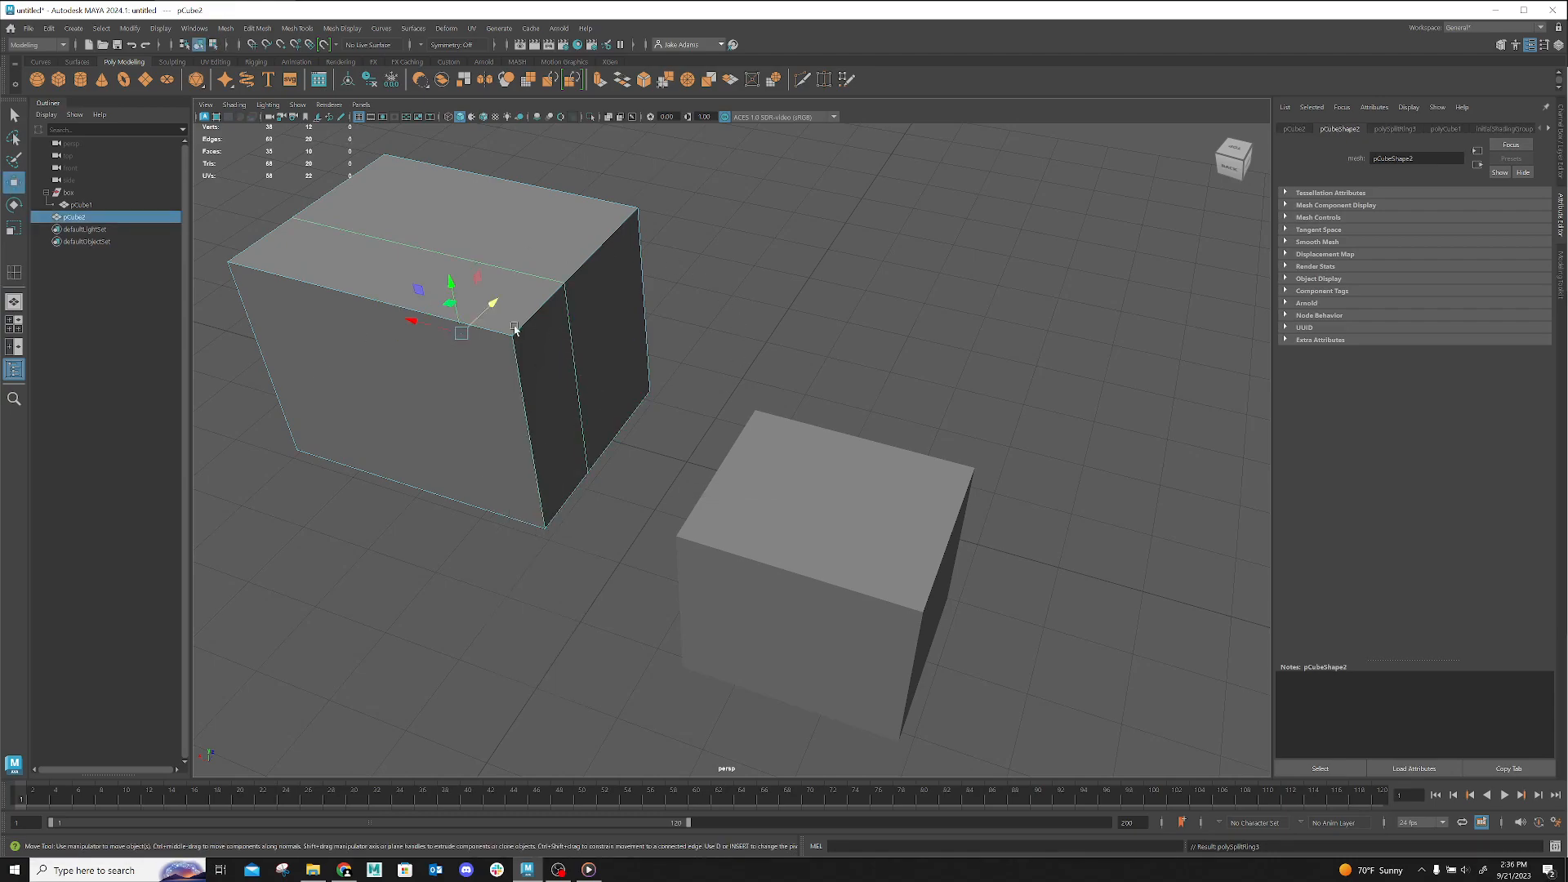
Scale the new cube down to about the lower cube's size and position it above that cube along Y and Z
left_click_drag(547, 447, 634, 459, "alt")
left_click_drag(589, 406, 590, 272)
key("r")
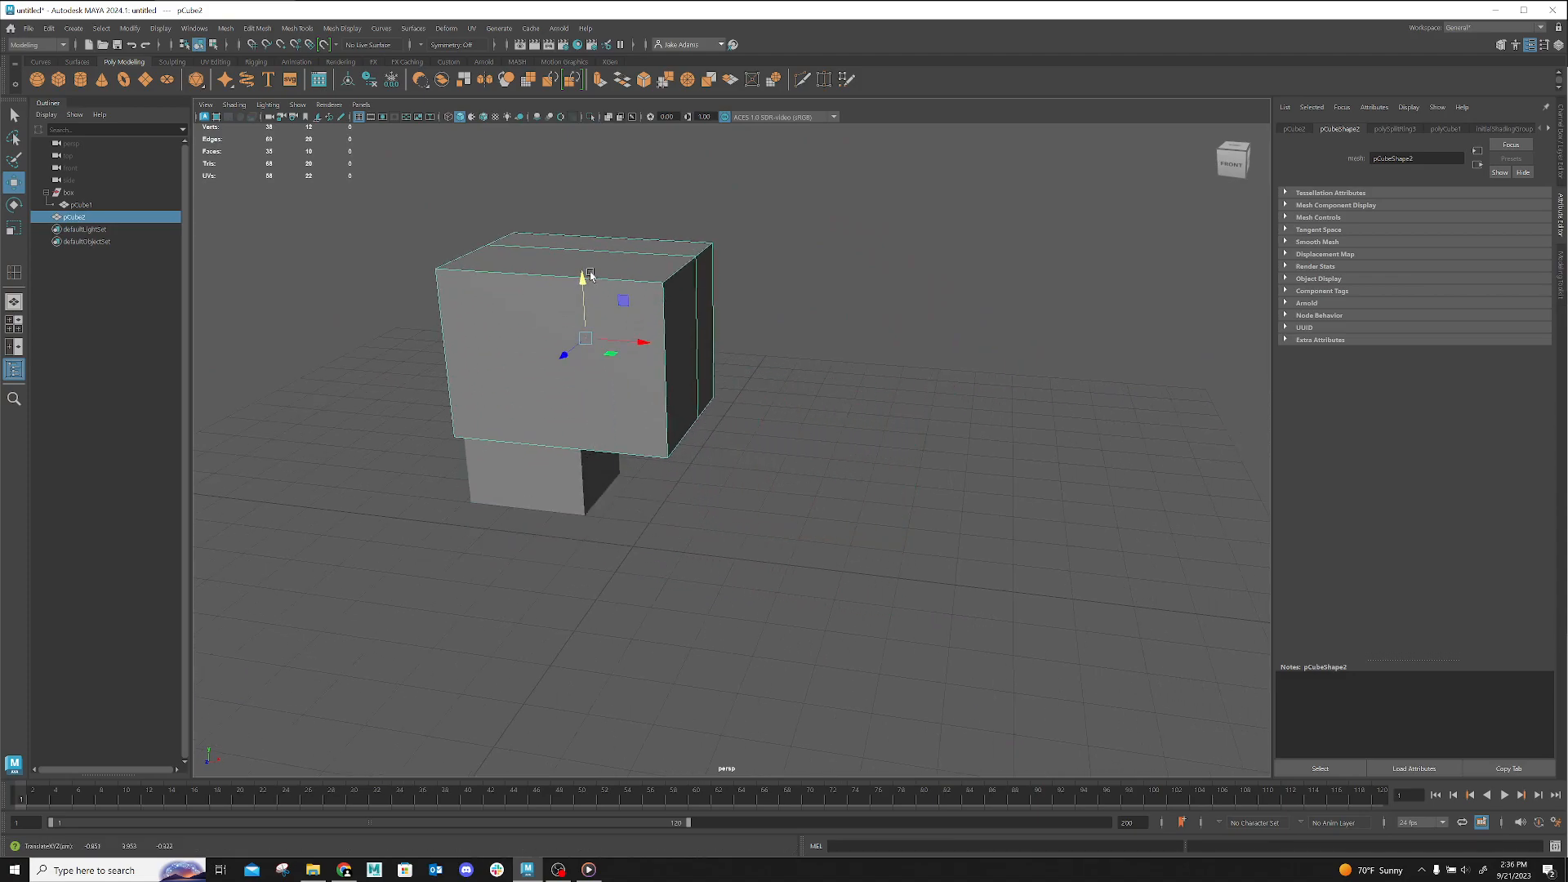
left_click_drag(525, 423, 645, 404, "alt")
left_click_drag(831, 326, 788, 337)
key("w")
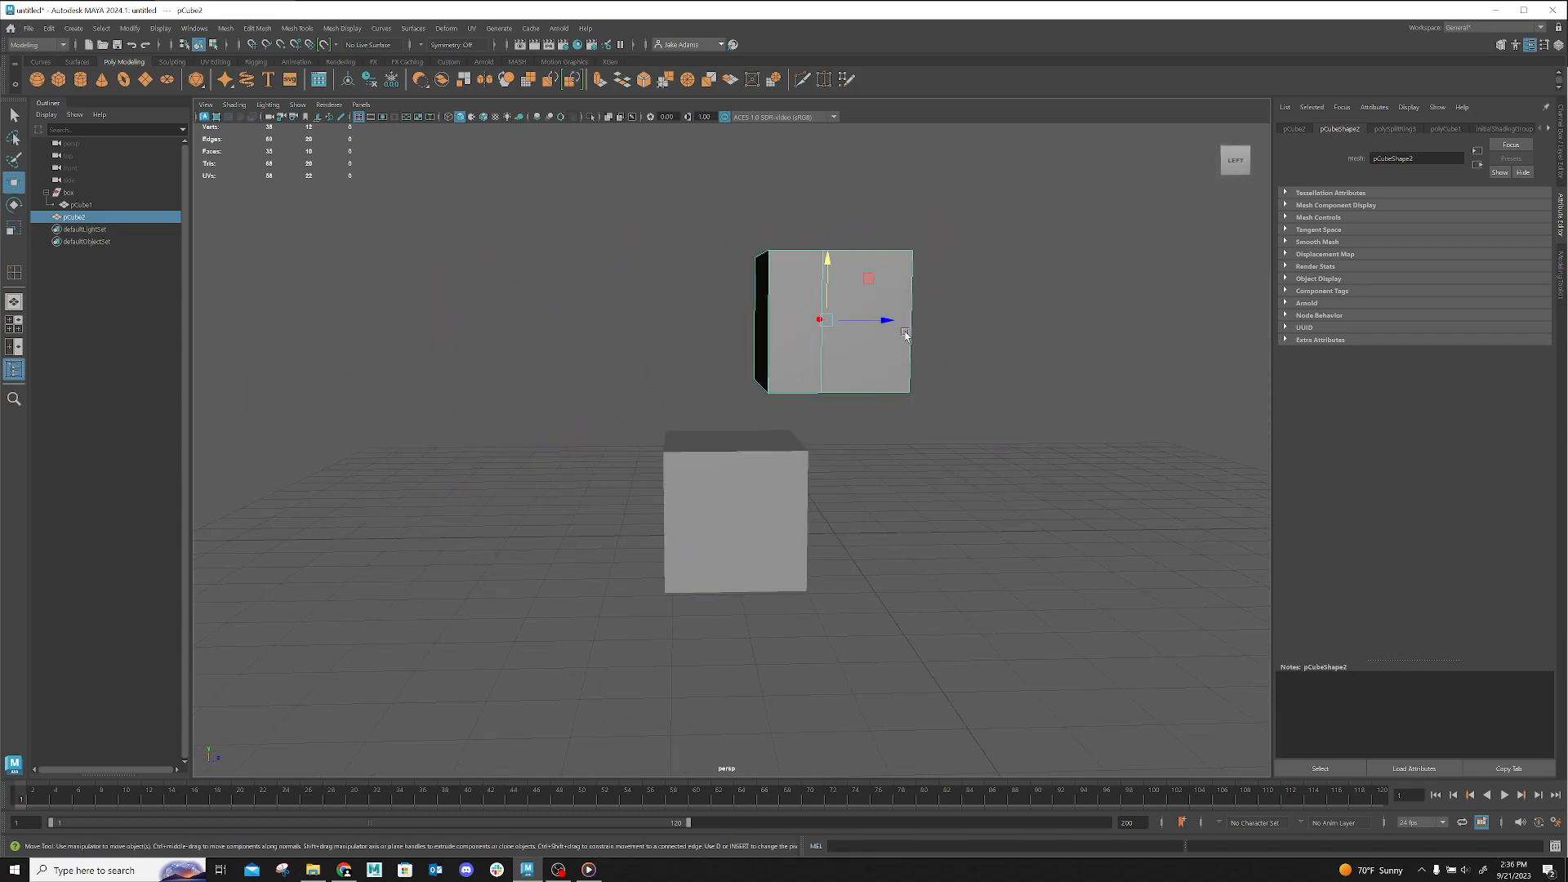
left_click_drag(882, 321, 785, 322)
Move the lower cube out of the box group and delete the empty group
left_click(739, 457)
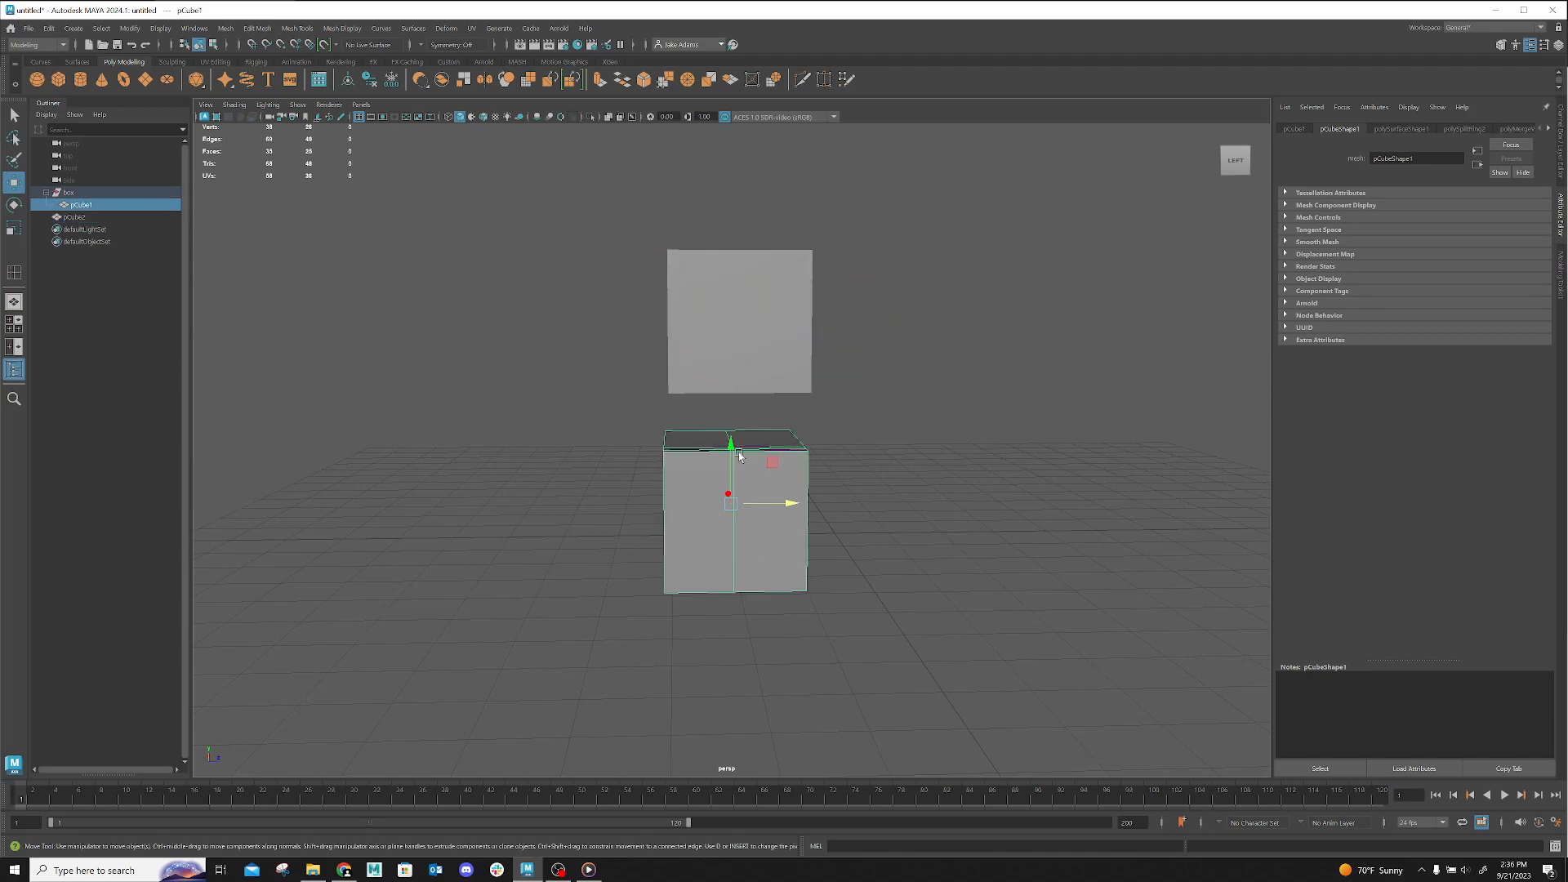
left_click_drag(739, 457, 823, 521, "alt")
middle_click_drag(822, 521, 614, 527, "alt")
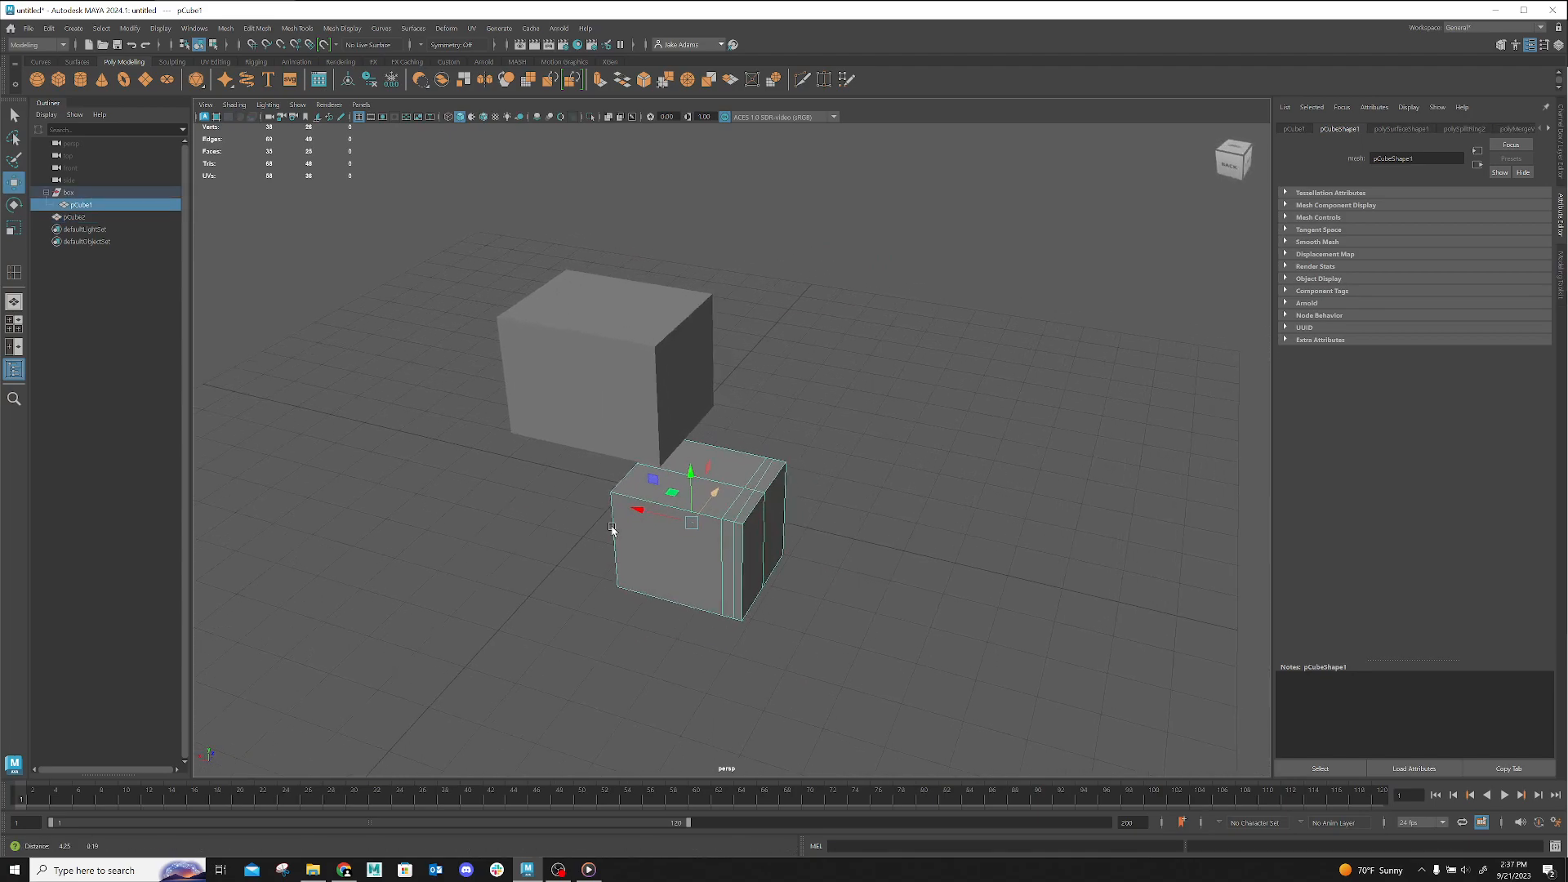
left_click(79, 218)
left_click(73, 205)
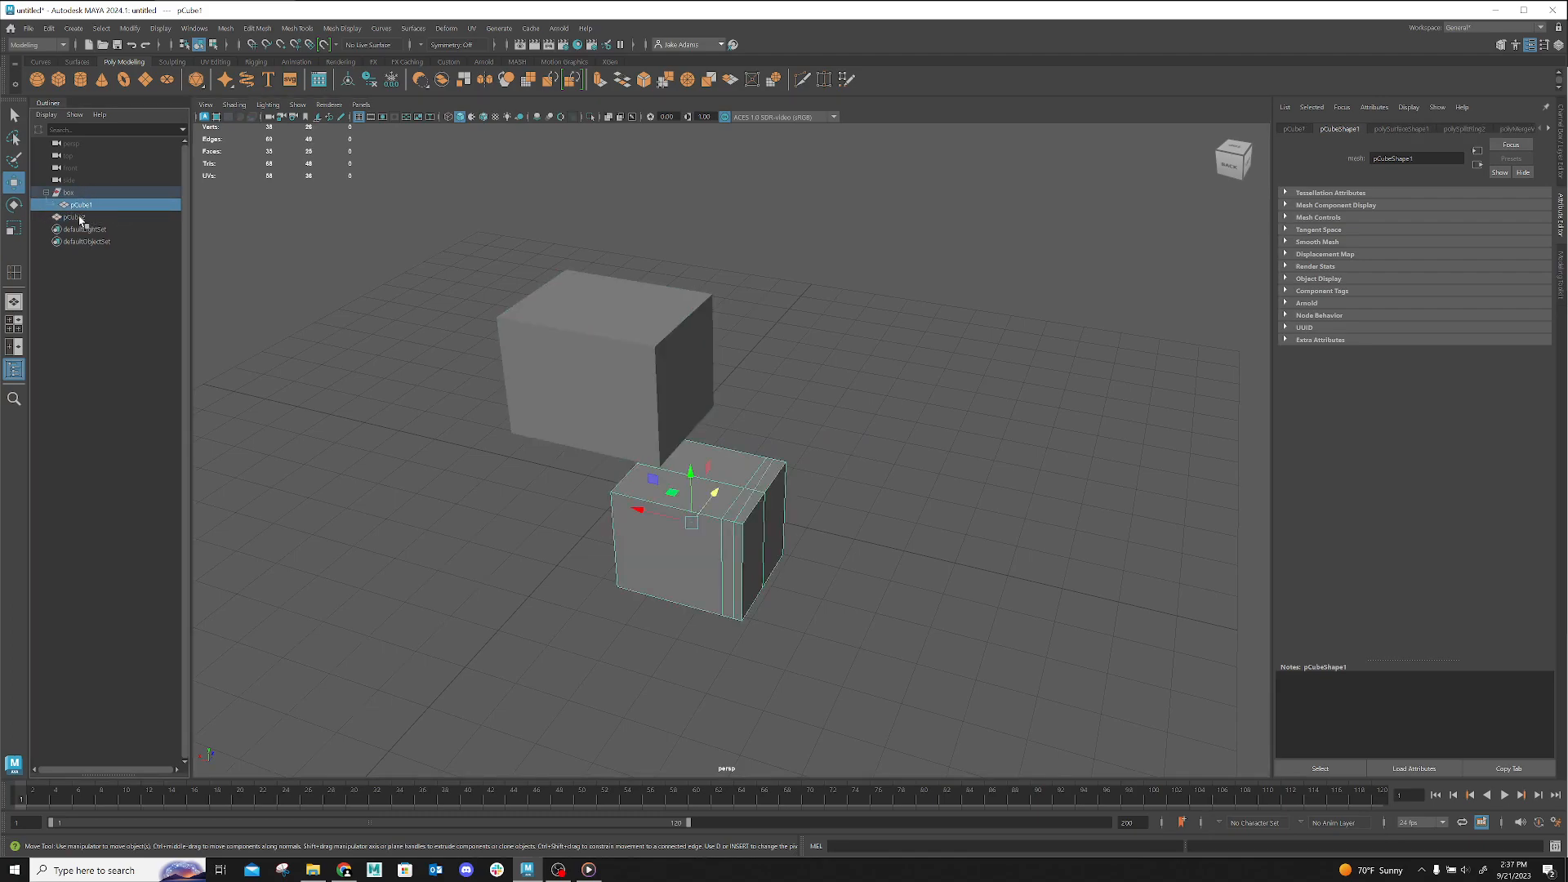
middle_click_drag(79, 205, 77, 199)
left_click(80, 218)
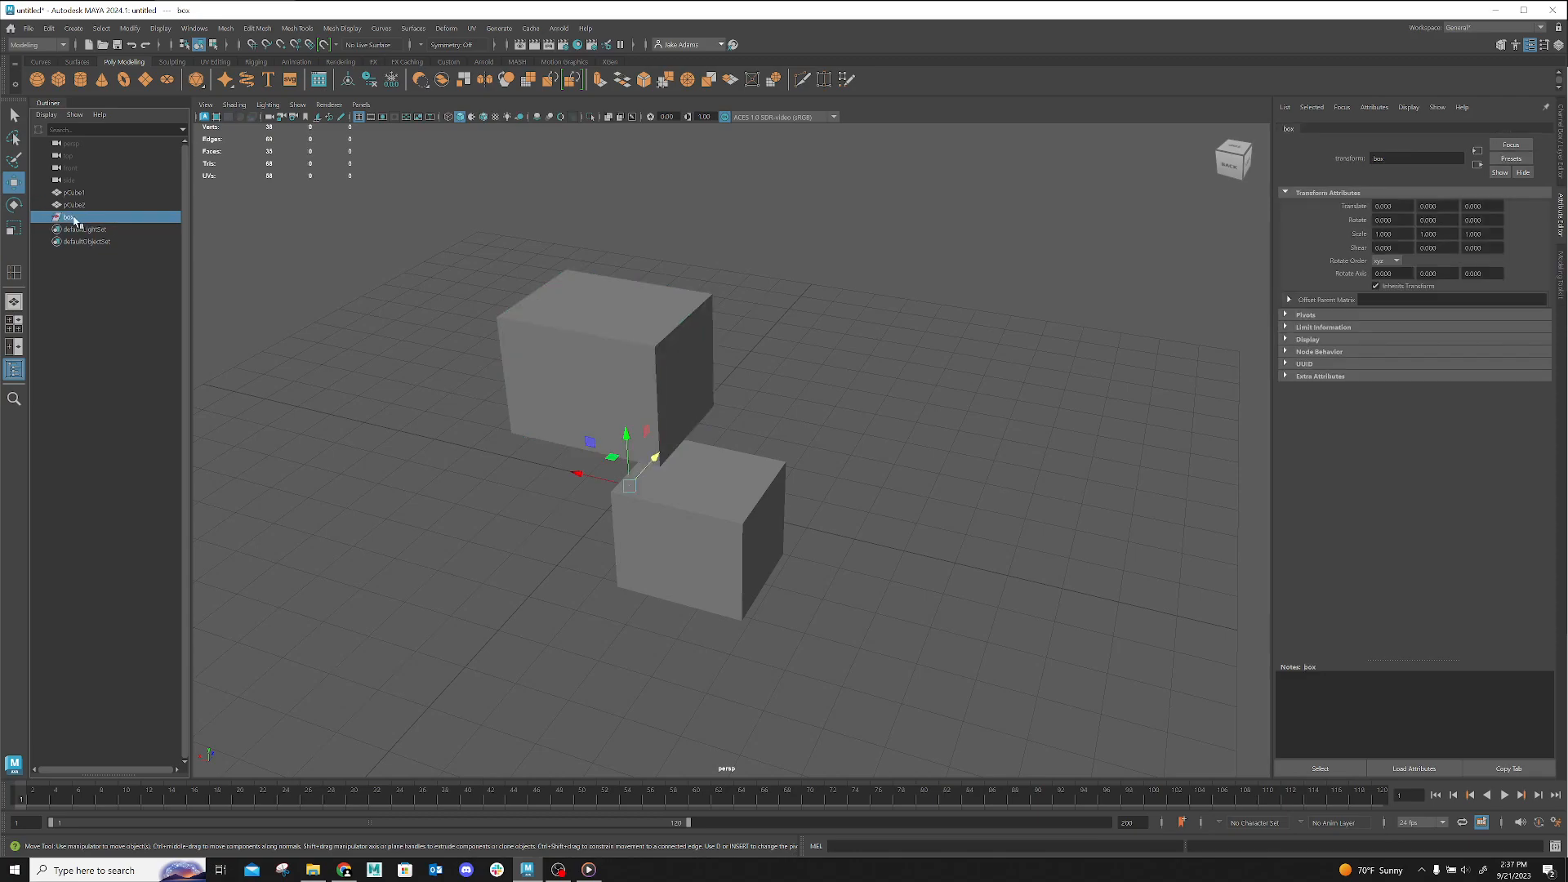
key("Delete")
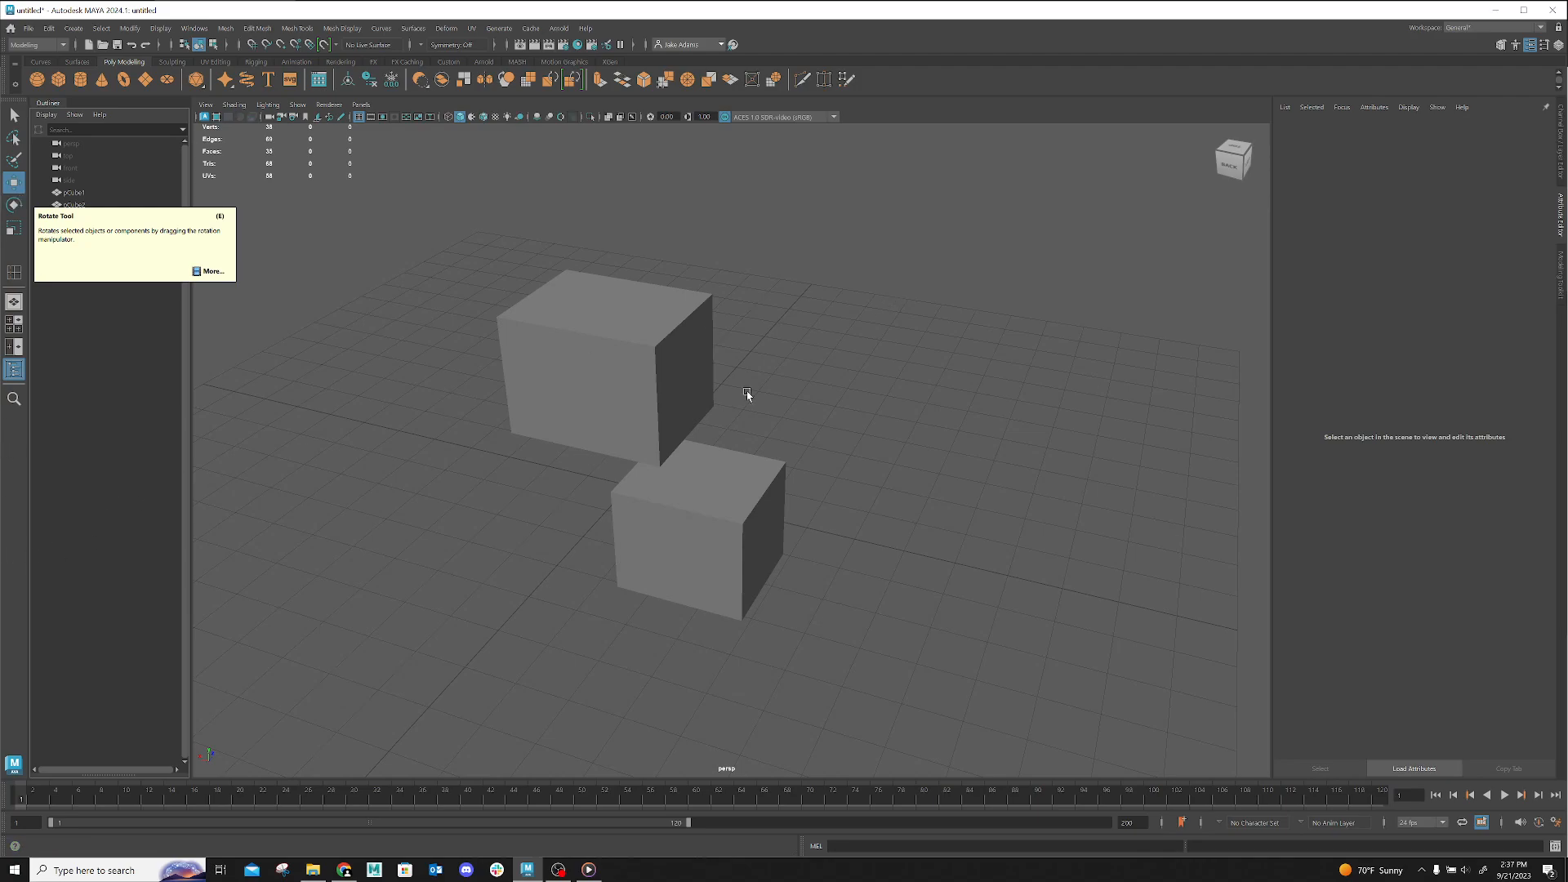
Switch the lower cube to face mode and delete the large half face on its top
left_click(671, 428)
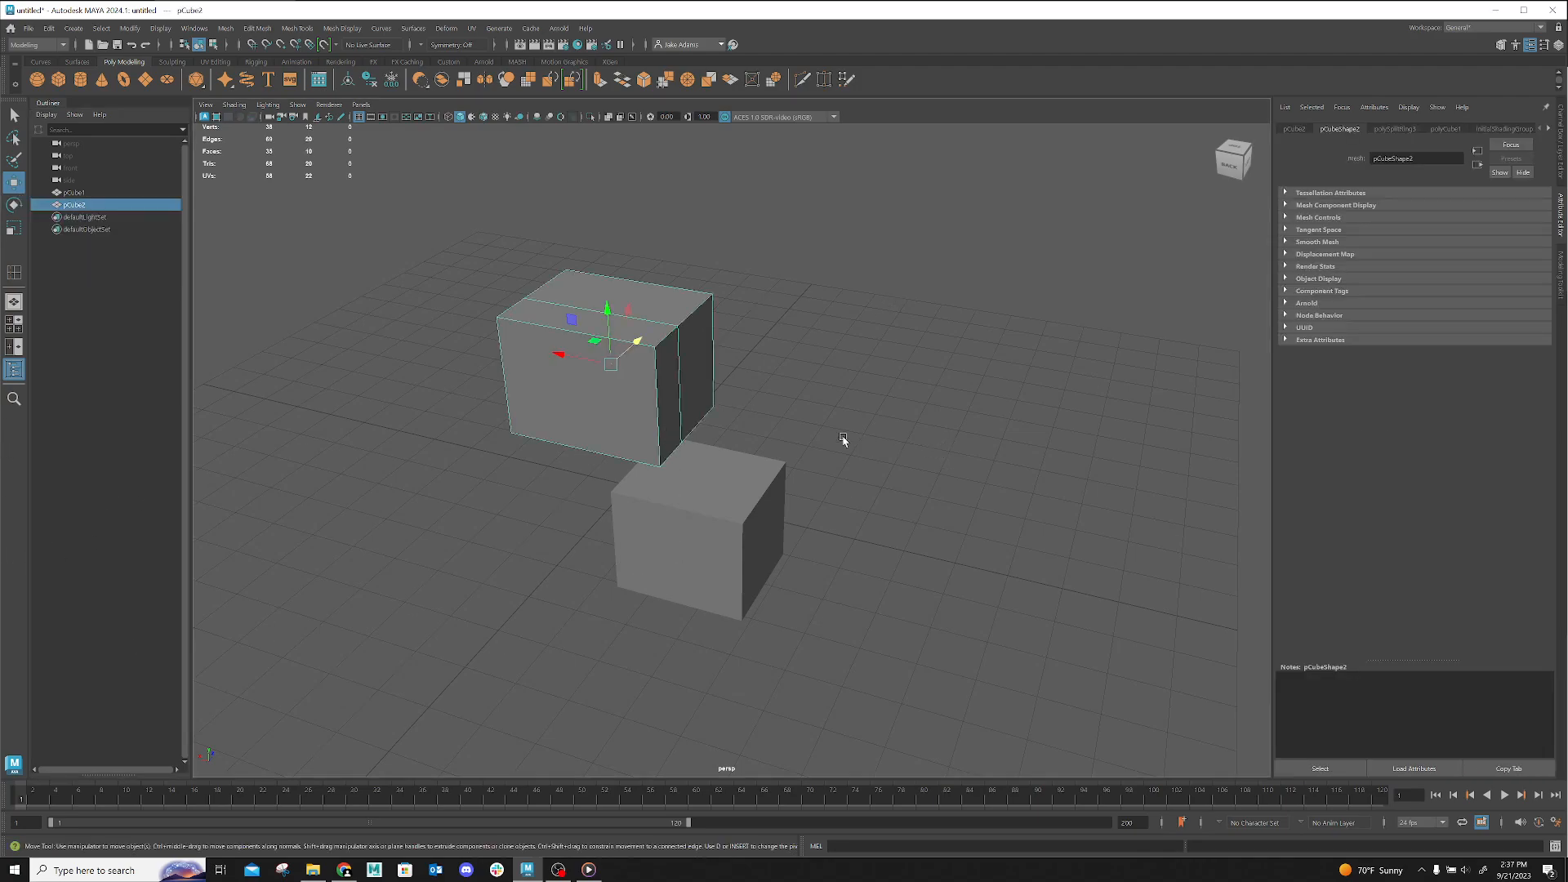
left_click(721, 488, "shift")
right_click_drag(700, 487, 693, 509)
left_click(698, 457)
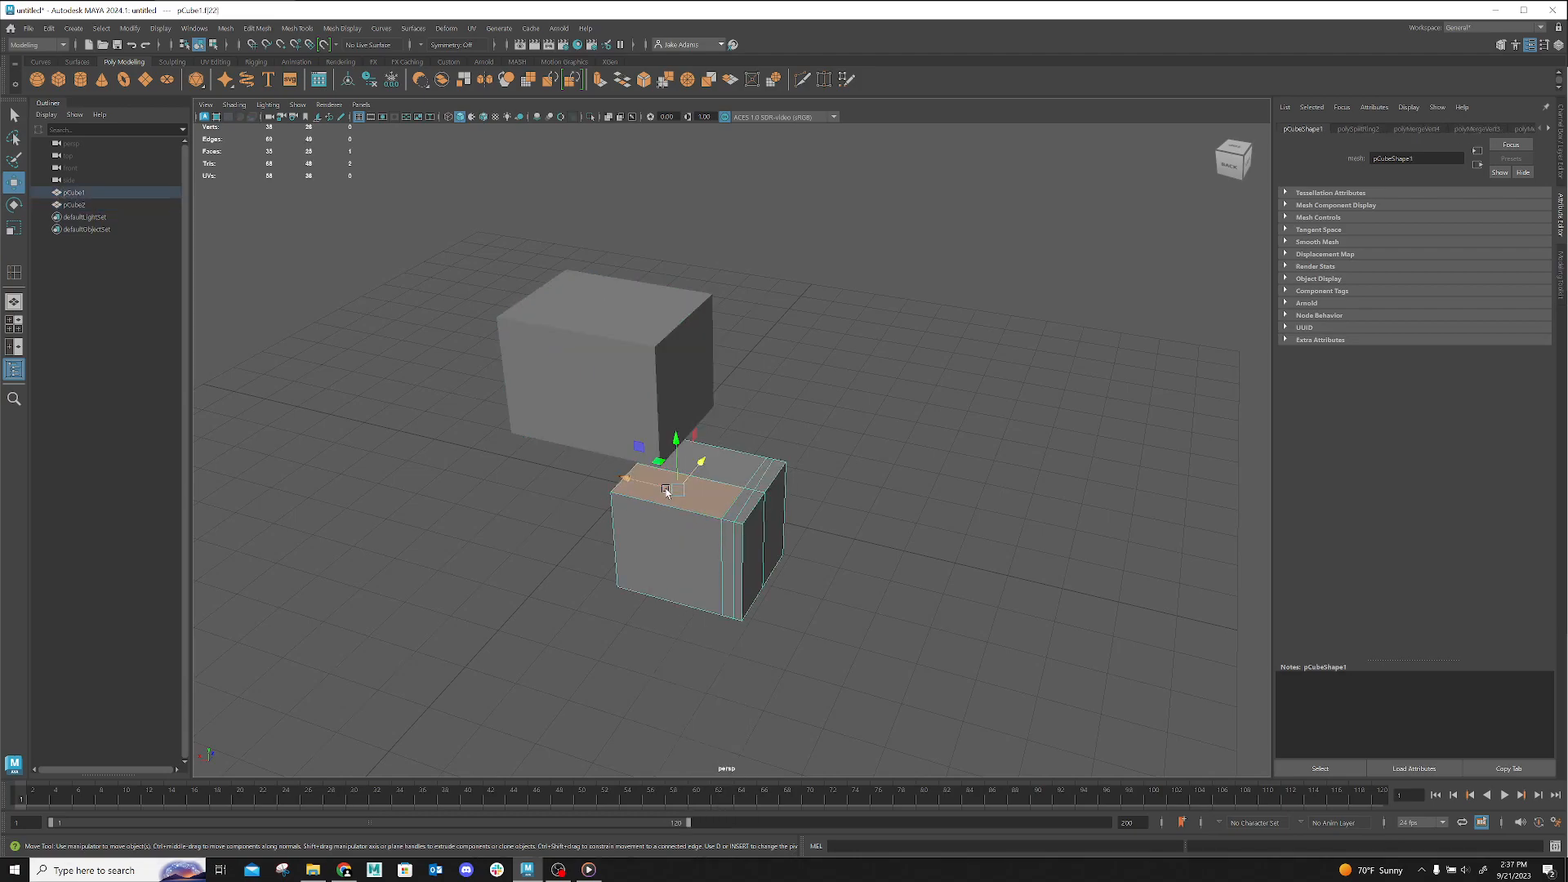
key("Delete")
Switch the upper cube to face mode and delete the matching half face on its underside
left_click_drag(652, 507, 767, 455, "alt")
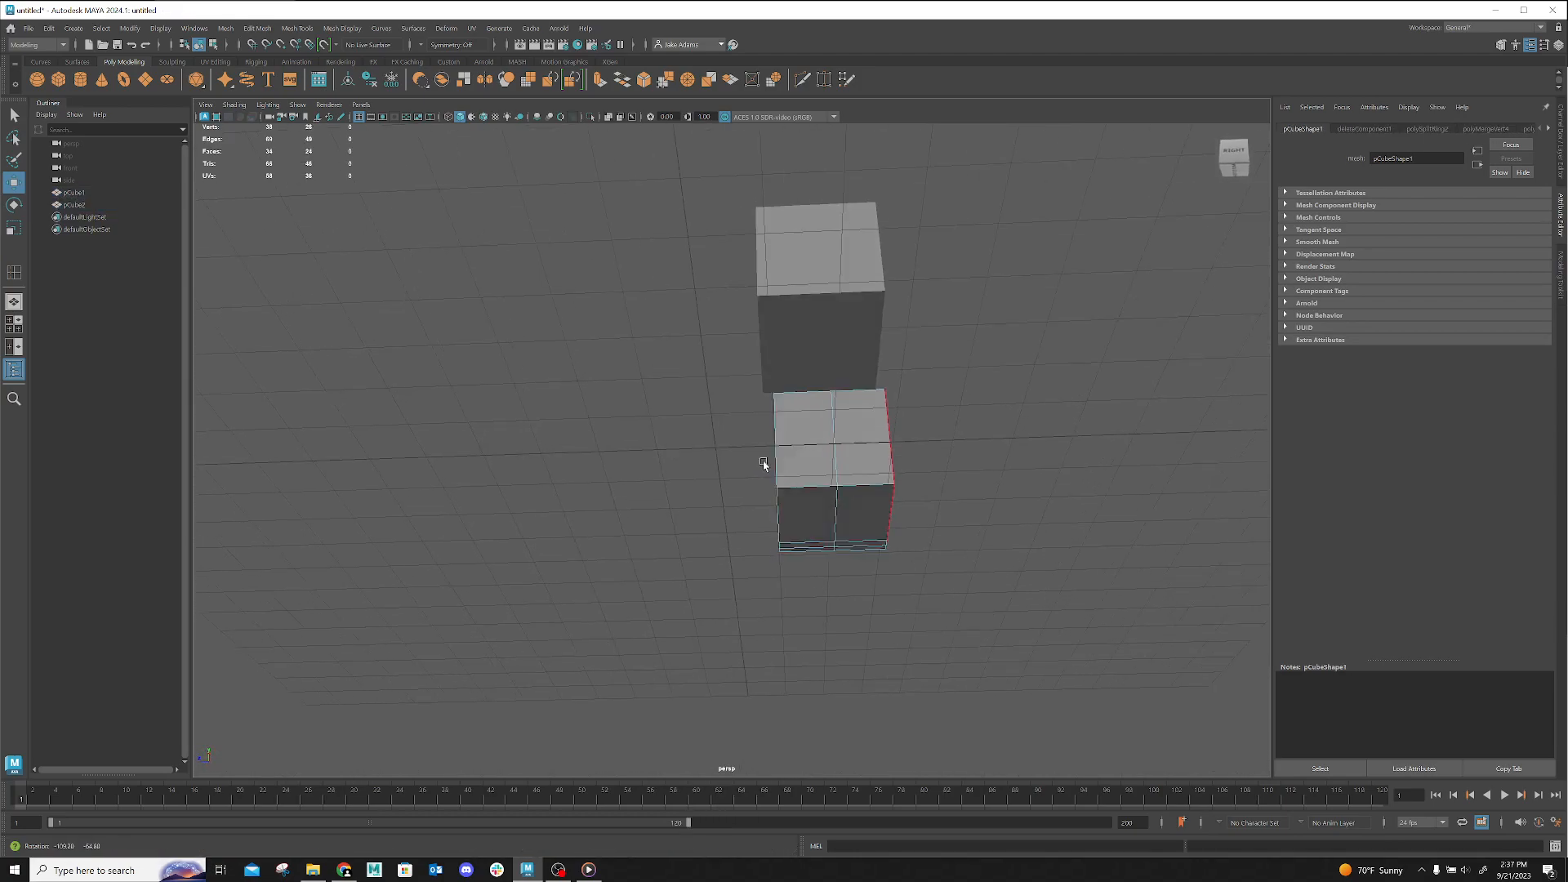
right_click(826, 279)
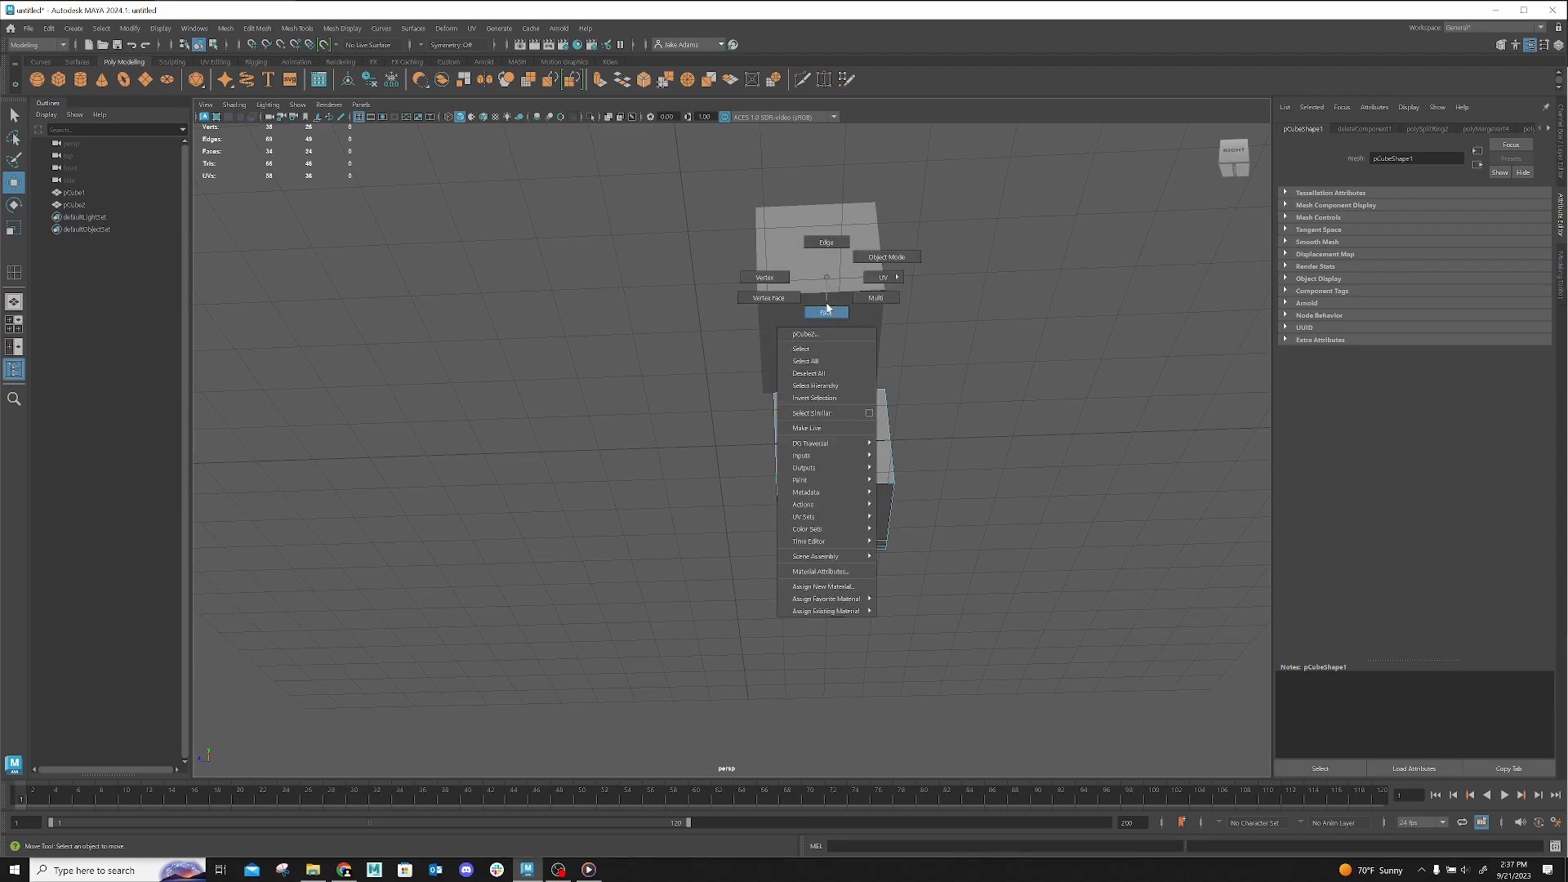
left_click(826, 312)
left_click(845, 317)
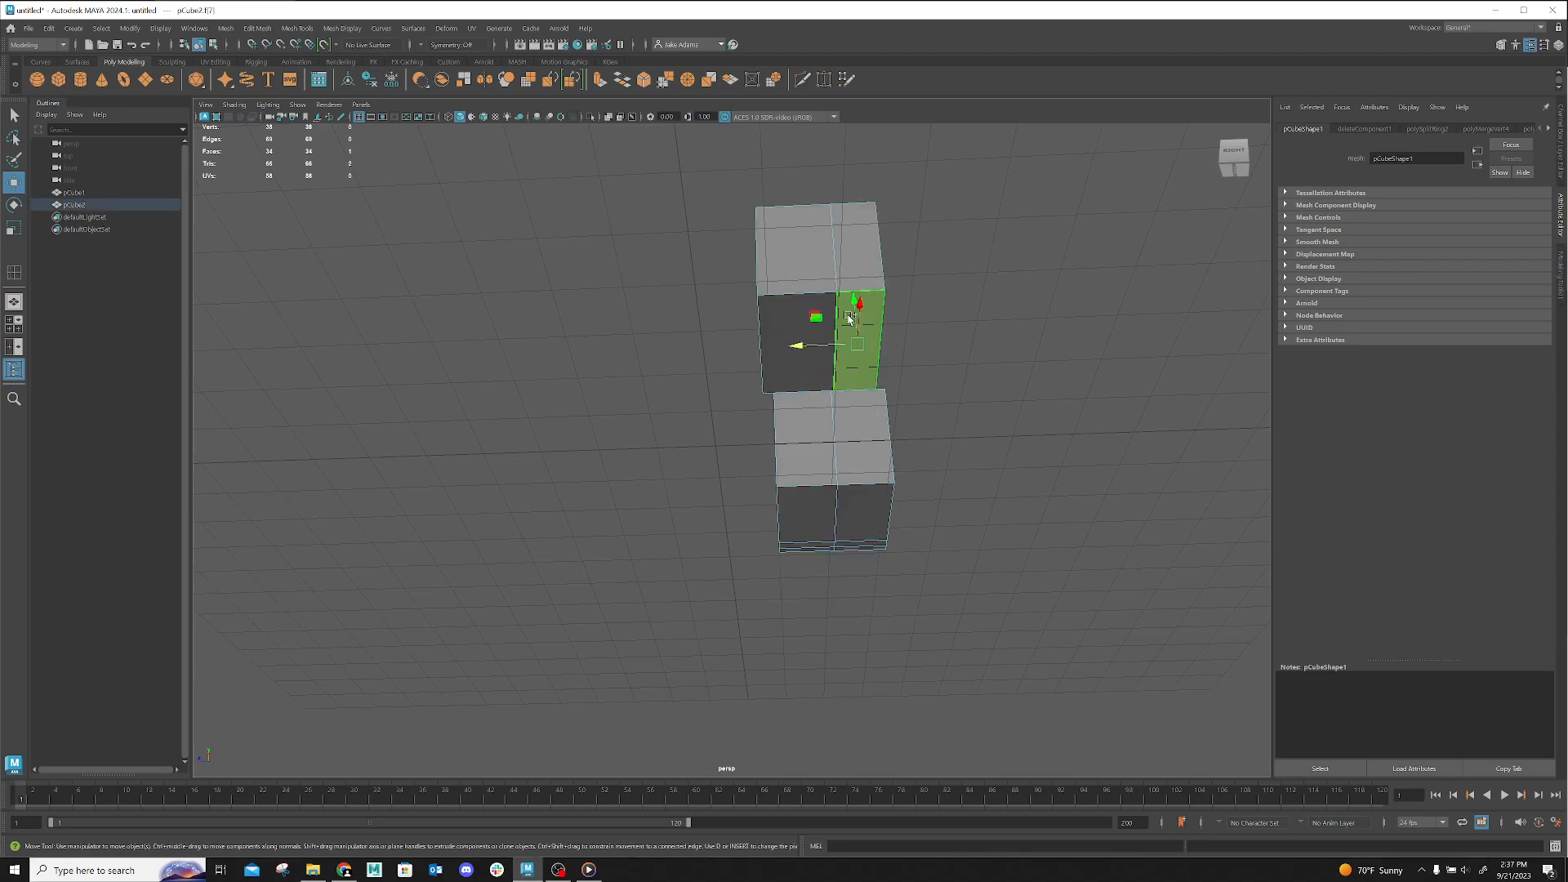
key("Delete")
Return both cubes to object mode and clear the selection
left_click_drag(913, 403, 738, 455, "alt")
right_click_drag(635, 357, 694, 334)
right_click(661, 431)
right_click_drag(662, 431, 715, 409)
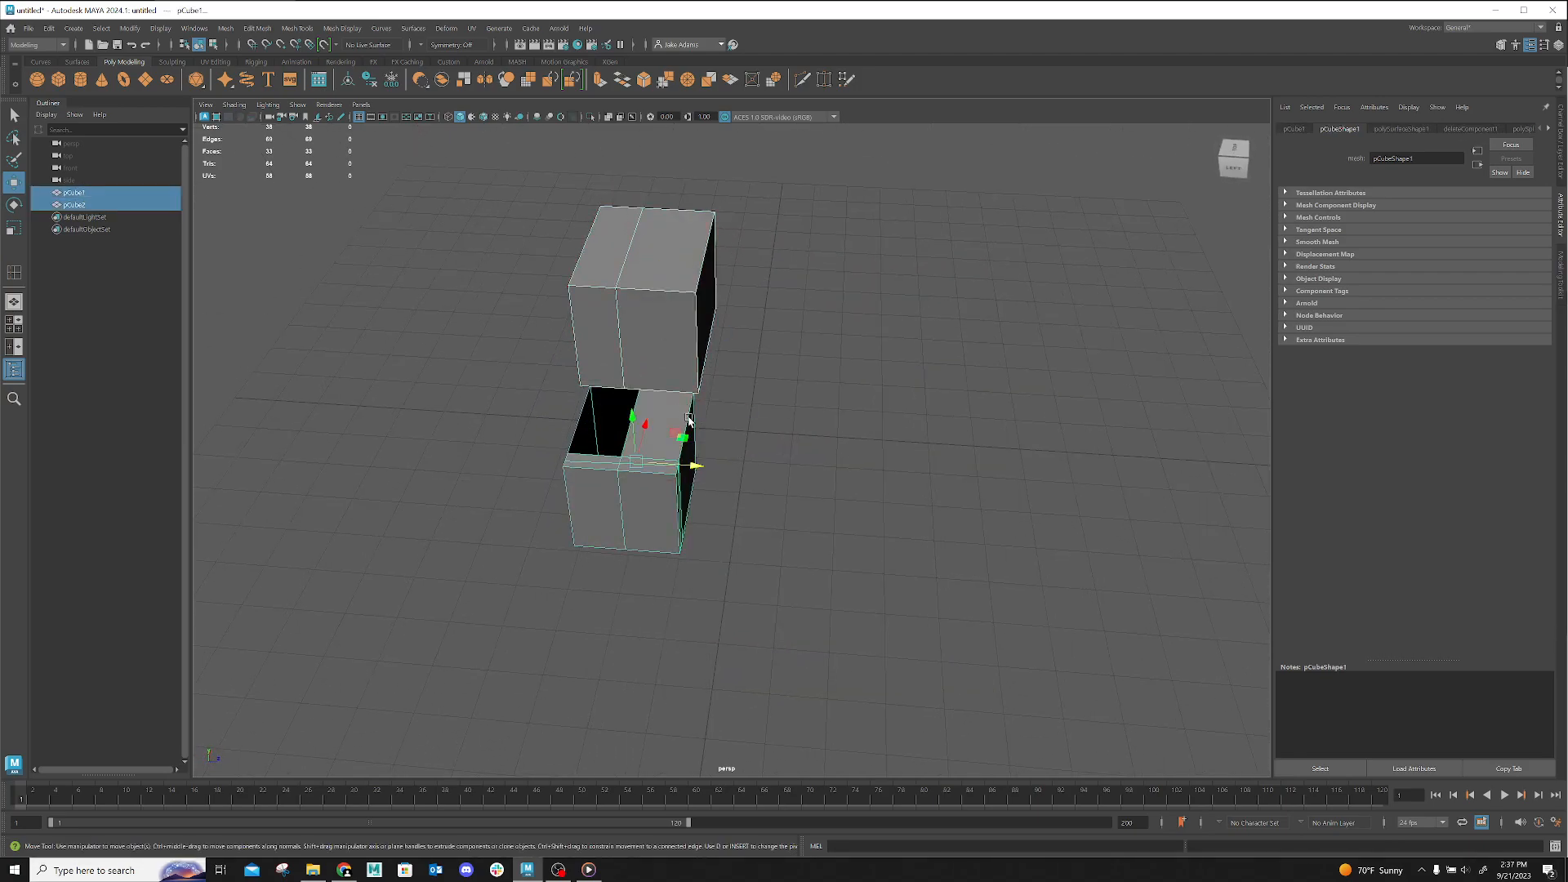
left_click(830, 482)
Align the upper cube with the lower cube and lower it until only a small gap is left between them
left_click_drag(752, 606, 683, 444, "alt")
left_click(602, 360)
left_click_drag(748, 493, 586, 421, "alt")
scroll(586, 421, "up", 5)
middle_click_drag(585, 424, 831, 505, "alt")
left_click_drag(831, 505, 801, 477, "alt")
left_click_drag(777, 279, 772, 280)
left_click_drag(716, 219, 718, 293)
Scale the upper cube to match the lower cube's width and reduce its height slightly
left_click_drag(717, 397, 760, 361, "alt")
key("r")
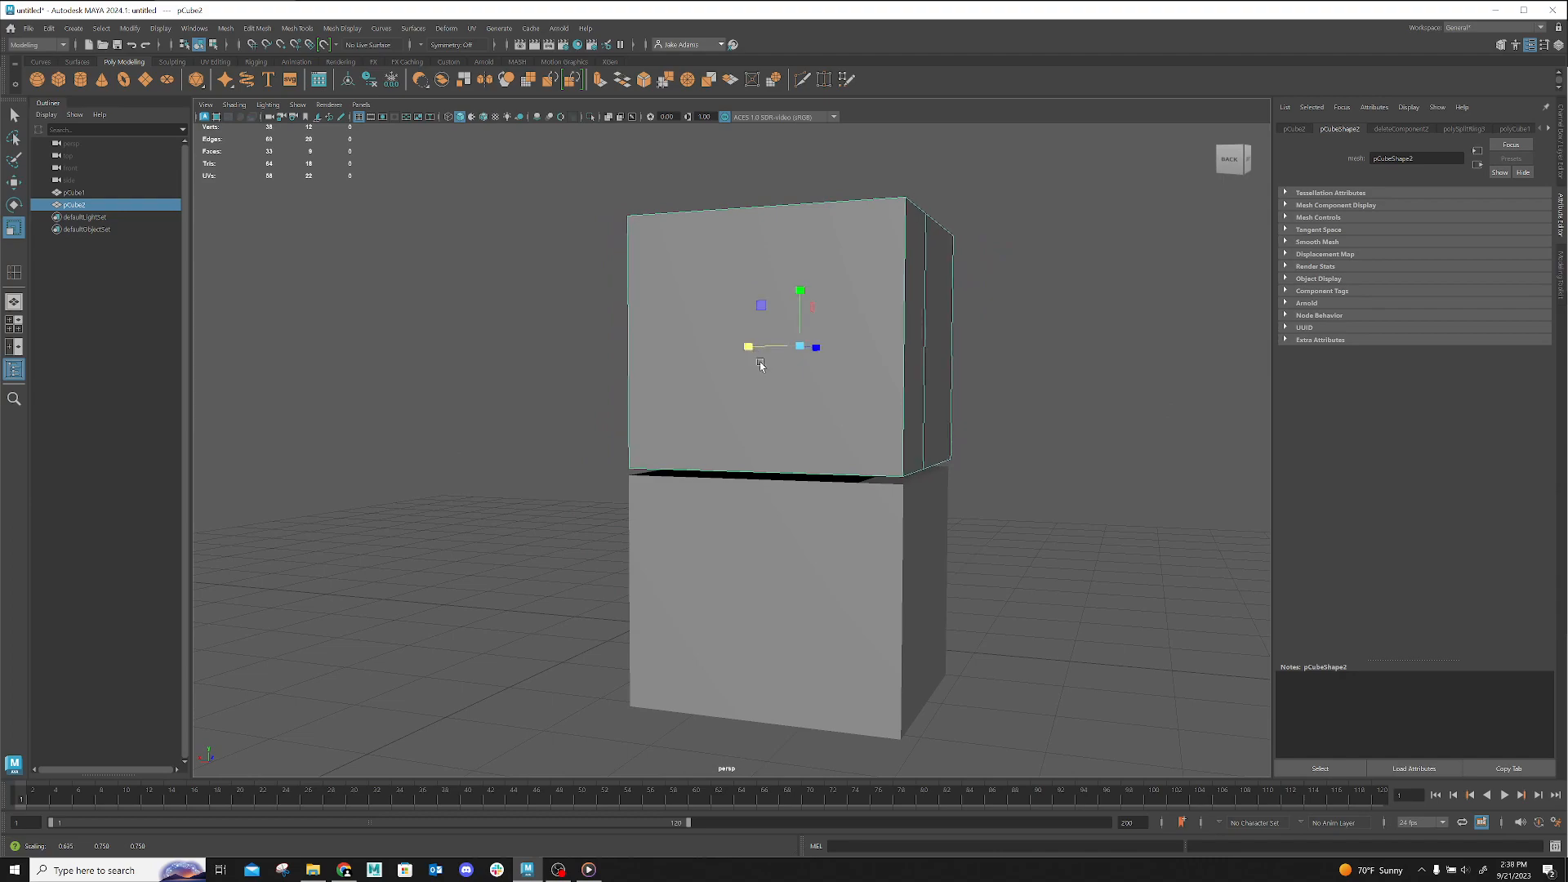
mouse_move(800, 292)
left_mouse_down()
mouse_move(805, 150)
mouse_move(815, 261)
mouse_move(810, 304)
mouse_move(805, 175)
mouse_move(801, 315)
left_mouse_up()
key("w")
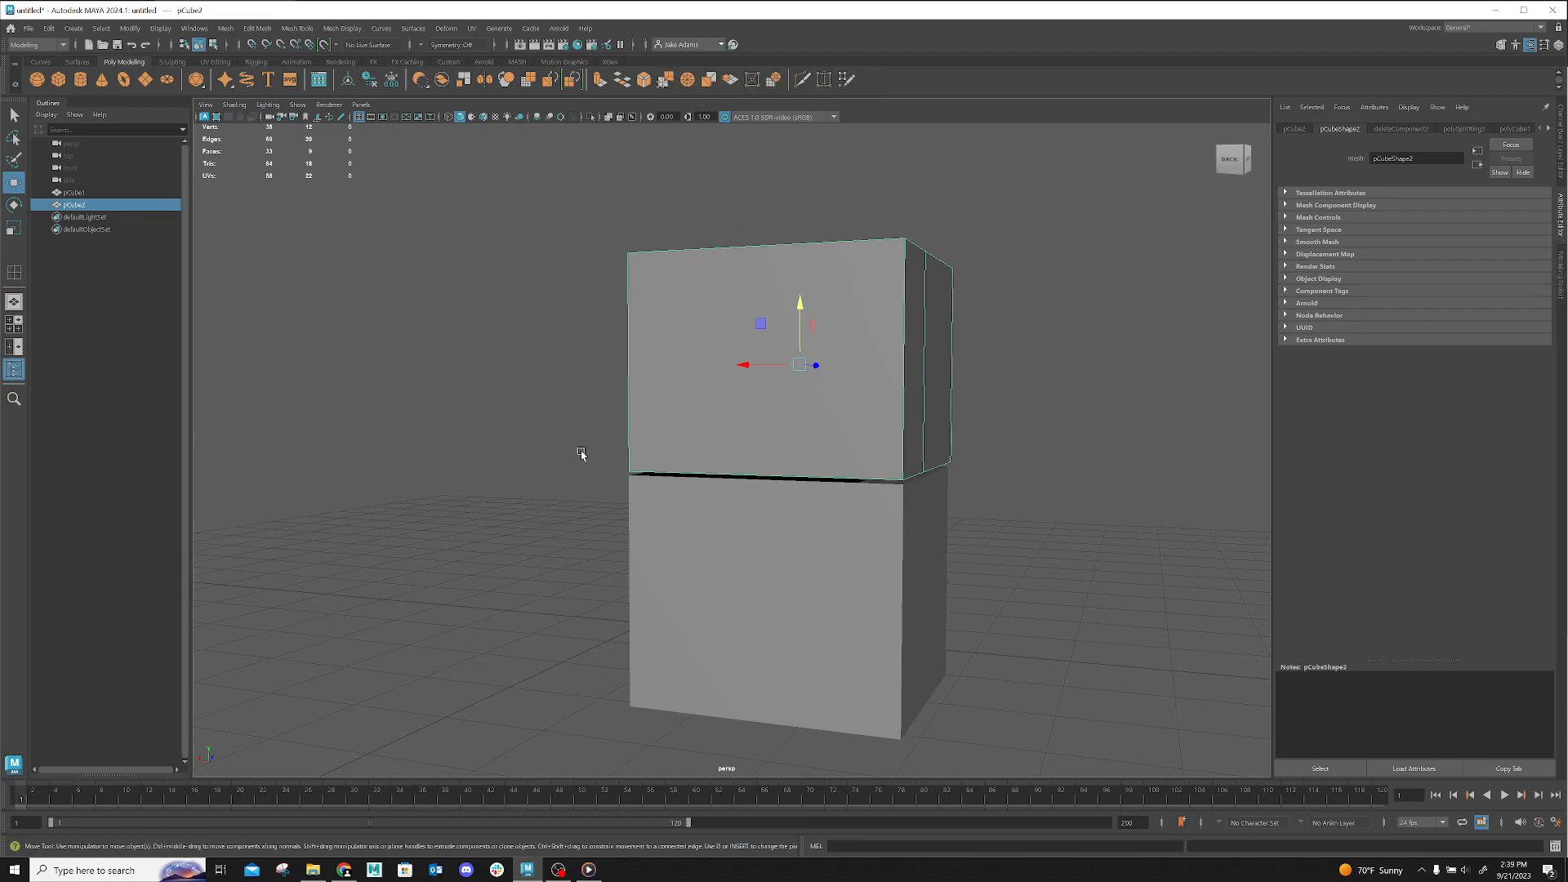
Select the lower cube together with the upper cube
left_click(683, 562, "shift")
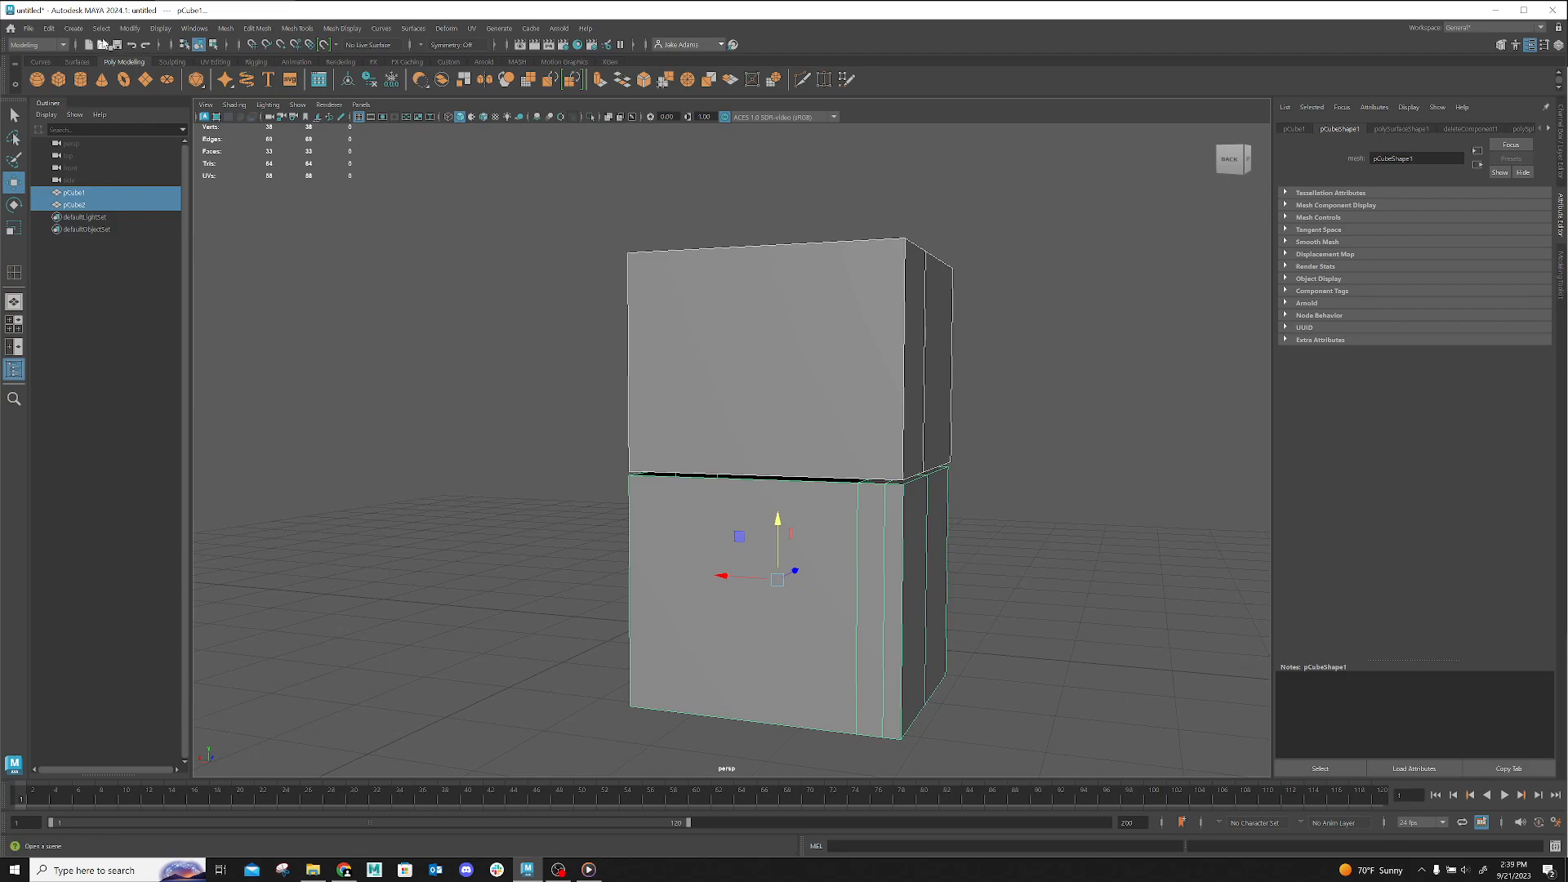
Combine the two stacked boxes into a single mesh
left_click(109, 28)
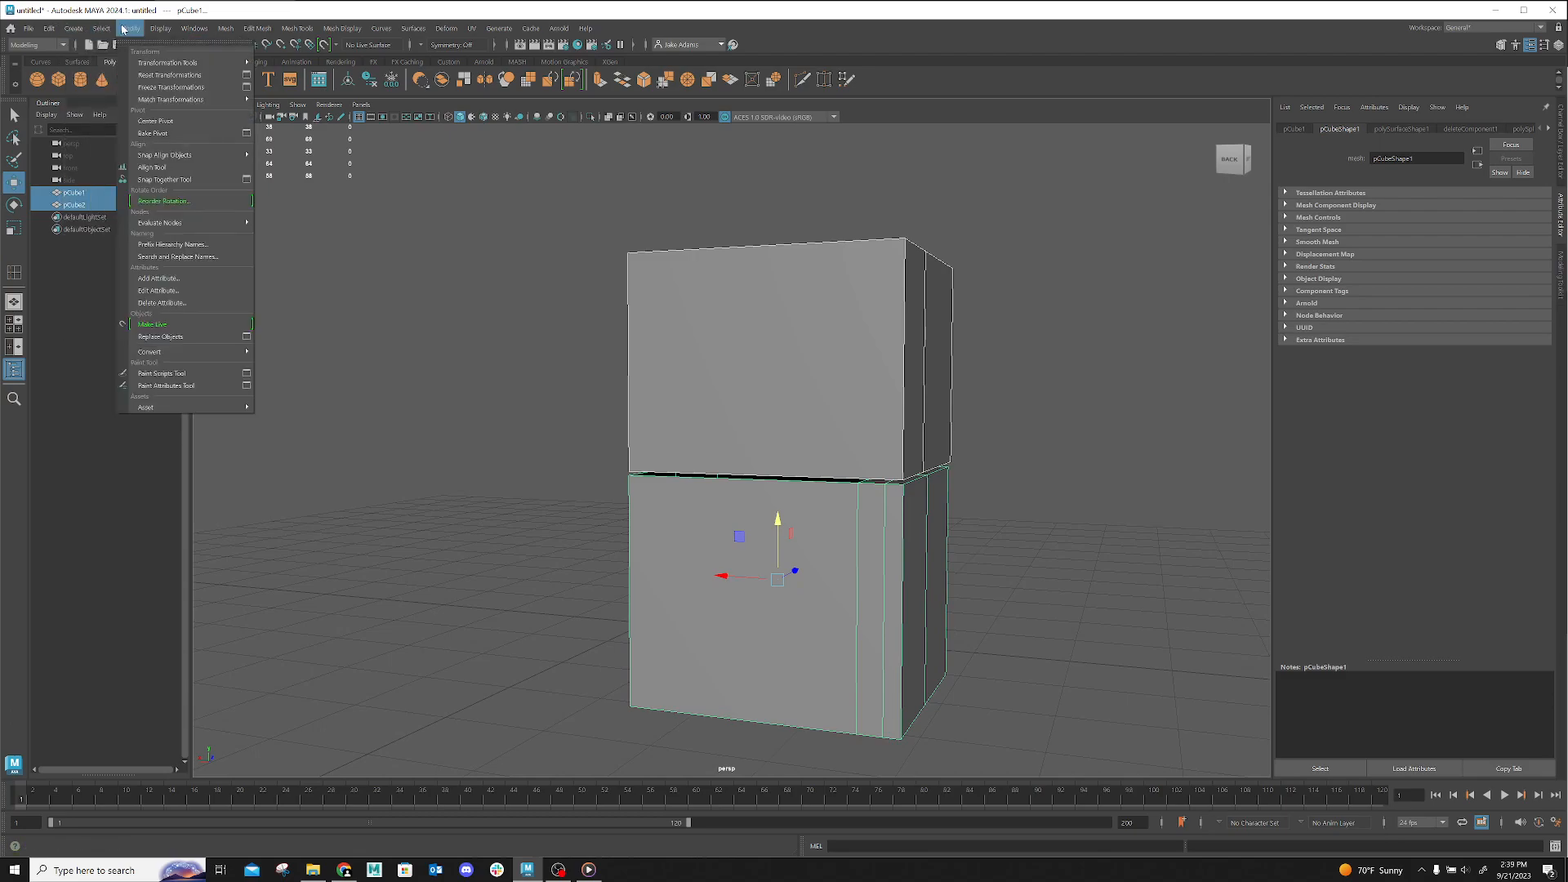
mouse_move(222, 29)
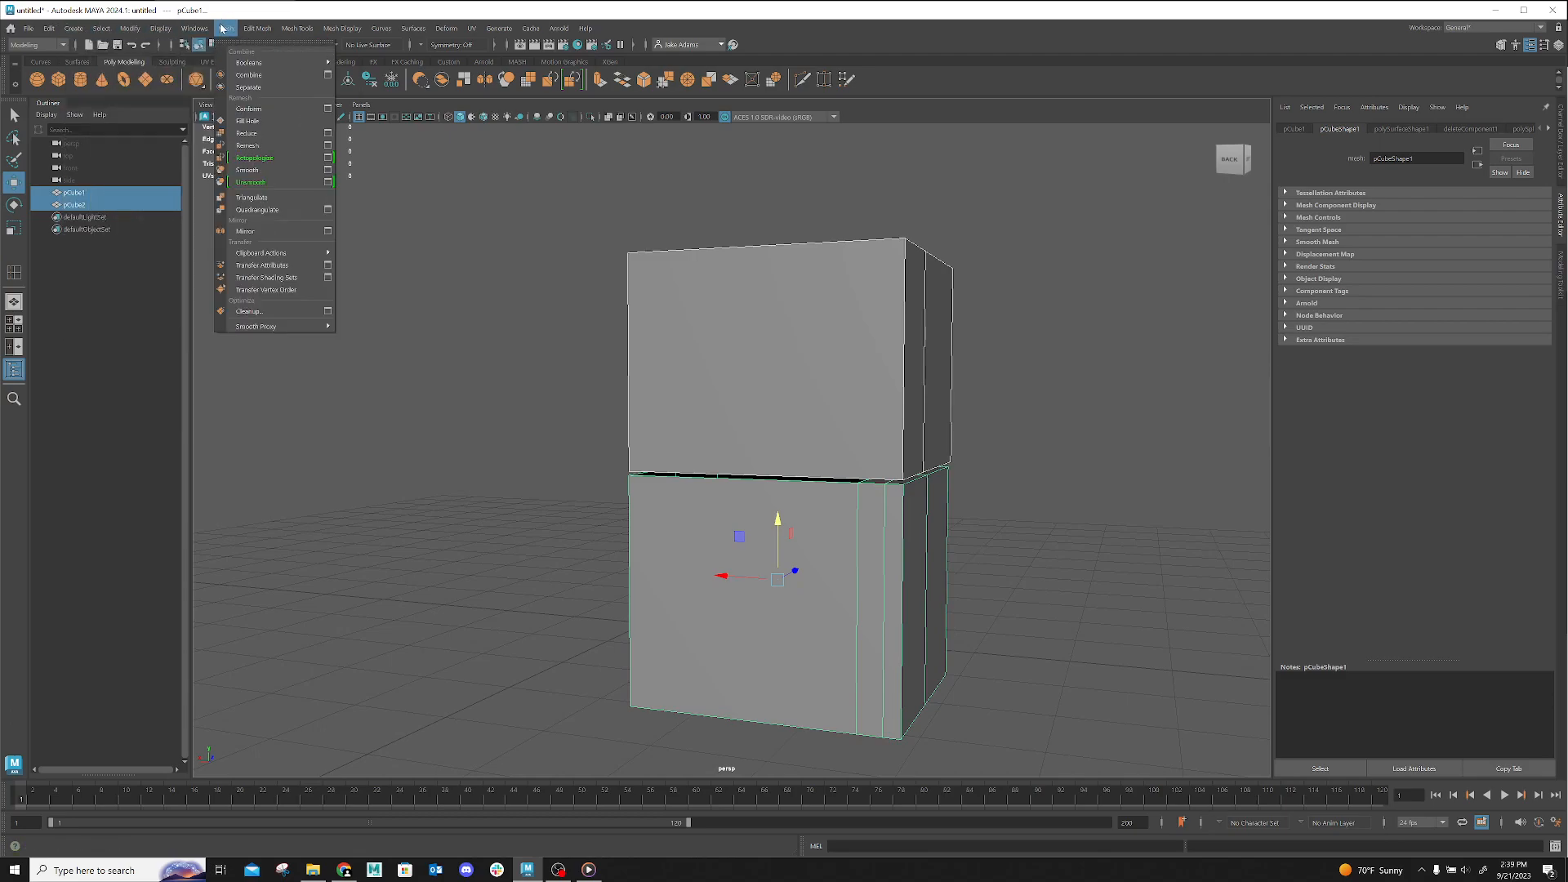
left_click(249, 76)
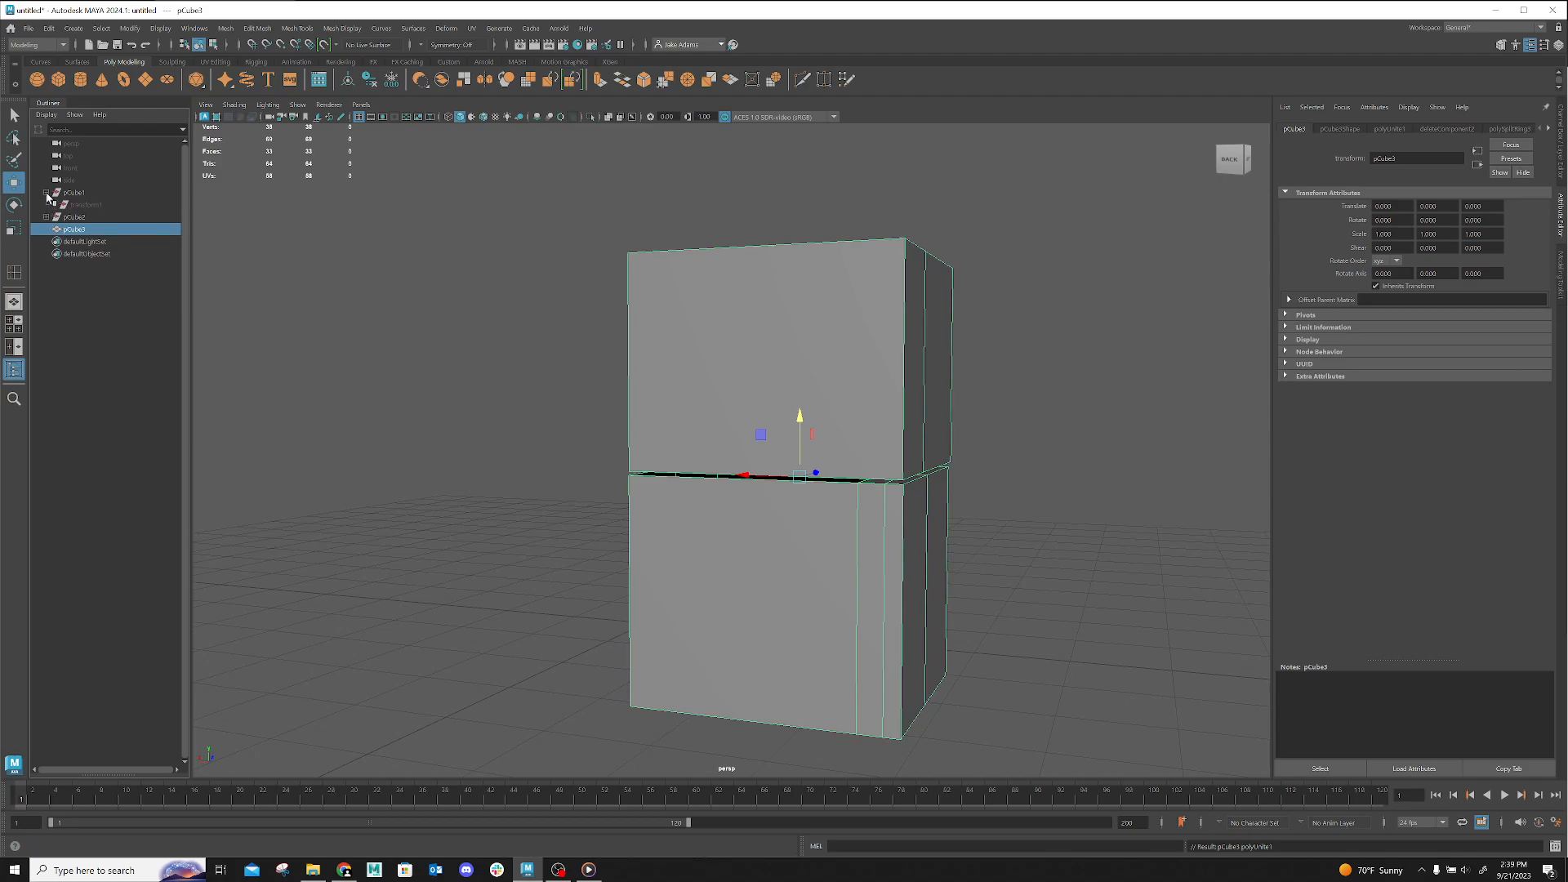
left_click(49, 29)
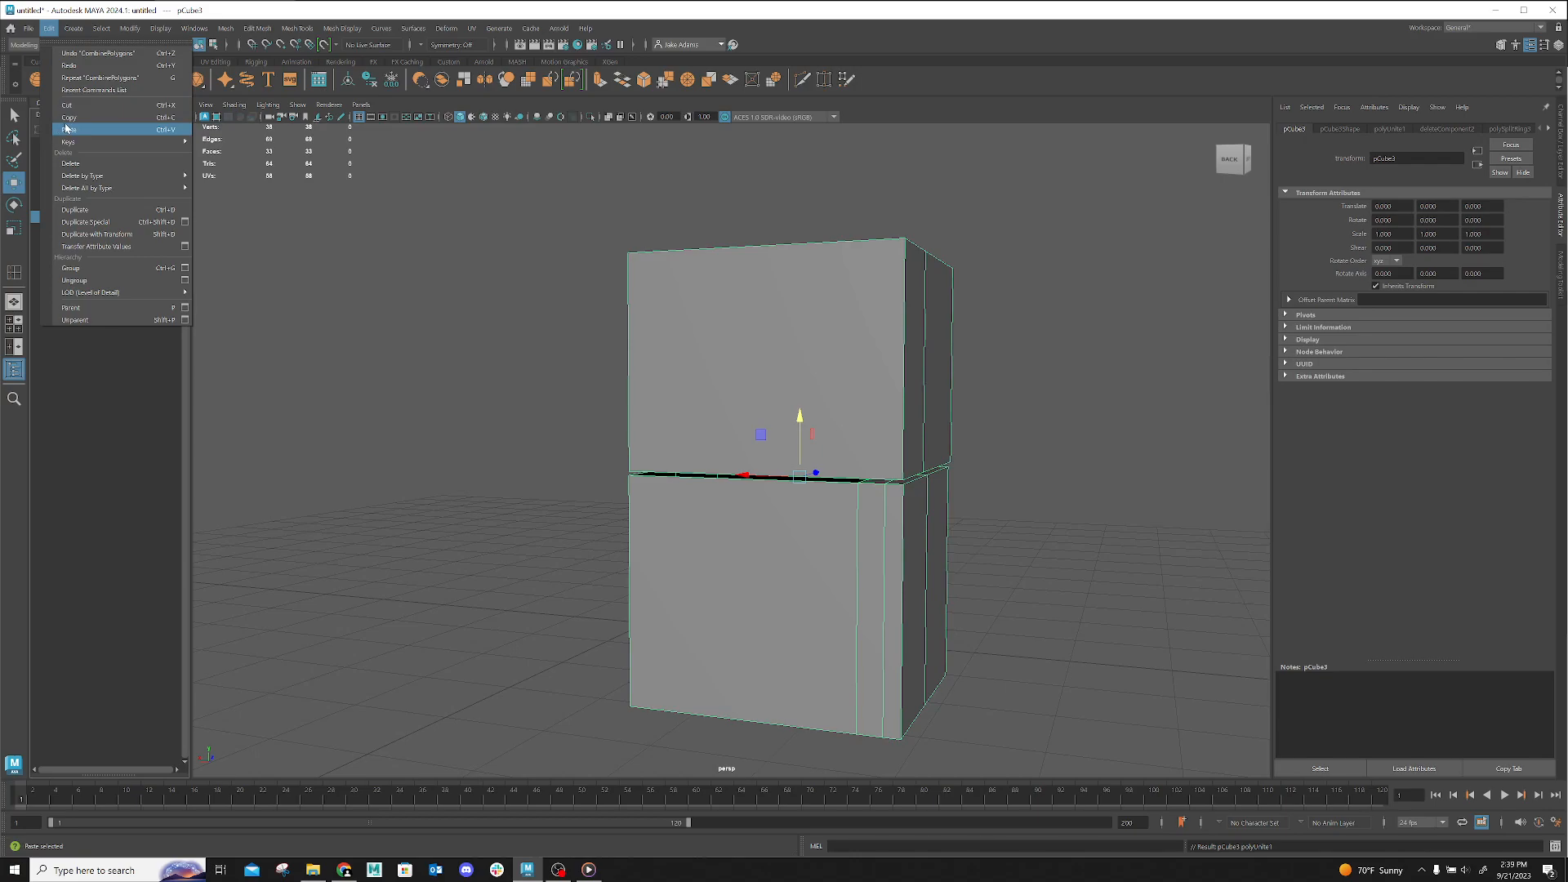
left_click(73, 165)
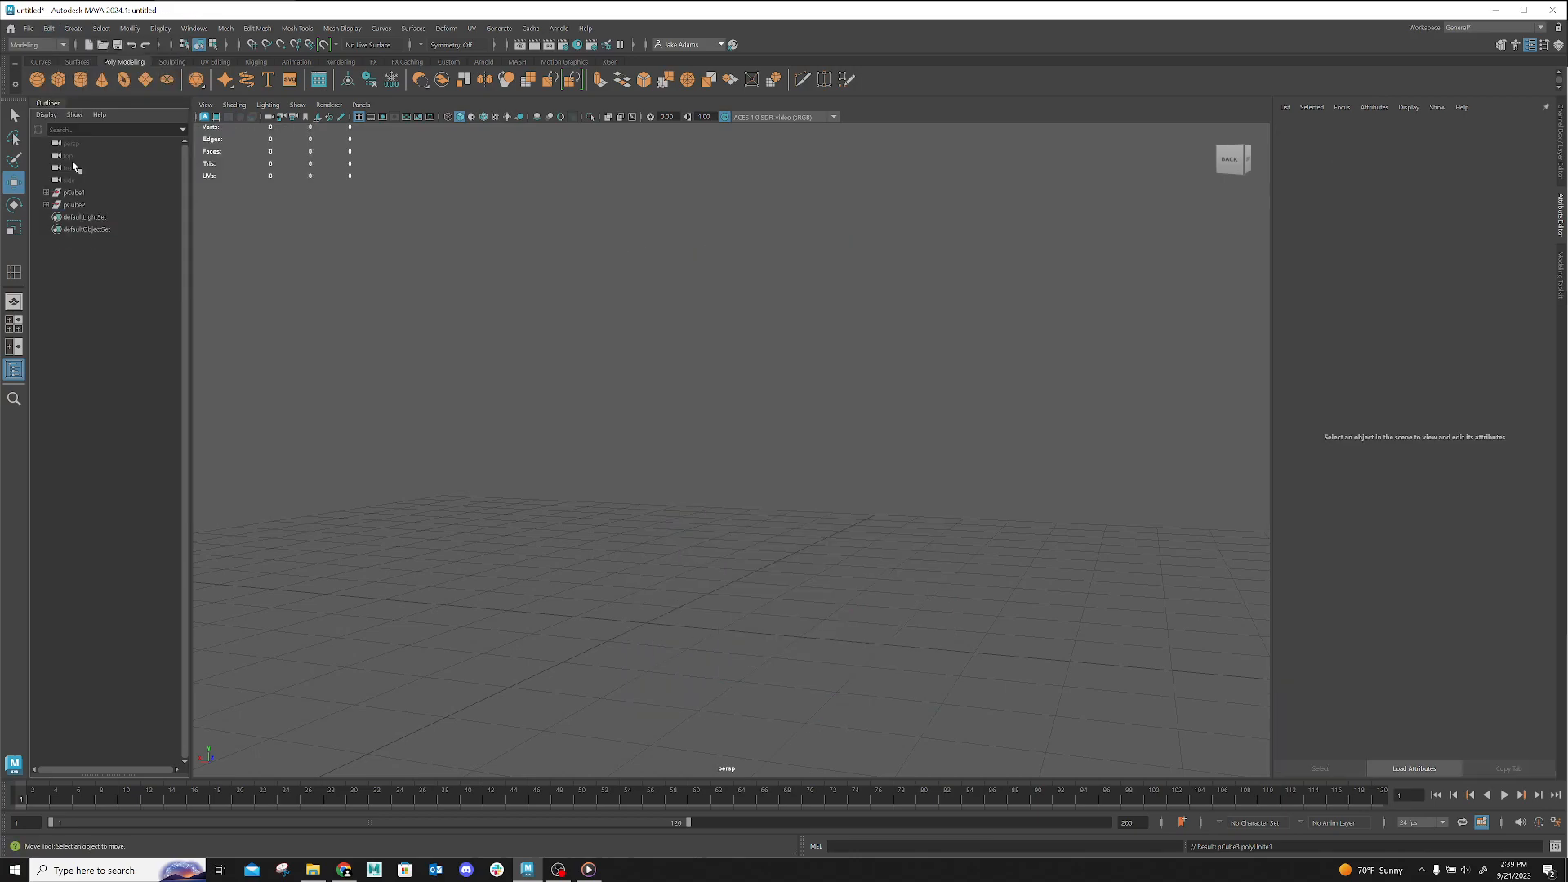
key("ctrl+z")
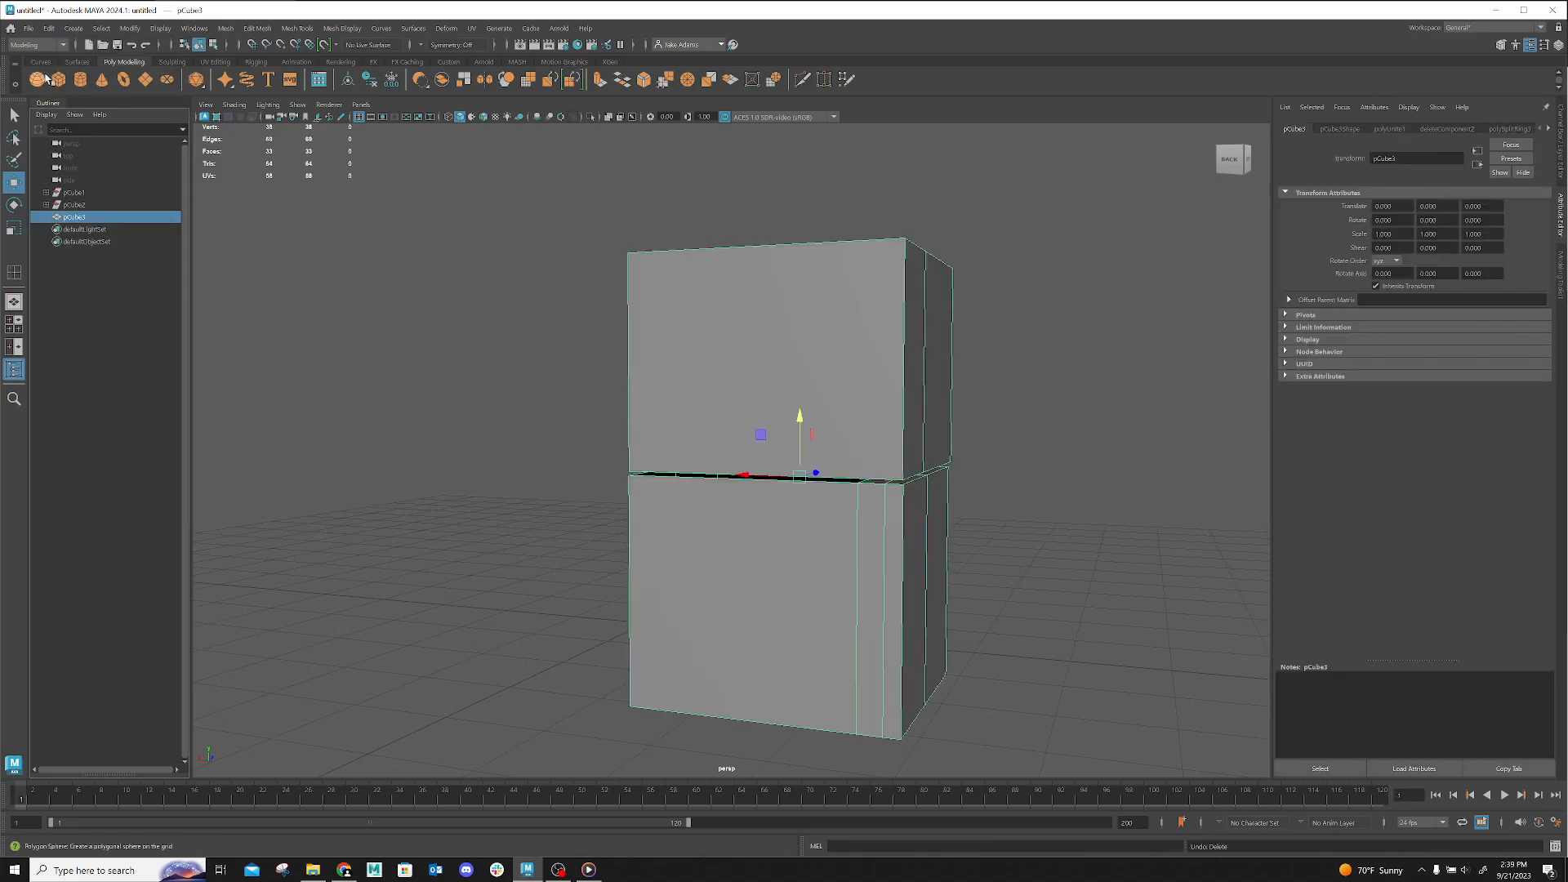
Delete the construction history of all objects in the scene, keeping only the combined mesh
left_click(48, 30)
mouse_move(123, 188)
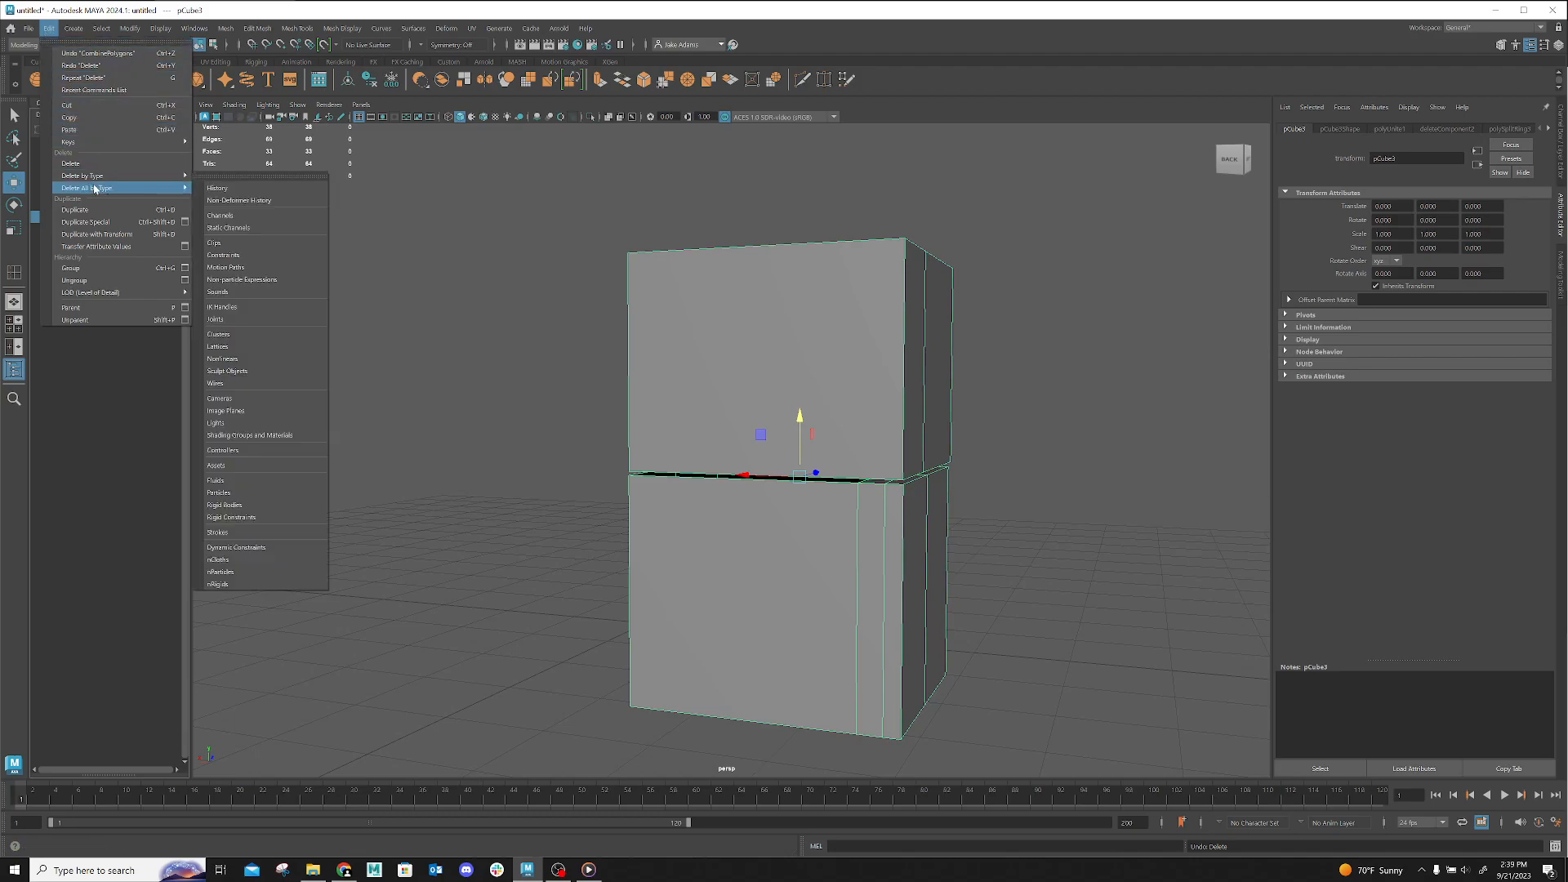
left_click(219, 189)
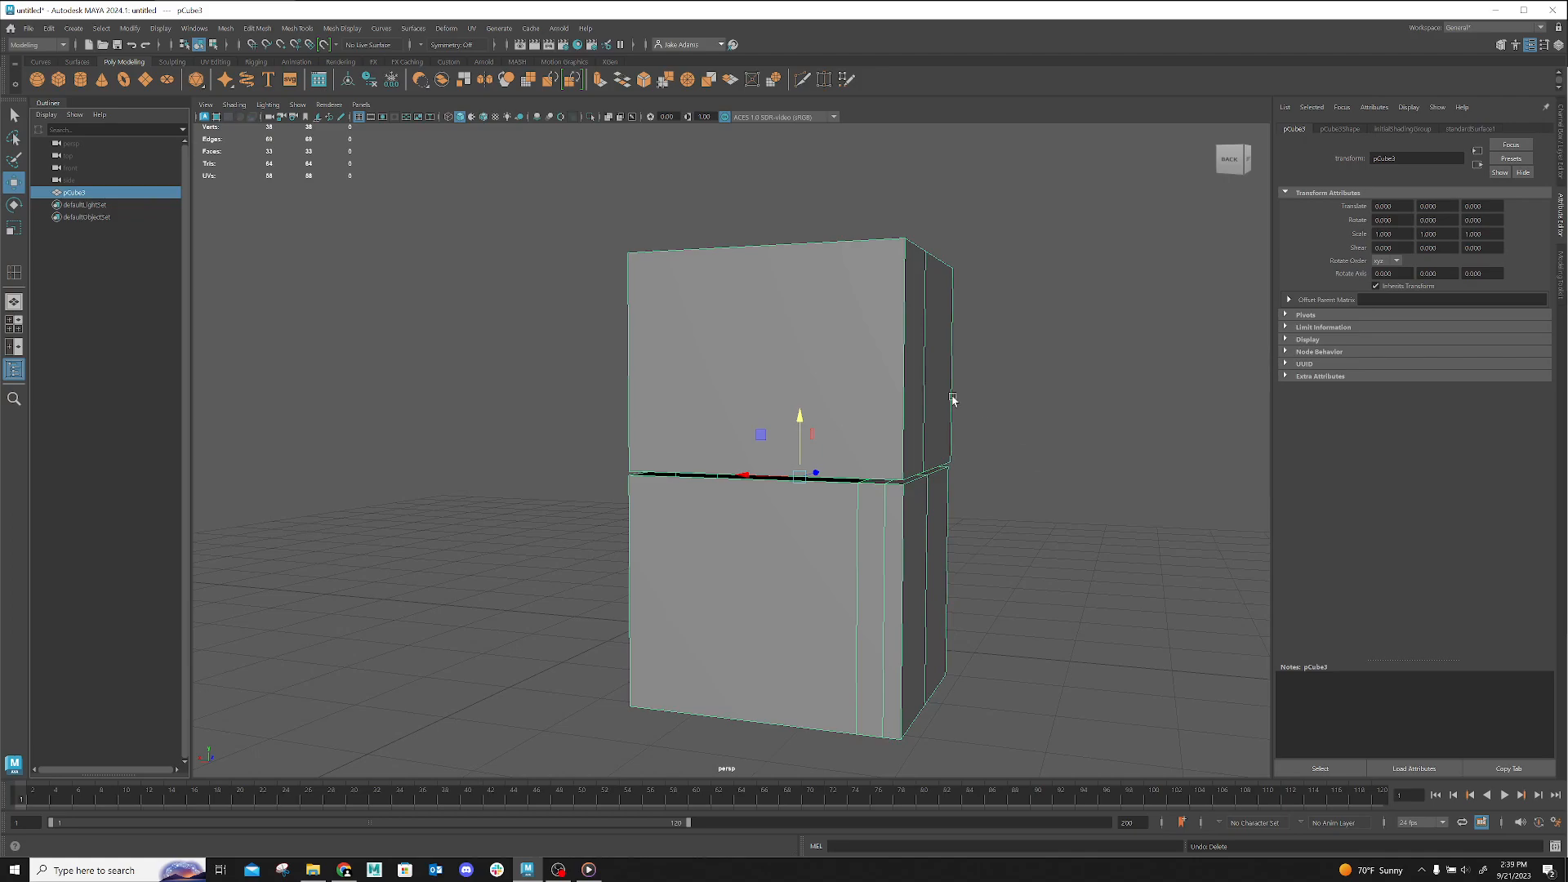
left_click(998, 429)
left_click(858, 434)
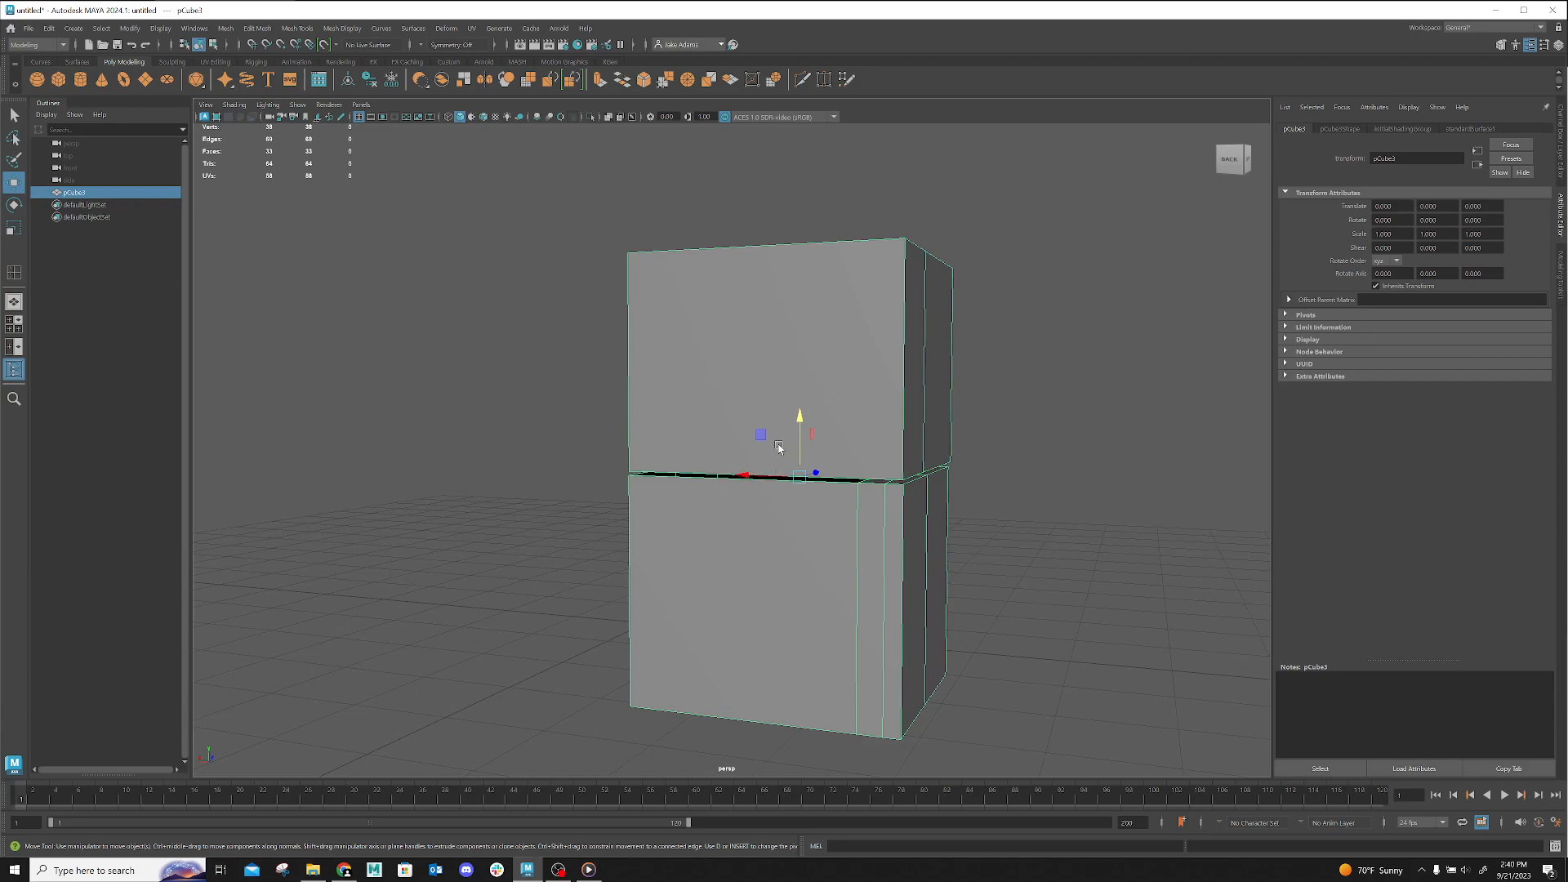
Switch the combined mesh to vertex component selection near the gap between the upper and lower boxes
scroll(674, 499, "up", 10)
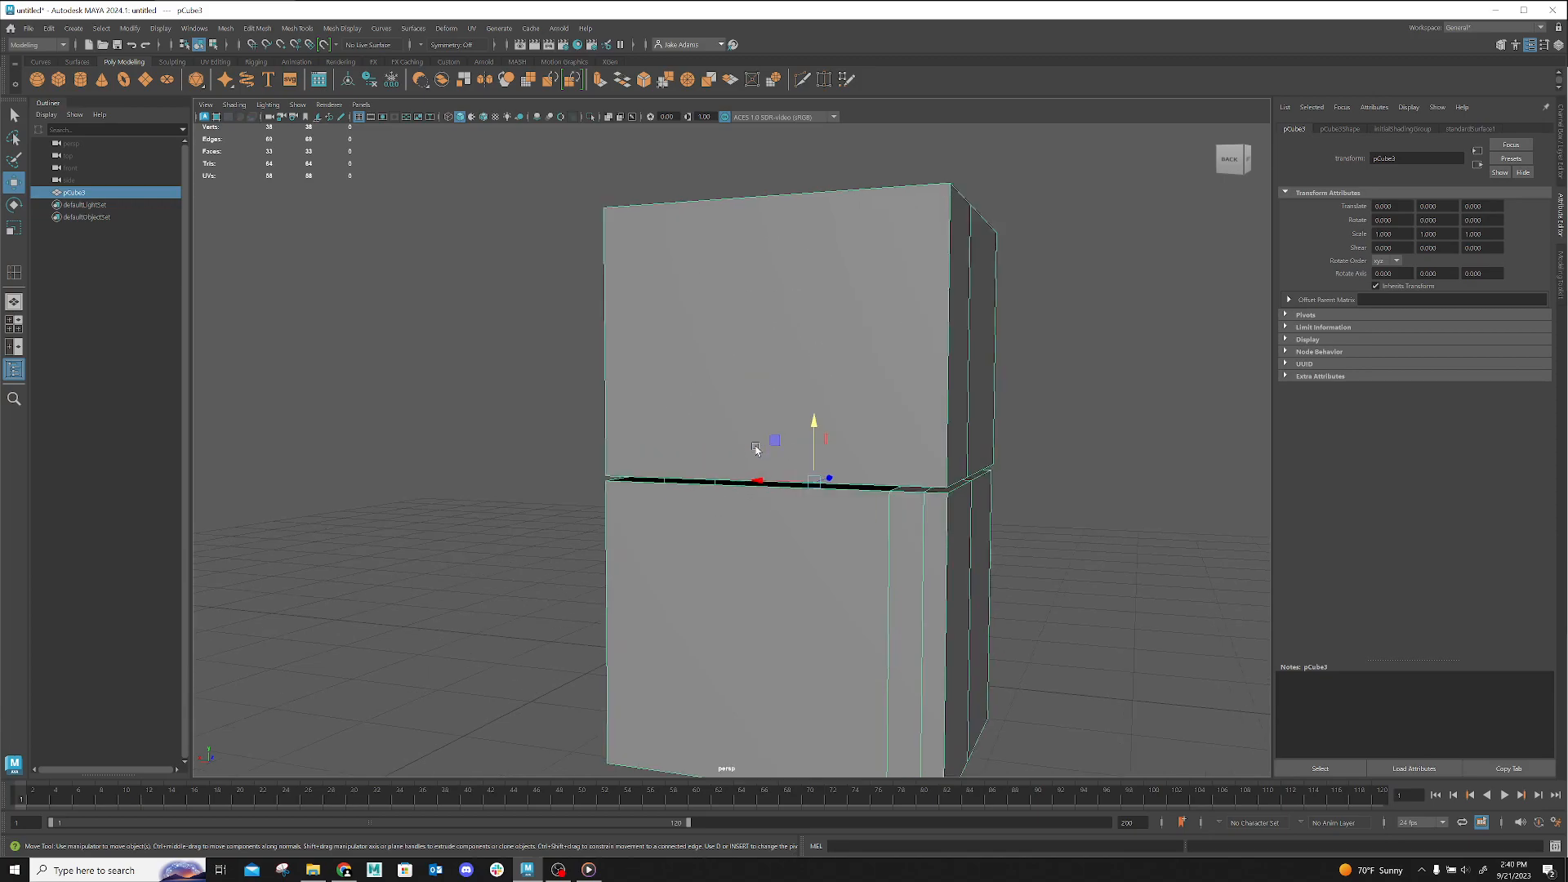
right_click(532, 414)
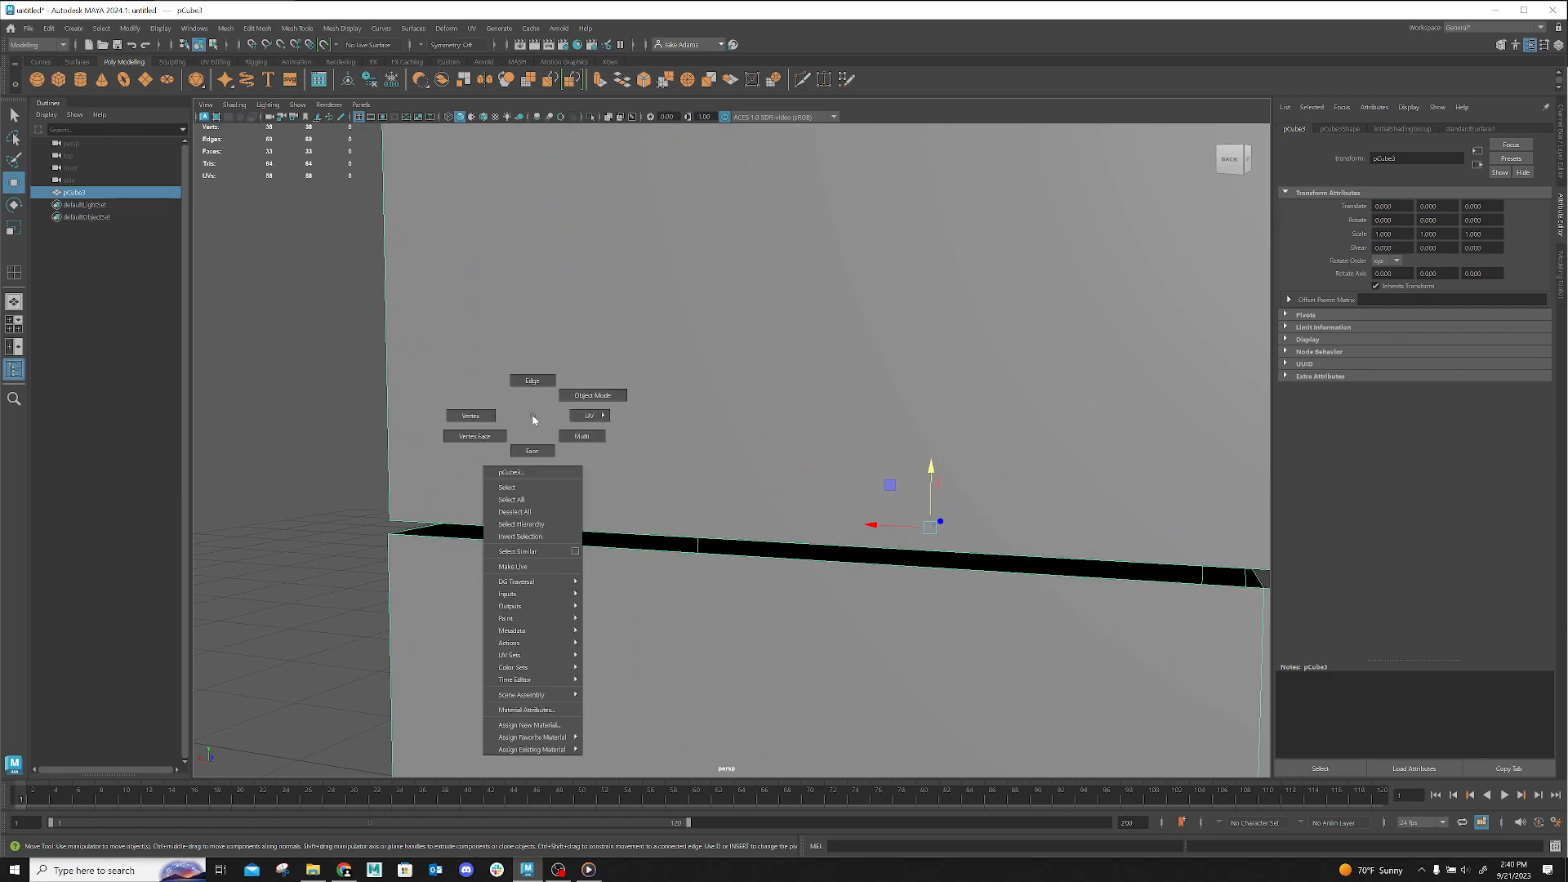
left_click(485, 422)
Try to merge the upper and lower vertices at one back corner of the gap, and undo it
left_click_drag(507, 464, 398, 543, "alt")
left_click(688, 82)
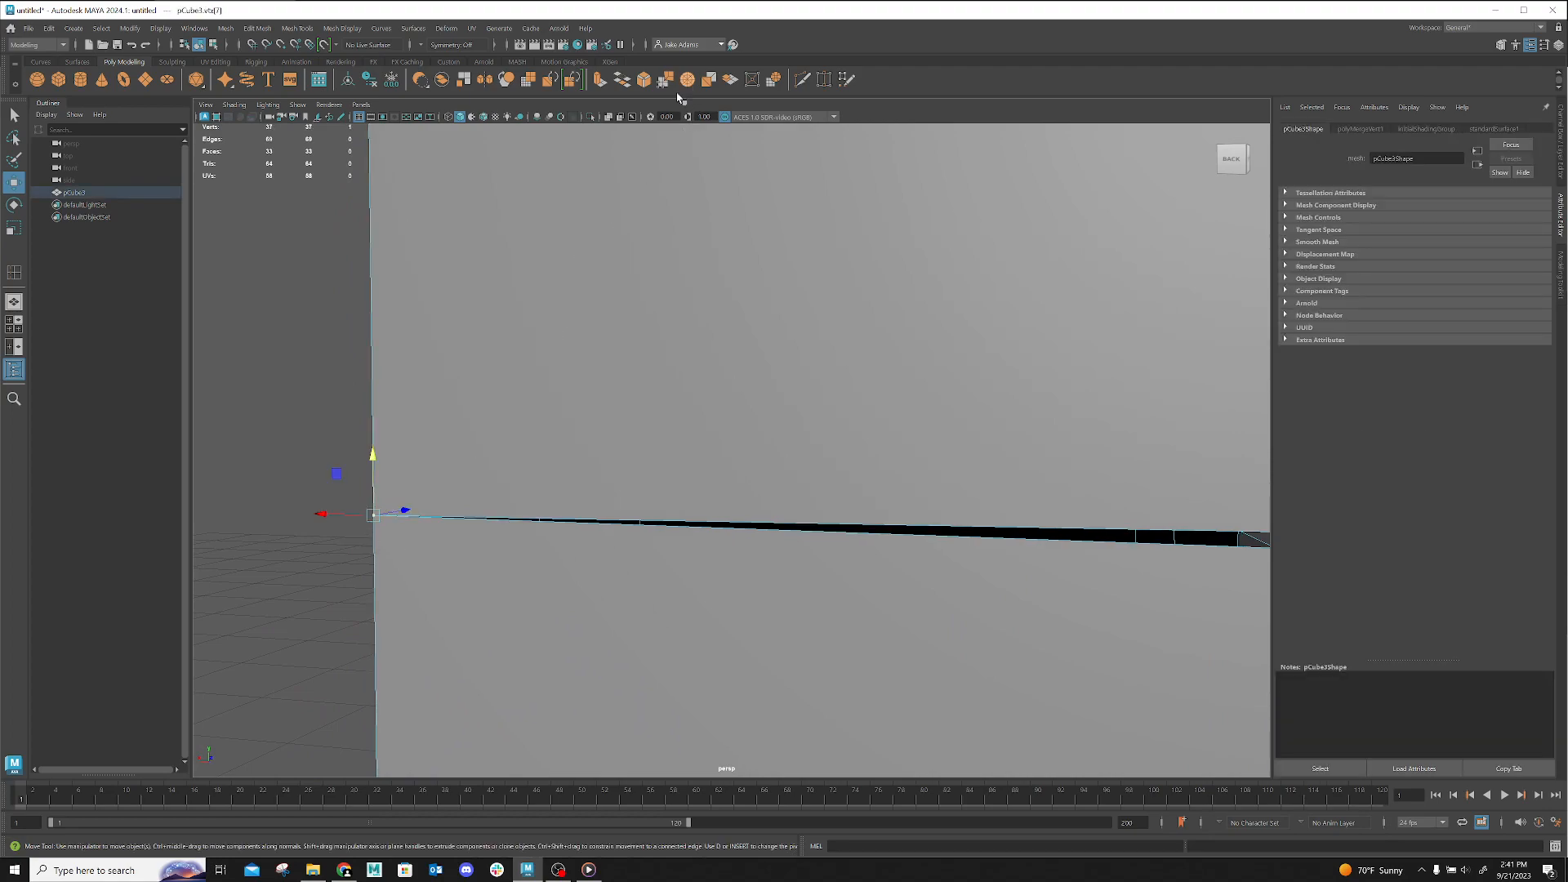
left_click_drag(601, 402, 521, 378, "alt")
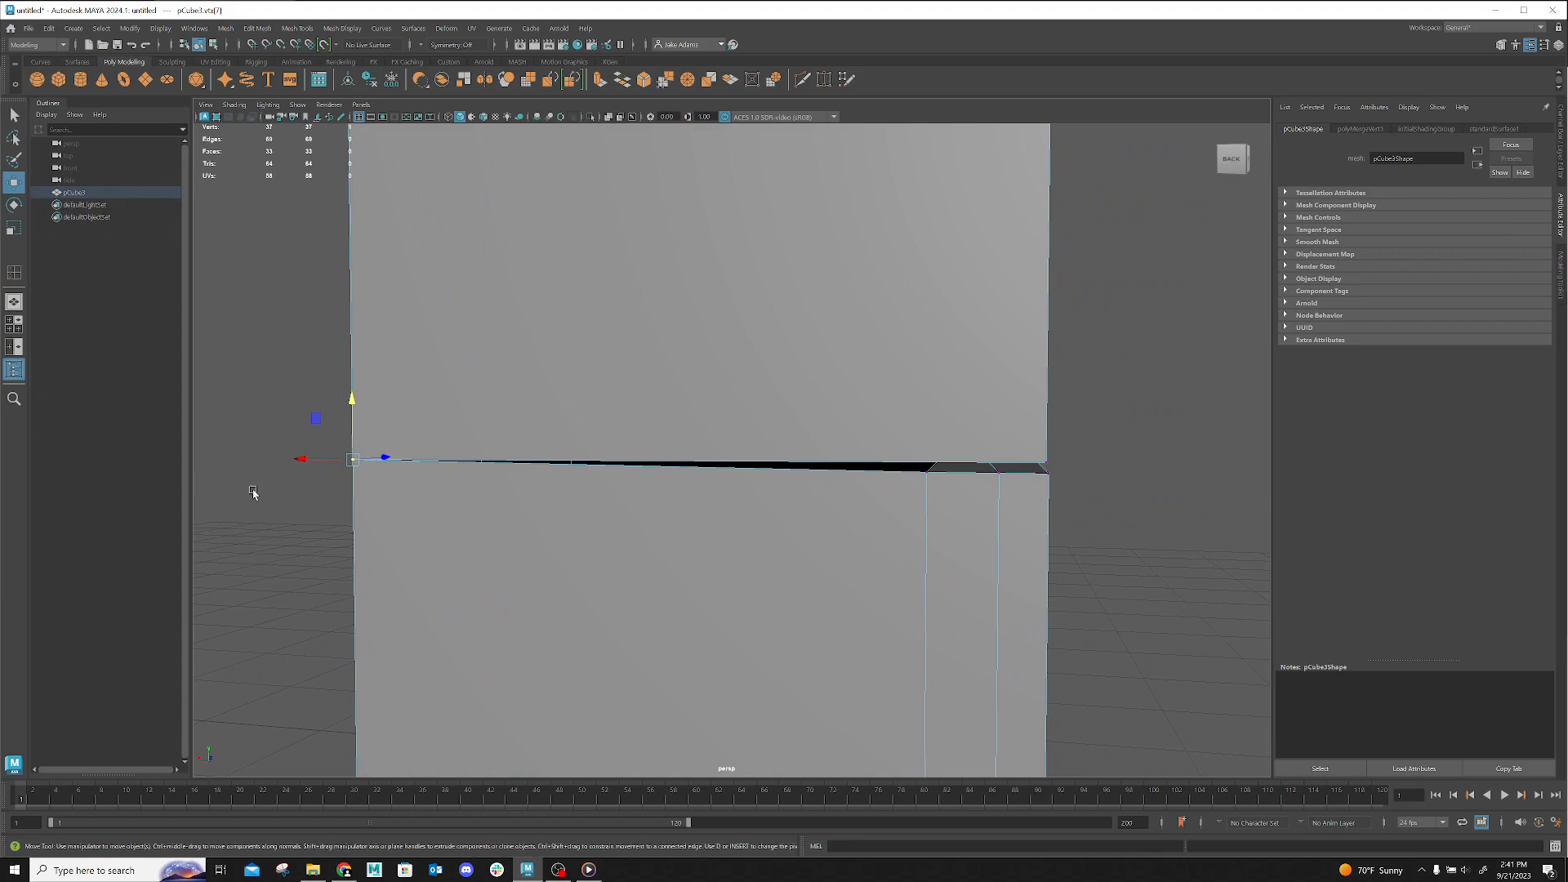
key("ctrl+z")
left_click(320, 590)
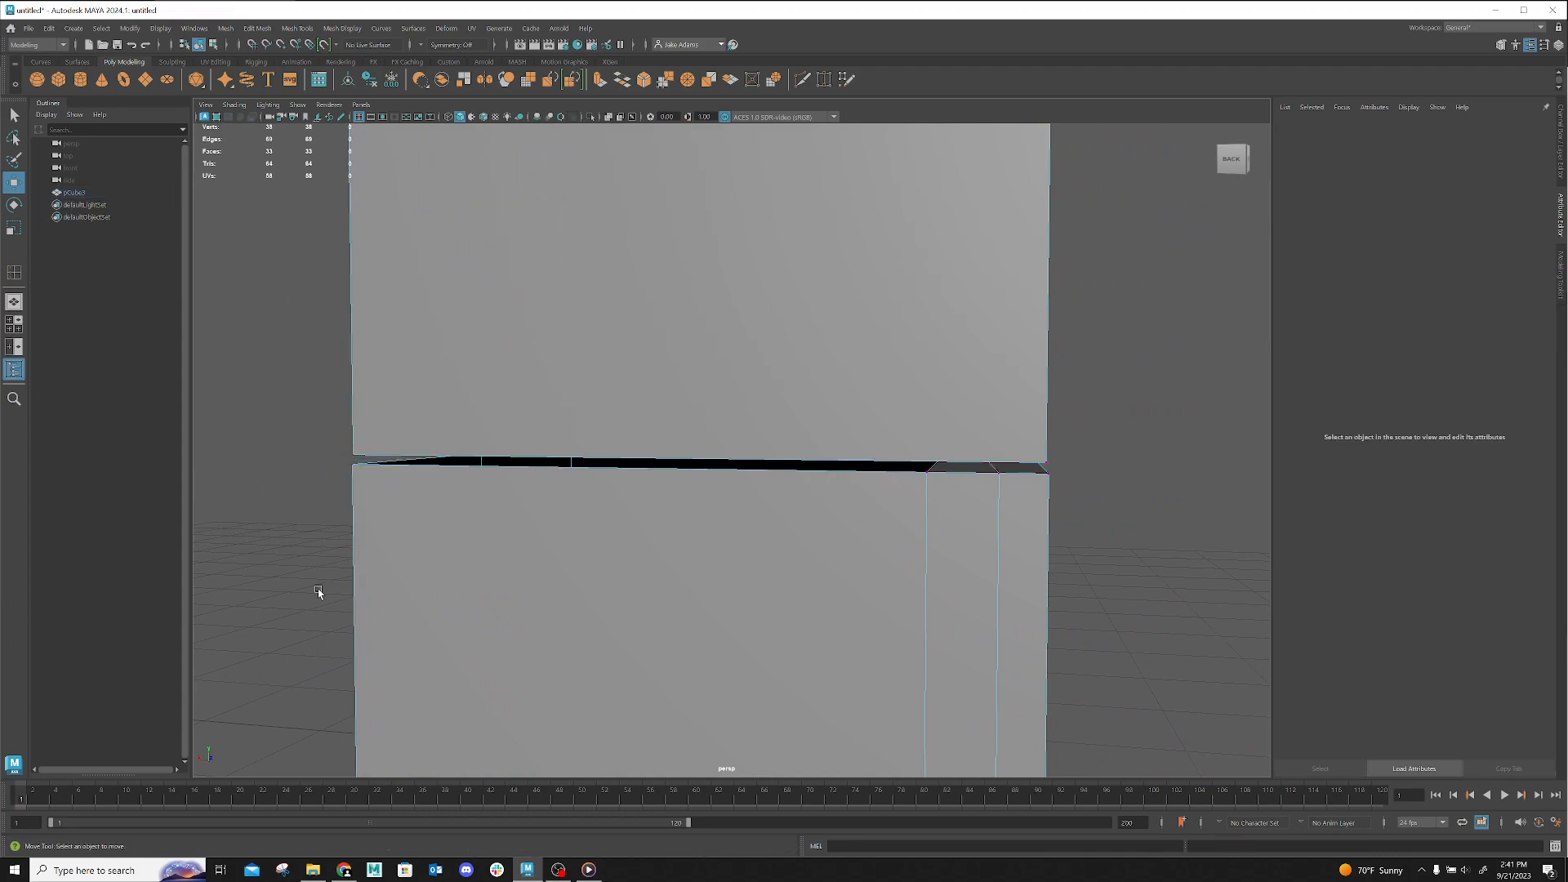
Move the upper box's bottom back corner vertex sideways to line up with the lower box's inner vertical edge loop
left_click_drag(365, 468, 378, 495)
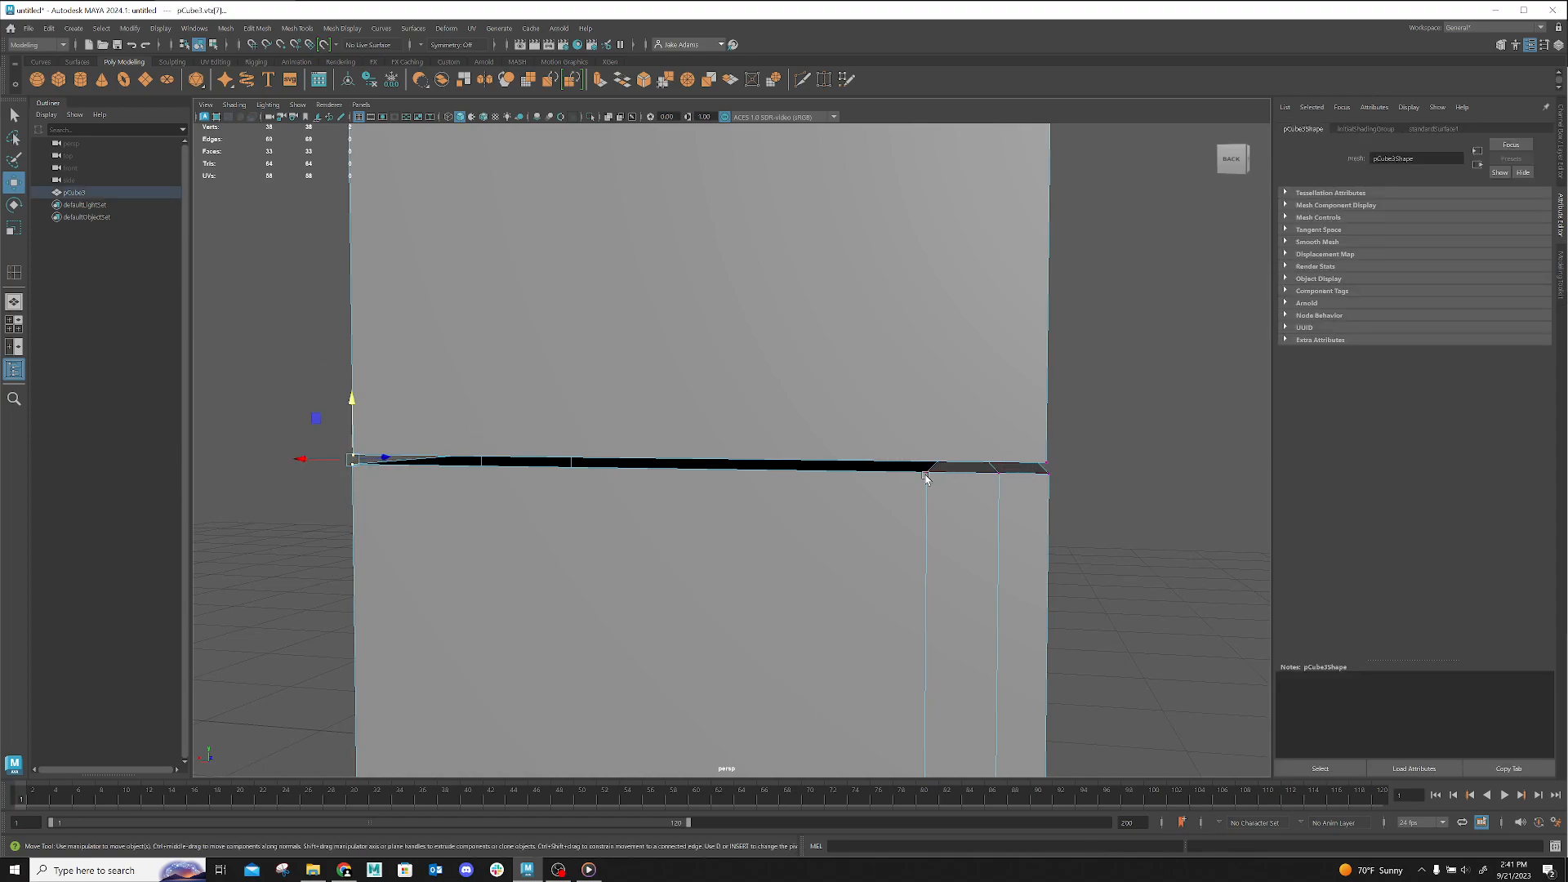
left_click(1045, 460, "shift")
left_click(1044, 459)
left_click_drag(981, 463, 867, 461)
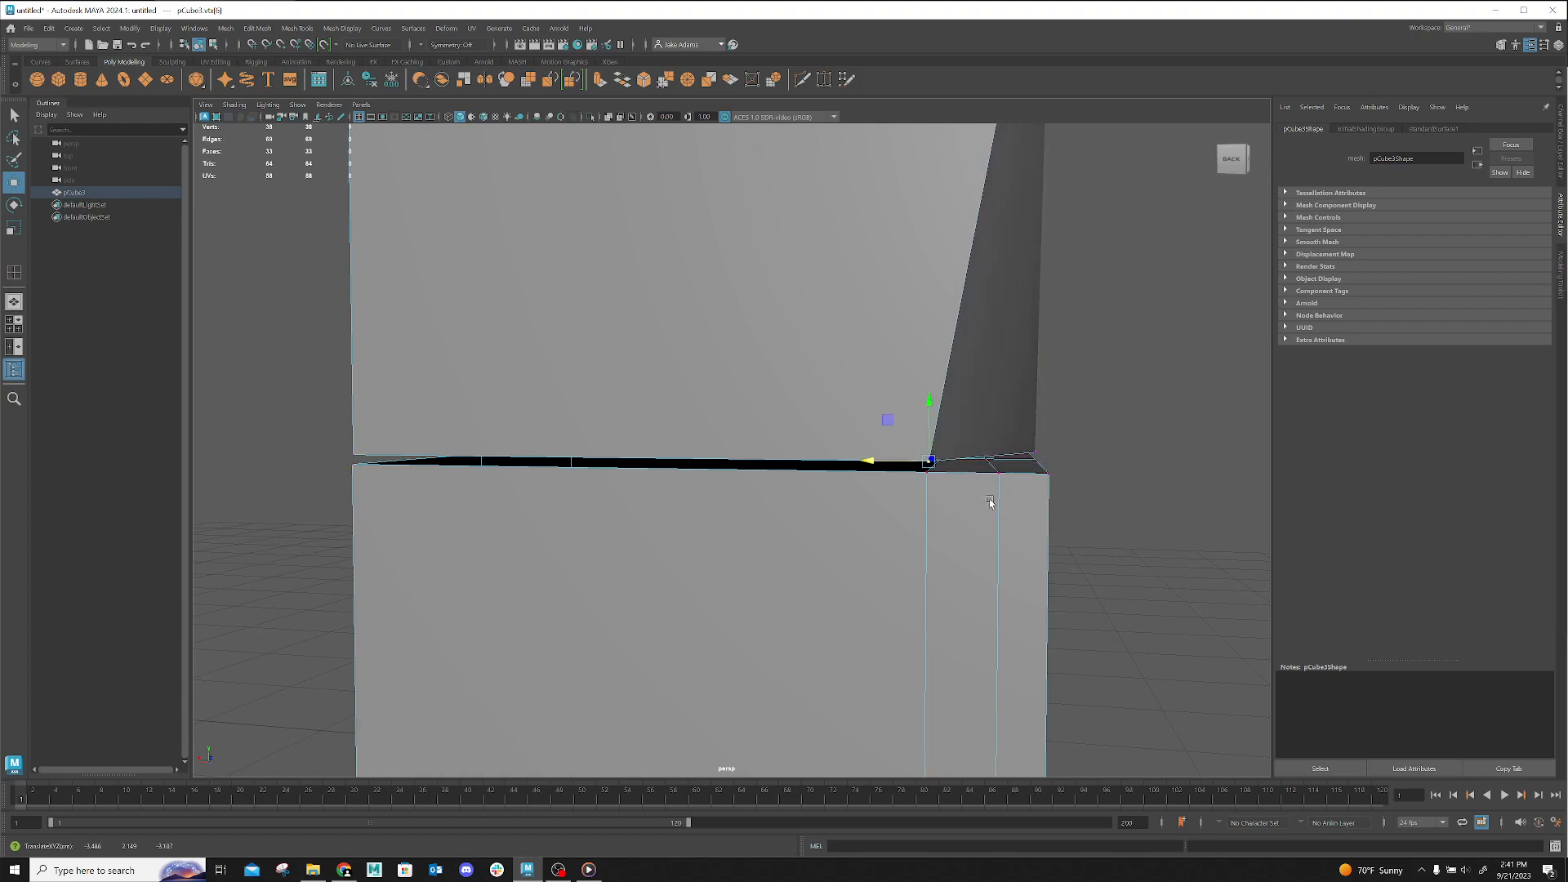
Move the upper box's bottom front corner vertex on the edge-loop side inward and back, level with the lower box's middle edge
left_click_drag(1003, 489, 775, 504, "alt")
left_click(415, 532)
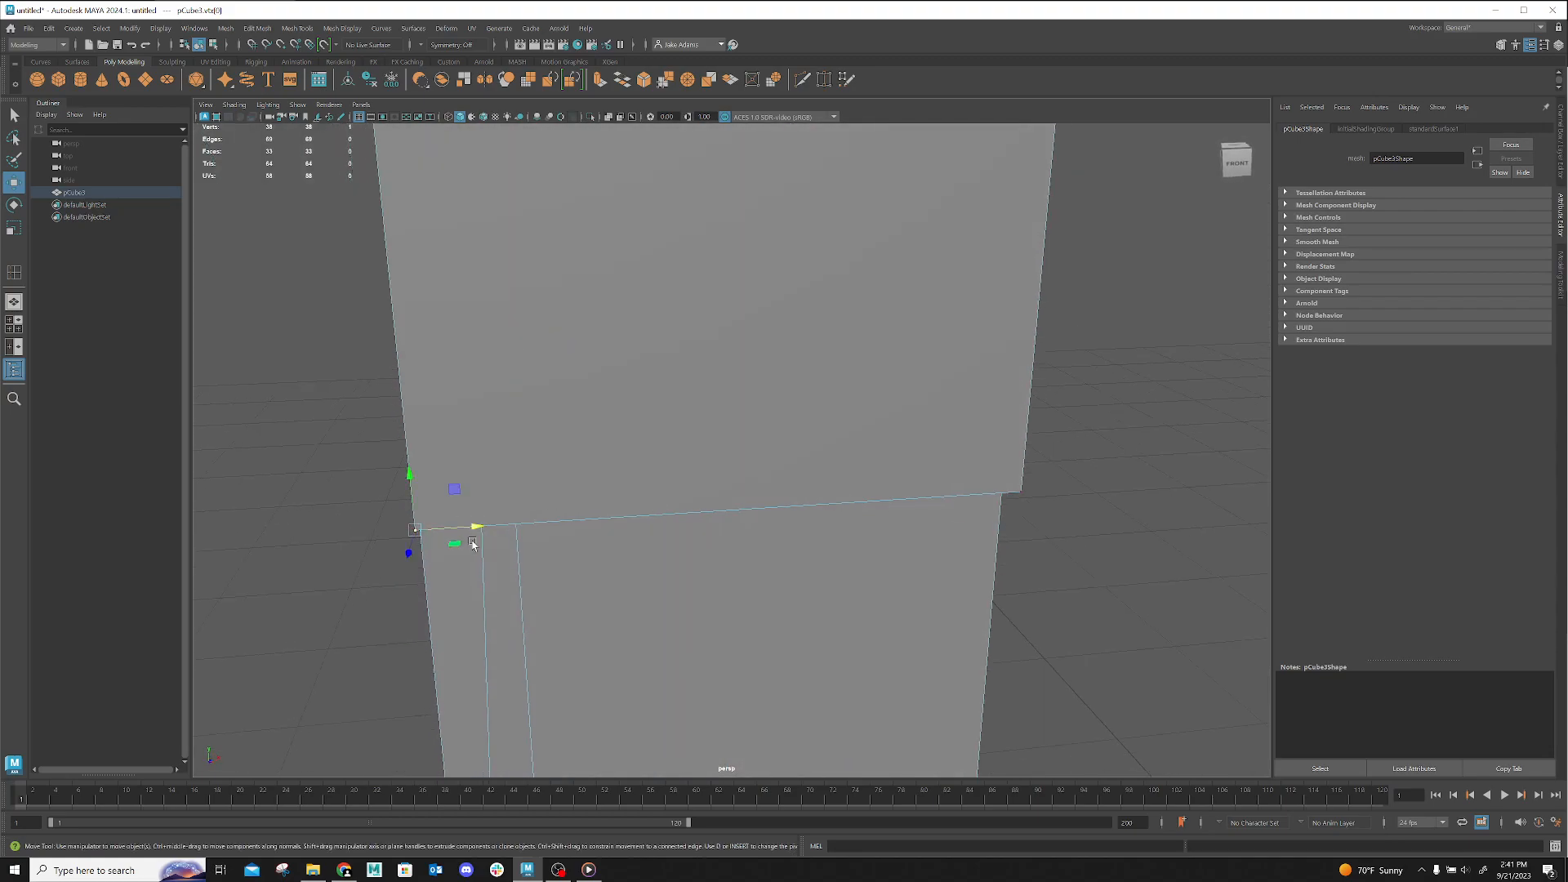
left_click_drag(479, 527, 647, 466)
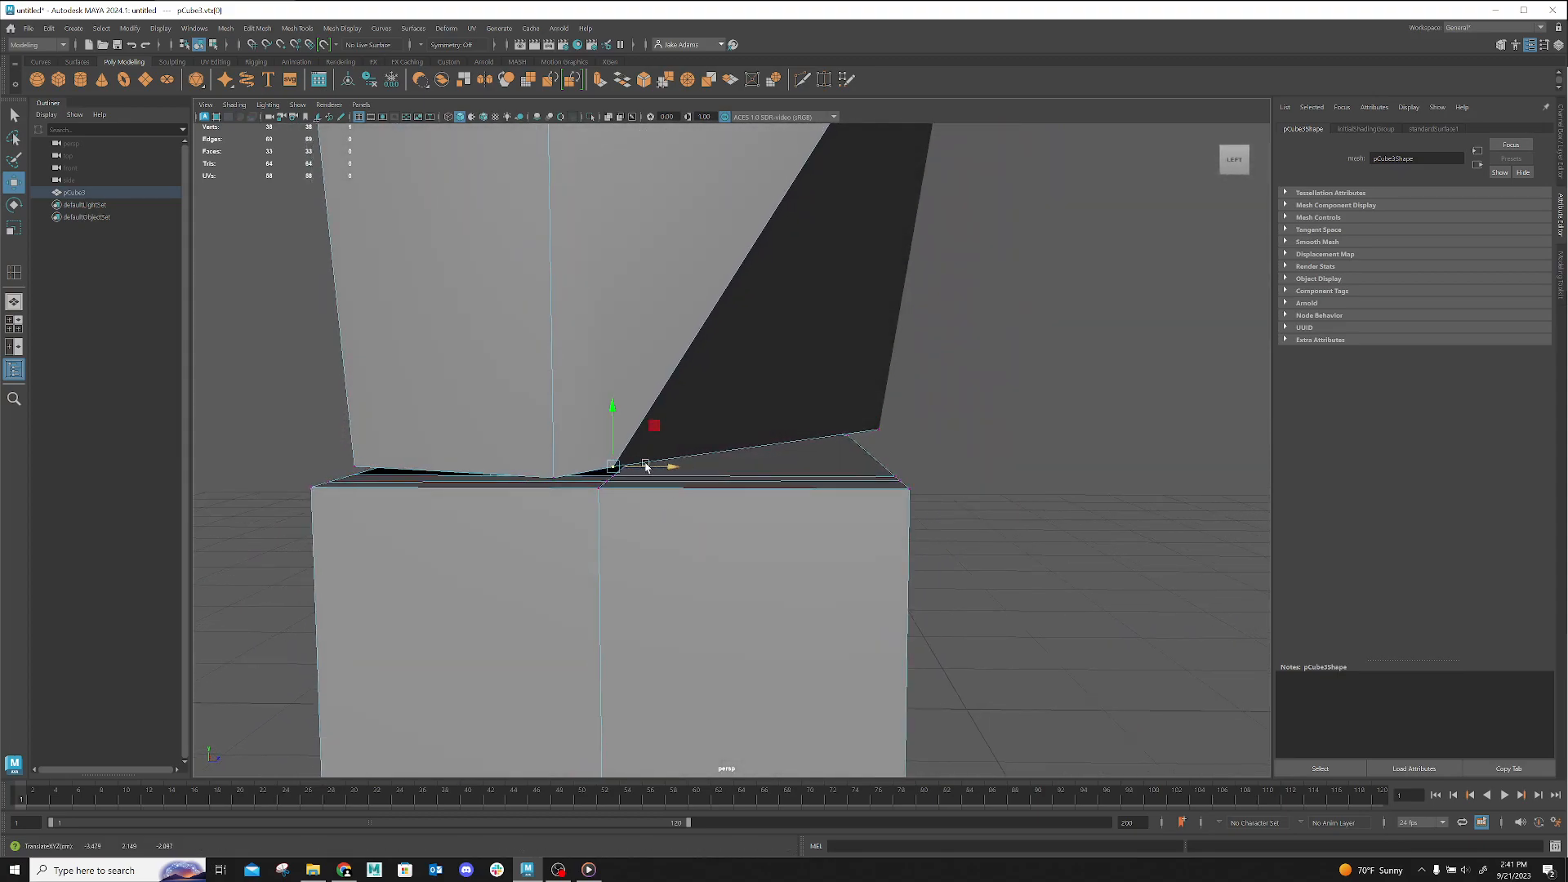
Move the upper box's opposite bottom front corner vertex back to line up with the lower box's middle side edge
left_click_drag(550, 514, 768, 502, "alt")
left_click(725, 454)
left_click_drag(809, 553, 791, 567, "alt")
left_click_drag(523, 569, 870, 571)
left_click_drag(870, 572, 791, 569, "alt")
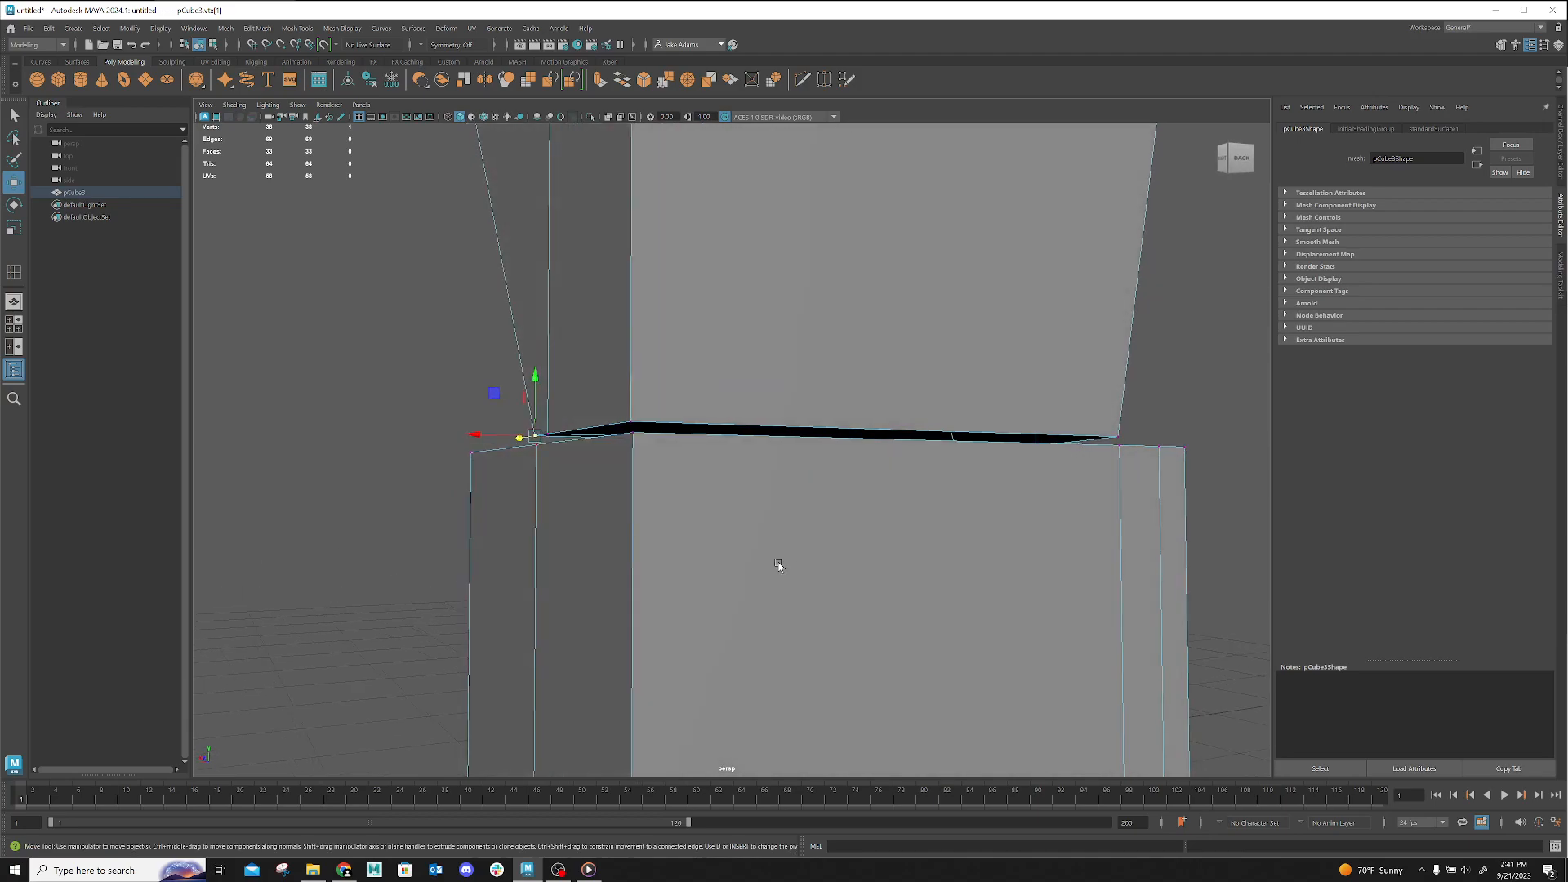
Reposition the upper box's bottom middle vertex on the edge-loop side inward to follow the lower box's inner edge loop
left_click_drag(572, 489, 590, 560, "alt")
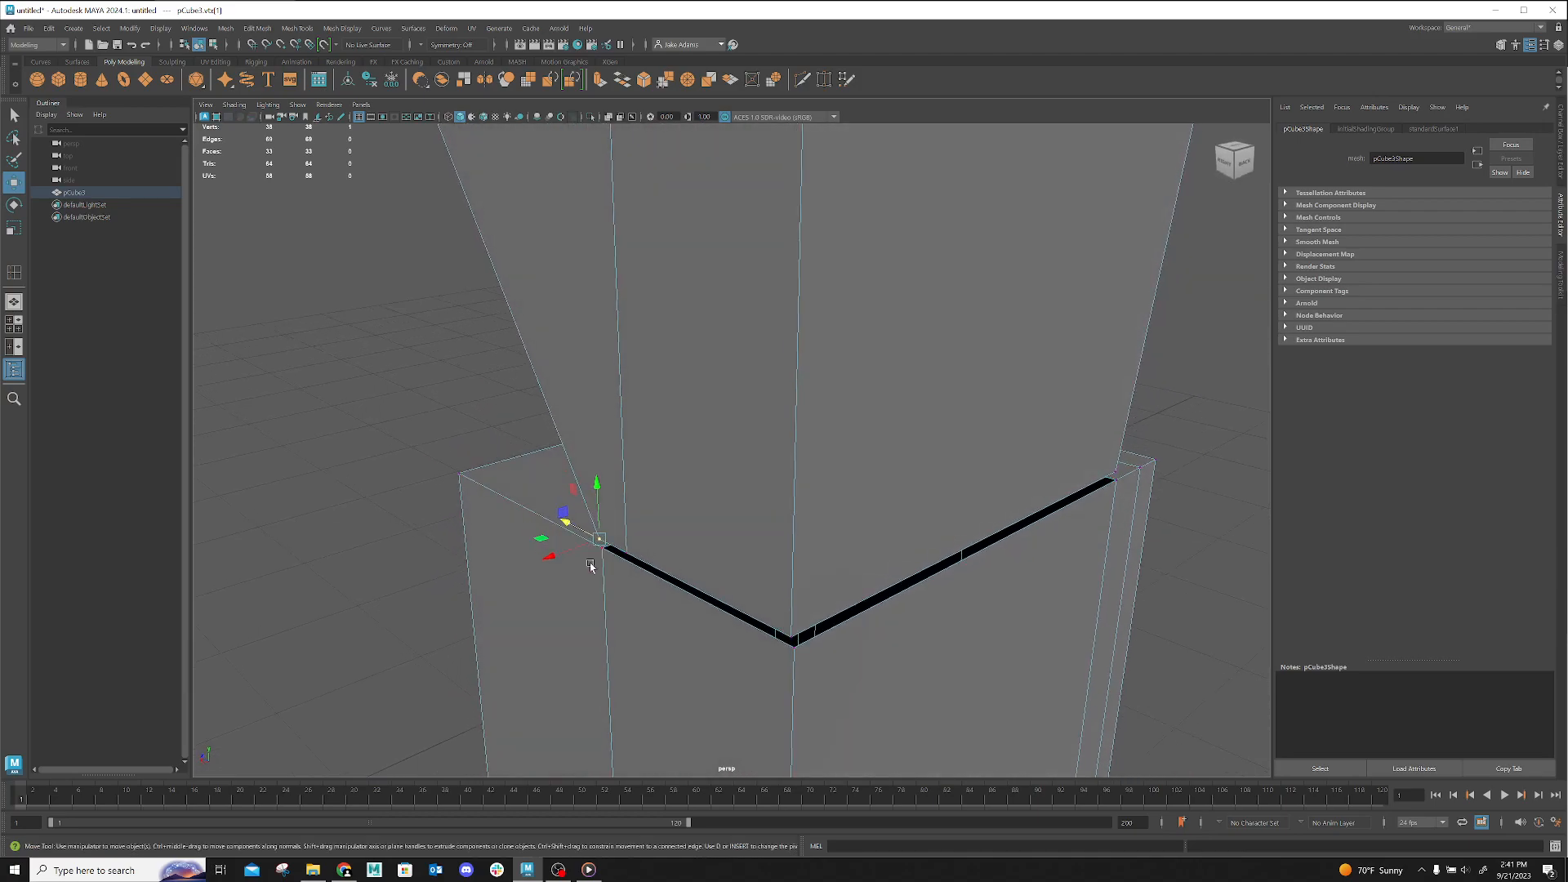
left_click_drag(621, 615, 653, 600, "alt")
left_click_drag(791, 536, 869, 552, "alt")
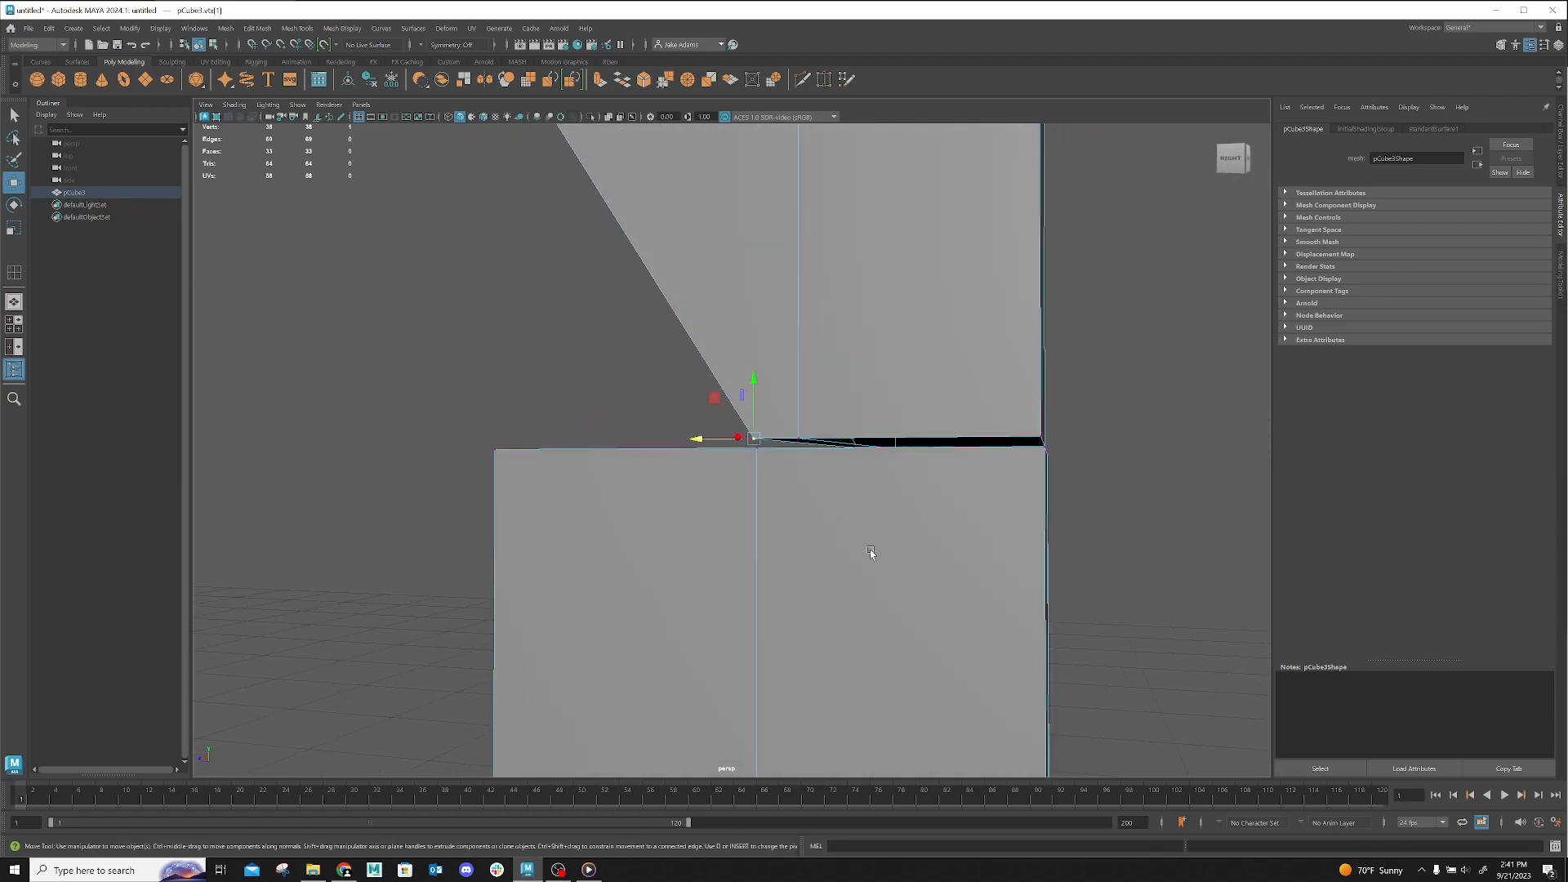
left_click_drag(826, 437, 545, 481, "alt")
left_click(605, 490)
left_click(585, 381)
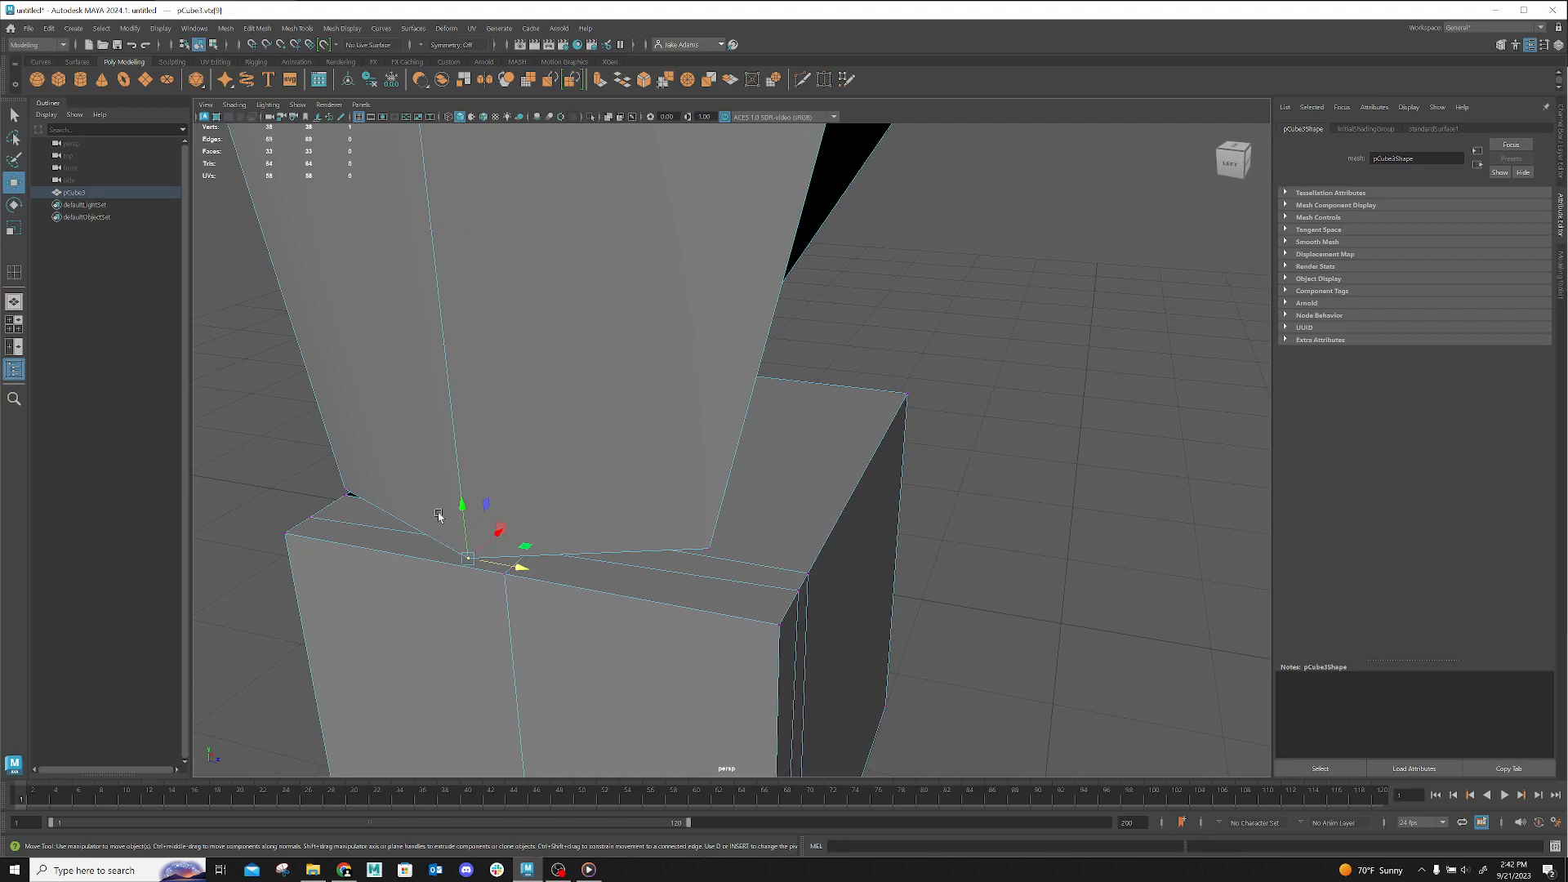
left_click_drag(469, 537, 766, 560)
On the opposite side, move the upper box's bottom front corner forward and align its bottom middle vertex with the lower box's middle edge
left_click(810, 485)
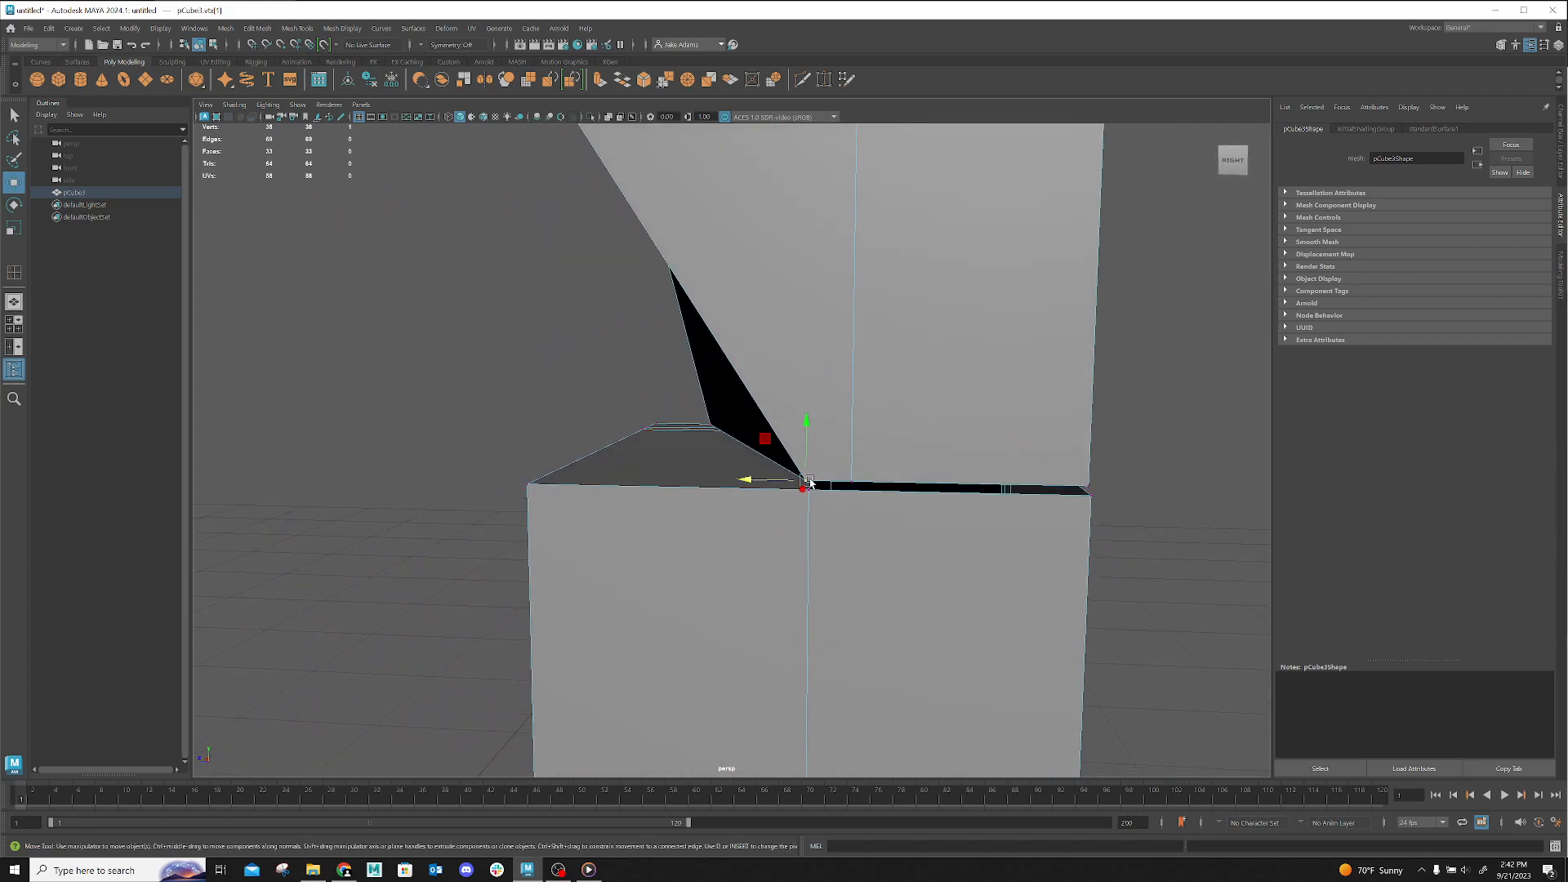
left_click_drag(746, 478, 651, 459)
left_click(851, 486)
left_click_drag(798, 484, 745, 476)
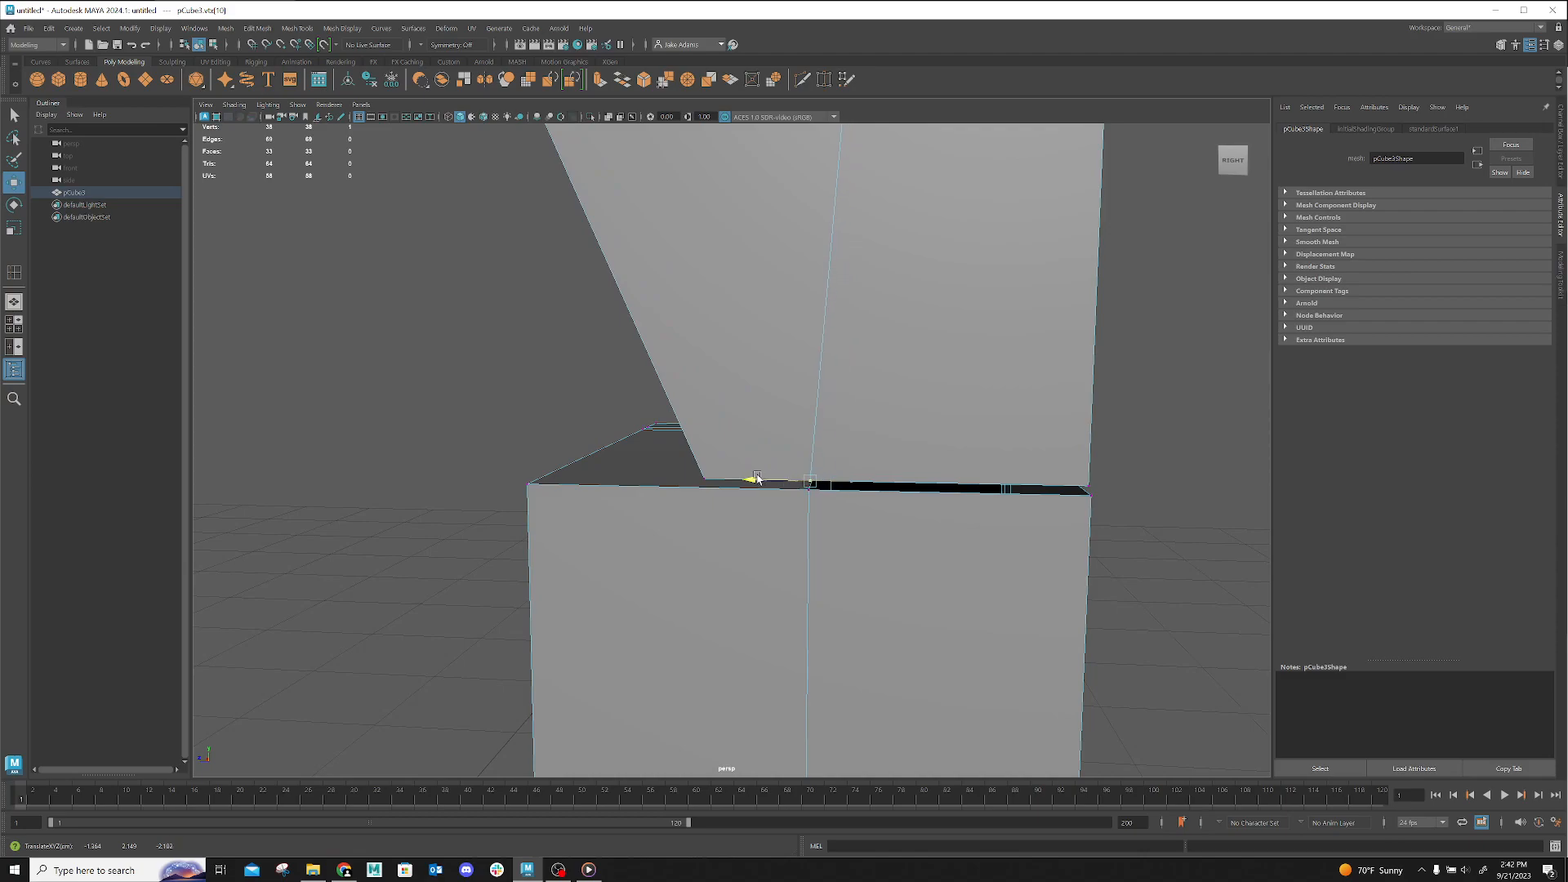
Select the matching upper and lower vertex pairs at the side middle edges and back corners of the gap
left_click_drag(865, 525, 833, 517, "alt")
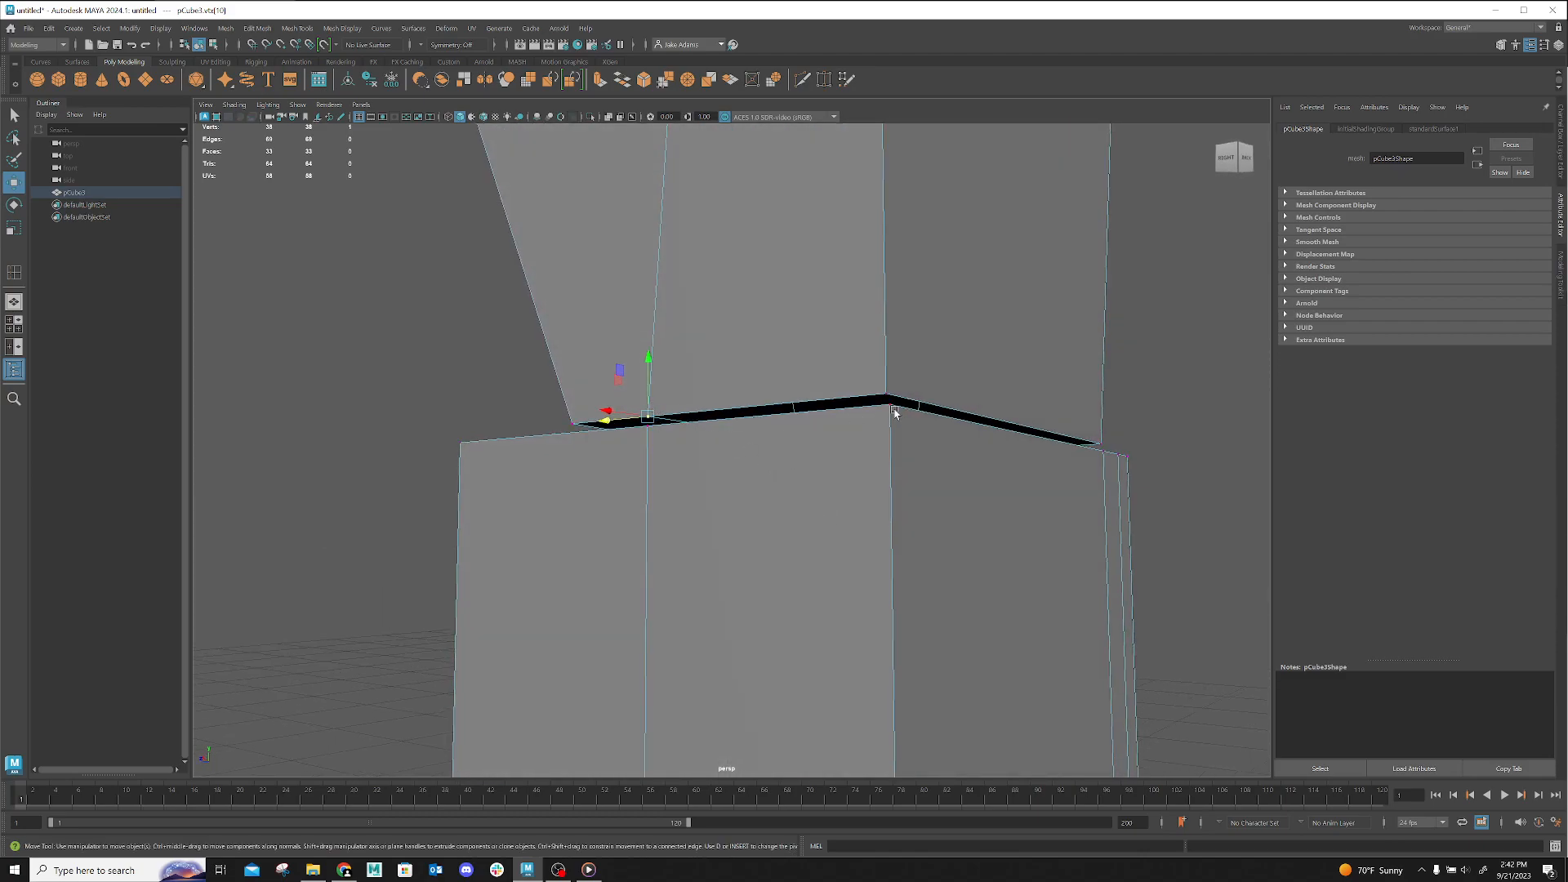
left_click_drag(760, 450, 795, 453, "alt")
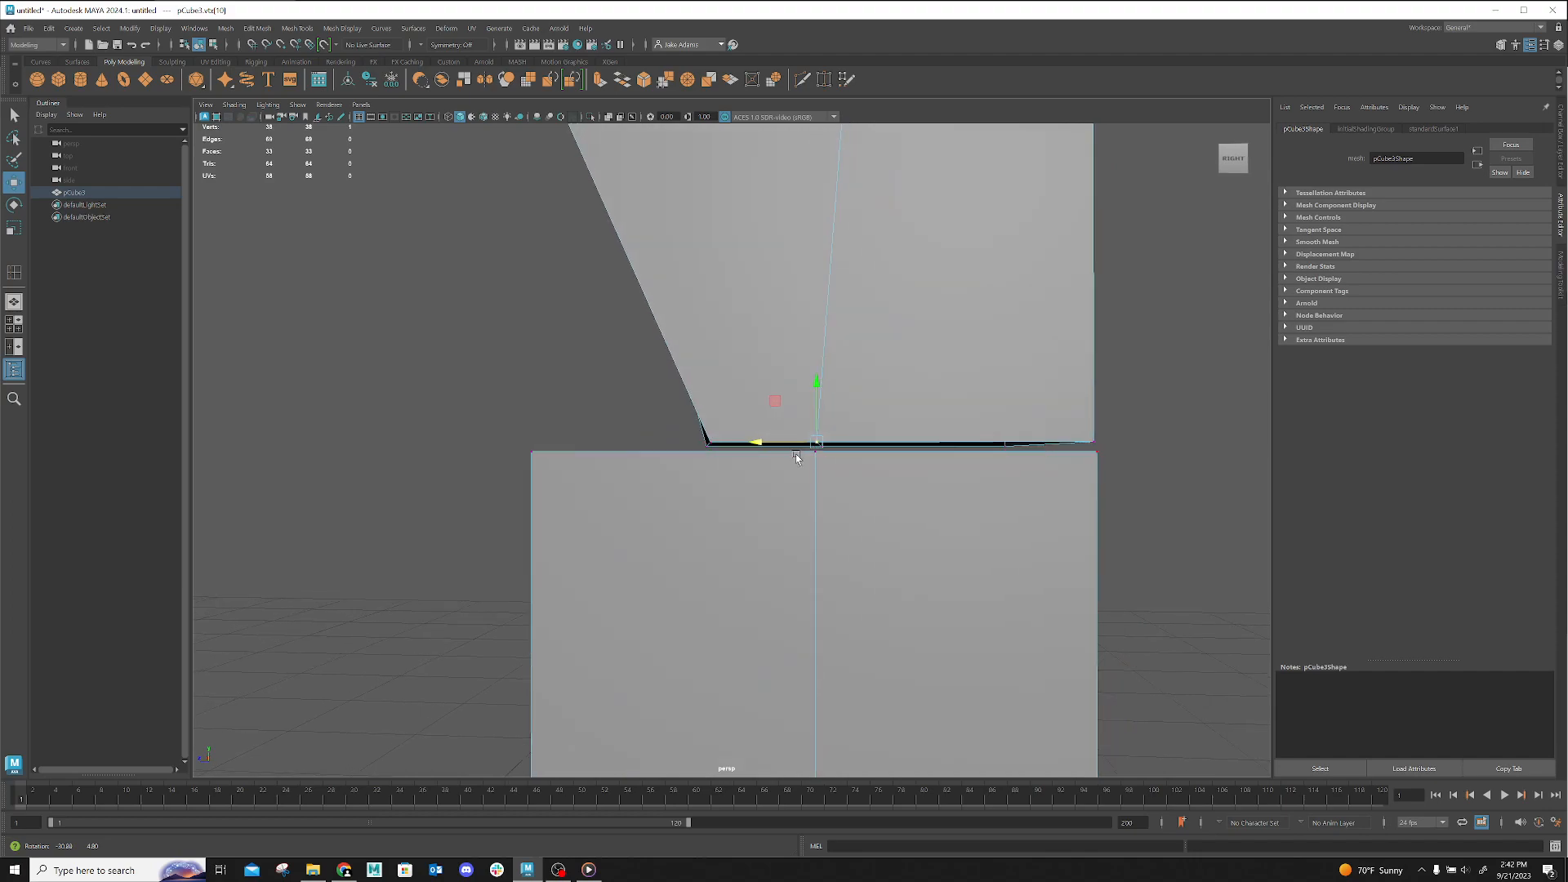
left_click(806, 467, "shift")
left_click_drag(927, 525, 567, 536, "alt")
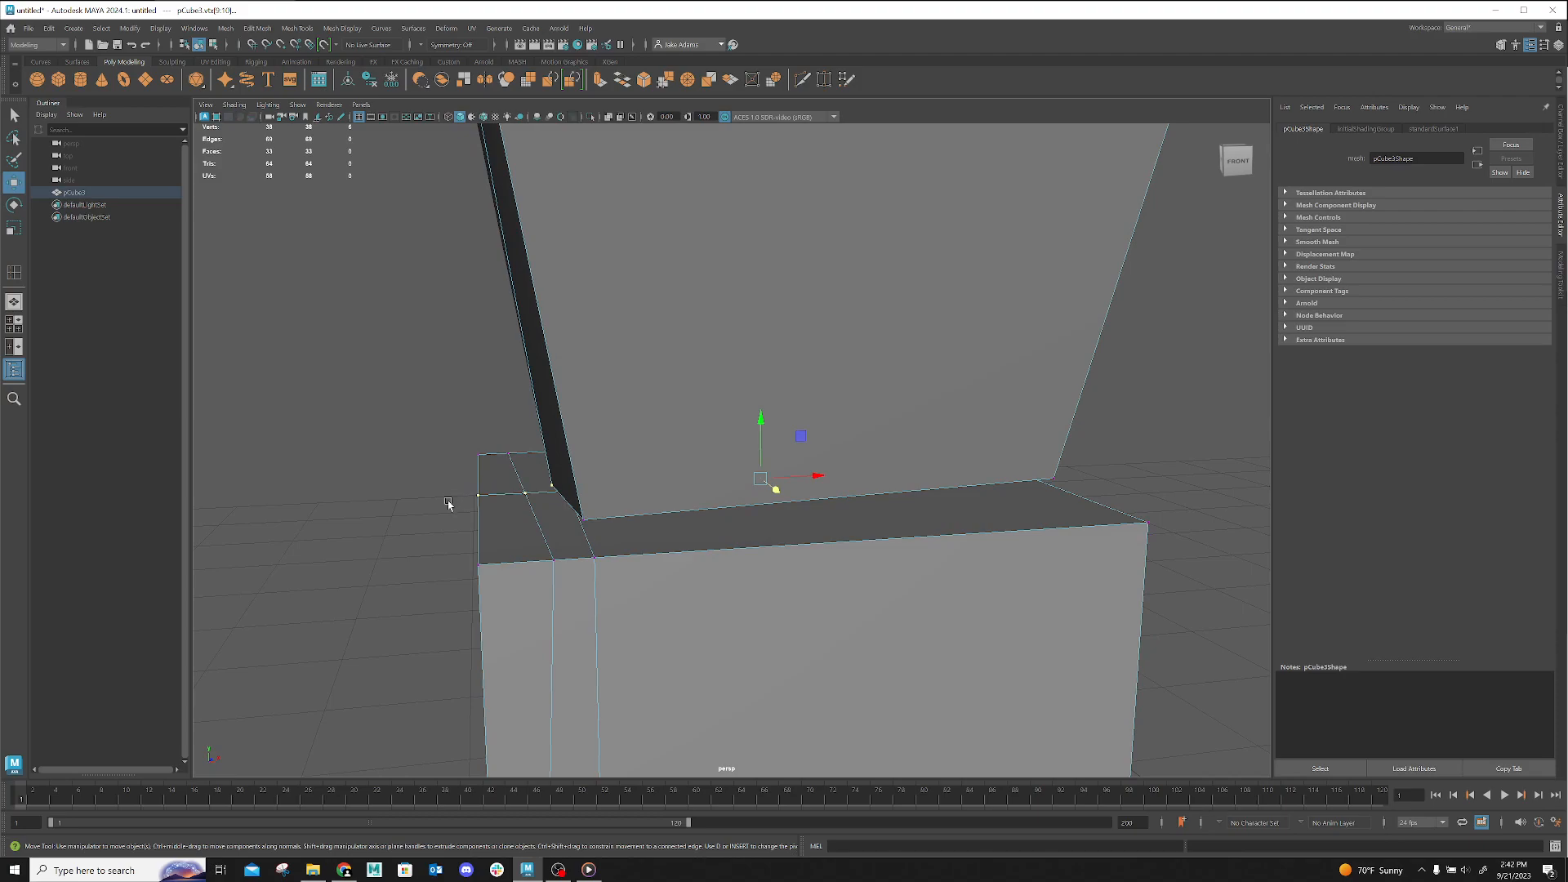
left_click_drag(390, 490, 530, 531)
left_click_drag(480, 623, 595, 623, "alt")
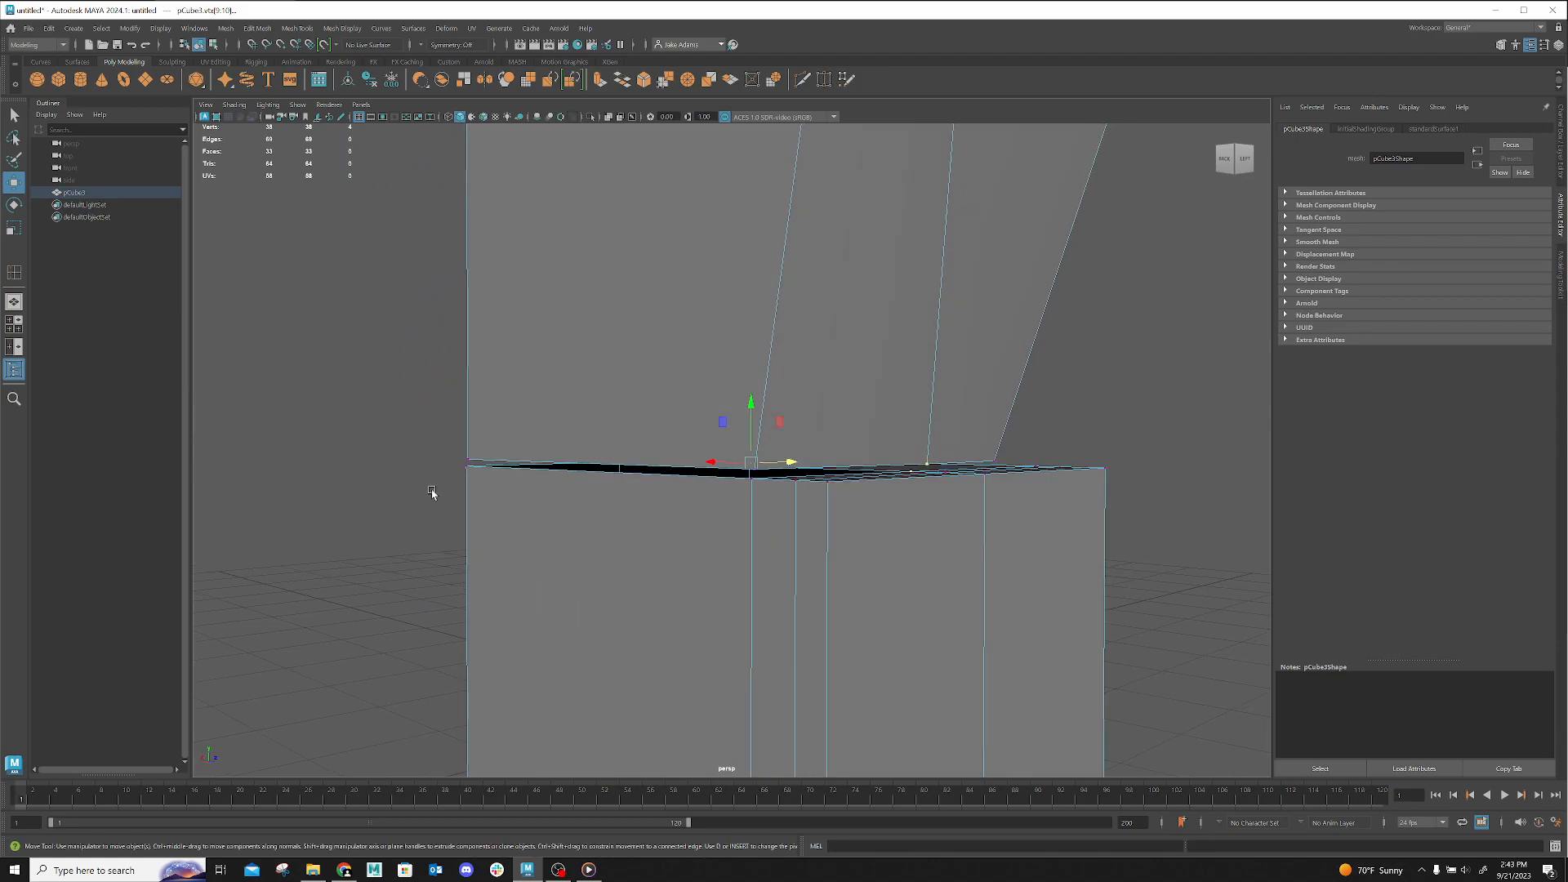
left_click_drag(418, 431, 485, 563)
left_click_drag(484, 455, 621, 467, "shift")
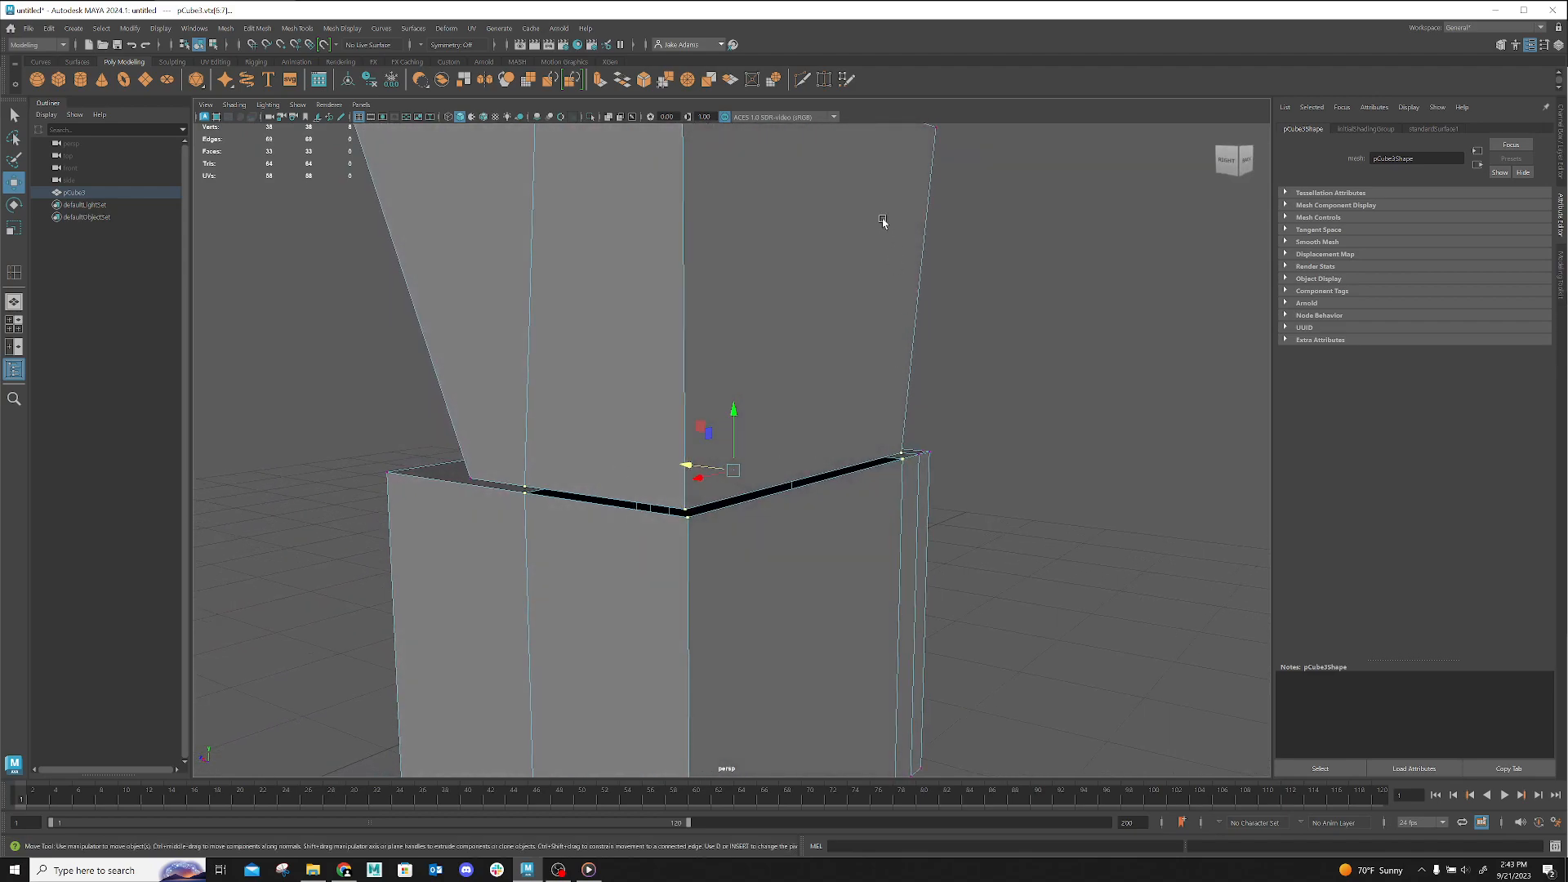
Apply Merge to the selected vertices, and enlarge and move its floating settings clear of the seam
left_click(663, 82)
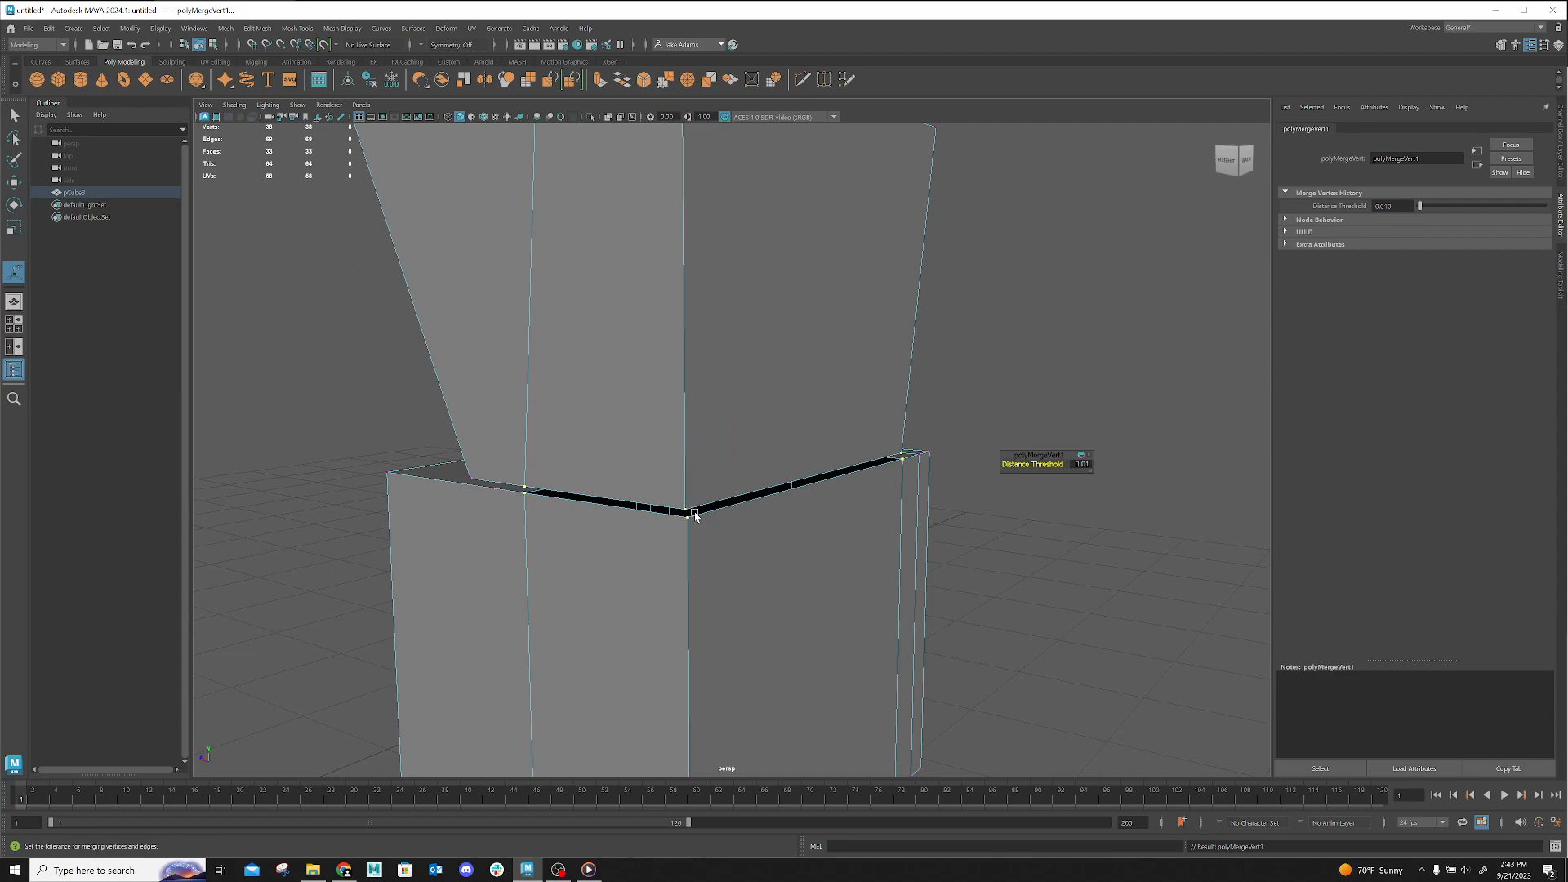
left_click_drag(1091, 467, 1123, 486)
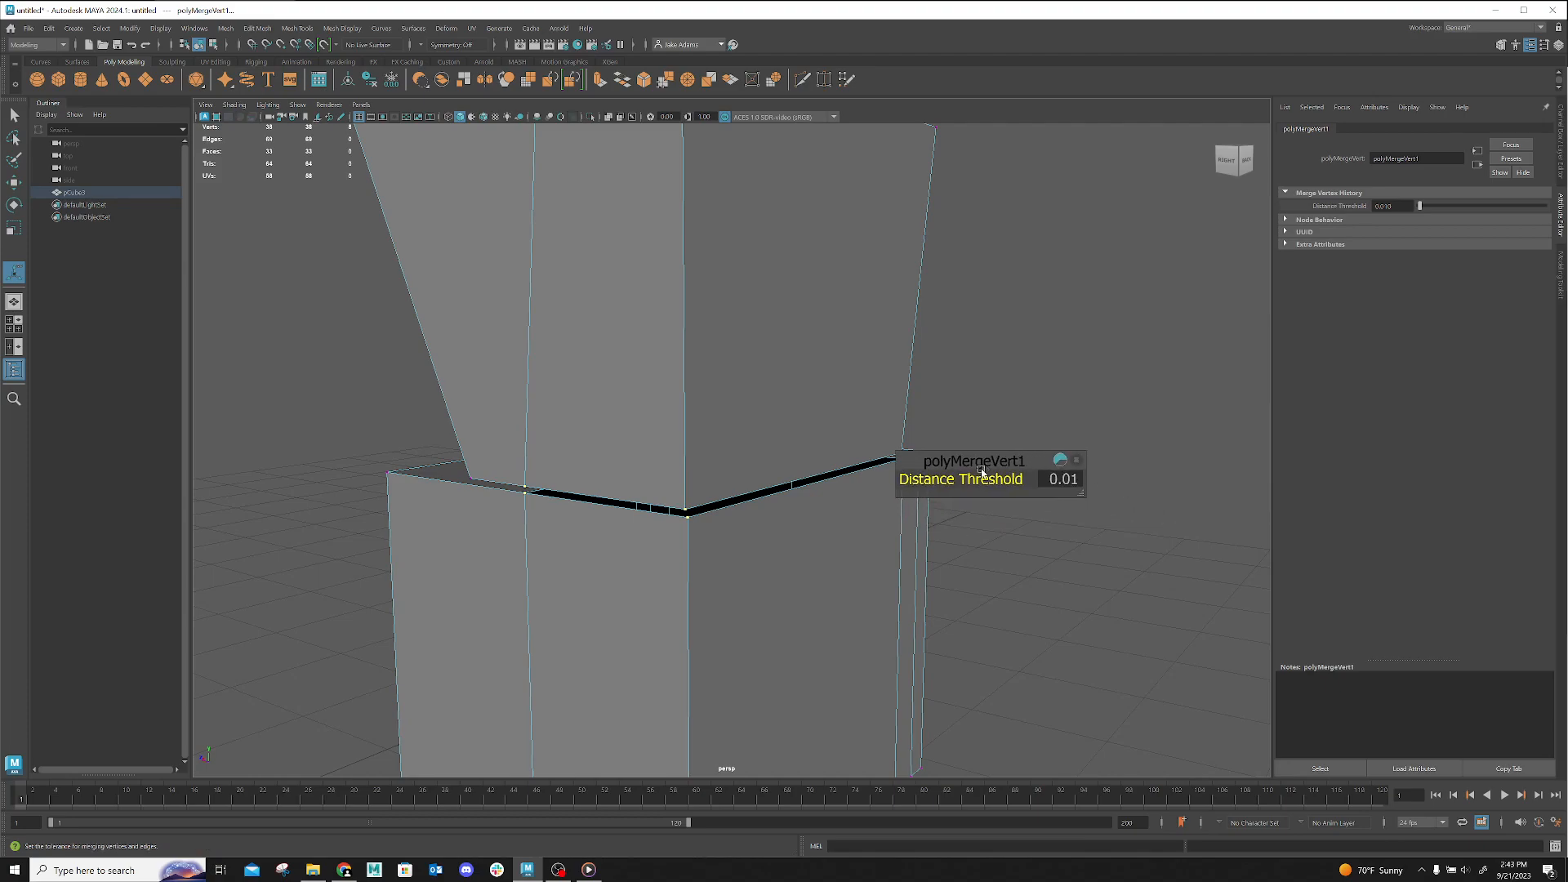
left_click_drag(983, 457, 1016, 144)
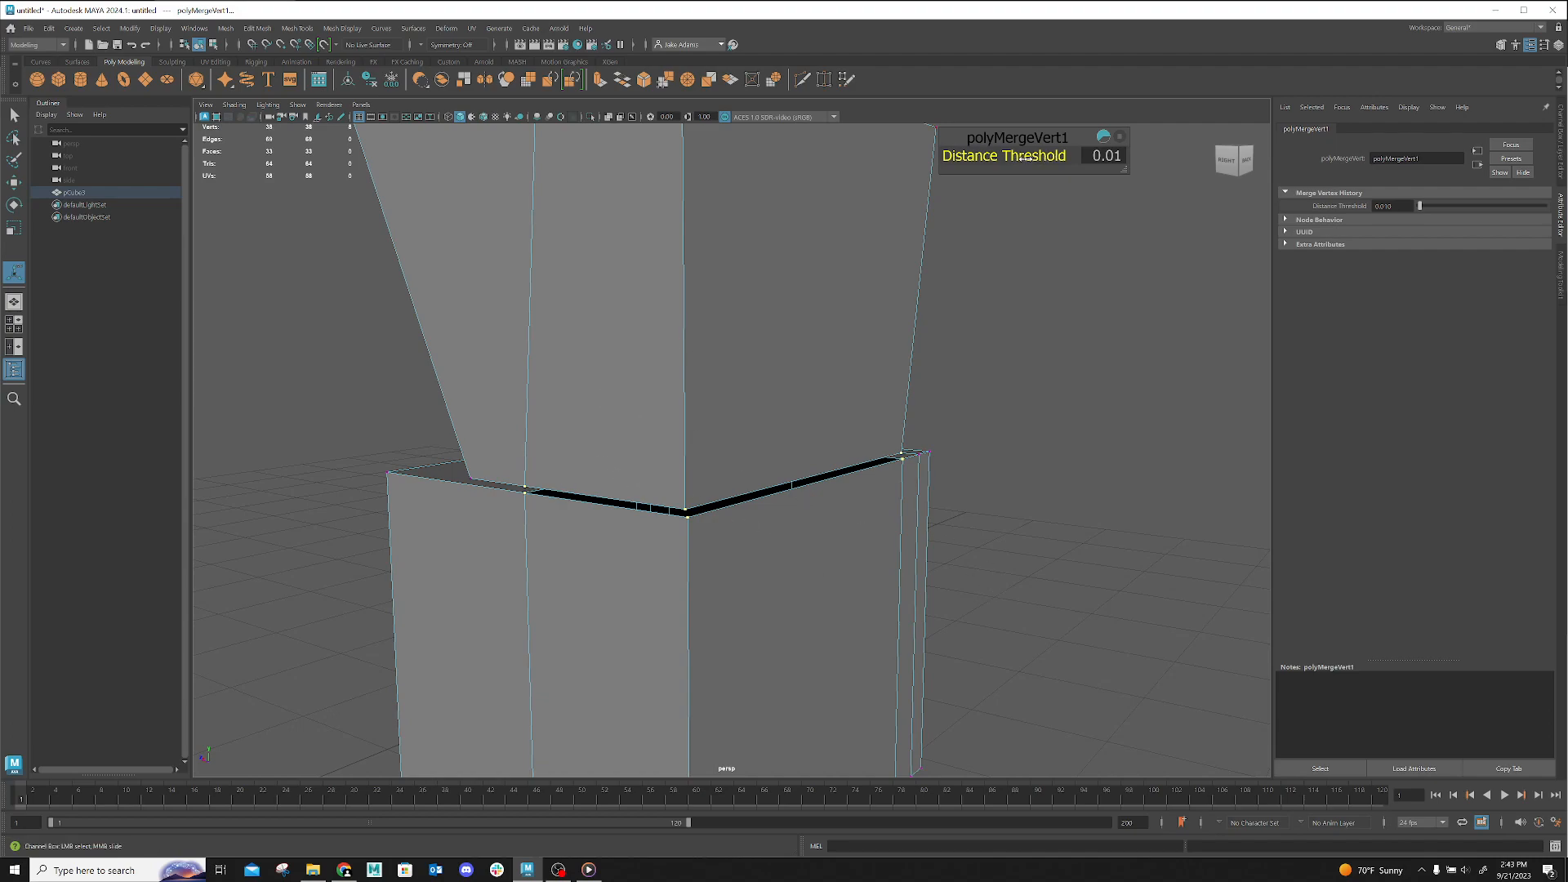
Set the vertex merge Distance Threshold to 0.5 so the selected pairs across the gap merge
left_click_drag(1023, 156, 1031, 168)
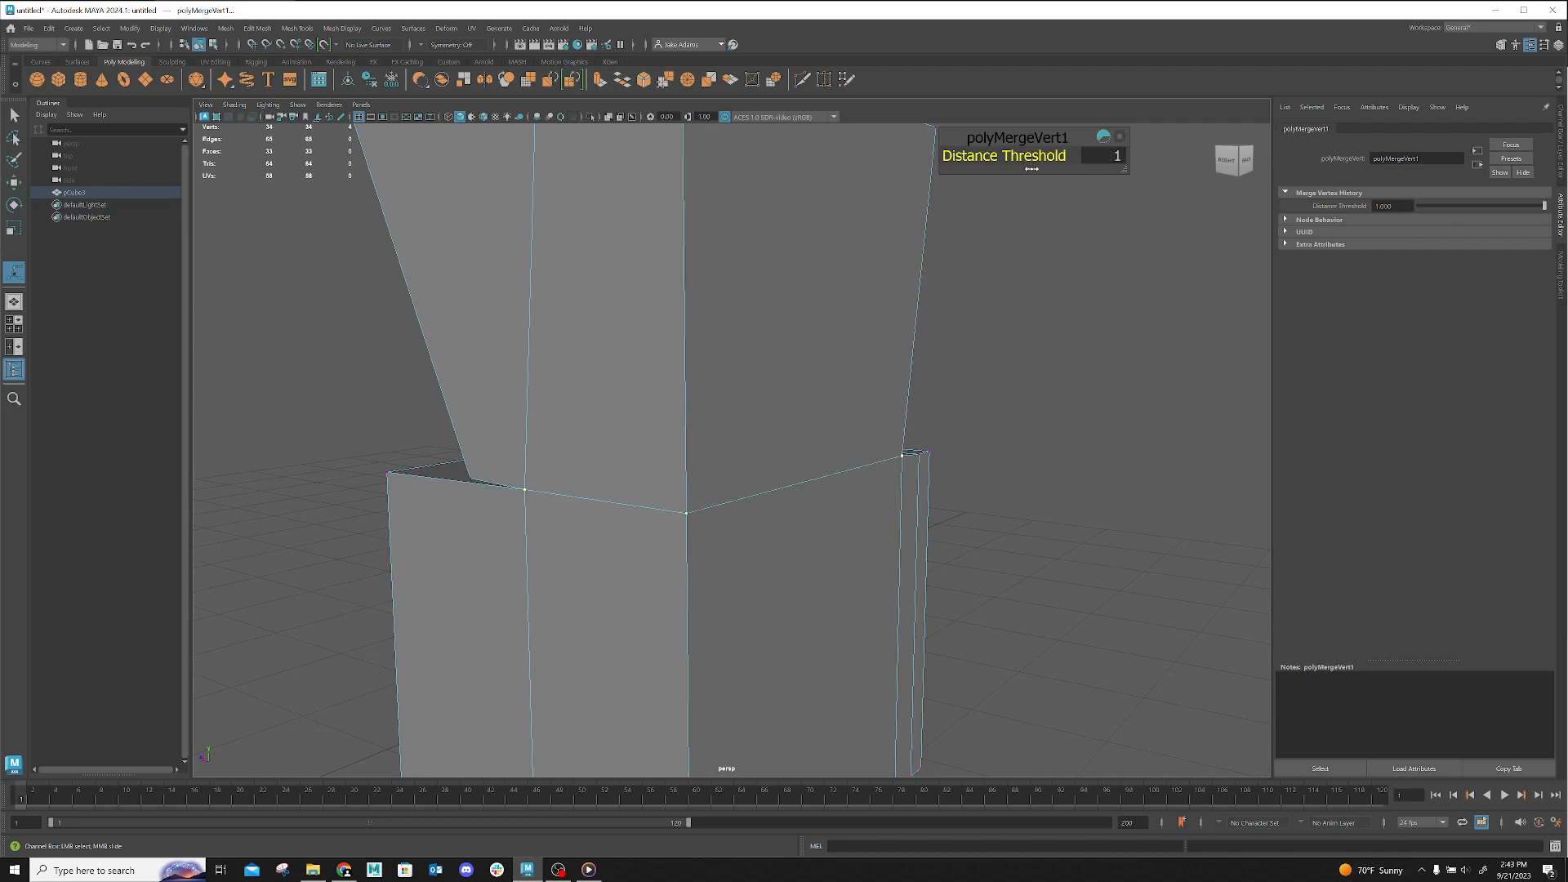
left_click_drag(1022, 165, 1025, 166)
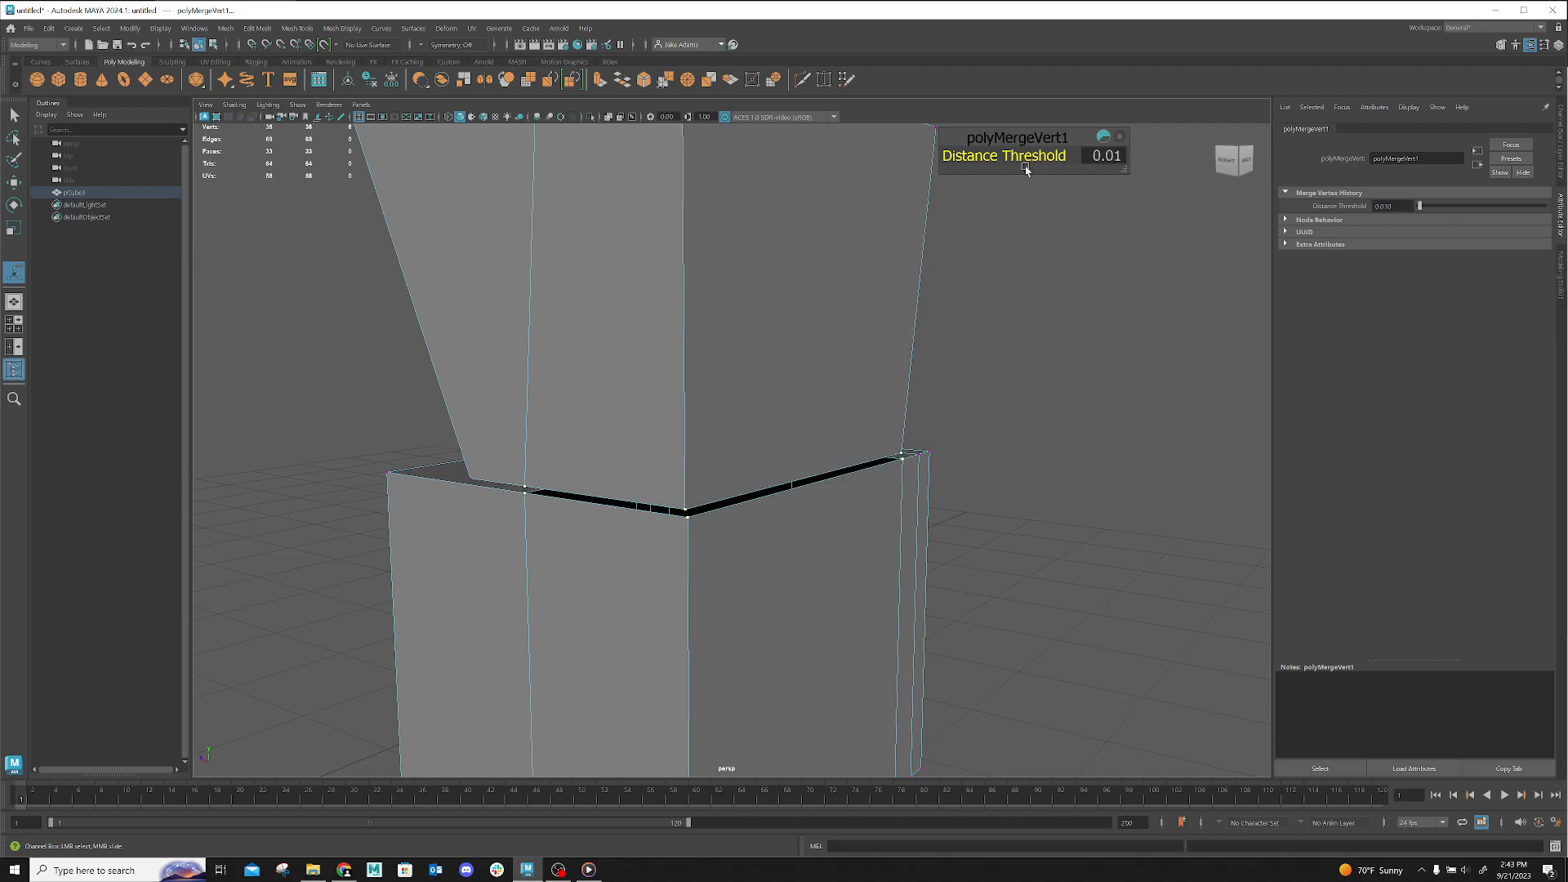
left_click(1118, 154)
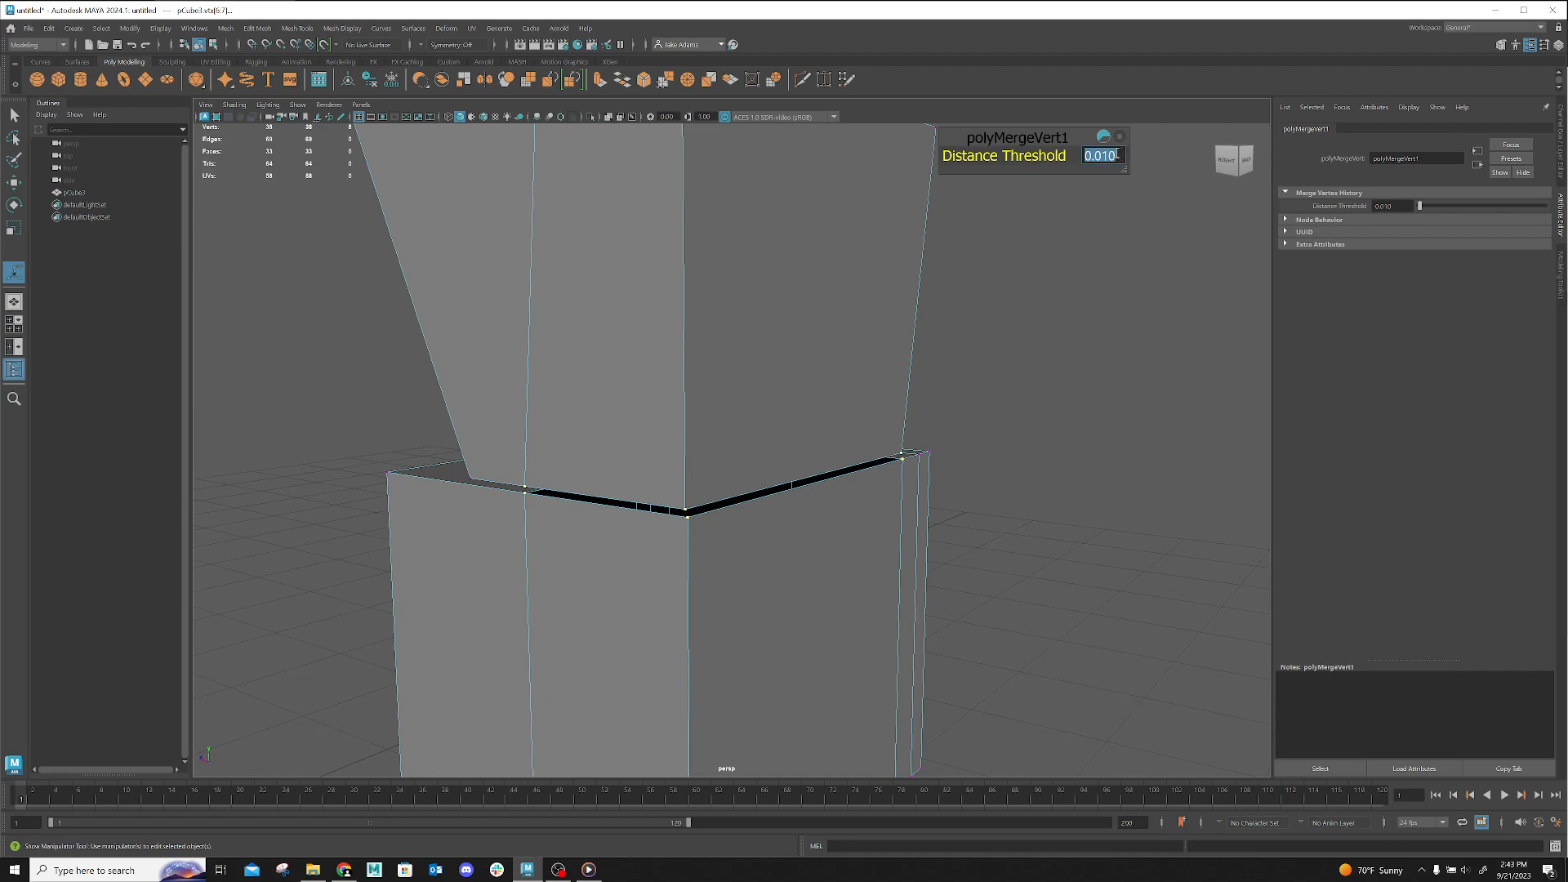
type("0.5")
key("Return")
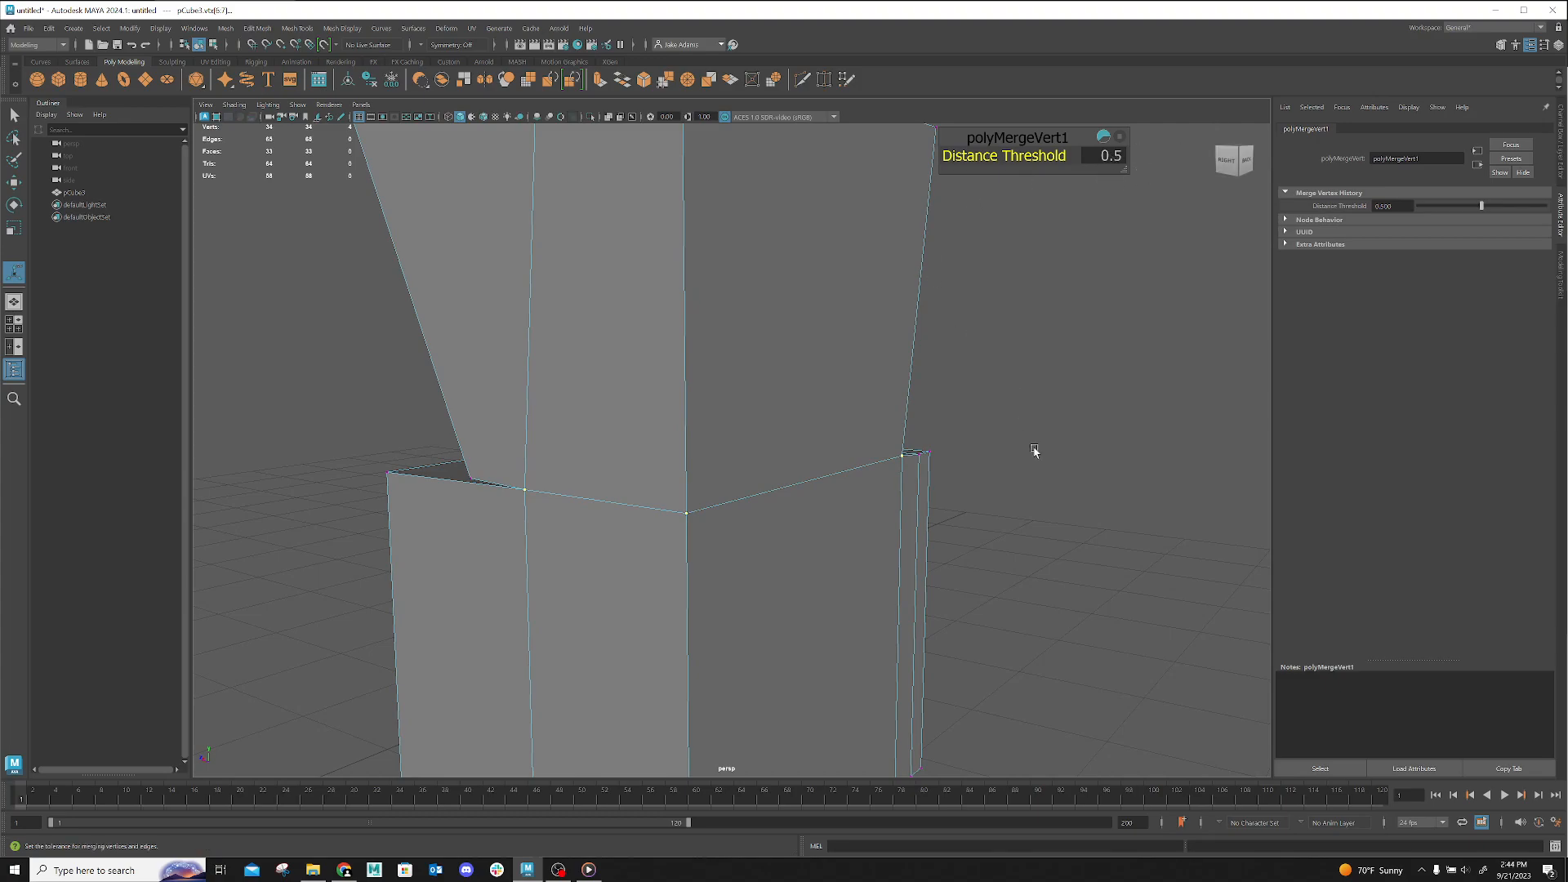
Select the upper box's bottom front corner vertices in the side view and raise them above the lower box
left_click_drag(1056, 469, 714, 483, "alt")
right_click_drag(713, 482, 466, 391, "alt")
left_click_drag(563, 396, 581, 389, "alt")
right_click_drag(679, 343, 618, 344)
left_click_drag(662, 448, 706, 476)
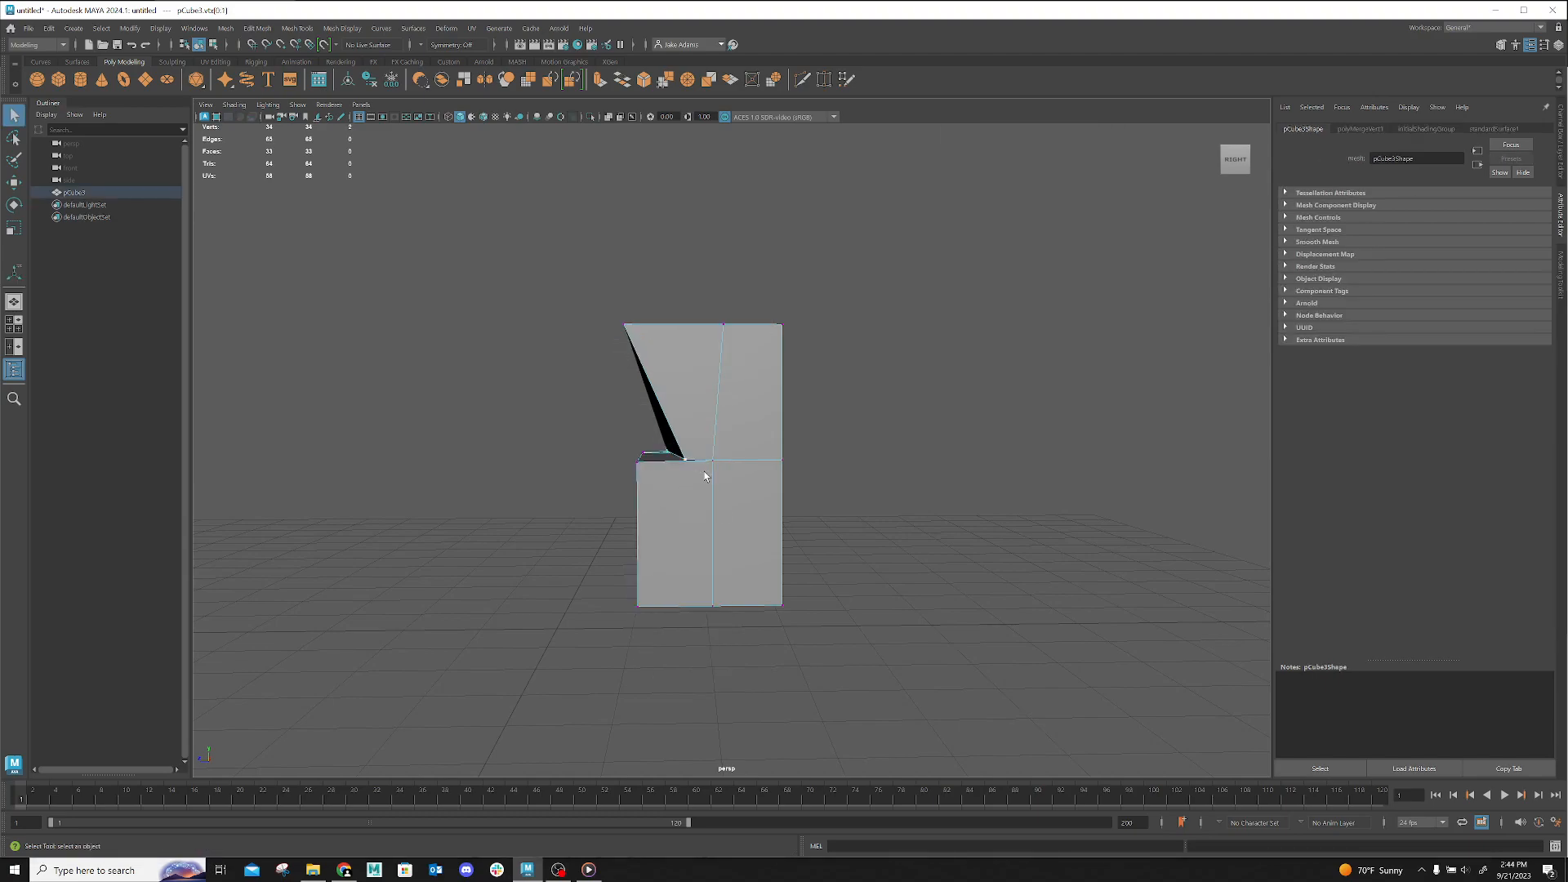
key("w")
mouse_move(679, 400)
left_mouse_down()
mouse_move(683, 350)
mouse_move(681, 382)
left_mouse_up()
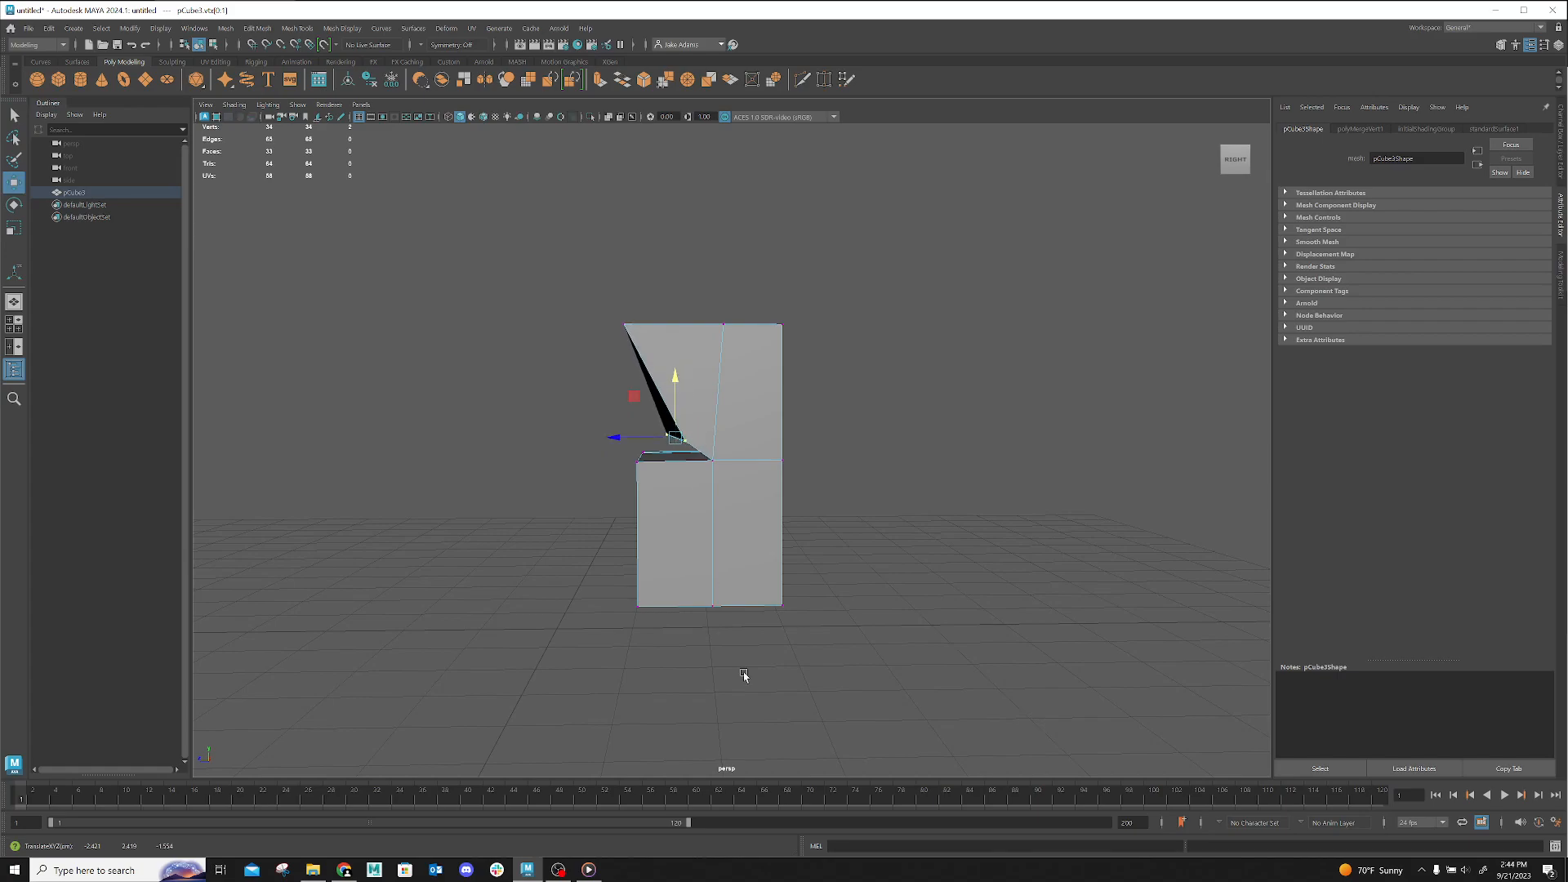
Test the merged middle vertex on the edge-loop side by raising it, and undo the move
left_click_drag(730, 576, 763, 391, "alt")
left_click_drag(754, 456, 808, 459, "alt")
left_click_drag(731, 553, 902, 495, "alt")
right_click_drag(572, 451, 1032, 528, "alt")
left_click_drag(1038, 519, 957, 518, "alt")
left_click(707, 490)
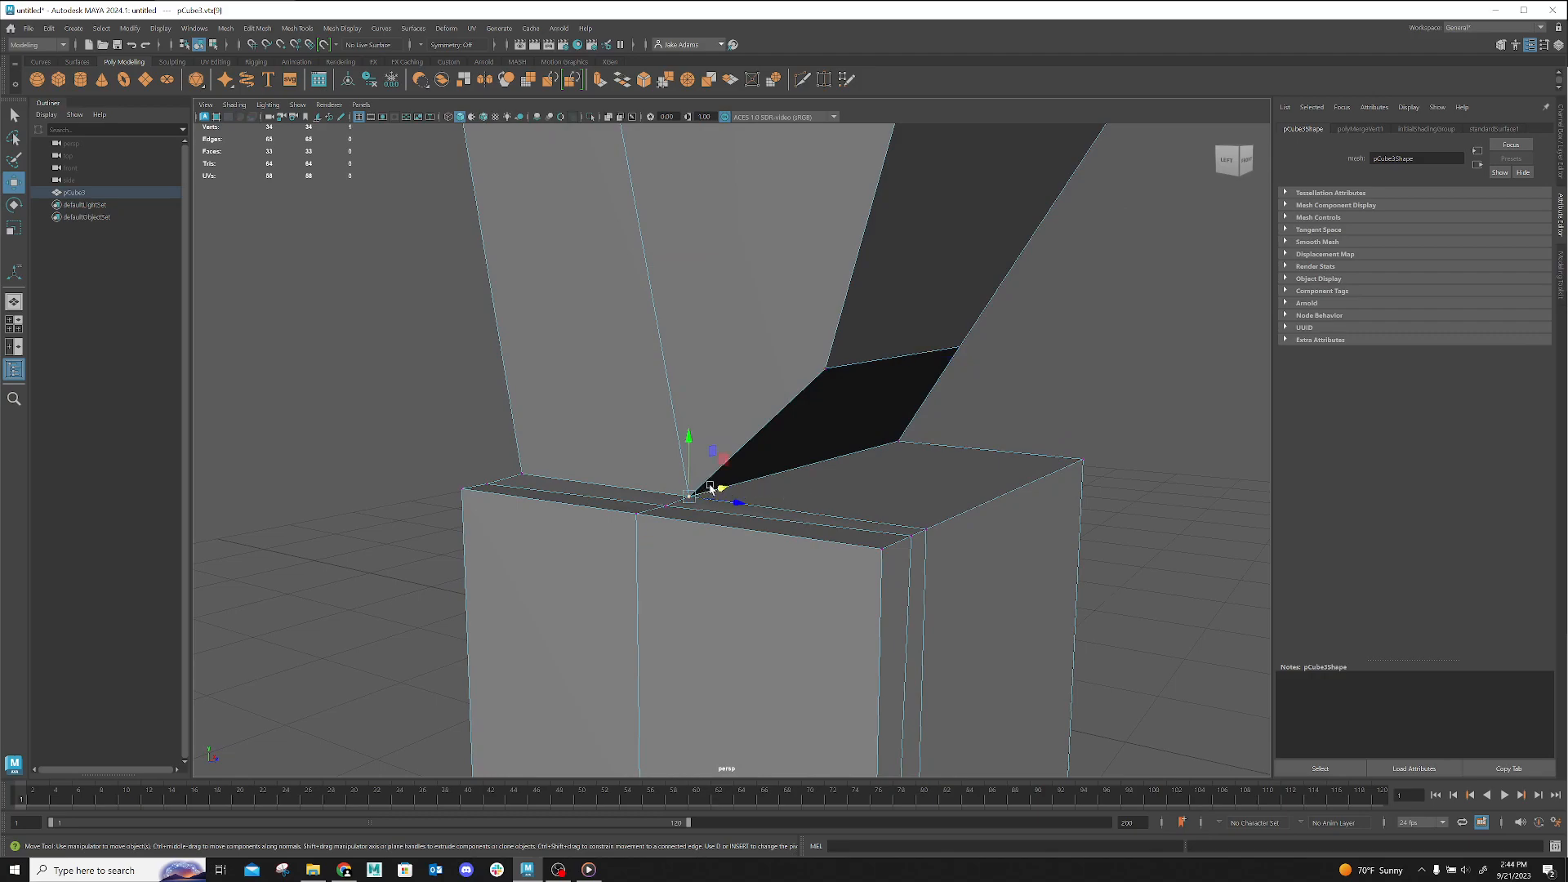
left_click_drag(689, 441, 759, 424)
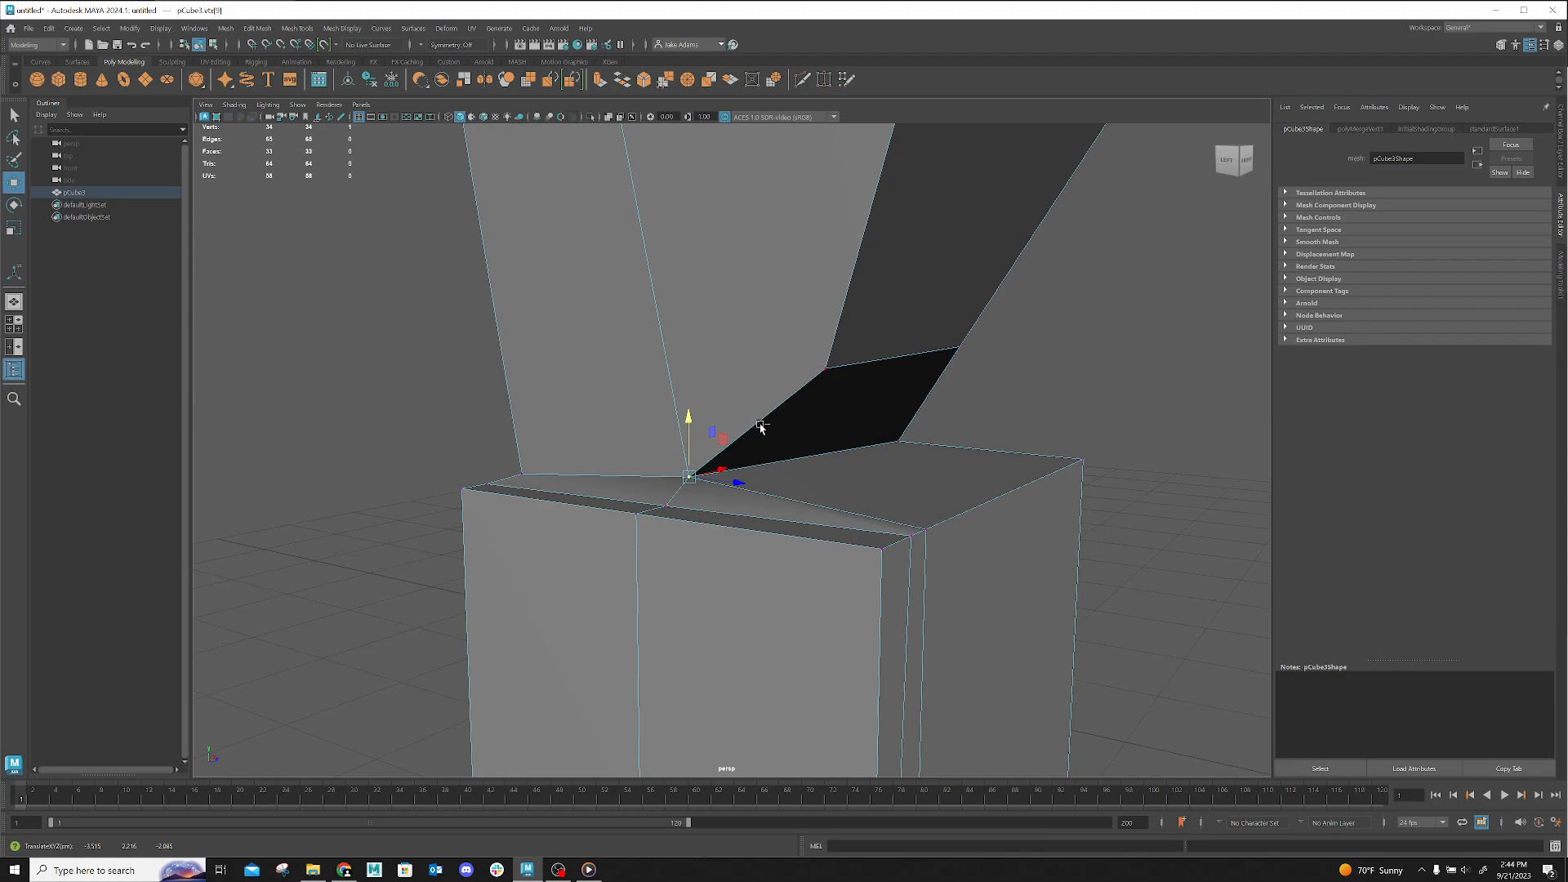
key("ctrl+z")
Test the merged back corner vertices by moving them sideways and vertically, and undo the moves
left_click_drag(717, 582, 836, 580, "alt")
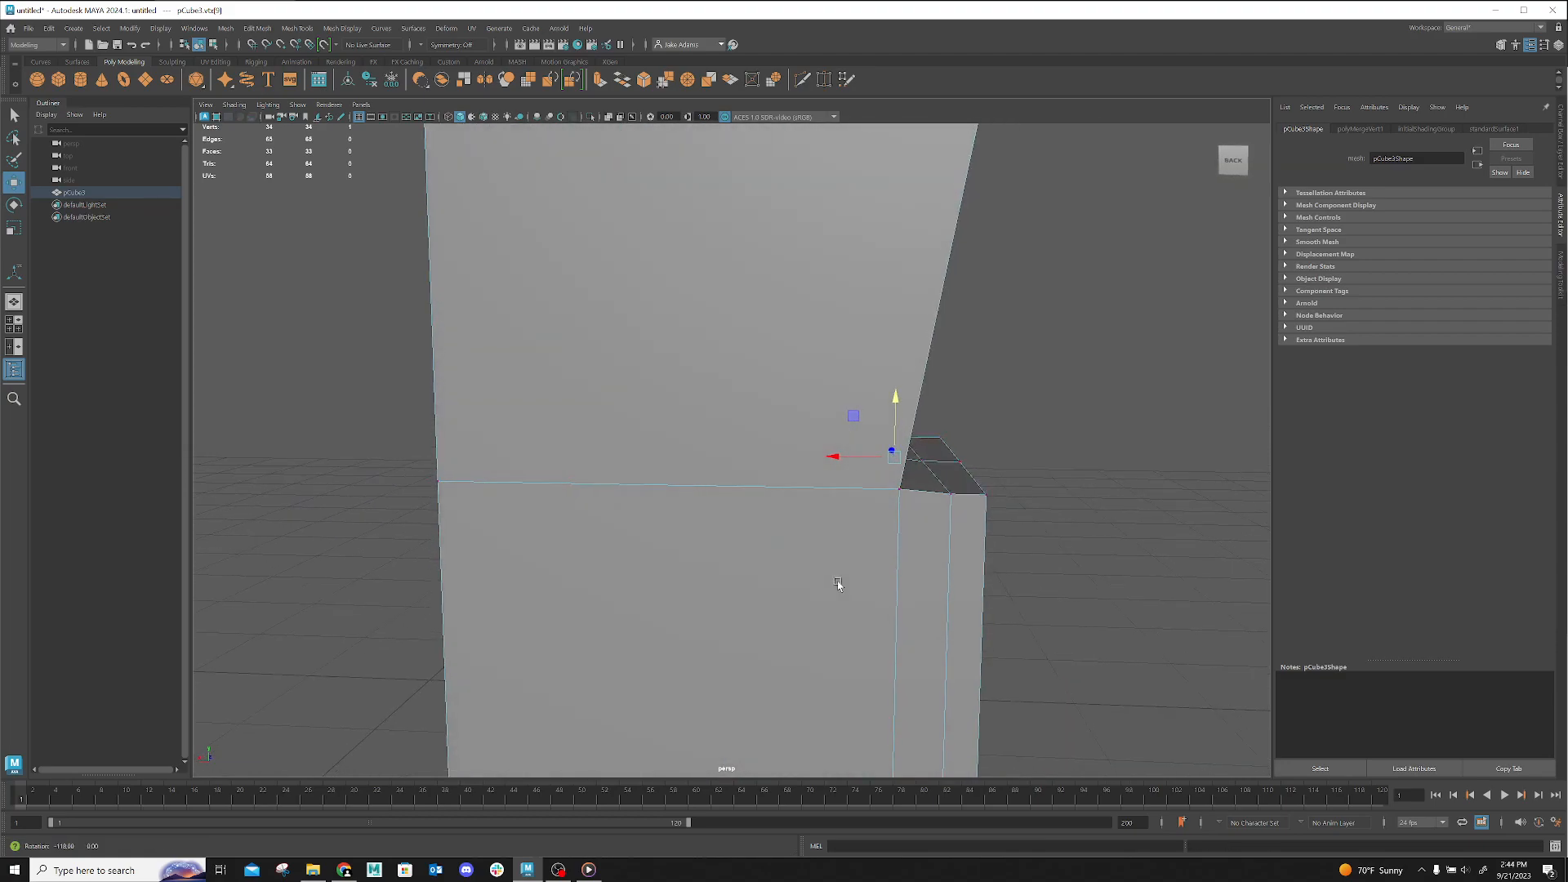
left_click(880, 489)
left_click_drag(880, 490, 518, 442)
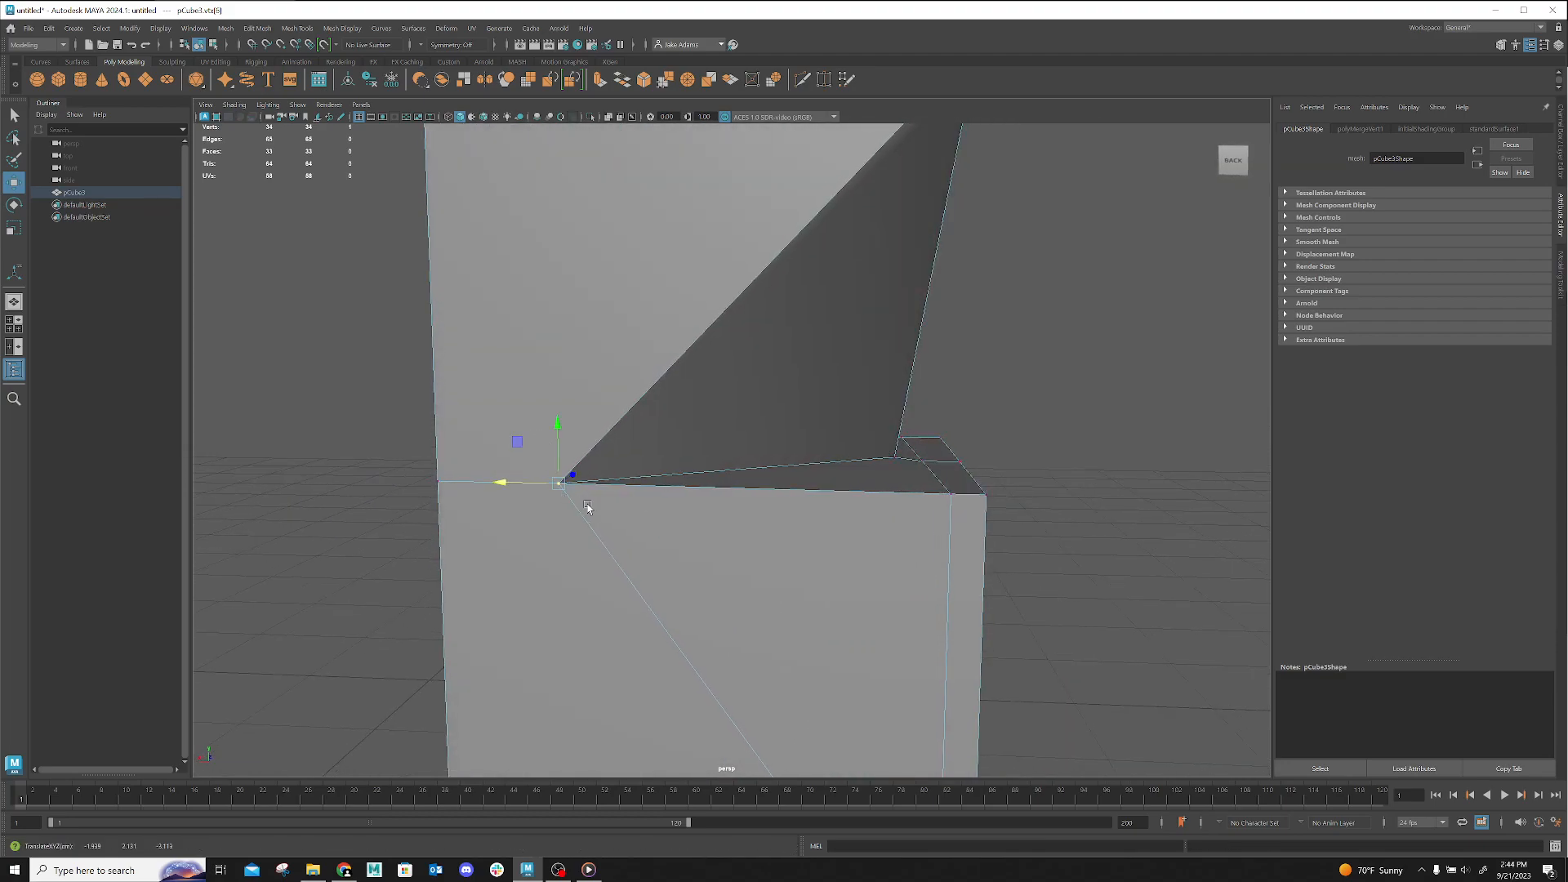
key("ctrl+z")
left_click_drag(616, 528, 679, 531, "alt")
left_click(627, 556)
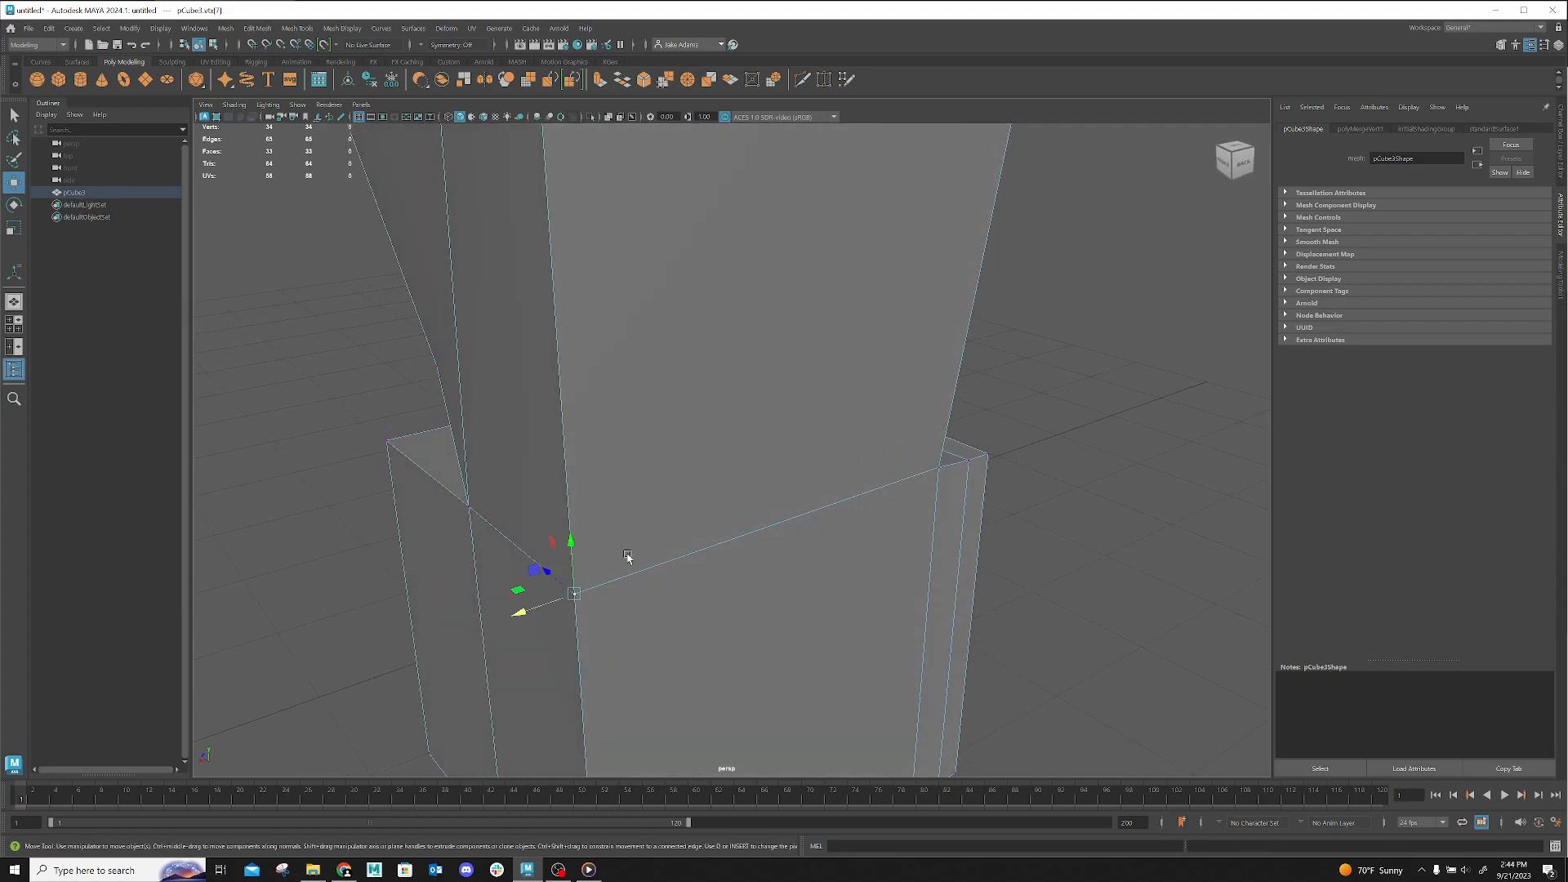
left_click_drag(572, 542, 640, 626)
left_click(576, 626)
left_click_drag(563, 660, 661, 521)
key("ctrl+z")
Move the upper box's bottom front corner vertex forward along the depth axis on the side opposite the edge loops
right_click_drag(810, 575, 621, 534, "alt")
left_click_drag(386, 558, 630, 535, "alt")
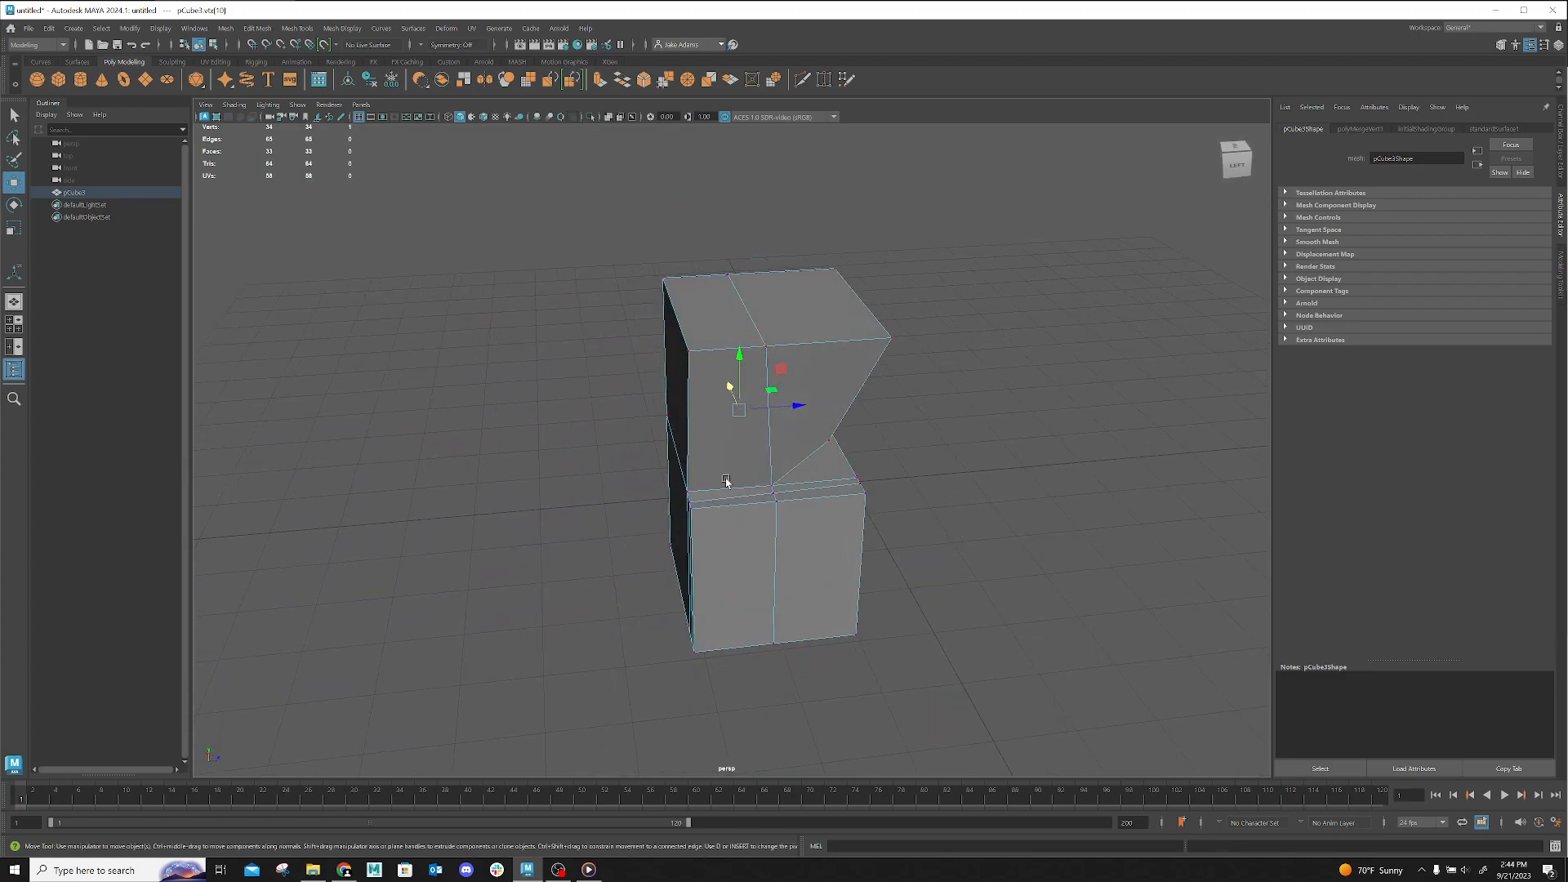
mouse_move(725, 484)
left_mouse_down("alt")
mouse_move(867, 471)
mouse_move(741, 506)
left_mouse_up("alt")
left_click_drag(670, 420, 716, 508, "alt")
right_click_drag(697, 444, 784, 466, "alt")
middle_click_drag(757, 463, 771, 539, "alt")
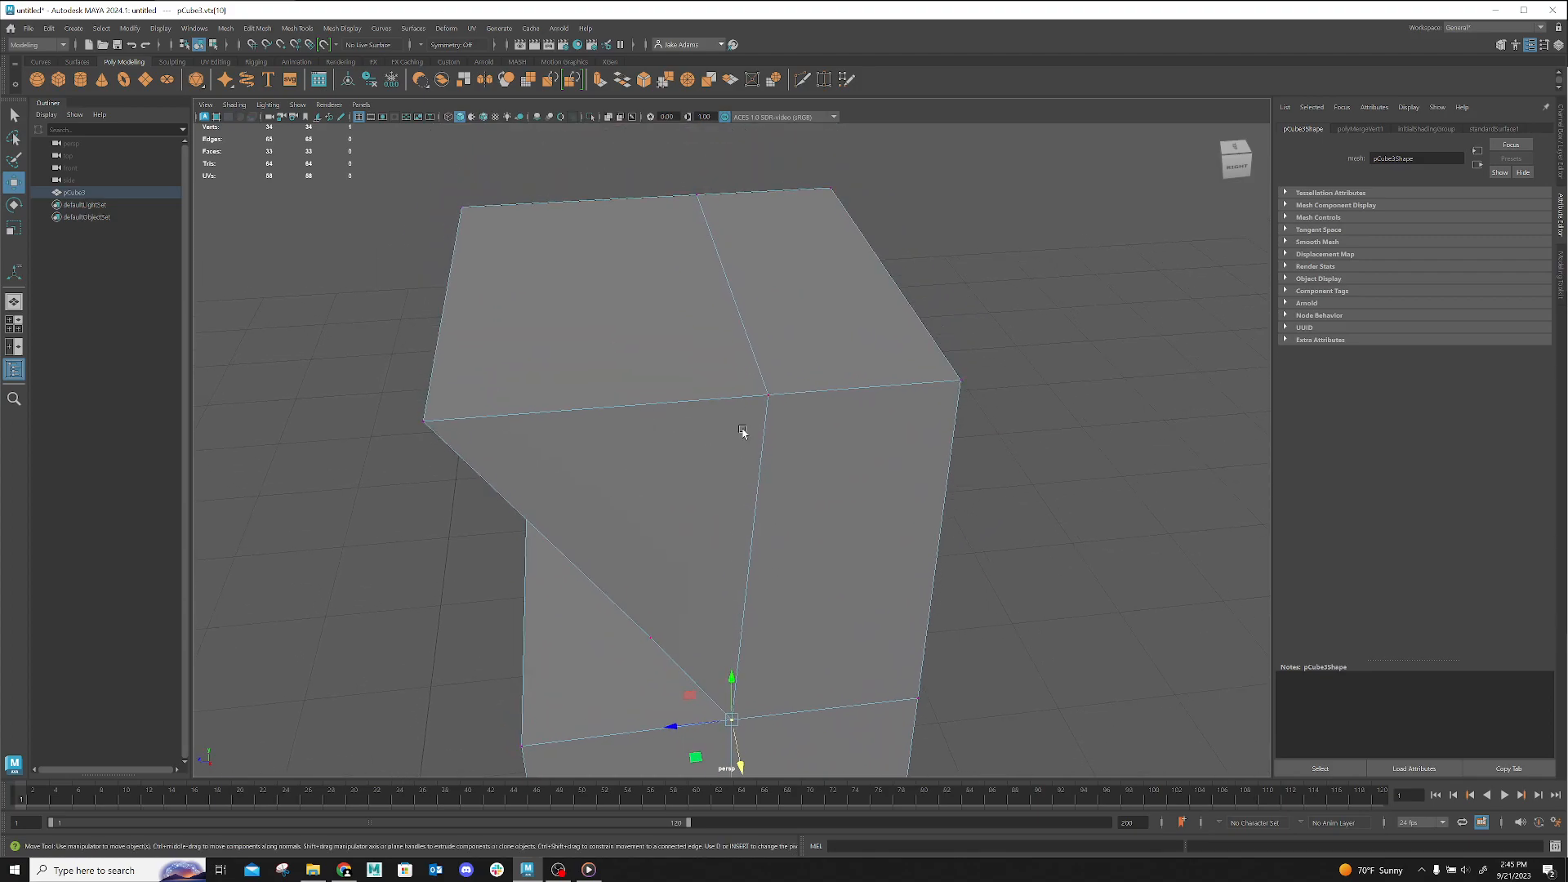
left_click_drag(577, 581, 711, 507, "alt")
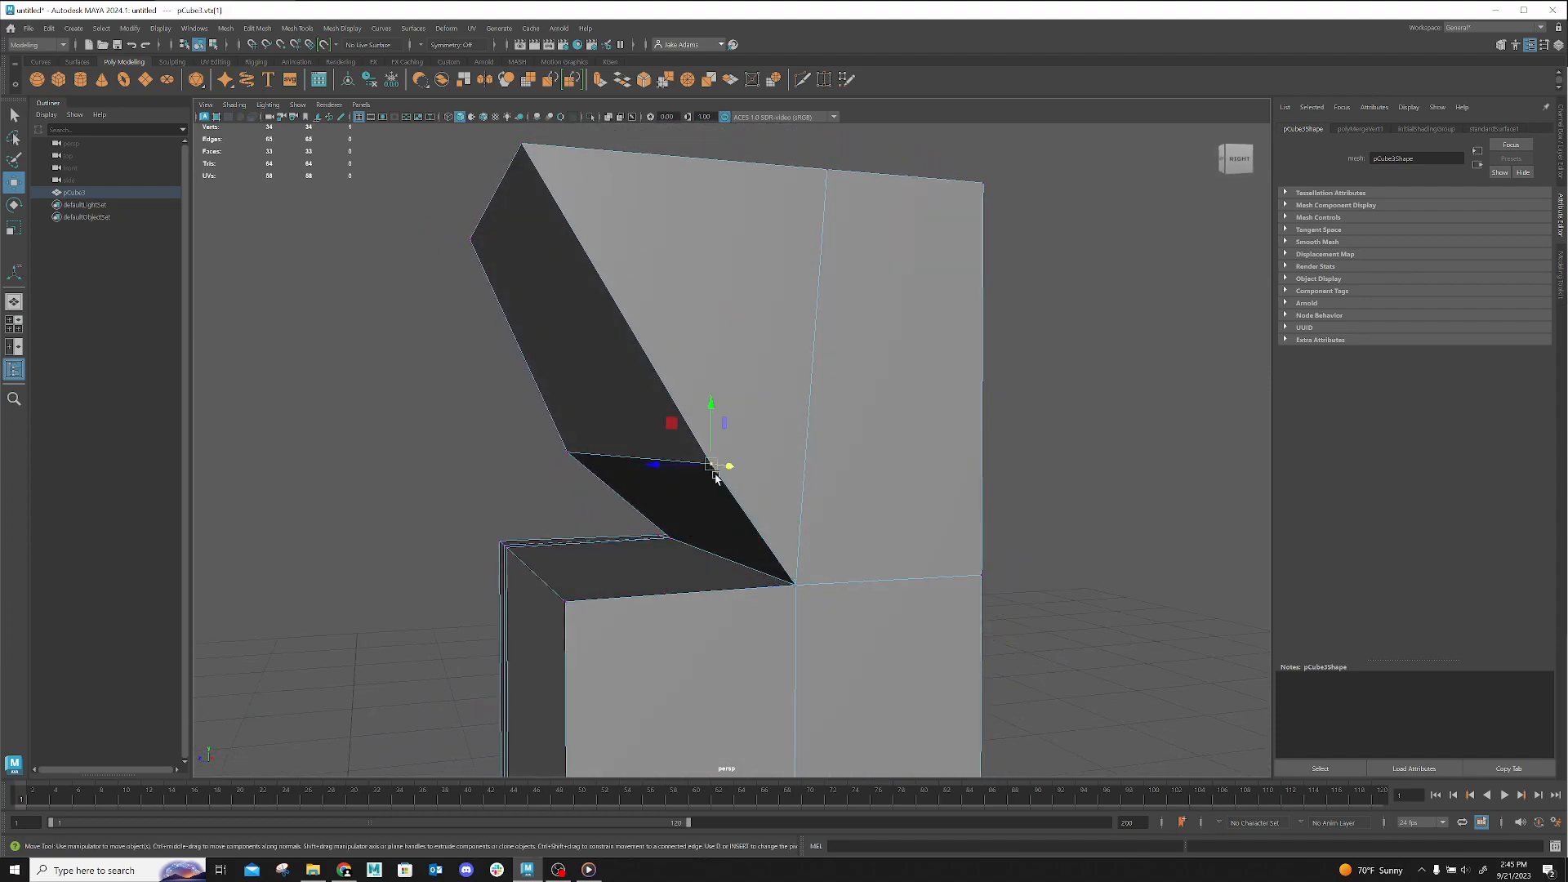
left_click_drag(690, 463, 654, 380)
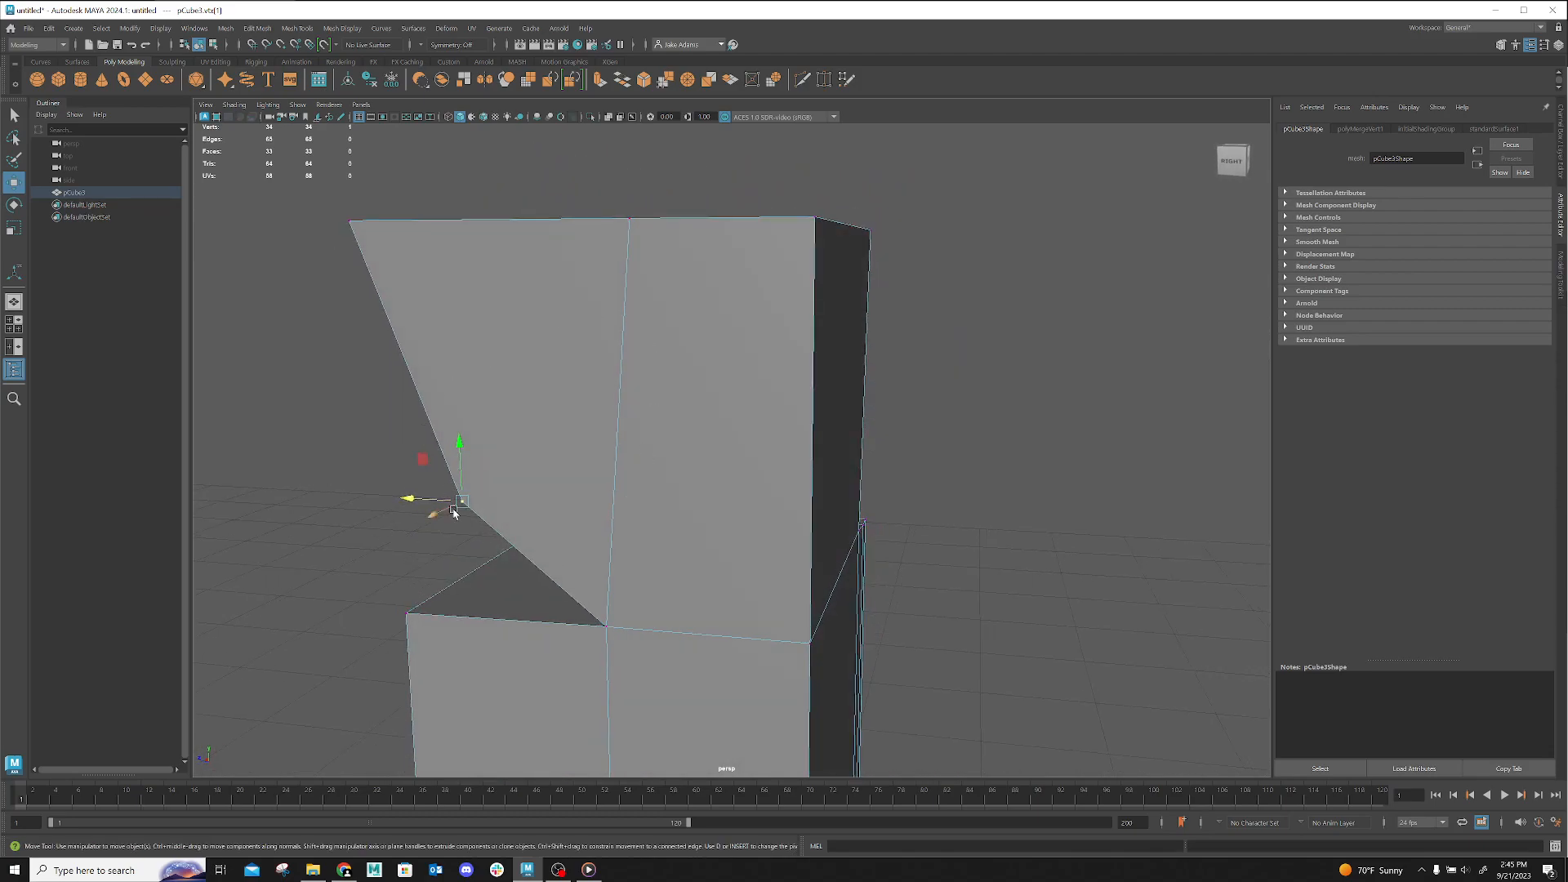
left_click_drag(441, 512, 498, 511, "alt")
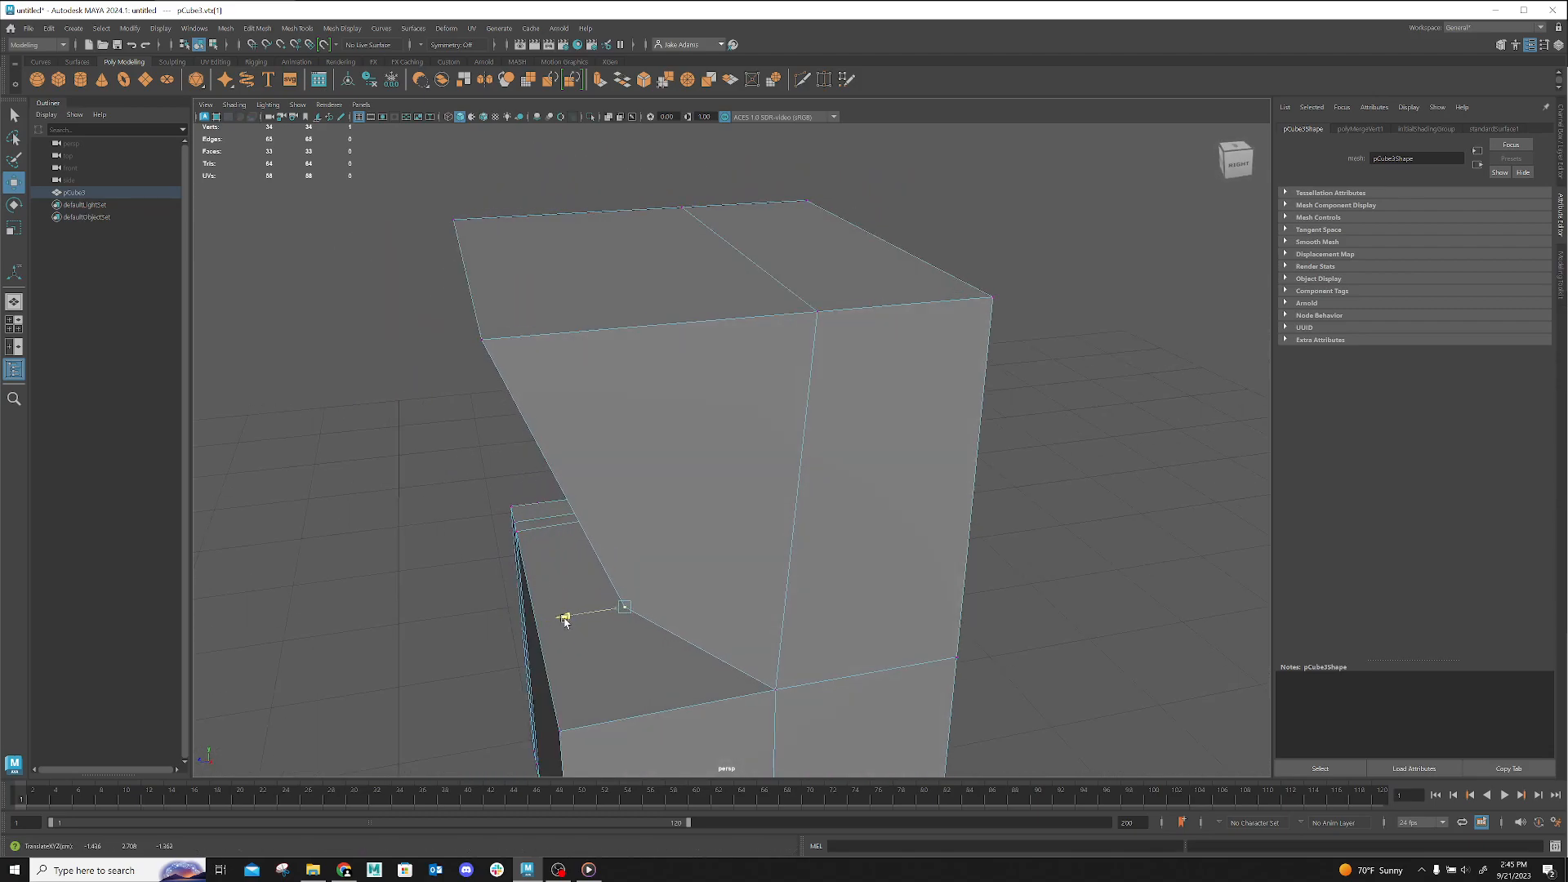
Select the upper box's bottom front edge and lower it slightly toward the lower box
left_click_drag(580, 619, 728, 488, "alt")
right_click_drag(735, 392, 739, 385)
left_click(740, 394)
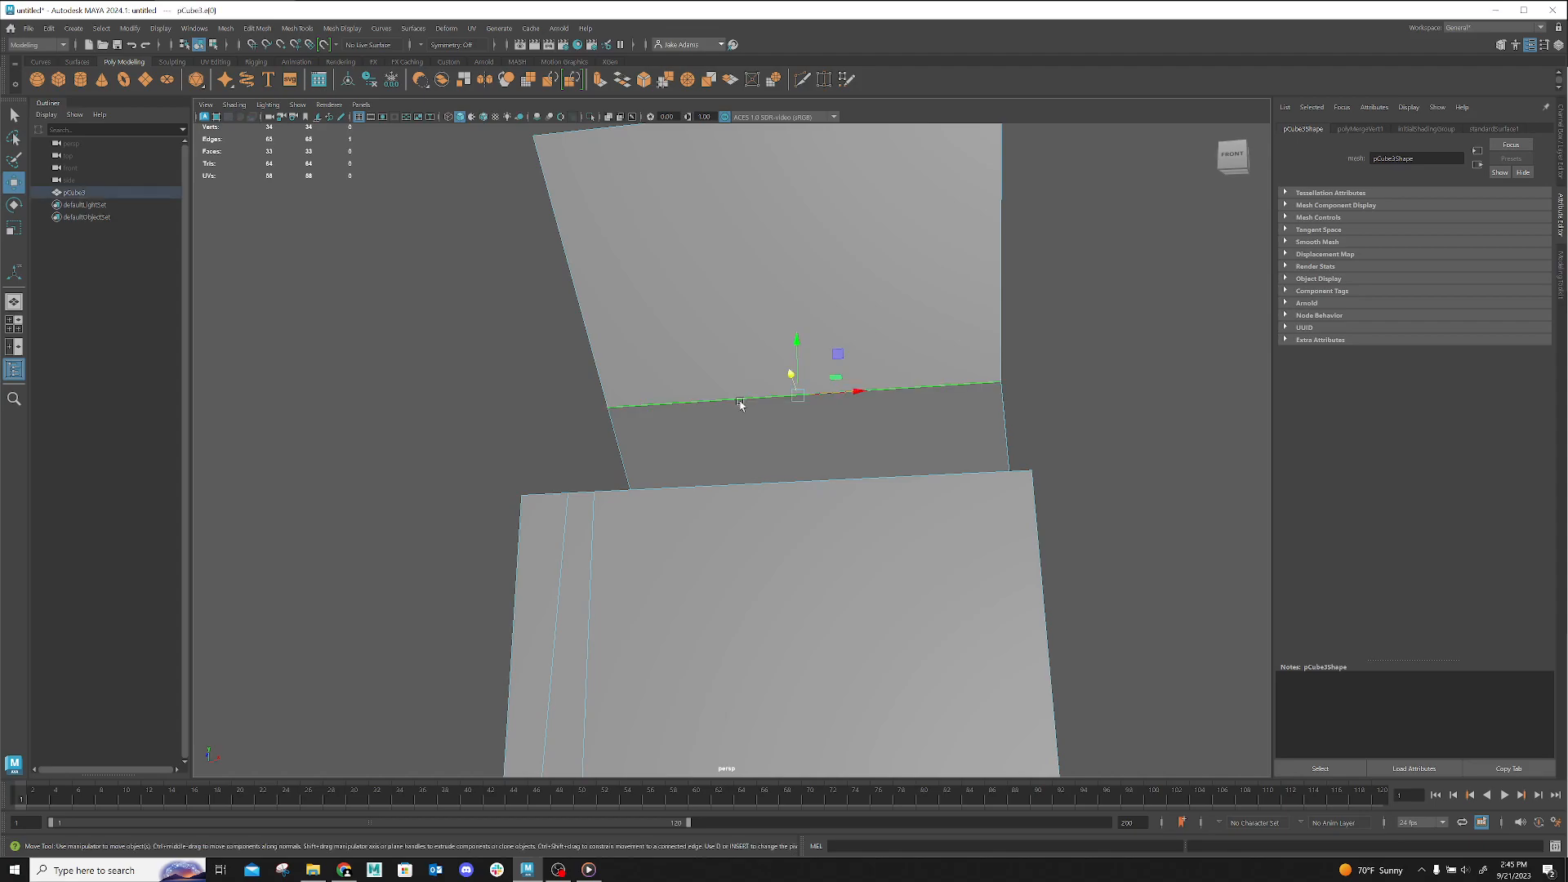
left_click_drag(738, 403, 744, 438, "alt")
left_click_drag(802, 483, 804, 504)
left_click_drag(663, 644, 703, 601, "alt")
right_click_drag(703, 602, 717, 492, "alt")
left_click_drag(716, 492, 799, 506, "alt")
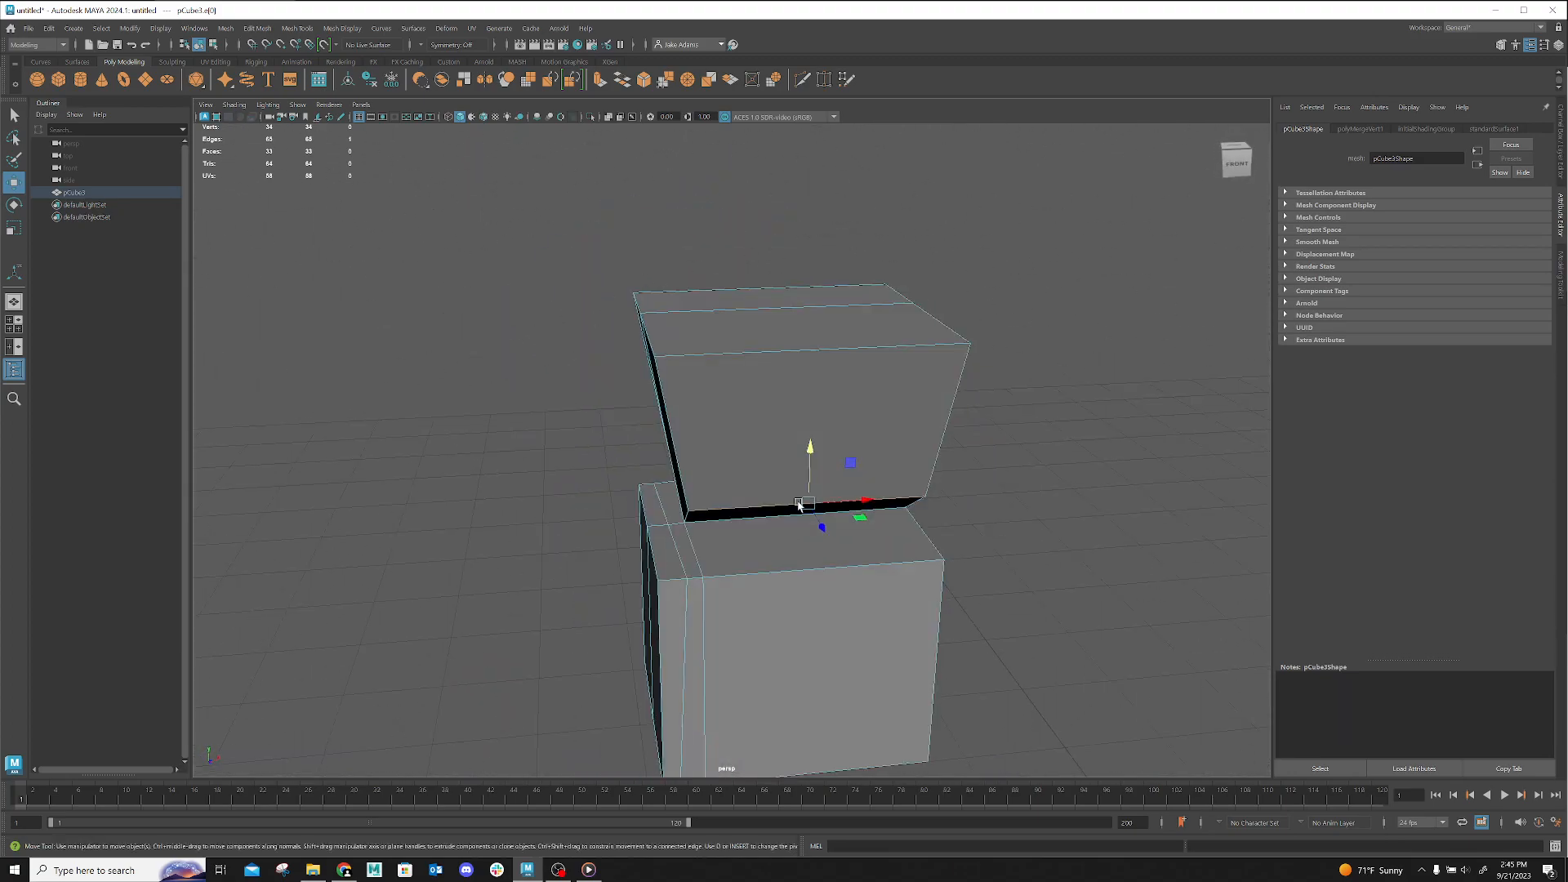
Lower the upper box's top front edge and pull it back to form a sloped front
left_click(785, 351)
left_click_drag(776, 378, 846, 430, "alt")
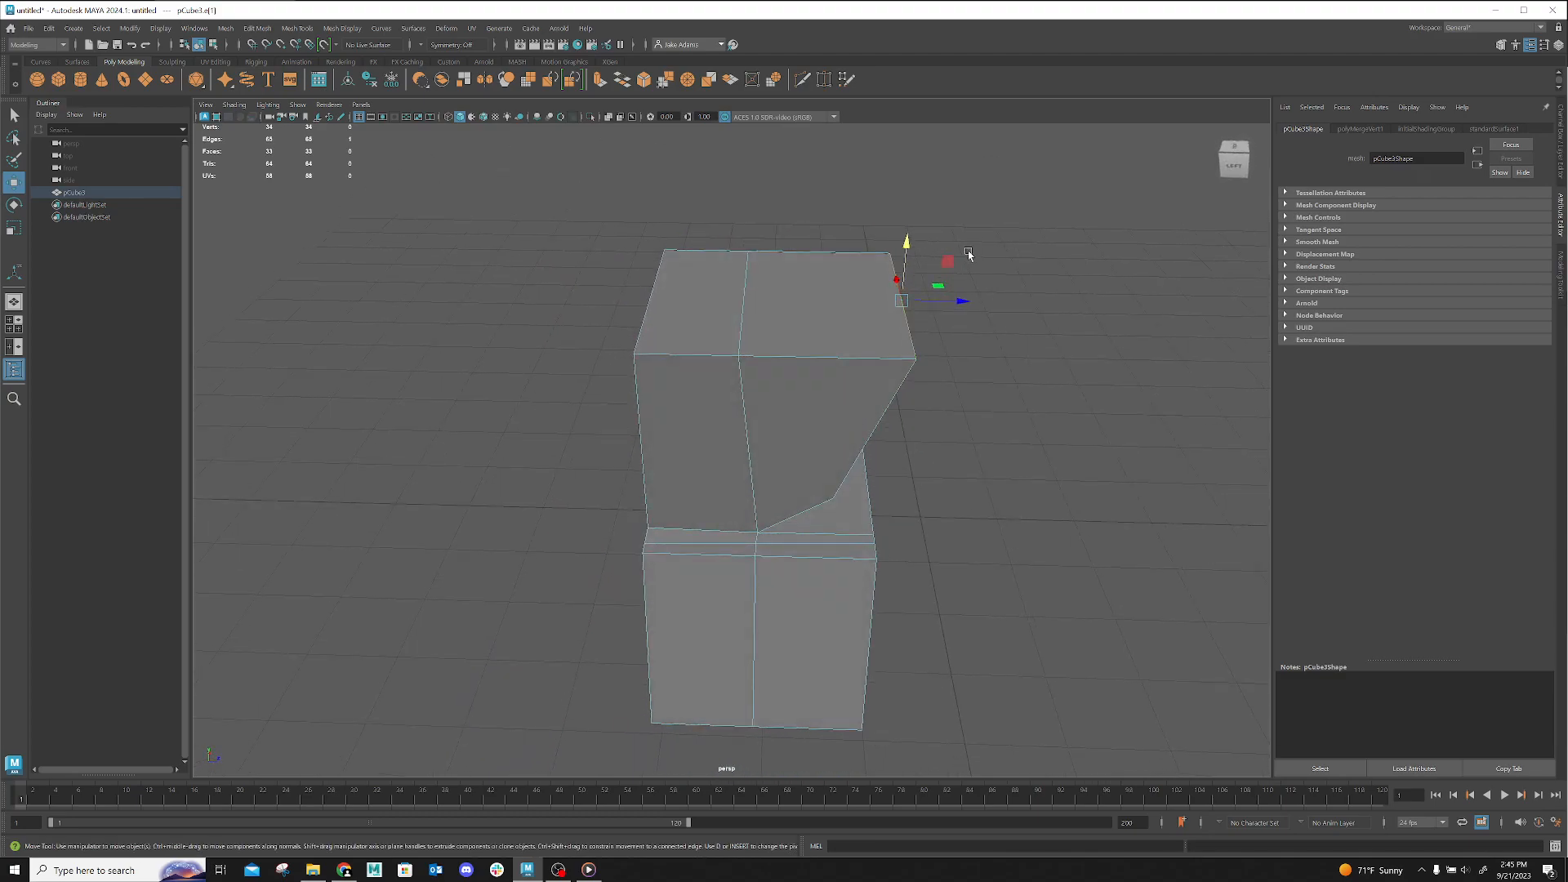
left_click_drag(911, 244, 963, 525)
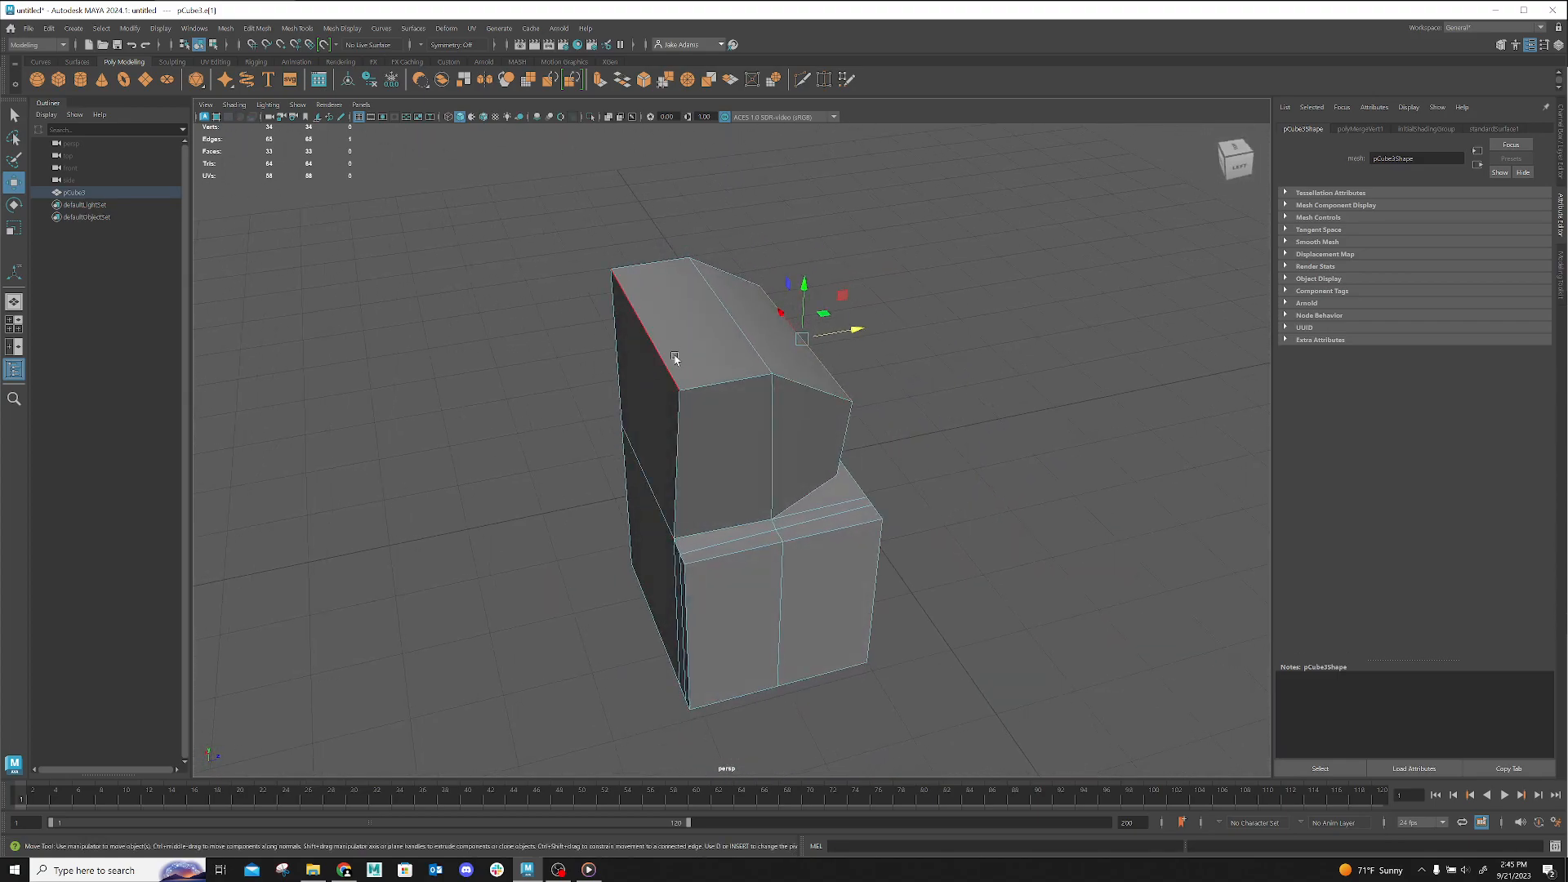
Examine the reshaped upper box from several sides, selecting its top edges along the way
left_click(695, 370, "shift")
left_click(828, 434)
left_click(753, 383)
left_click(800, 389, "shift")
left_click_drag(873, 509, 769, 510, "alt")
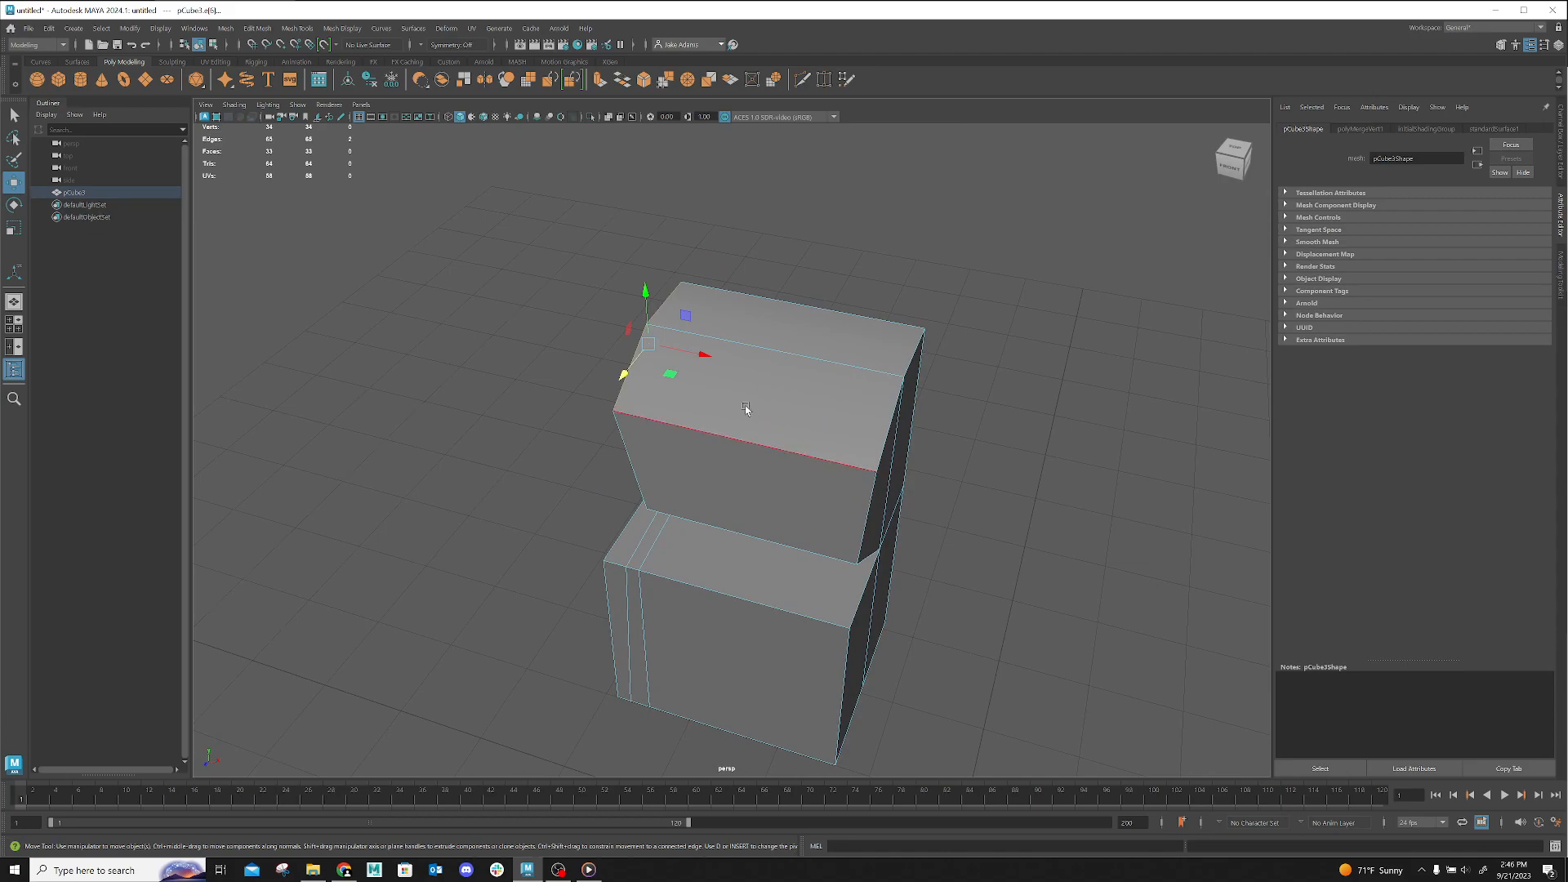
left_click_drag(719, 361, 798, 452, "alt")
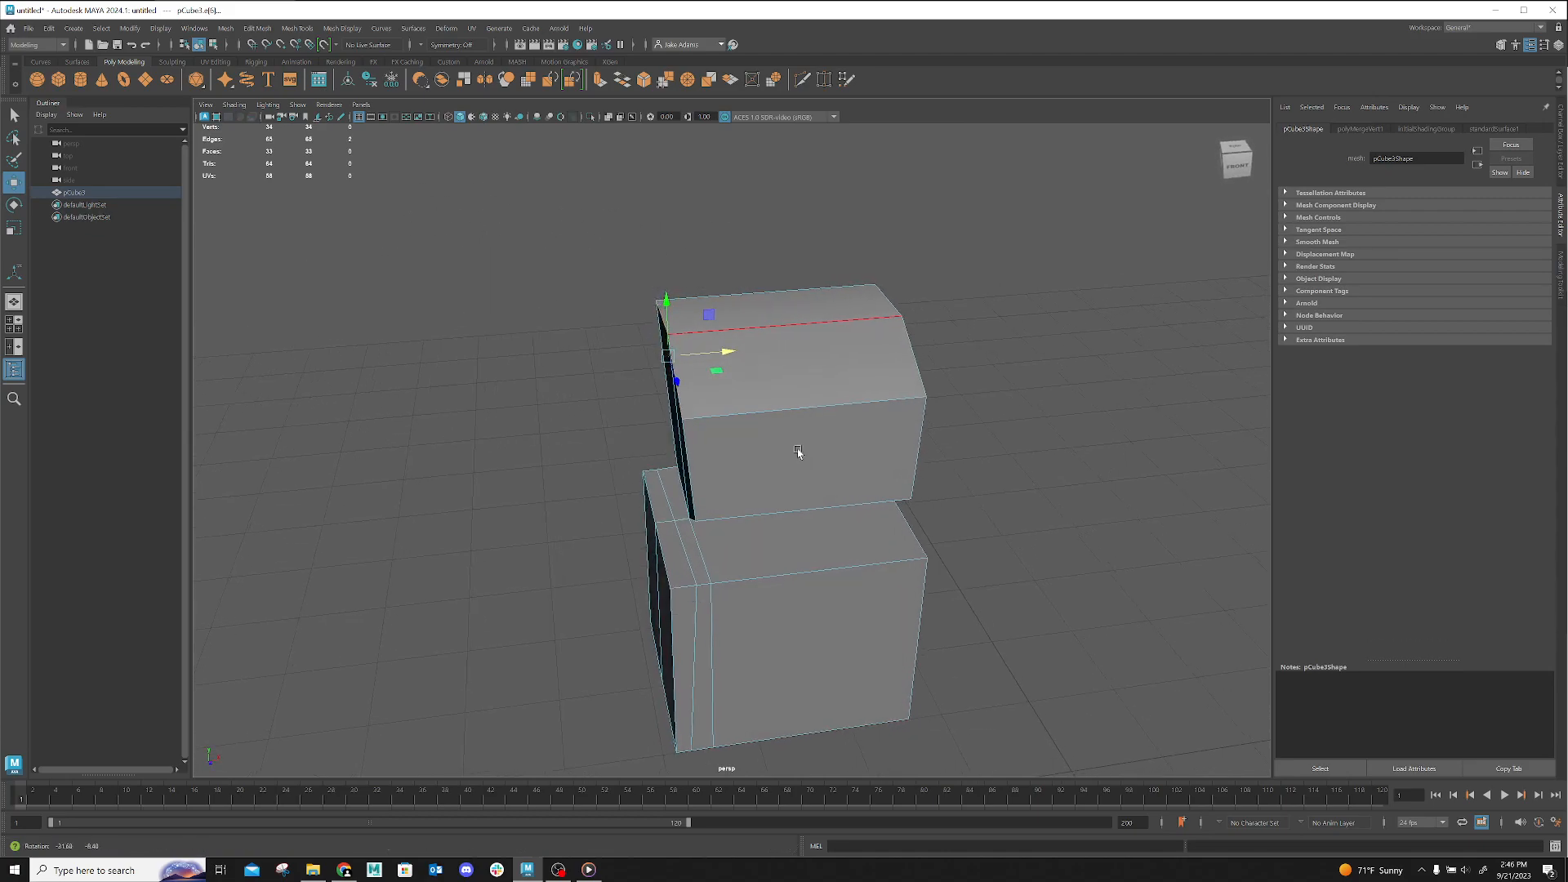
left_click_drag(739, 352, 887, 521, "alt")
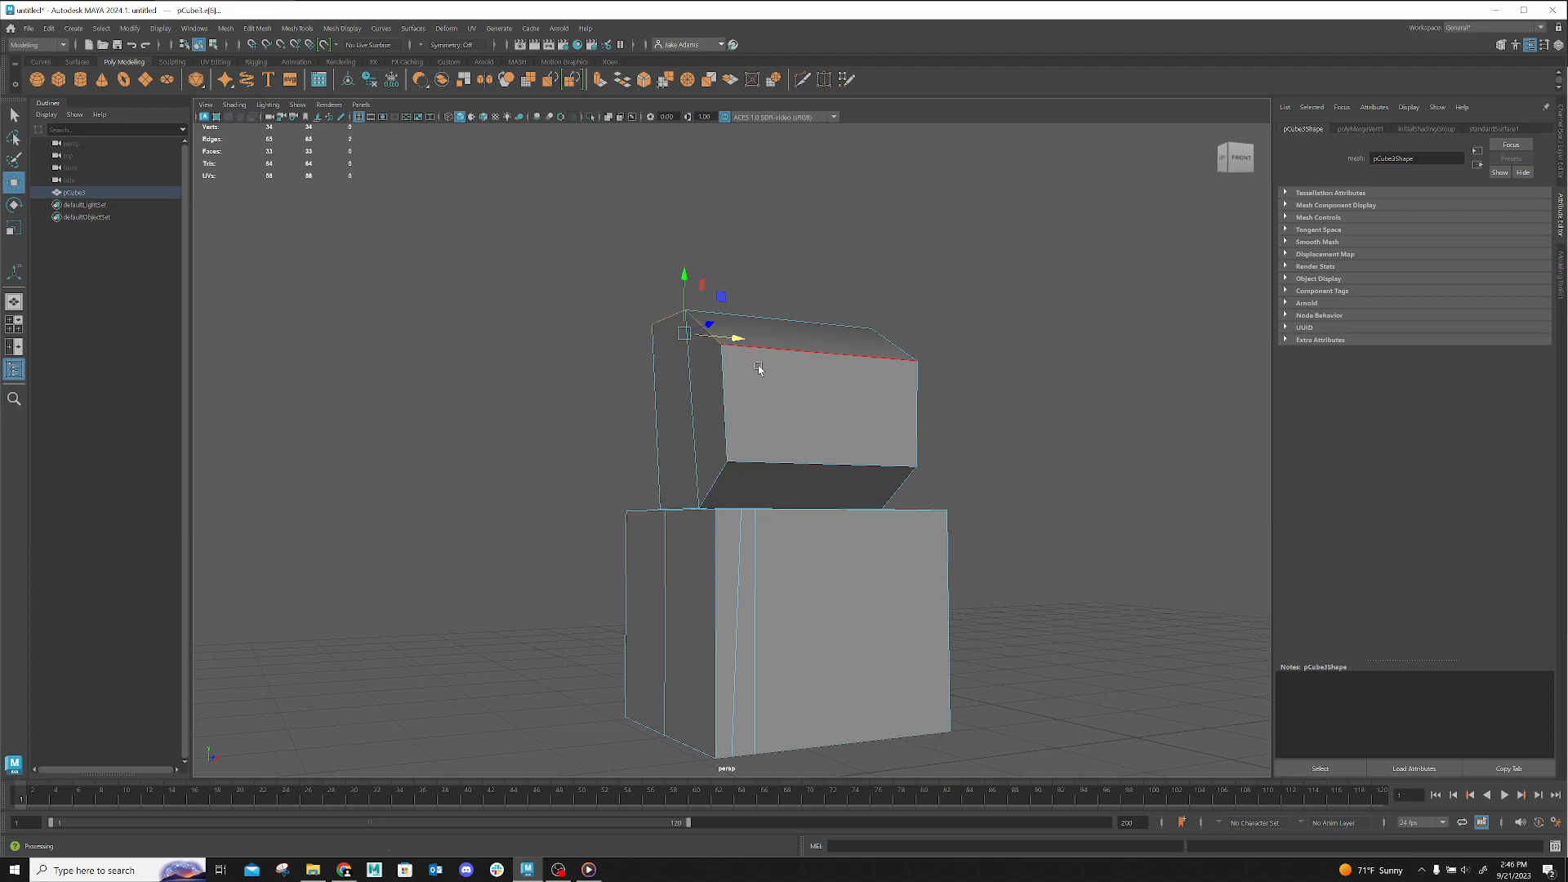
left_click(981, 381)
left_click(858, 394)
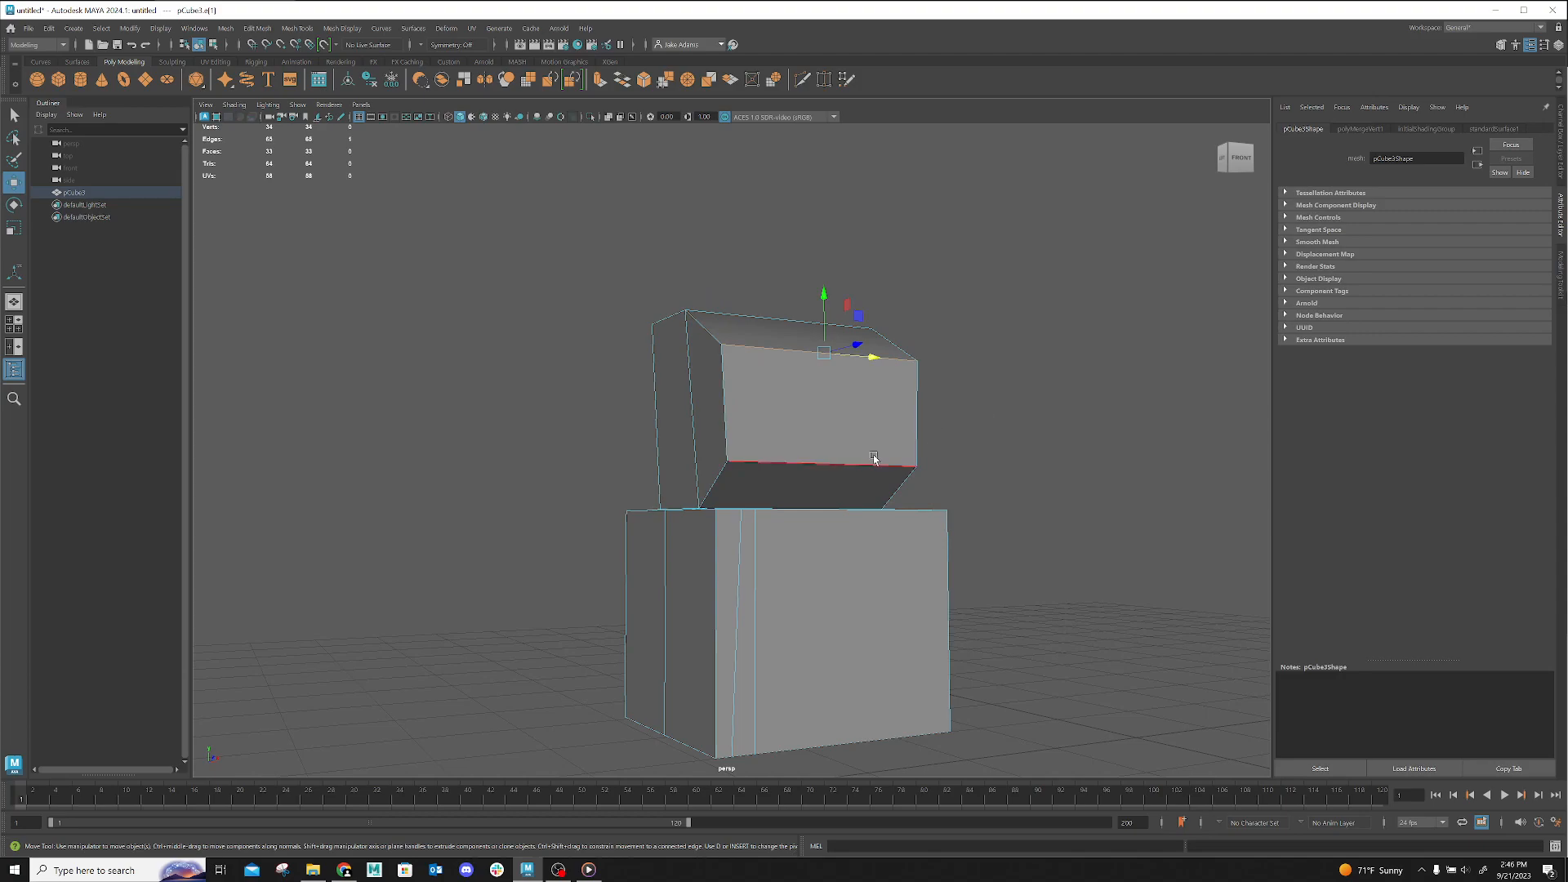
left_click_drag(590, 520, 327, 507, "alt")
left_click_drag(865, 620, 477, 496, "alt")
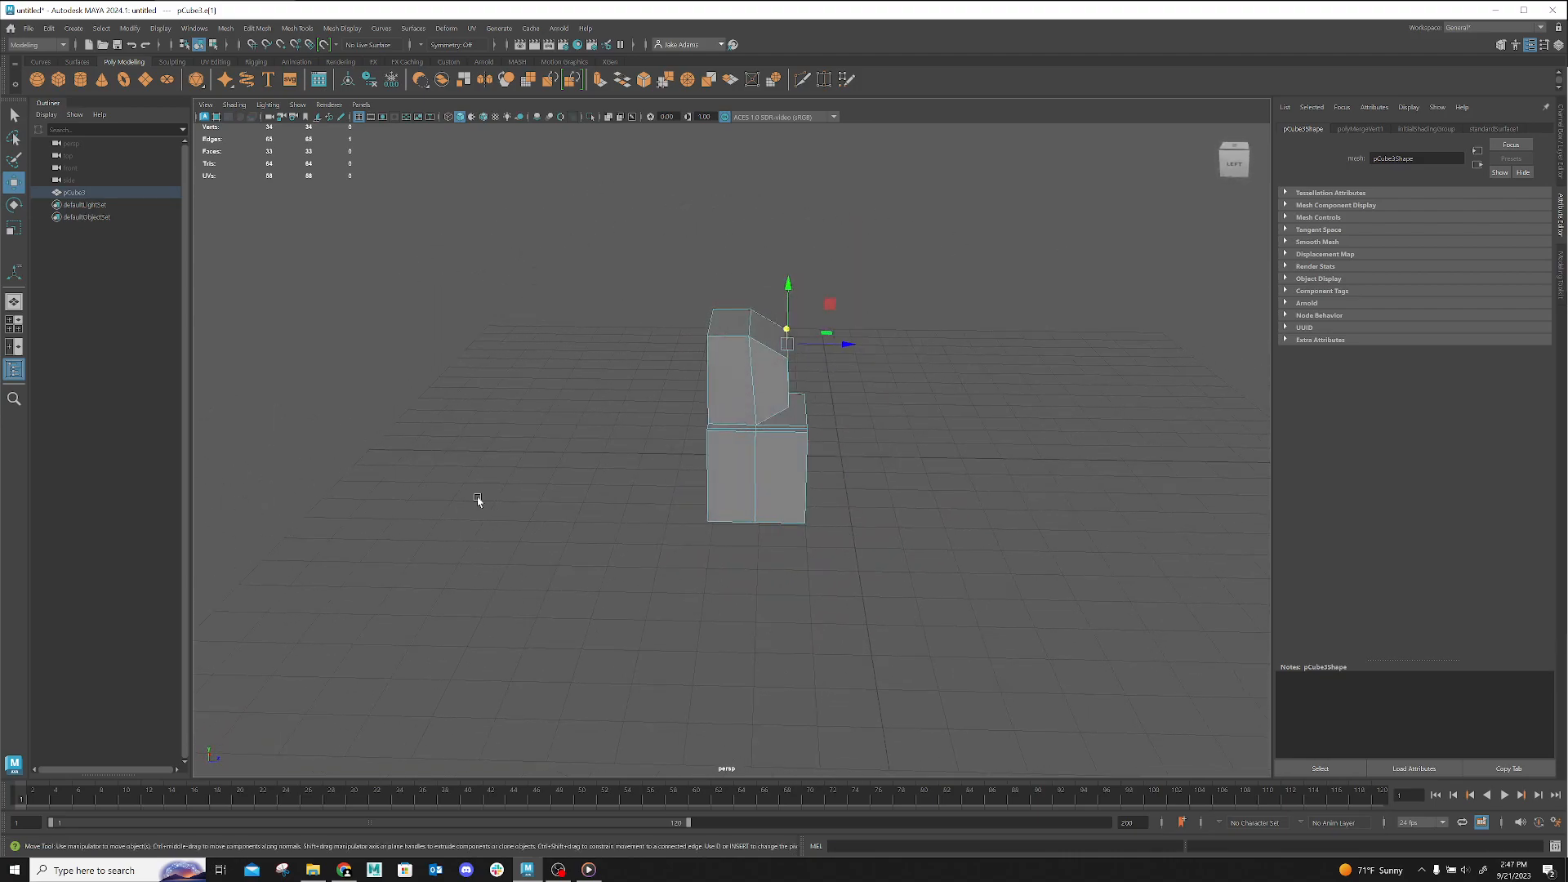
Create a new polygon cube beside the stacked model and slide it closer along X
left_click(37, 80)
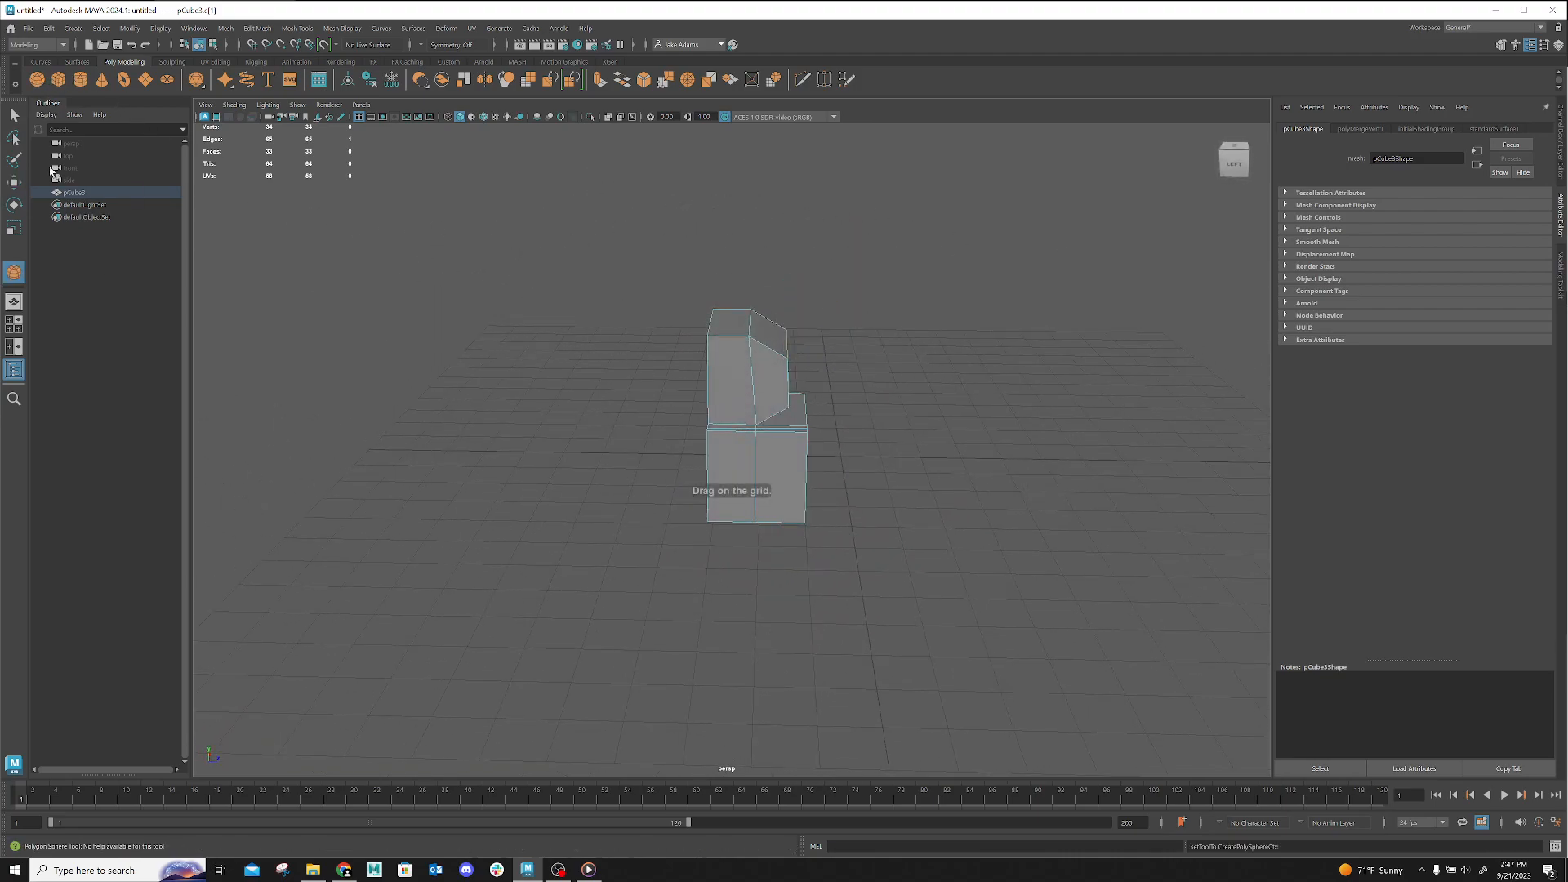
left_click(58, 79)
left_click_drag(623, 570, 667, 518)
left_click_drag(760, 599, 661, 602, "alt")
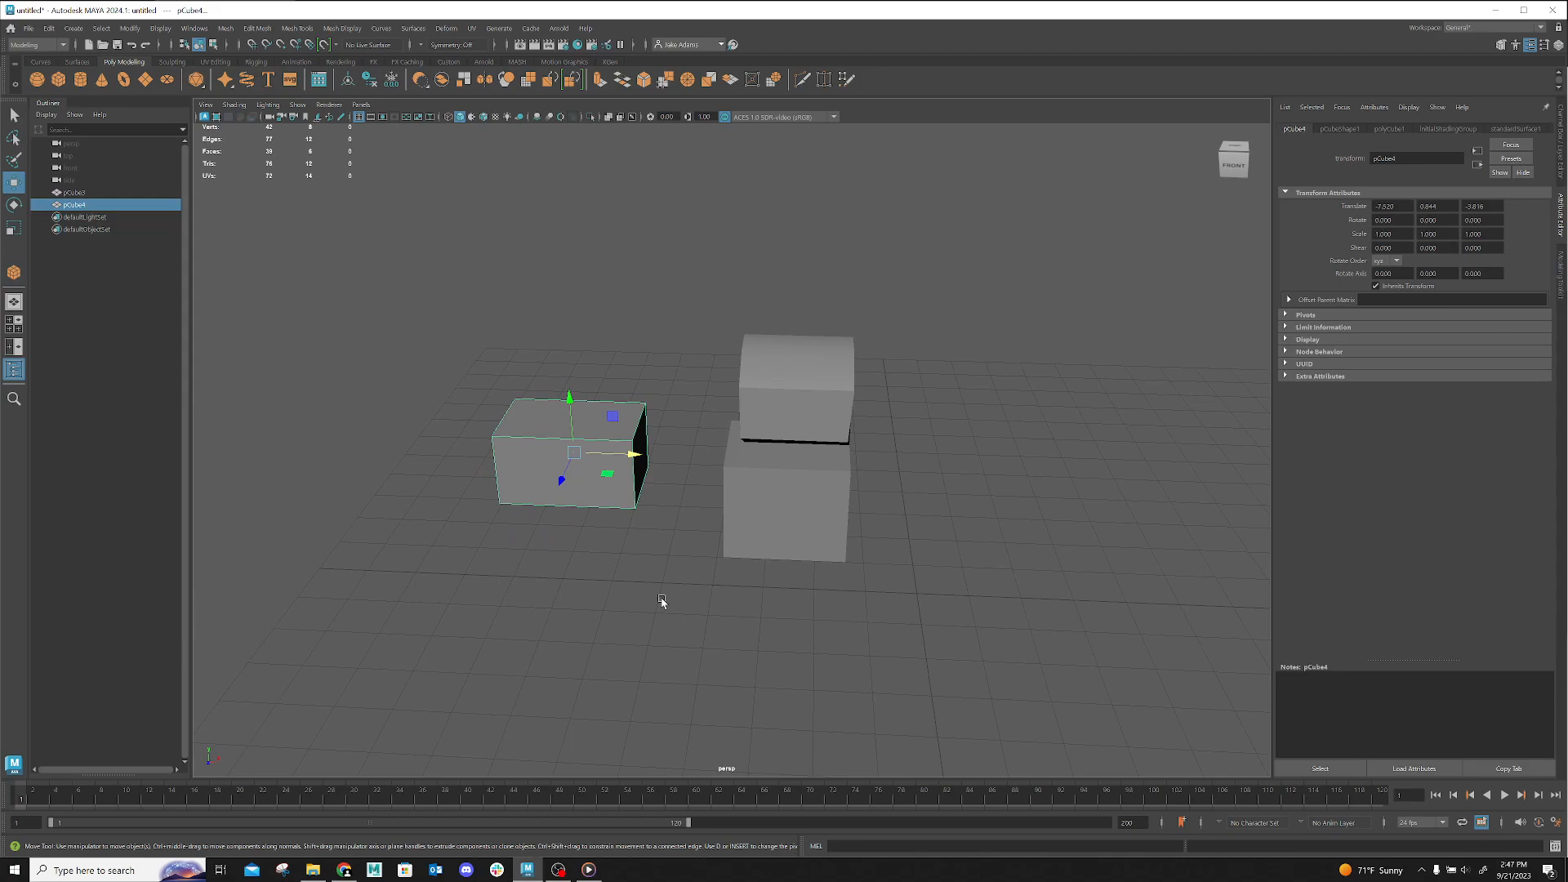
left_click_drag(637, 455, 404, 577)
Select the merged stacked mesh and rename it Washing in the Outliner
left_click(846, 412)
left_click_drag(819, 449, 881, 457, "alt")
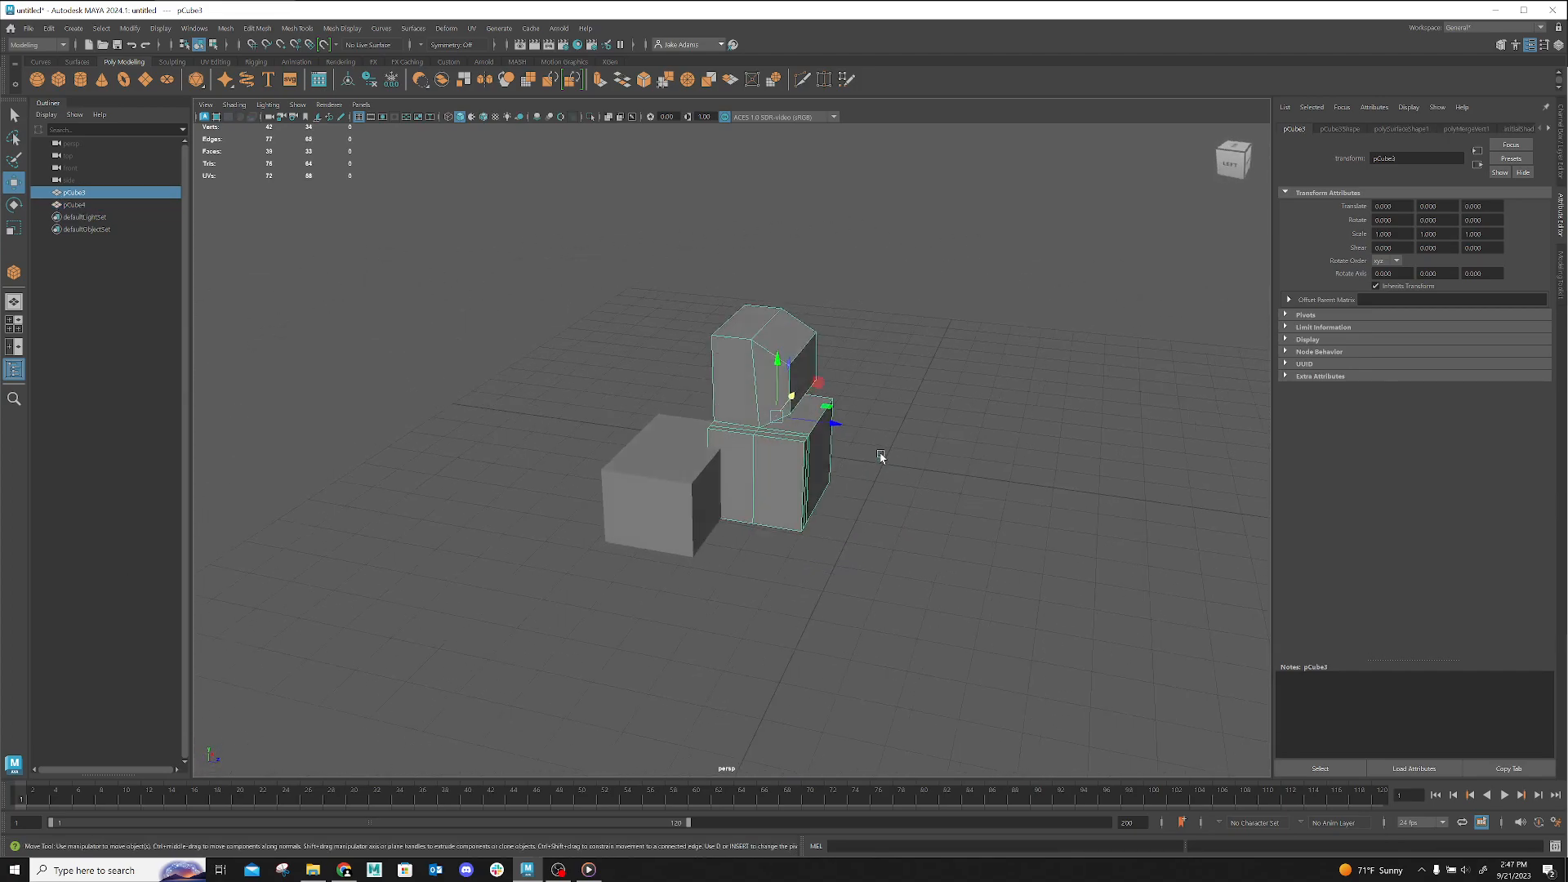
scroll(801, 385, "up", 3)
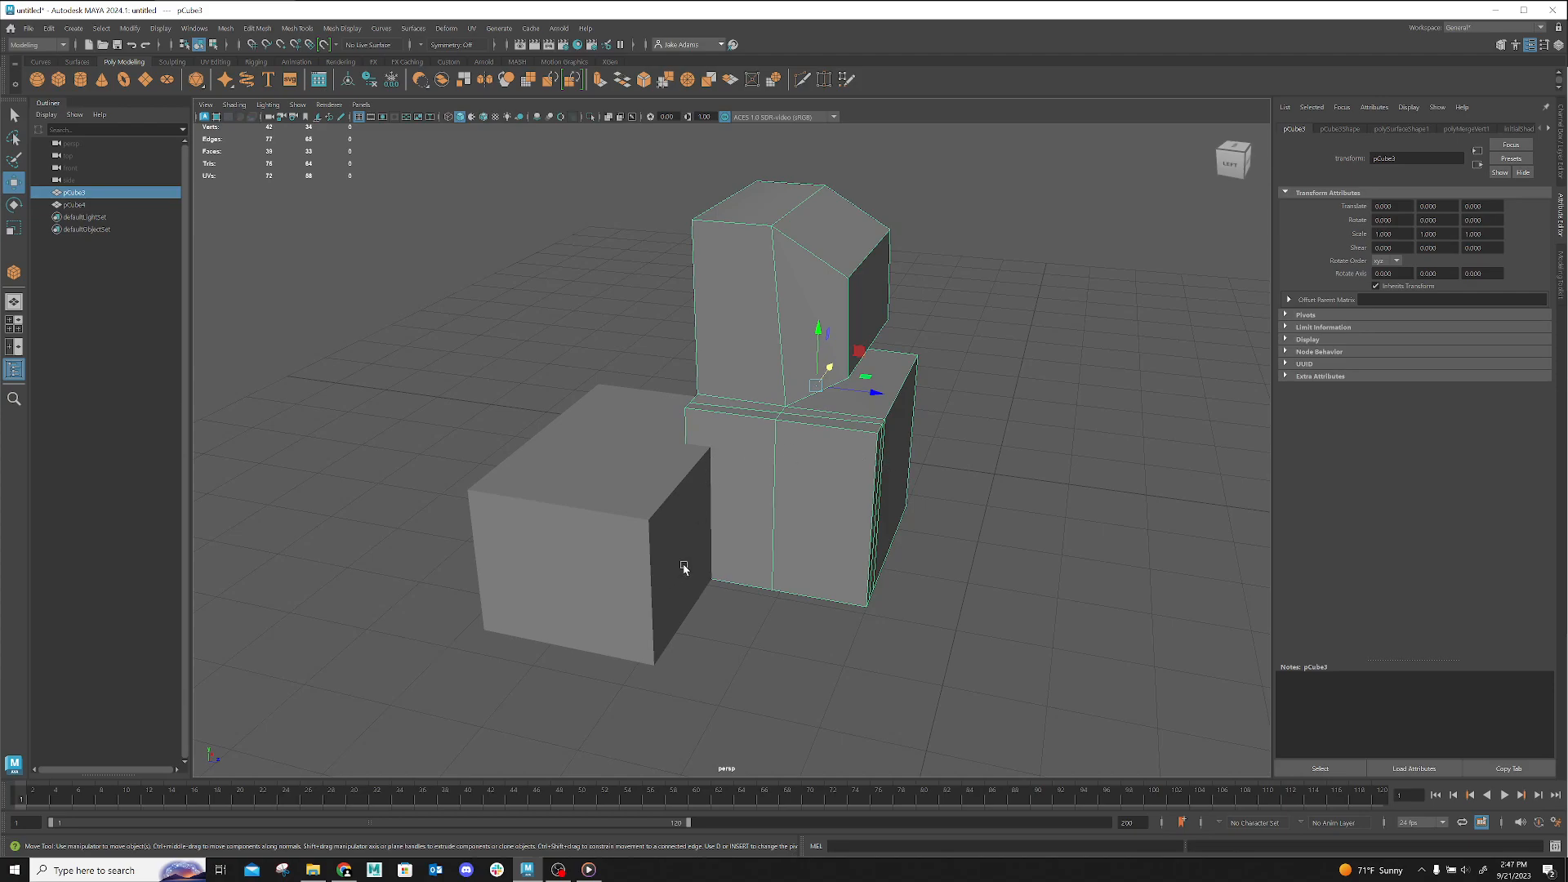
left_click_drag(745, 553, 186, 560, "alt")
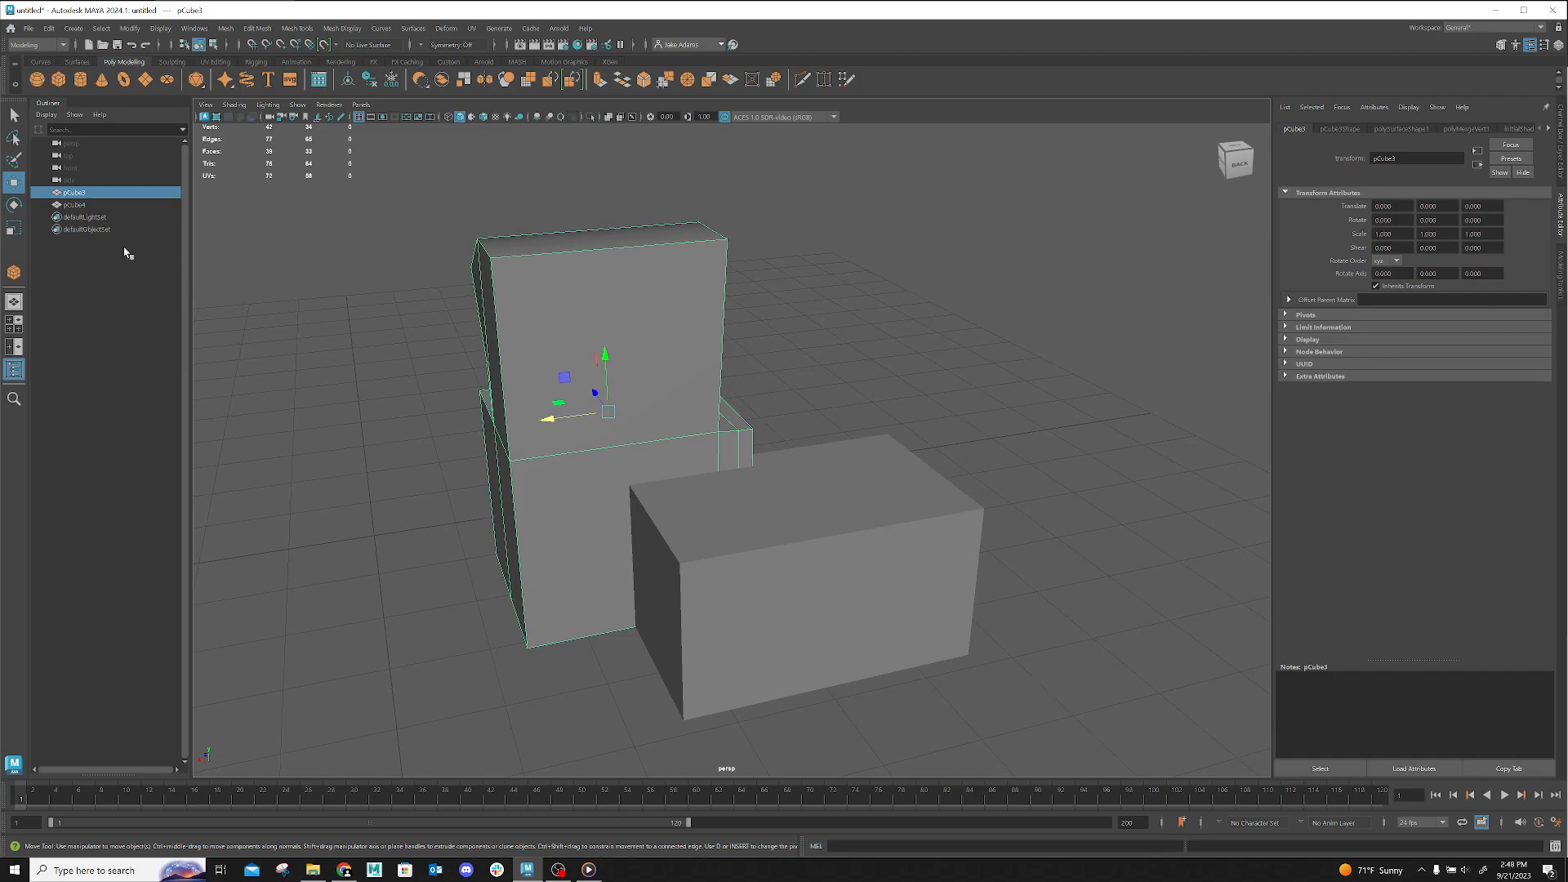
double_click(75, 192)
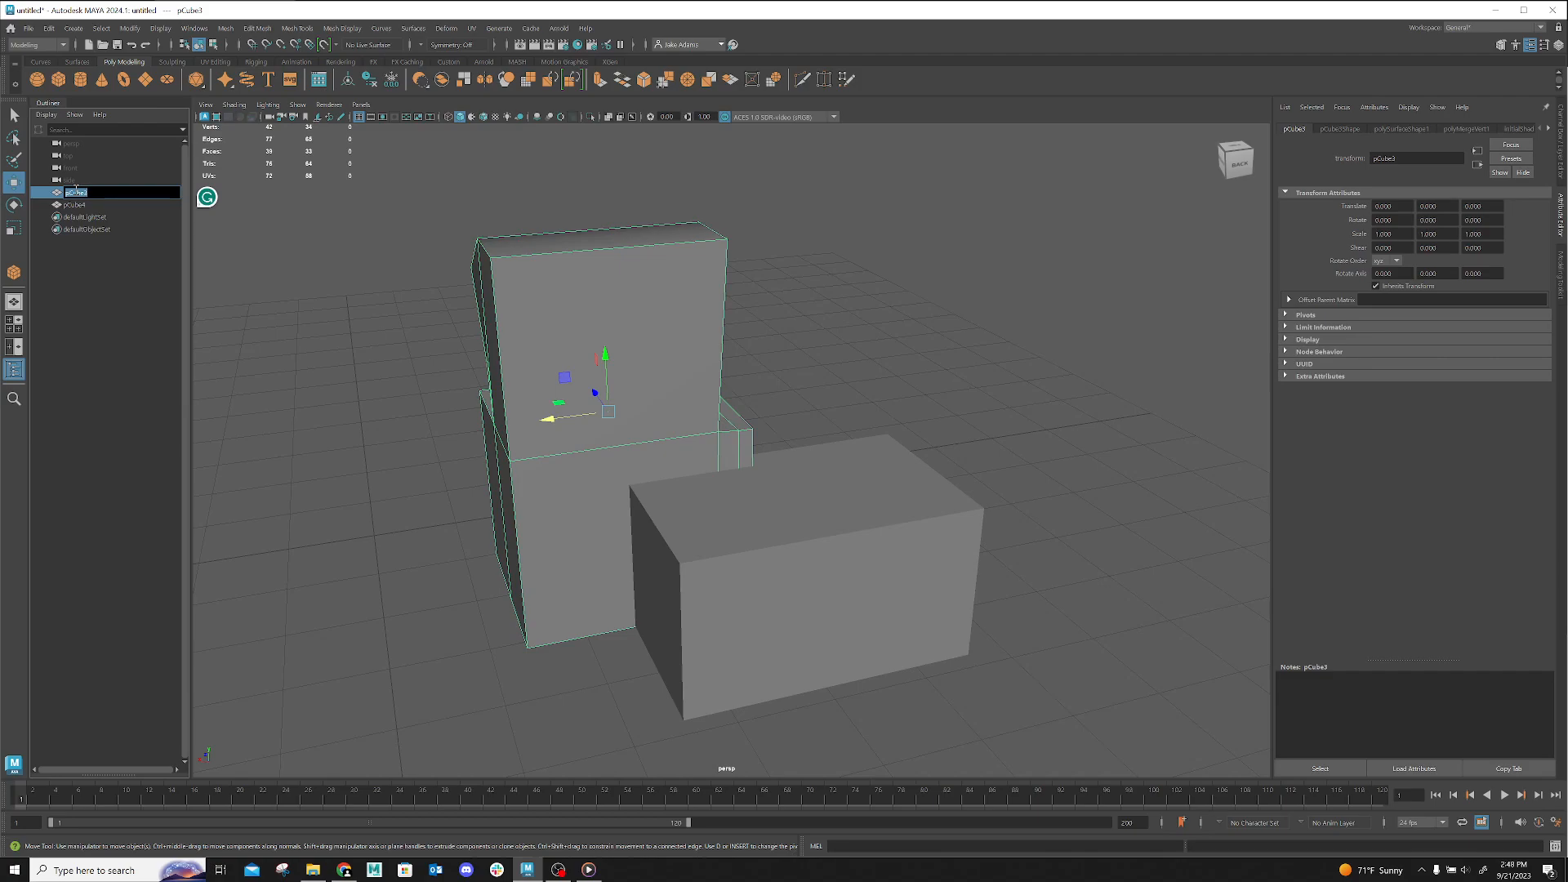
type("Washingroo")
key("BackSpace")
key("BackSpace")
key("BackSpace")
key("Return")
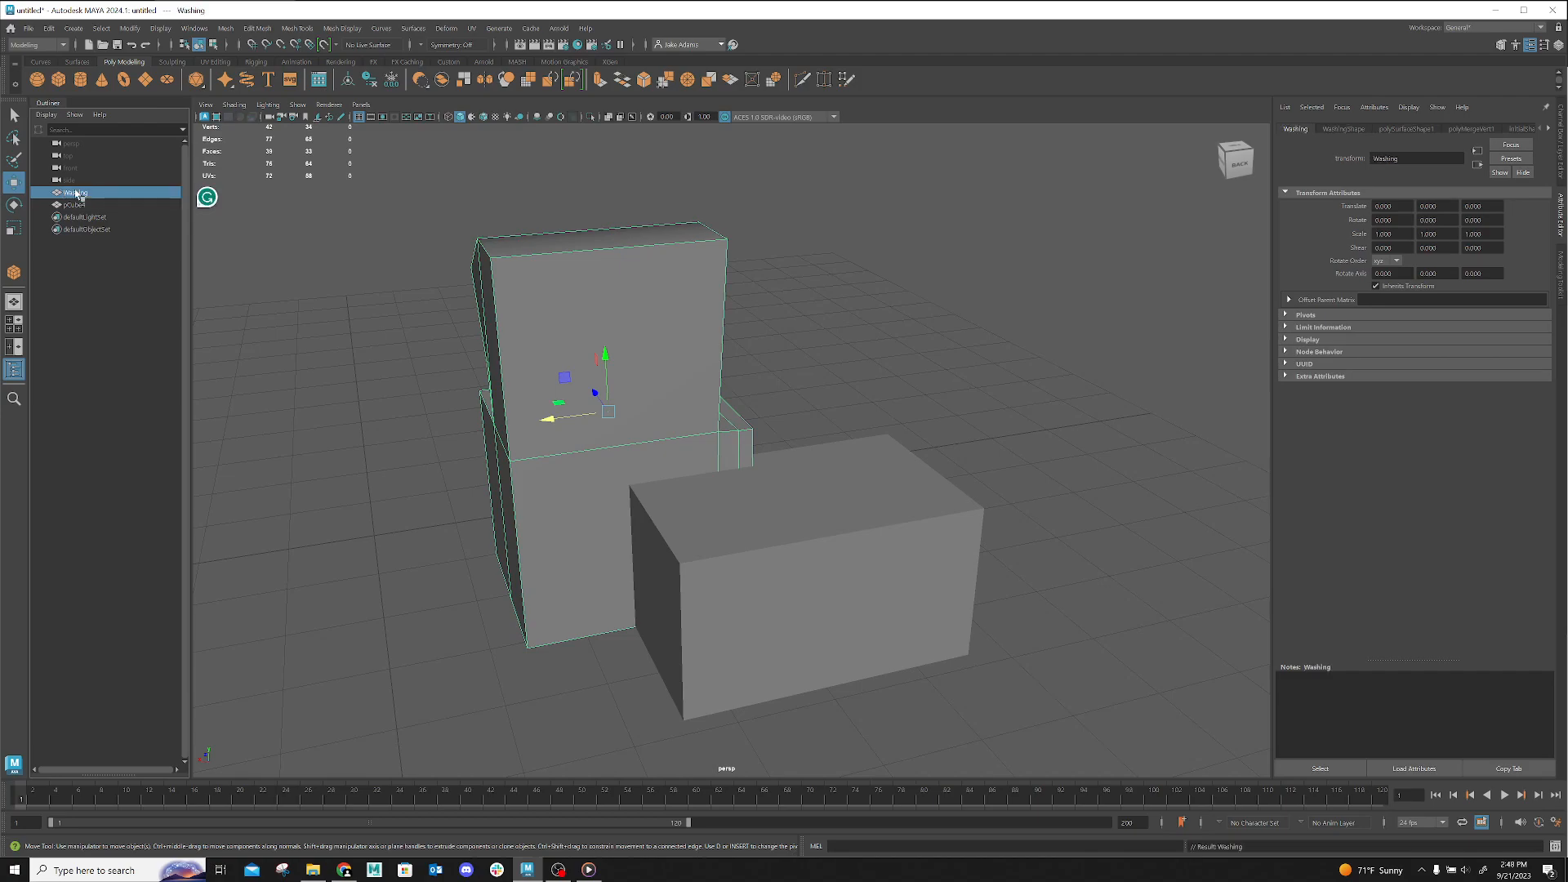
Rename the new separate cube booloy in the Outliner
left_click(72, 205)
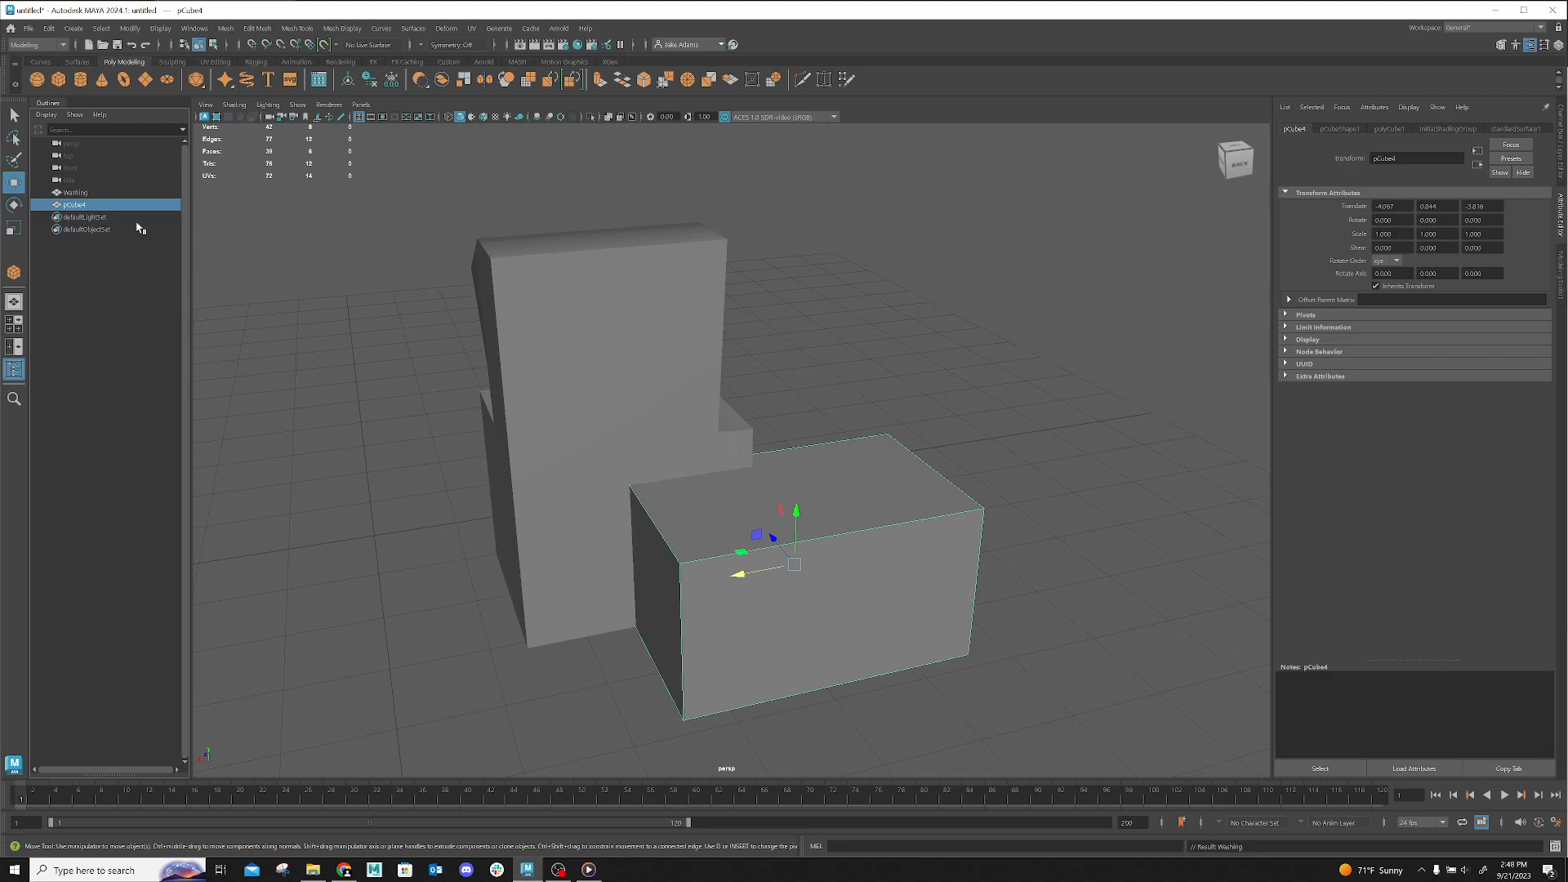
double_click(125, 205)
type("booloy")
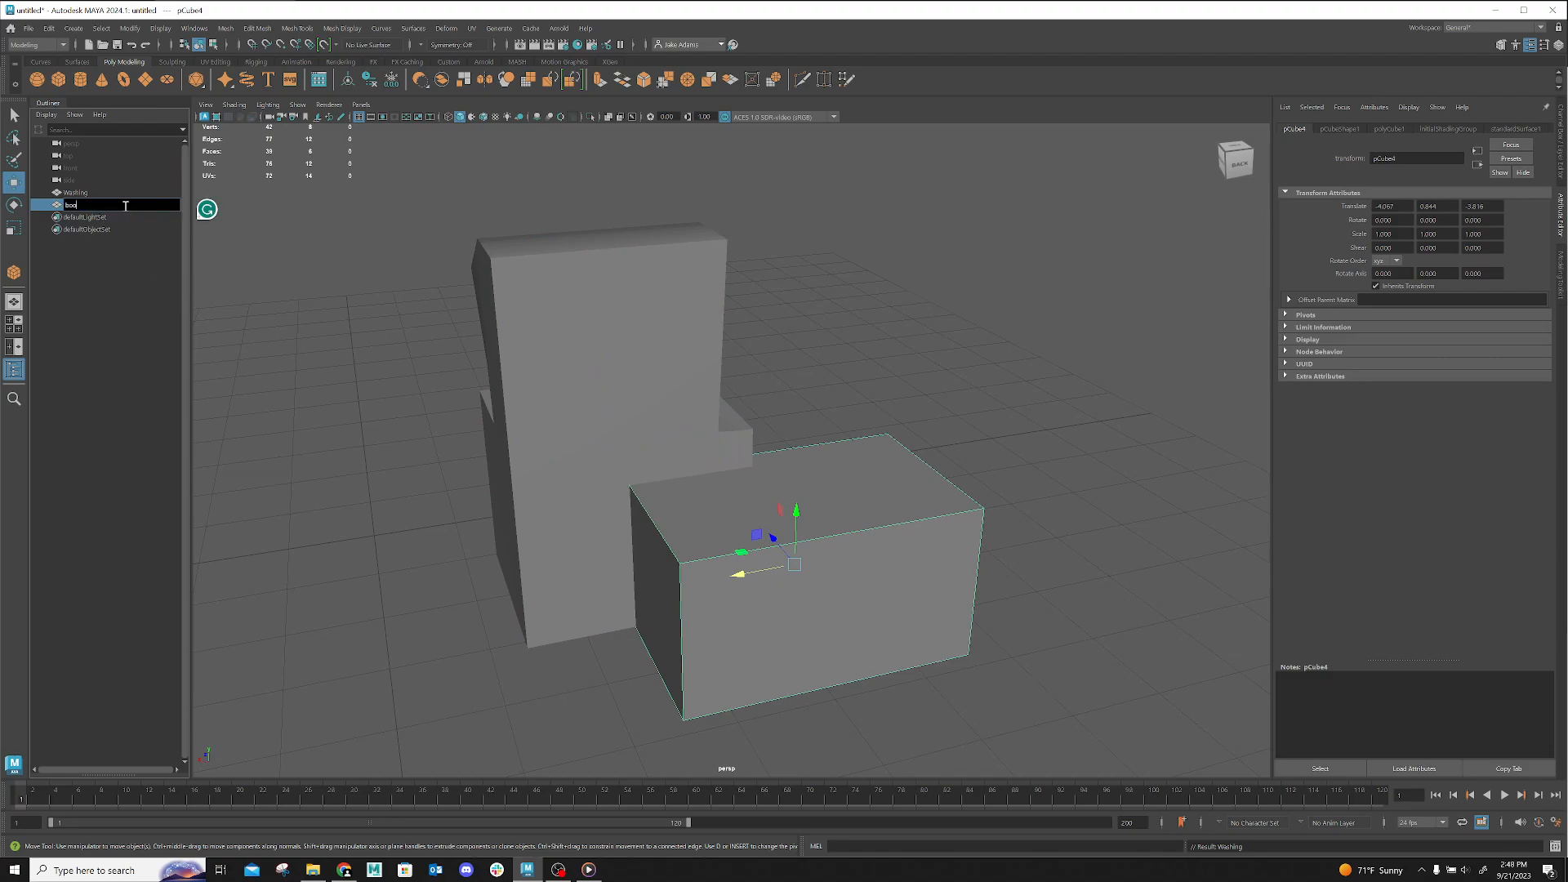
key("Return")
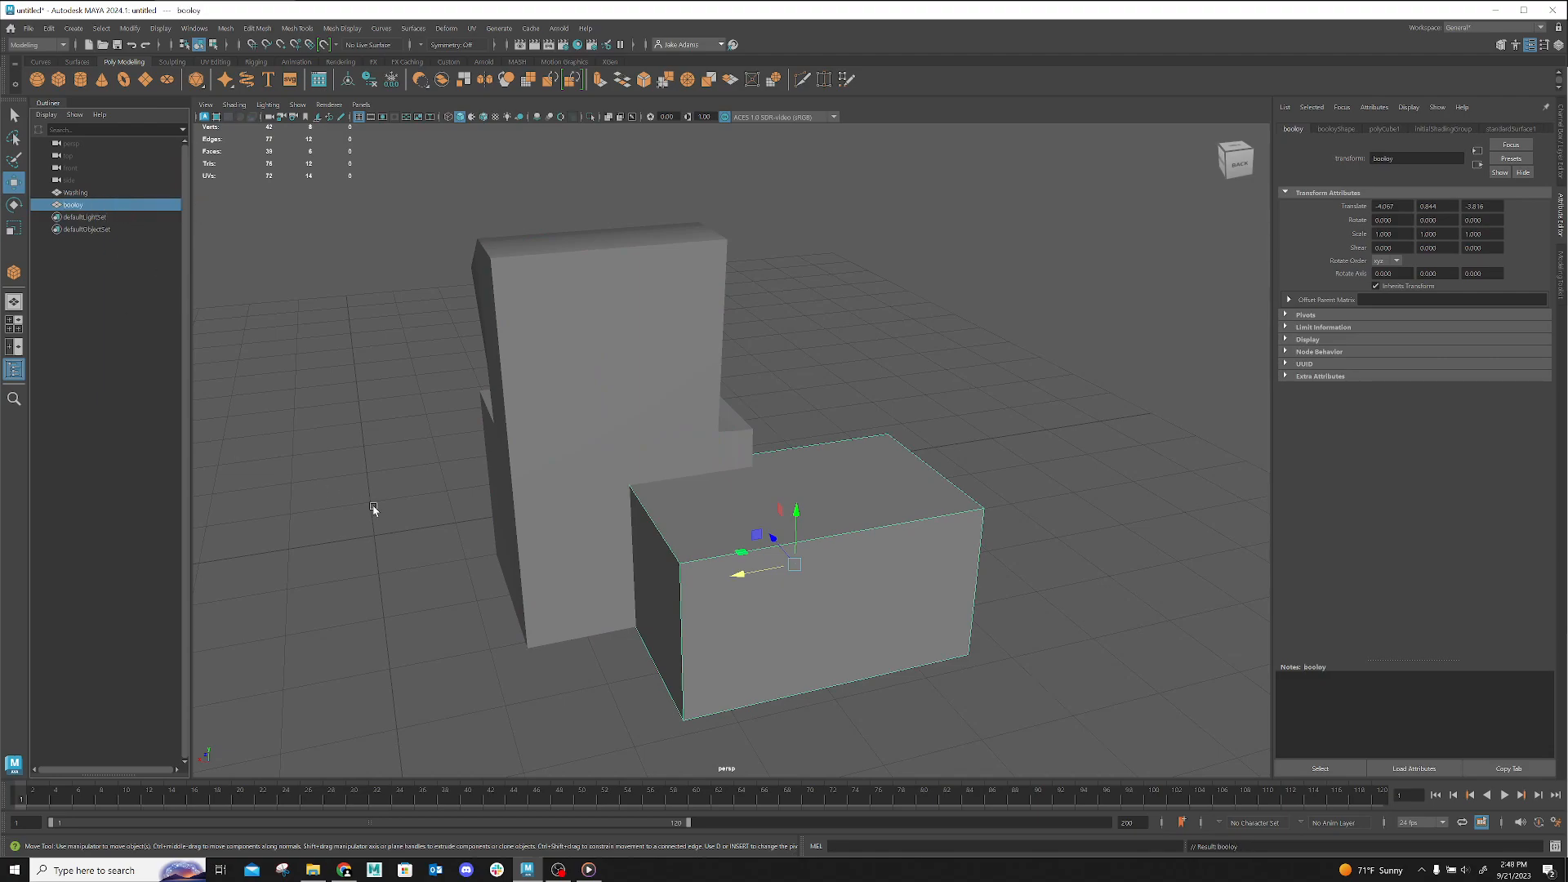
Subtract the booloy cube from the Washing mesh with a Boolean Difference (A - B)
left_click(799, 244)
left_click_drag(892, 335, 791, 346, "alt")
left_click(791, 348)
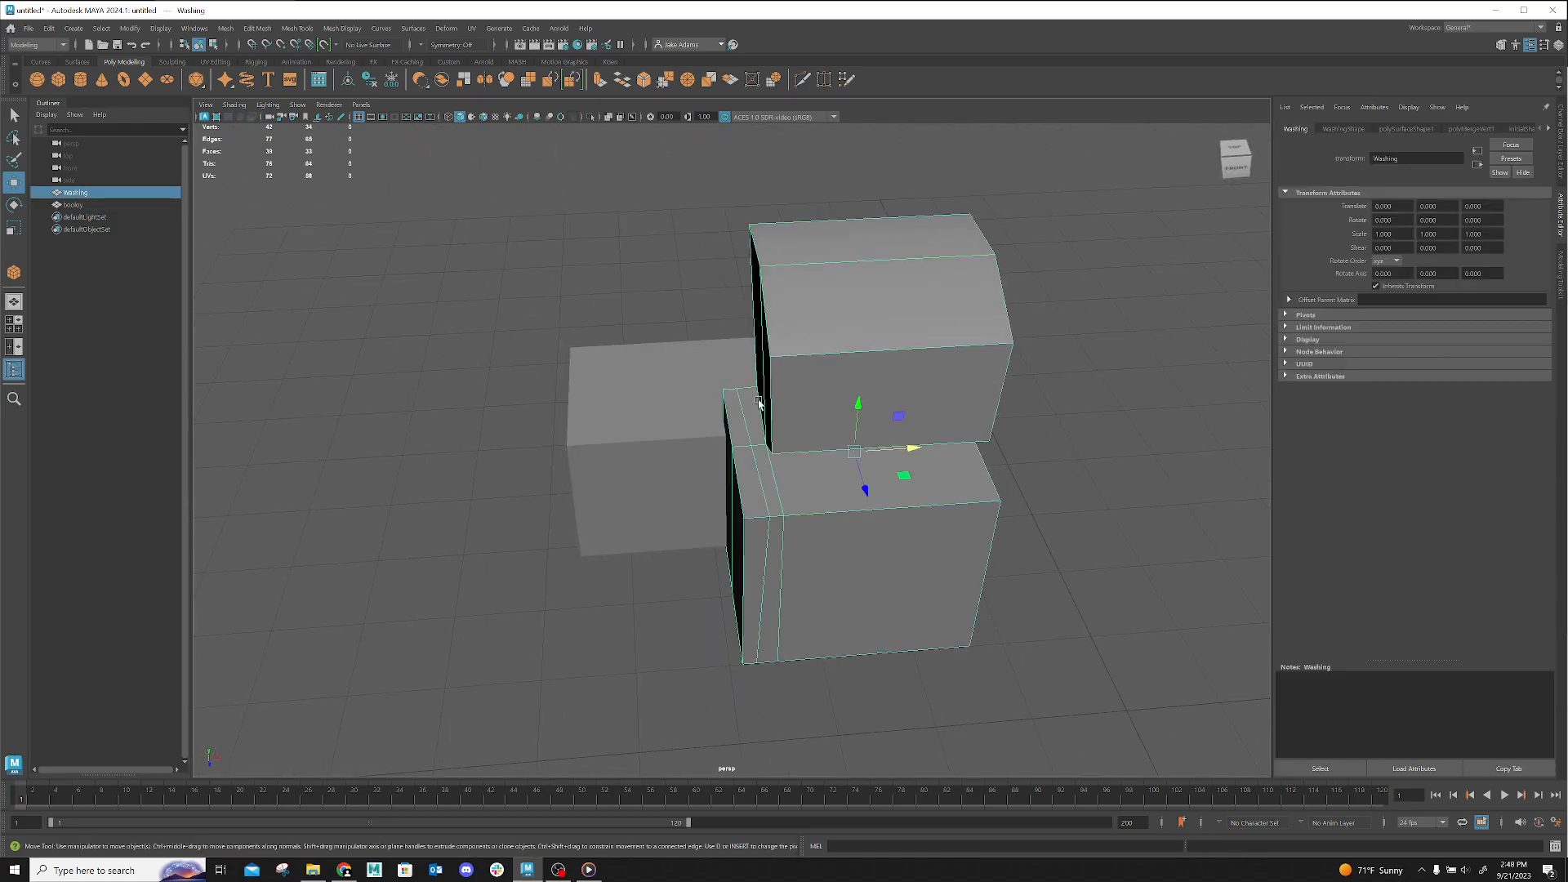
left_click(621, 473, "shift")
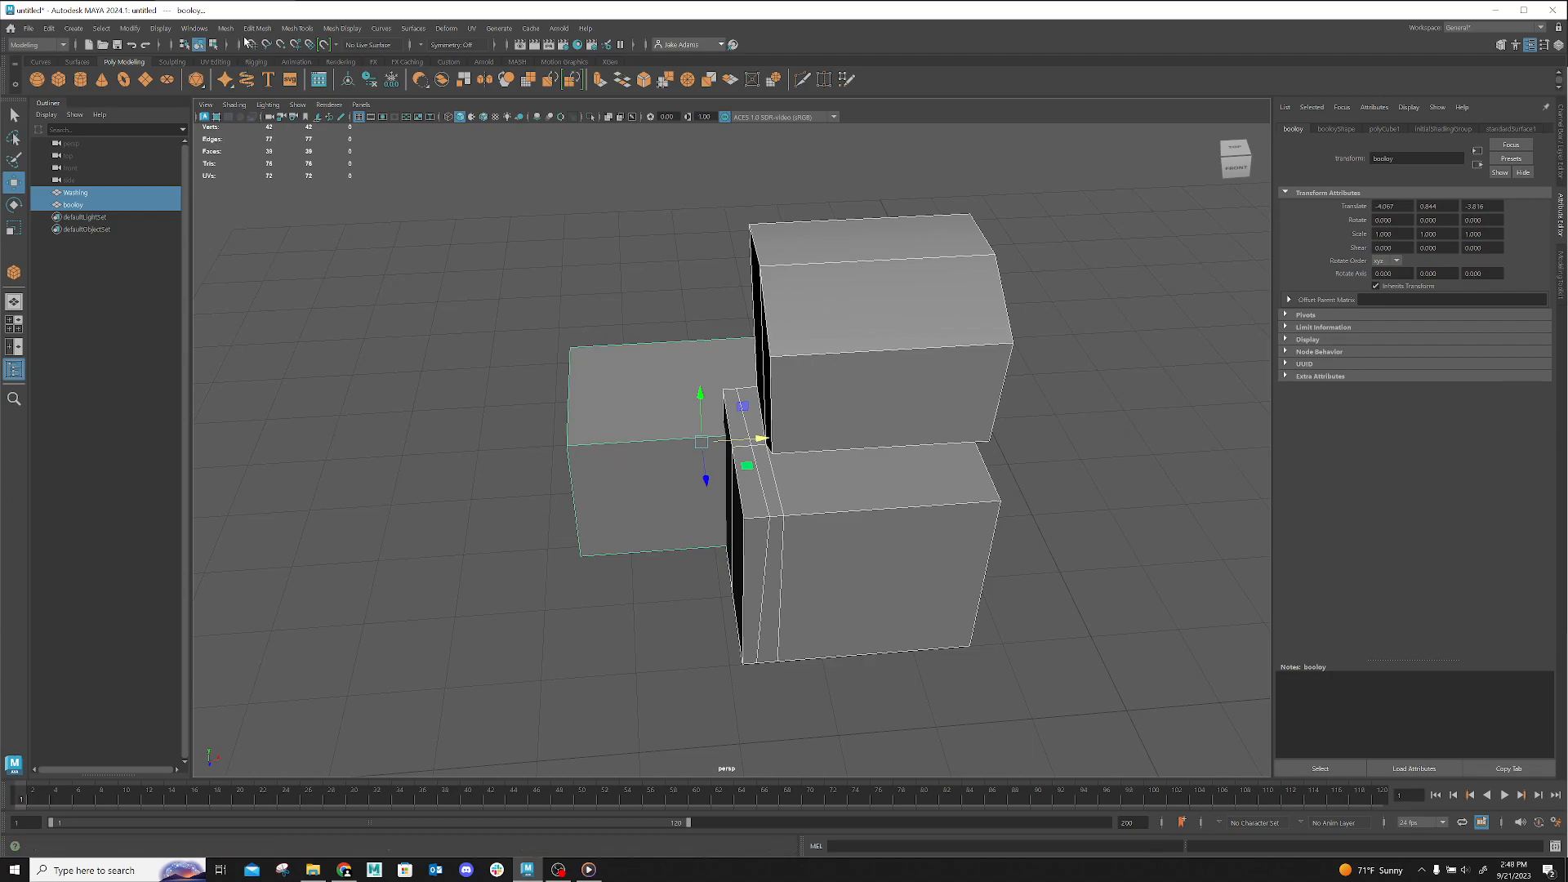
left_click(225, 28)
mouse_move(246, 65)
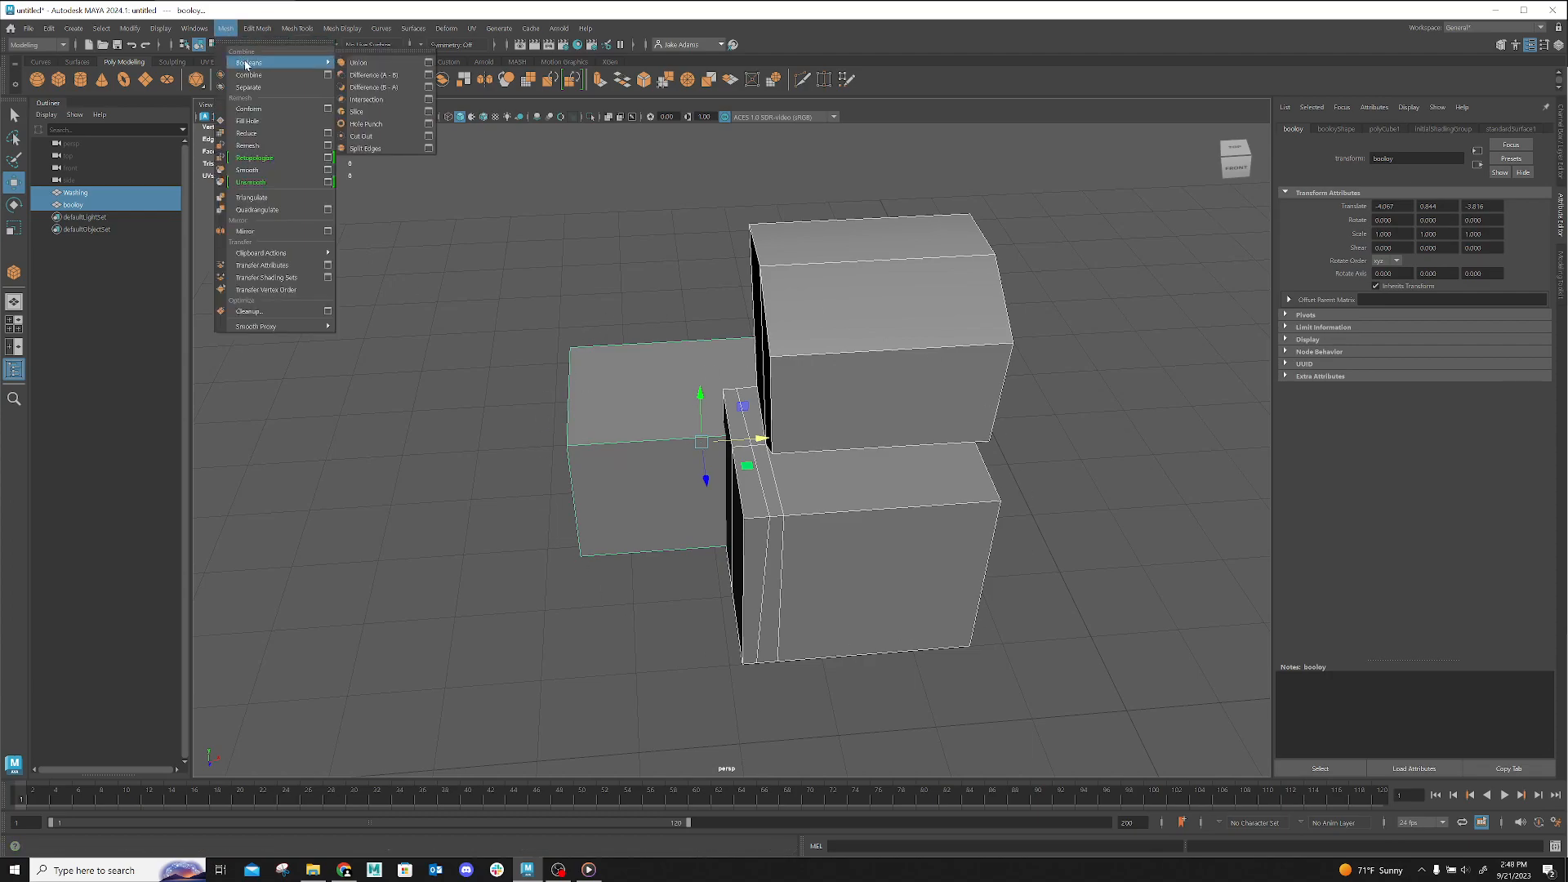
left_click(388, 80)
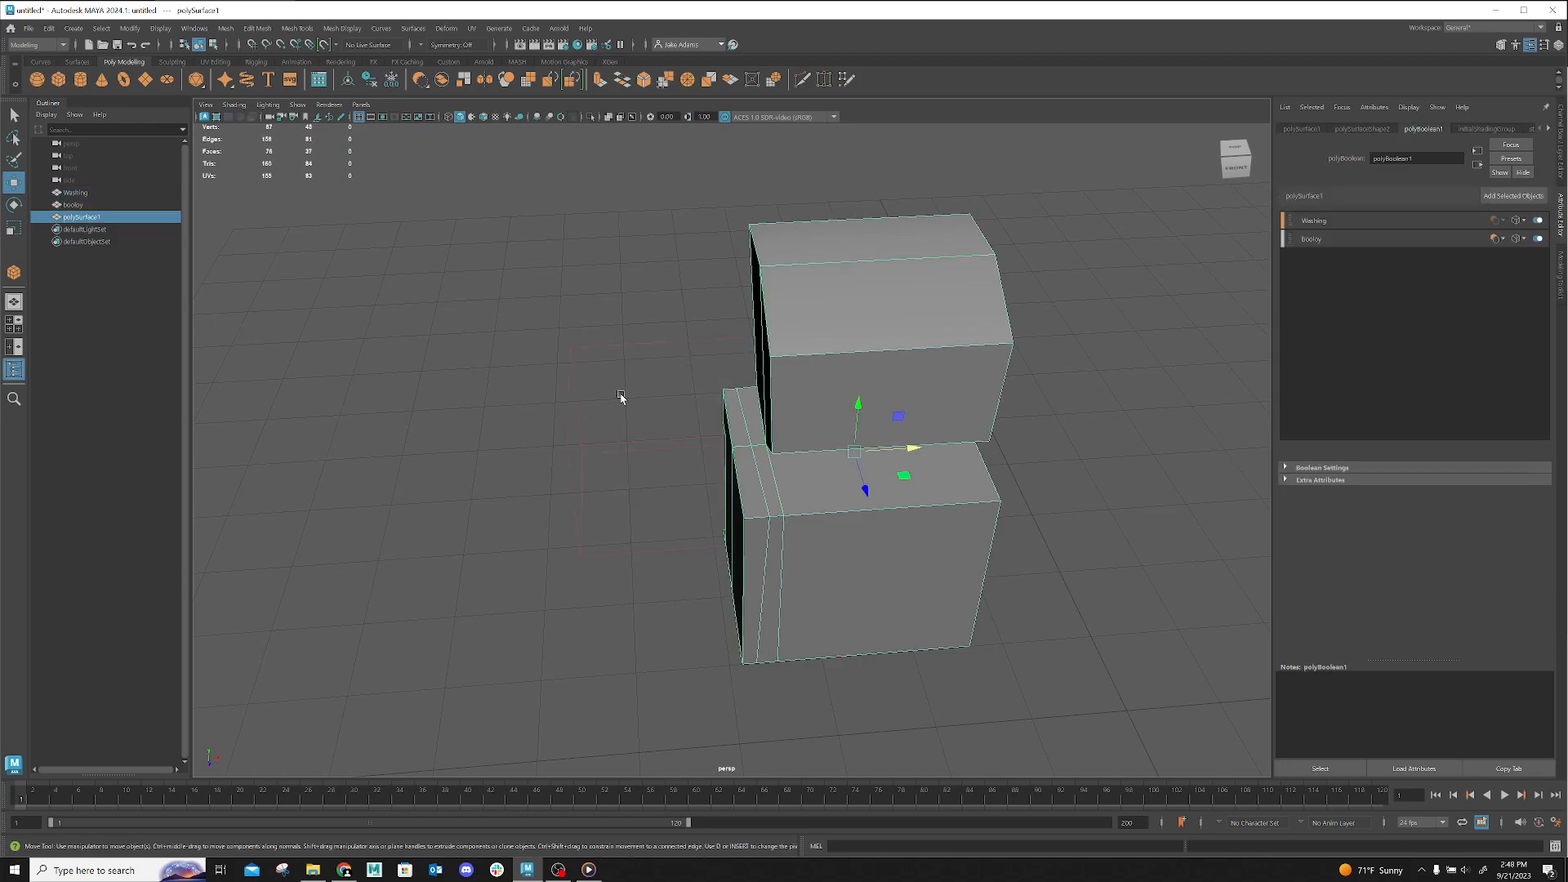
left_click_drag(651, 486, 699, 469, "alt")
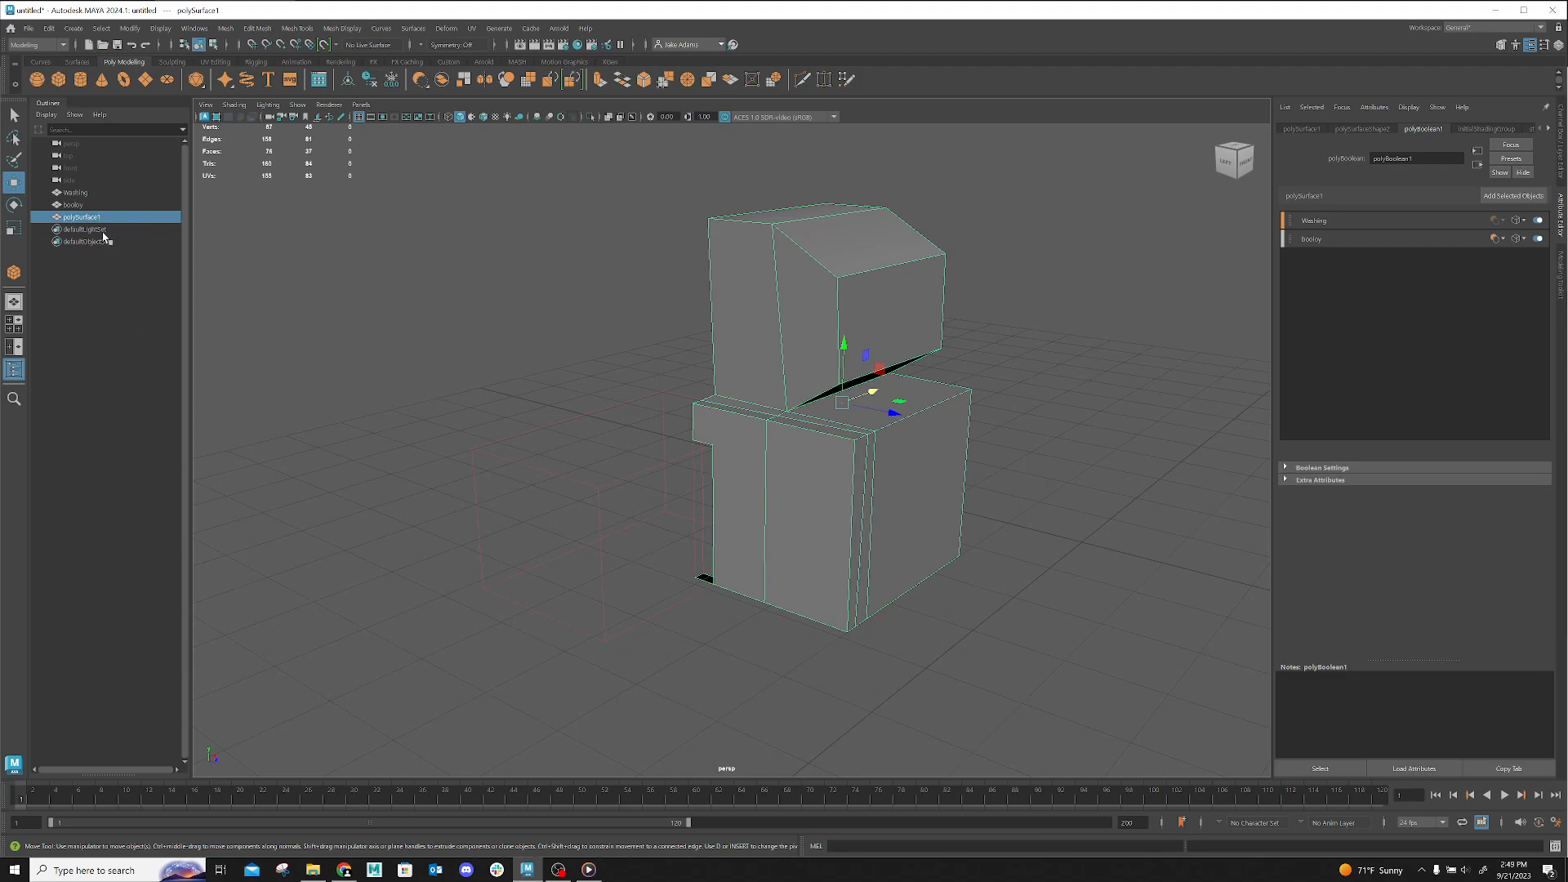
Delete the construction history of the Boolean result
left_click(49, 28)
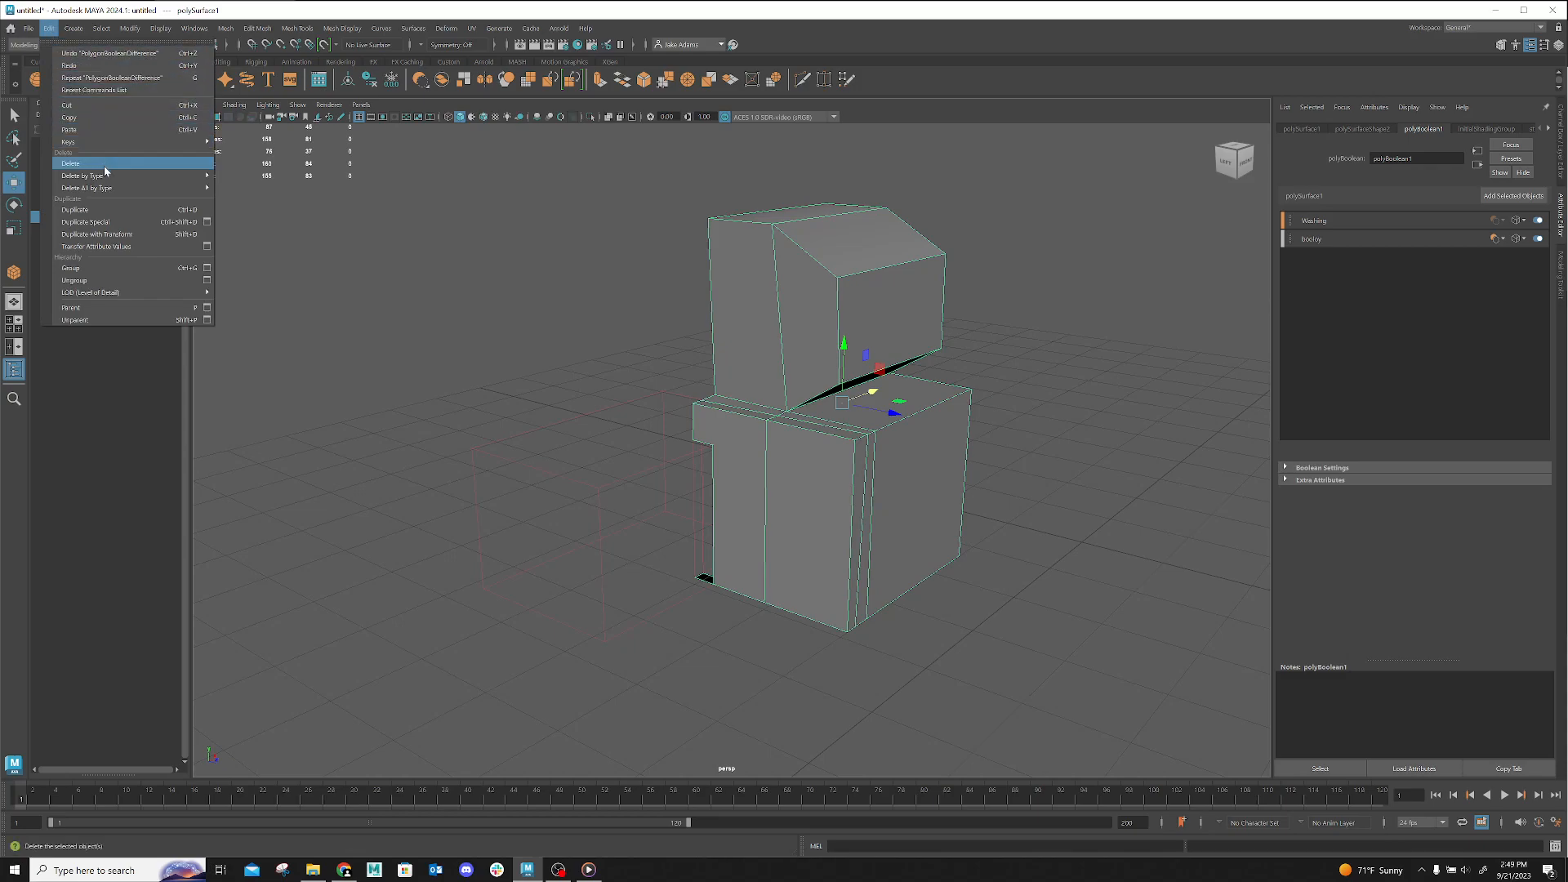
mouse_move(106, 175)
left_click(248, 183)
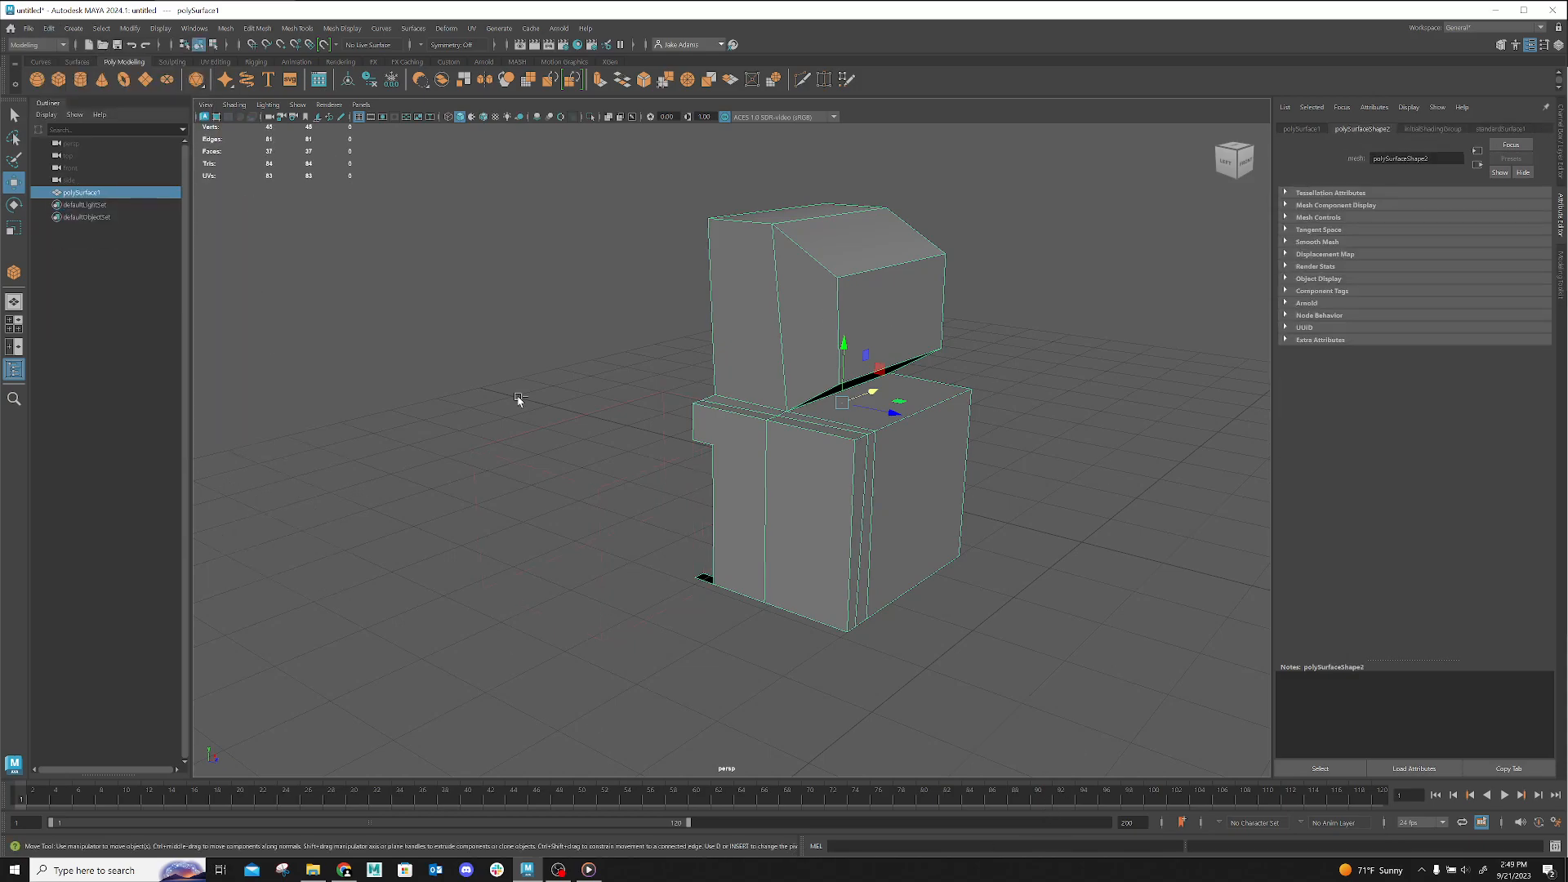
Undo the history deletion and the selection steps back to the separate cube beside the stacked mesh, including its renaming
key("ctrl+z")
key("ctrl+z")
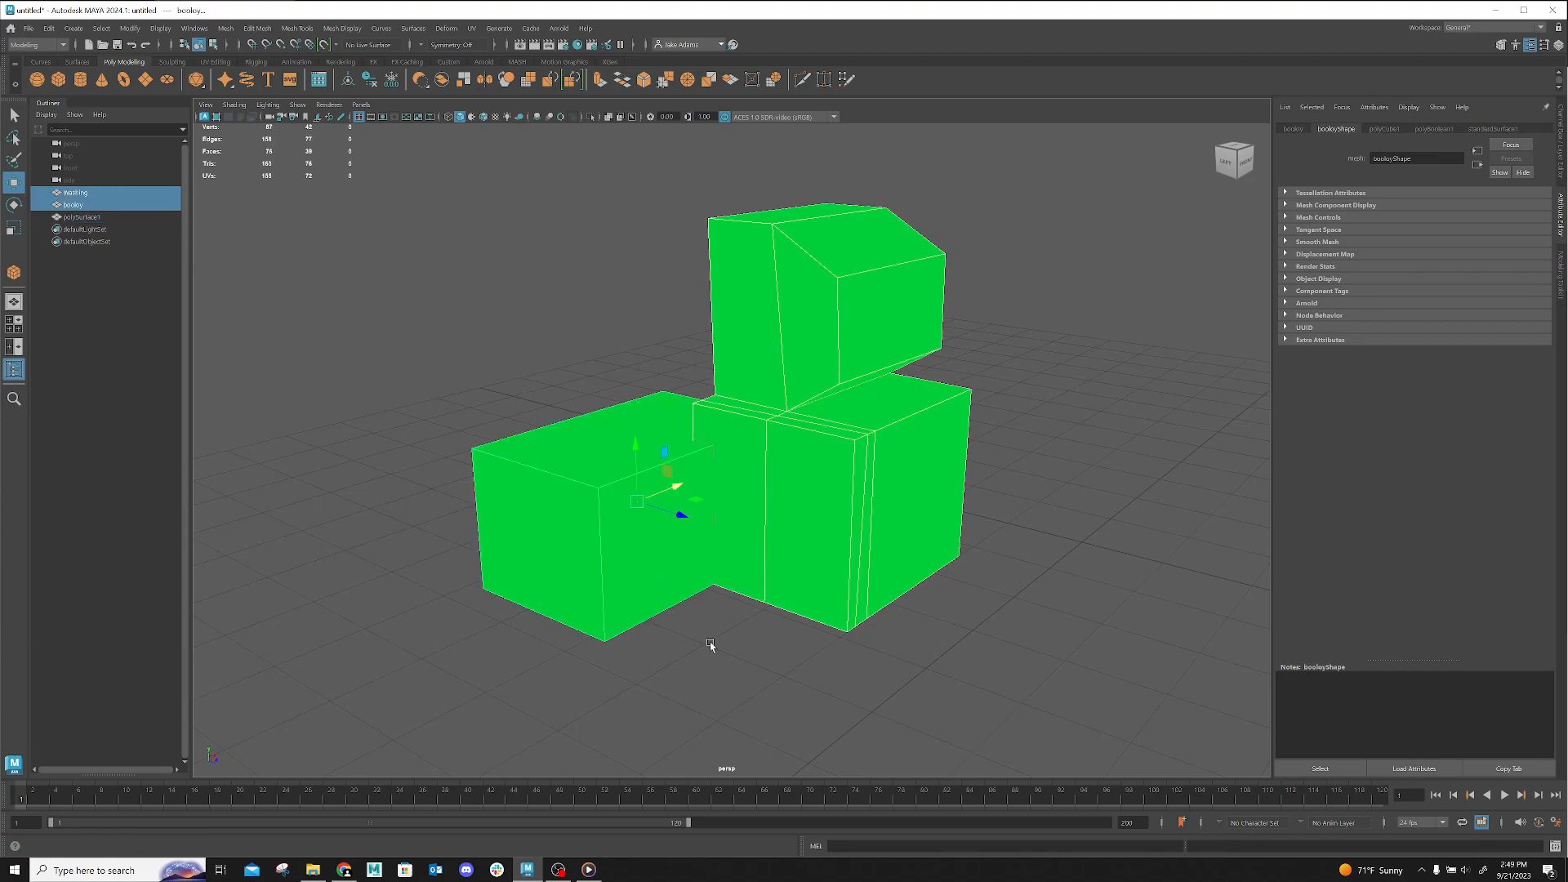
key("ctrl+z")
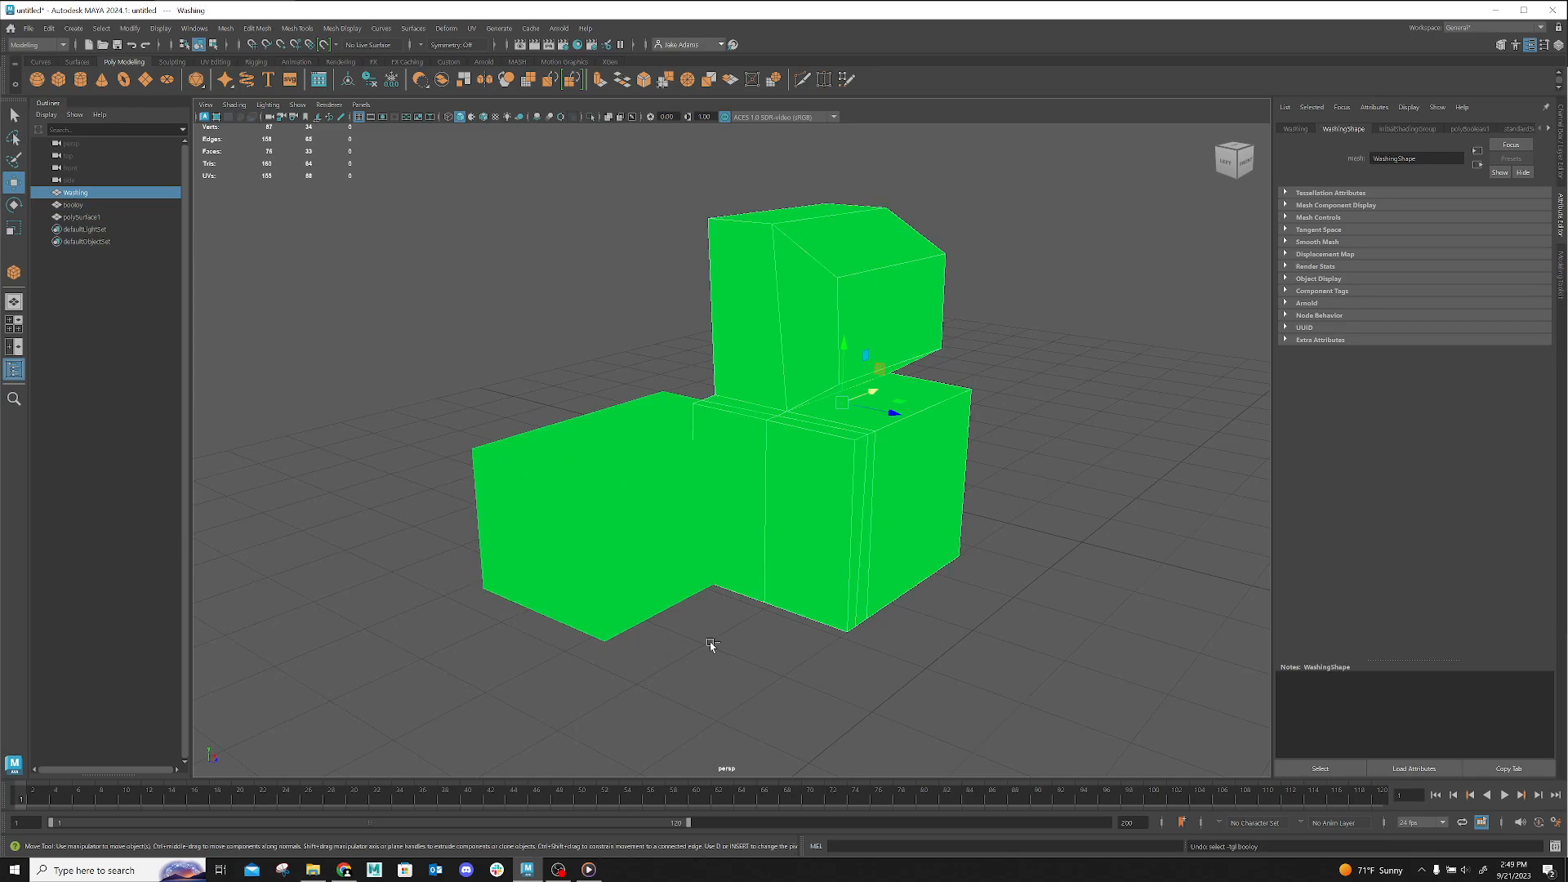
key("ctrl+z")
key("ctrl+z")
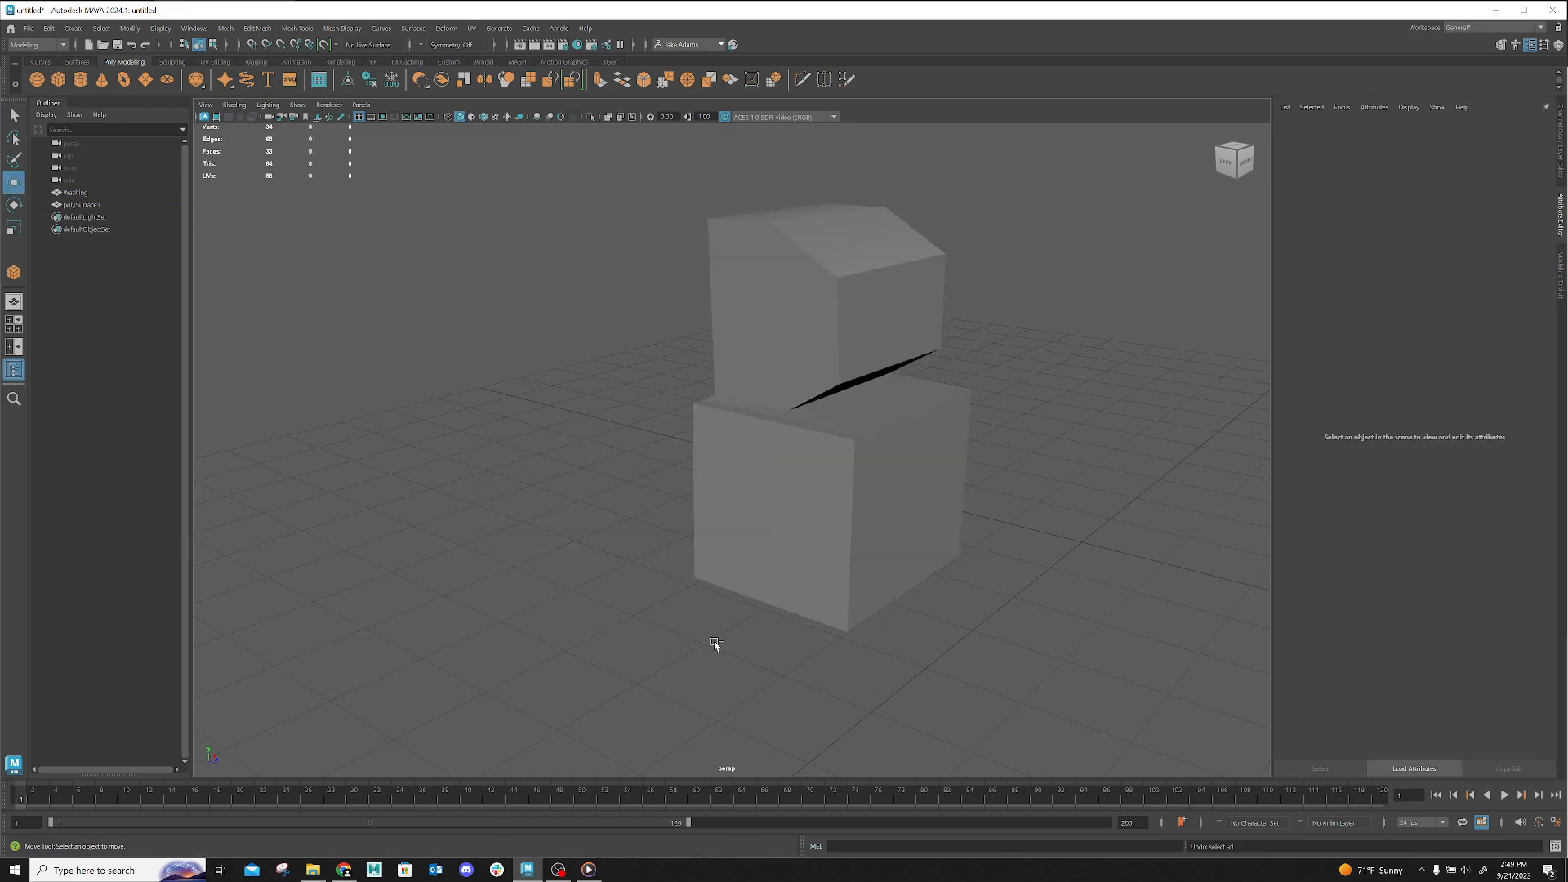
key("shift+z")
key("ctrl+z")
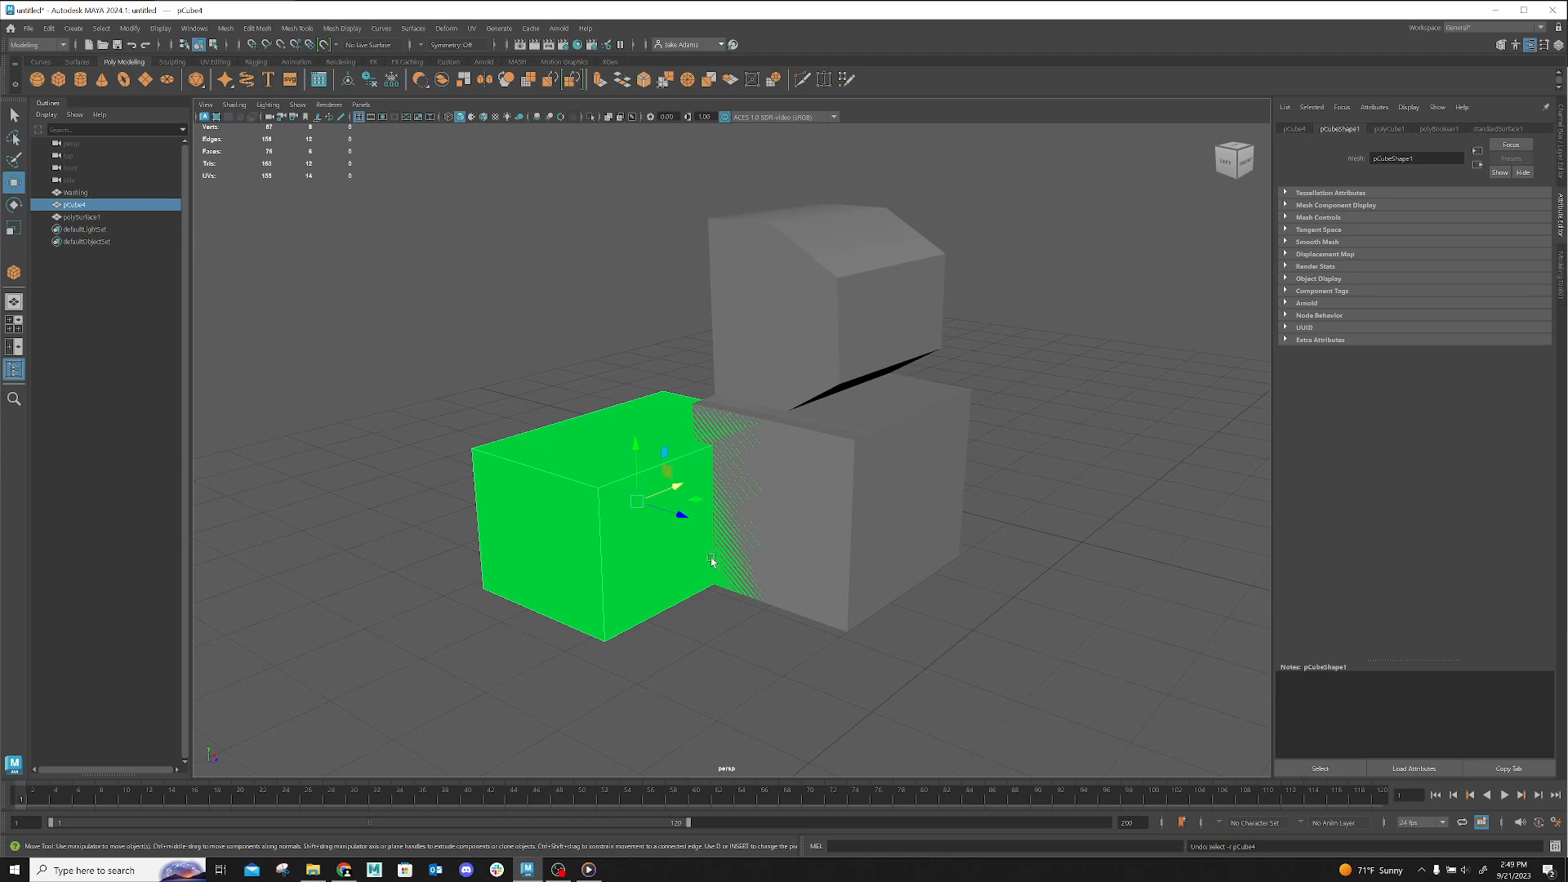
Assign a new Lambert material to the separate cube
right_click(593, 506)
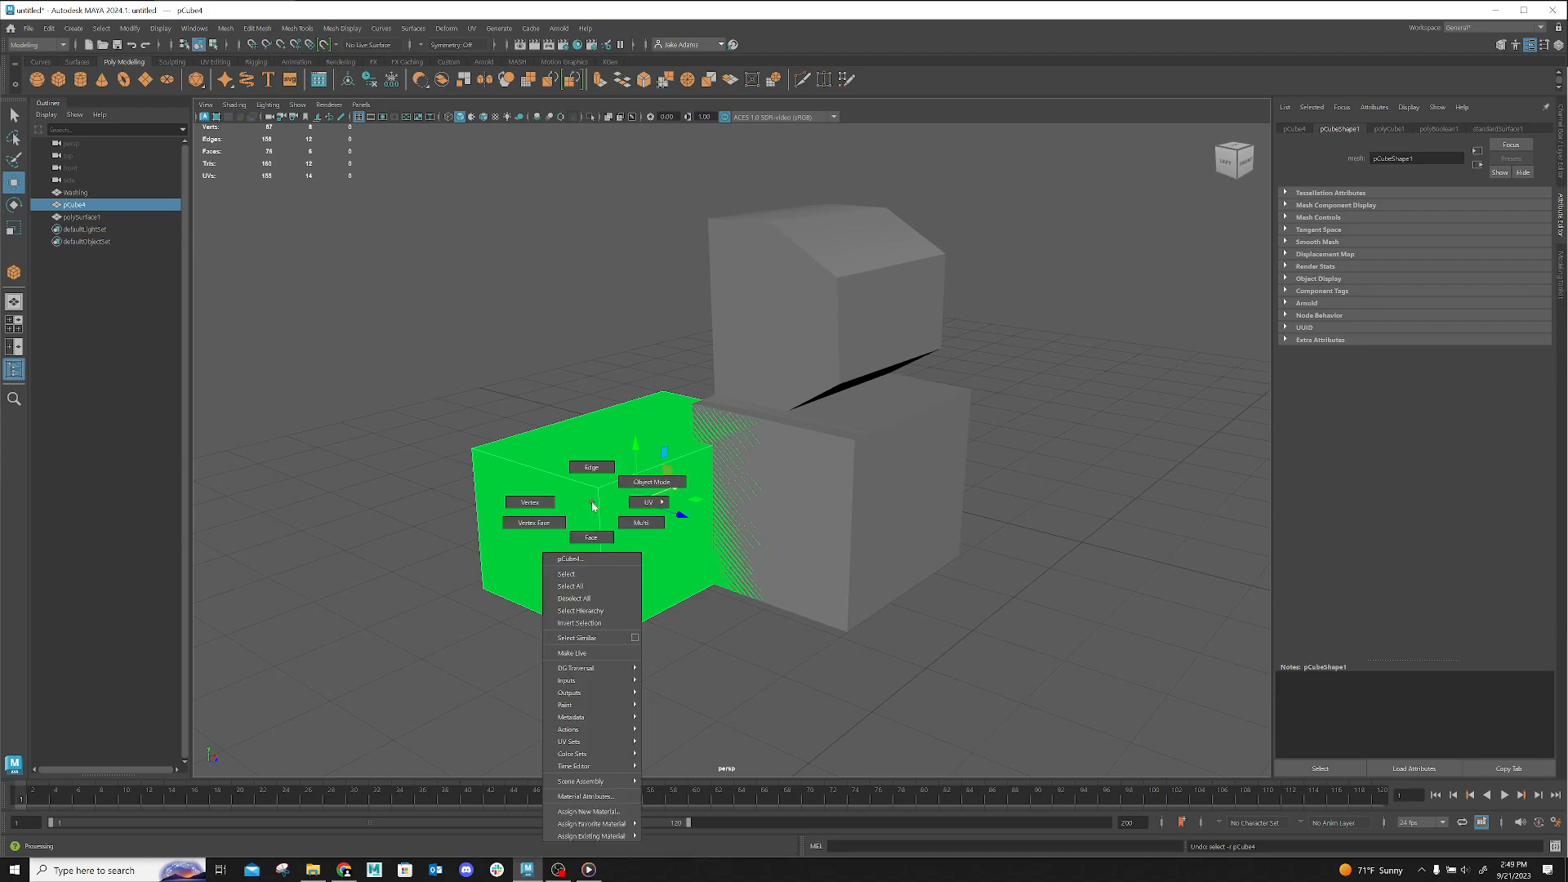
left_click(581, 812)
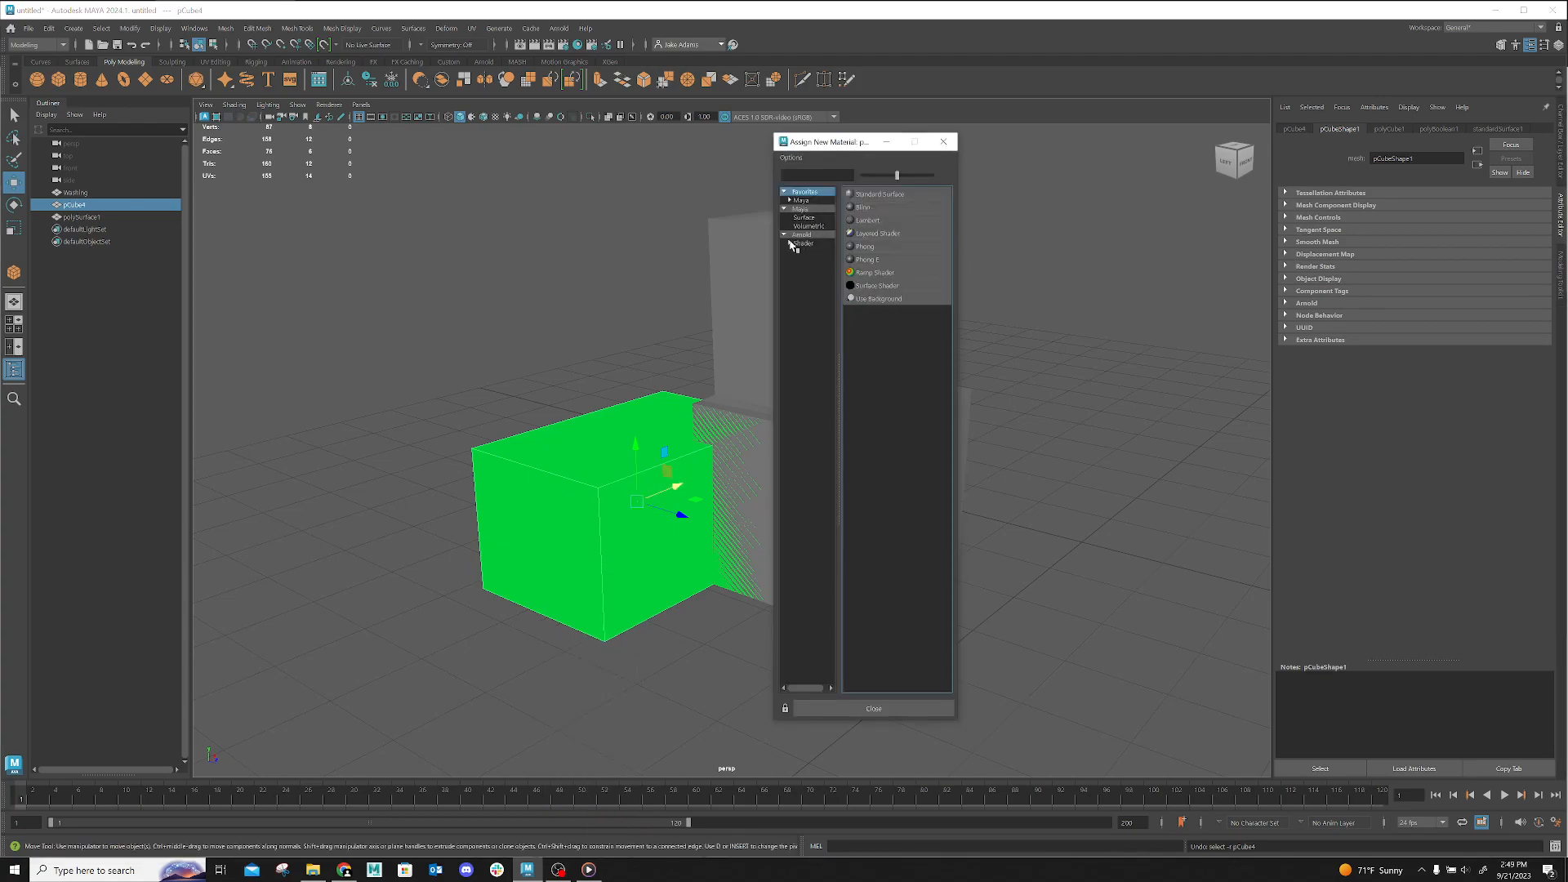
left_click(865, 221)
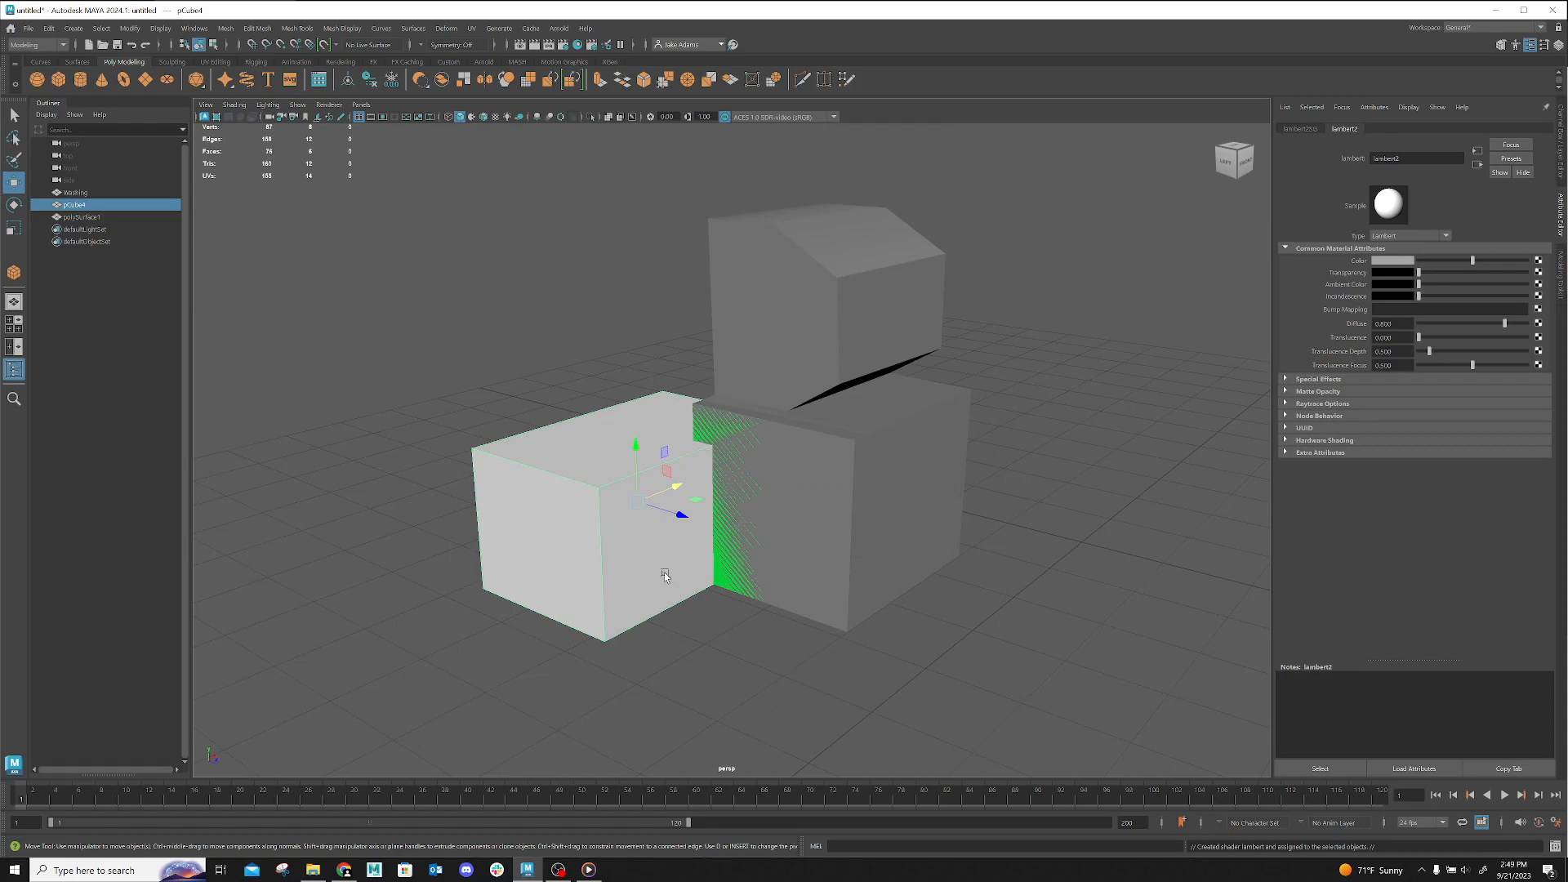
Assign a new Lambert material to the Washing mesh
left_click(768, 435)
right_click(762, 302)
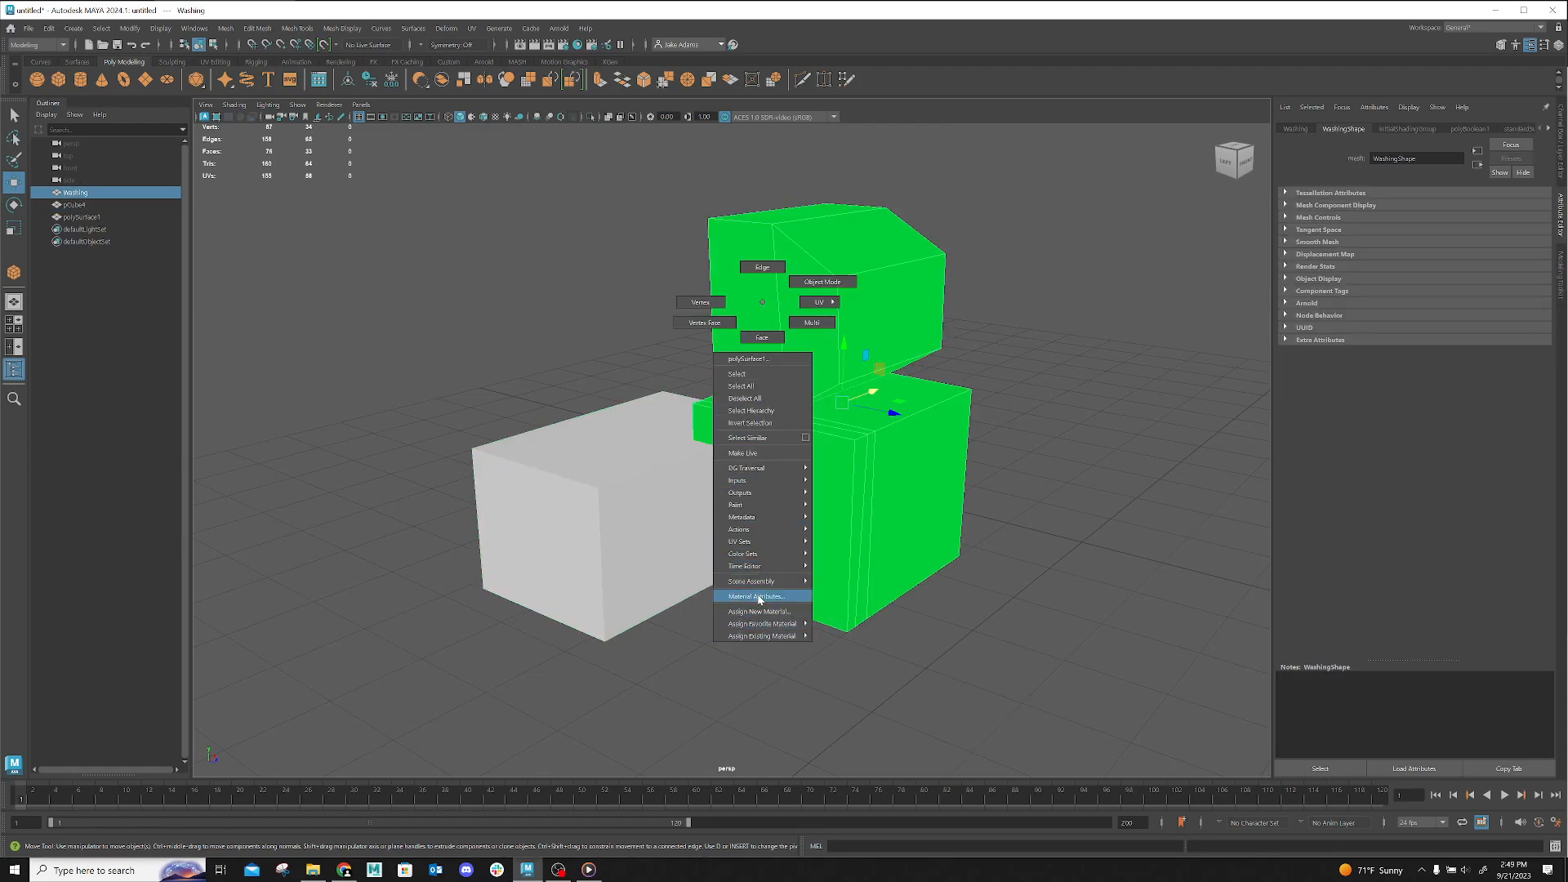
left_click(750, 614)
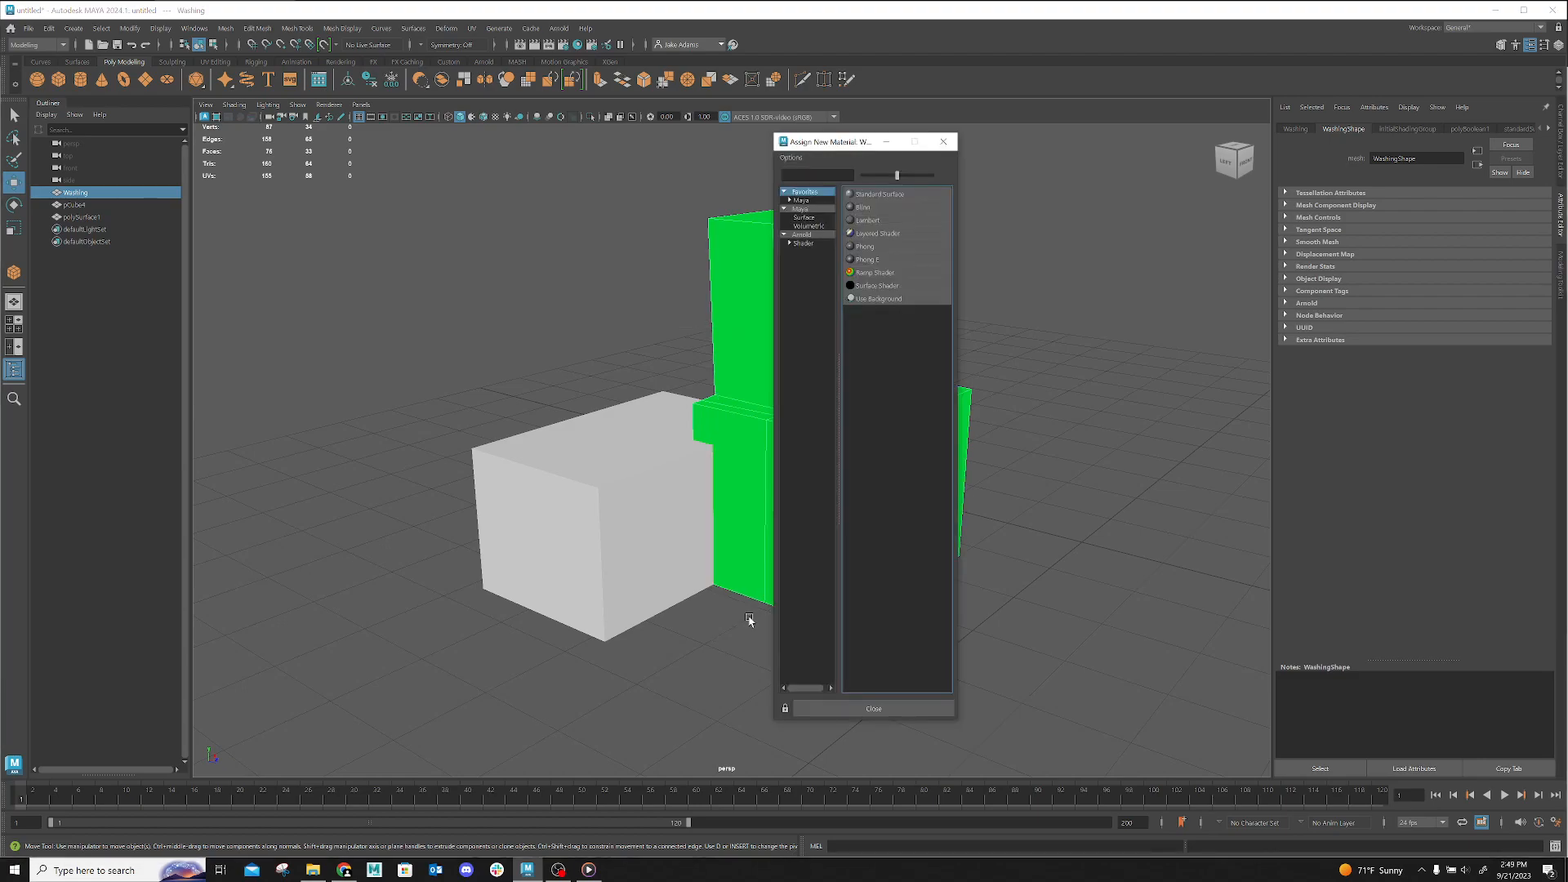
left_click(894, 219)
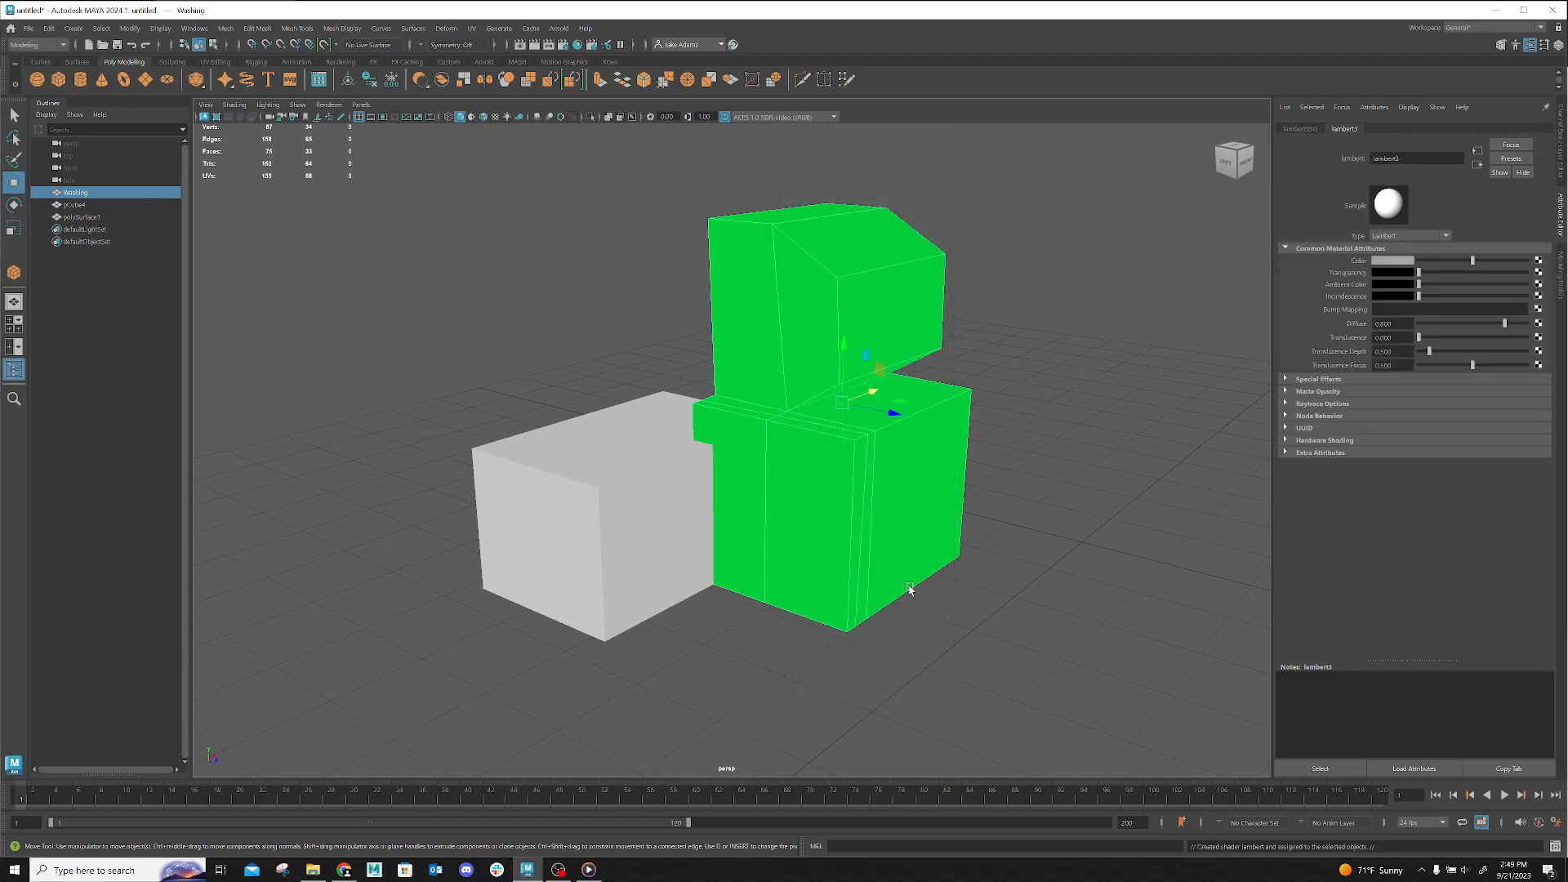
Delete the leftover polySurface1 object and open the Washing mesh's Lambert material attributes
left_click(95, 217)
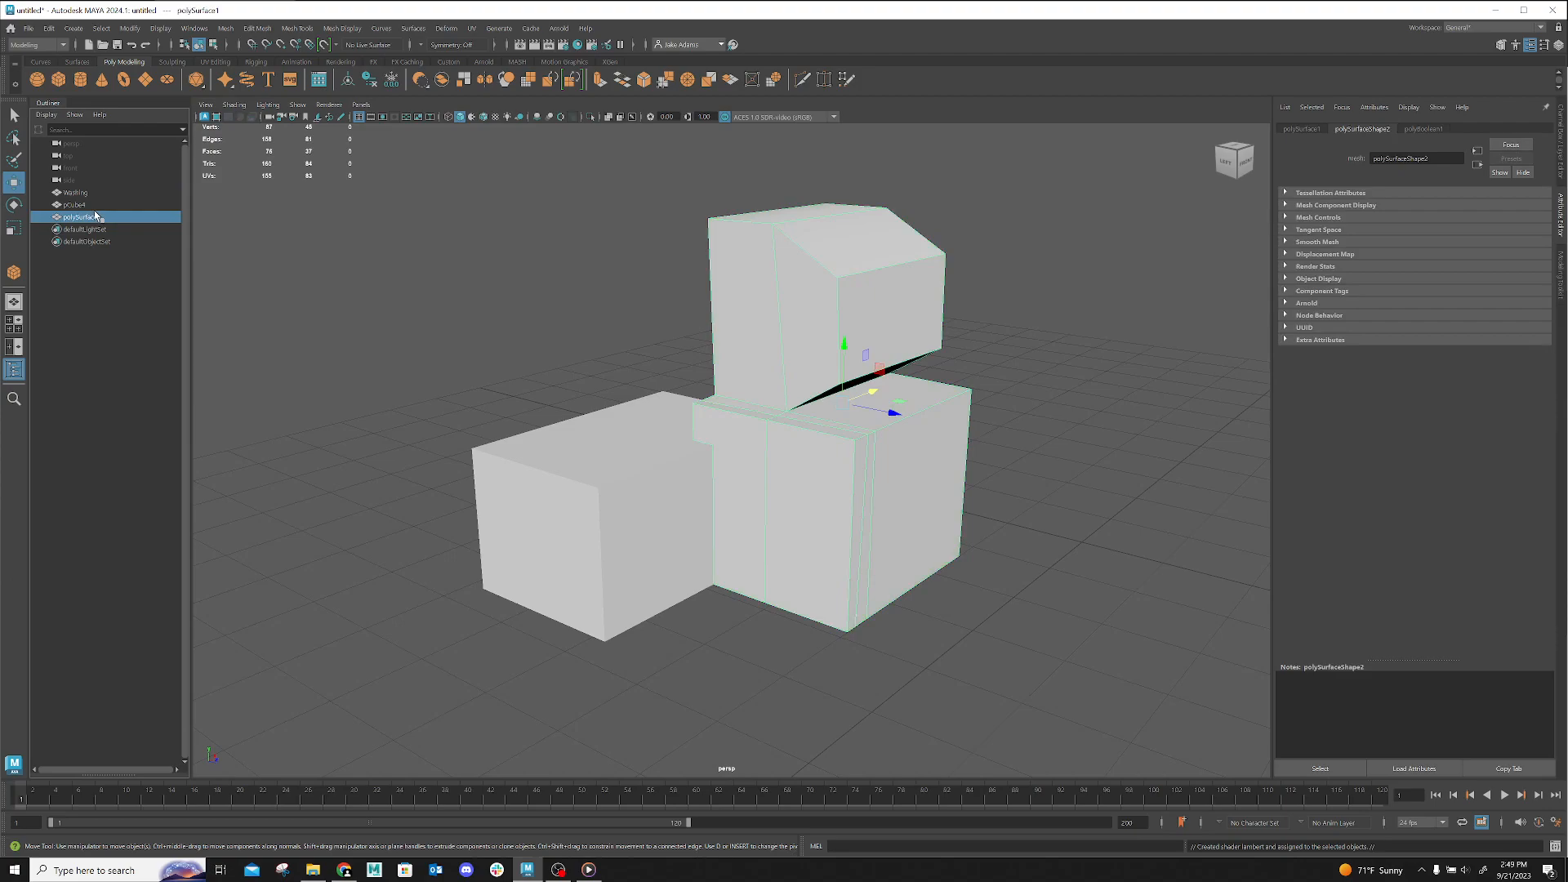
key("Delete")
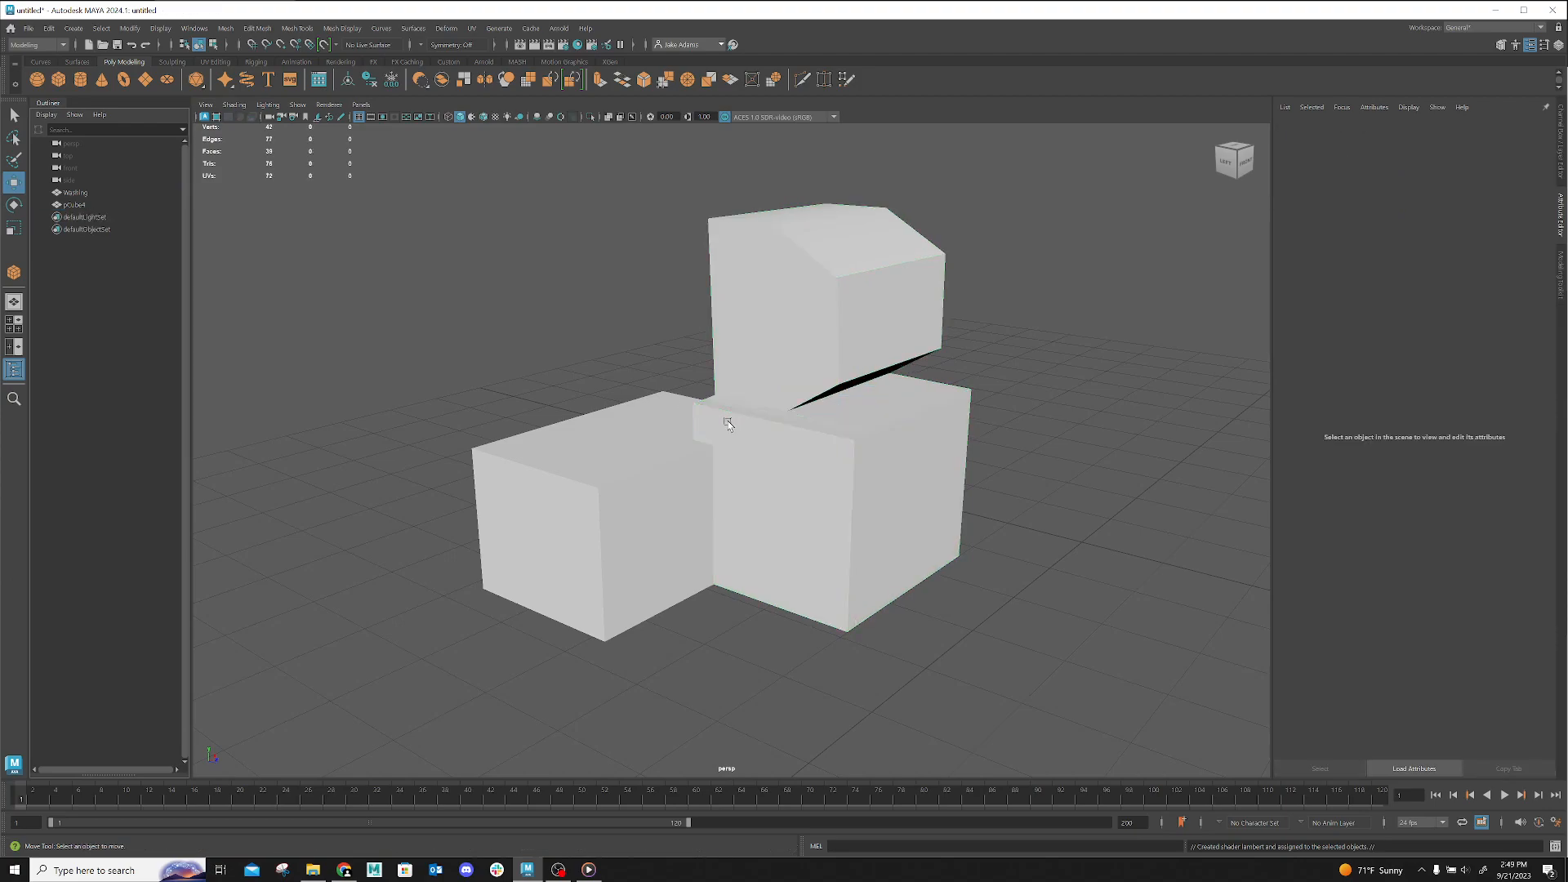
left_click(785, 510)
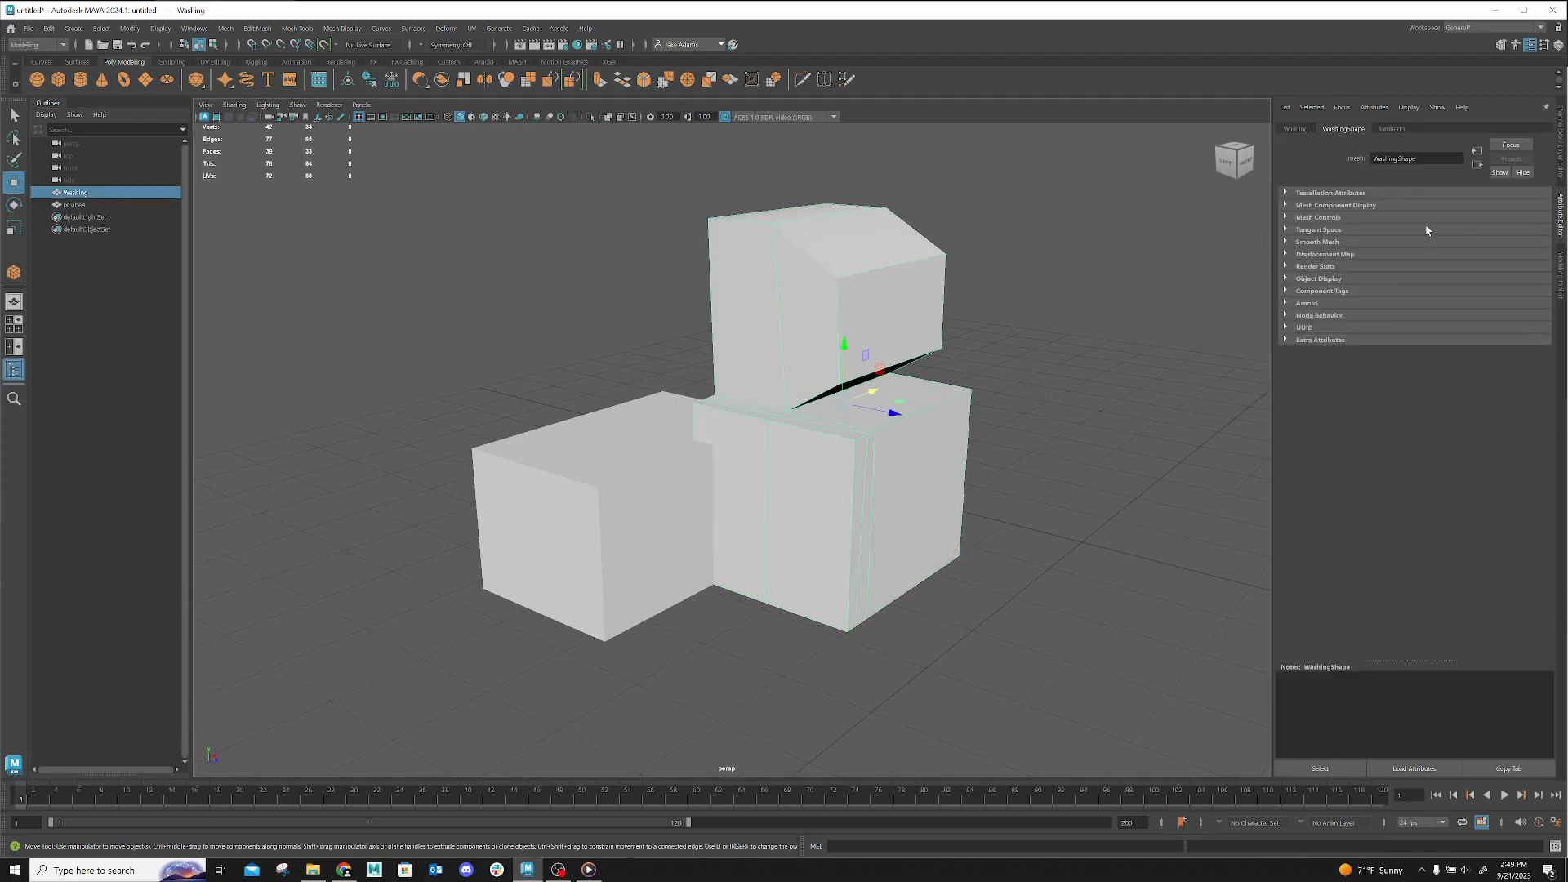
left_click(1402, 135)
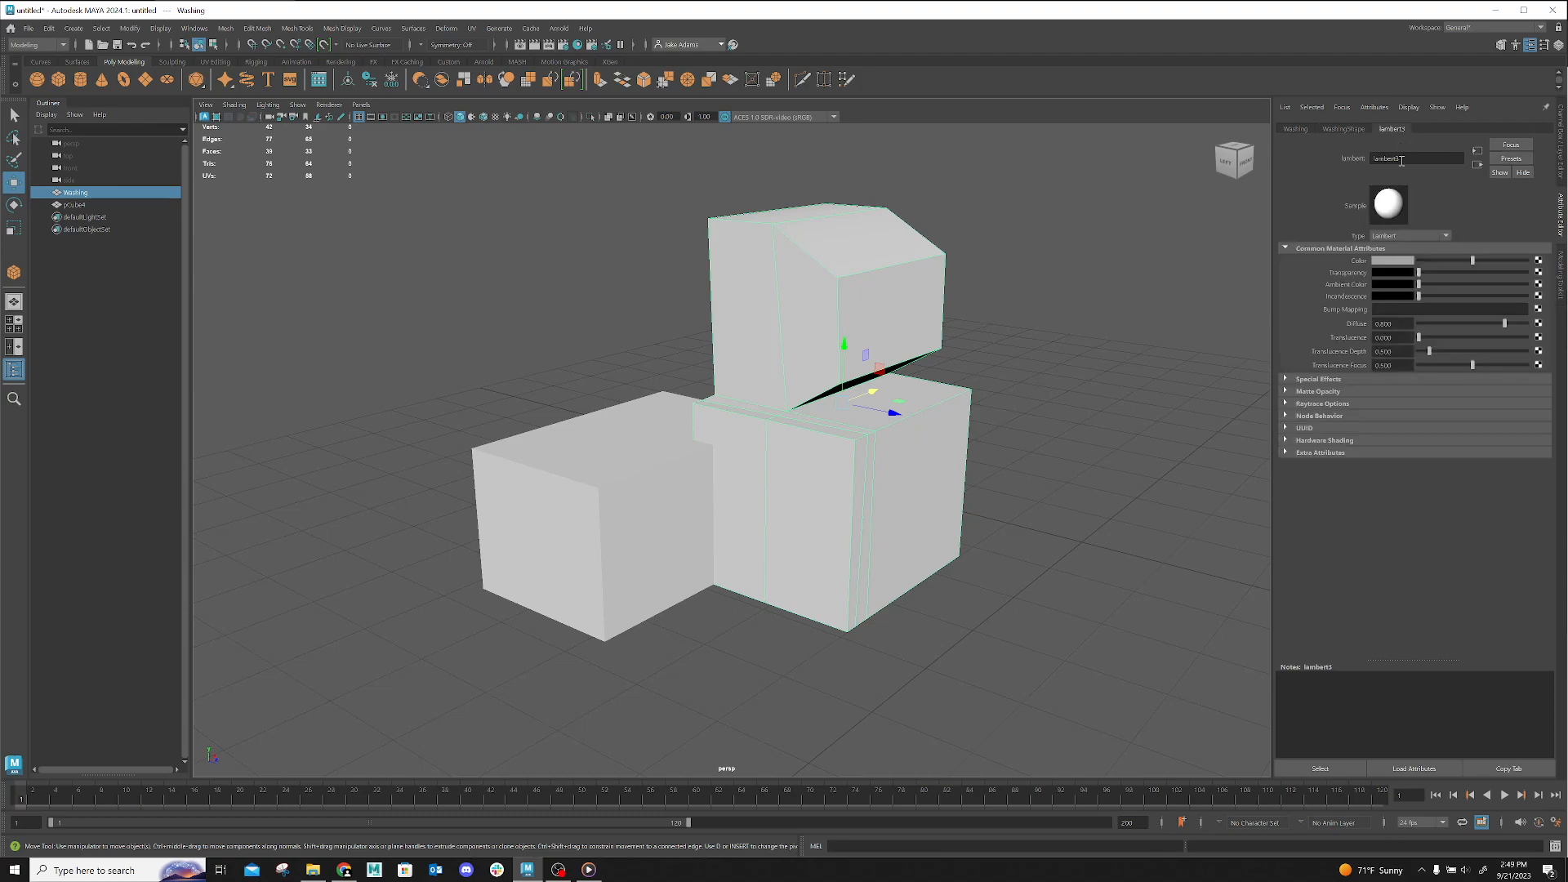
left_click(1394, 265)
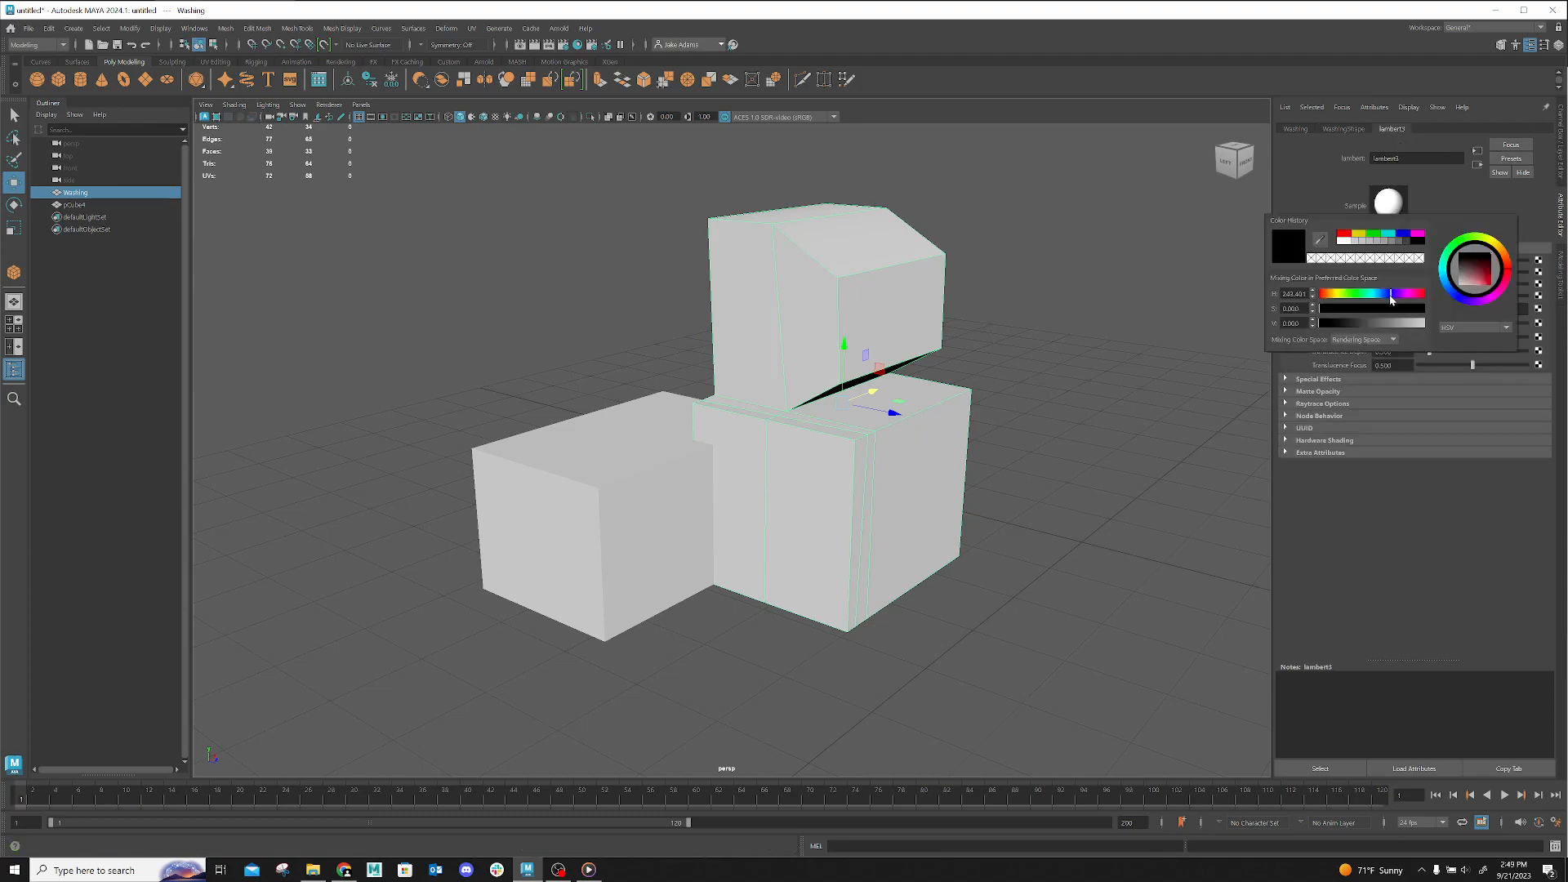
left_click(1361, 324)
left_click_drag(1365, 310, 1475, 314)
mouse_move(1367, 325)
left_mouse_down()
mouse_move(1405, 326)
mouse_move(1344, 322)
left_mouse_up()
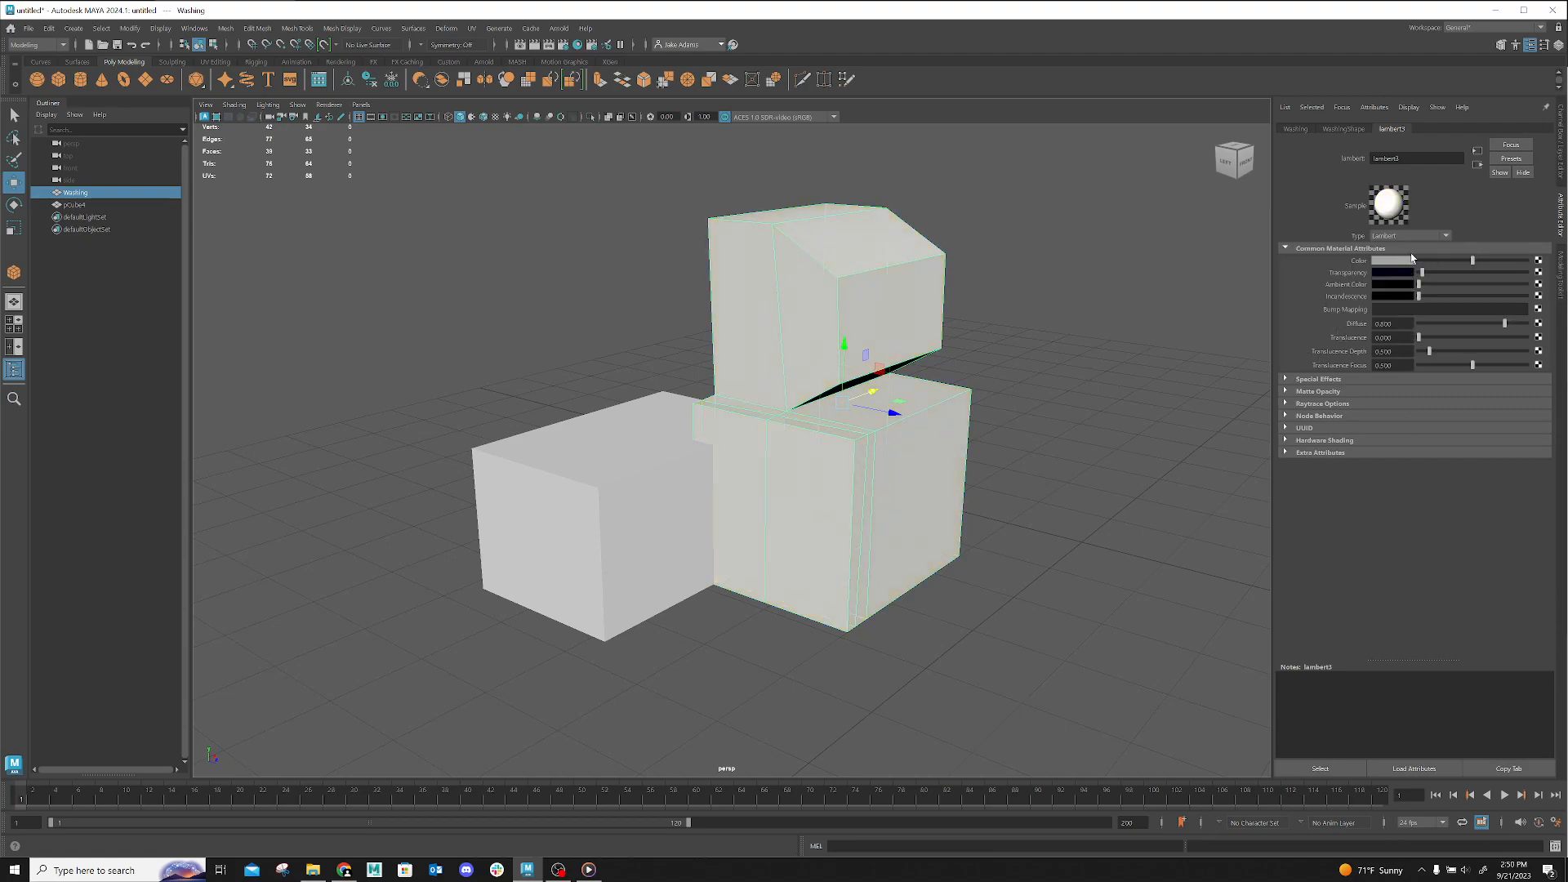
left_click_drag(1422, 272, 1361, 269)
Set the color of the Washing mesh's Lambert material to a muted dark blue and deselect the mesh
left_click(1390, 262)
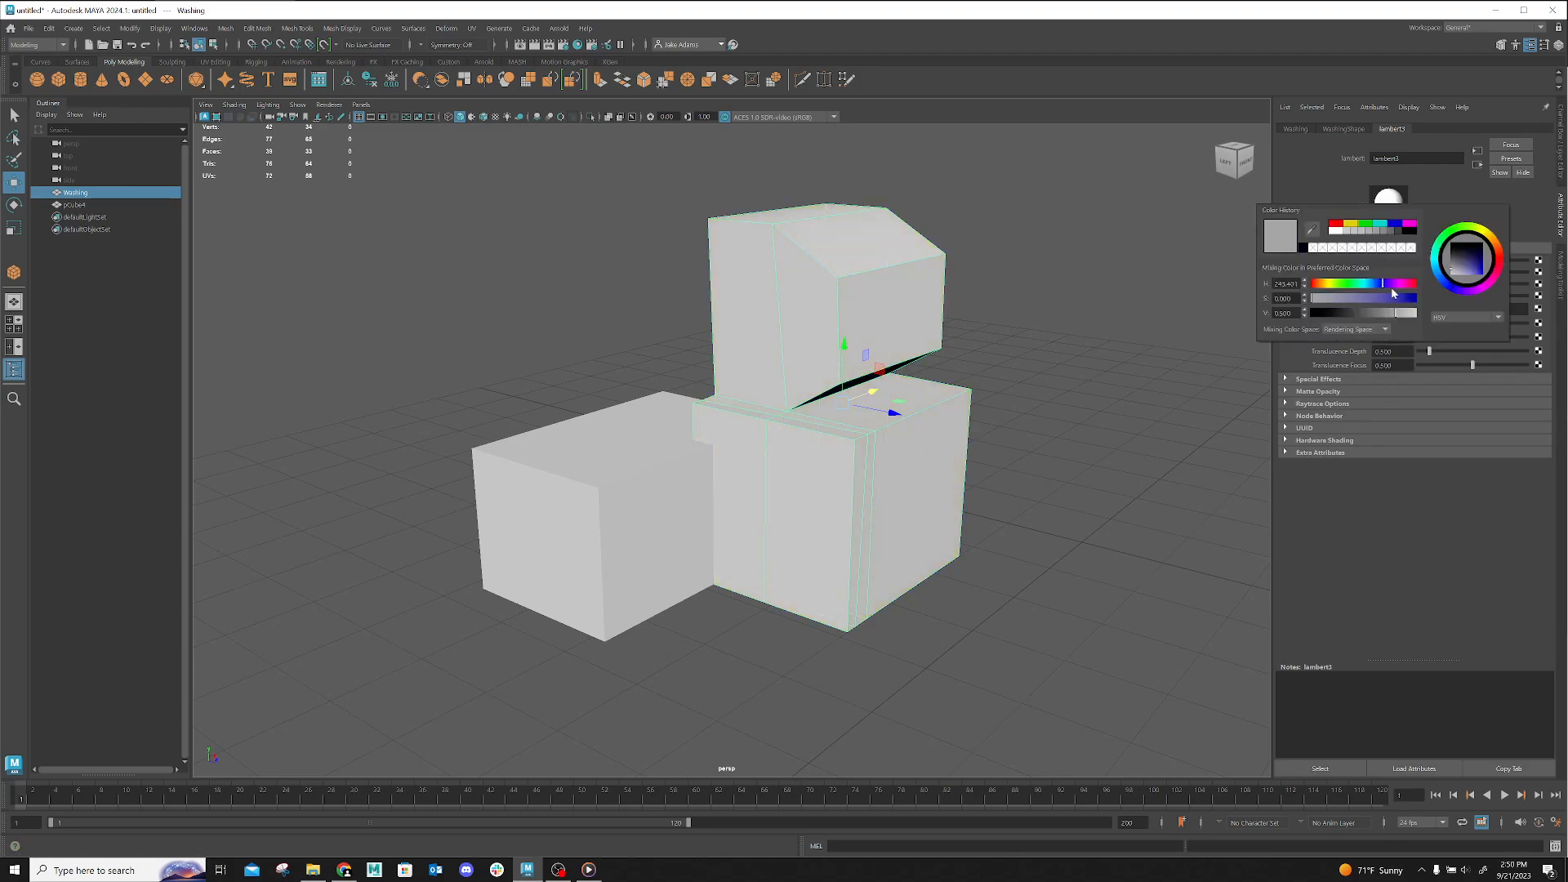
left_click(1304, 249)
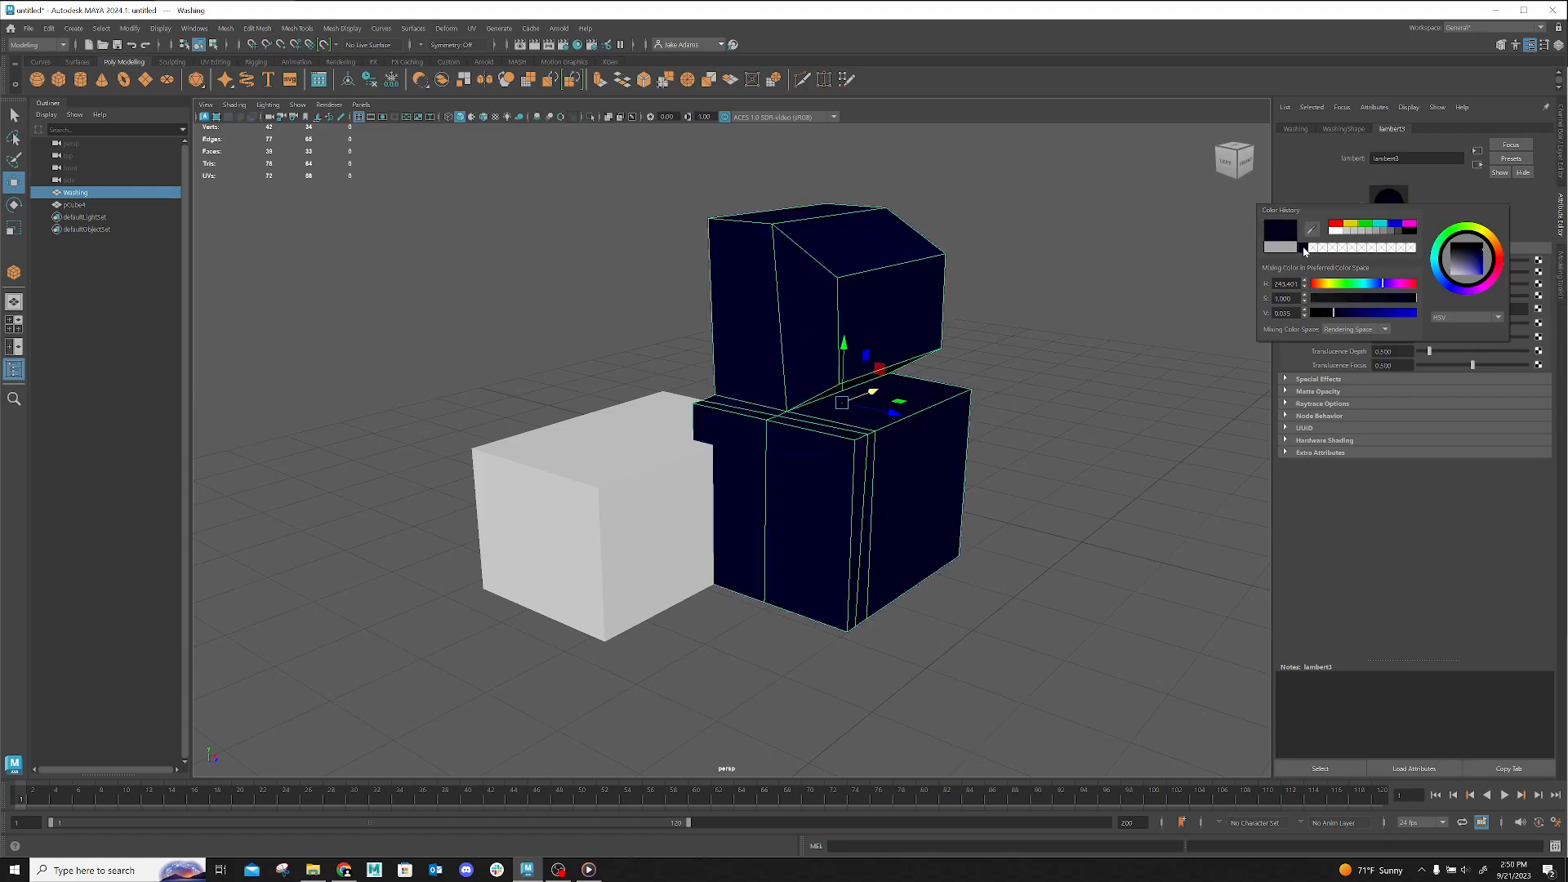
left_click_drag(1333, 310, 1357, 314)
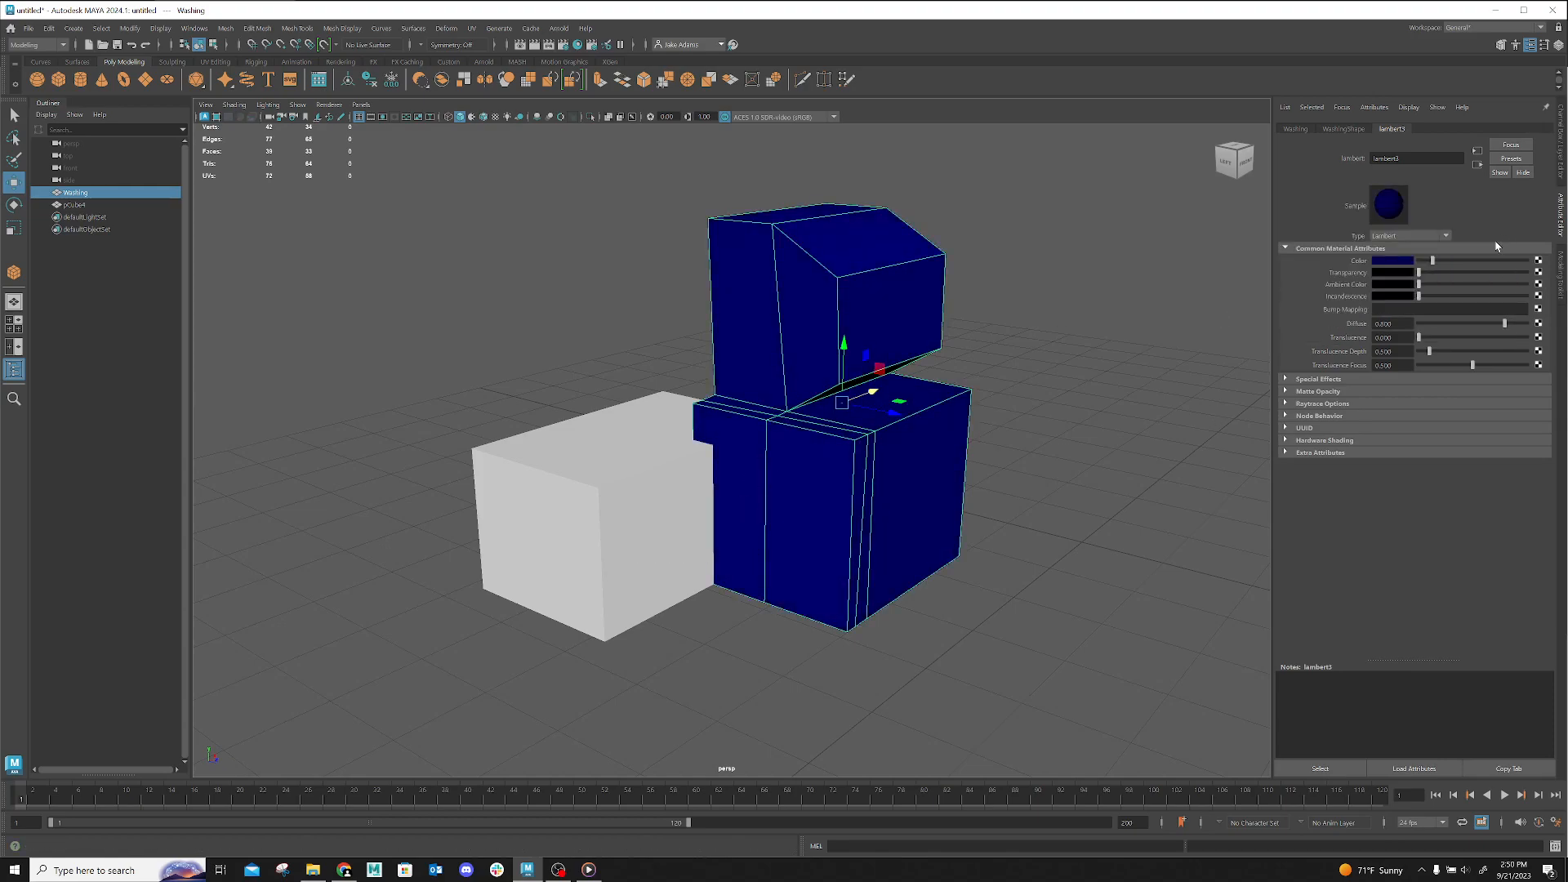
left_click(1407, 262)
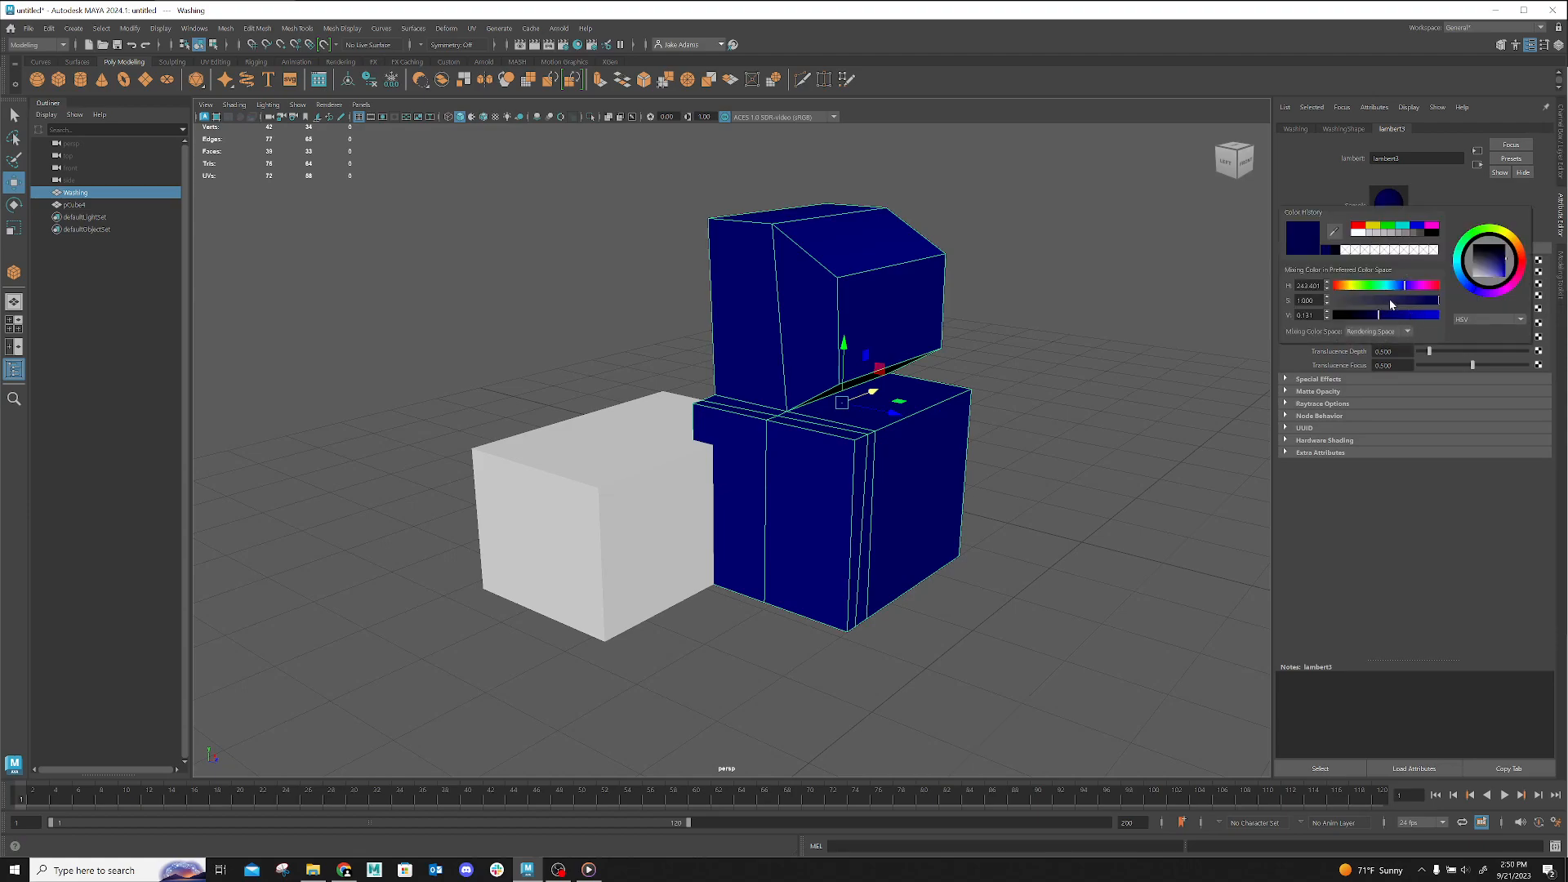
left_click(1391, 312)
left_click(1015, 526)
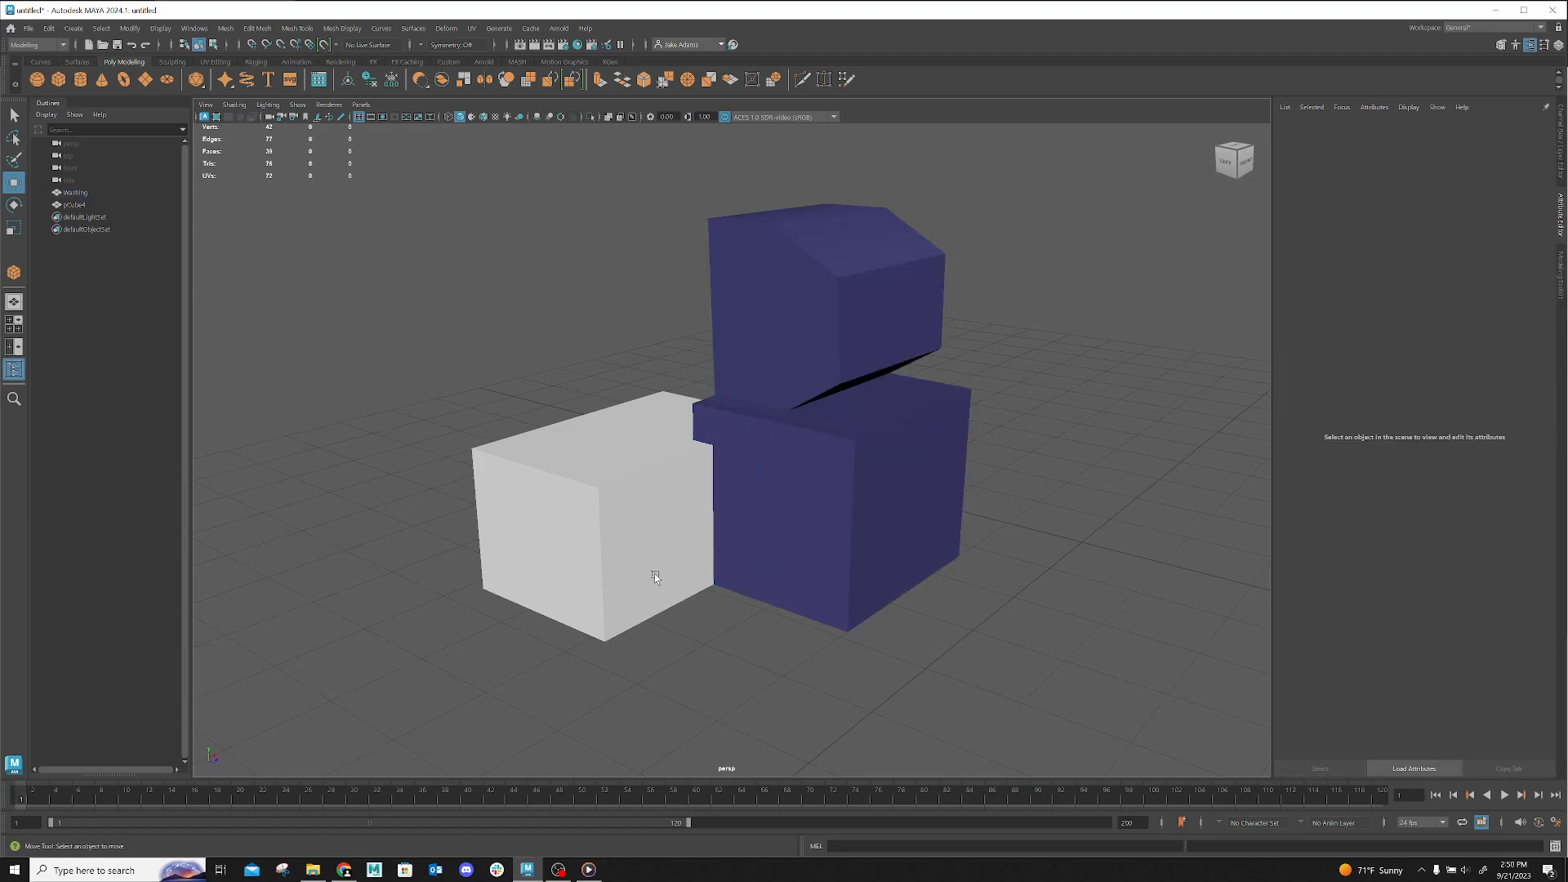
Assign the existing lambert3 material to the separate cube
left_click(594, 546)
right_click_drag(623, 516, 622, 823)
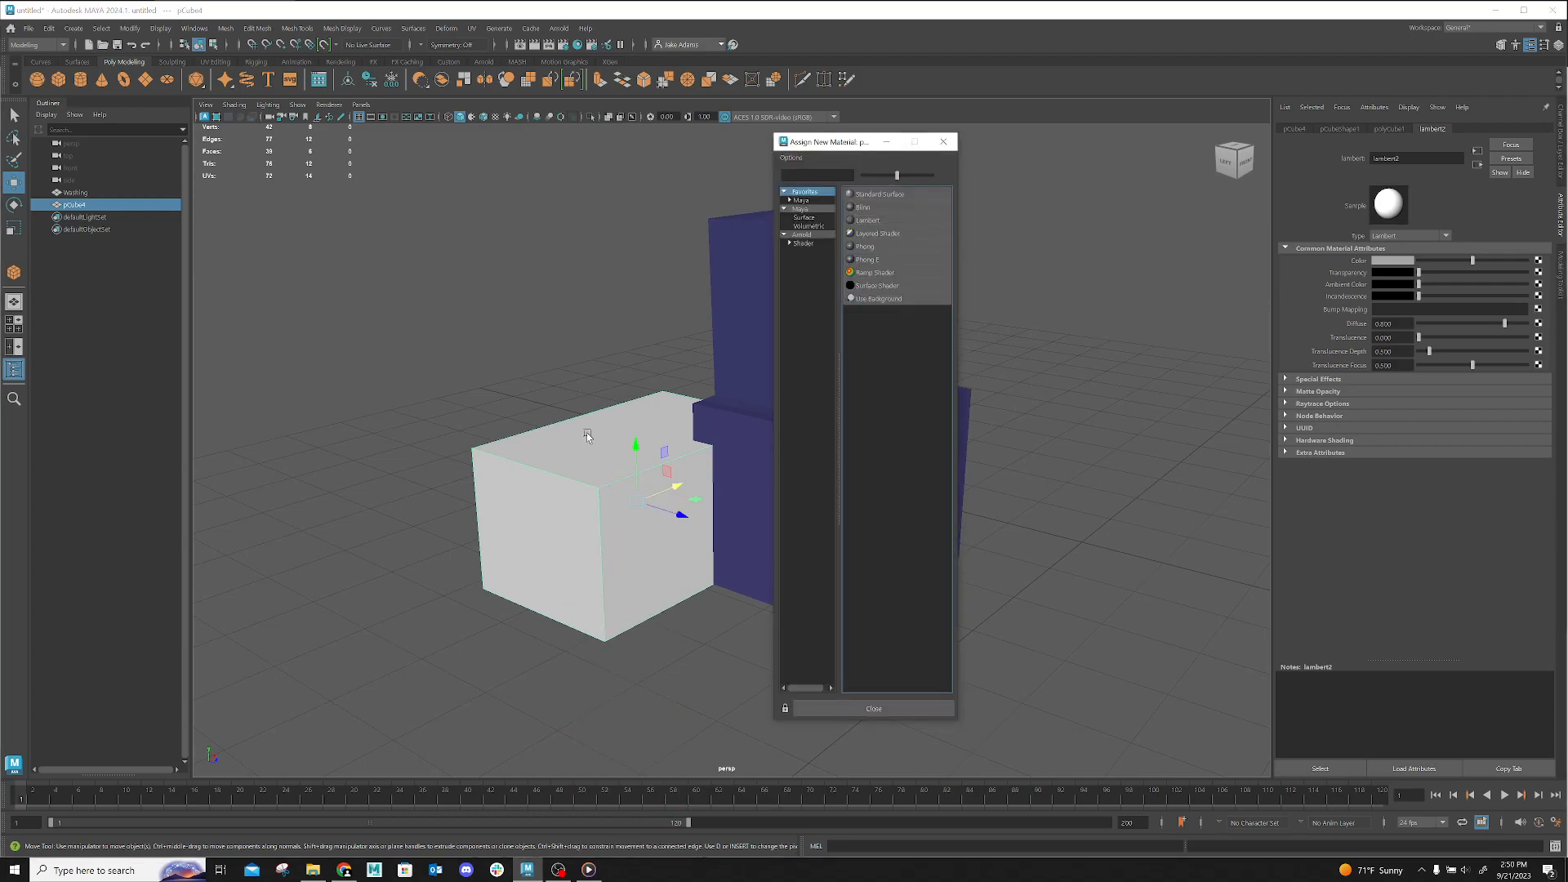
left_click(933, 717)
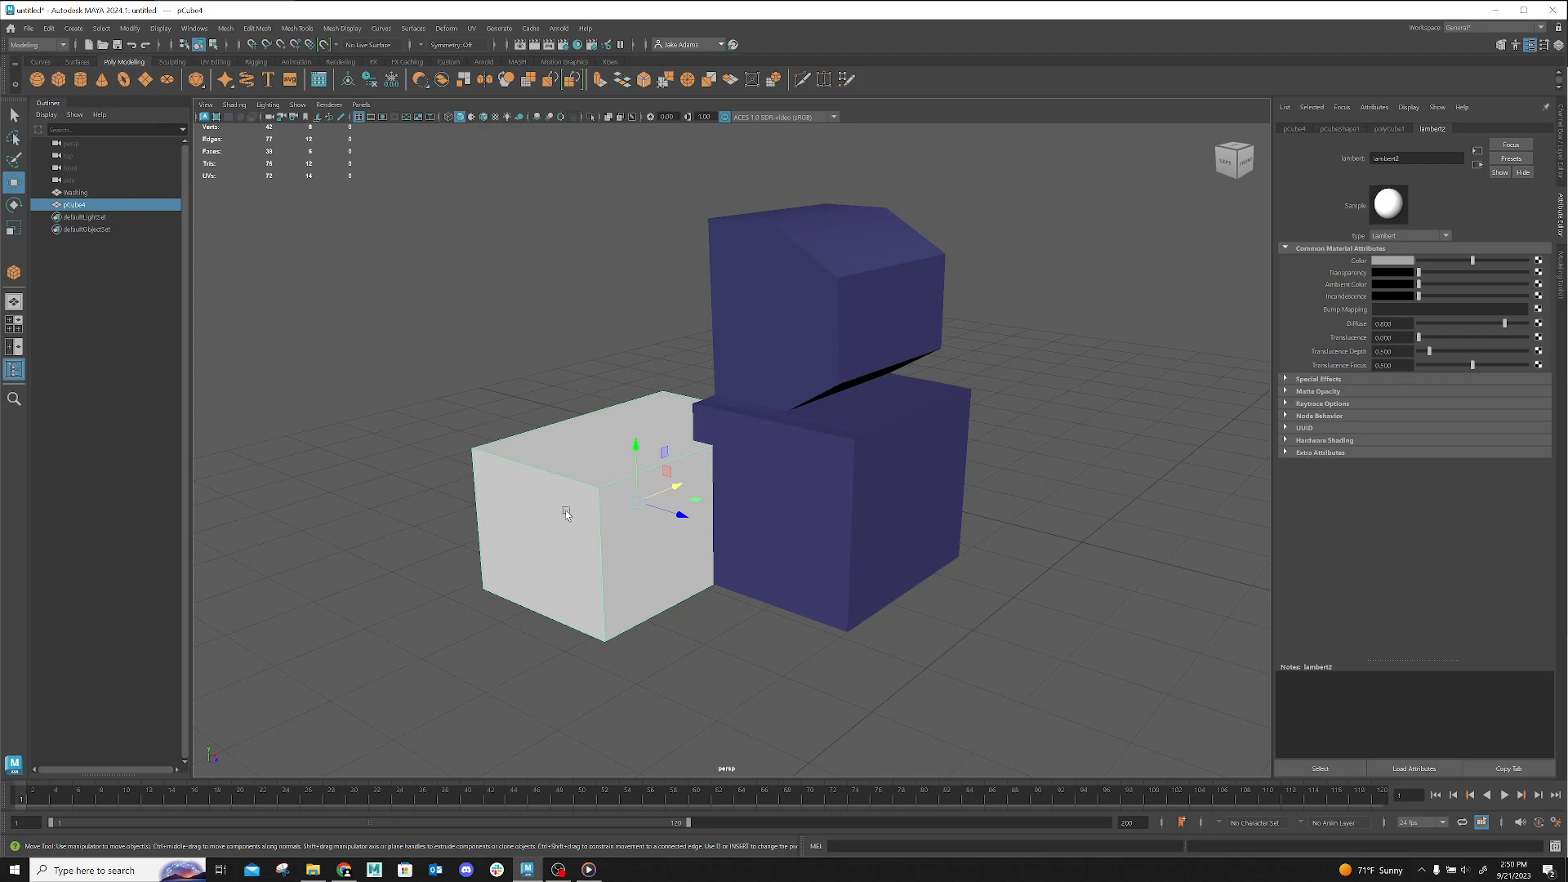
right_click_drag(567, 513, 680, 824)
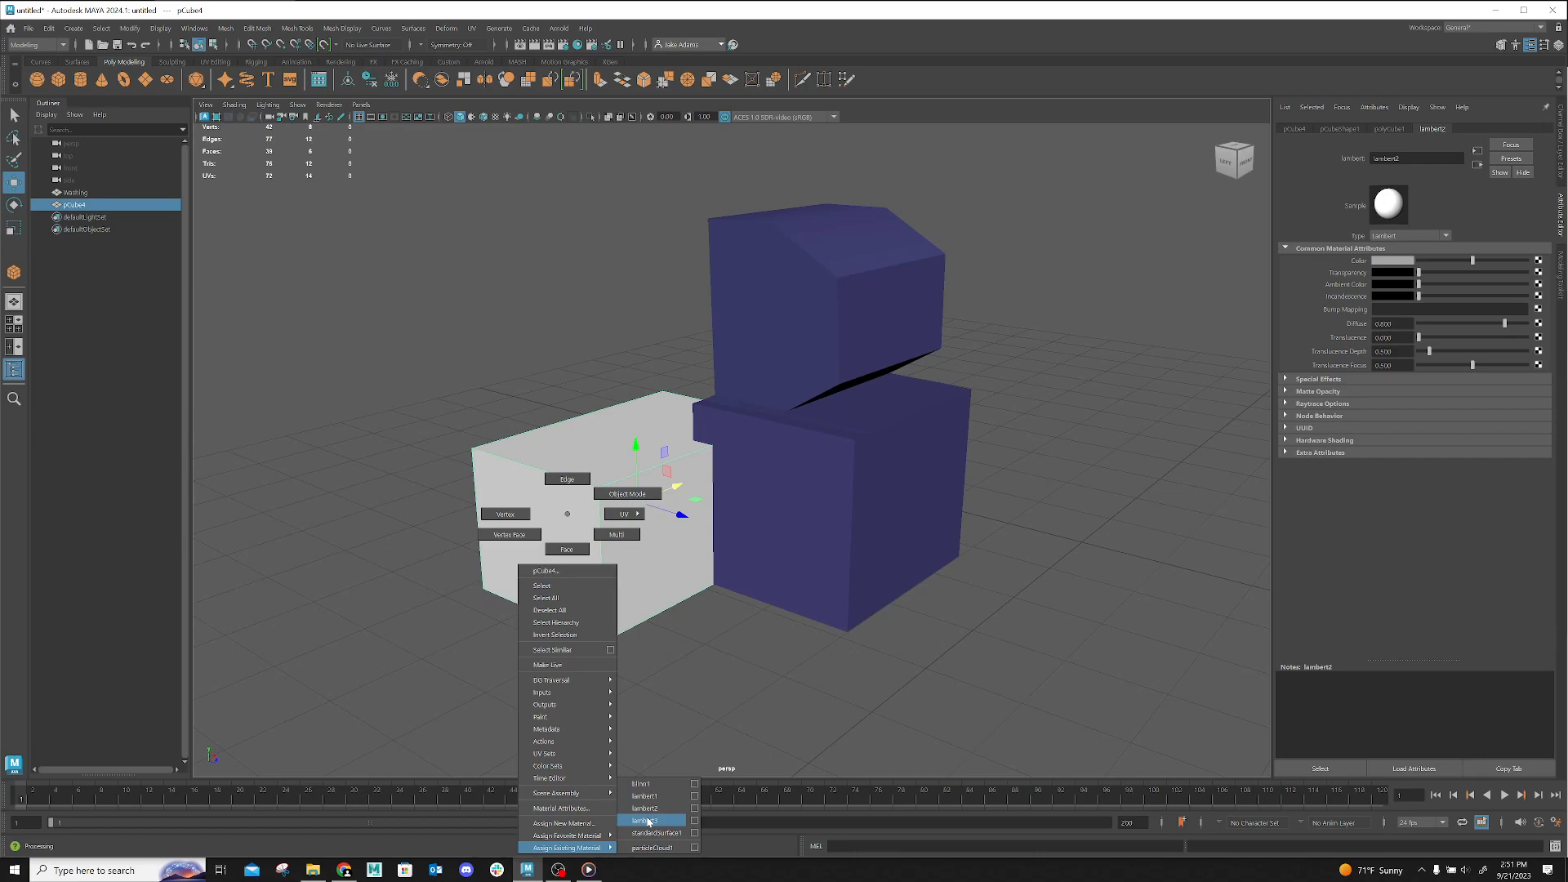
left_click(646, 821)
Try subtracting the separate cube from the Washing mesh with a Boolean Difference (A - B), and undo it
left_click(787, 517)
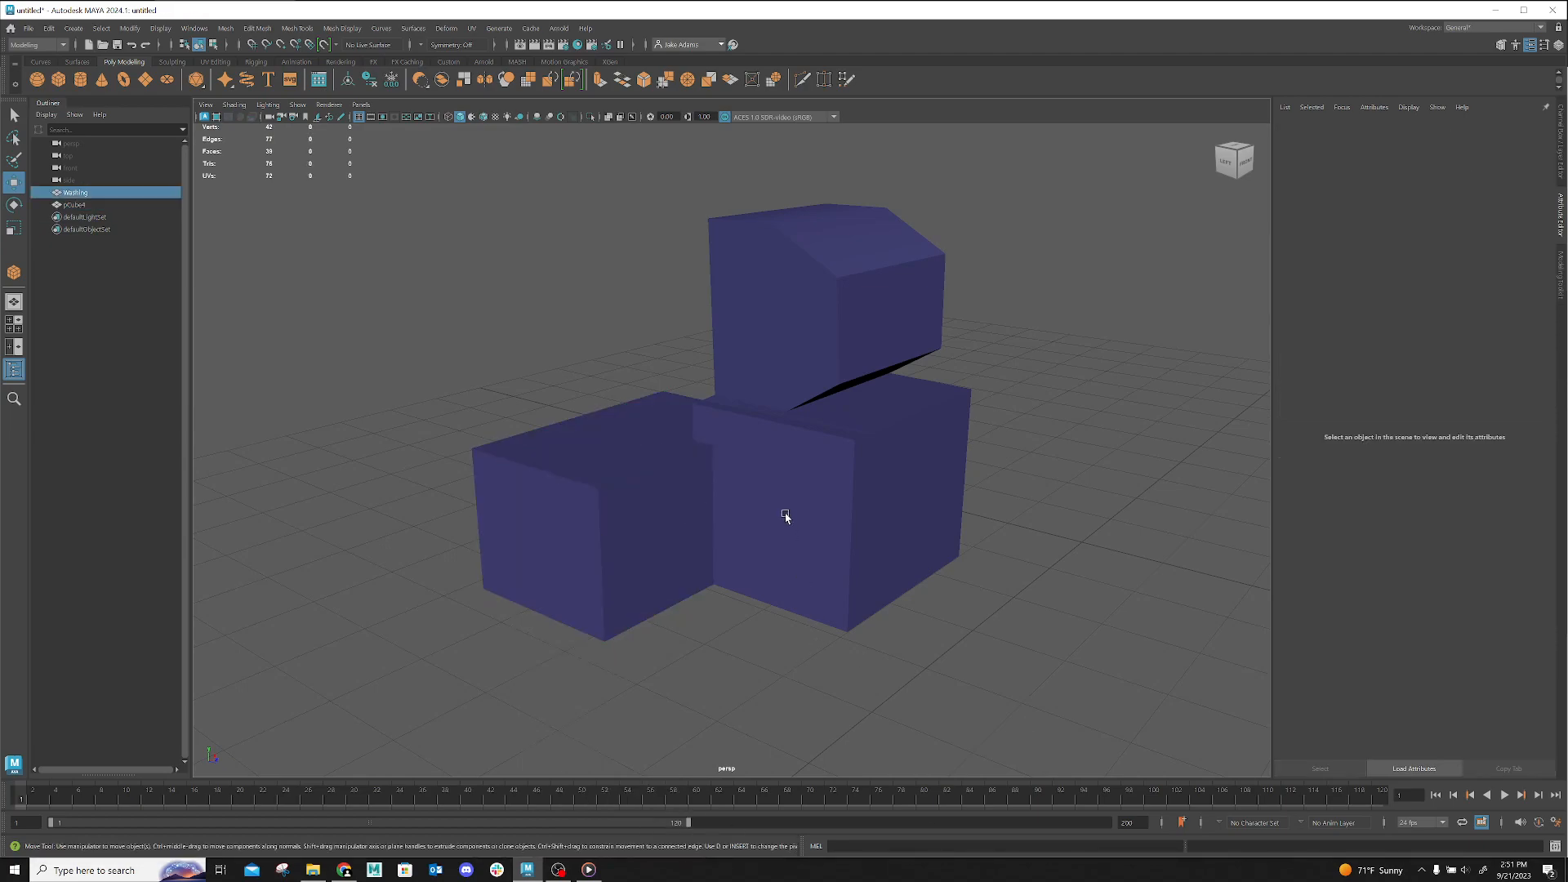
left_click(644, 521, "shift")
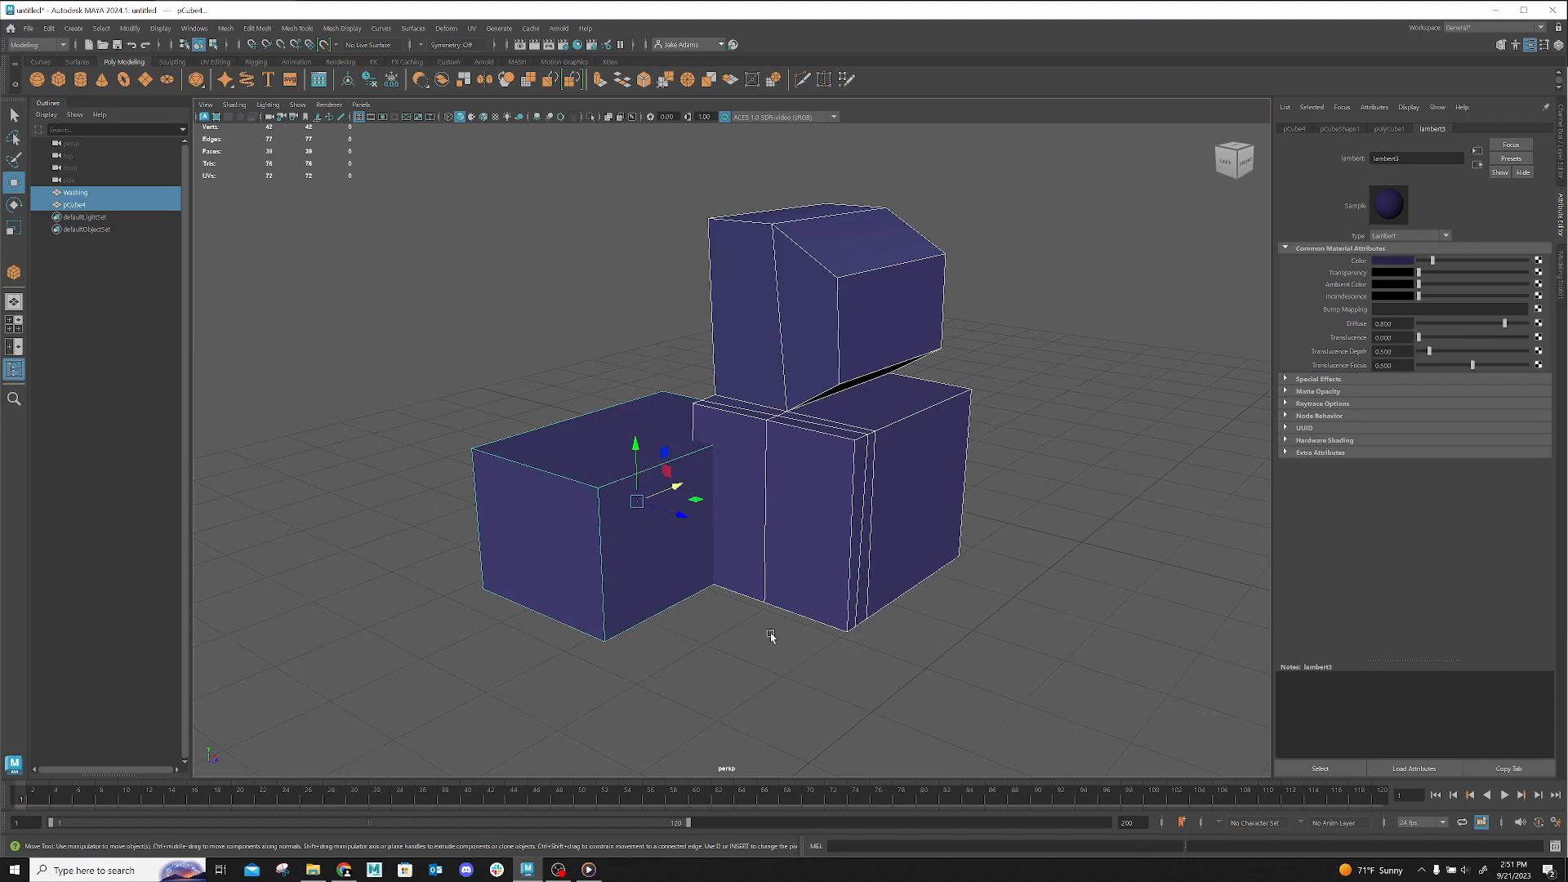
left_click_drag(745, 609, 829, 623, "alt")
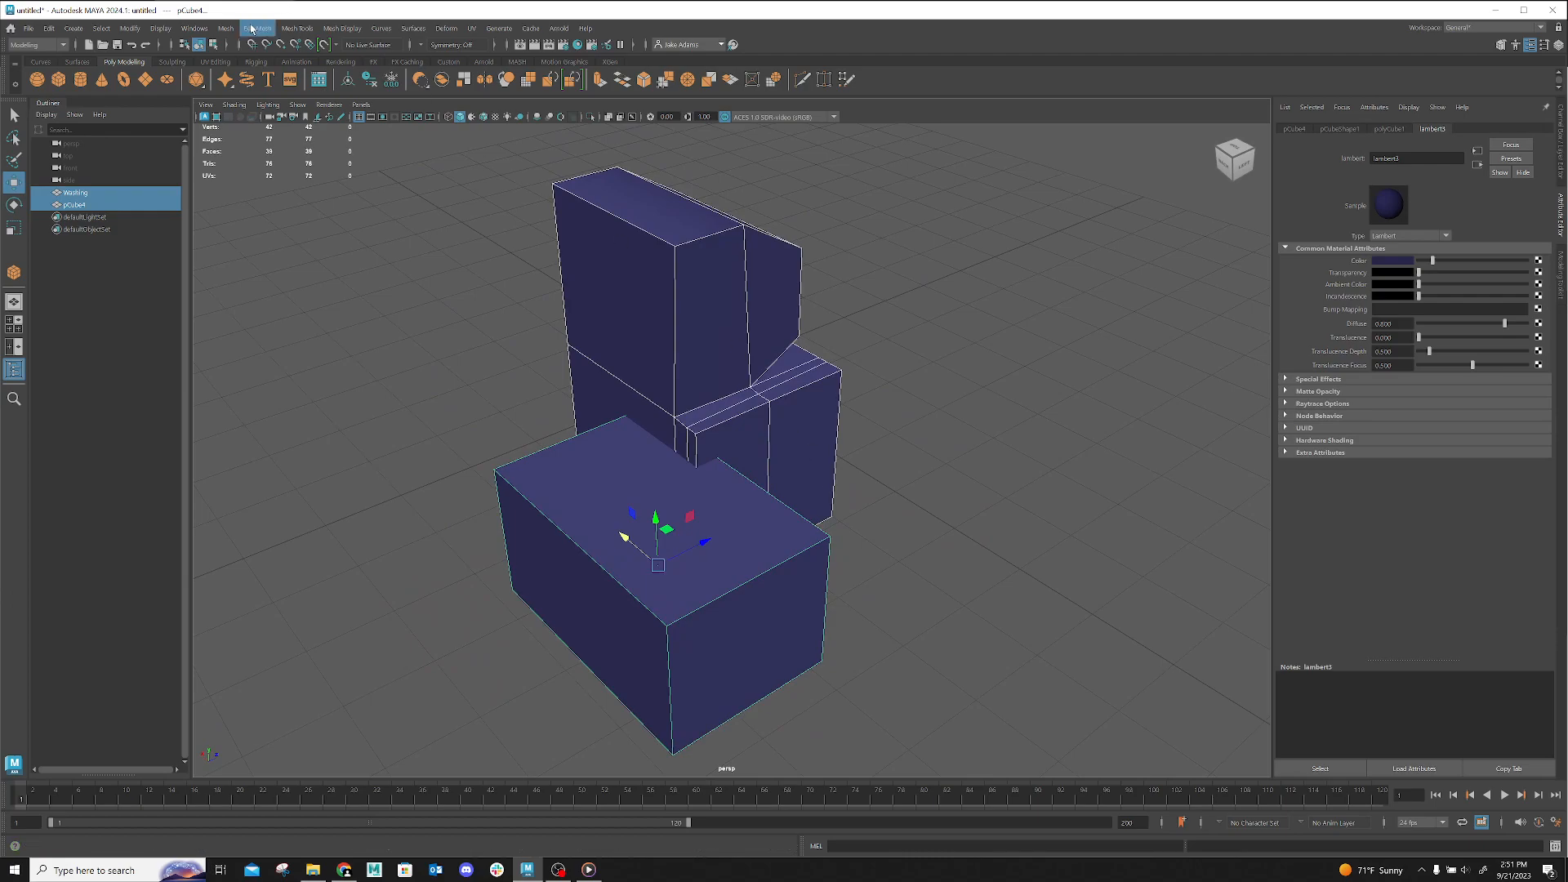
left_click(225, 29)
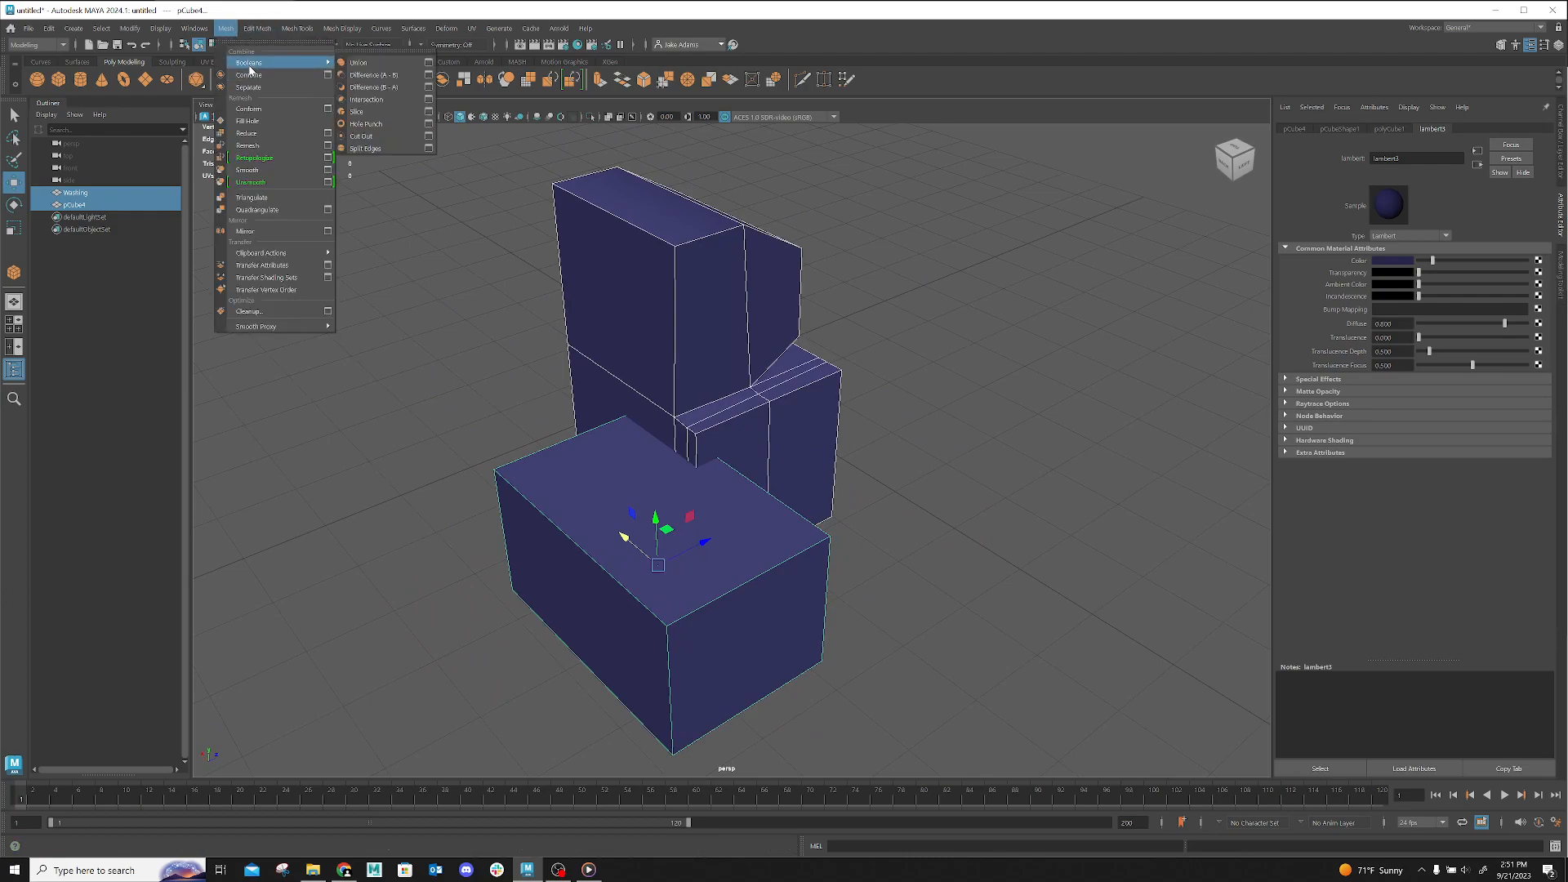
left_click(370, 66)
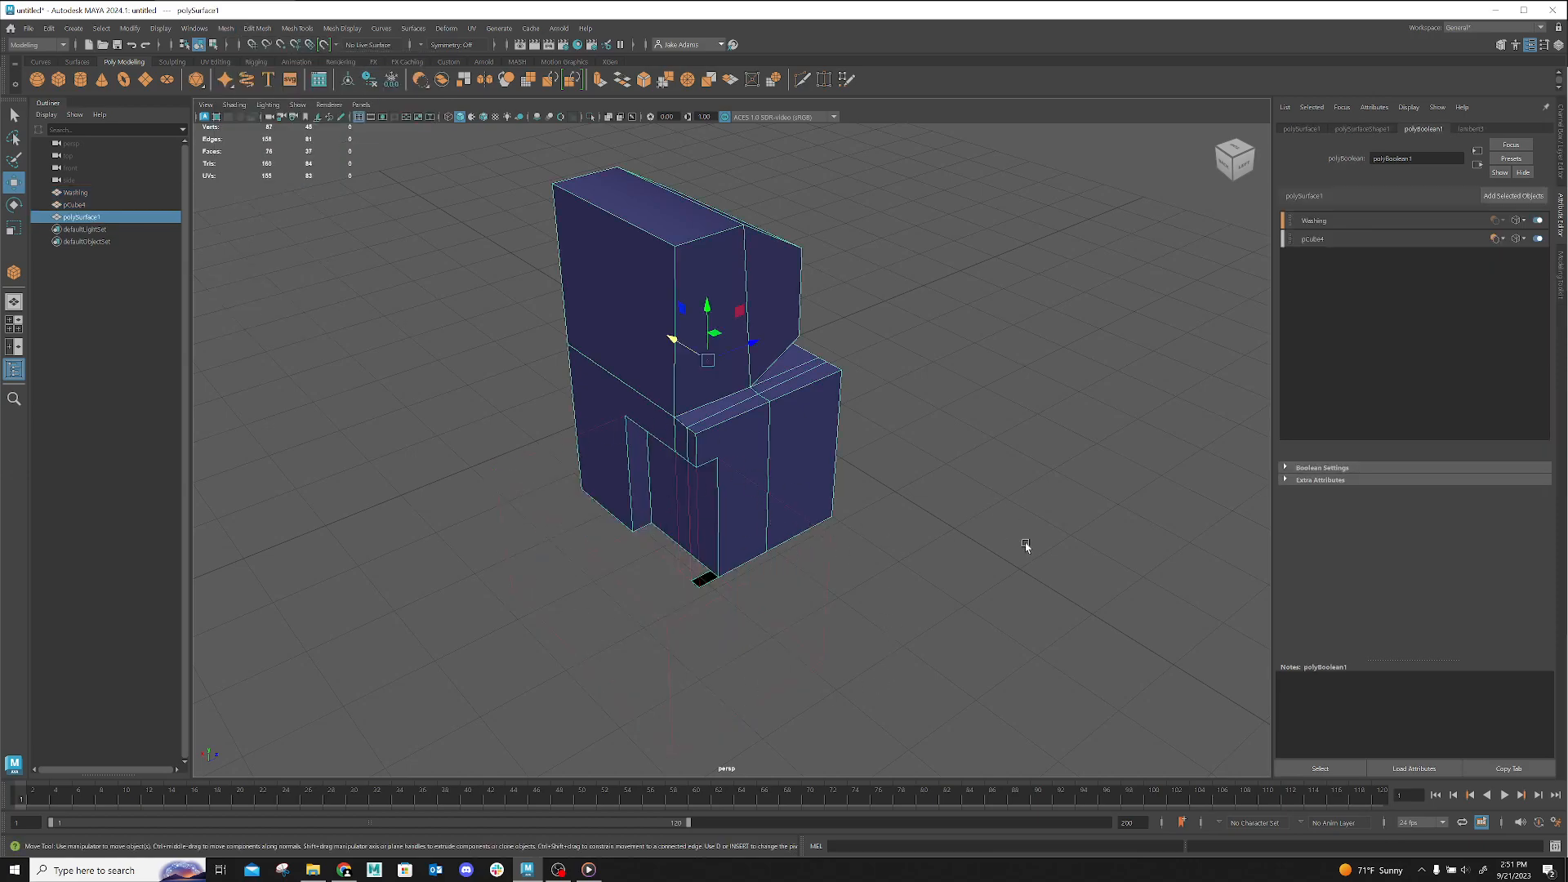
key("ctrl+z")
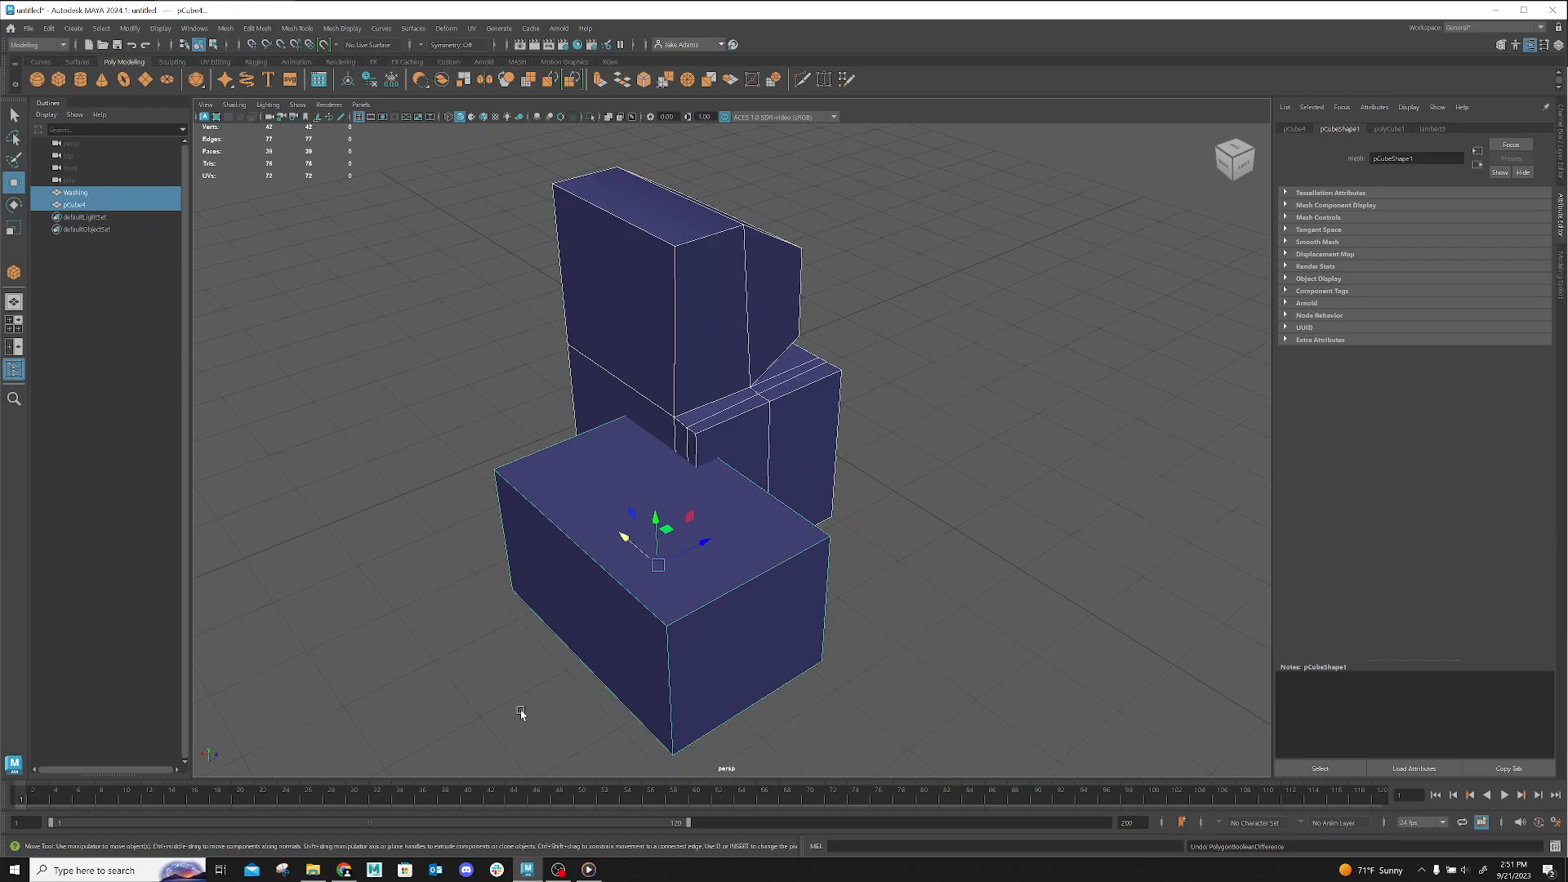
Move the separate cube straight up slightly so its base sits above the base of the Washing mesh, and deselect it
left_click_drag(846, 531, 784, 564, "alt")
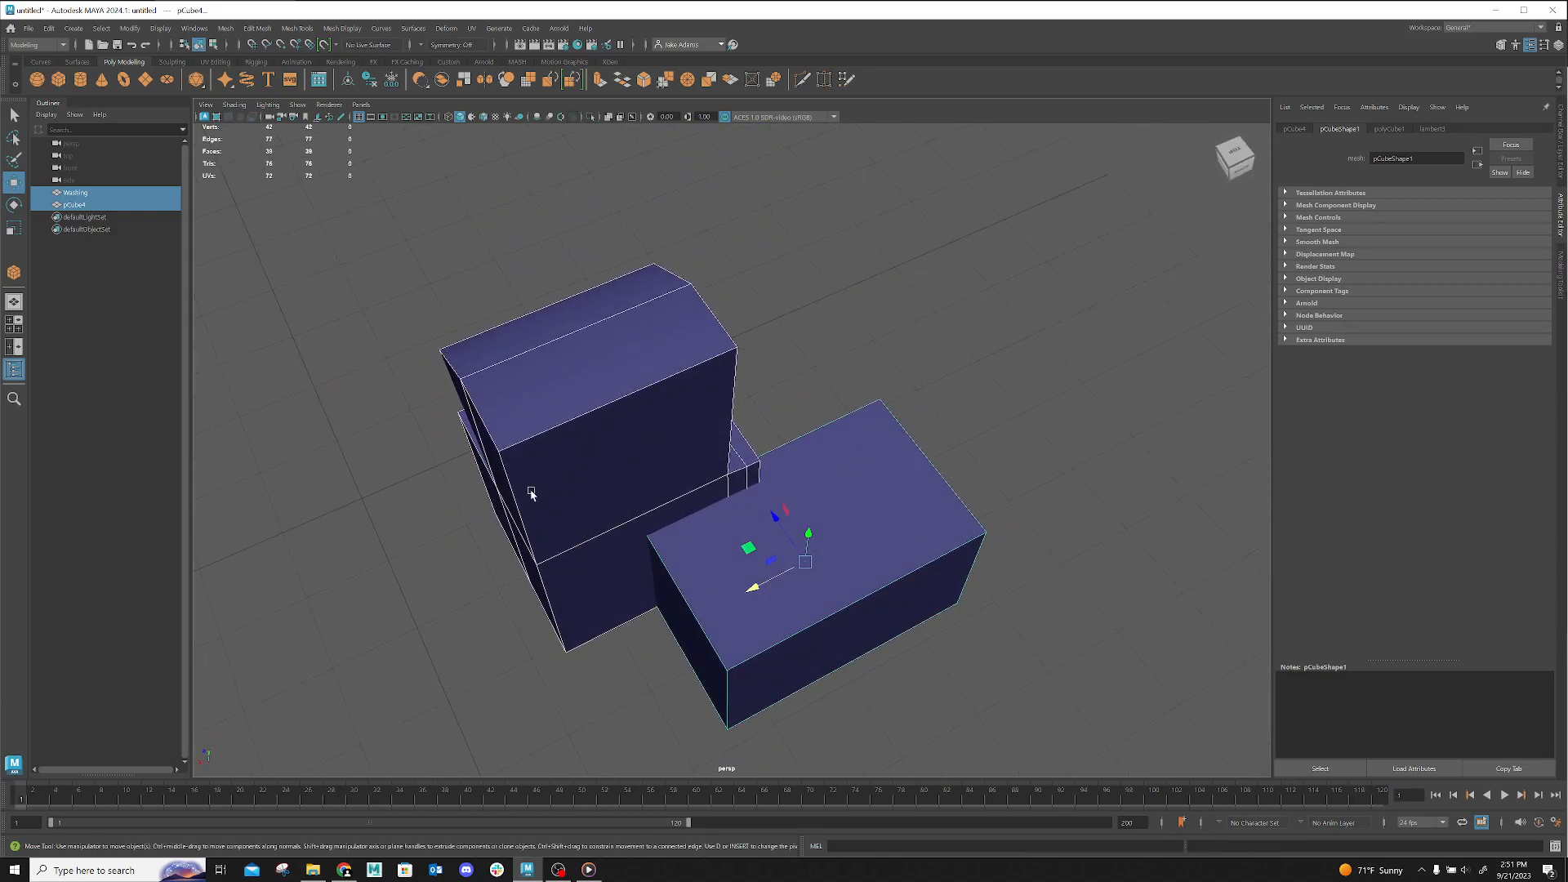
left_click_drag(441, 483, 335, 419, "alt")
left_click_drag(634, 447, 635, 441)
key("ctrl+z")
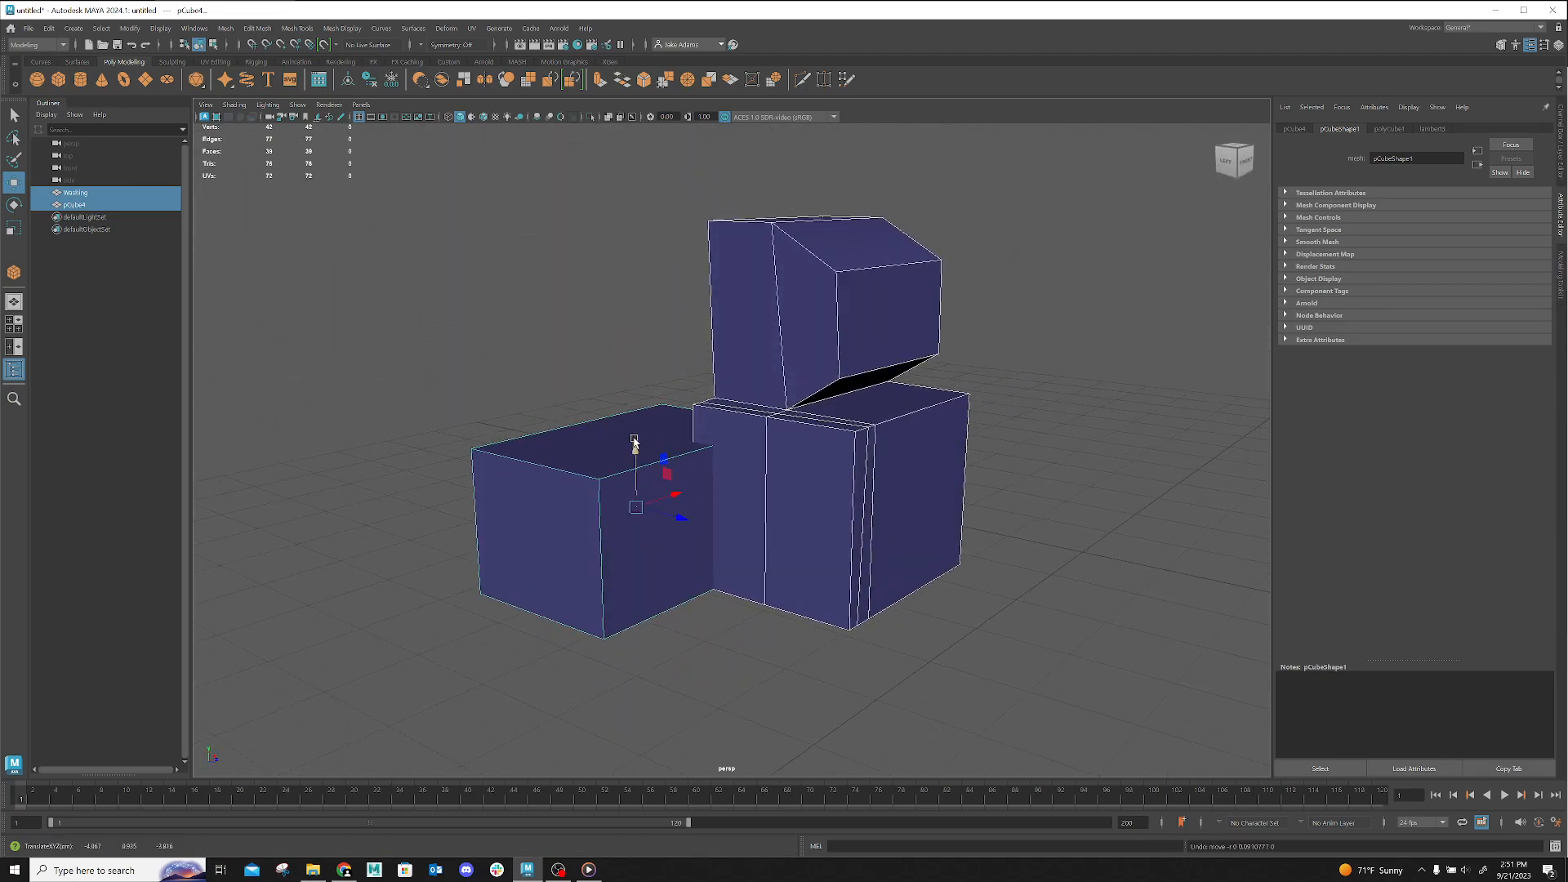
left_click(738, 605)
left_click(664, 546)
mouse_move(634, 454)
left_mouse_down()
mouse_move(629, 433)
mouse_move(610, 437)
mouse_move(634, 433)
left_mouse_up()
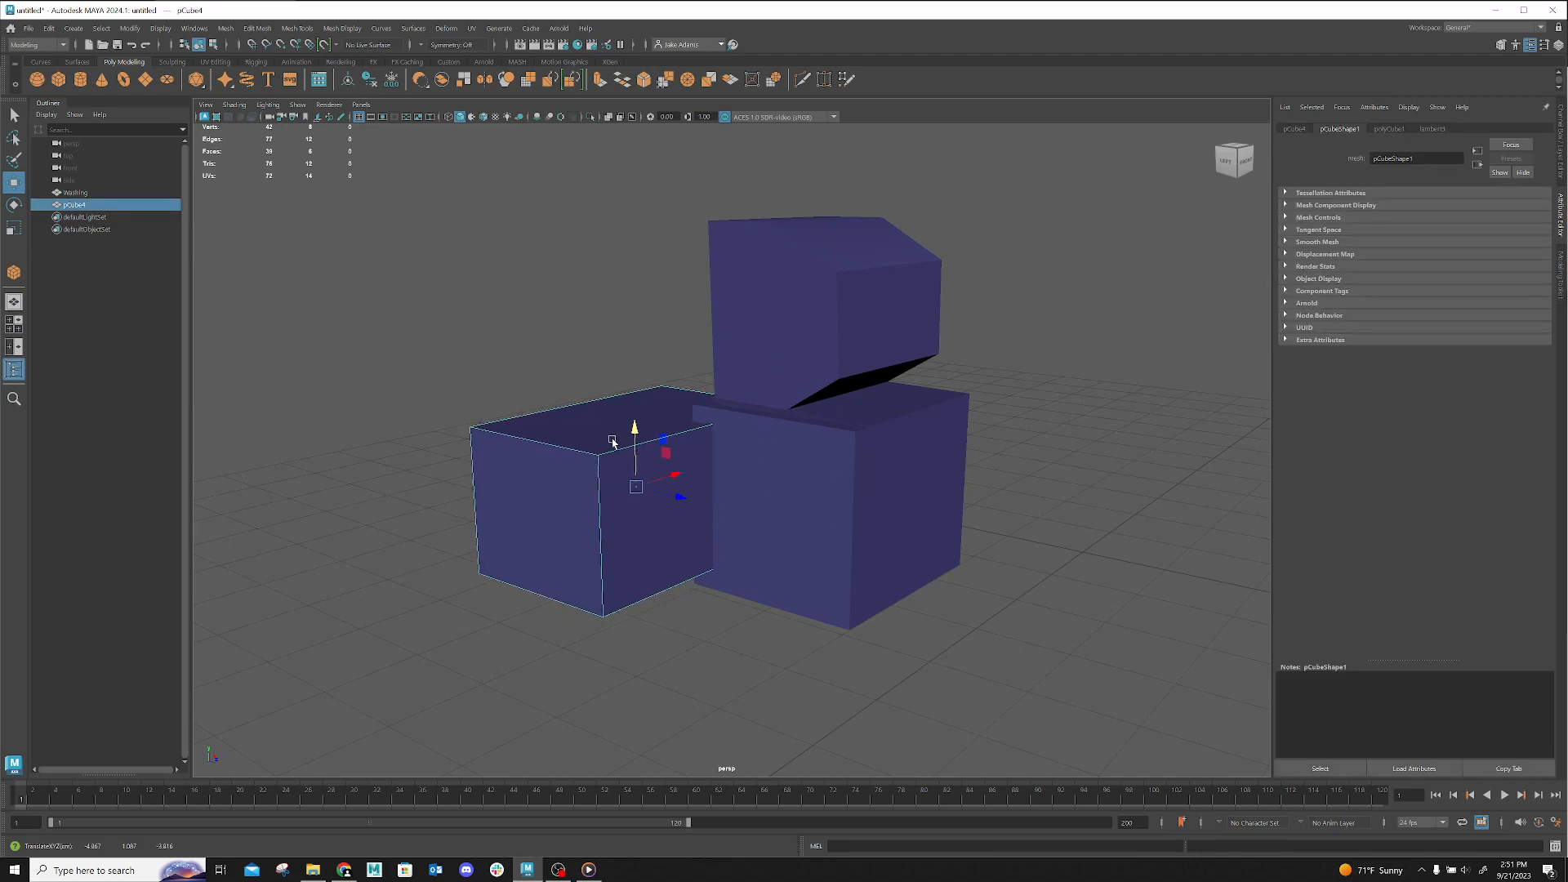
left_click_drag(710, 588, 784, 610, "alt")
left_click(784, 610)
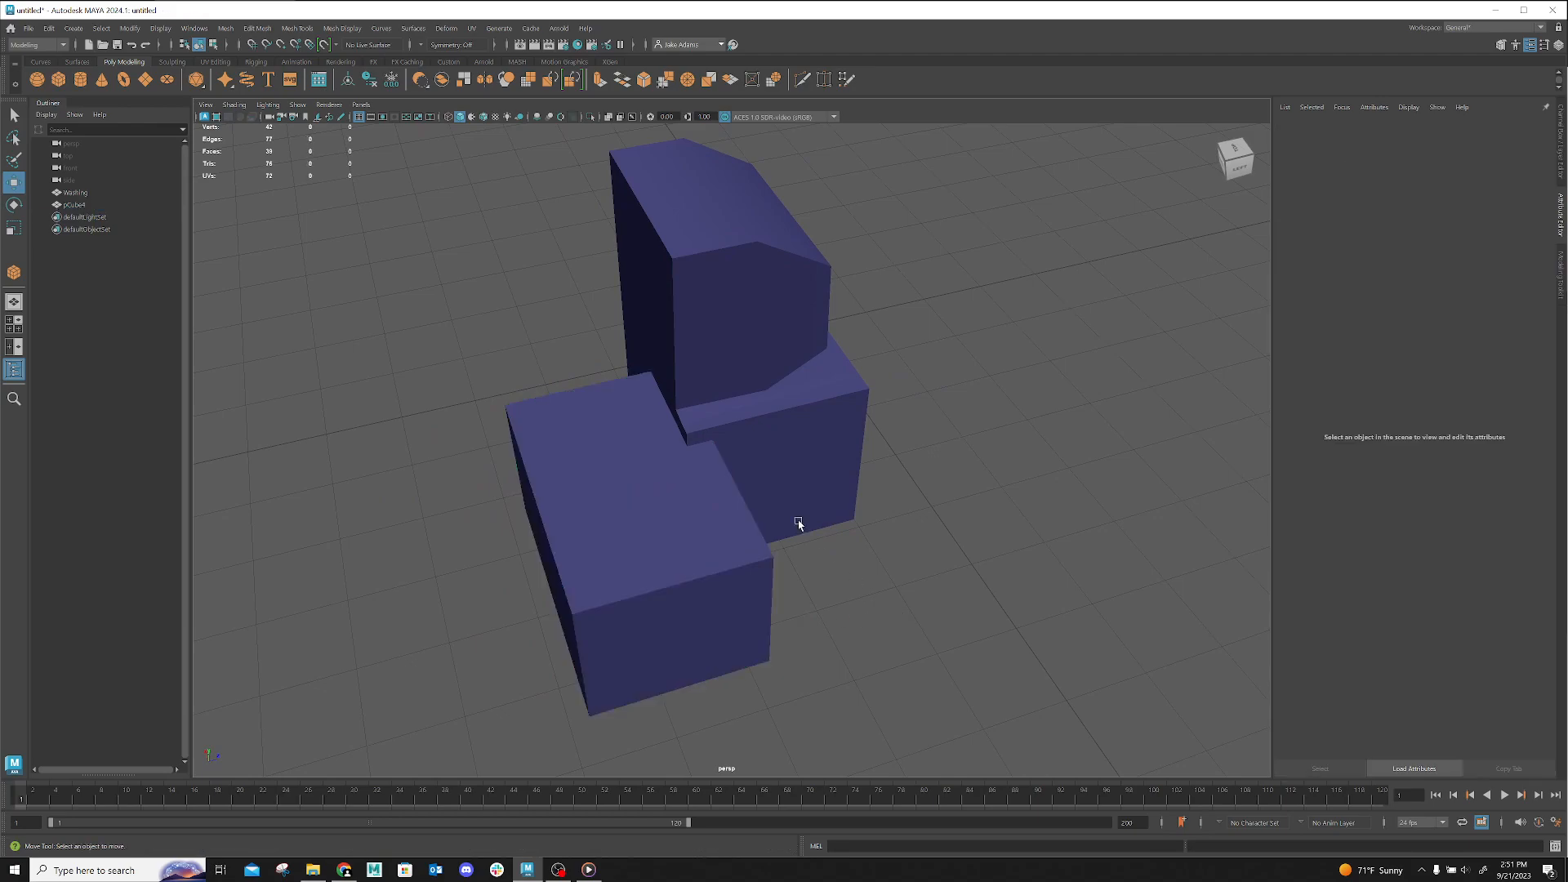
Try subtracting the Washing mesh from the separate cube with a Boolean Difference (A - B), inspect the cut, and undo it
left_click(664, 507)
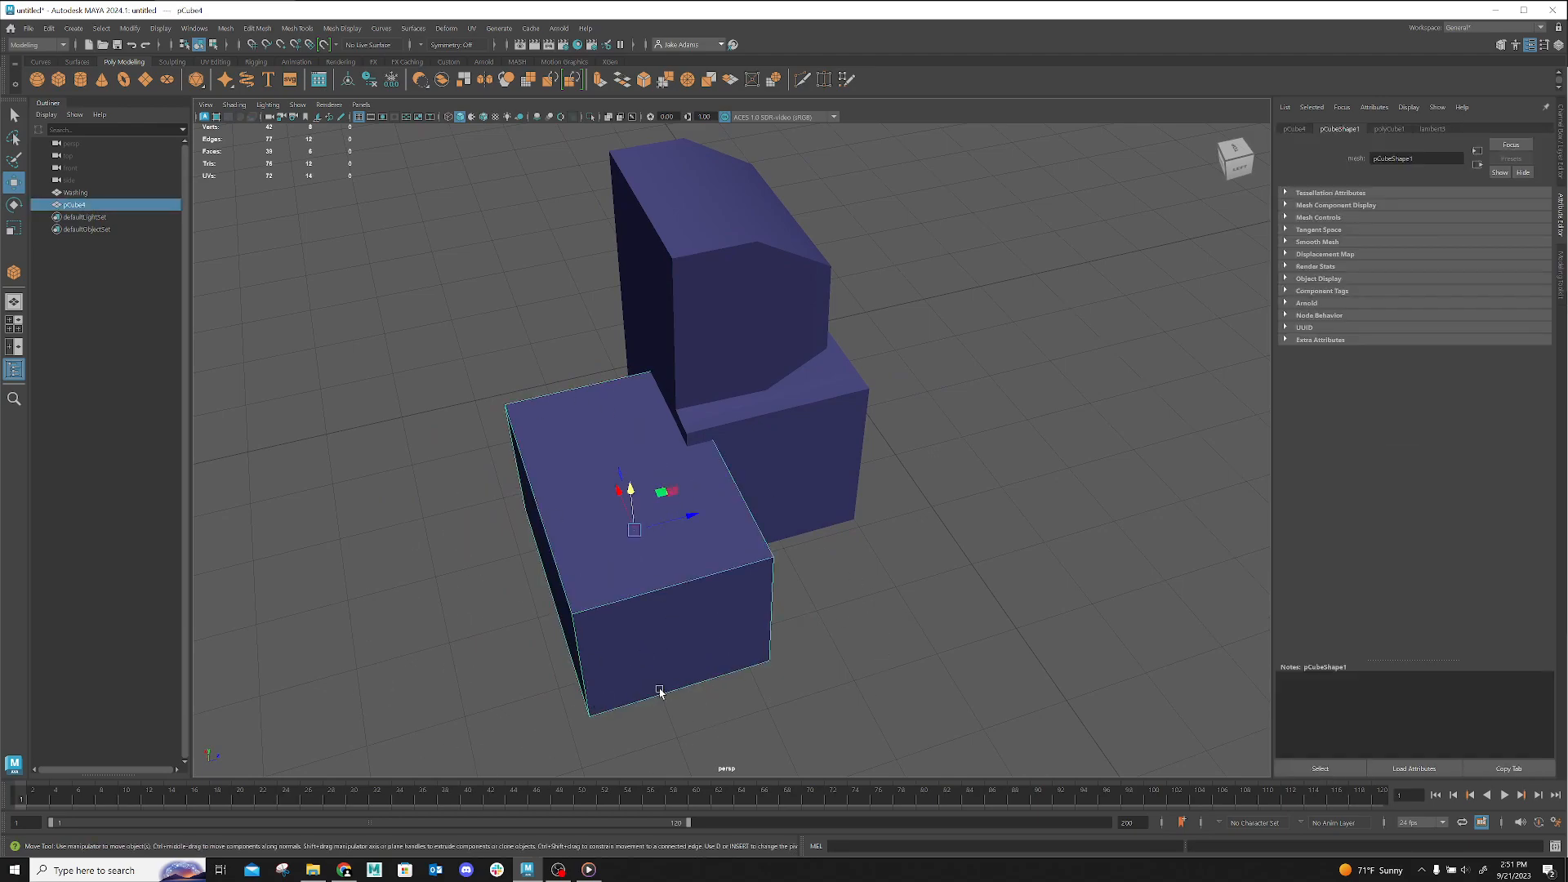
left_click(769, 330, "shift")
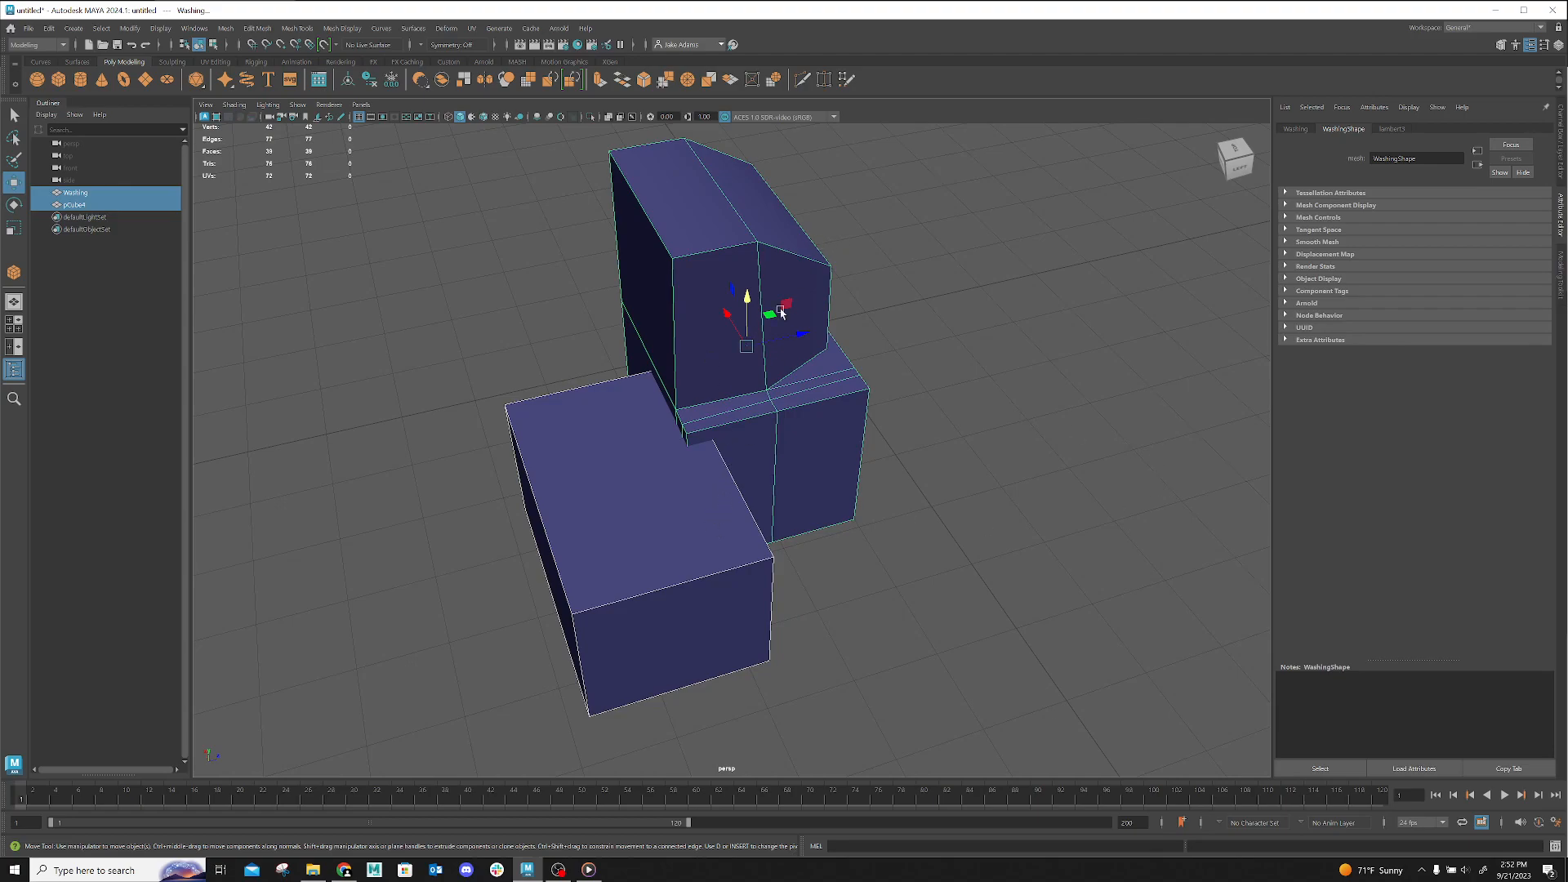
left_click(225, 28)
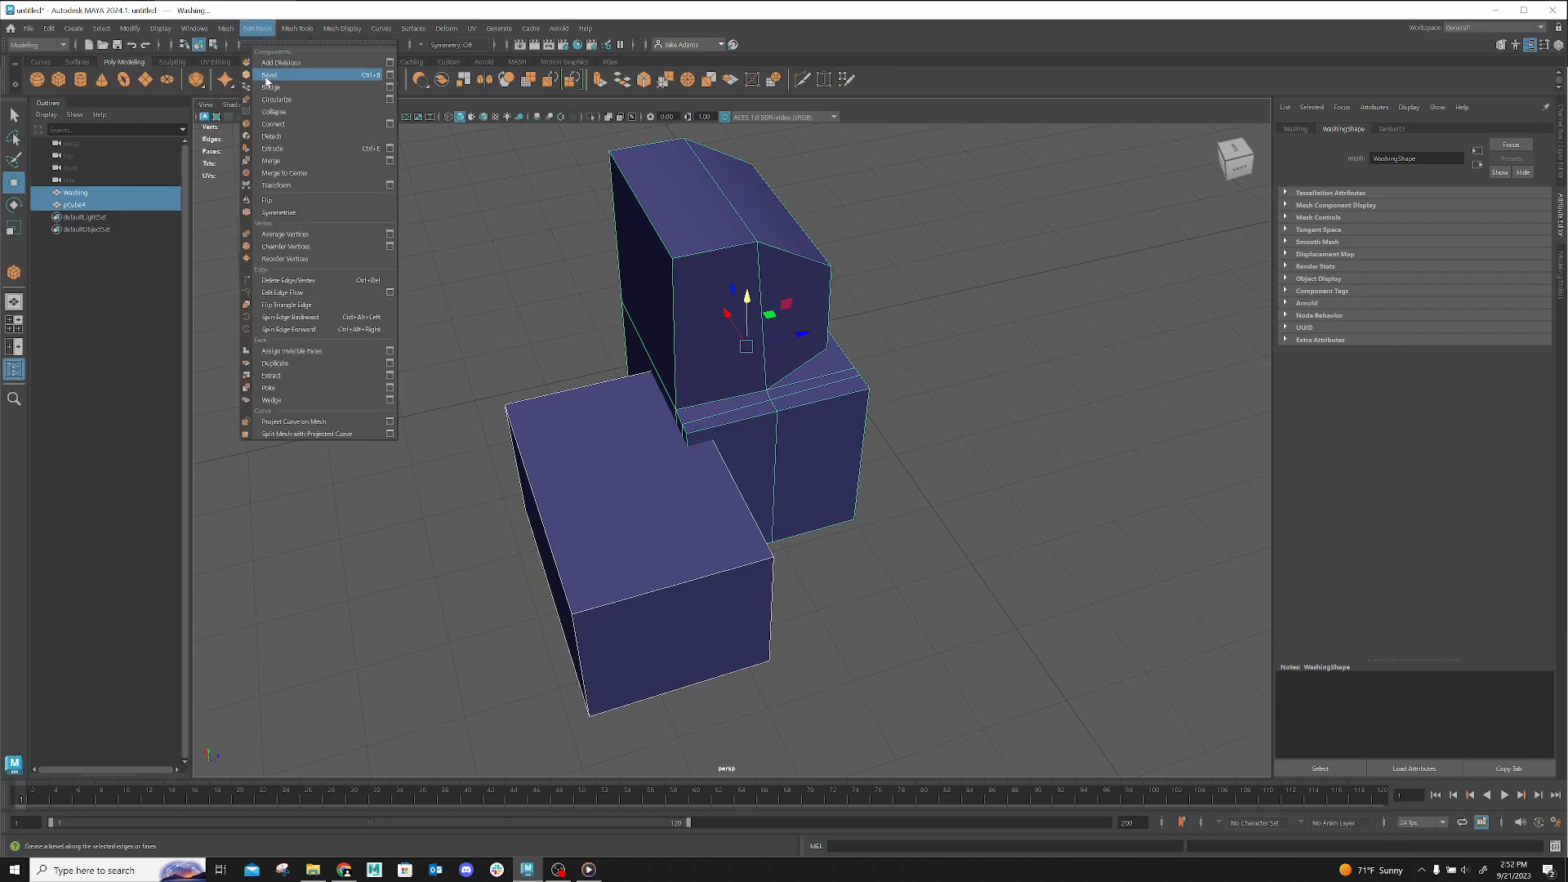
mouse_move(249, 62)
left_click(400, 73)
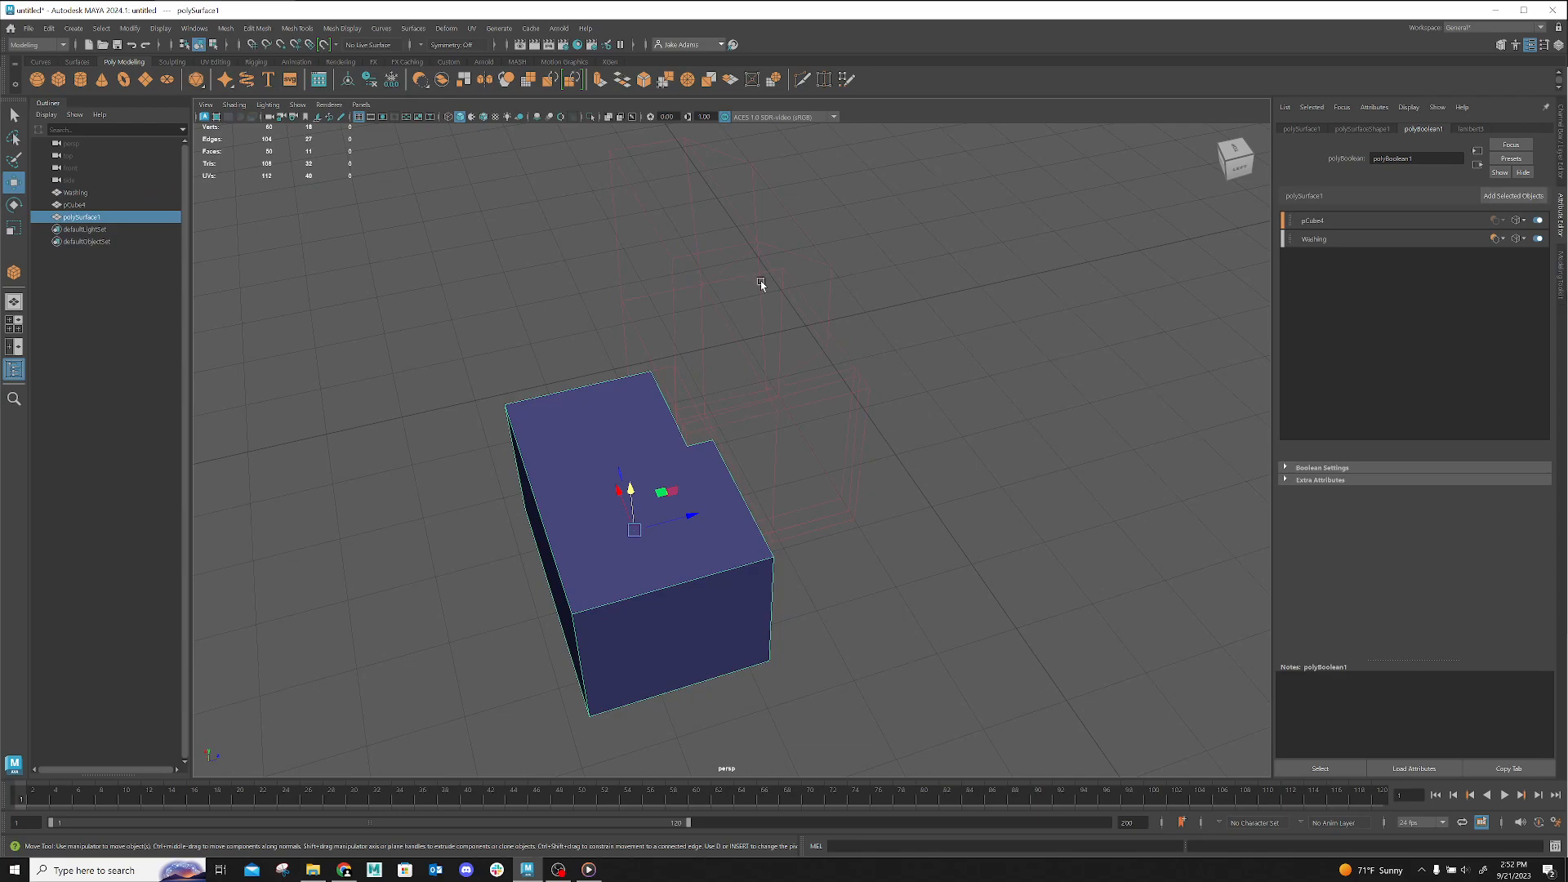
left_click_drag(942, 549, 986, 590, "alt")
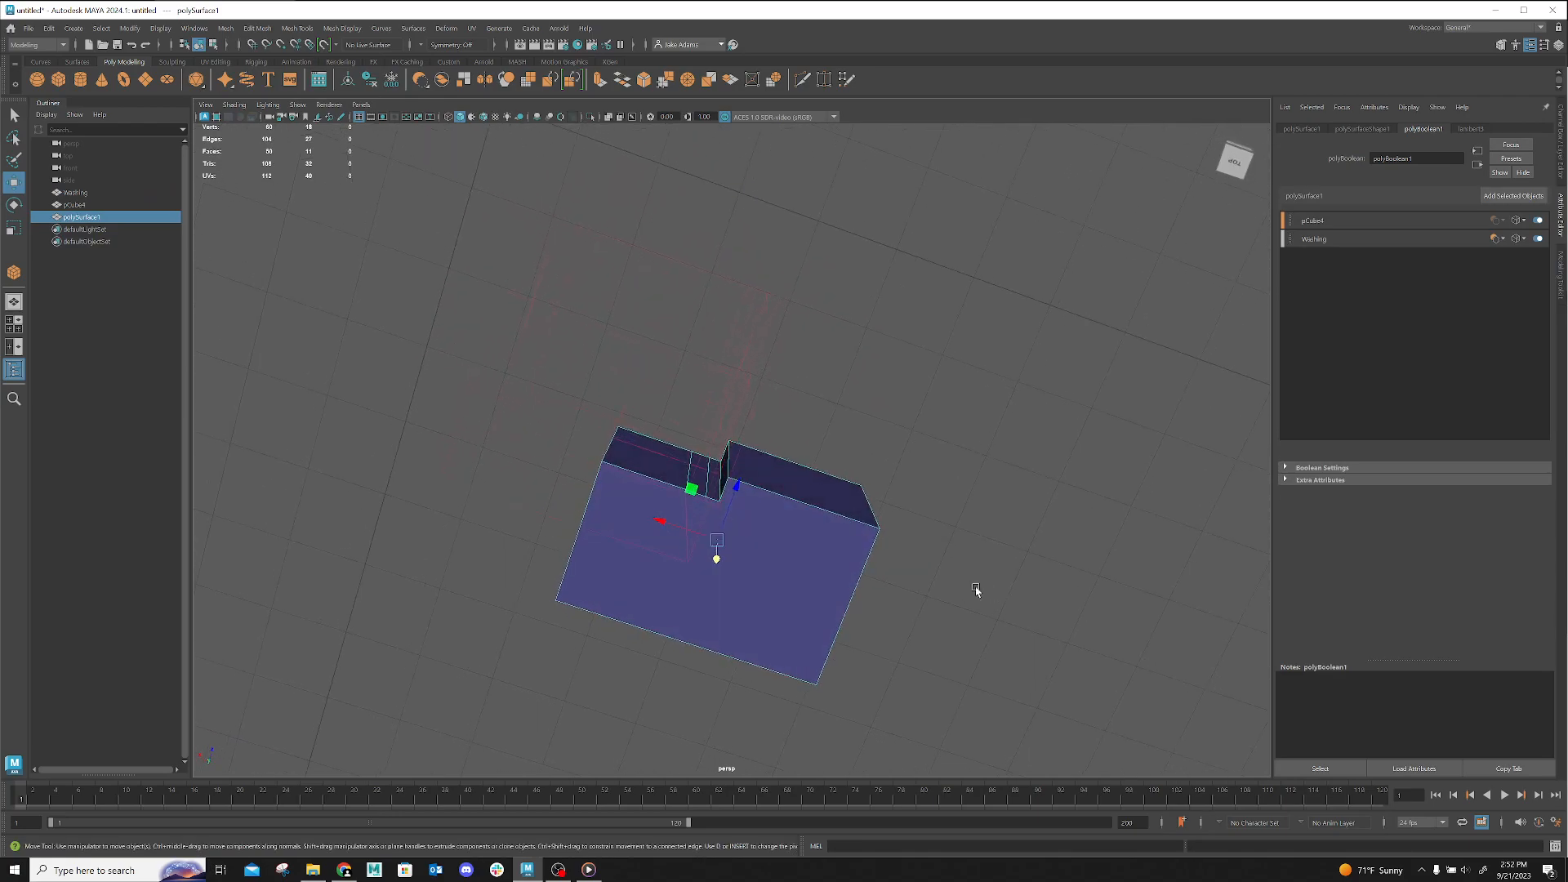
left_click_drag(849, 618, 592, 594, "alt")
left_click_drag(868, 553, 832, 609, "alt")
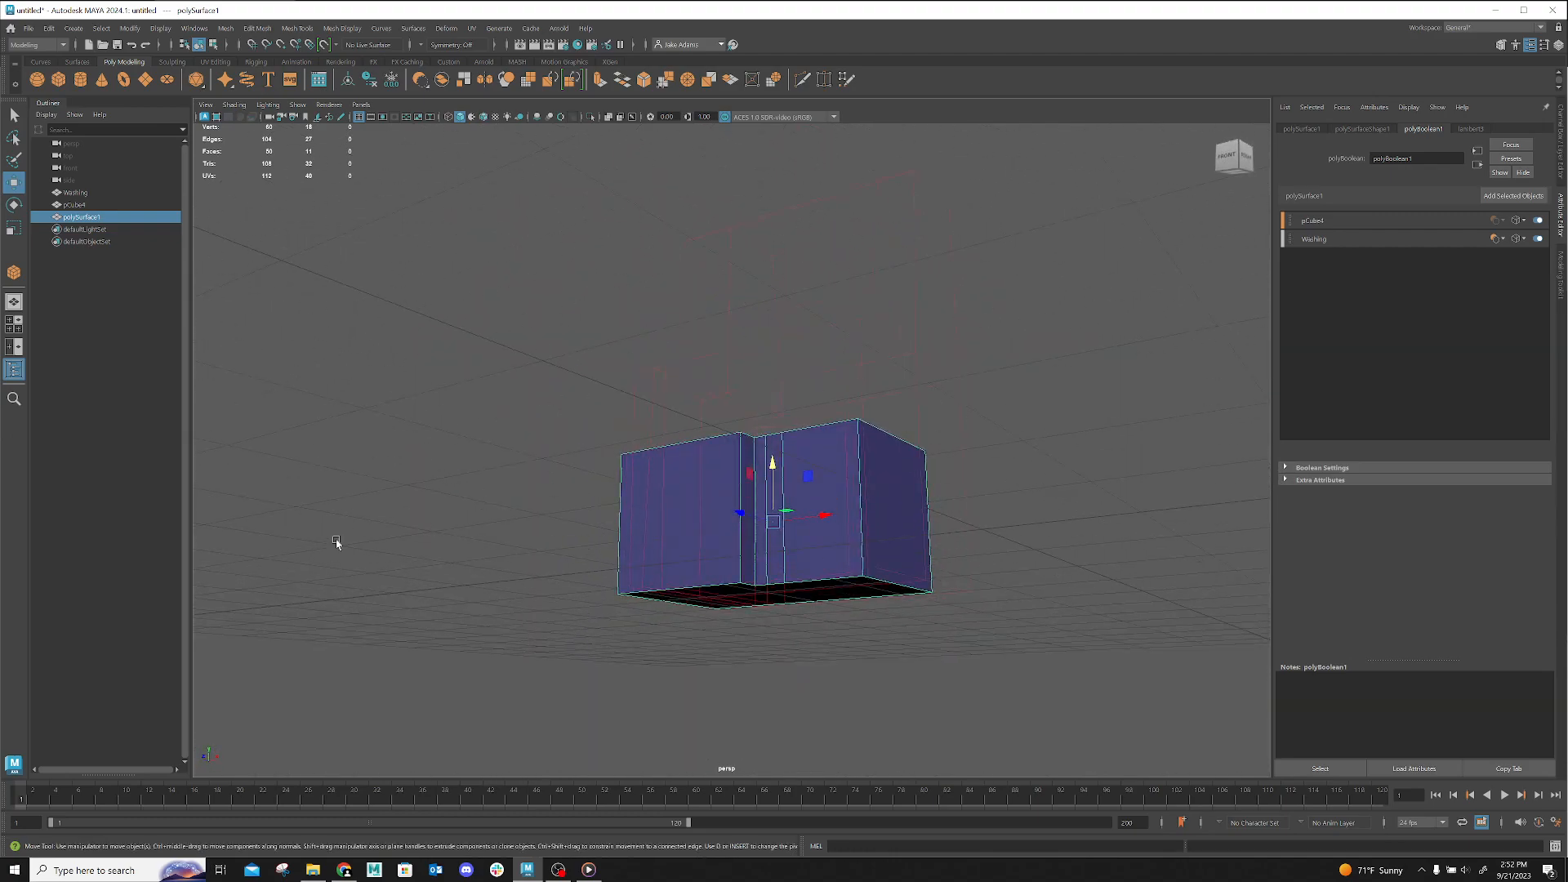
left_click_drag(637, 595, 724, 607, "alt")
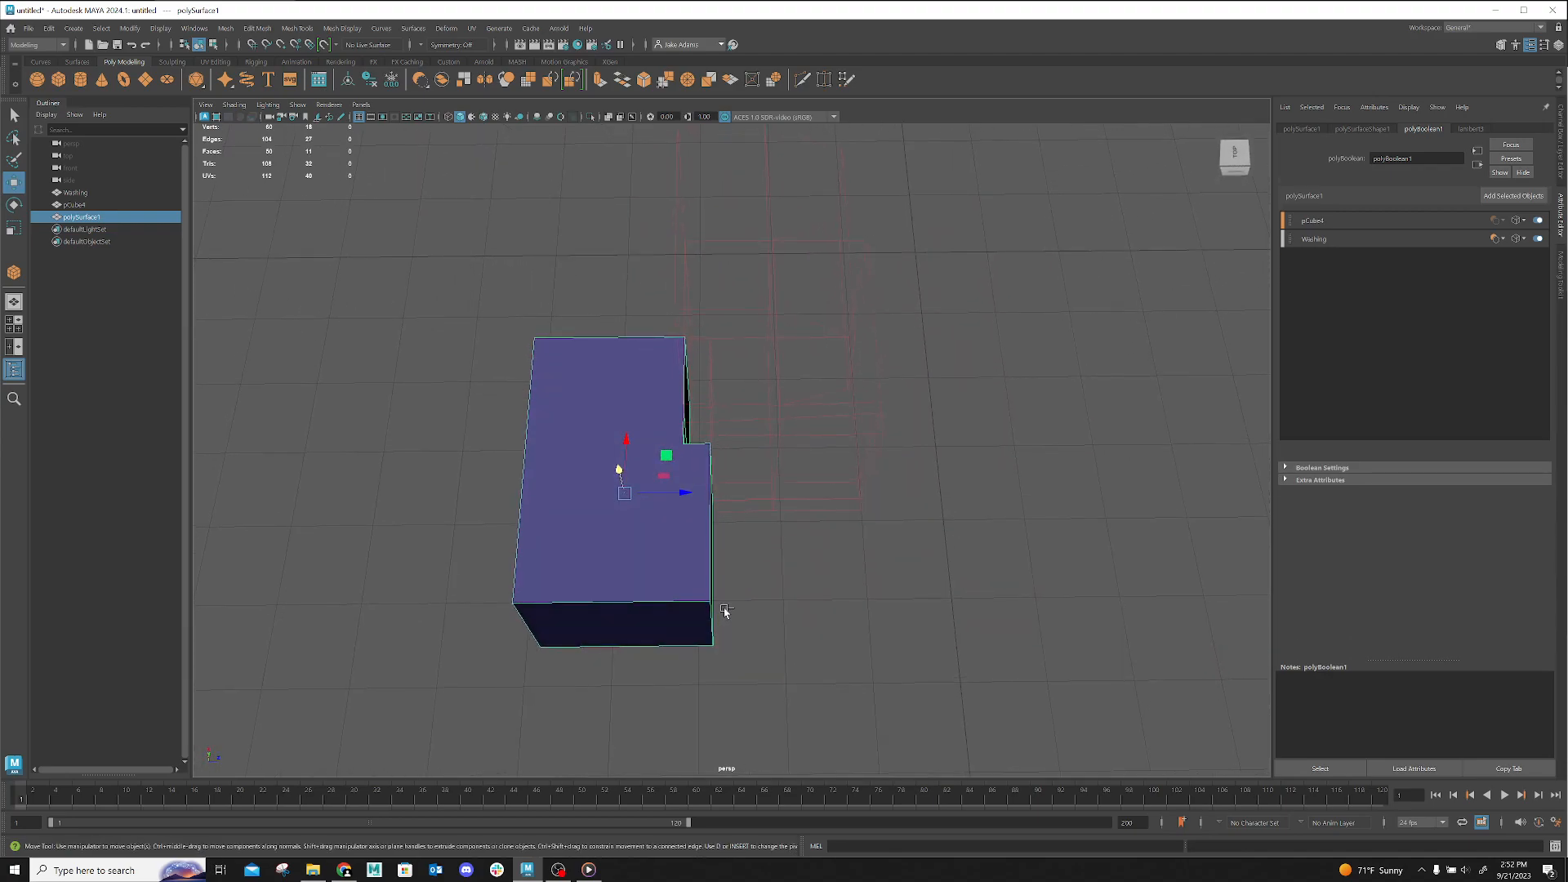
key("ctrl+z")
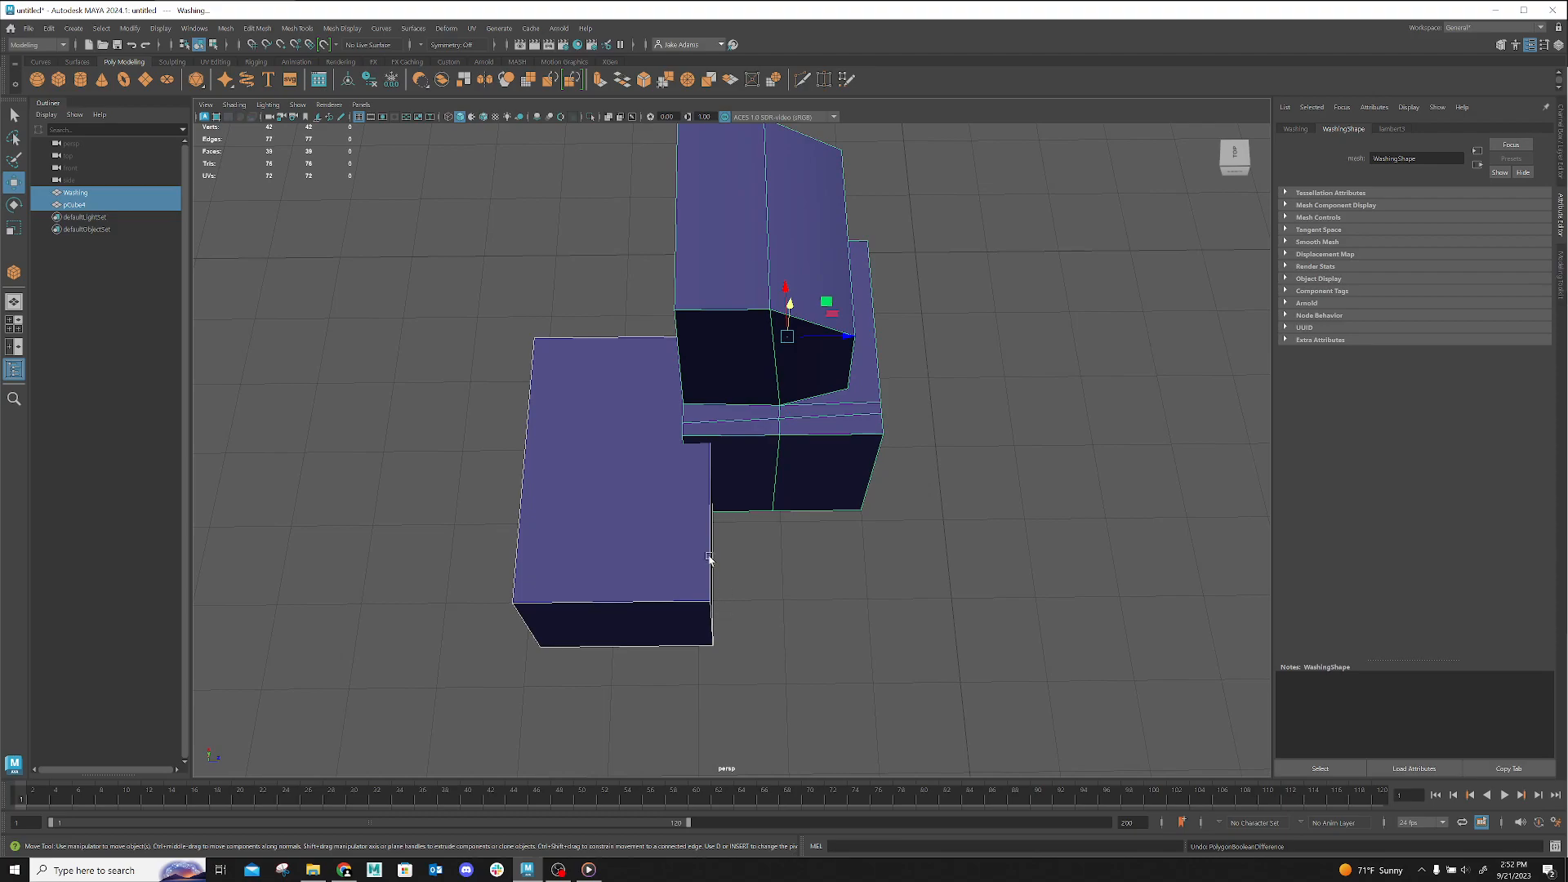
Merge the separate cube and the Washing mesh with a Boolean Union and deselect the result
left_click(845, 614)
left_click(690, 535)
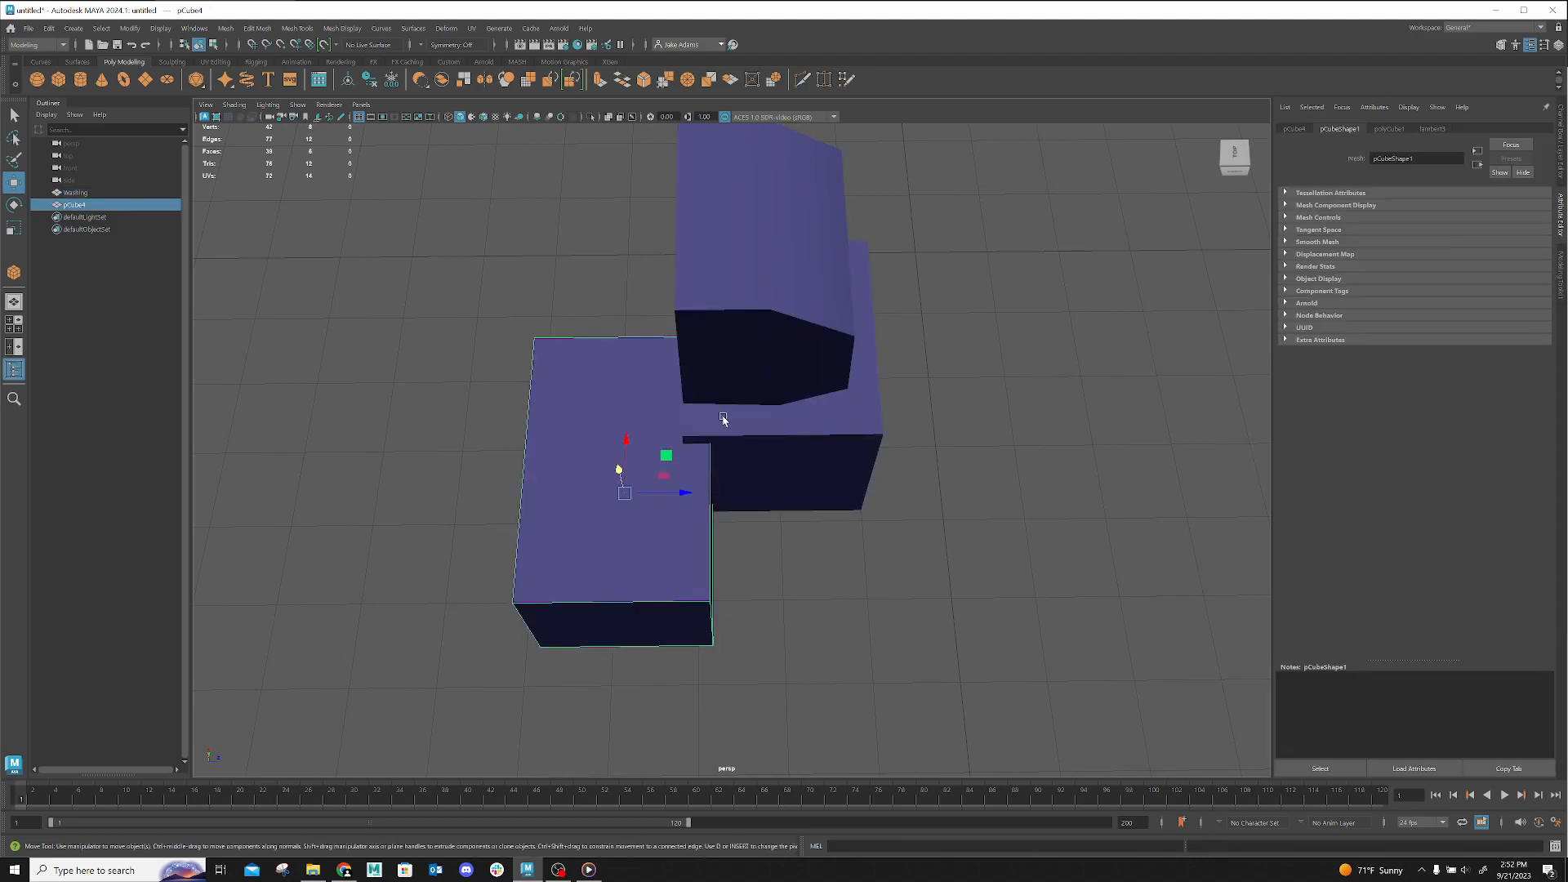
left_click(774, 415, "shift")
left_click_drag(700, 543, 542, 448, "alt")
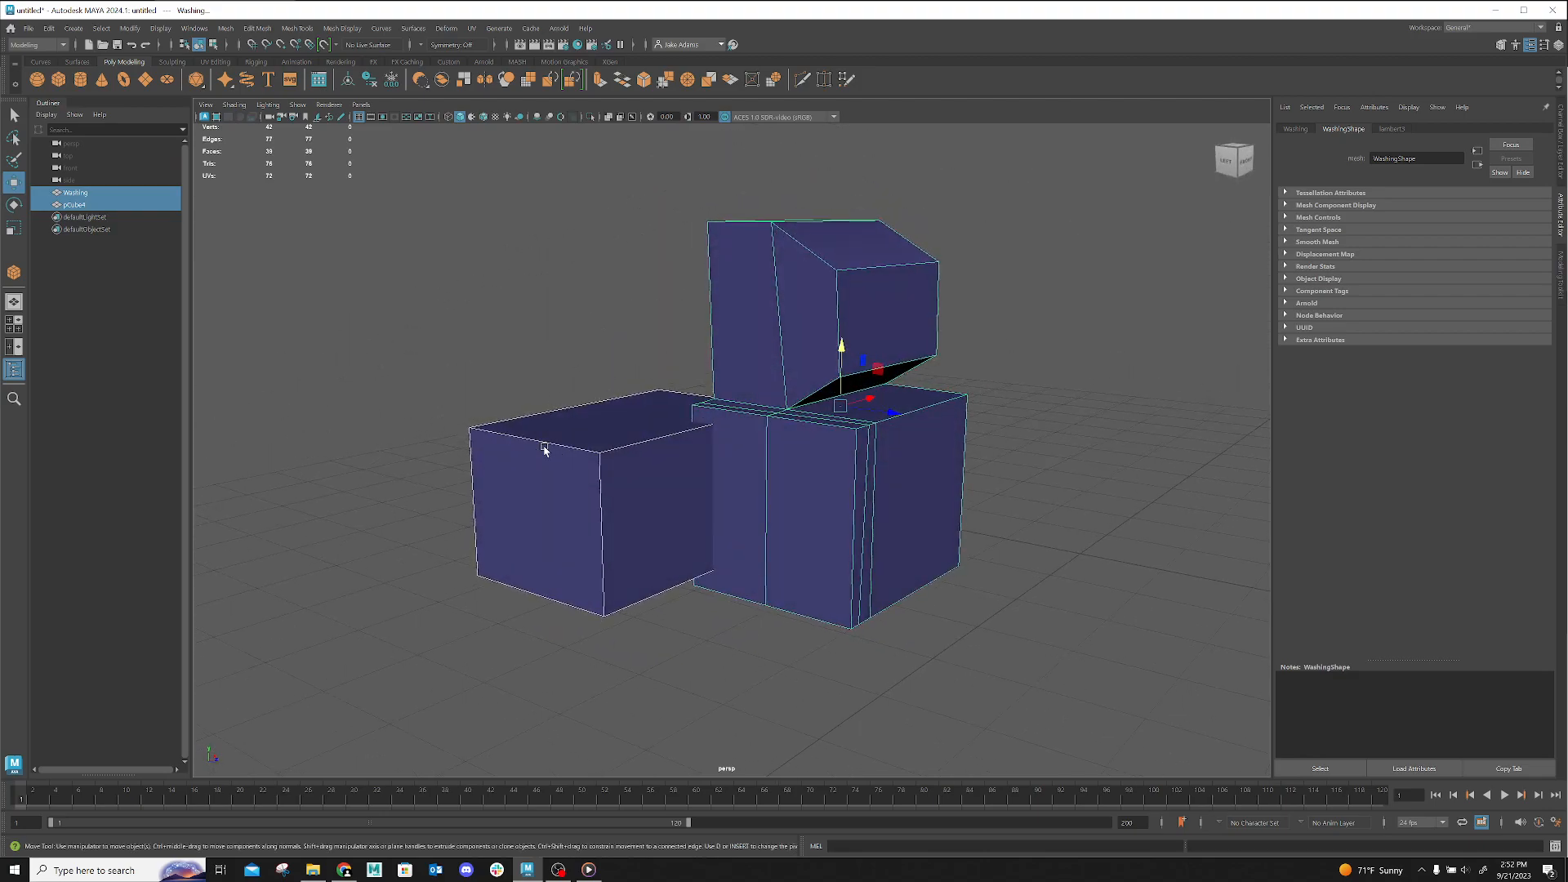
left_click(226, 28)
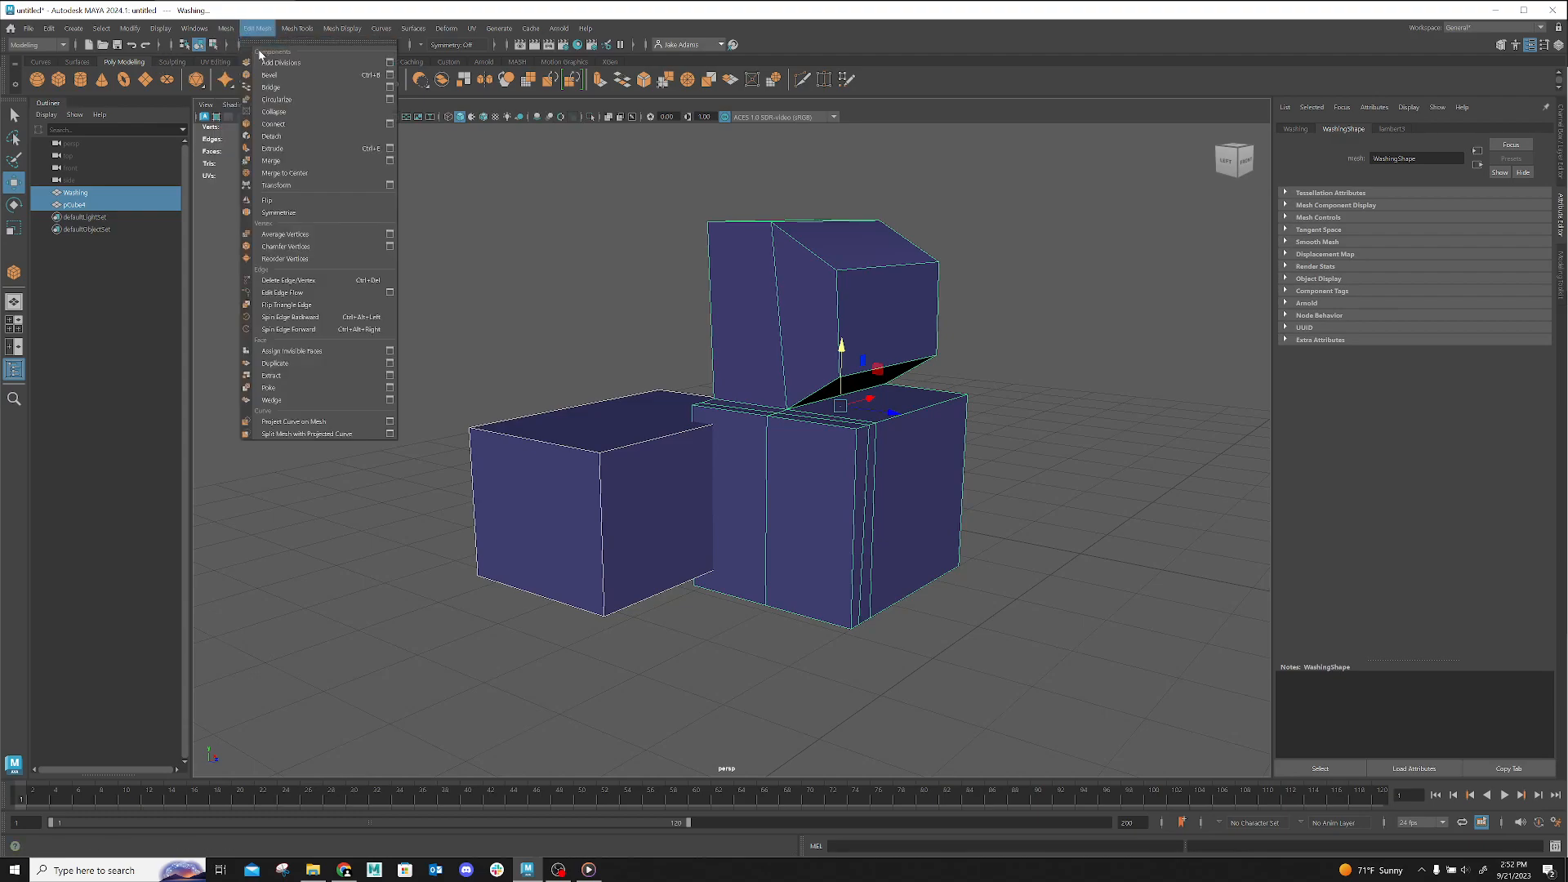
mouse_move(270, 63)
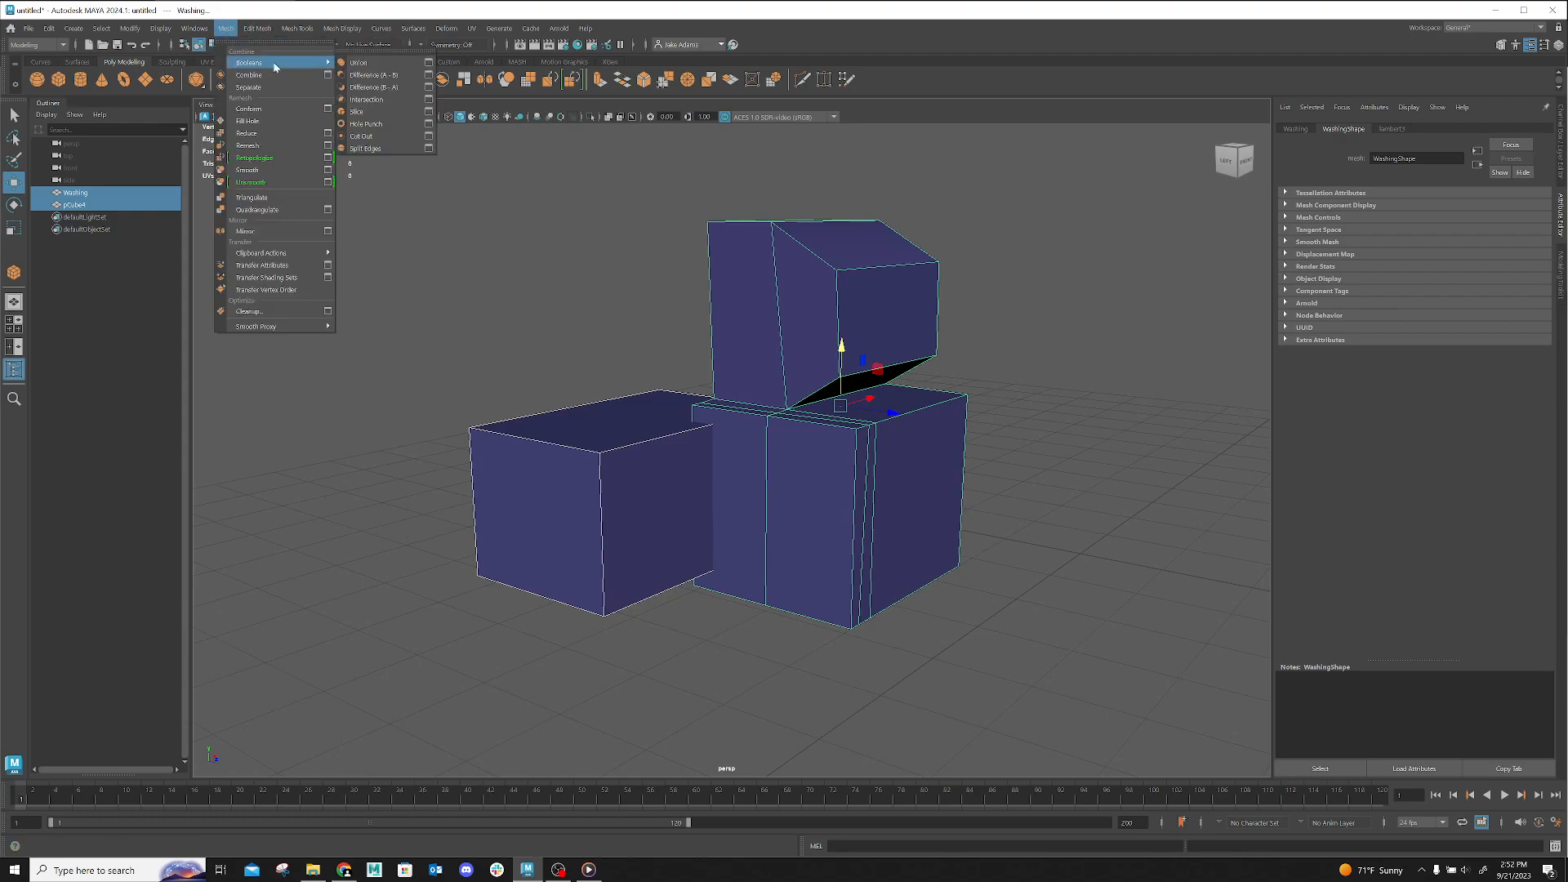
left_click(369, 62)
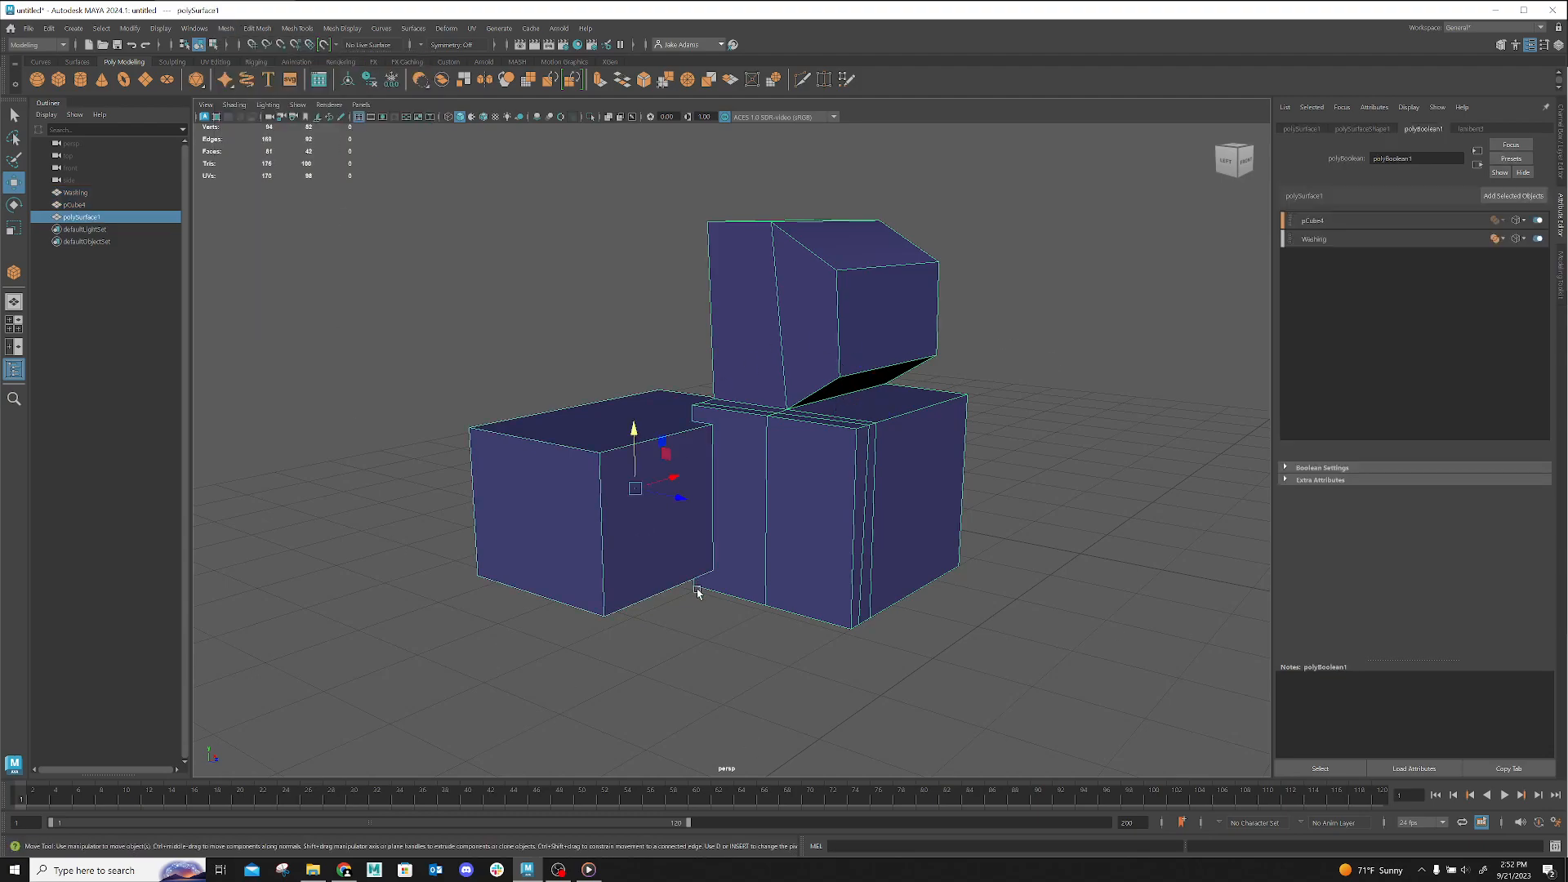
left_click(739, 669)
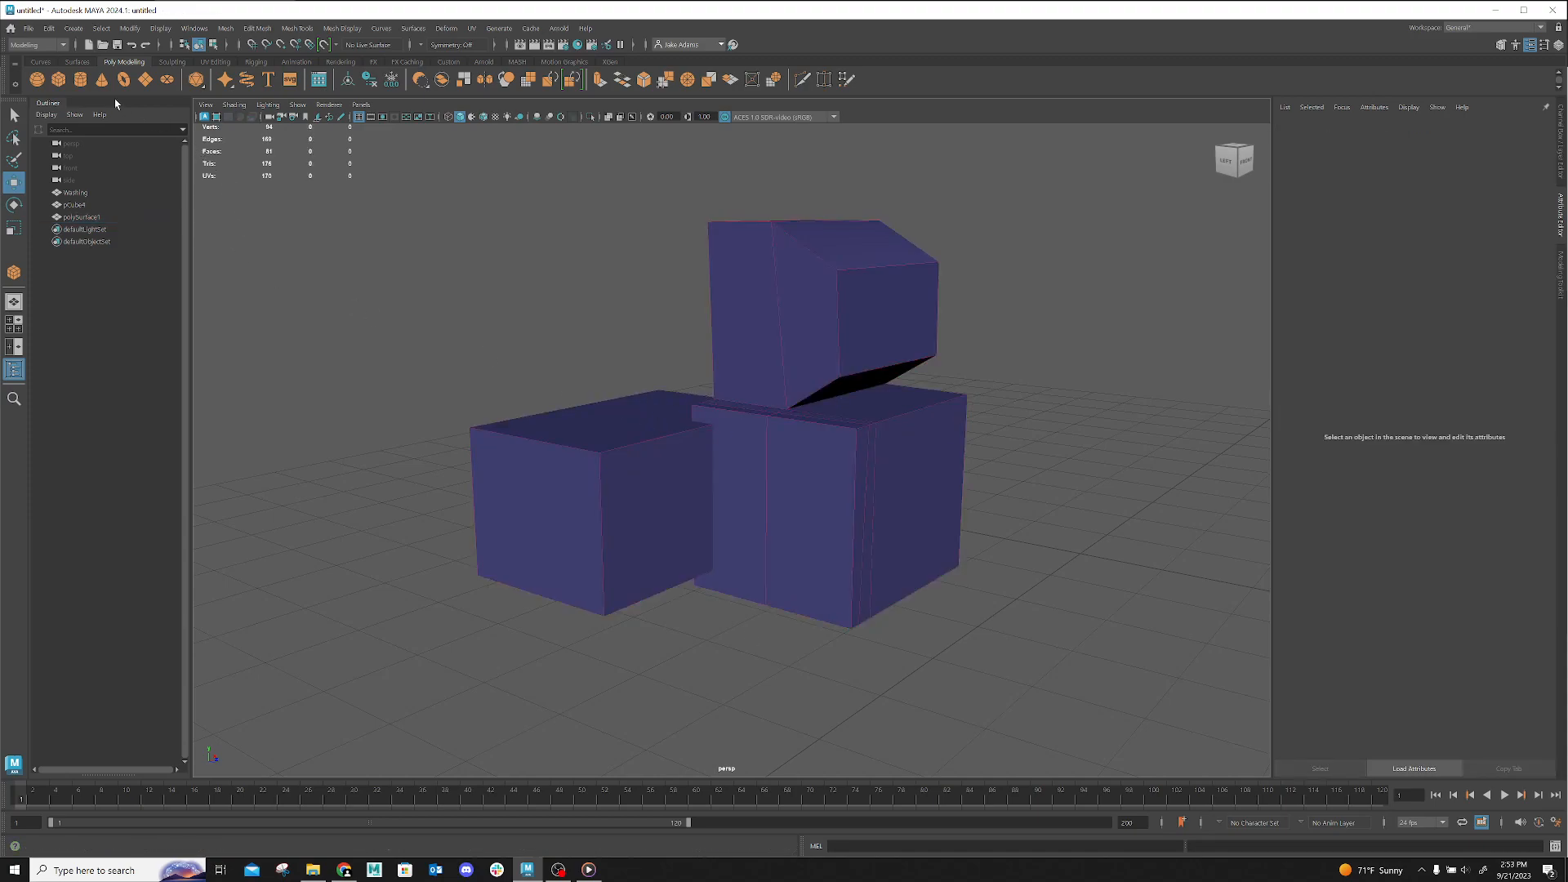
Delete the construction history of all objects in the scene
left_click(49, 27)
mouse_move(122, 188)
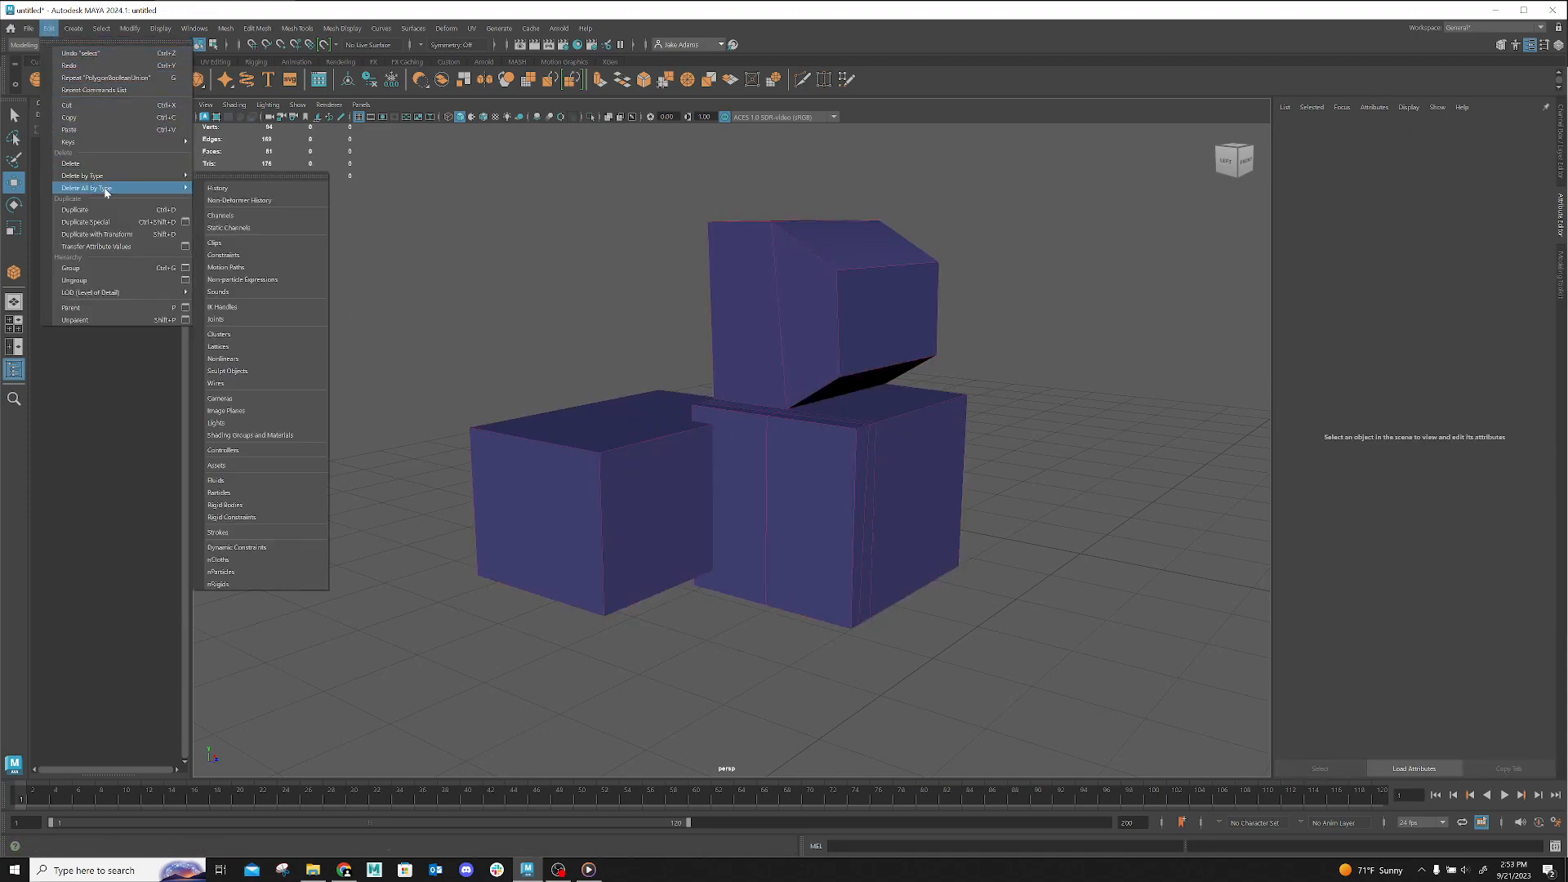
left_click(230, 190)
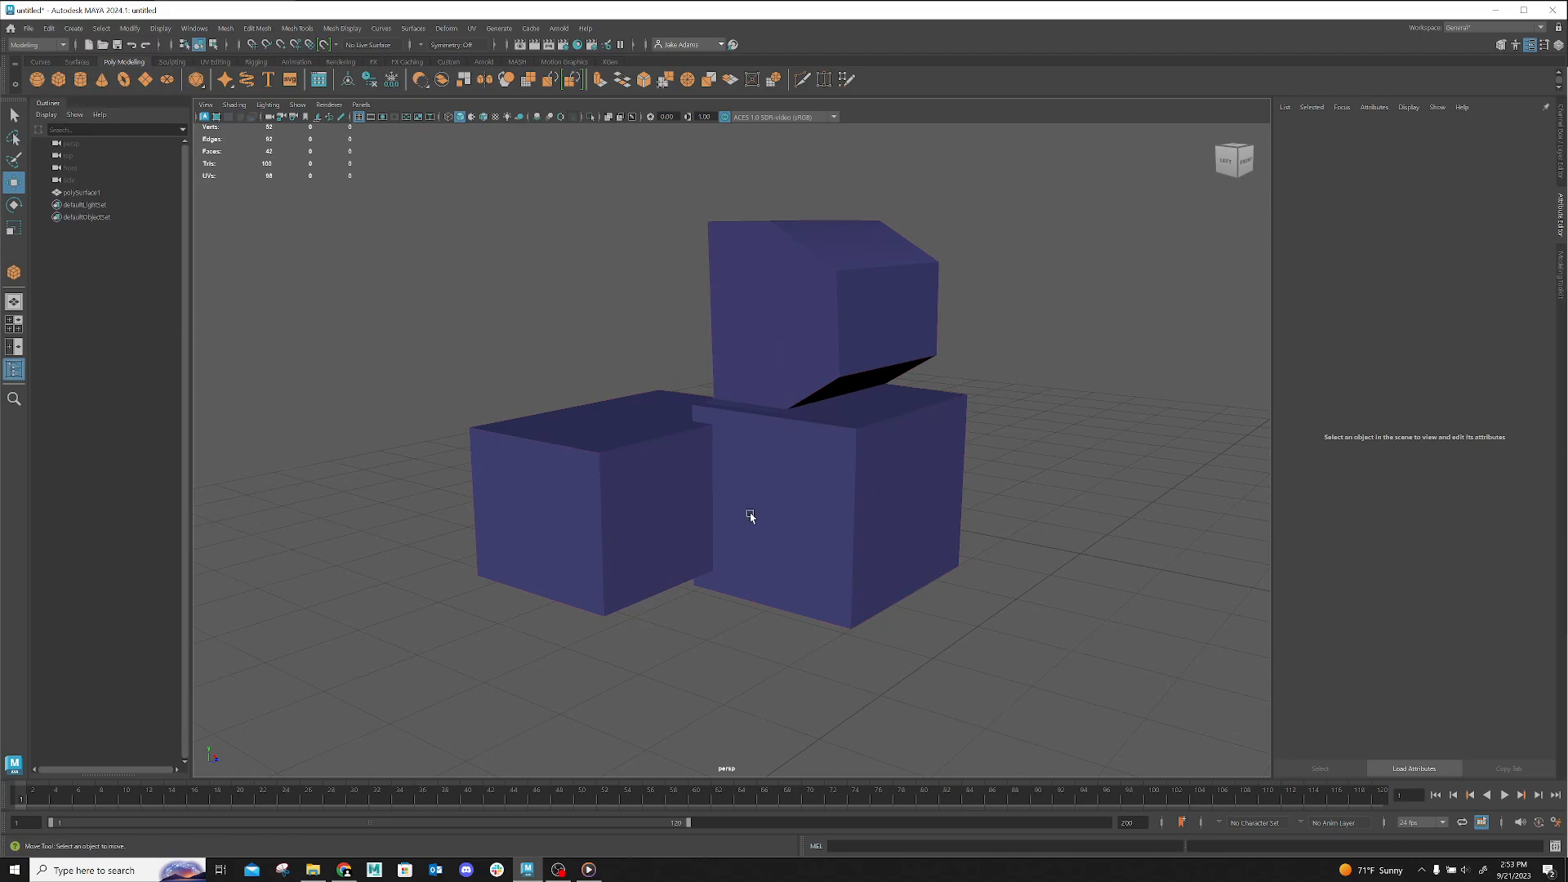
Rename the united mesh WashingCoobs and check that it selects as a single object
left_click(764, 490)
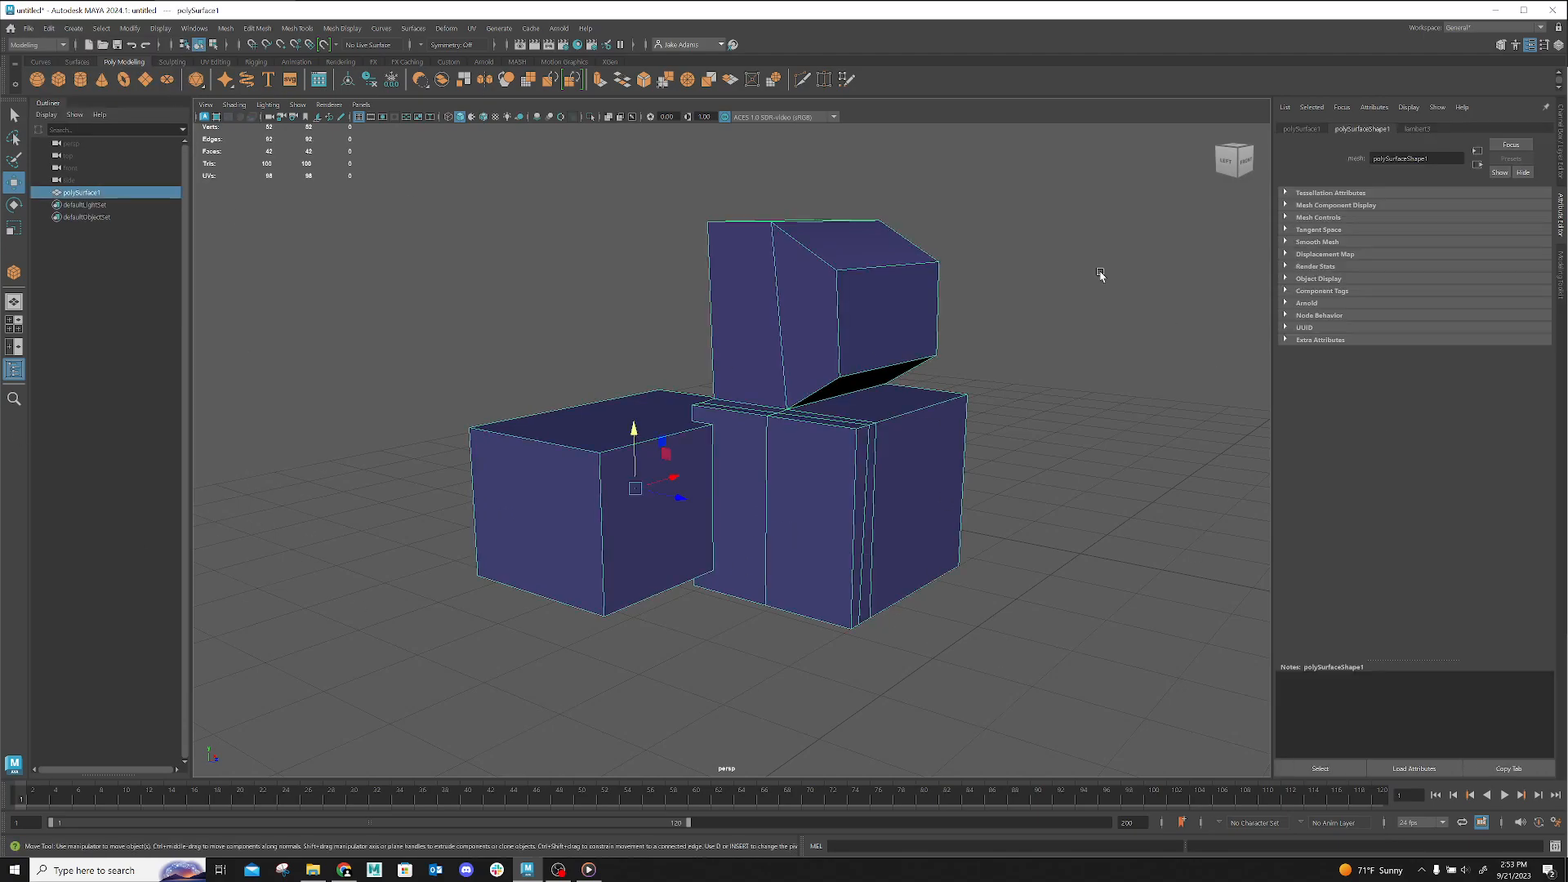
double_click(84, 193)
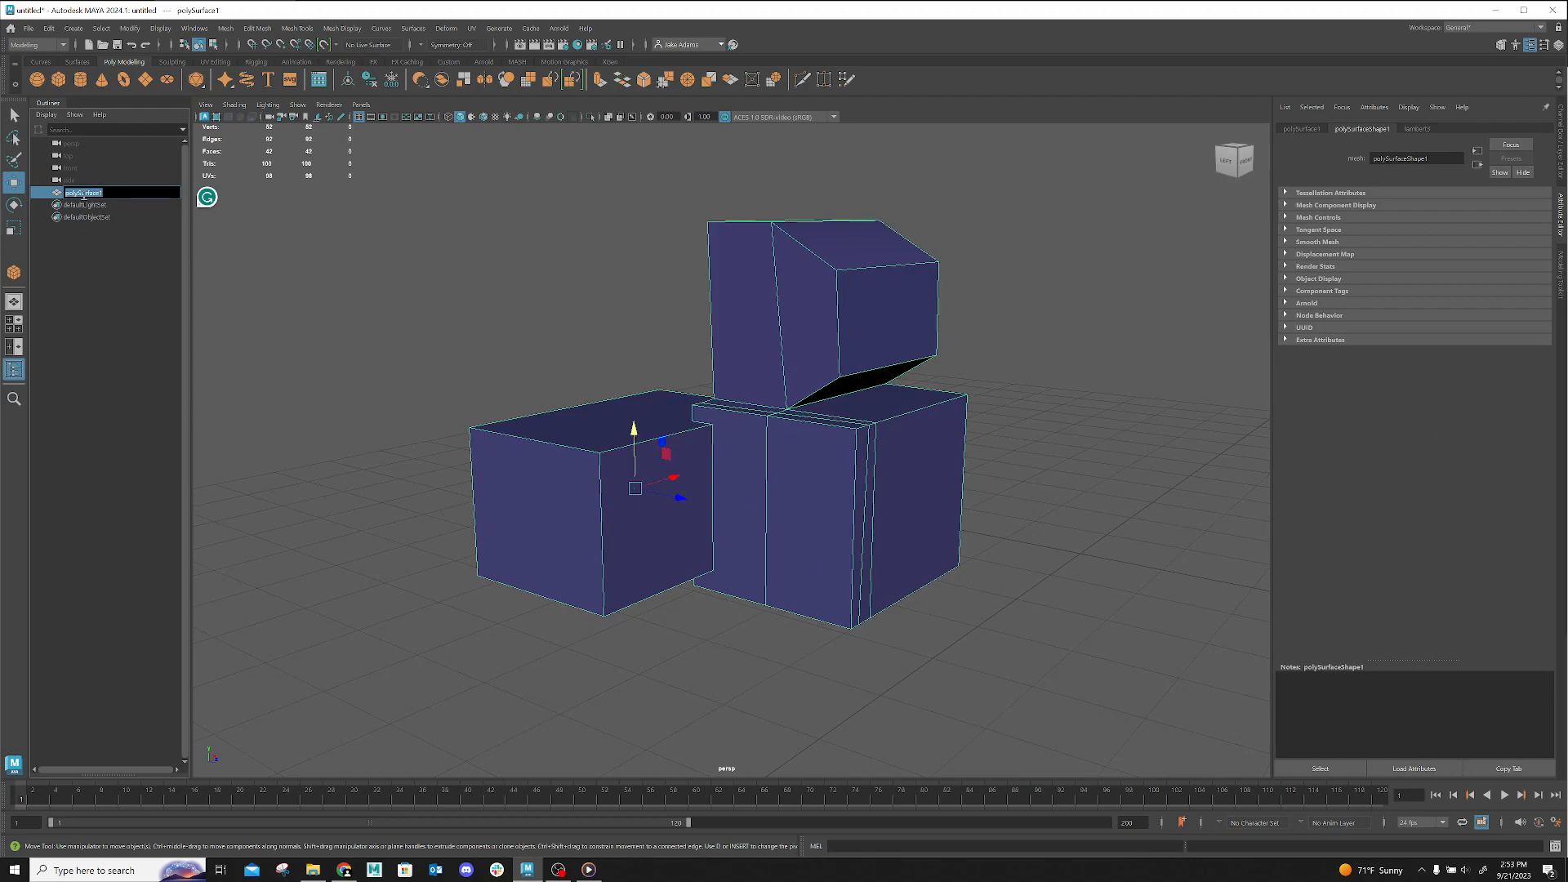
type("WashingCoobs")
key("Return")
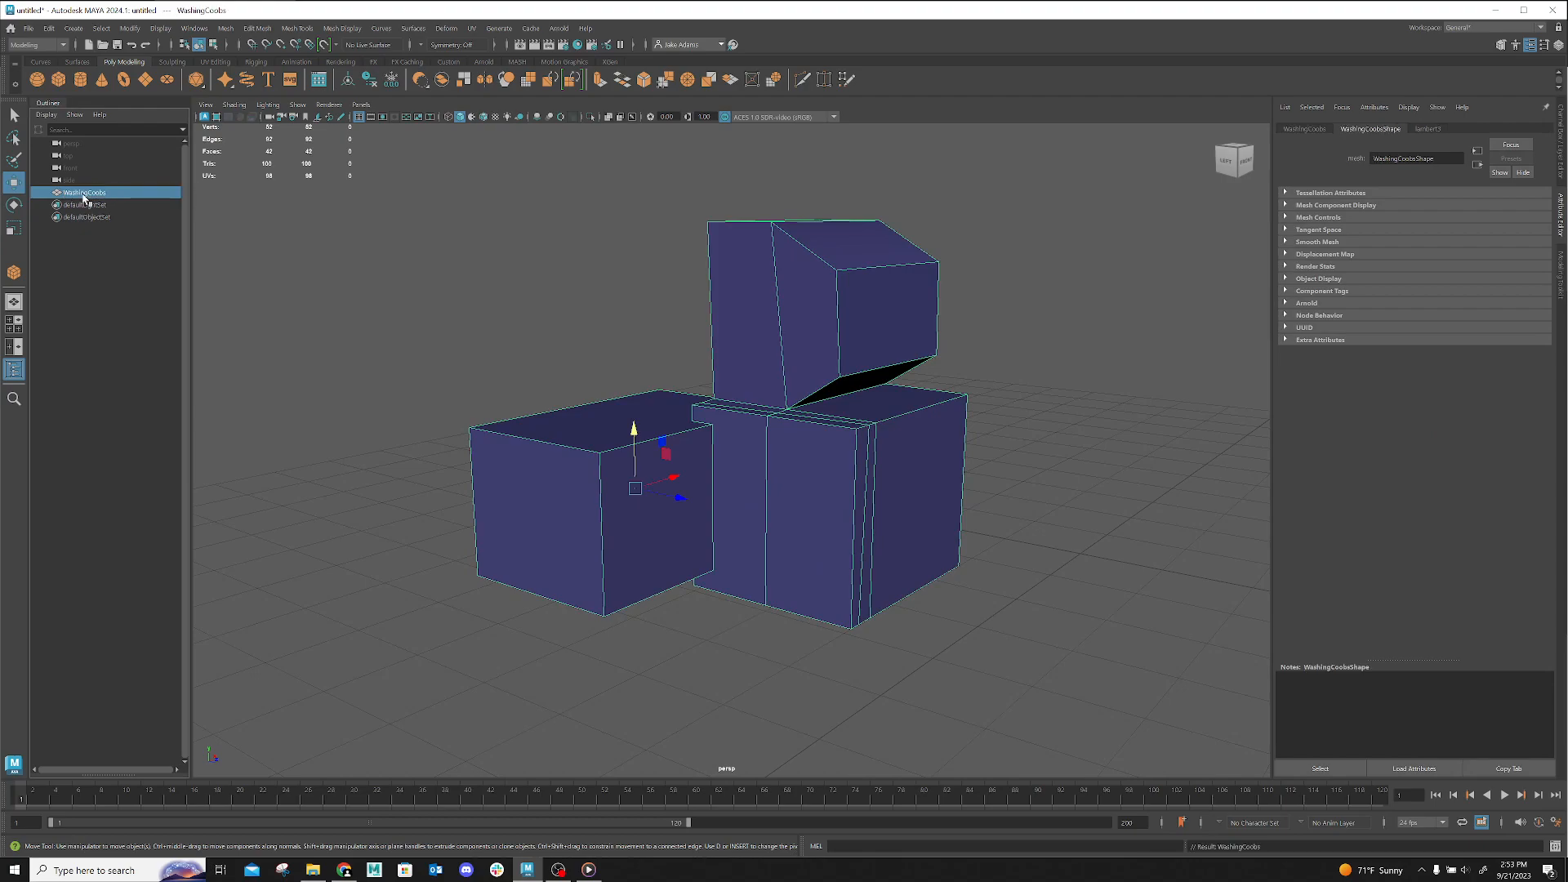
left_click(759, 689)
left_click(774, 492)
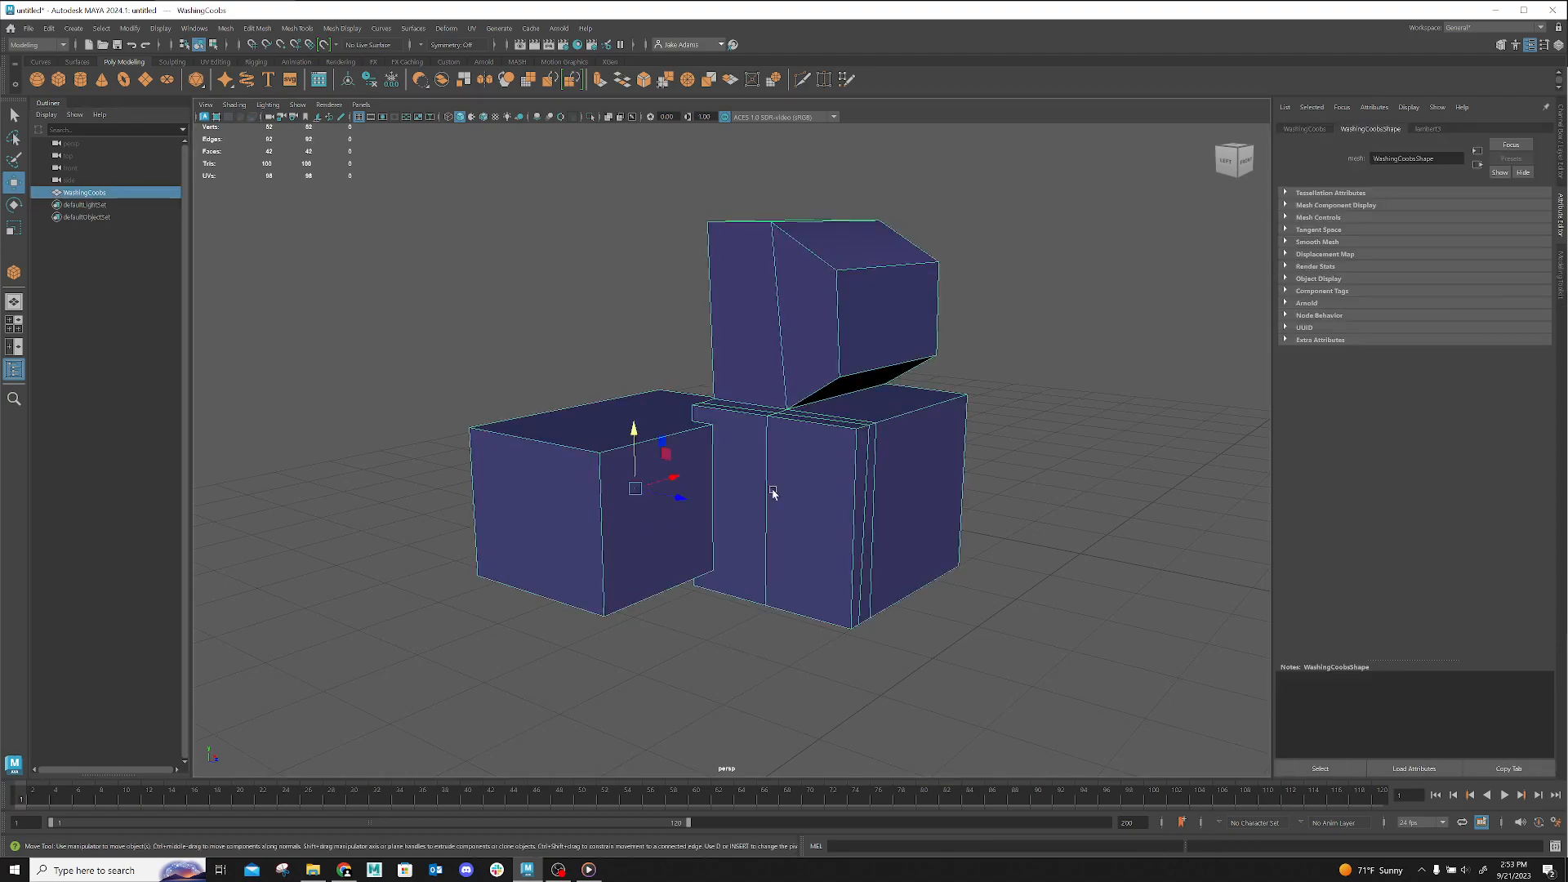
left_click(712, 629)
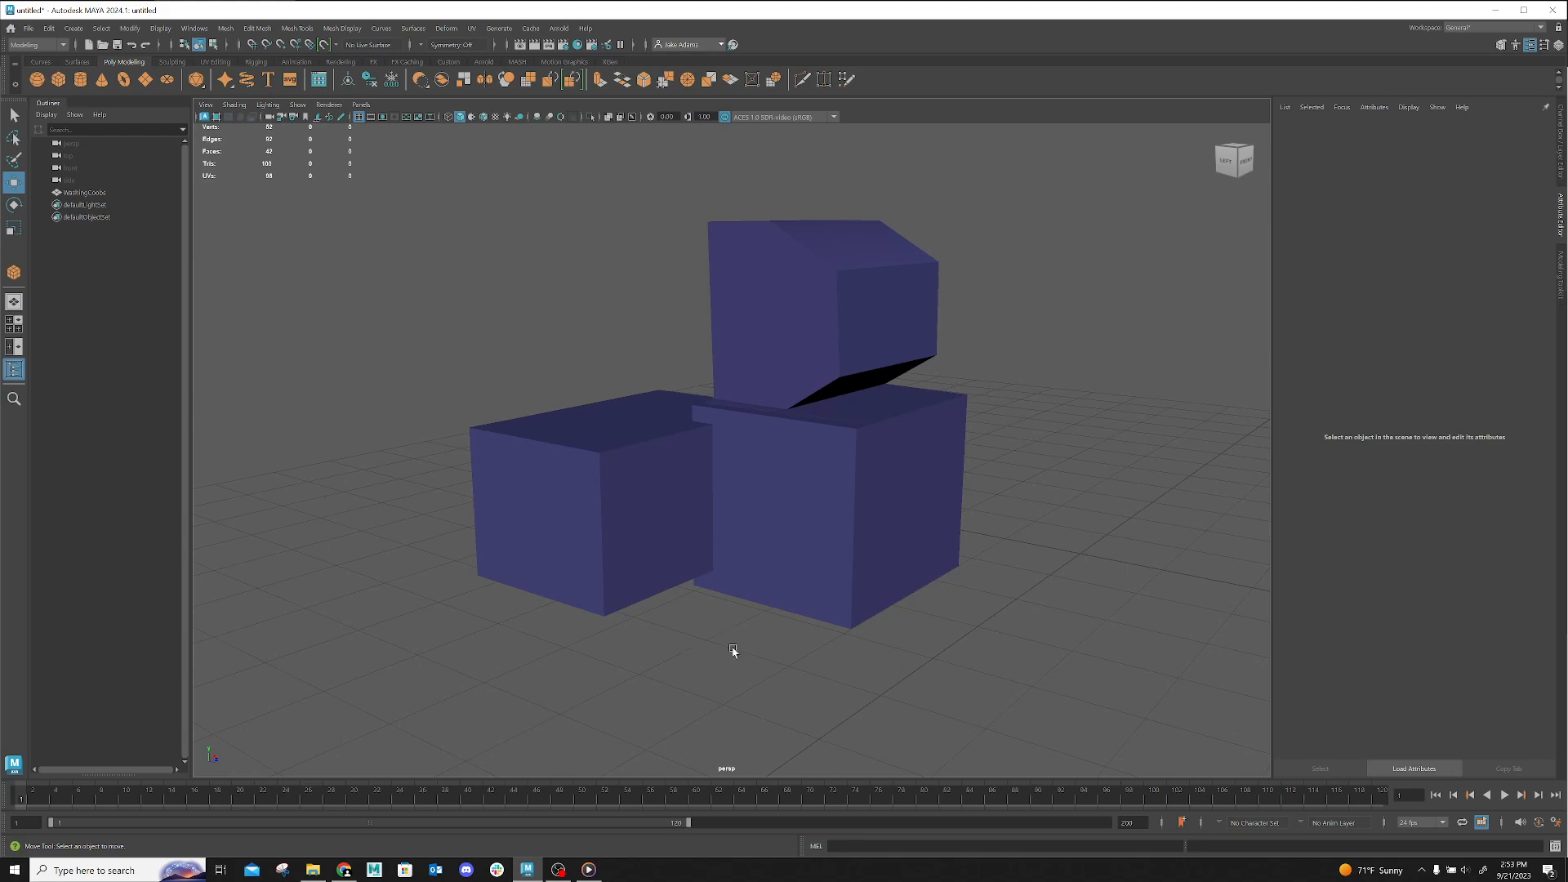
Examine the edges of the WashingCoobs mesh from several sides, including where the cube joins the stacked body
left_click_drag(711, 648, 286, 648, "alt")
right_click_drag(286, 647, 637, 542, "alt")
left_click_drag(637, 542, 728, 493, "alt")
left_click(725, 494)
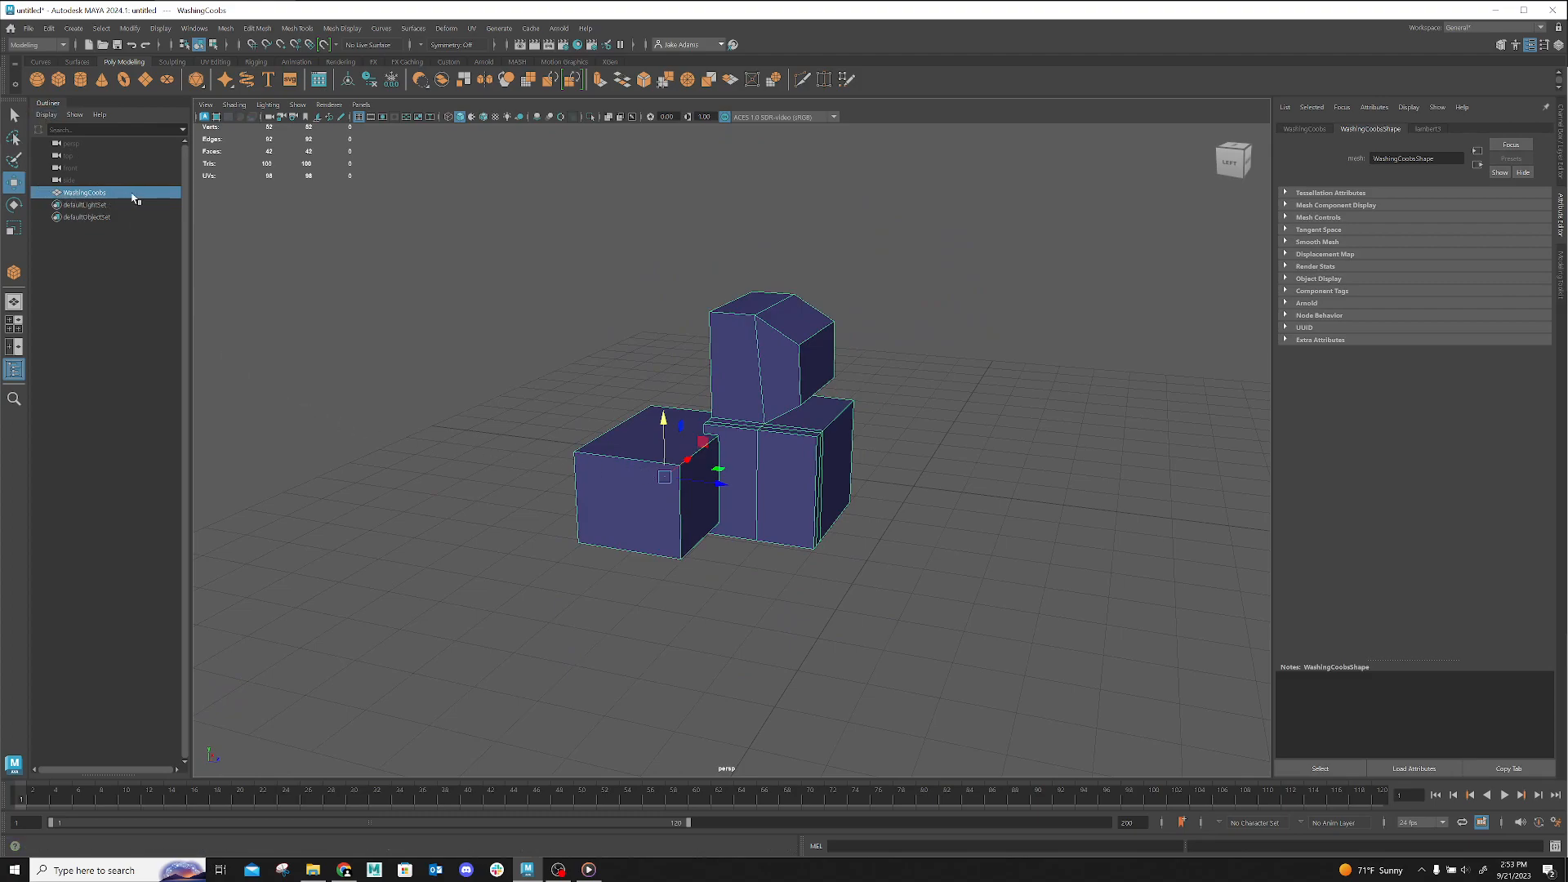
scroll(840, 500, "up", 4)
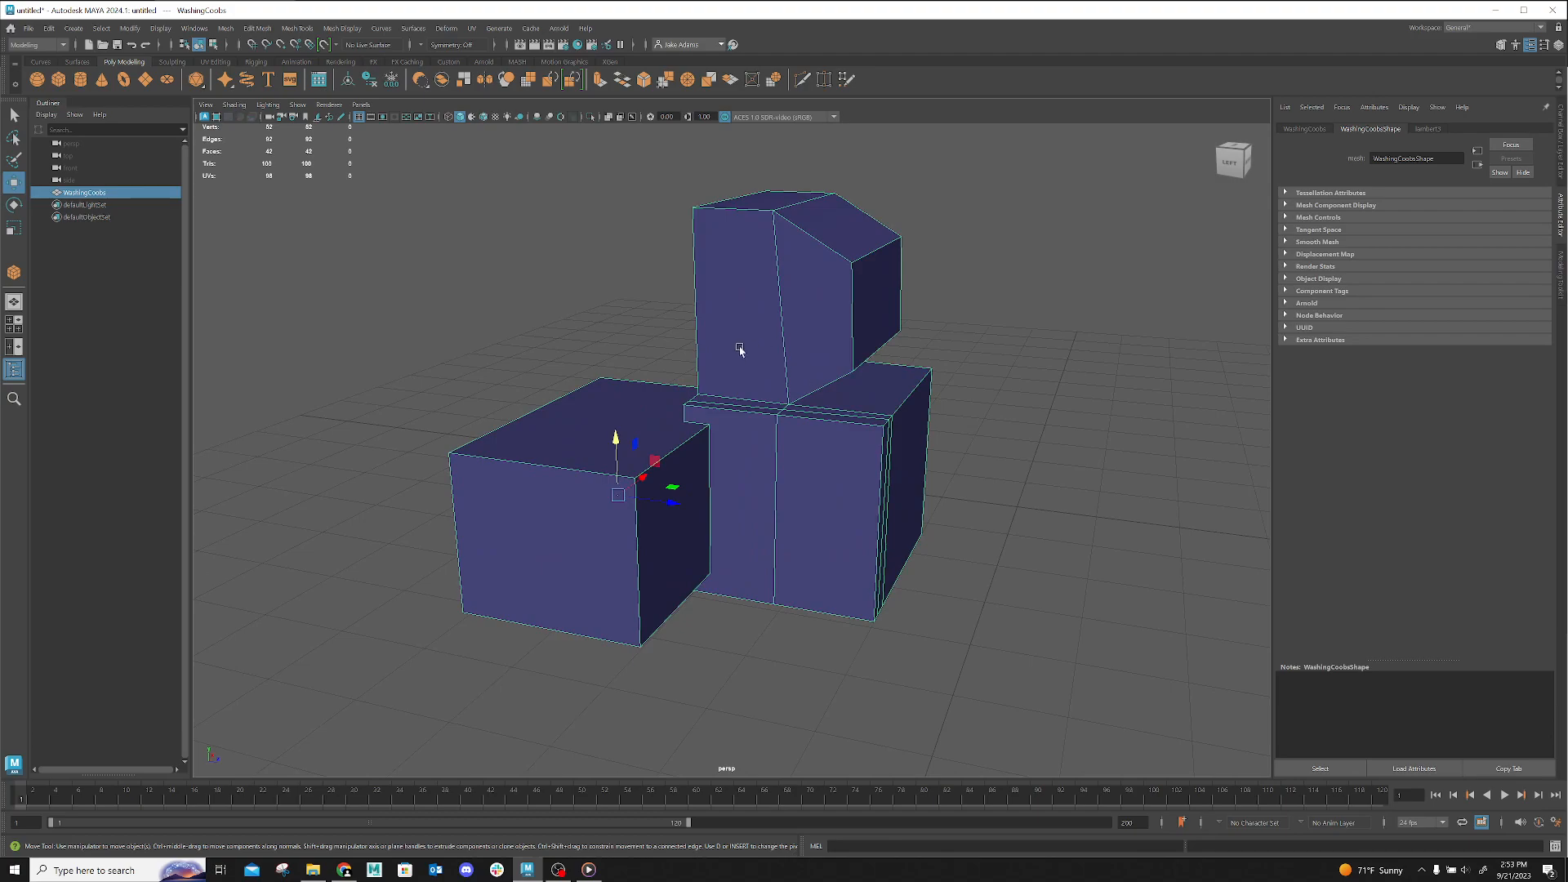
left_click_drag(790, 547, 330, 567, "alt")
left_click_drag(963, 507, 478, 494, "alt")
left_click_drag(460, 506, 515, 531, "alt")
Start a Multi-Cut line at the cube's upper corner against the lower box and run it horizontally across the adjoining side and front faces
left_click(808, 82)
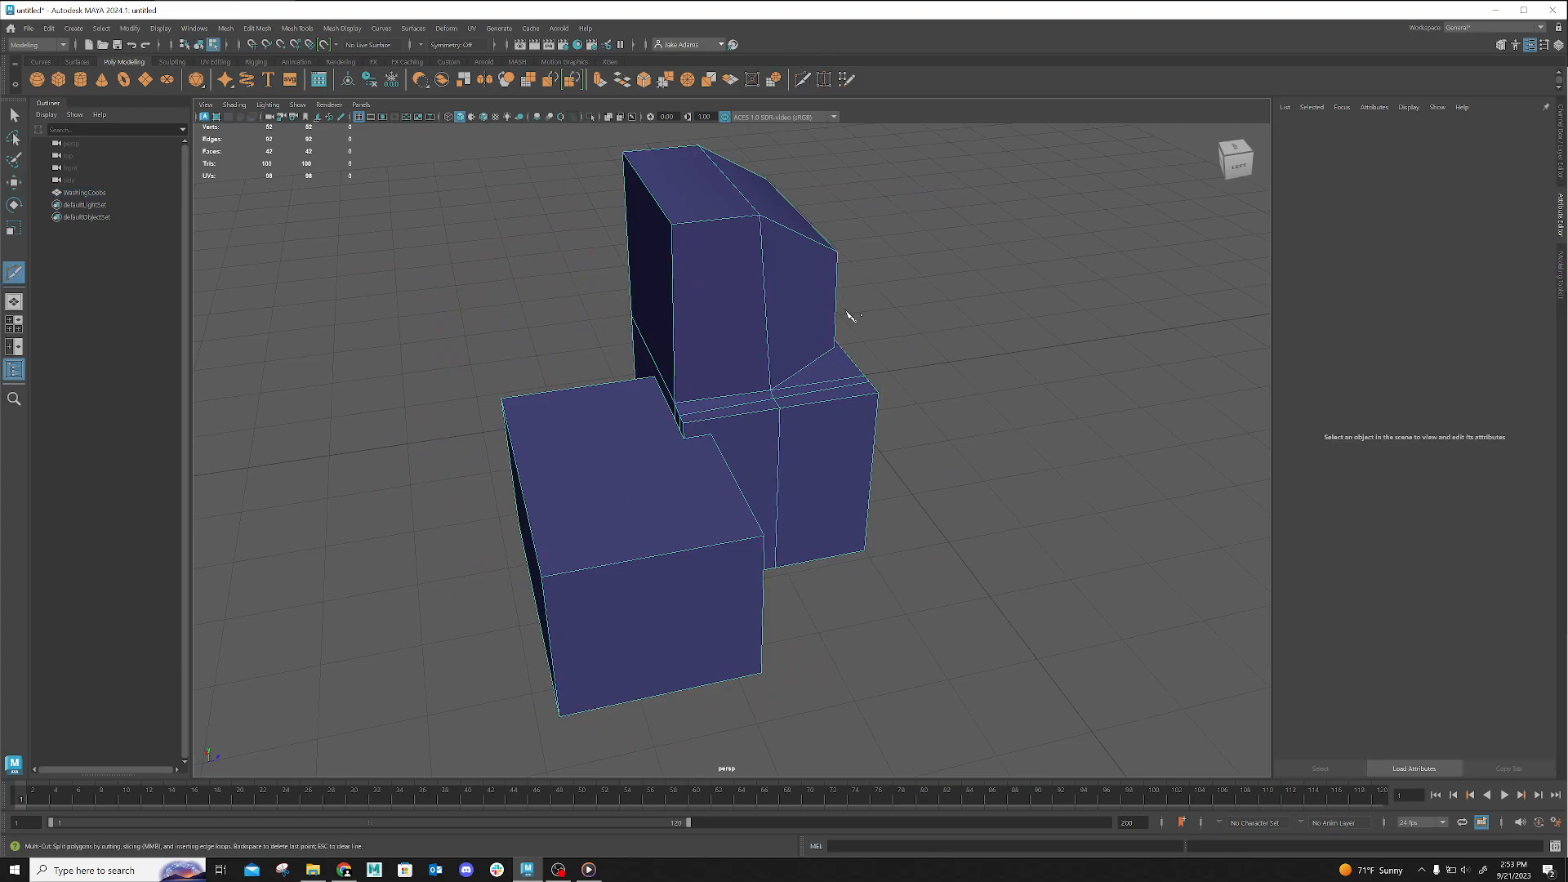
left_click_drag(879, 315, 829, 297, "alt")
left_click(710, 424)
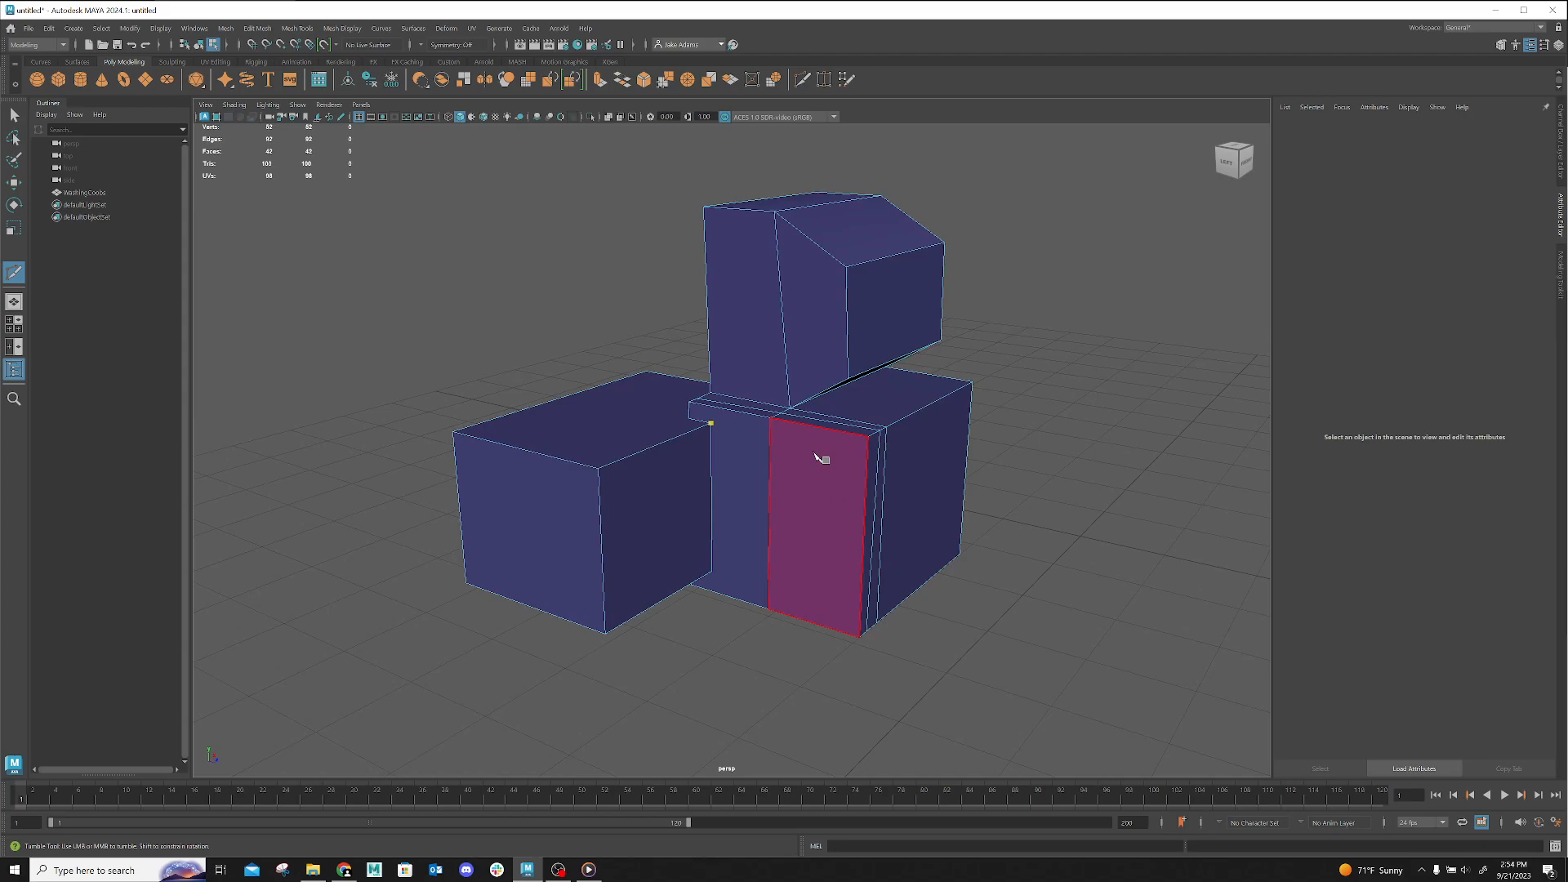
left_click(725, 440)
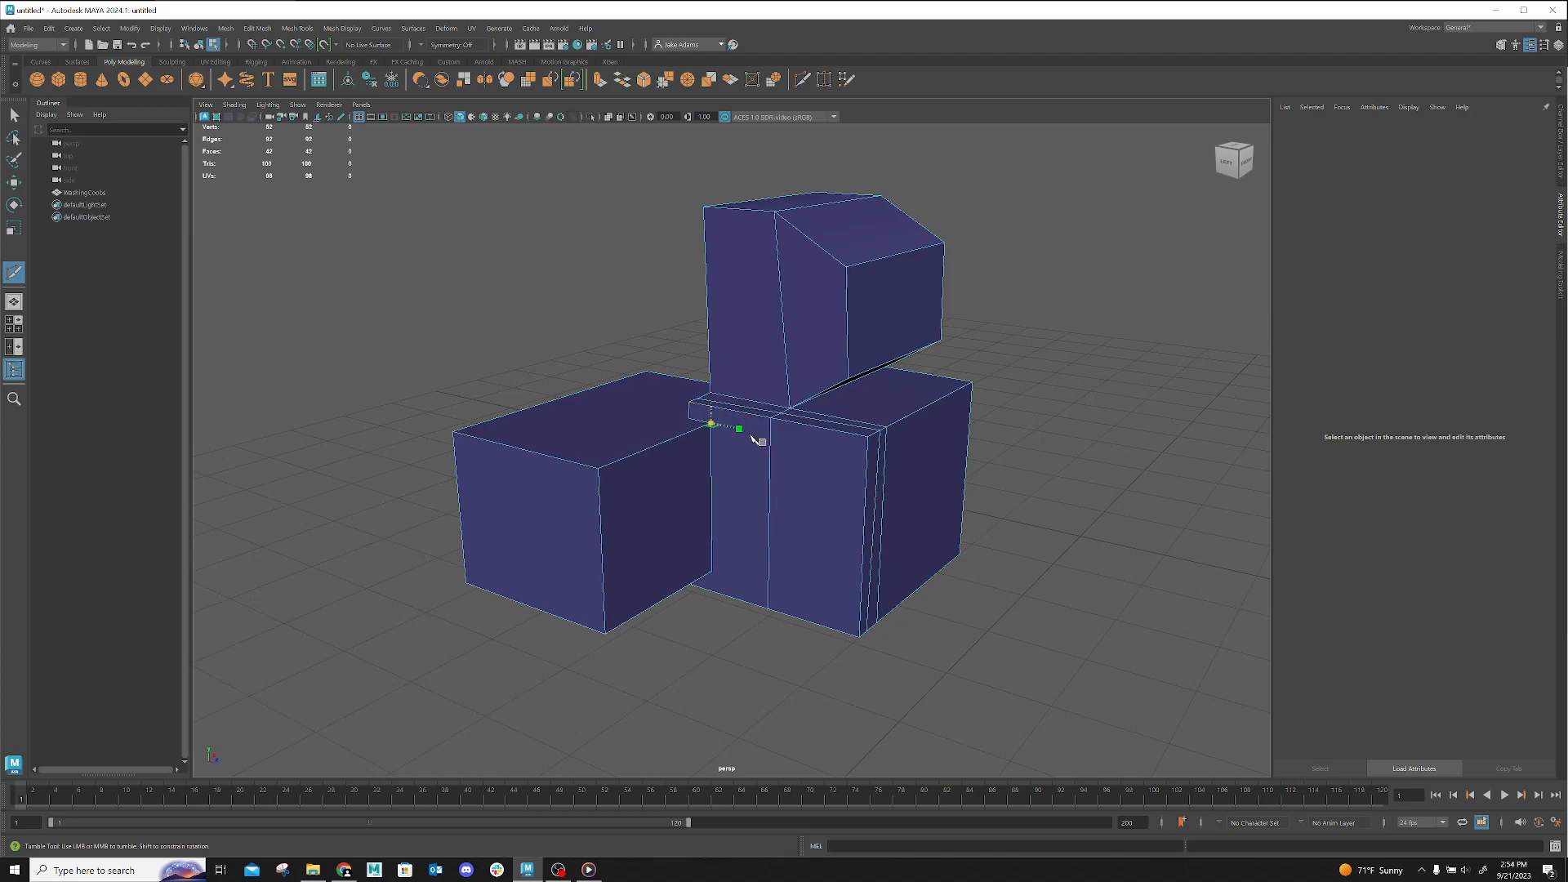
left_click(869, 456)
key("ctrl+z")
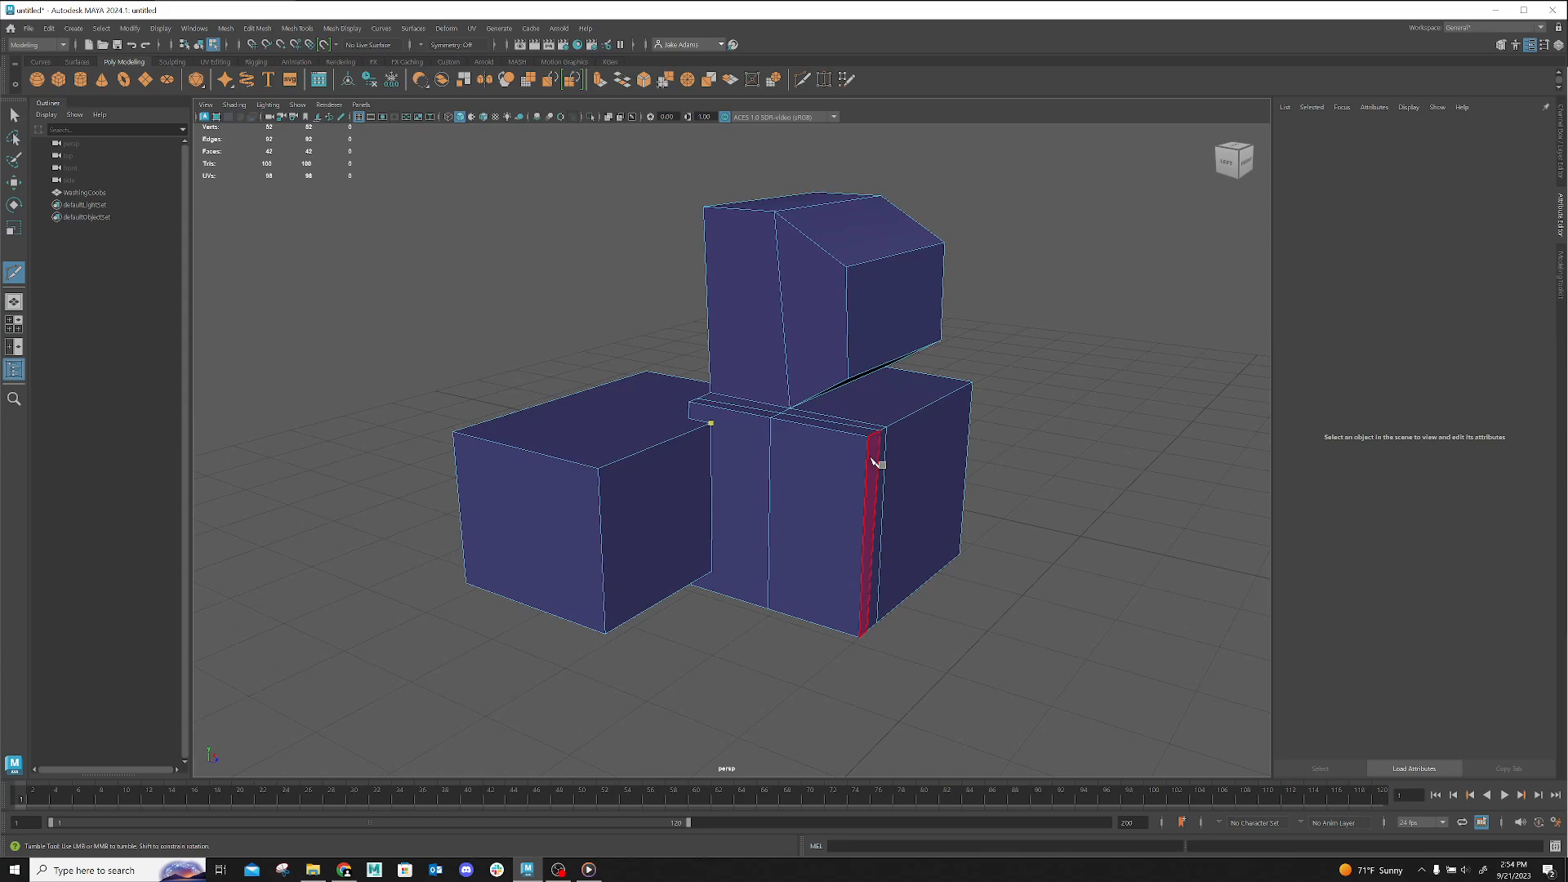
left_click(867, 456)
left_click(868, 456)
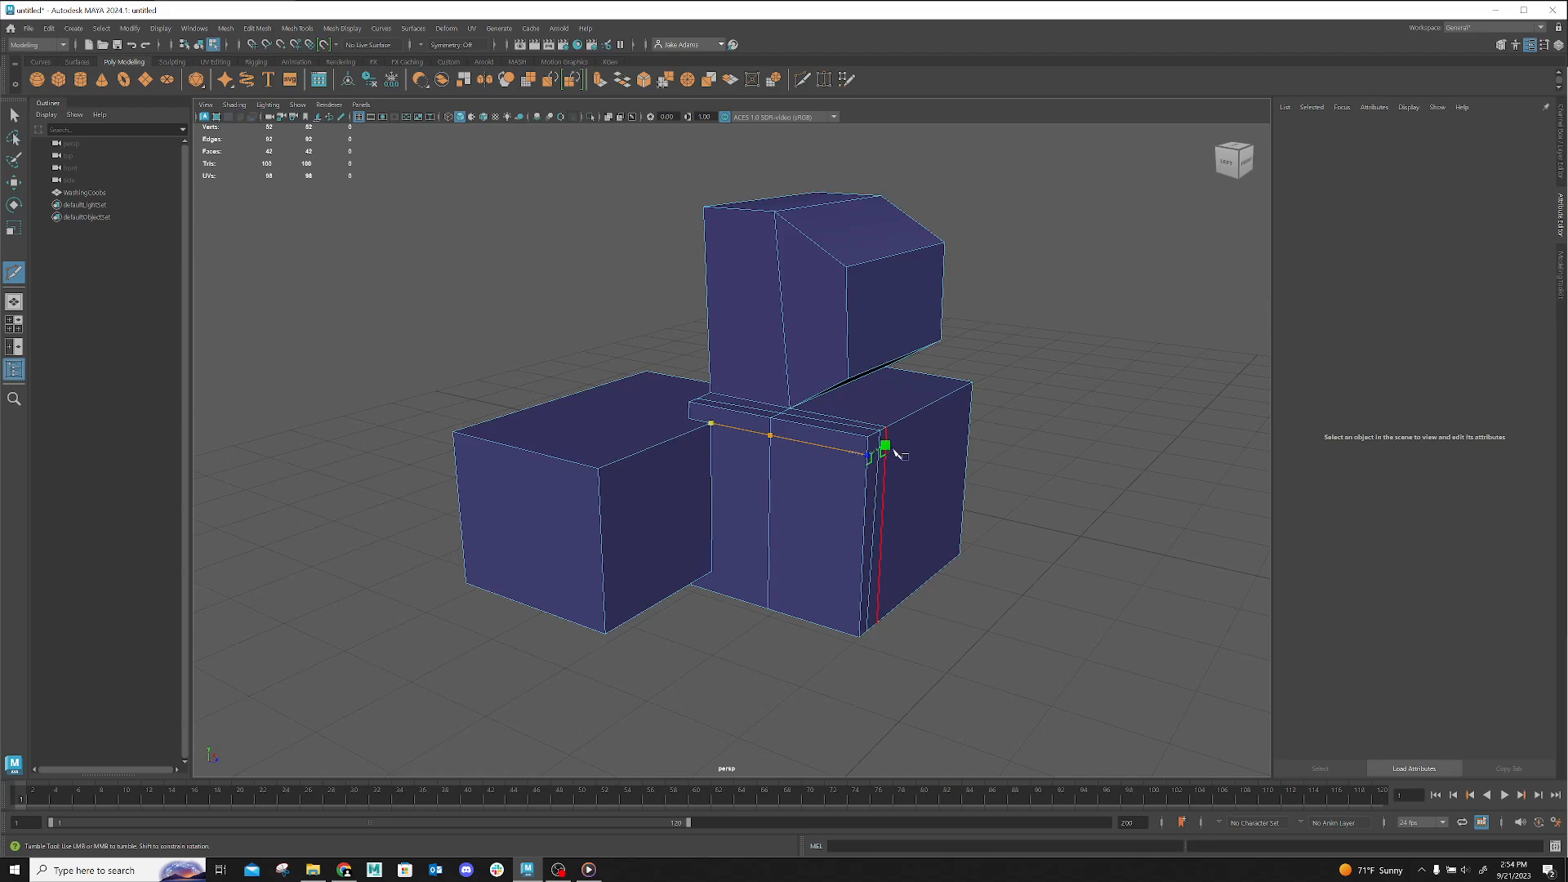
left_click(972, 399)
Continue the cut around the remaining sides of the lower box to the cube's other upper corner and complete it
left_click_drag(868, 500, 798, 553, "alt")
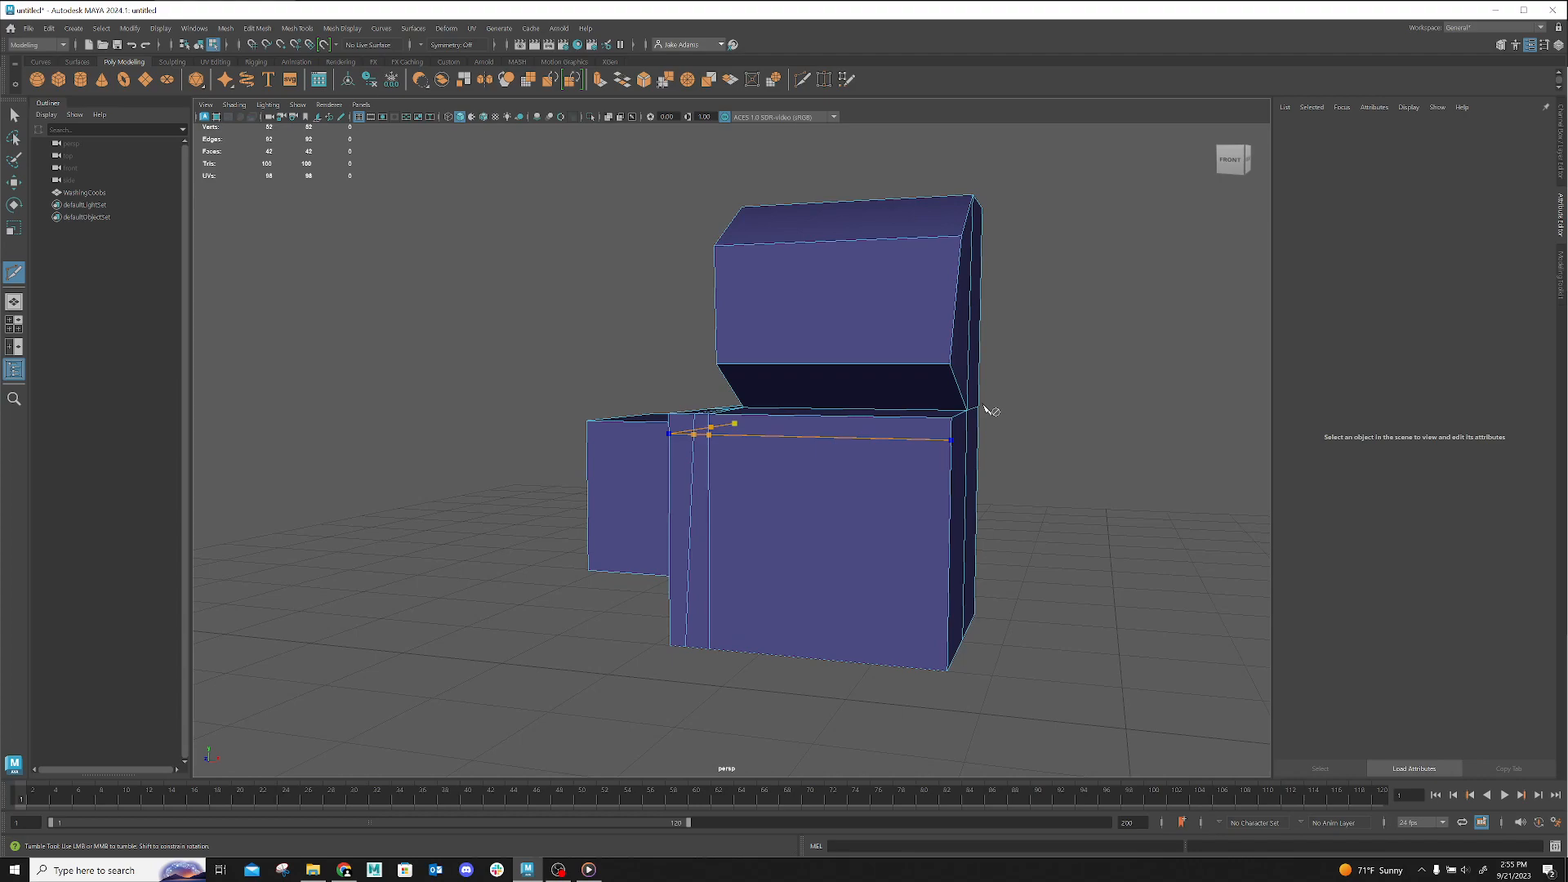
left_click_drag(998, 413, 917, 444)
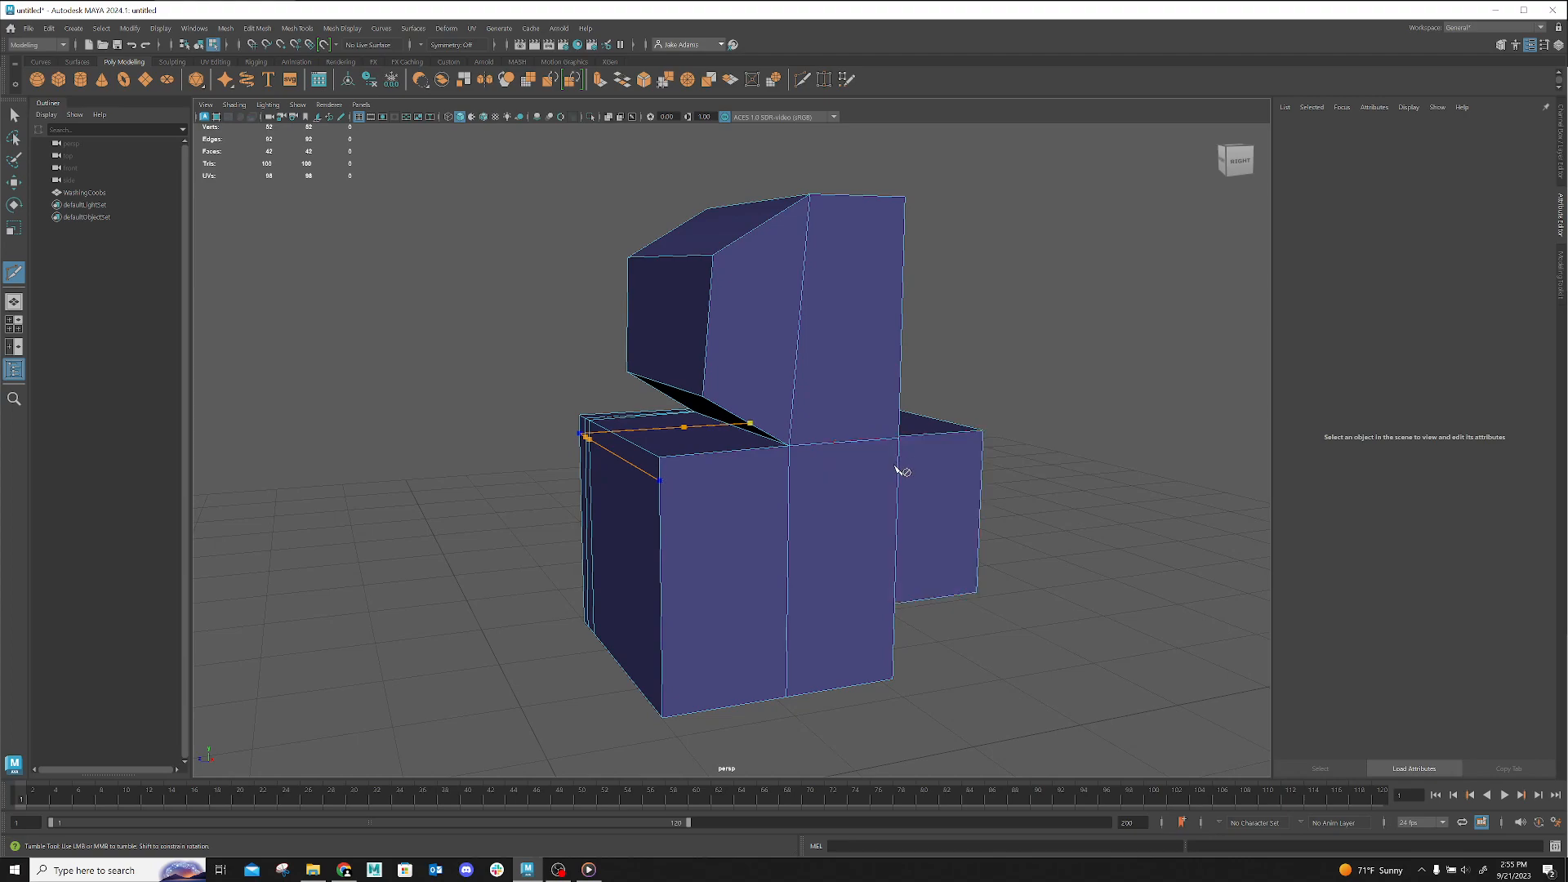
left_click_drag(833, 536, 678, 536)
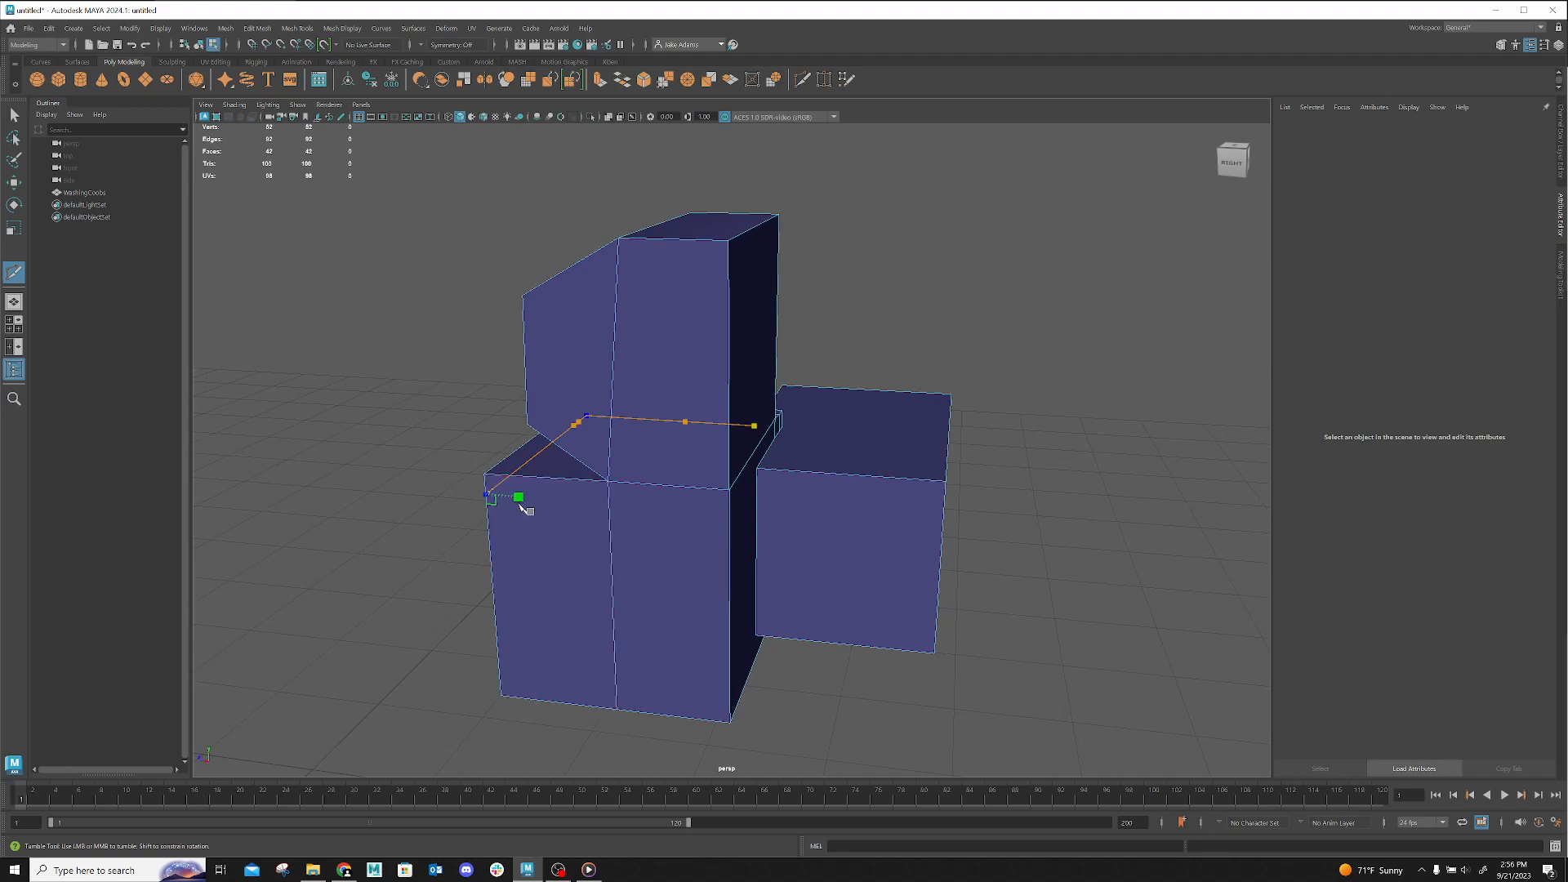
left_click(609, 505)
left_click(729, 514)
left_click_drag(829, 609, 696, 535, "alt")
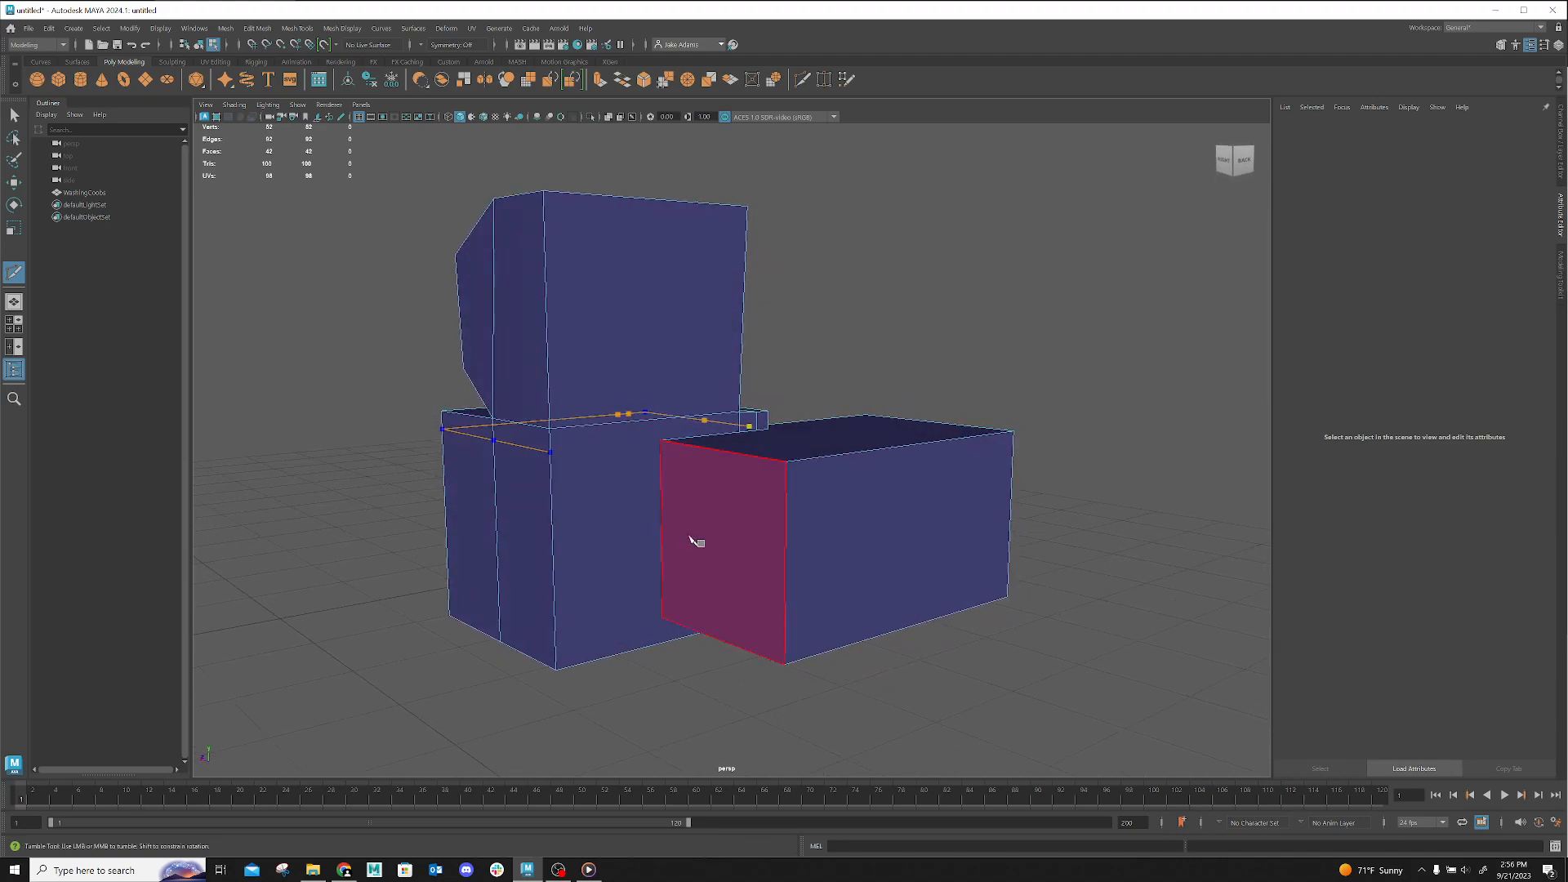
left_click(662, 444)
key("Return")
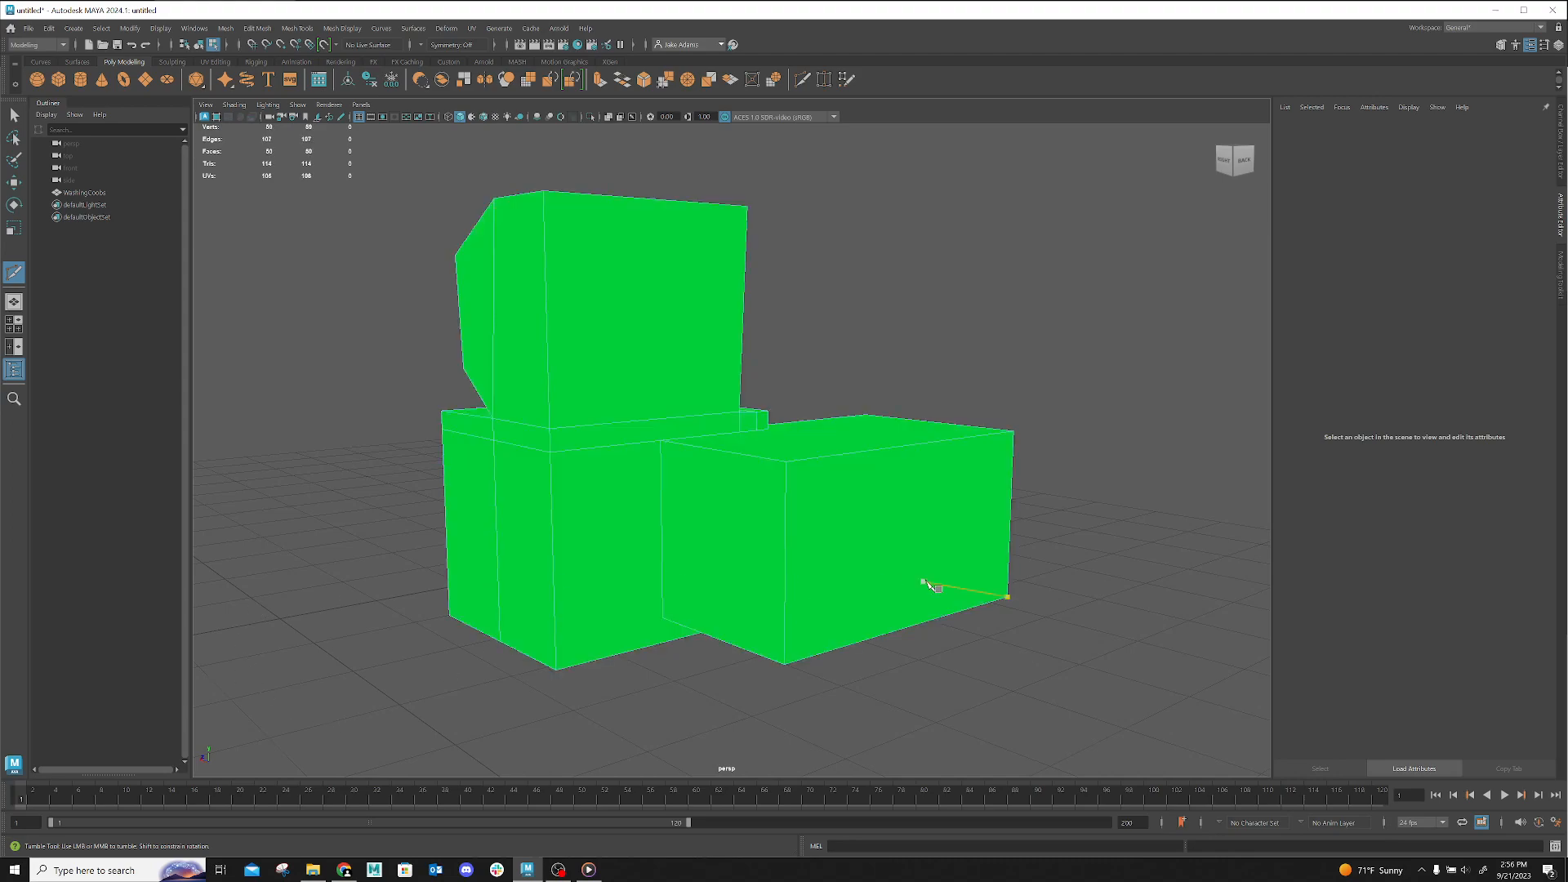
Assign the existing lambert3 material to the whole WashingCoobs mesh in object mode and deselect it
left_click_drag(763, 500, 645, 502, "alt")
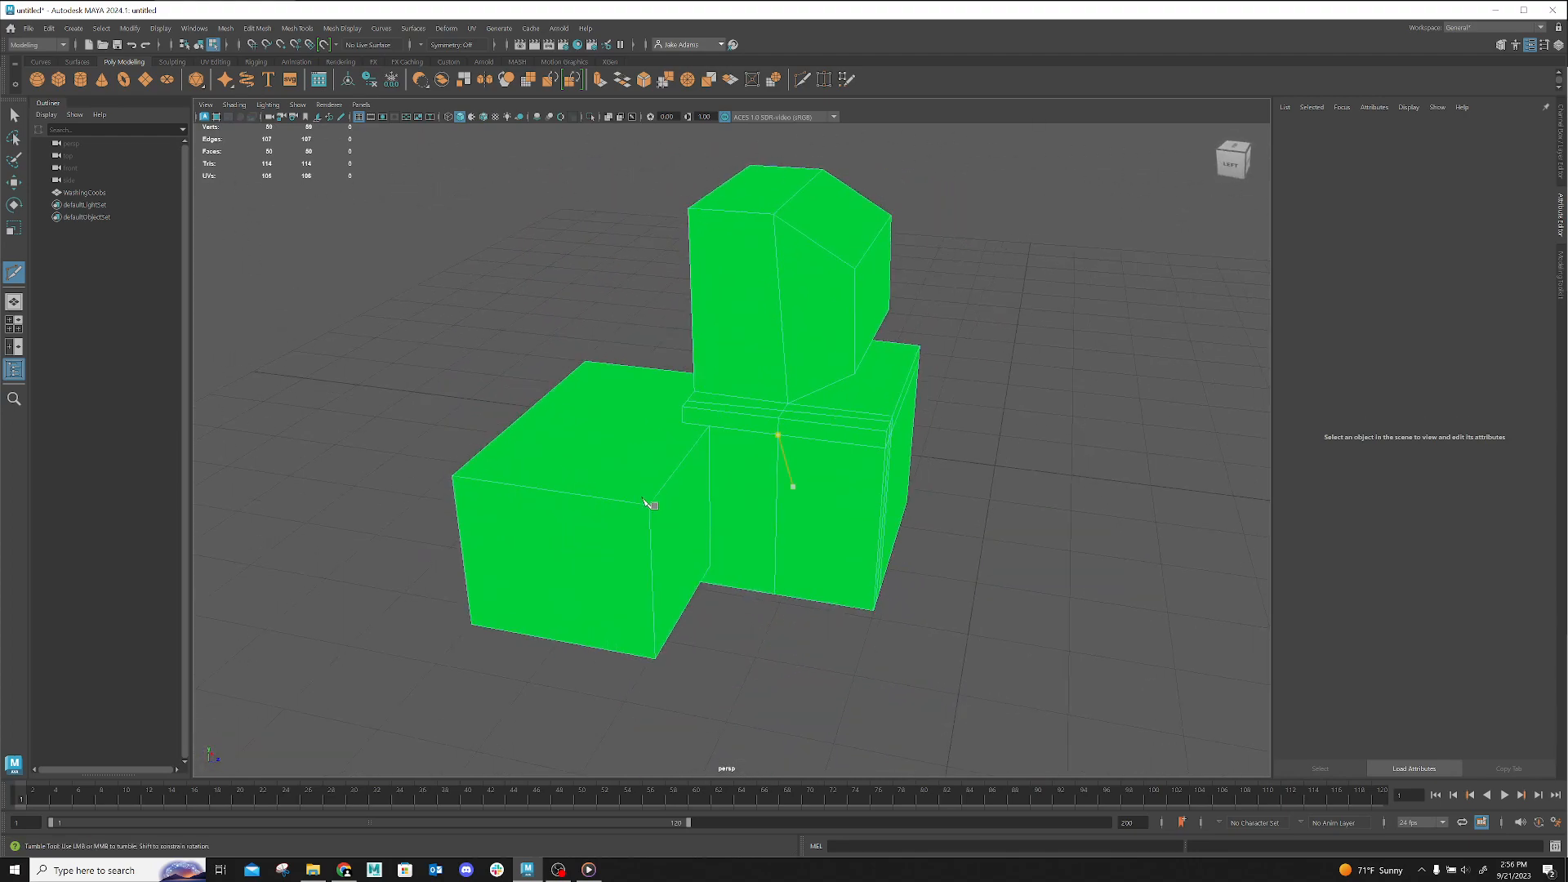
key("q")
right_click_drag(791, 352, 830, 326)
right_click(754, 294)
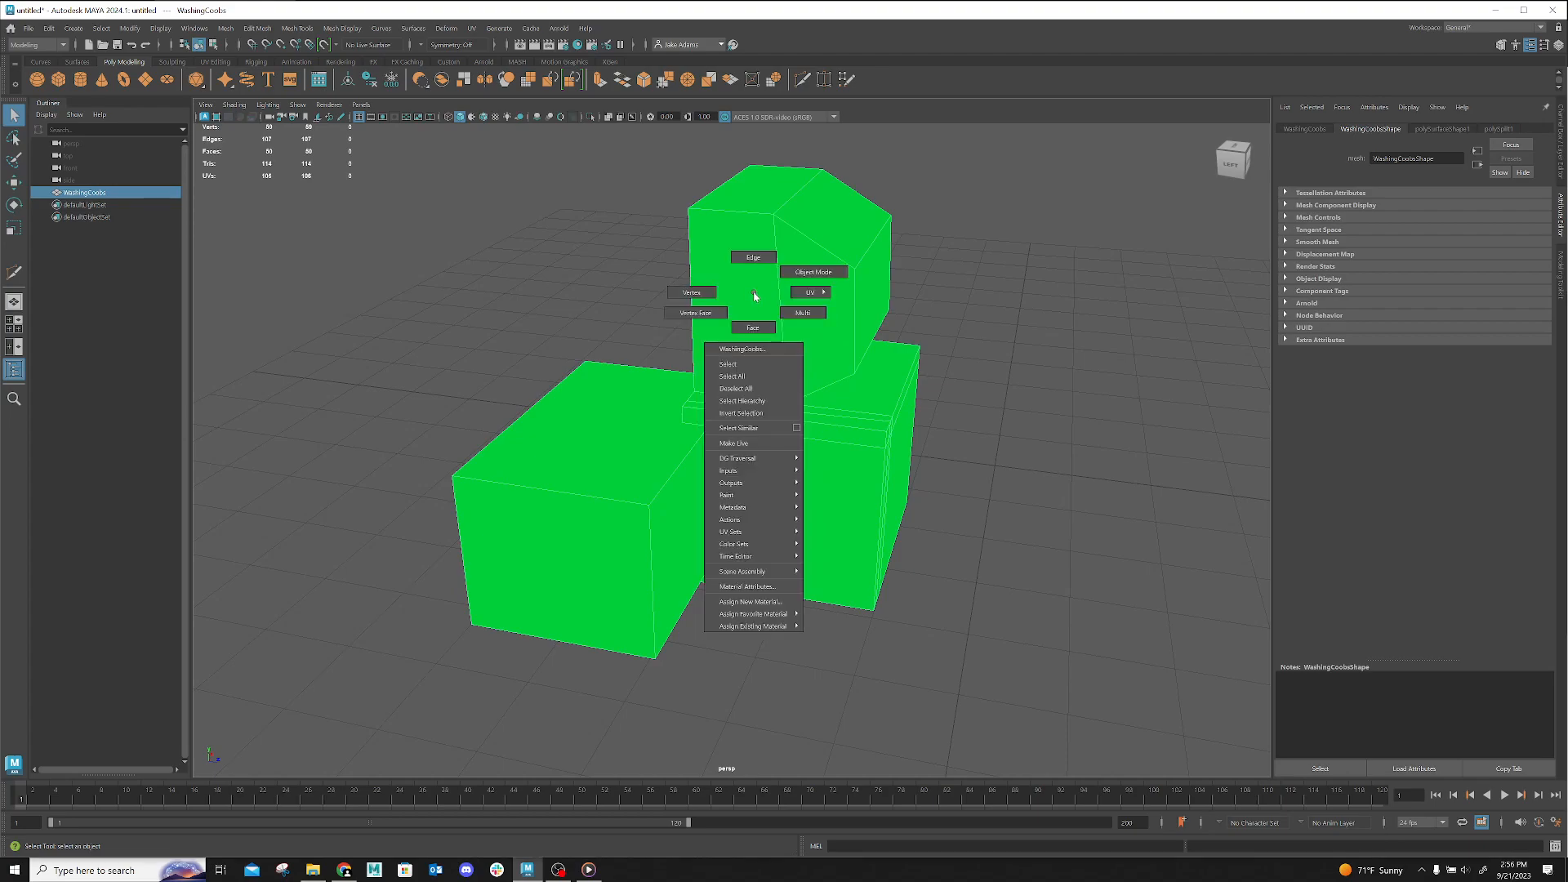
mouse_move(772, 626)
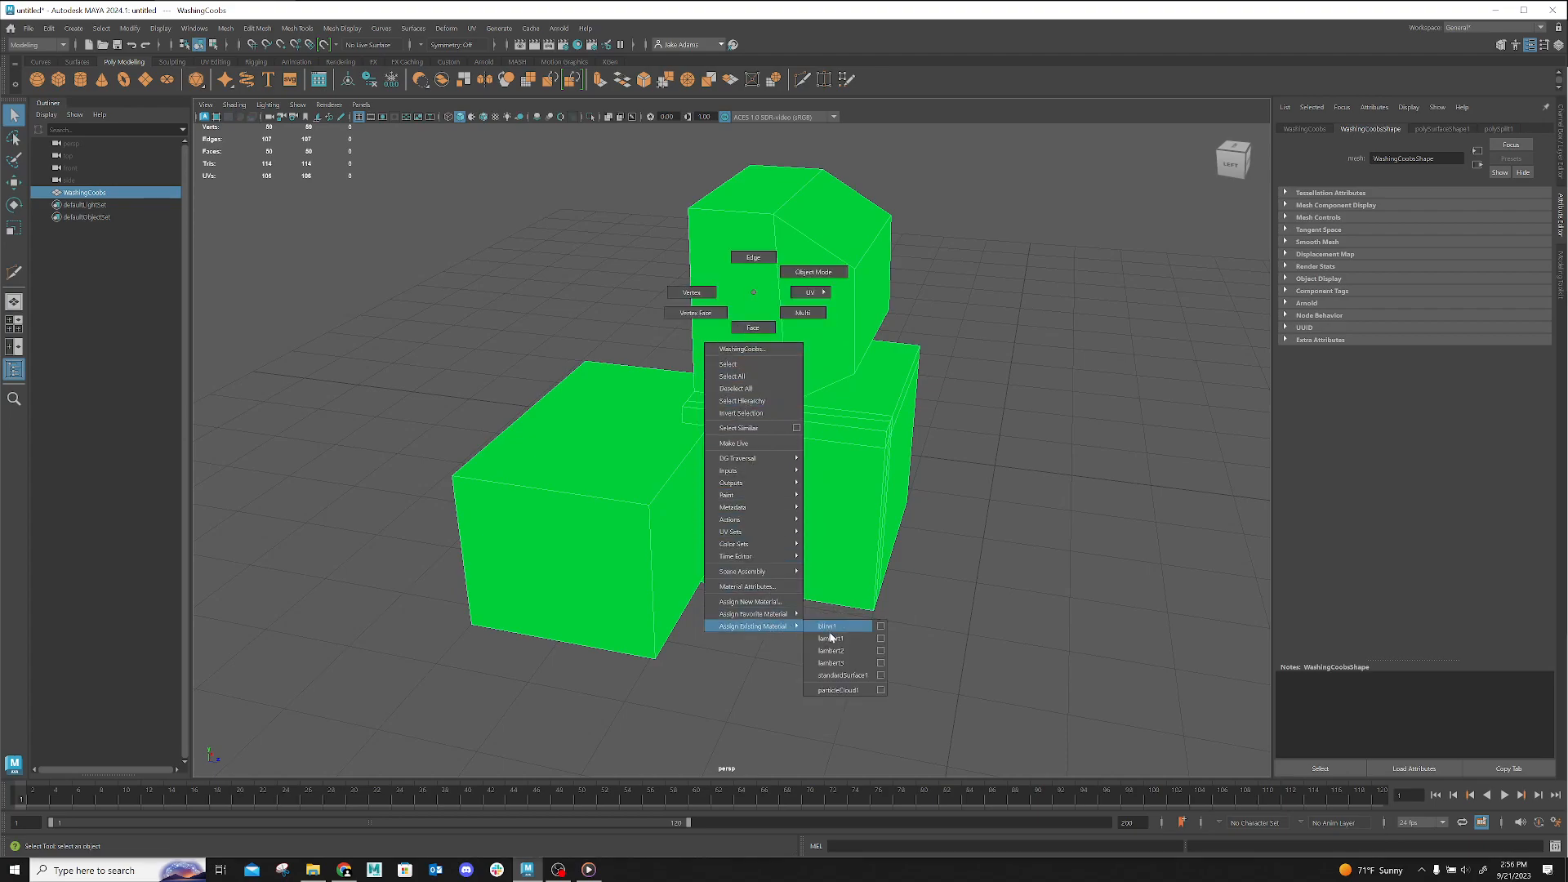
left_click(831, 662)
left_click(1012, 670)
left_click(834, 491)
left_click(1072, 542)
Move the inner vertex on the lower box's top front edge slightly toward the box's outer corner
scroll(945, 427, "up", 8)
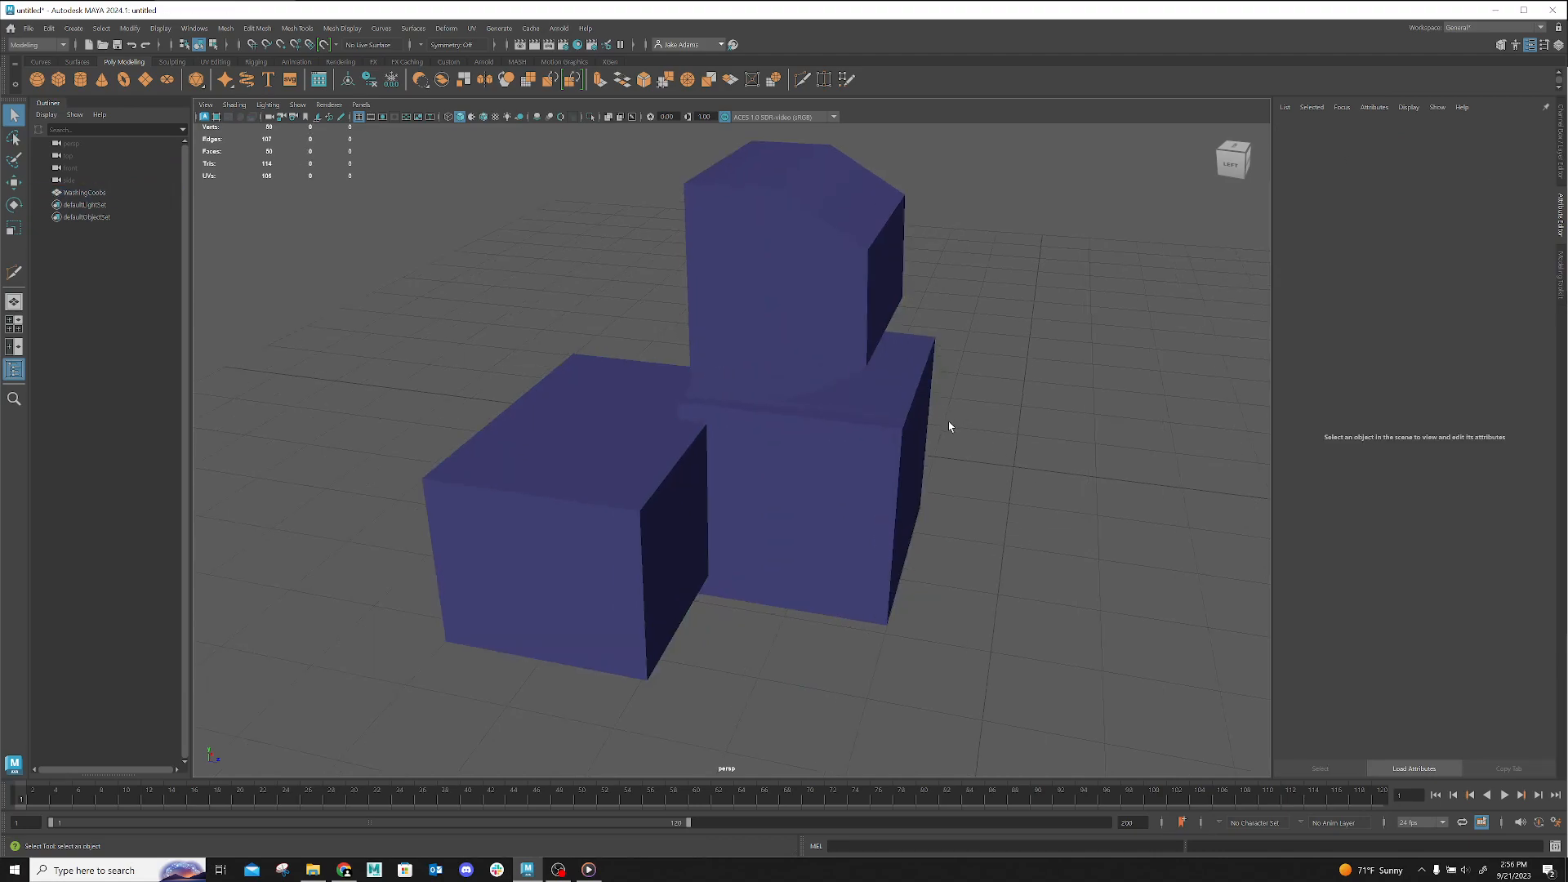
left_click_drag(1066, 521, 1002, 527, "alt")
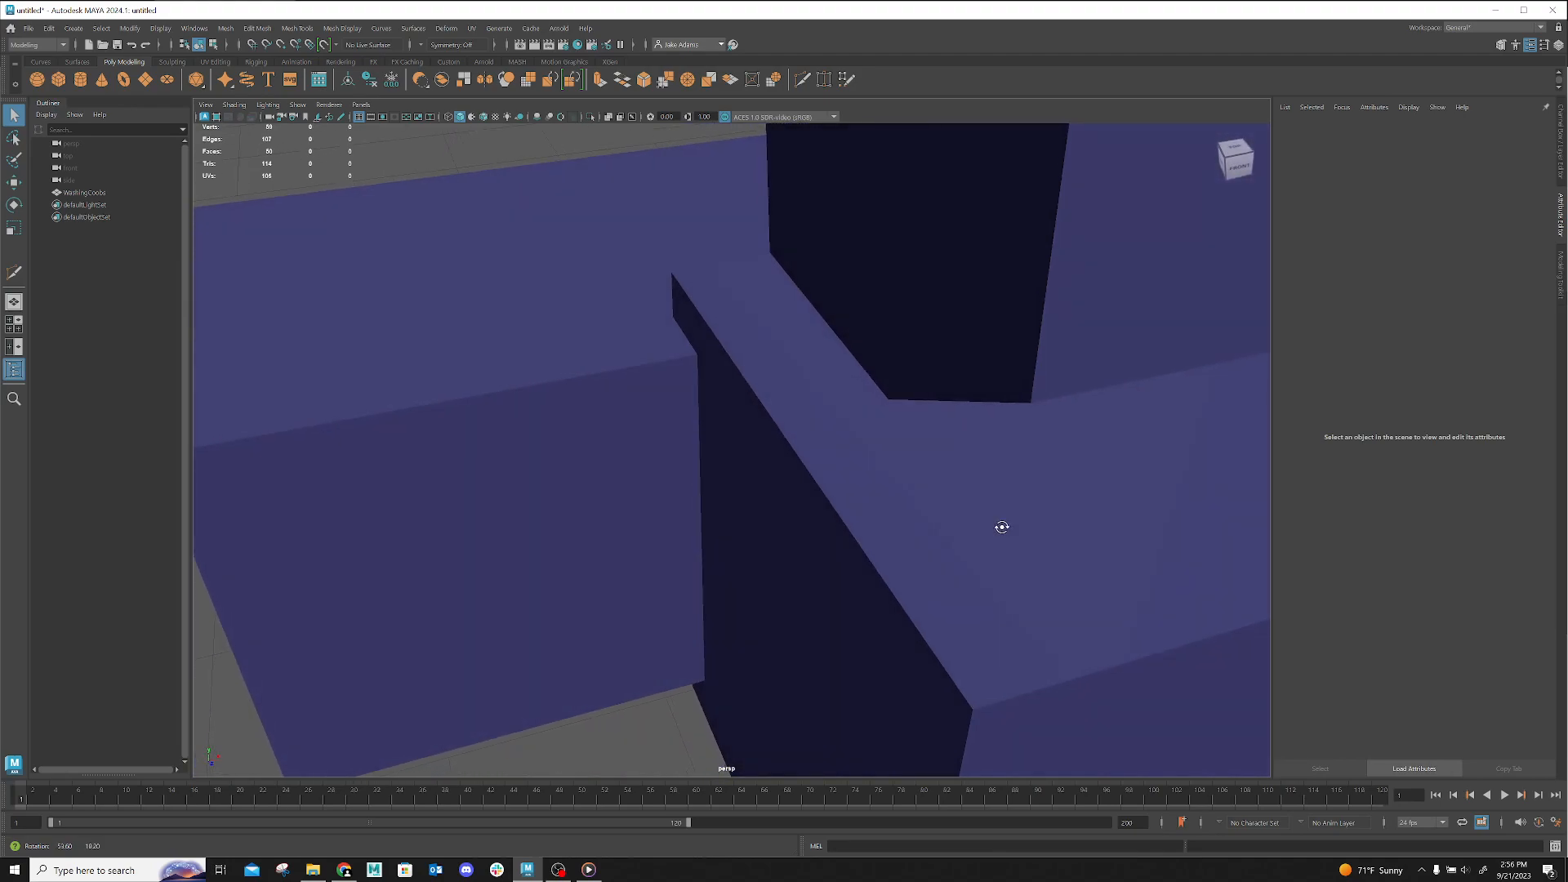
left_click(1002, 531)
right_click_drag(1132, 566, 877, 492, "alt")
left_click_drag(878, 492, 816, 511, "alt")
right_click_drag(792, 510, 745, 505)
left_click(804, 581)
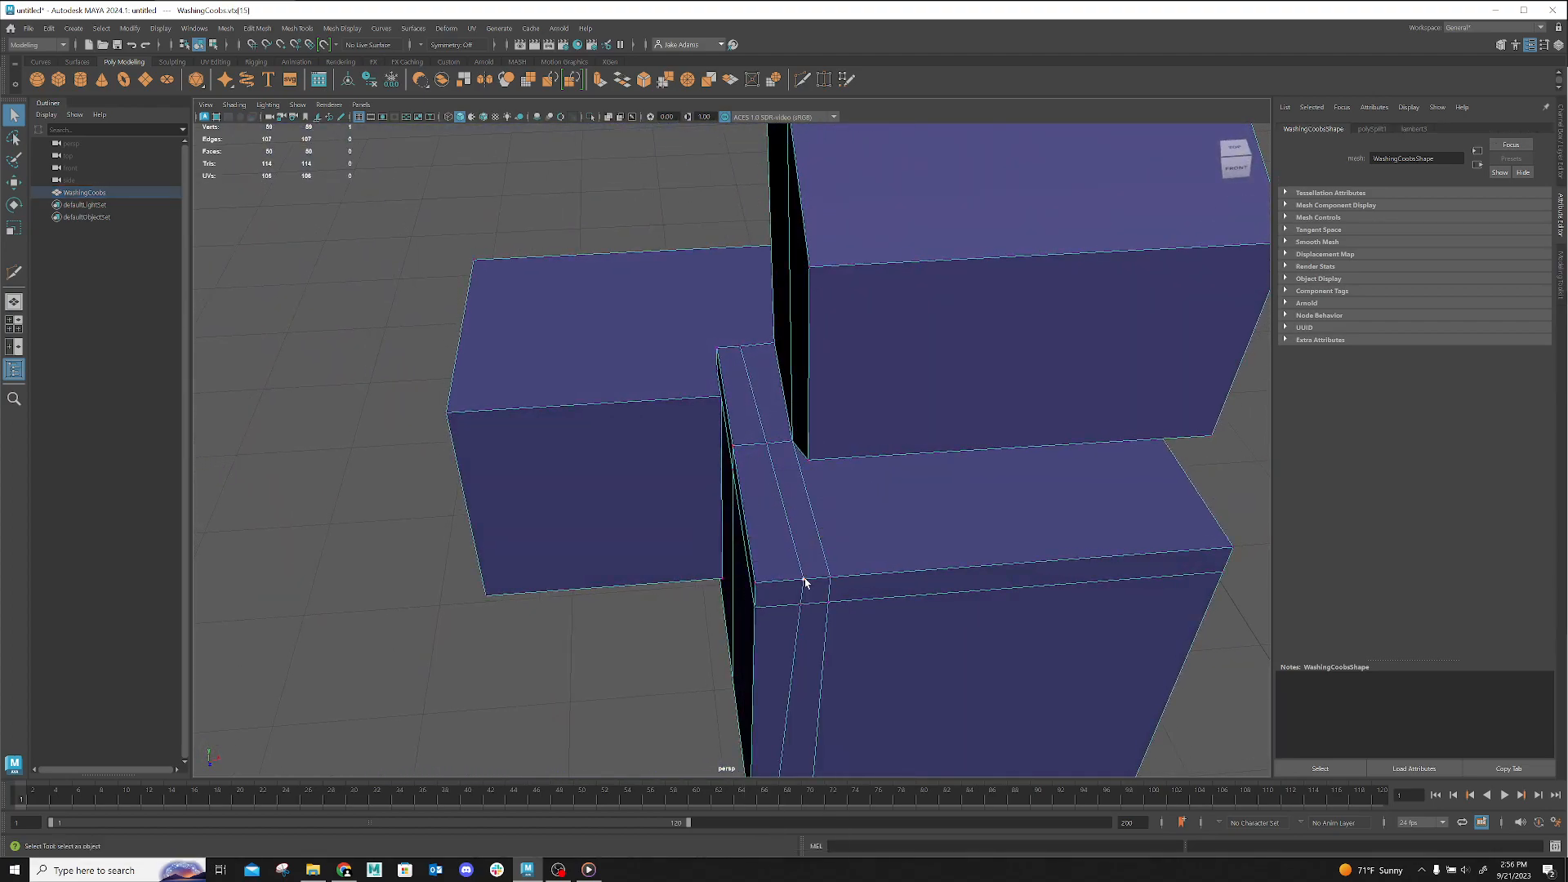
key("w")
left_click_drag(823, 583, 815, 588)
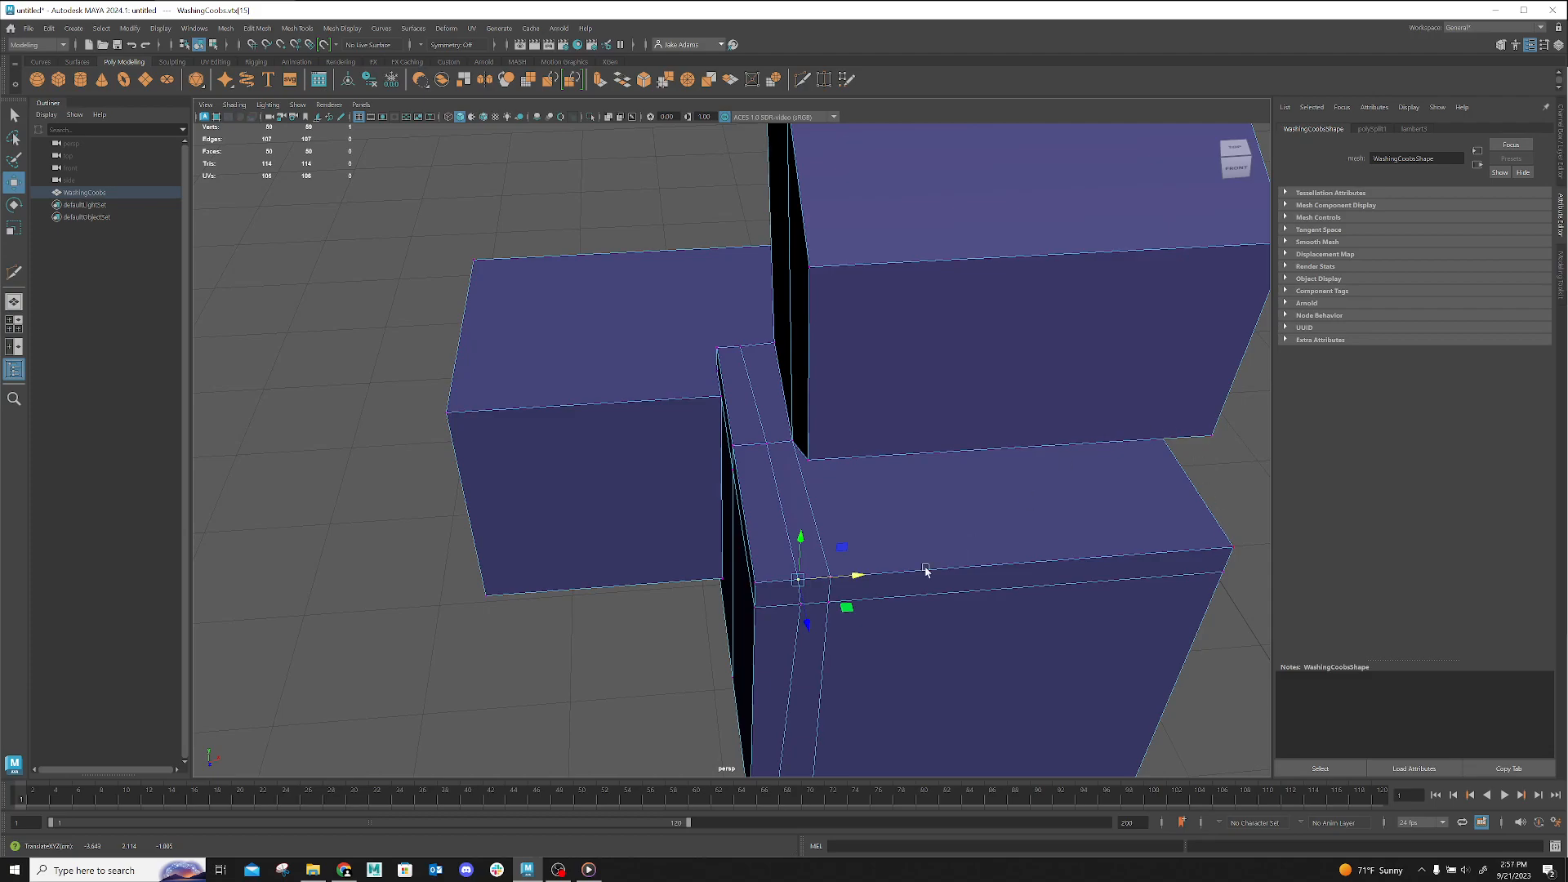
left_click(627, 665)
Examine the shading of the WashingCoobs mesh around the lower box's top from several sides
left_click_drag(595, 718, 699, 627, "alt")
left_click_drag(1047, 597, 1099, 587, "alt")
scroll(744, 439, "up", 1)
left_click_drag(744, 439, 1062, 565, "alt")
right_click_drag(1063, 566, 663, 513, "alt")
left_click(1010, 549)
left_click_drag(1136, 592, 1062, 596, "alt")
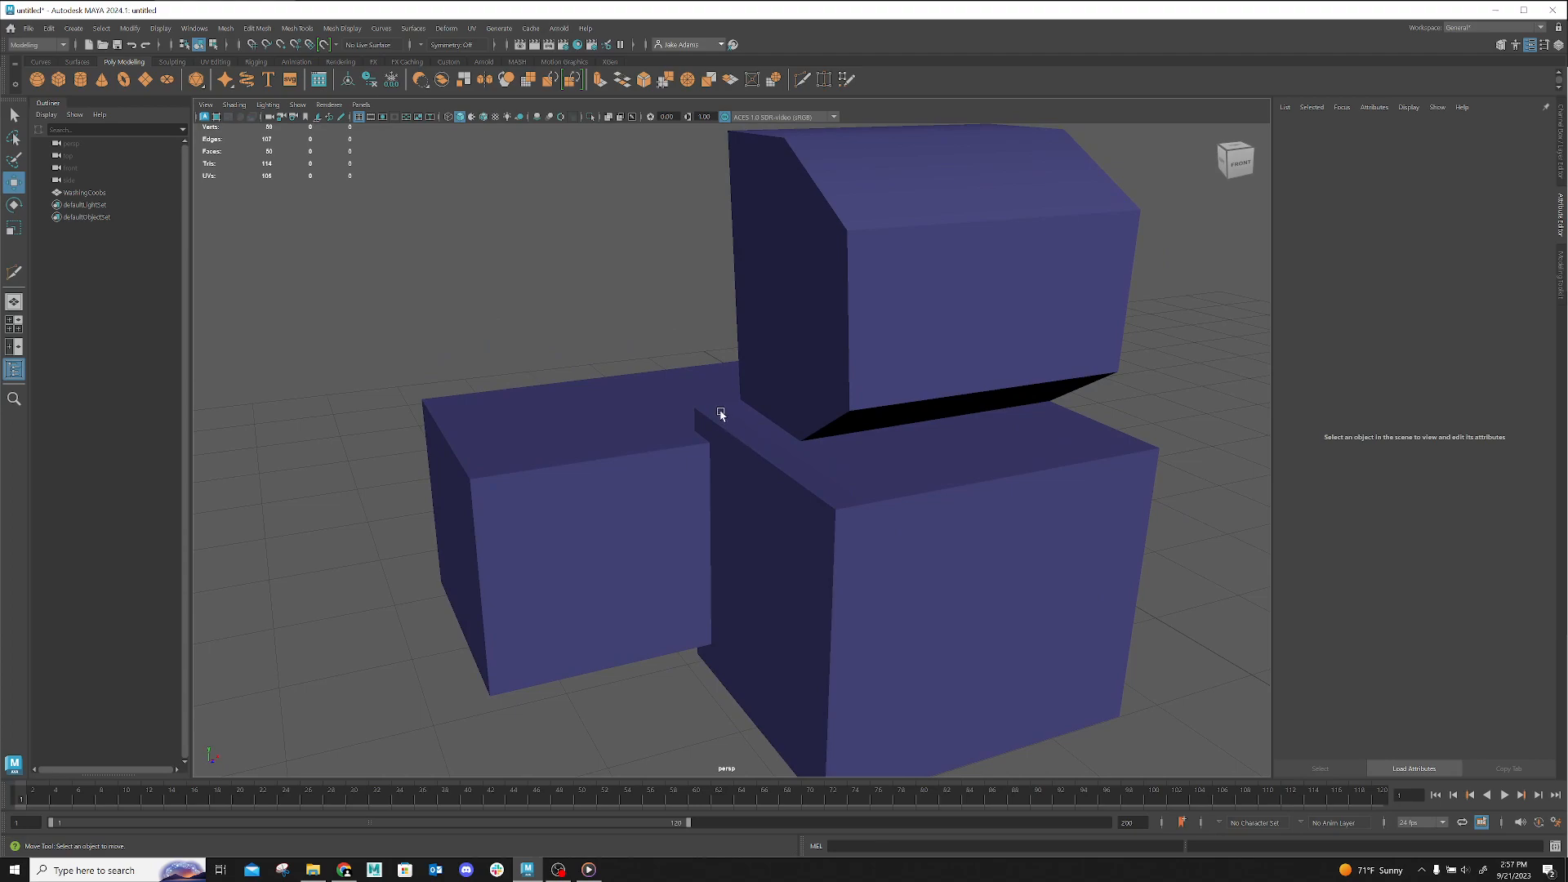
Select the edge loop running beside the lower box's outer top edge and down its front face
scroll(784, 428, "up", 10)
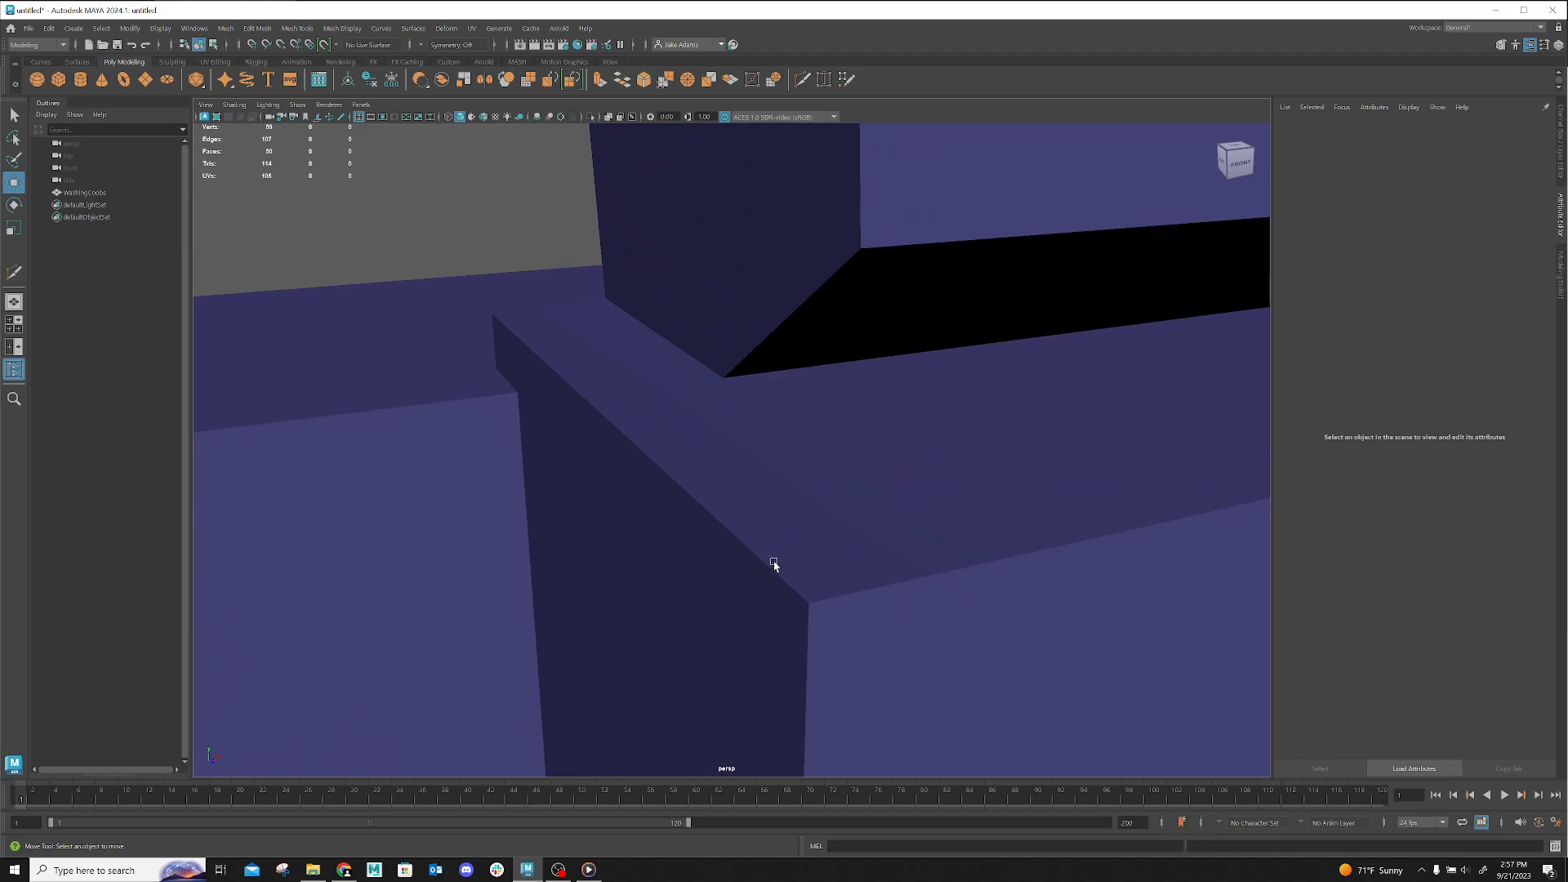
left_click(836, 503)
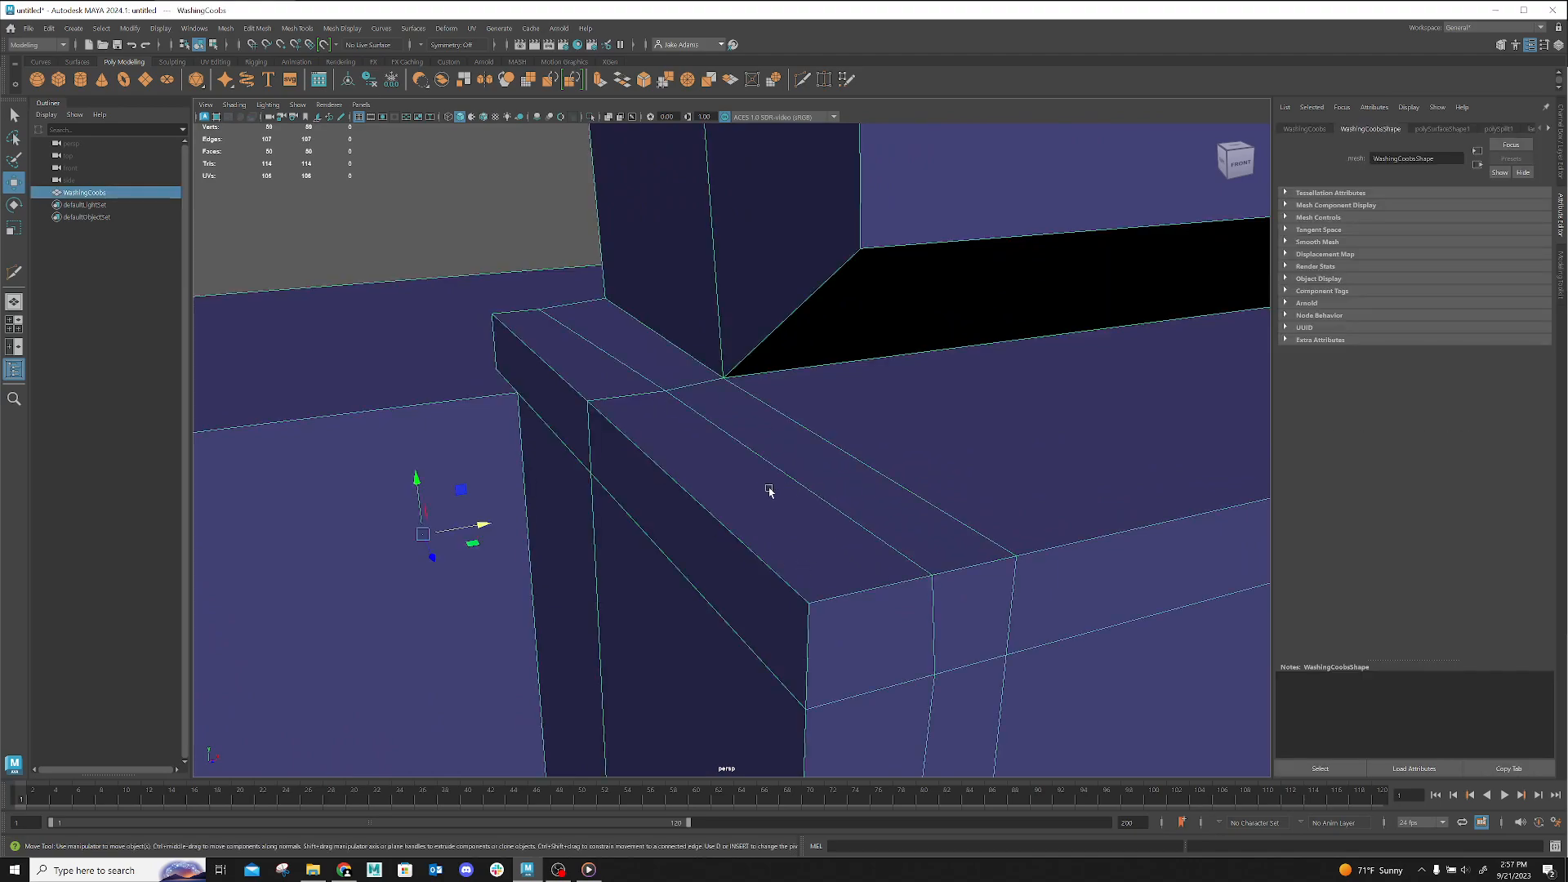
right_click(769, 503)
right_click_drag(768, 460, 768, 461)
left_click(768, 459)
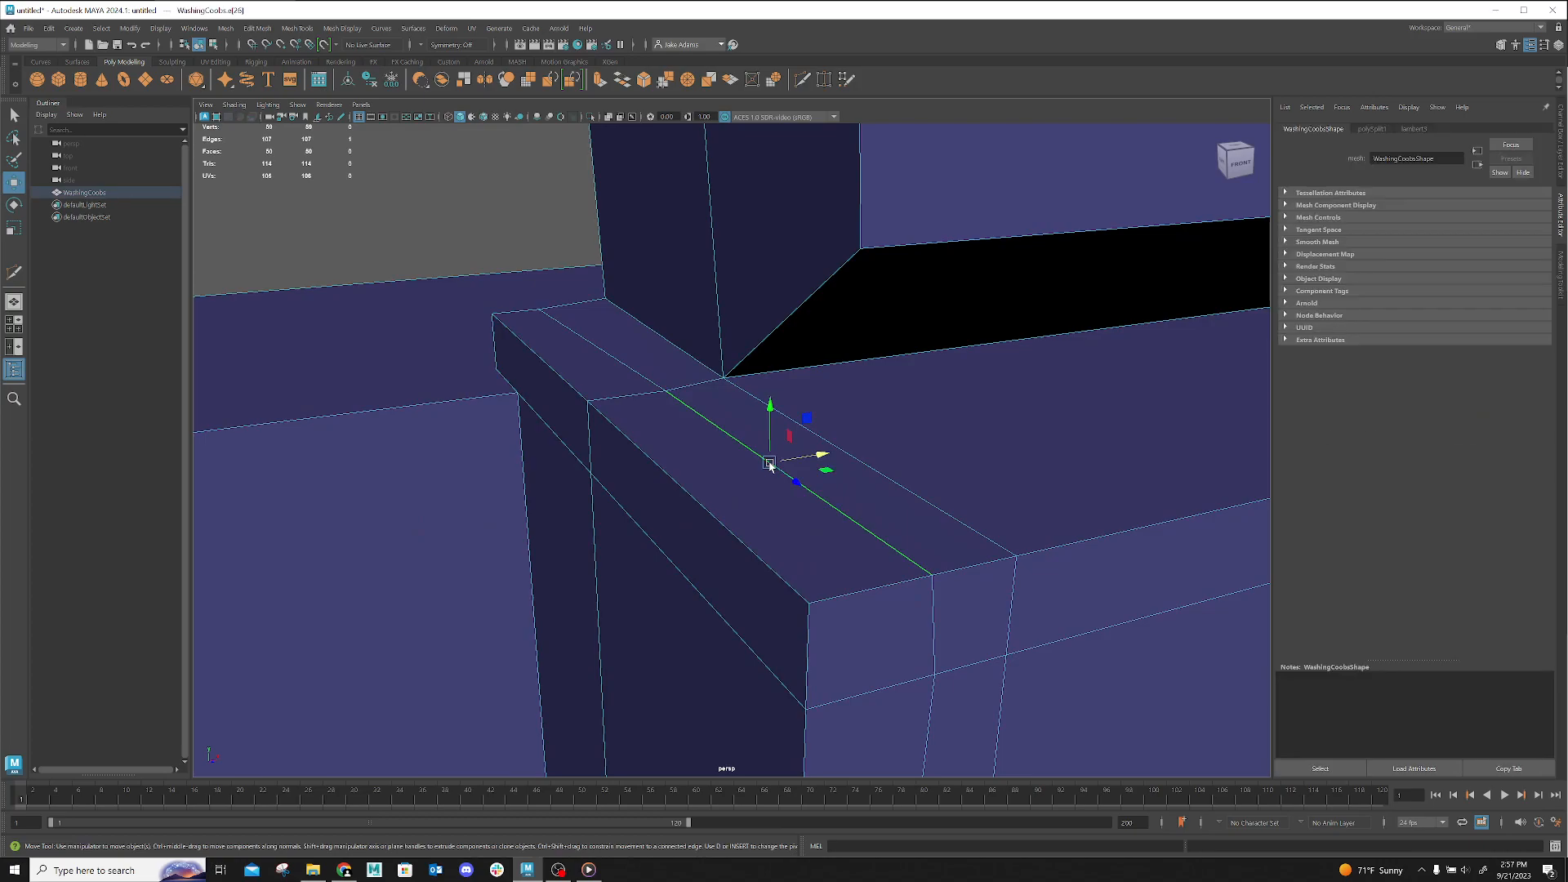
left_click(640, 370, "shift")
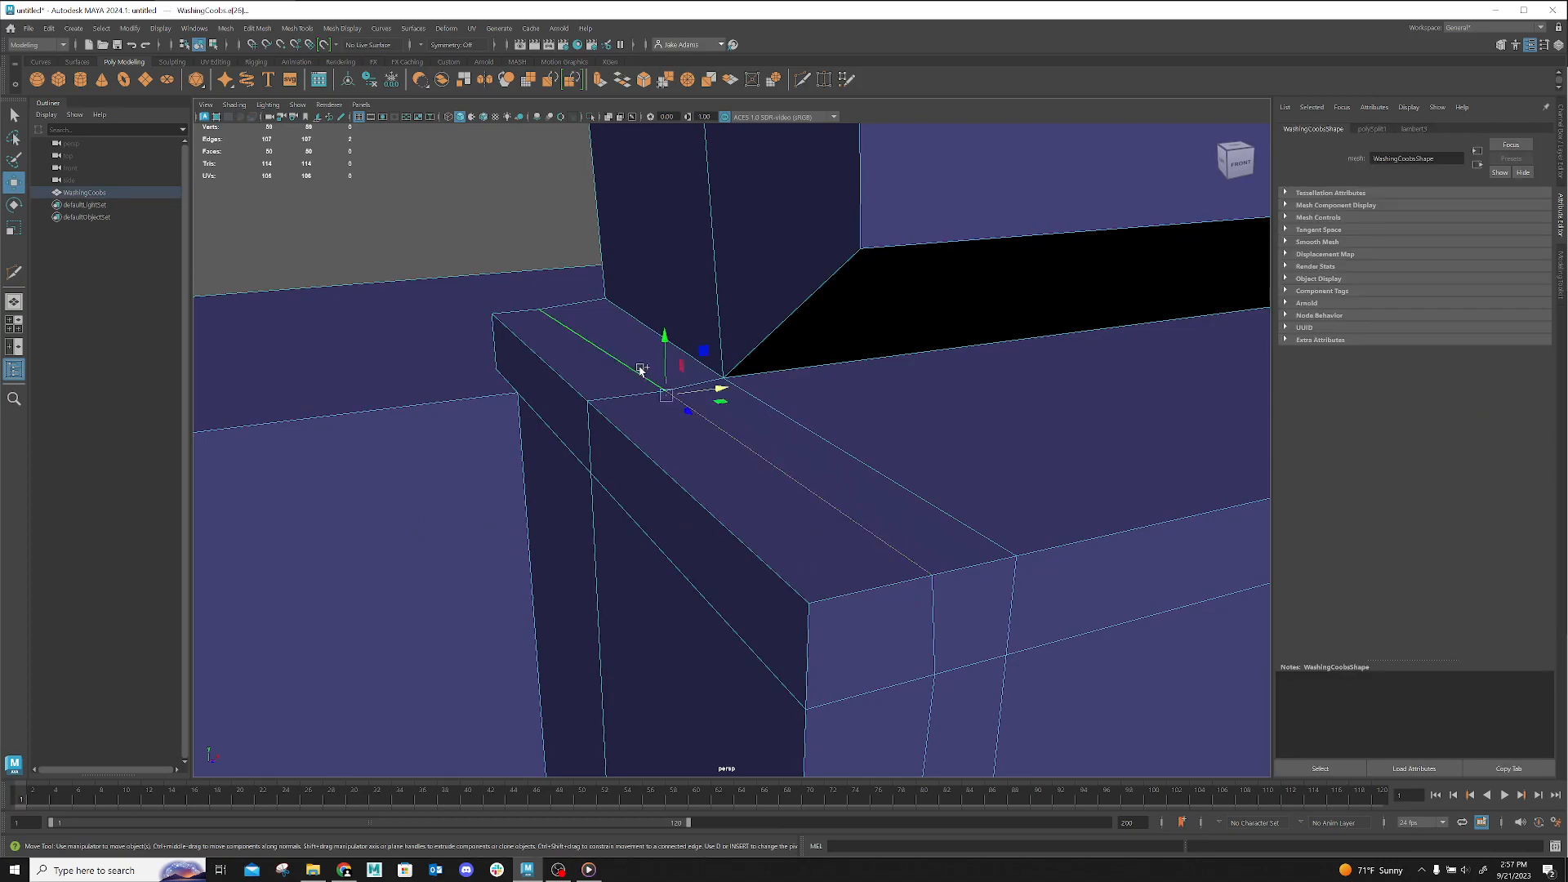
left_click(927, 636, "shift")
left_click(937, 699, "shift")
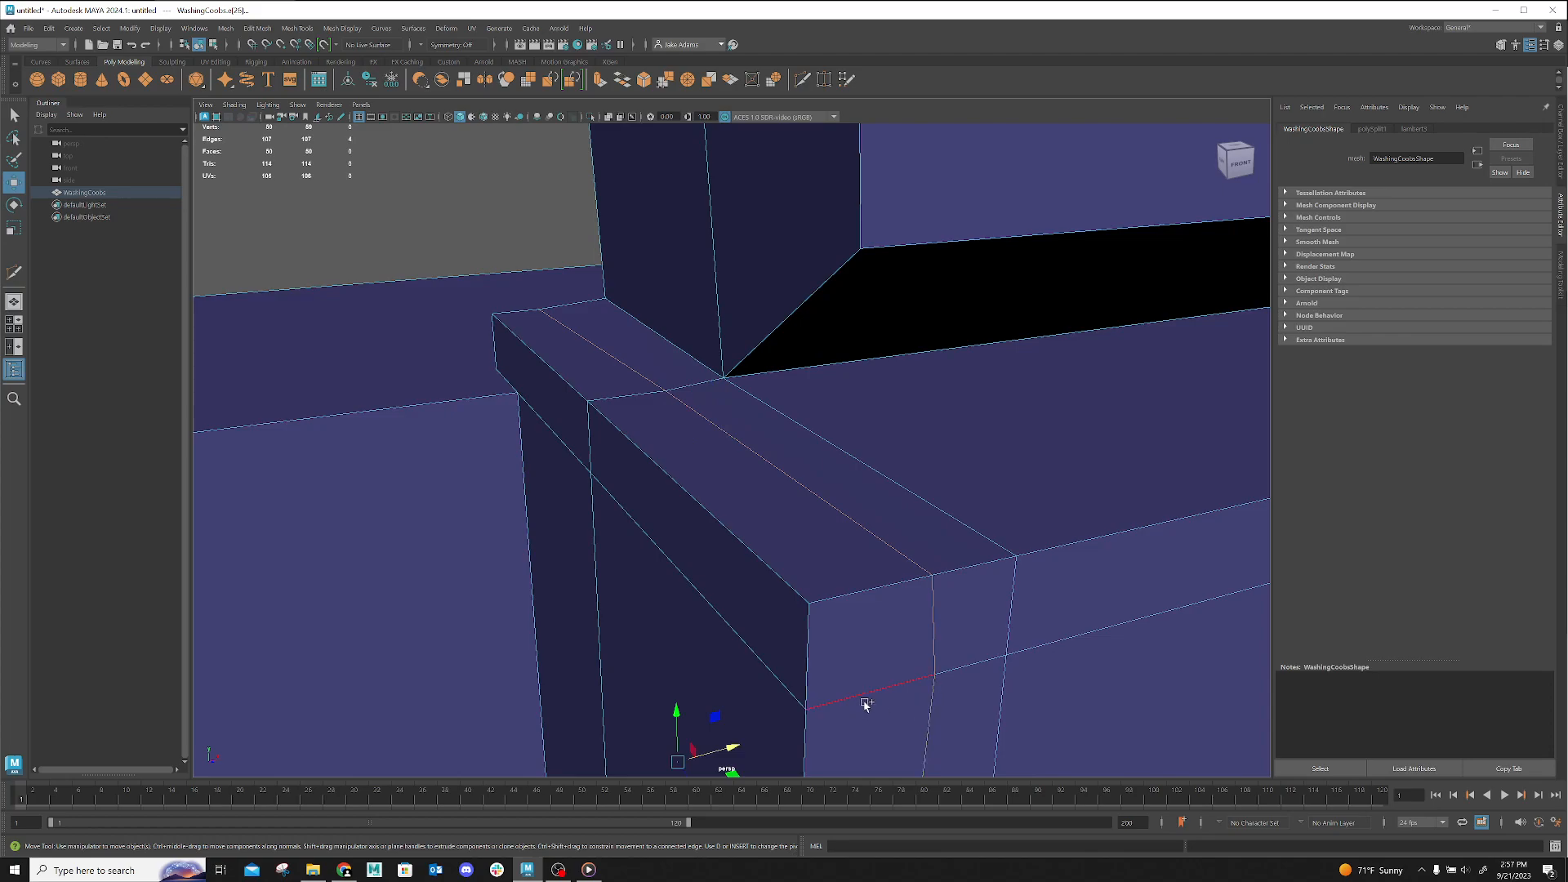
left_click(623, 362)
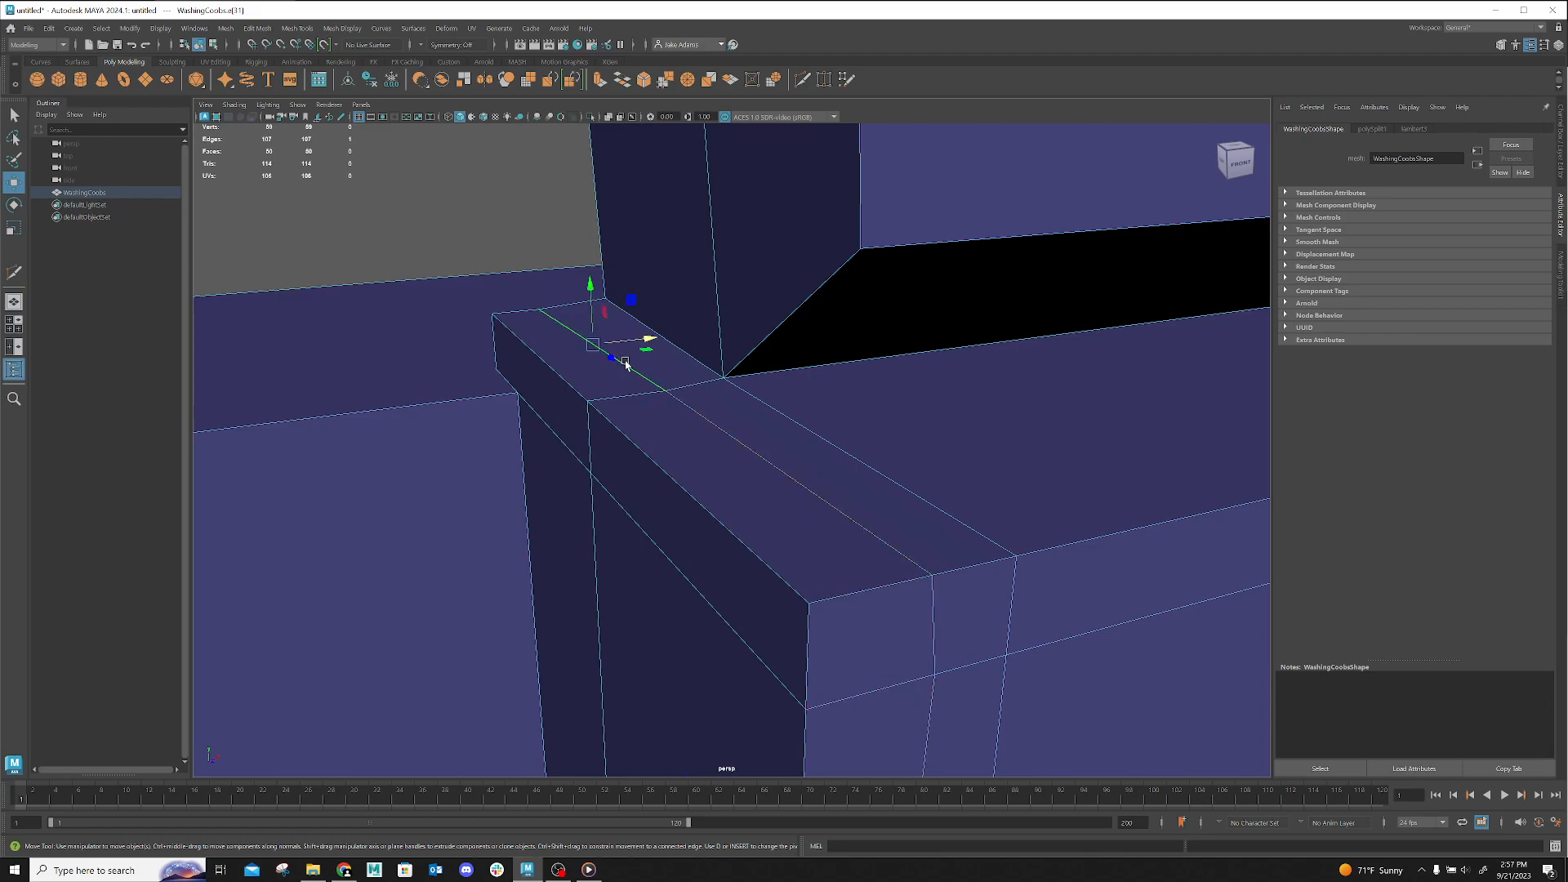
double_click(717, 426)
scroll(893, 557, "down", 7)
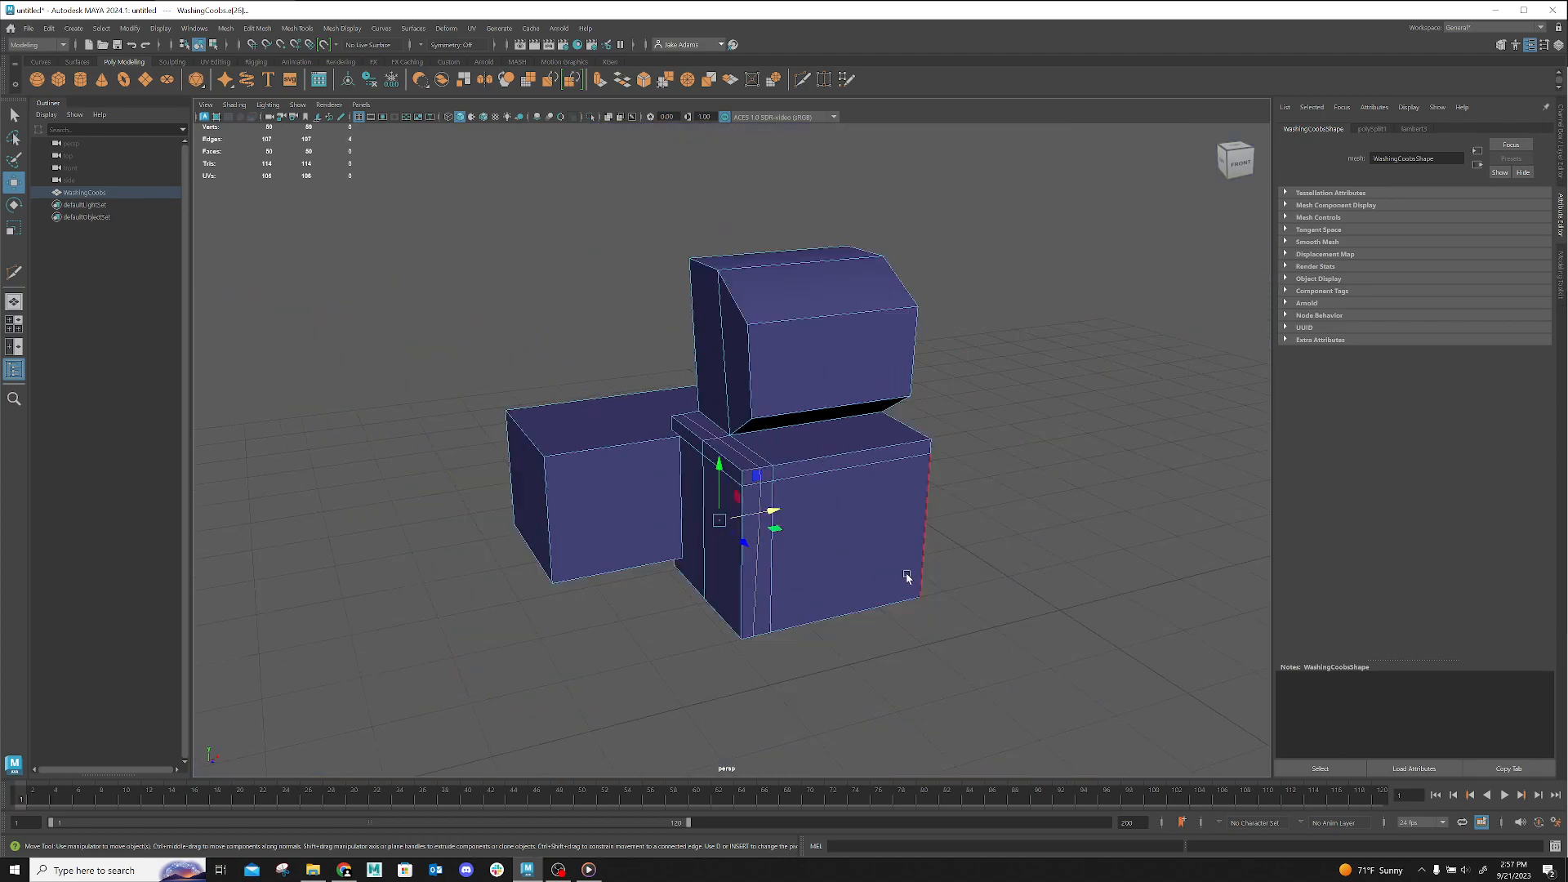
Add the matching loop edges on the lower box's underside and back to the edge selection
left_click_drag(796, 584, 734, 589, "alt")
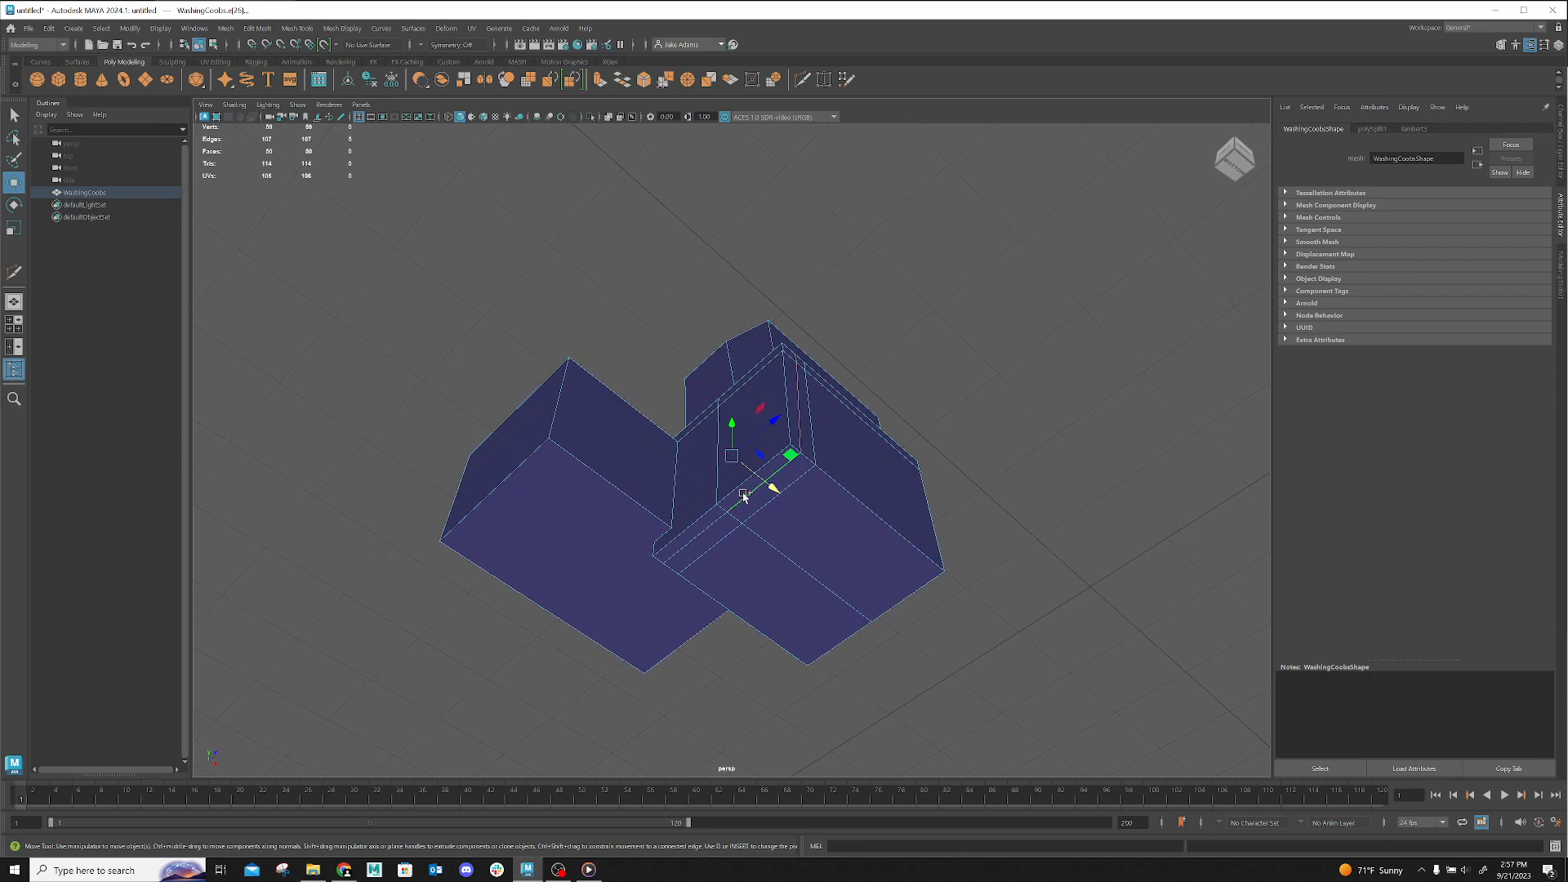
left_click_drag(701, 536, 750, 564, "alt")
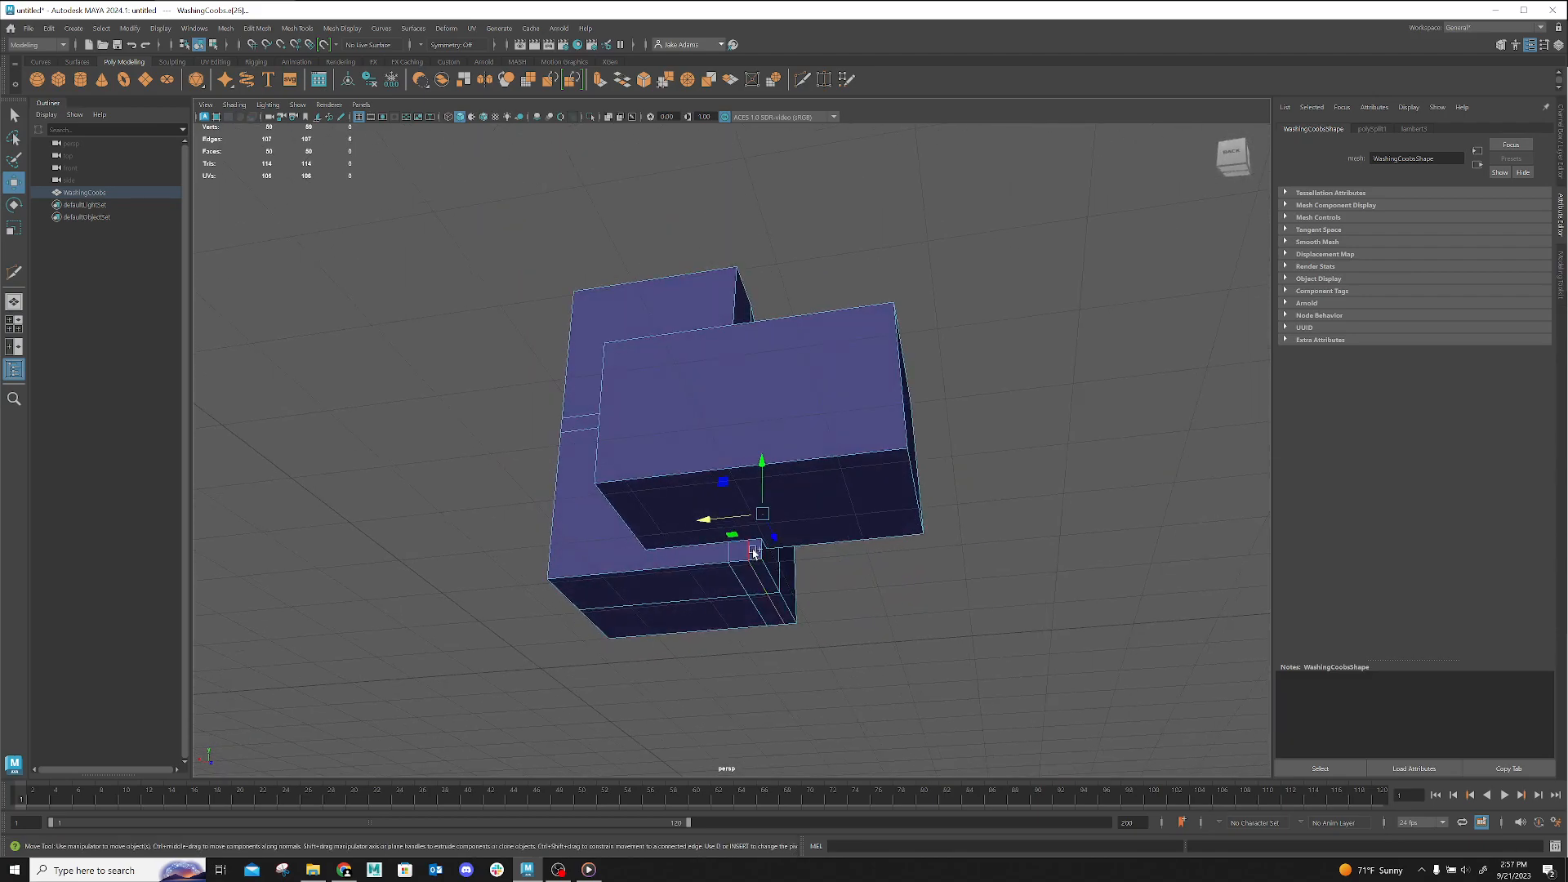
left_click_drag(774, 666, 752, 630, "alt")
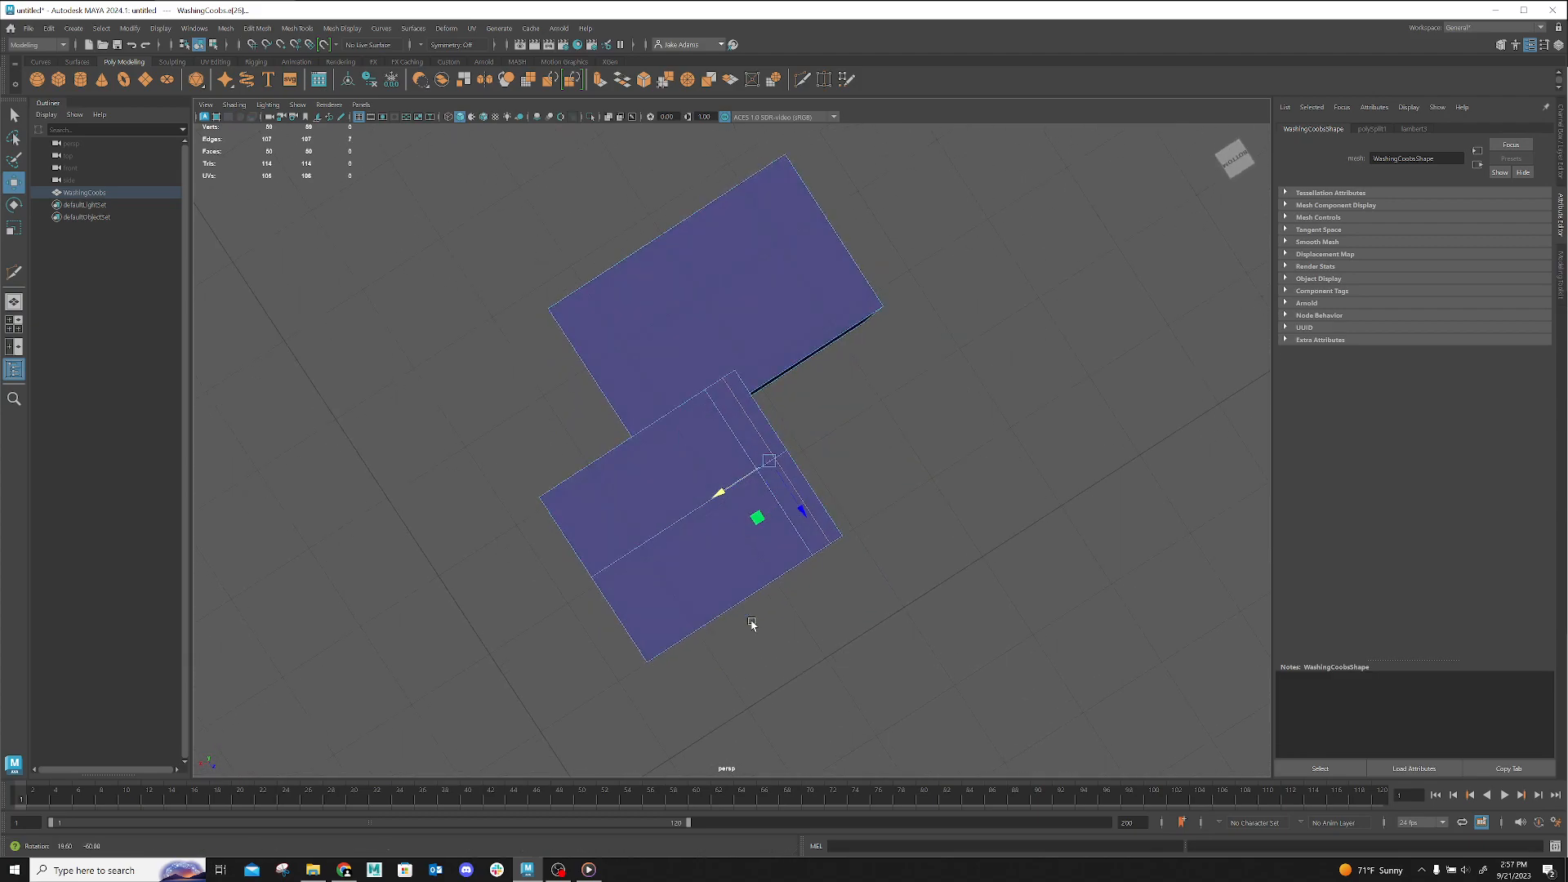
right_click_drag(635, 392, 634, 613, "alt")
left_click_drag(634, 610, 883, 422, "alt")
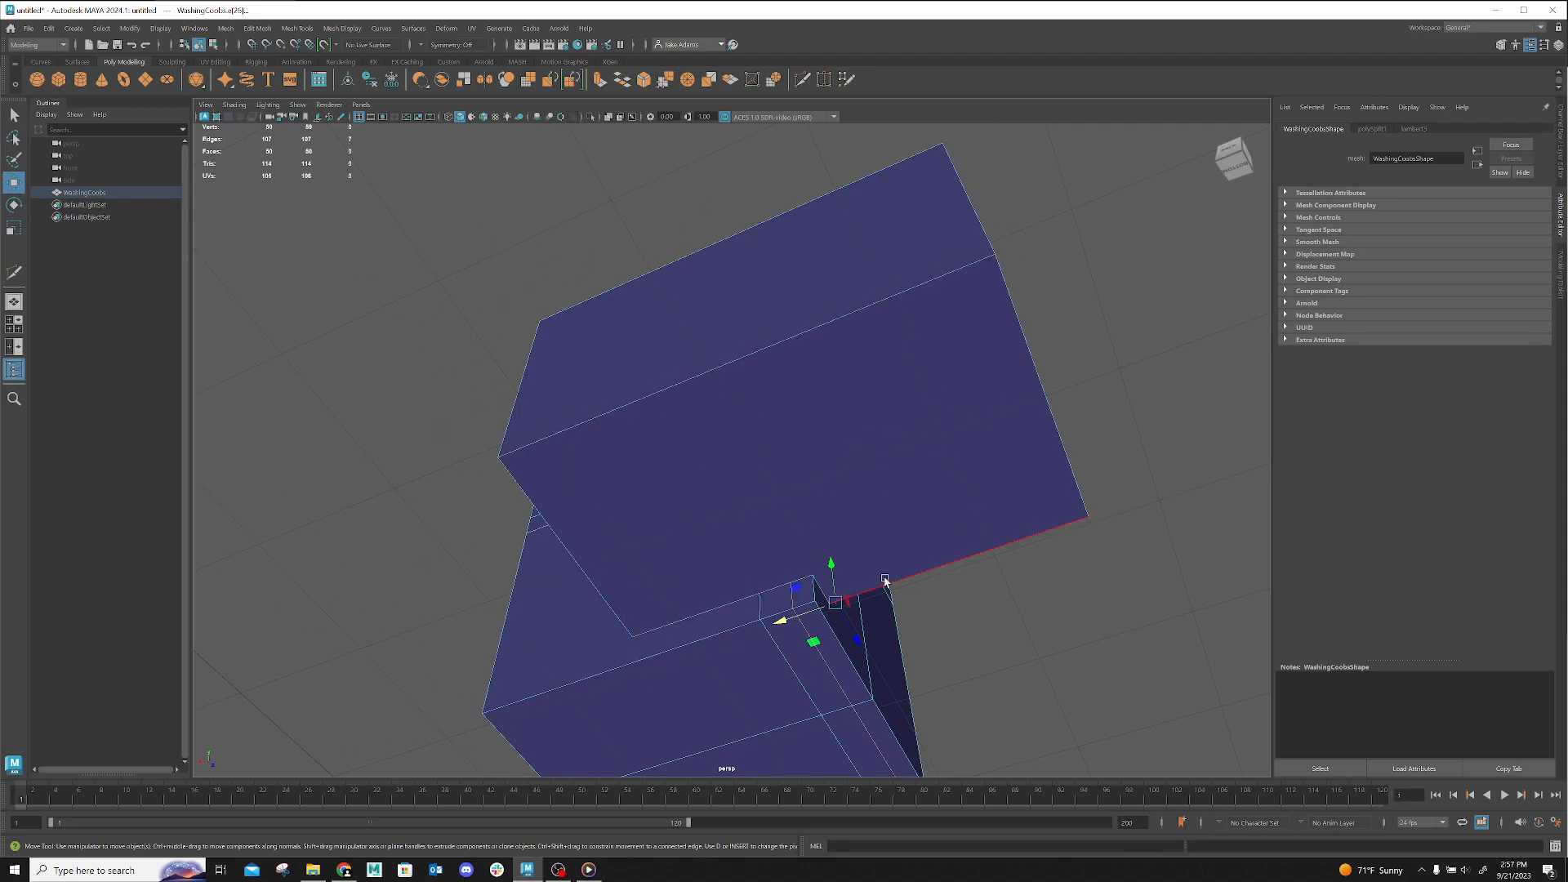
left_click_drag(966, 692, 803, 567, "alt")
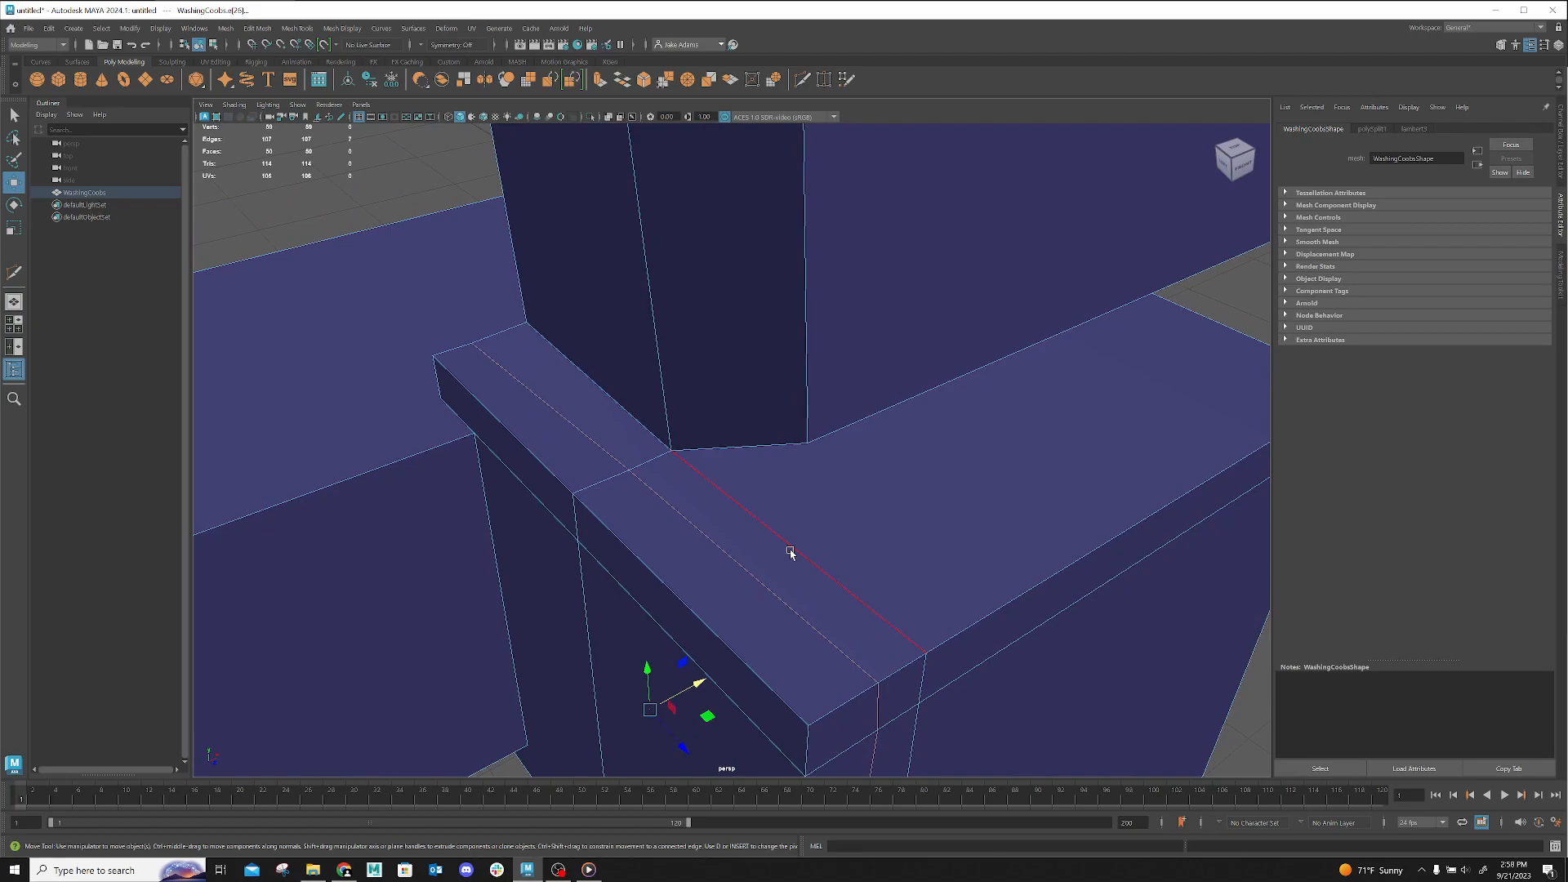
Apply Soften Edge to the selected edges, return to object mode and deselect the mesh
left_click(330, 30)
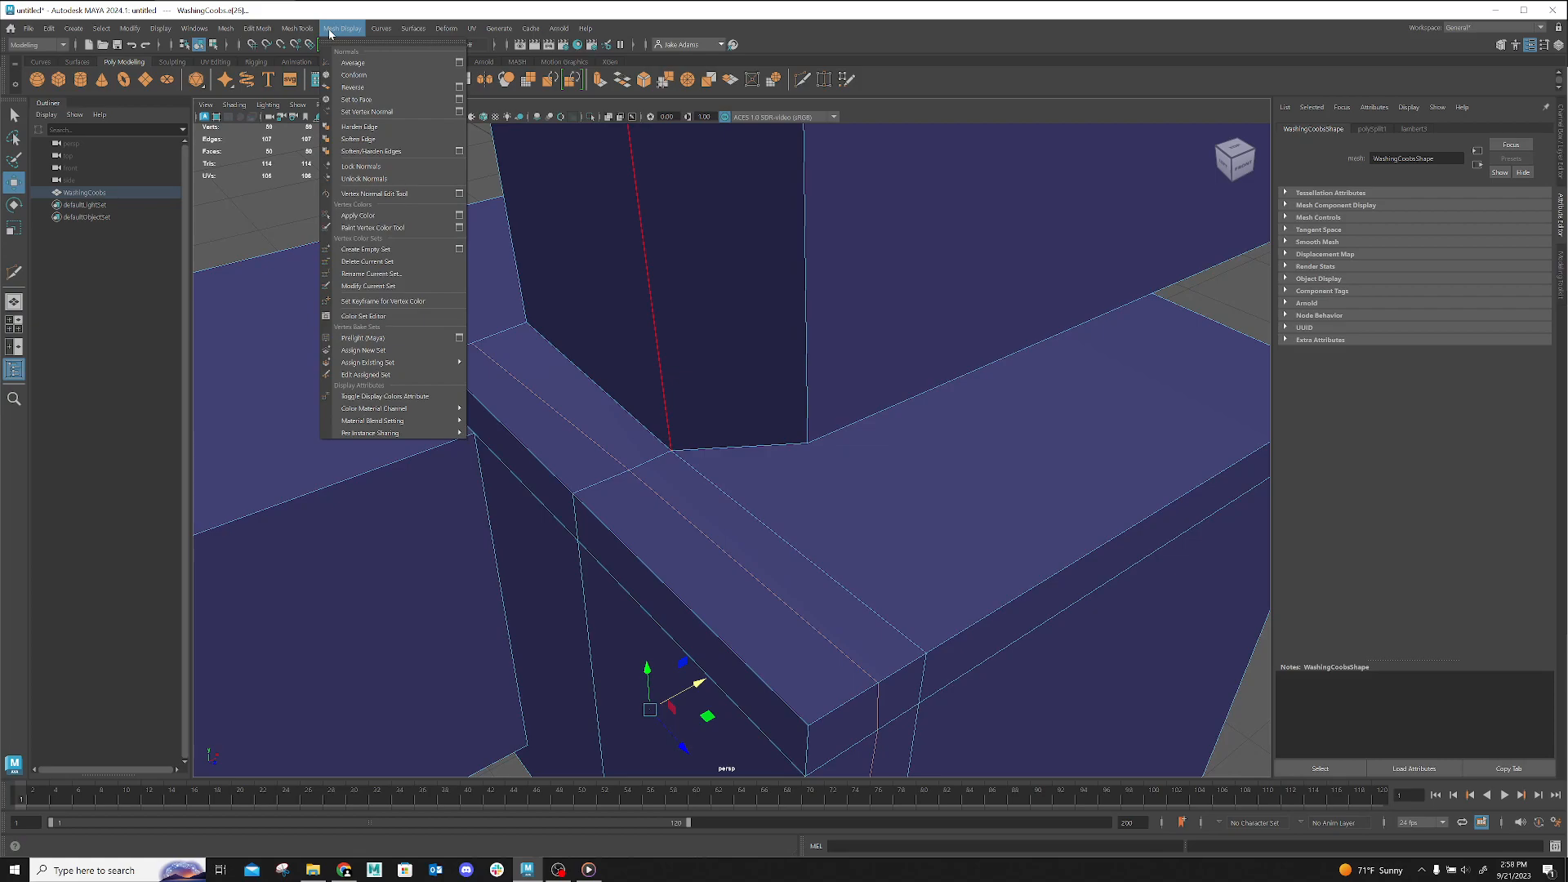
left_click(357, 138)
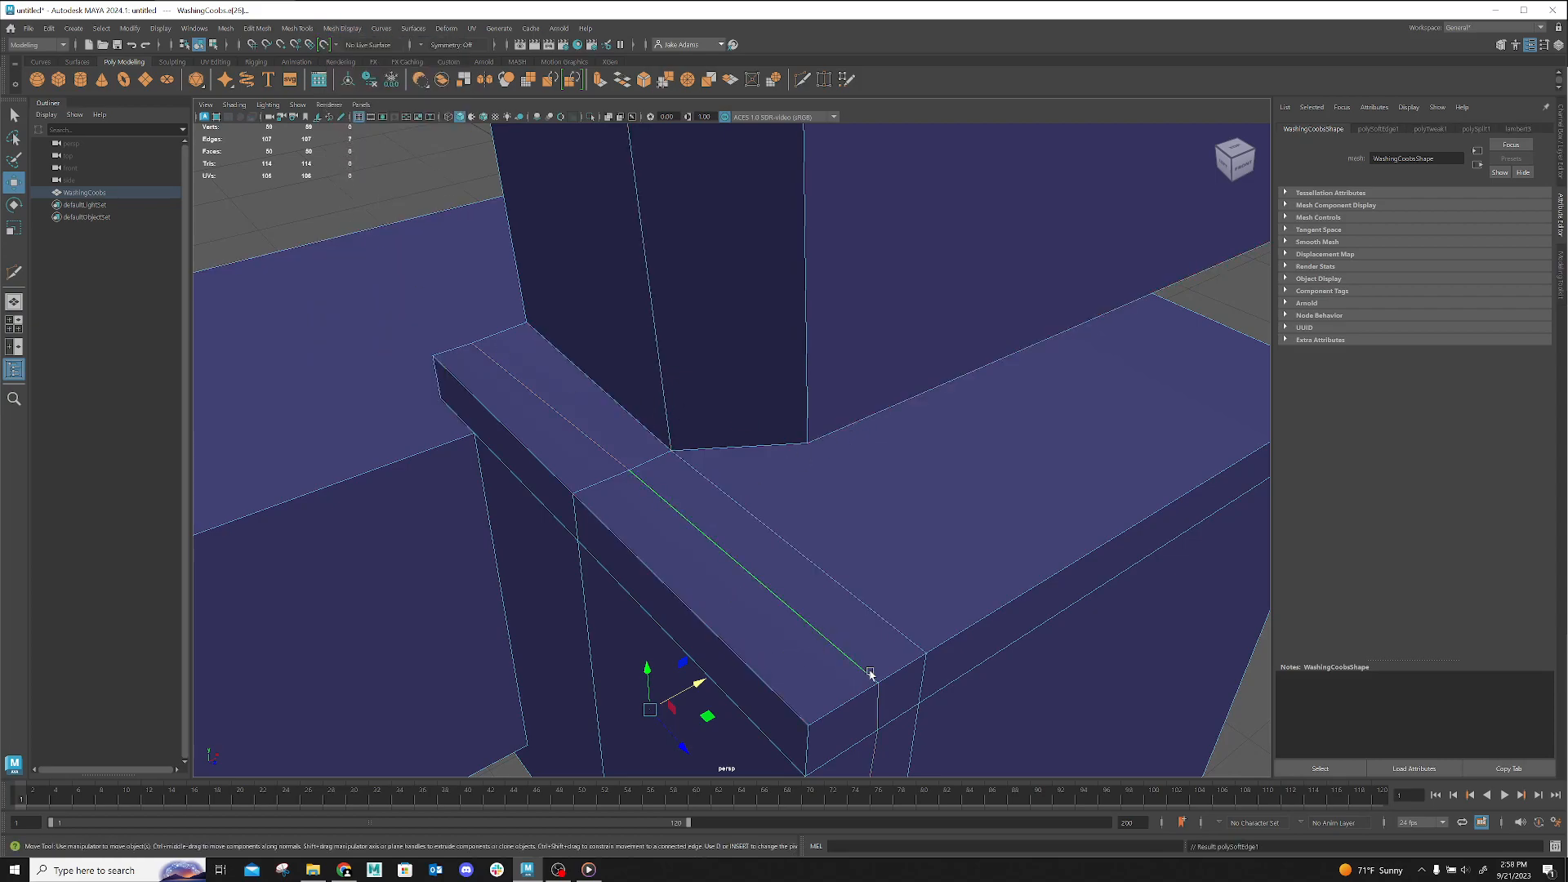
left_click(1012, 609)
right_click_drag(939, 551, 1012, 494)
left_click(1221, 299)
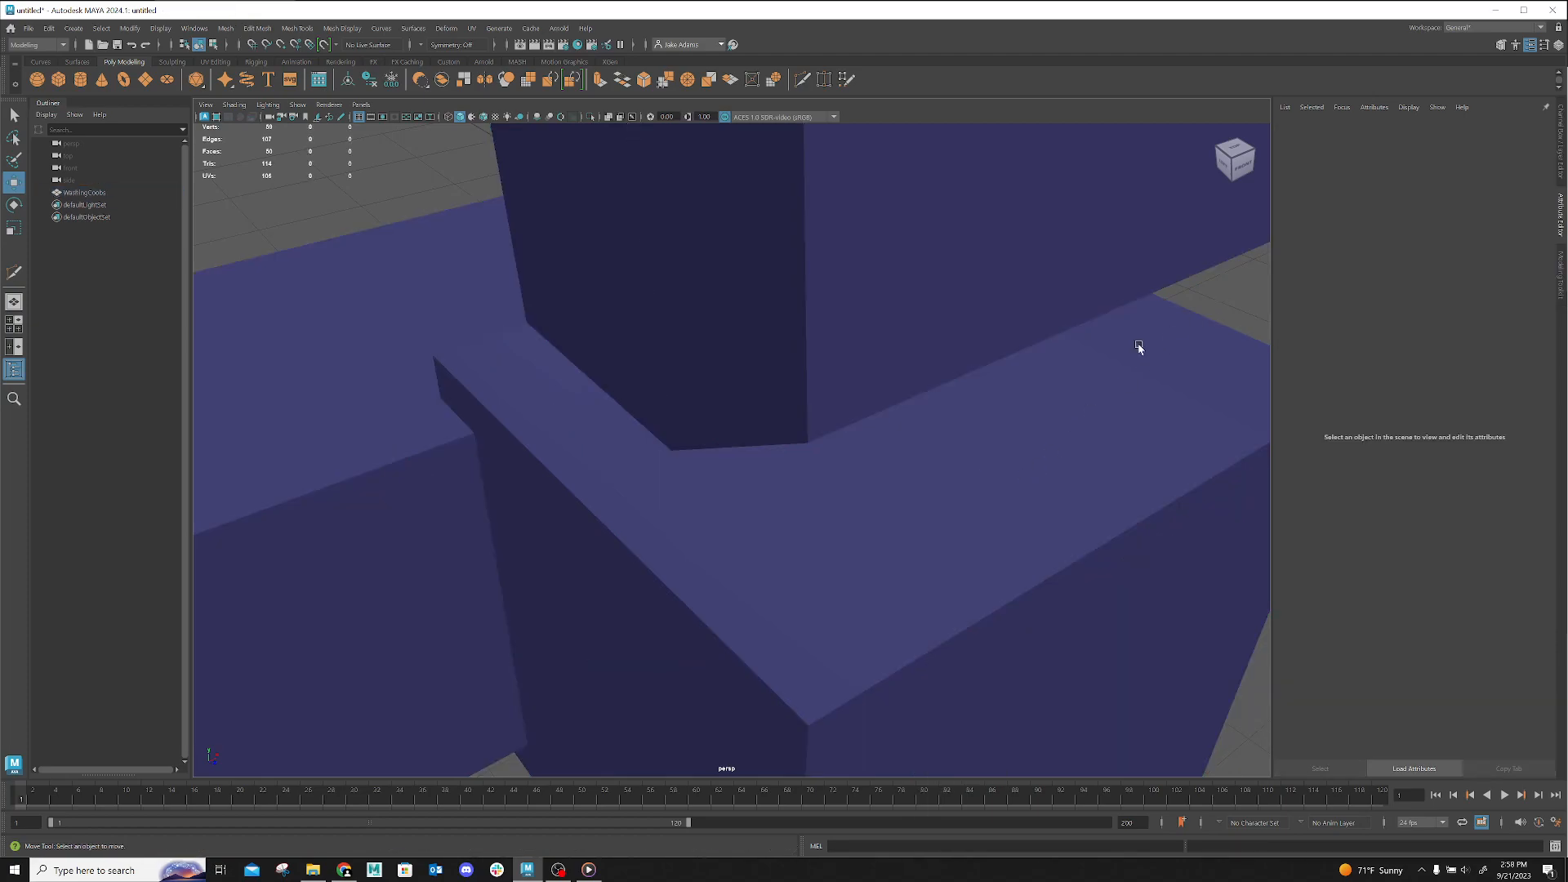
Select the WashingCoobs mesh and inspect its edges where the separate block meets the lower box
left_click_drag(899, 556, 1034, 547, "alt")
left_click_drag(1026, 340, 706, 450, "alt")
left_click(705, 449)
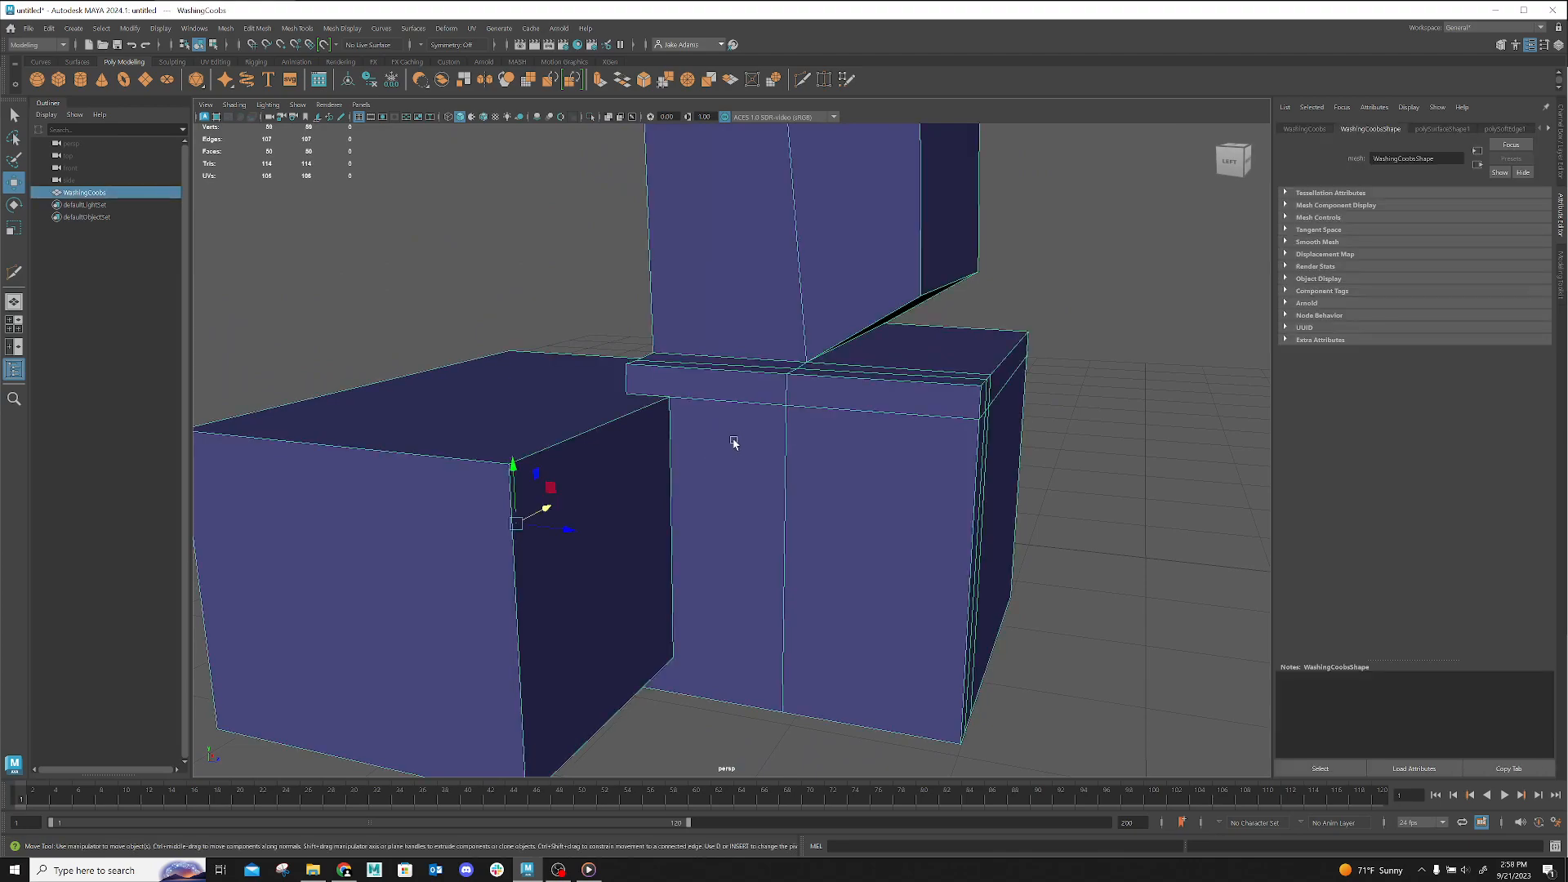
left_click_drag(726, 516, 860, 598, "alt")
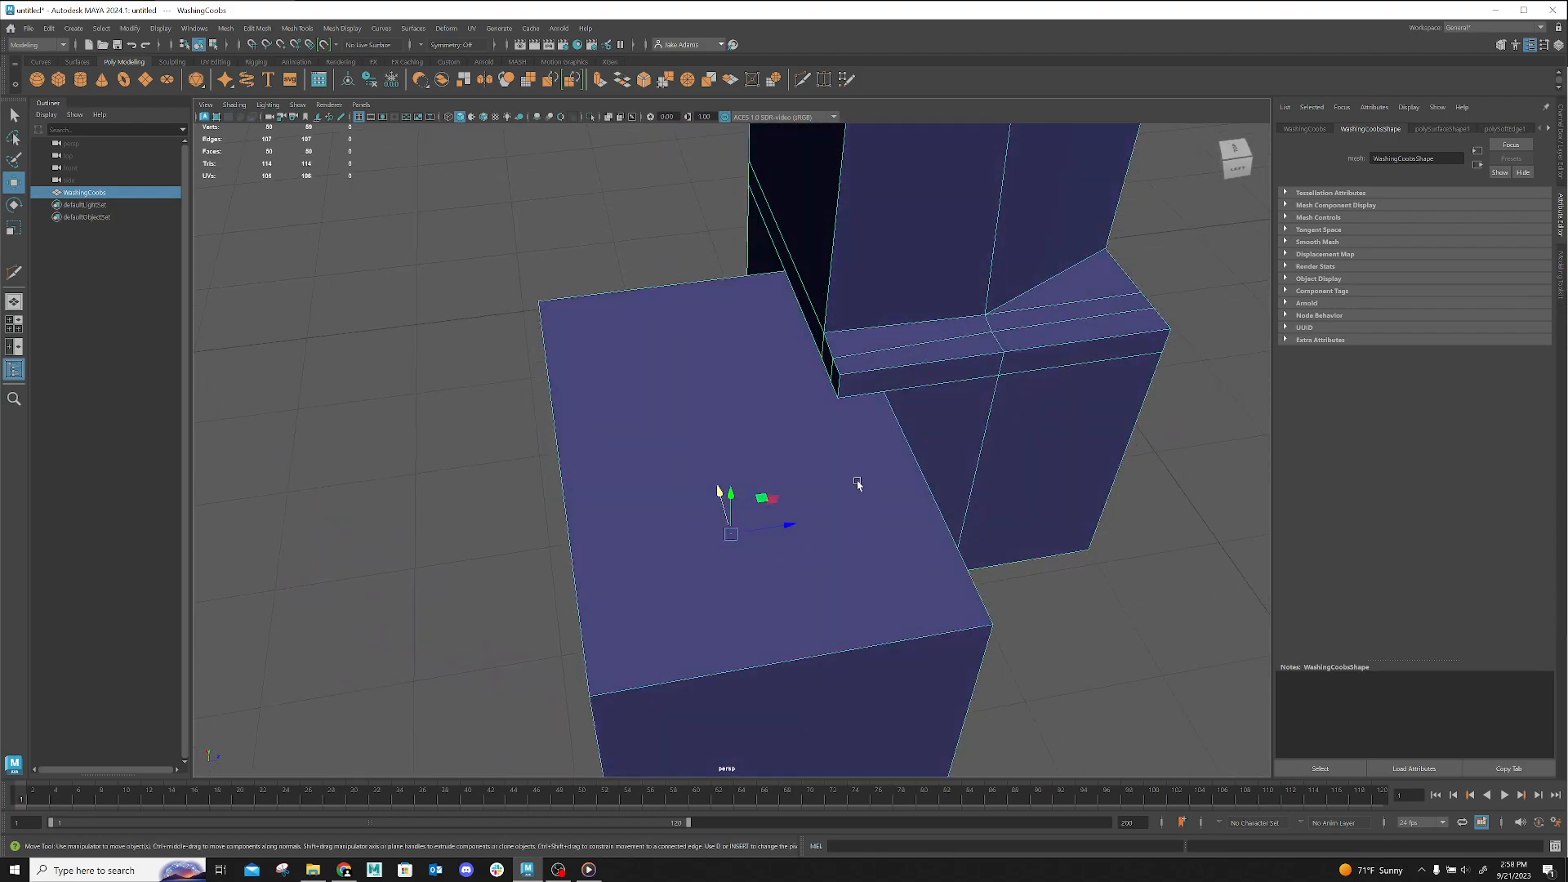
Start Multi-Cut and try a cut from a corner point on the separate block's top face
left_click(824, 79)
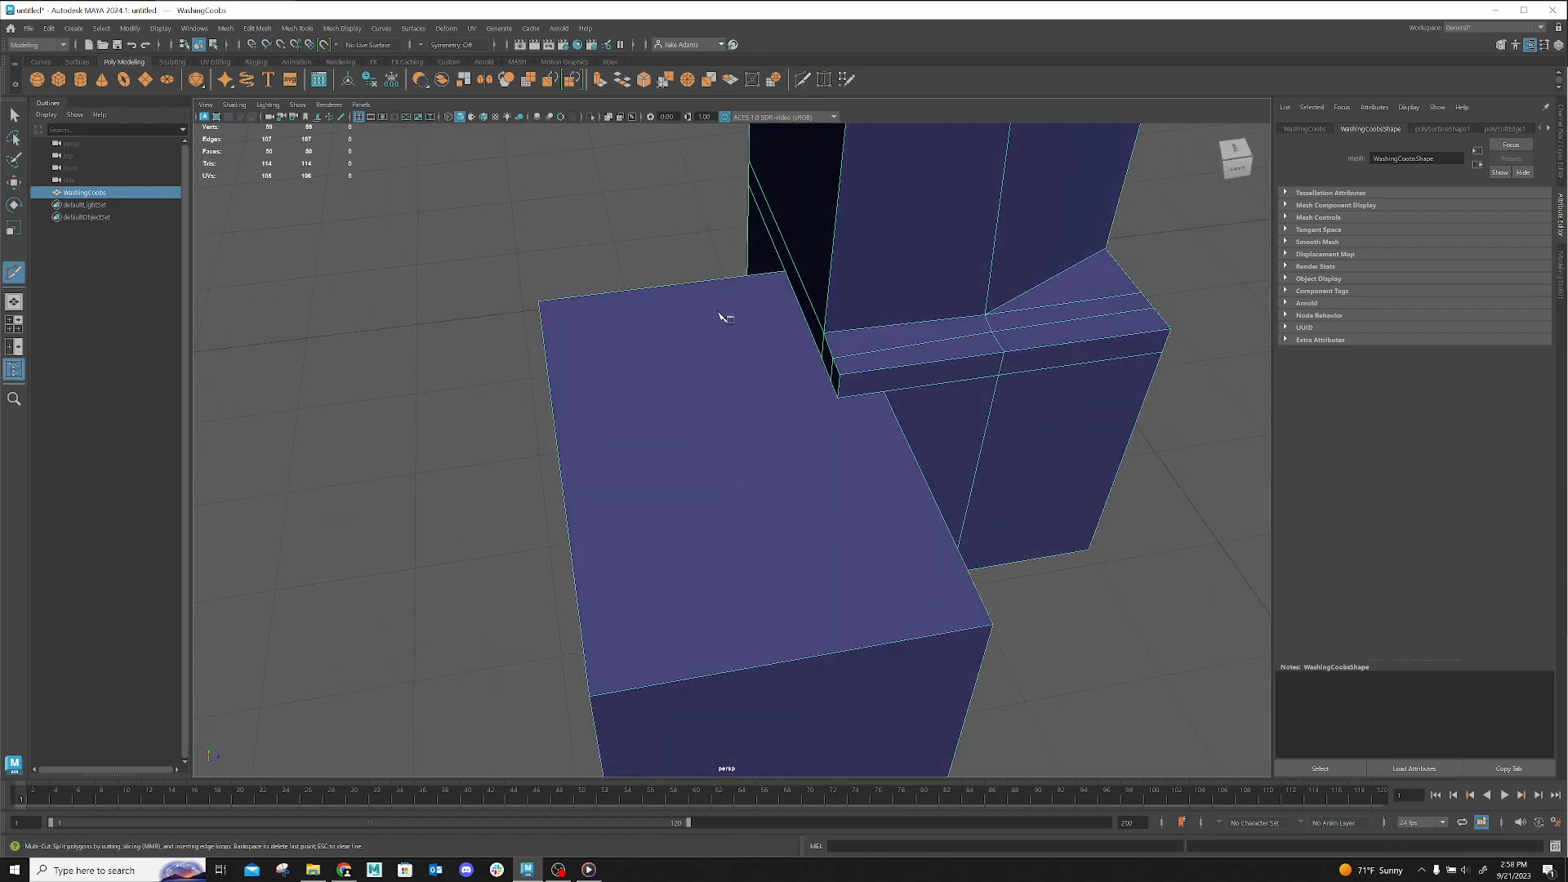
left_click(883, 392)
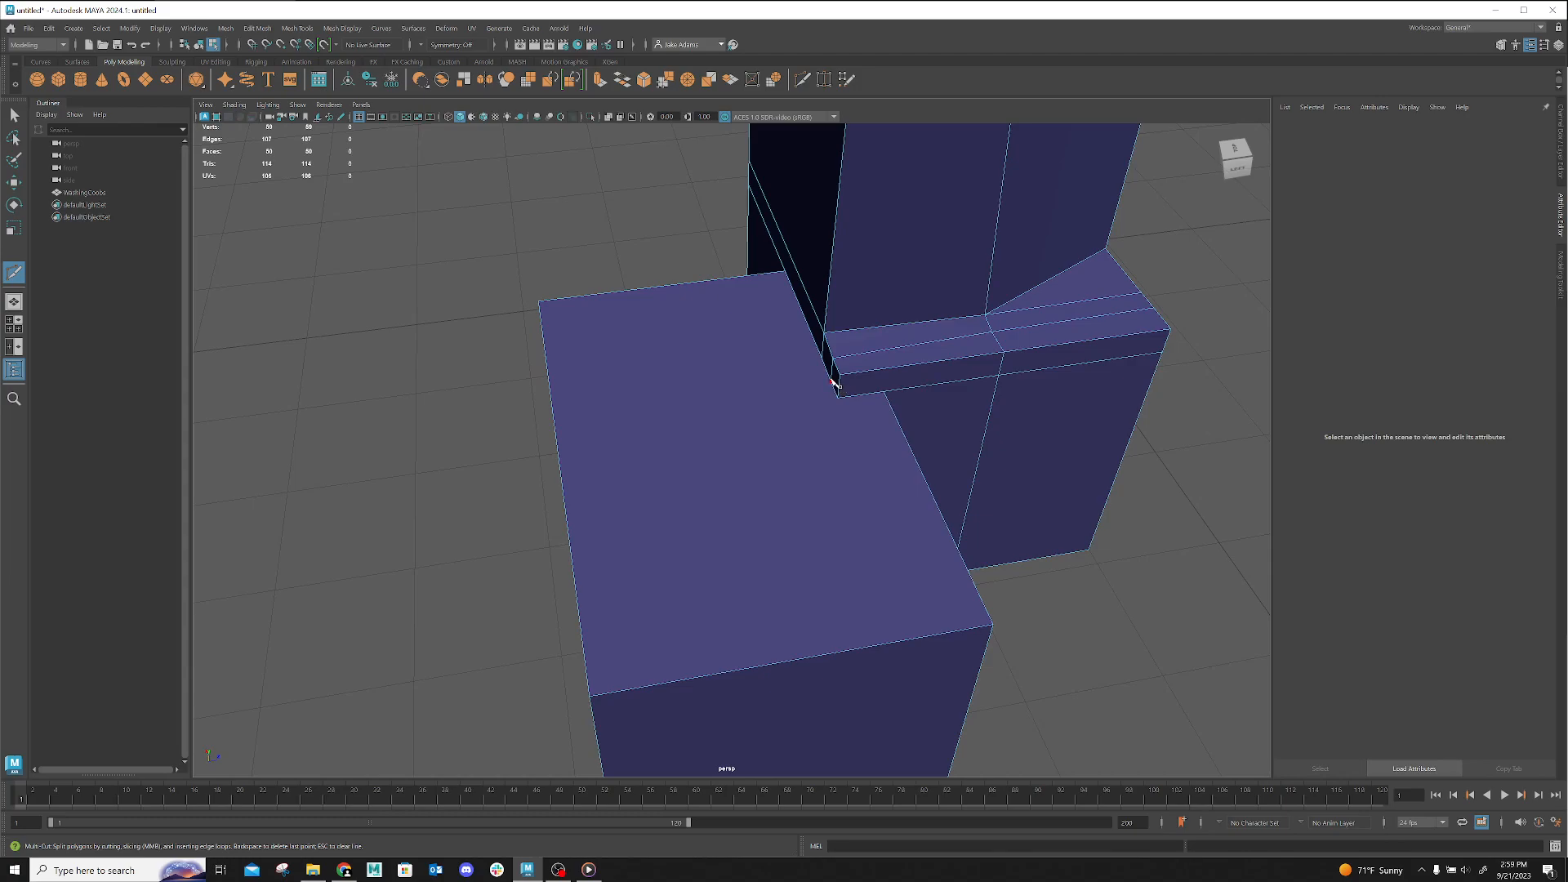
mouse_move(828, 387)
left_mouse_down("alt")
mouse_move(844, 409)
mouse_move(977, 395)
mouse_move(997, 371)
mouse_move(970, 330)
mouse_move(860, 364)
mouse_move(325, 359)
mouse_move(290, 385)
mouse_move(500, 409)
mouse_move(670, 394)
mouse_move(763, 360)
mouse_move(784, 389)
mouse_move(816, 364)
mouse_move(821, 381)
left_mouse_up("alt")
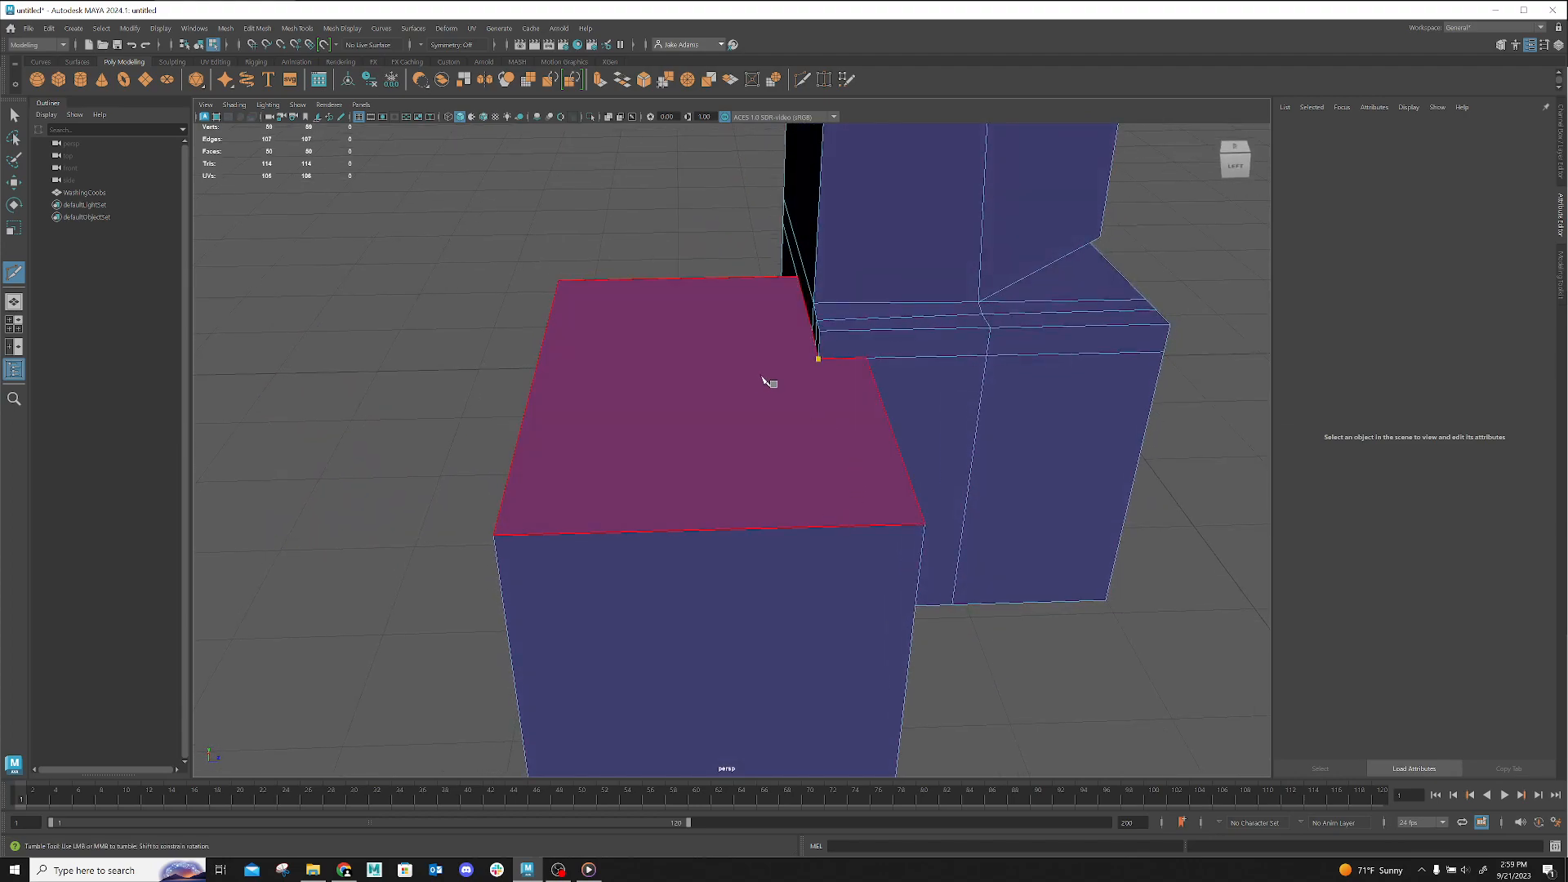
left_click(924, 523)
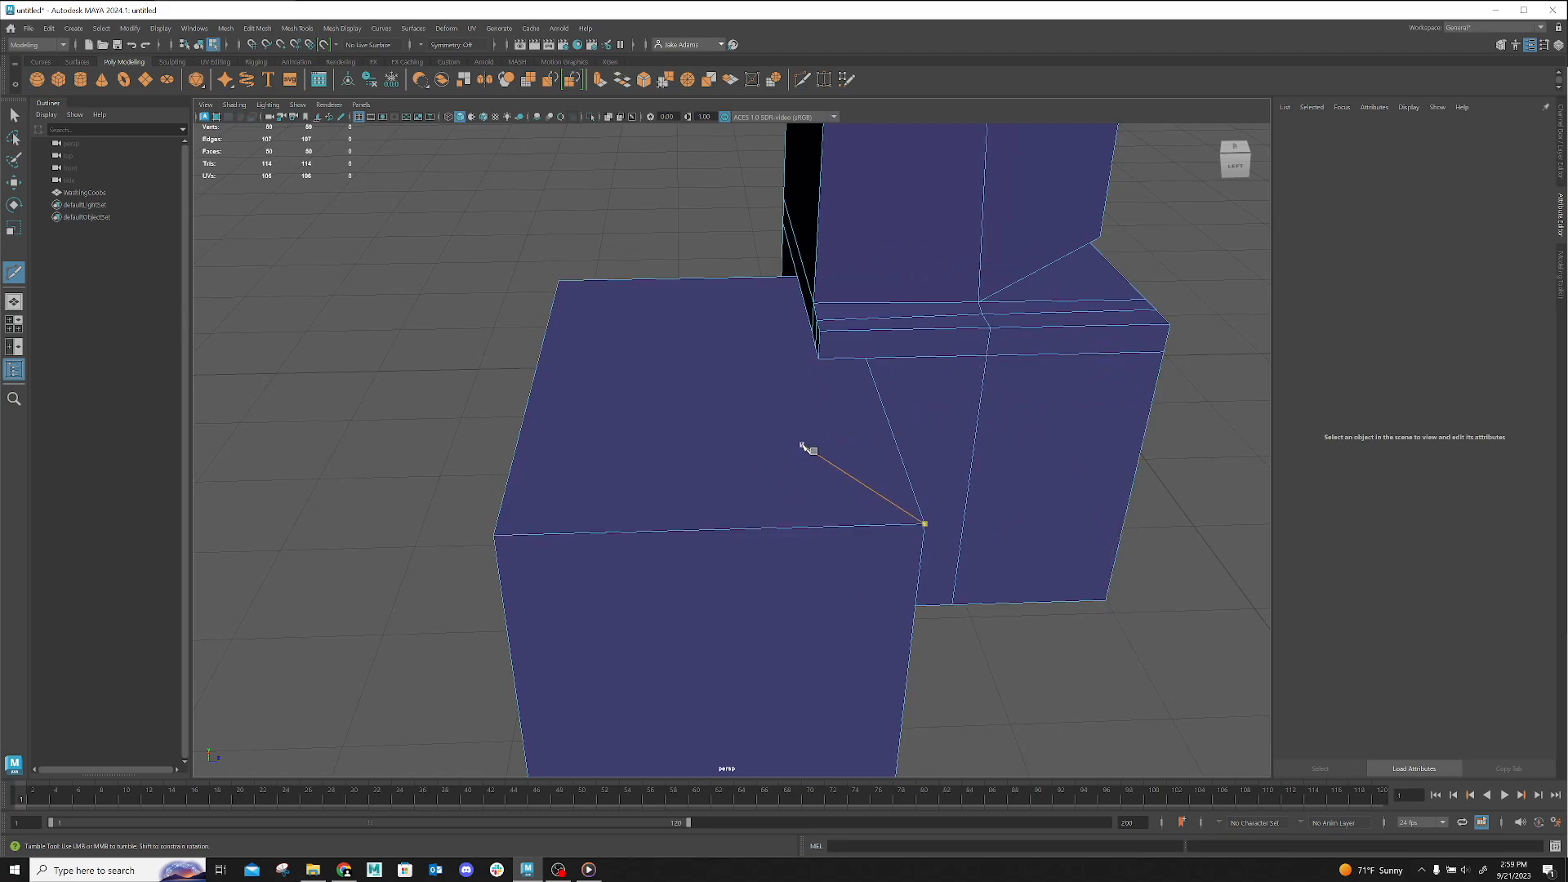
key("Escape")
Try a Multi-Cut path running around the separate block's side faces at about mid-height
left_click(559, 281)
left_click_drag(651, 319, 747, 328, "alt")
key("ctrl")
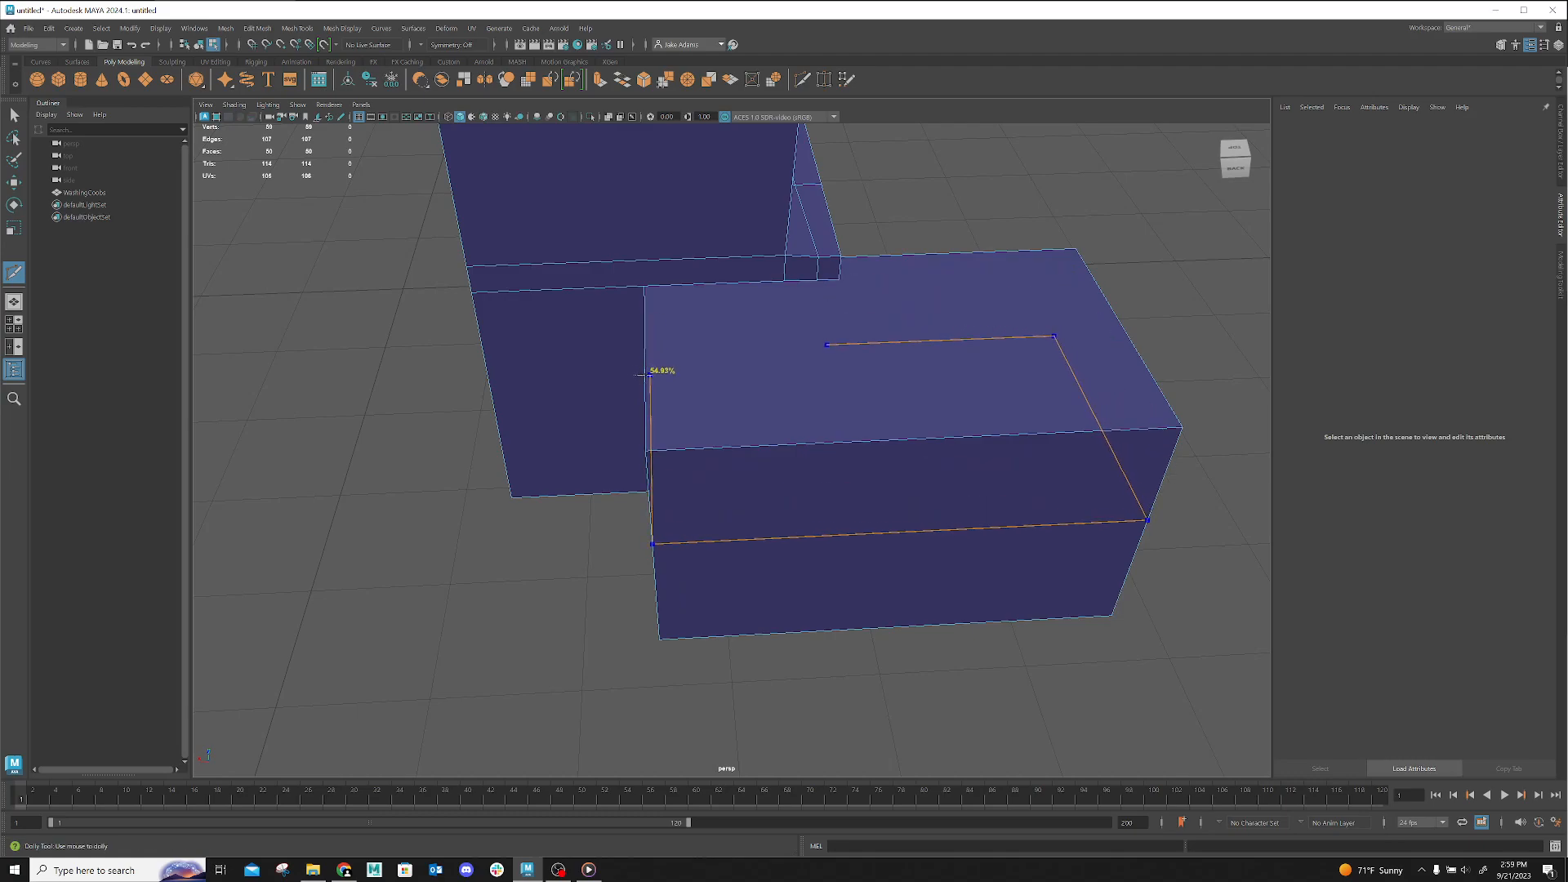
scroll(639, 376, "up", 5)
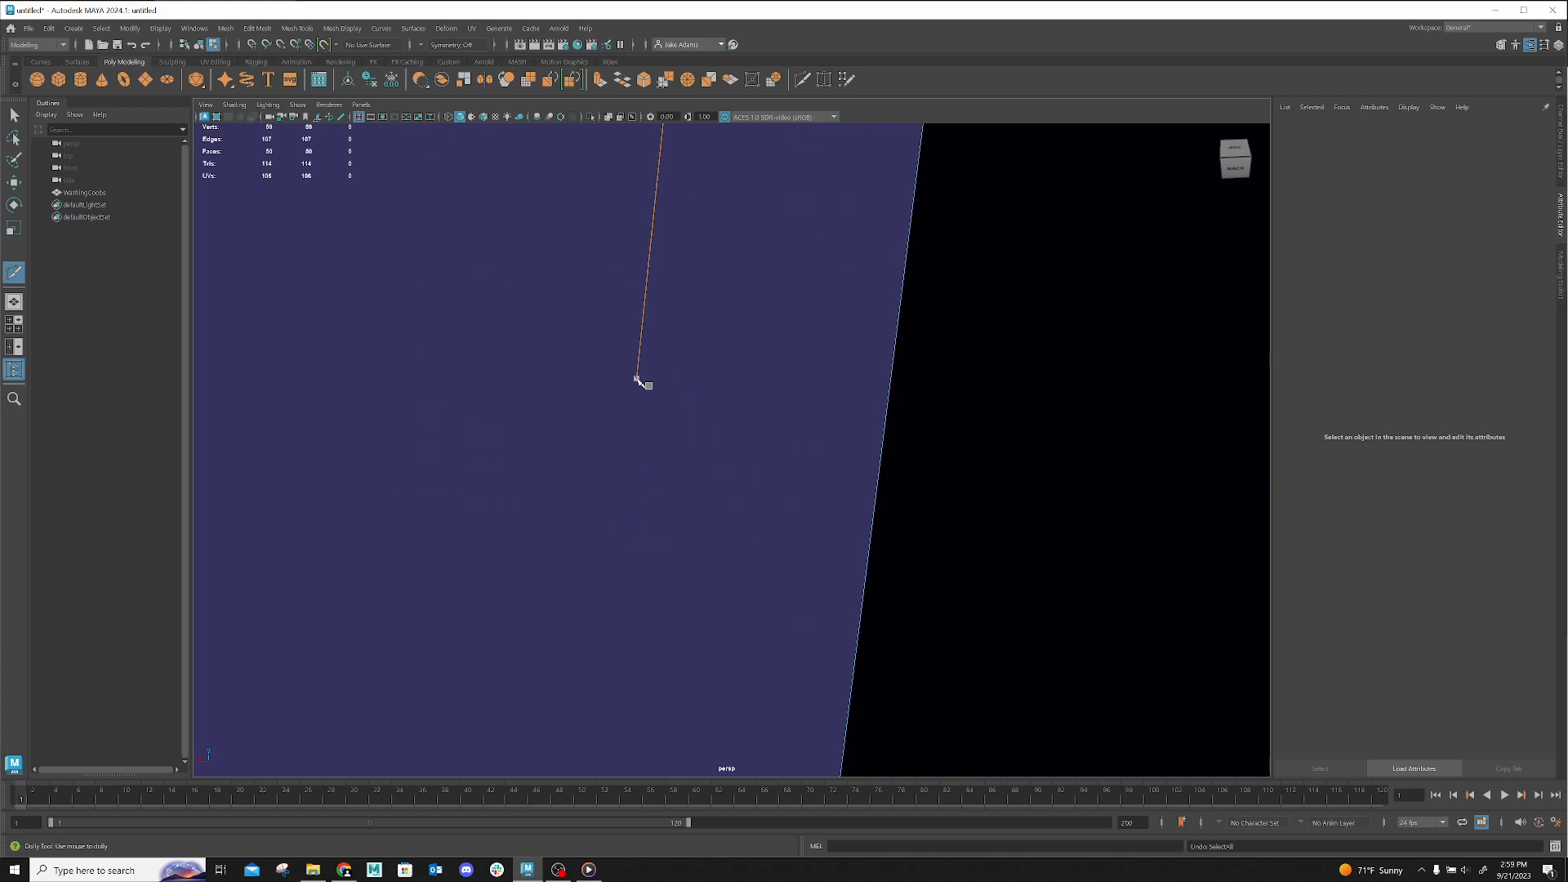
right_click_drag(724, 430, 337, 379, "alt")
left_click_drag(696, 415, 723, 418, "alt")
middle_click_drag(834, 435, 709, 433, "alt")
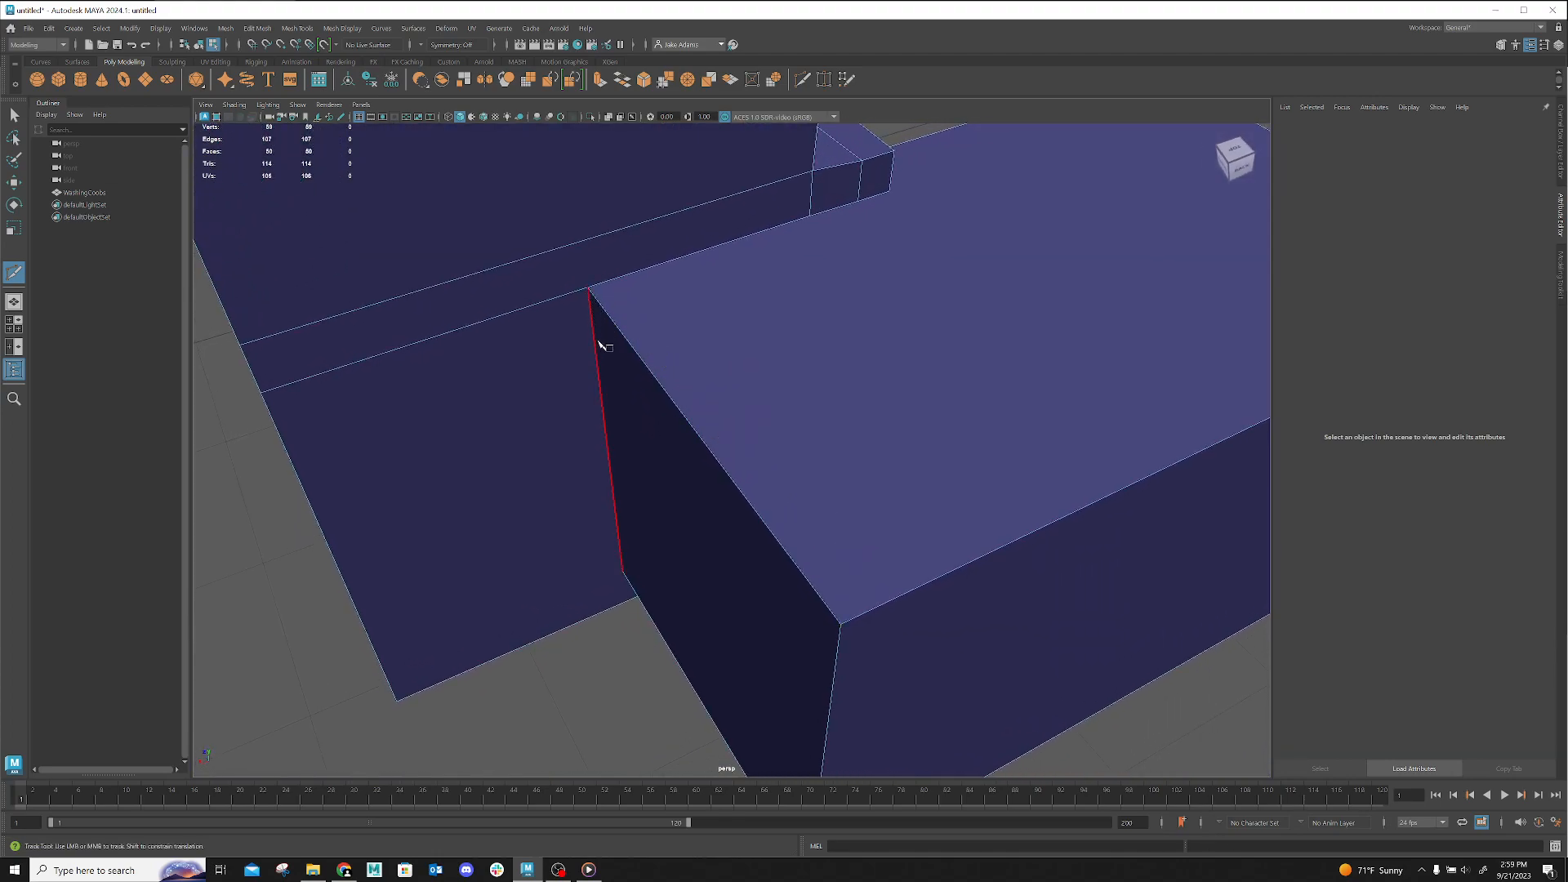
left_click_drag(784, 441, 791, 427, "alt")
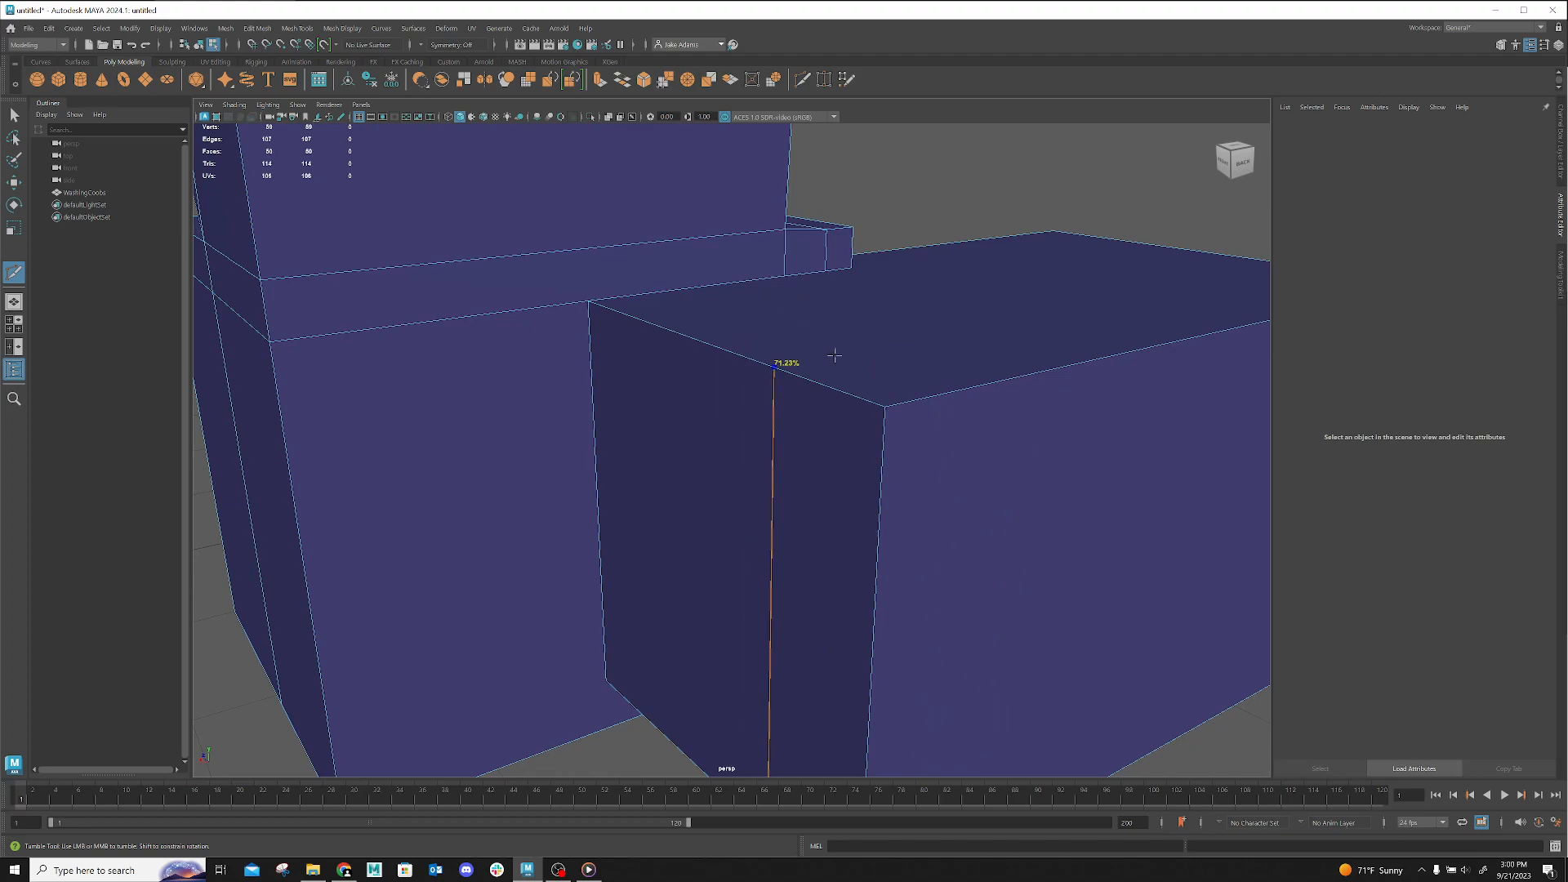
Try Multi-Cut points at the block's top corners and an edge loop through its end face, and undo the result
left_click(885, 406)
left_click_drag(945, 395, 952, 409, "alt")
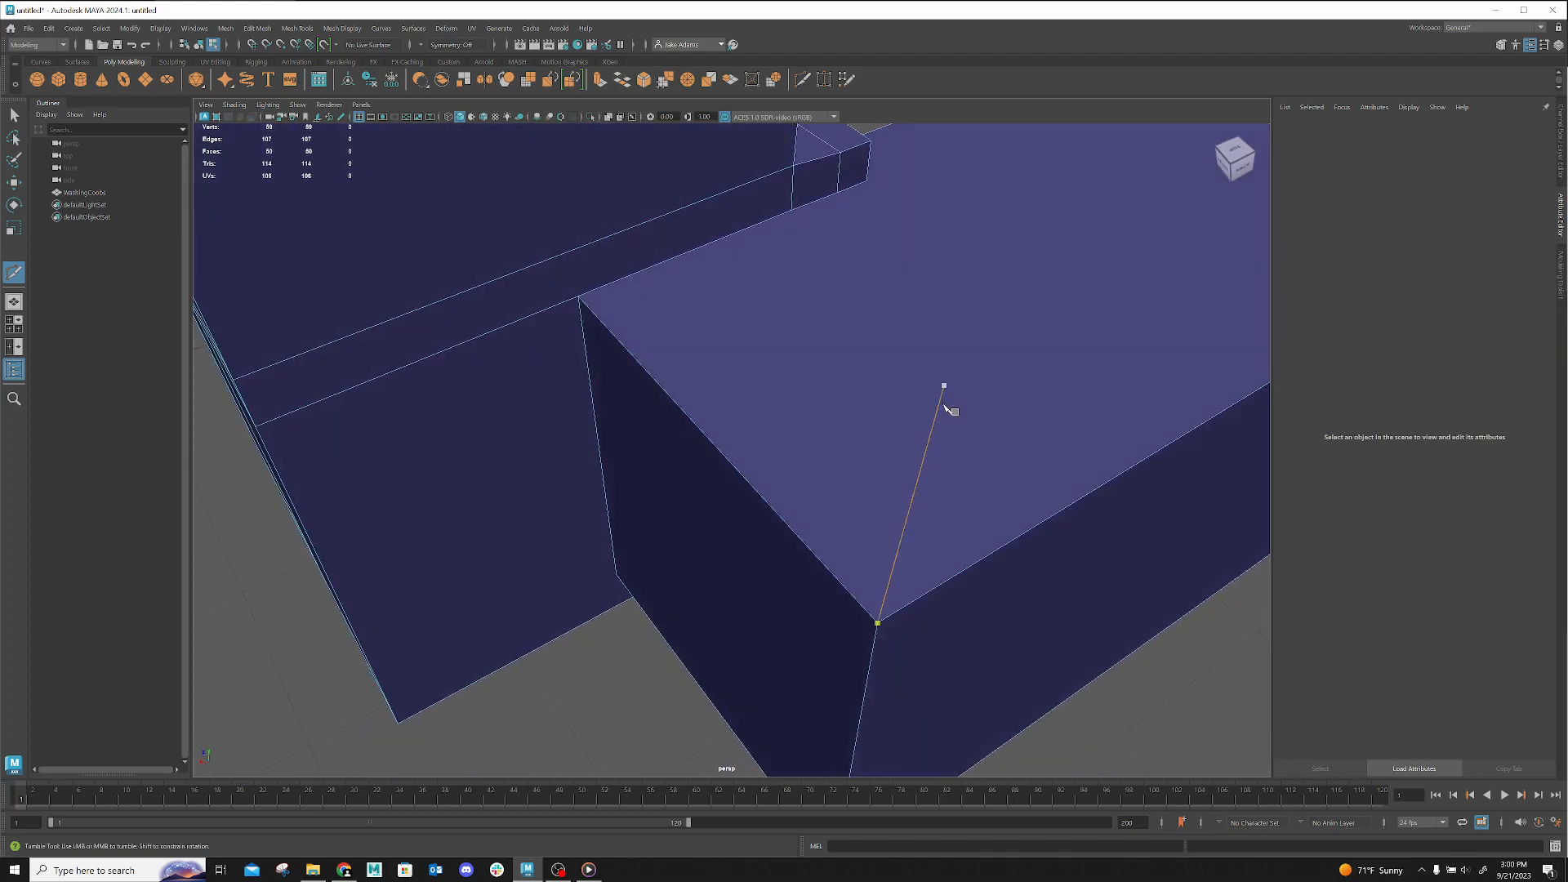
left_click(578, 296)
left_click(877, 622)
left_click_drag(878, 394, 855, 397, "alt")
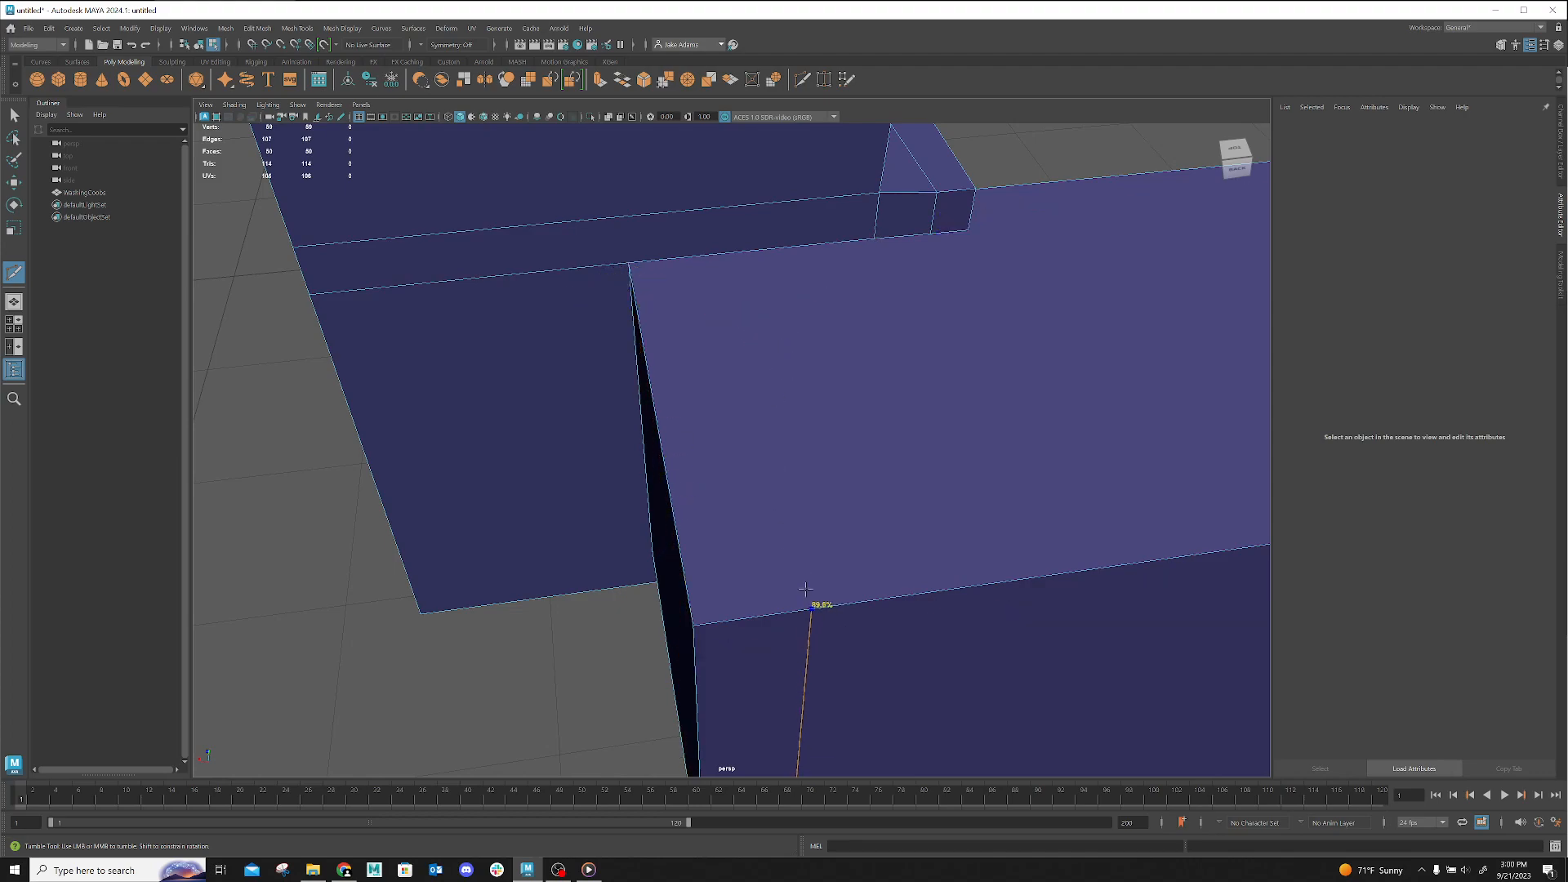
left_click(831, 602, "ctrl")
left_click(693, 626)
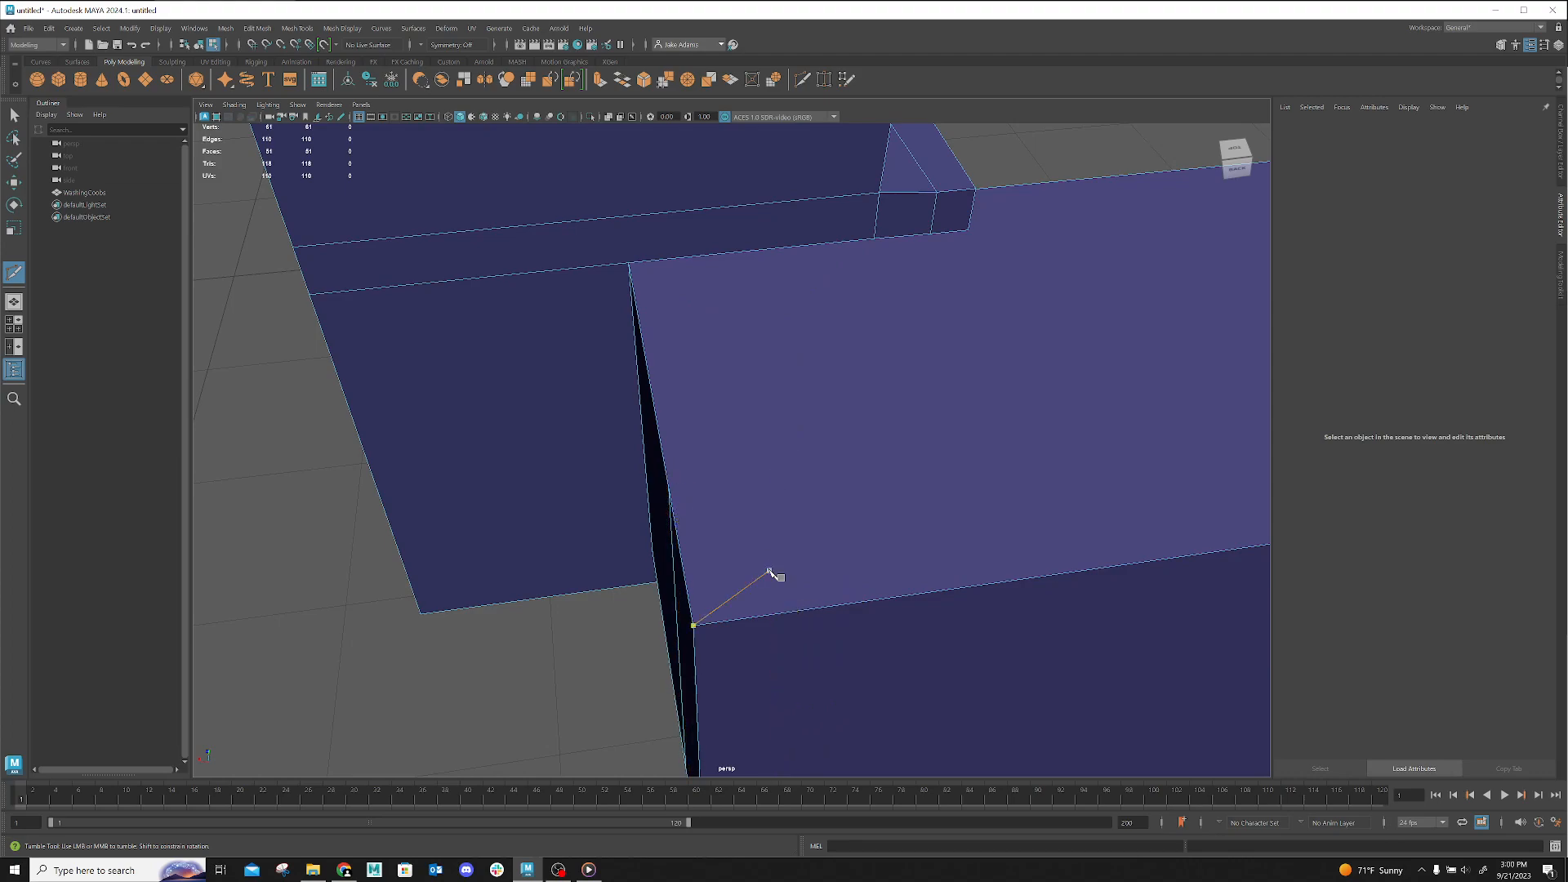
key("ctrl+z")
left_click_drag(812, 550, 718, 470, "alt")
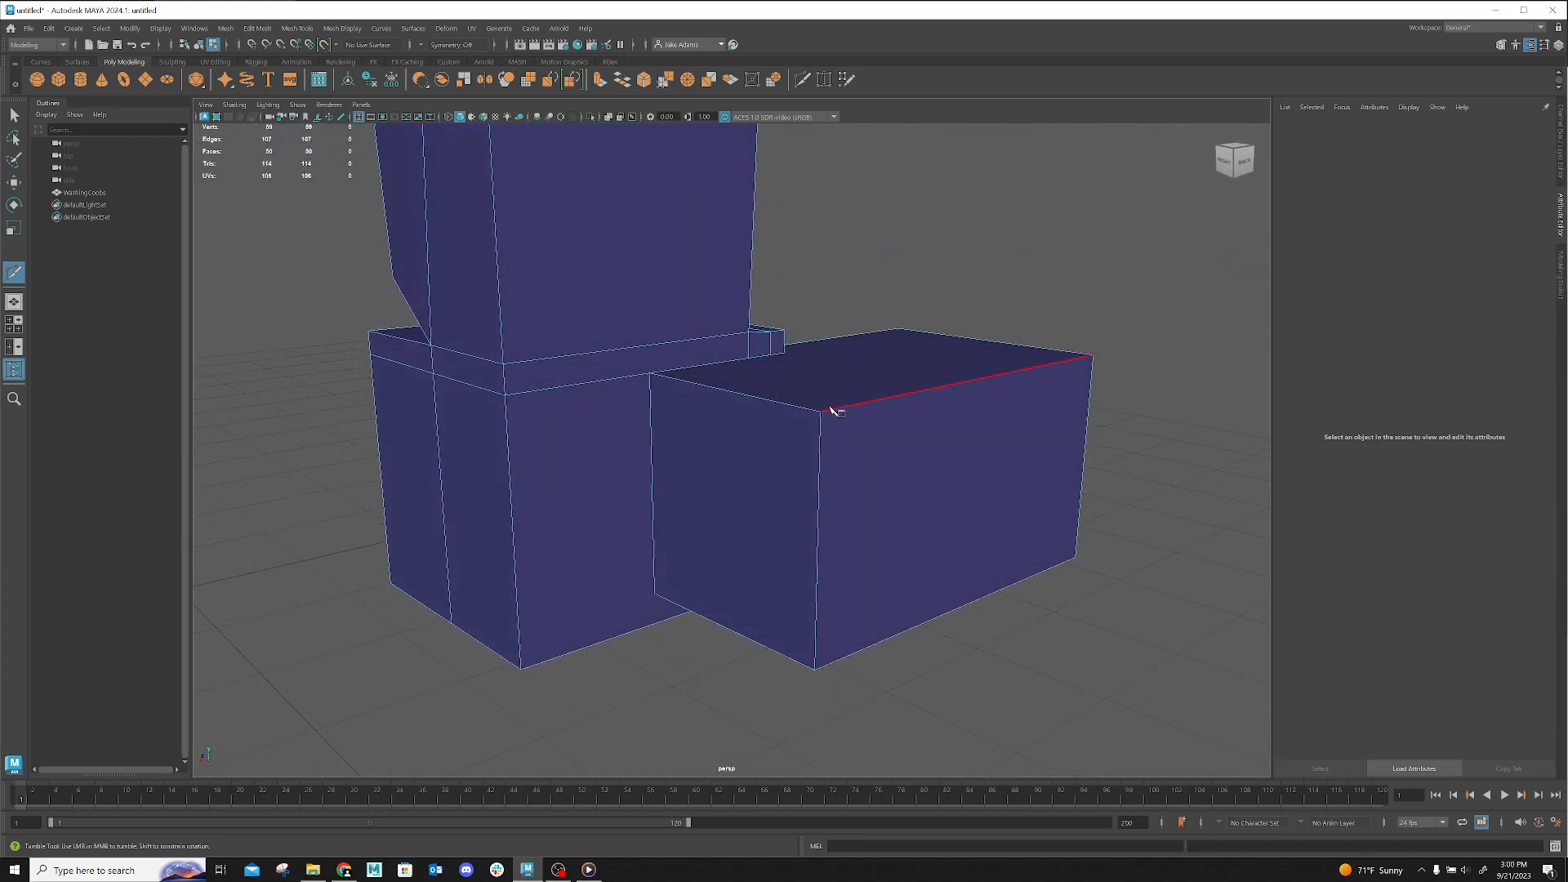
left_click(762, 395)
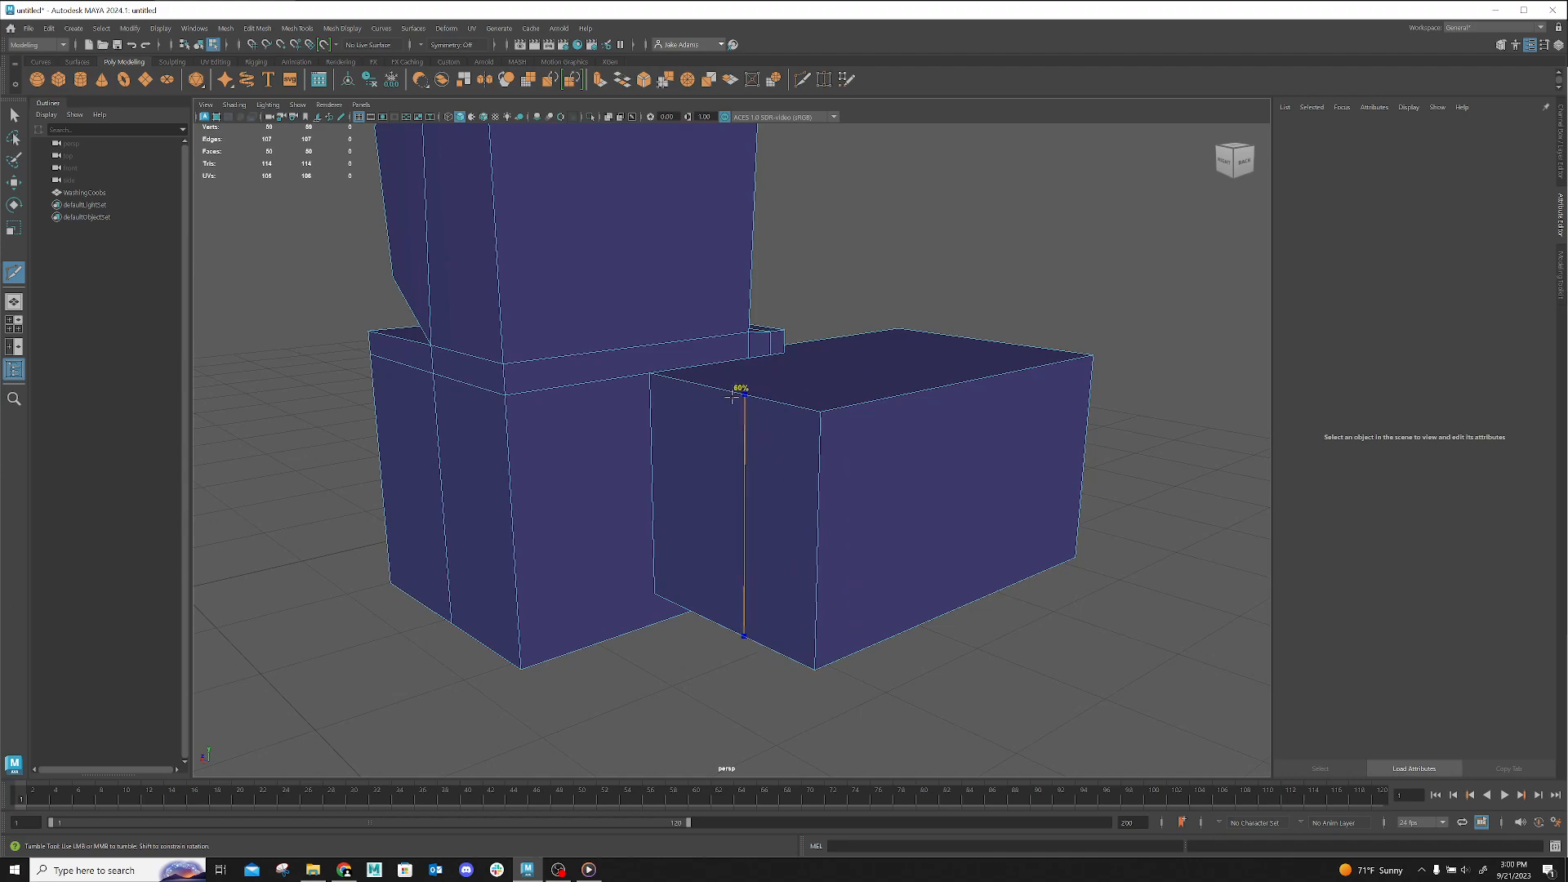
scroll(700, 390, "up", 10)
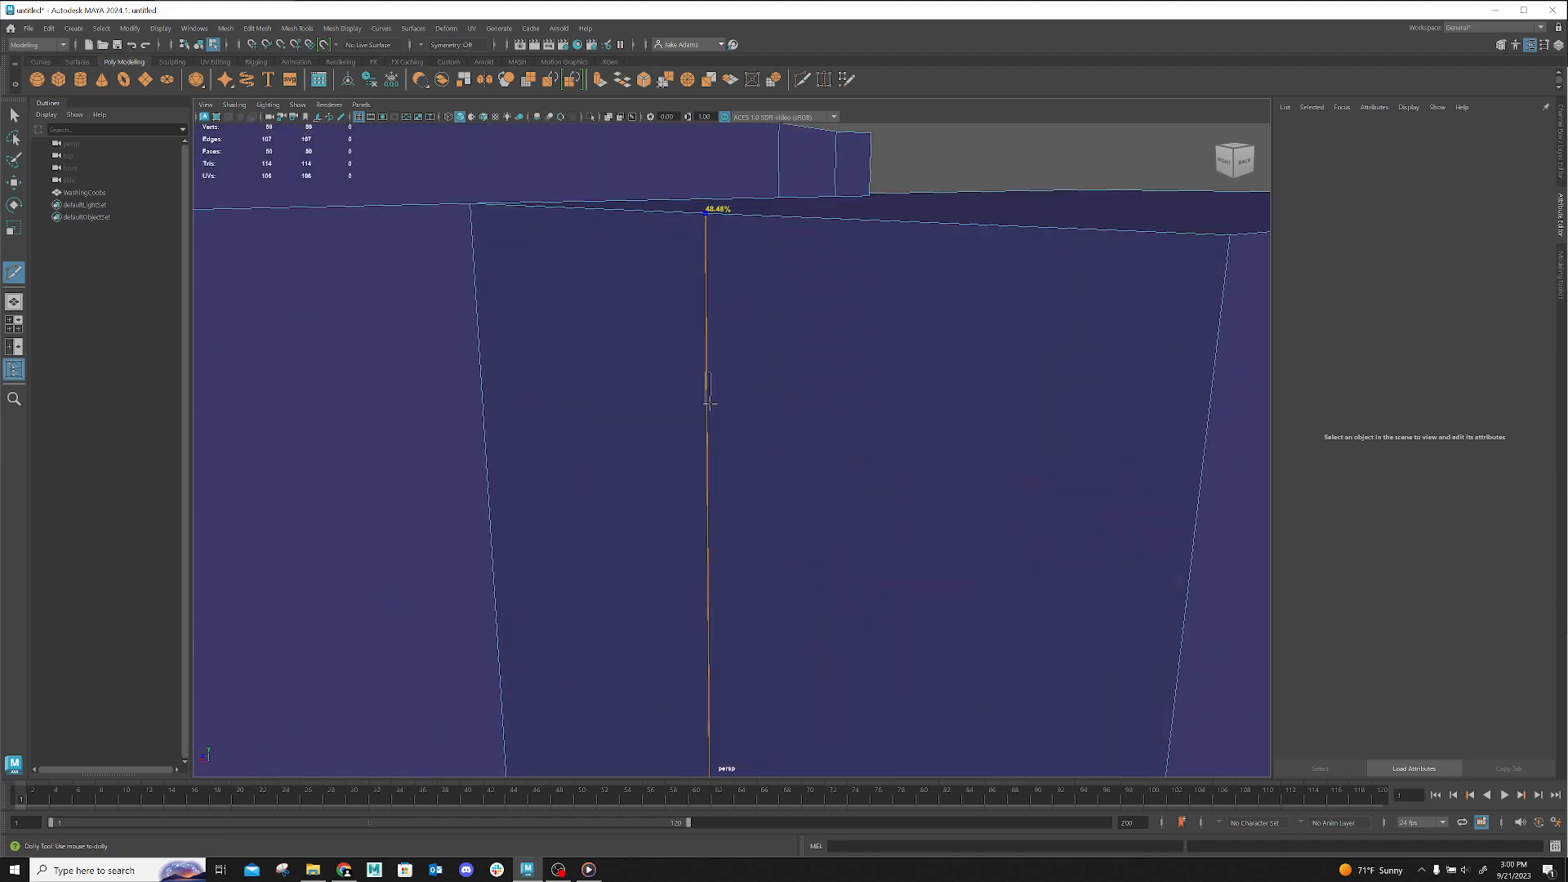
left_click_drag(709, 404, 708, 404, "ctrl+alt")
right_click_drag(710, 402, 463, 395, "alt")
left_click_drag(593, 377, 658, 448, "alt")
middle_click_drag(658, 449, 557, 331, "alt")
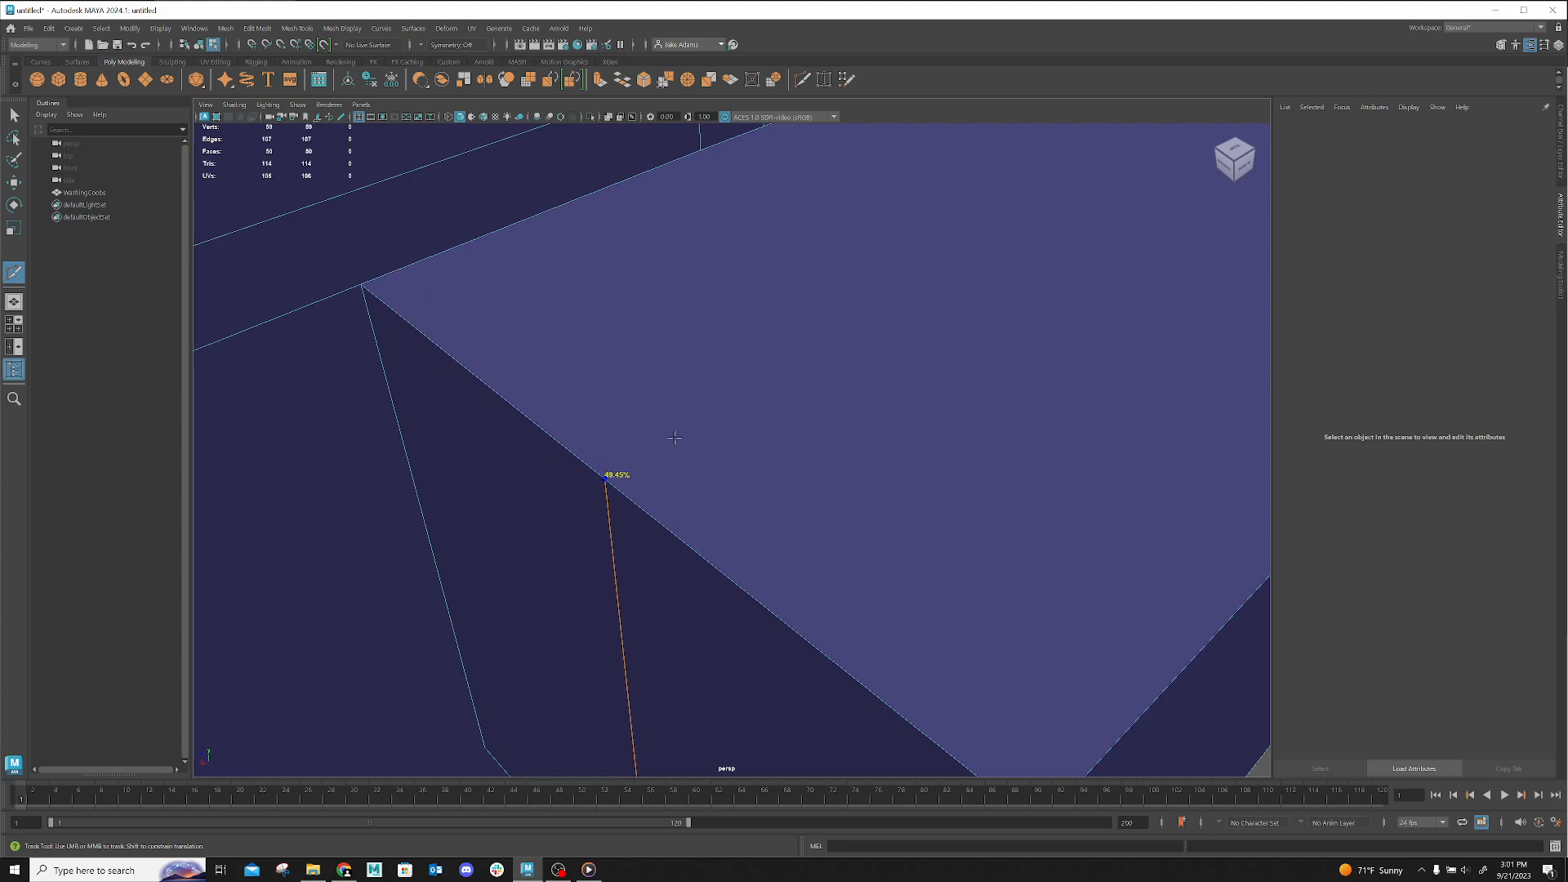
scroll(674, 438, "down", 5)
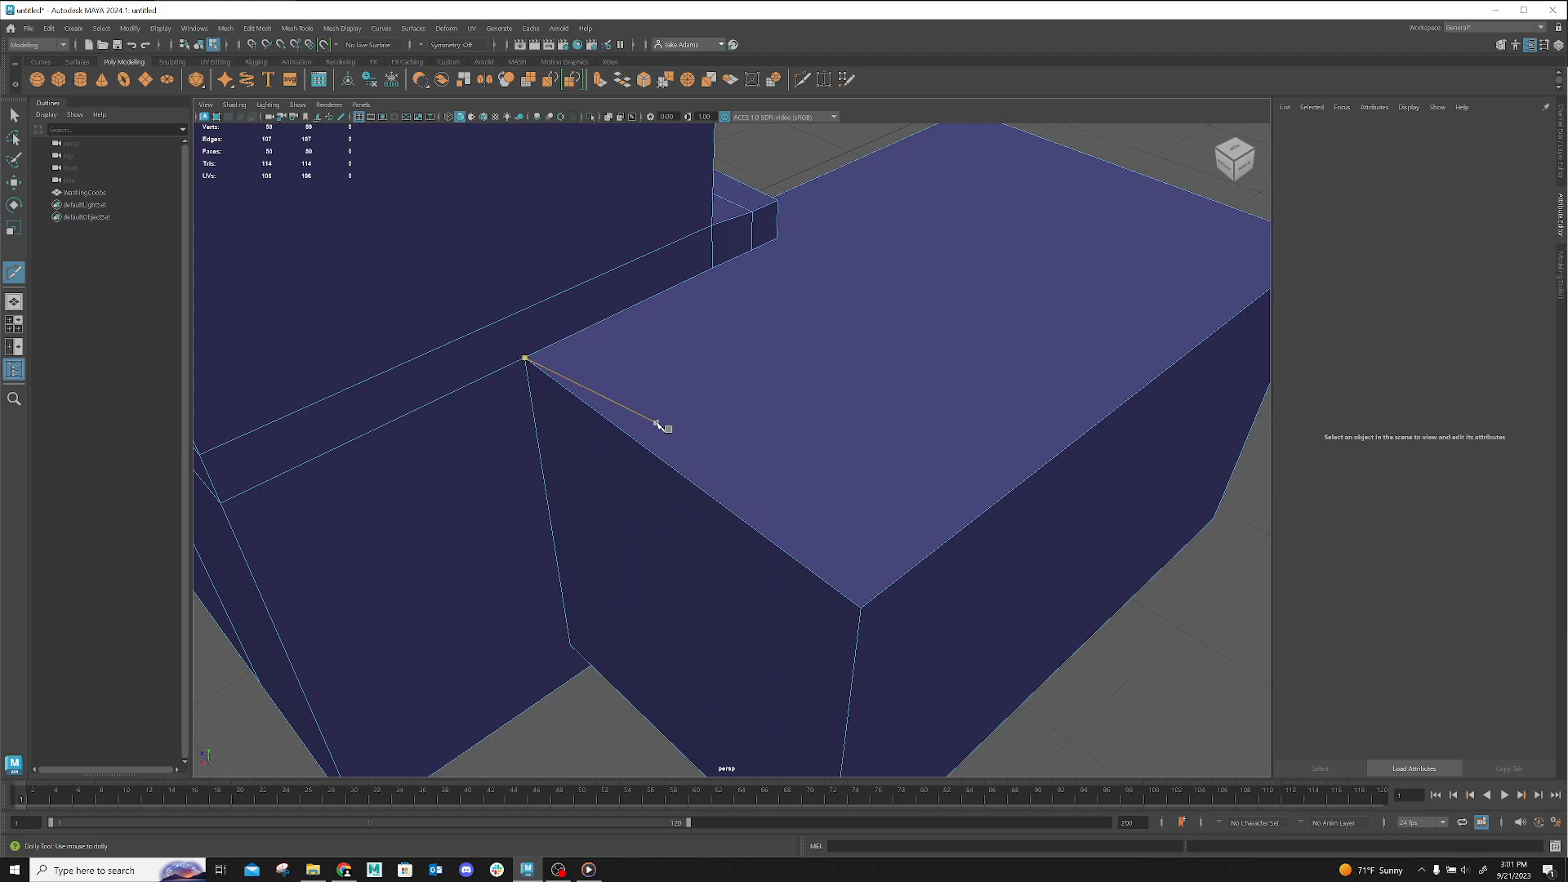
Cut around the separate block from the lower box's inner loop vertex, across the top, down the outer face and underneath to the matching vertex
left_click(599, 322)
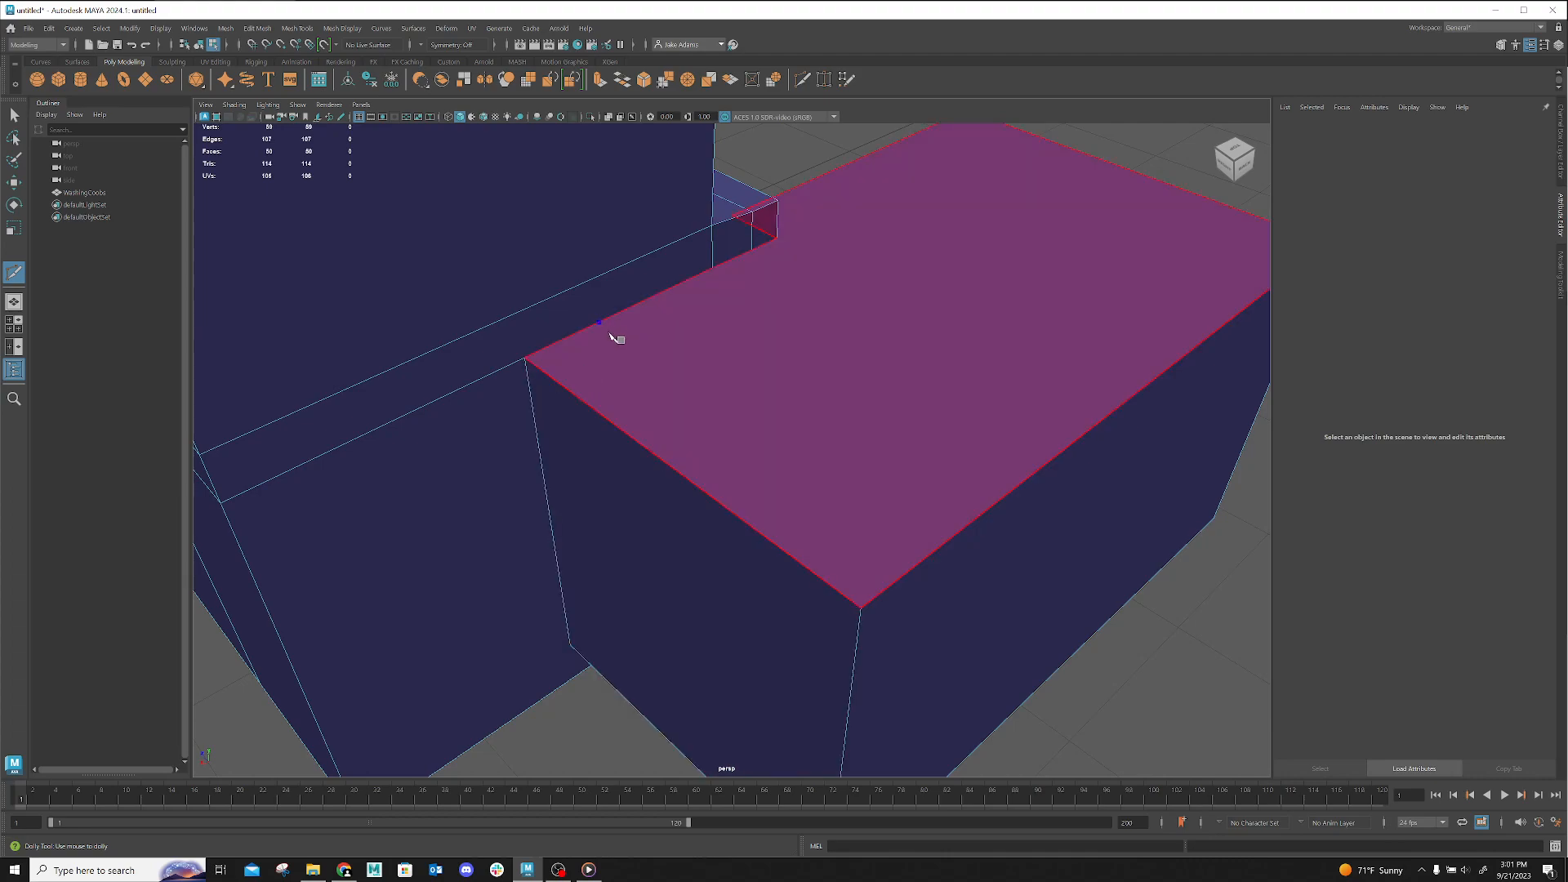
left_click_drag(599, 321, 803, 341)
left_click(1045, 465)
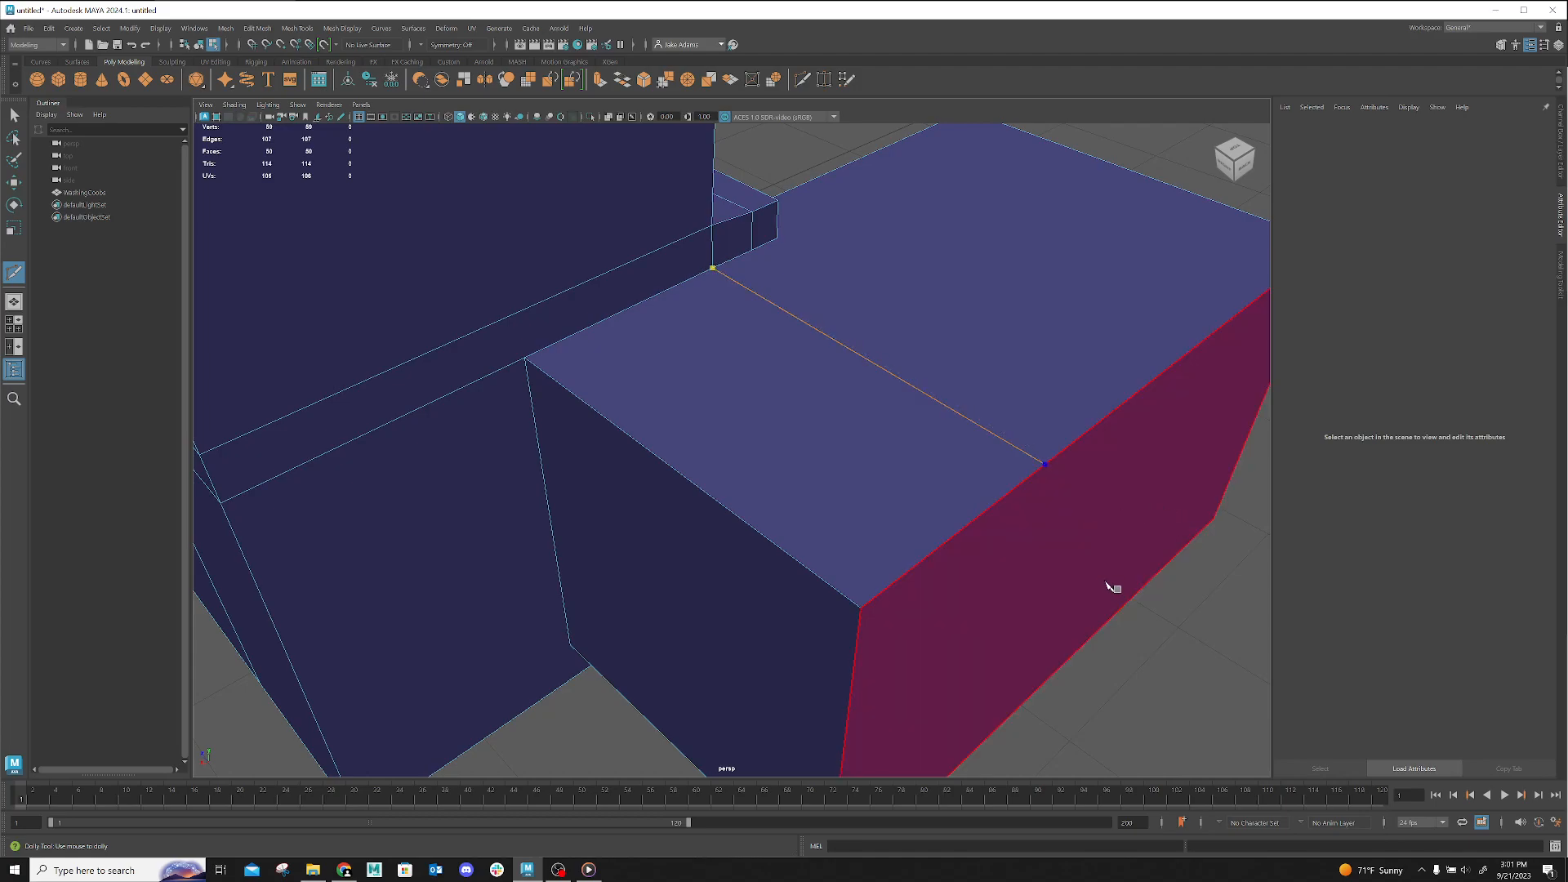
left_click_drag(1108, 585, 1091, 570, "alt")
right_click_drag(1091, 570, 958, 535, "alt")
middle_click_drag(958, 534, 831, 434, "alt")
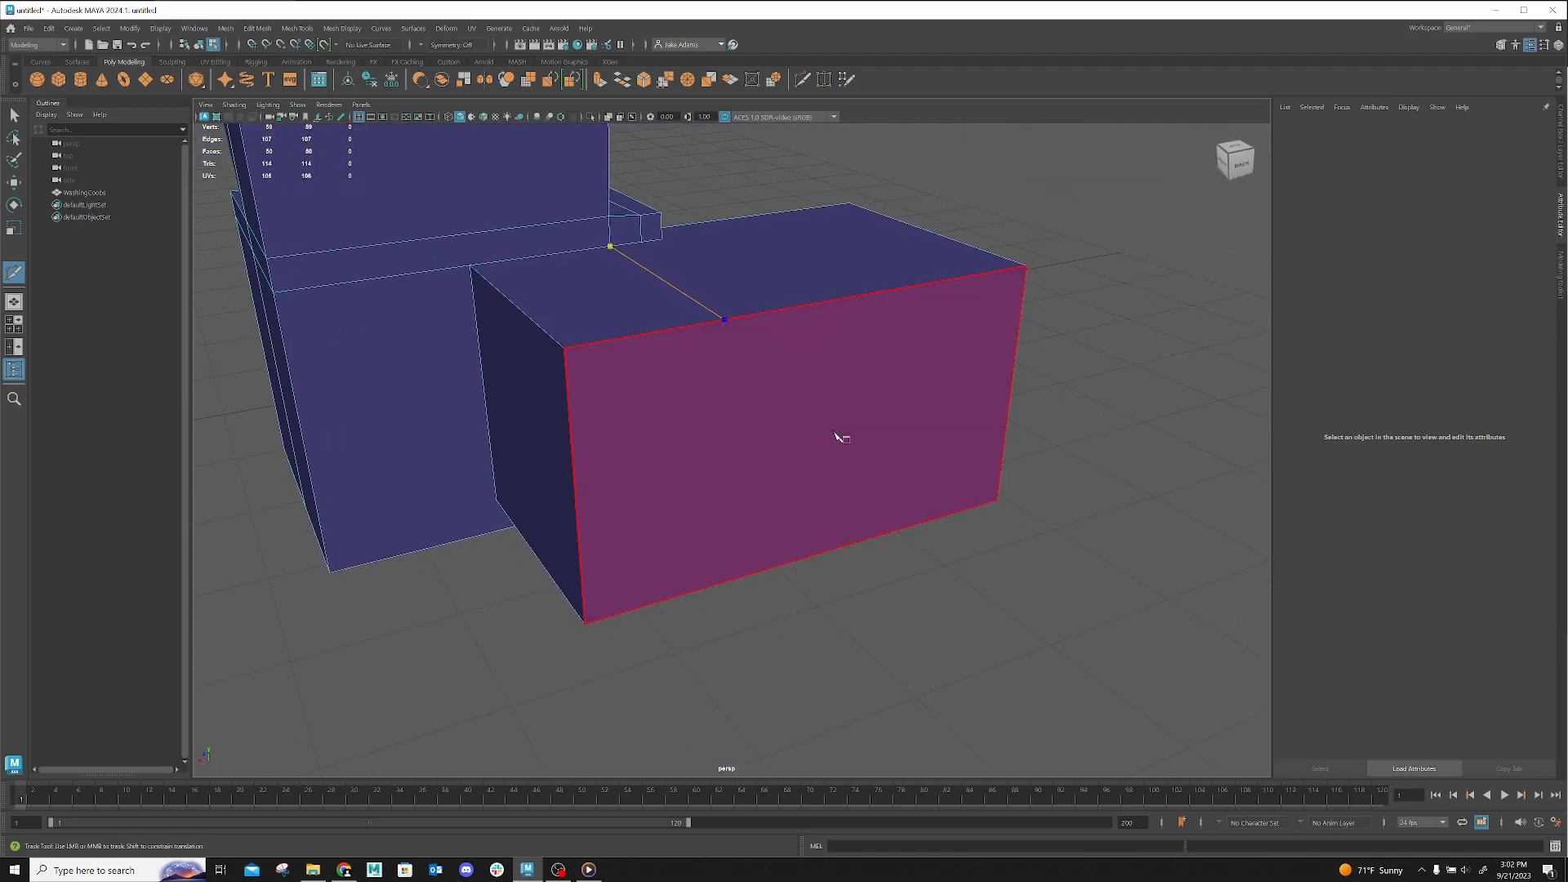
left_click(726, 582)
left_click_drag(767, 631, 792, 580, "alt")
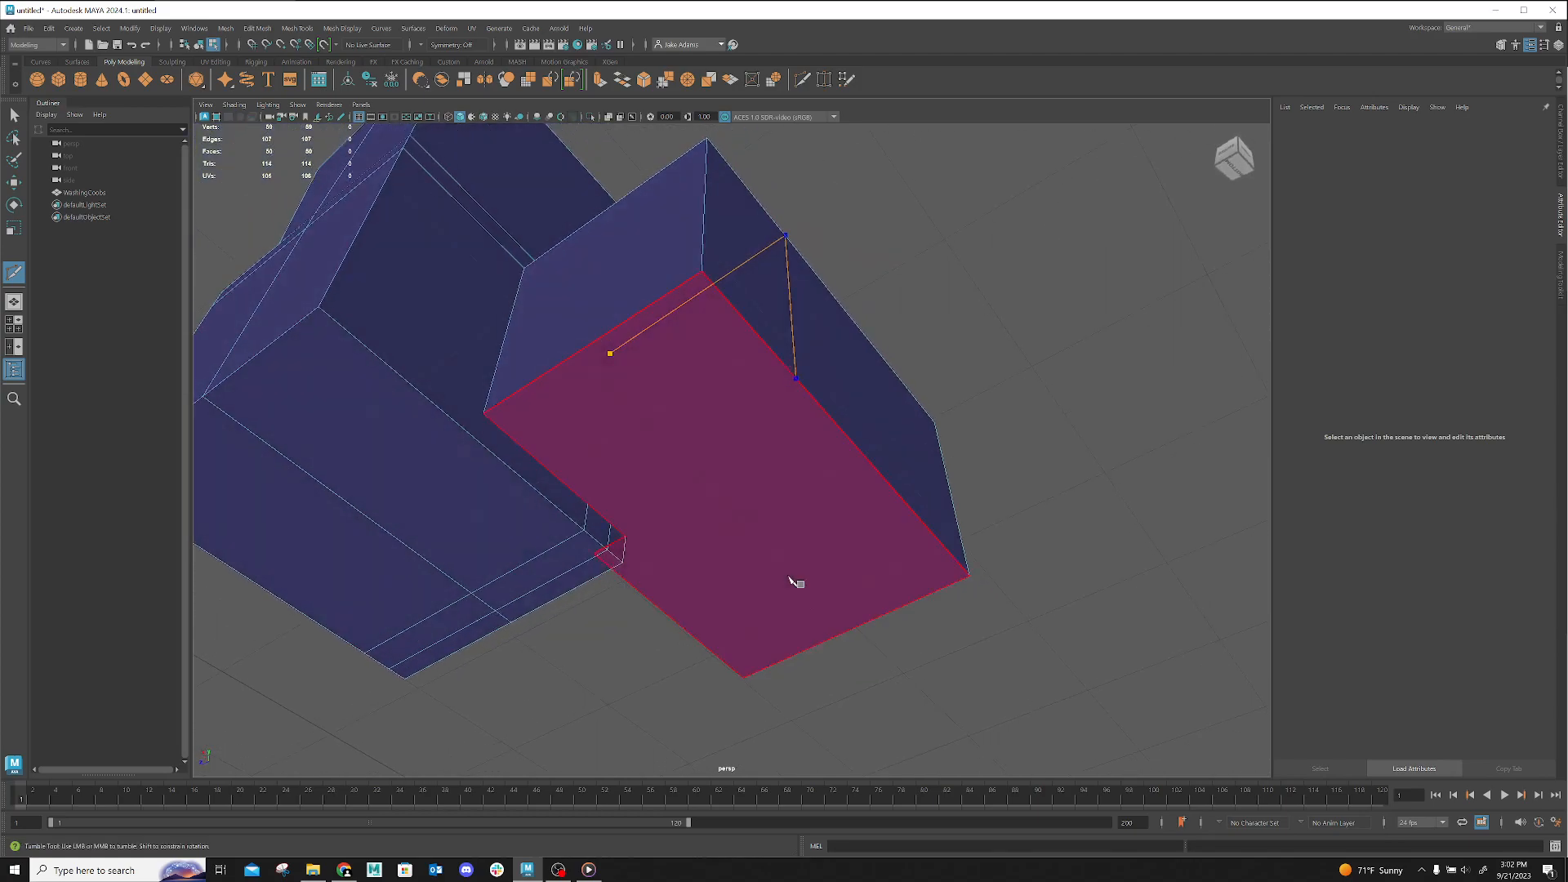
left_click(588, 505)
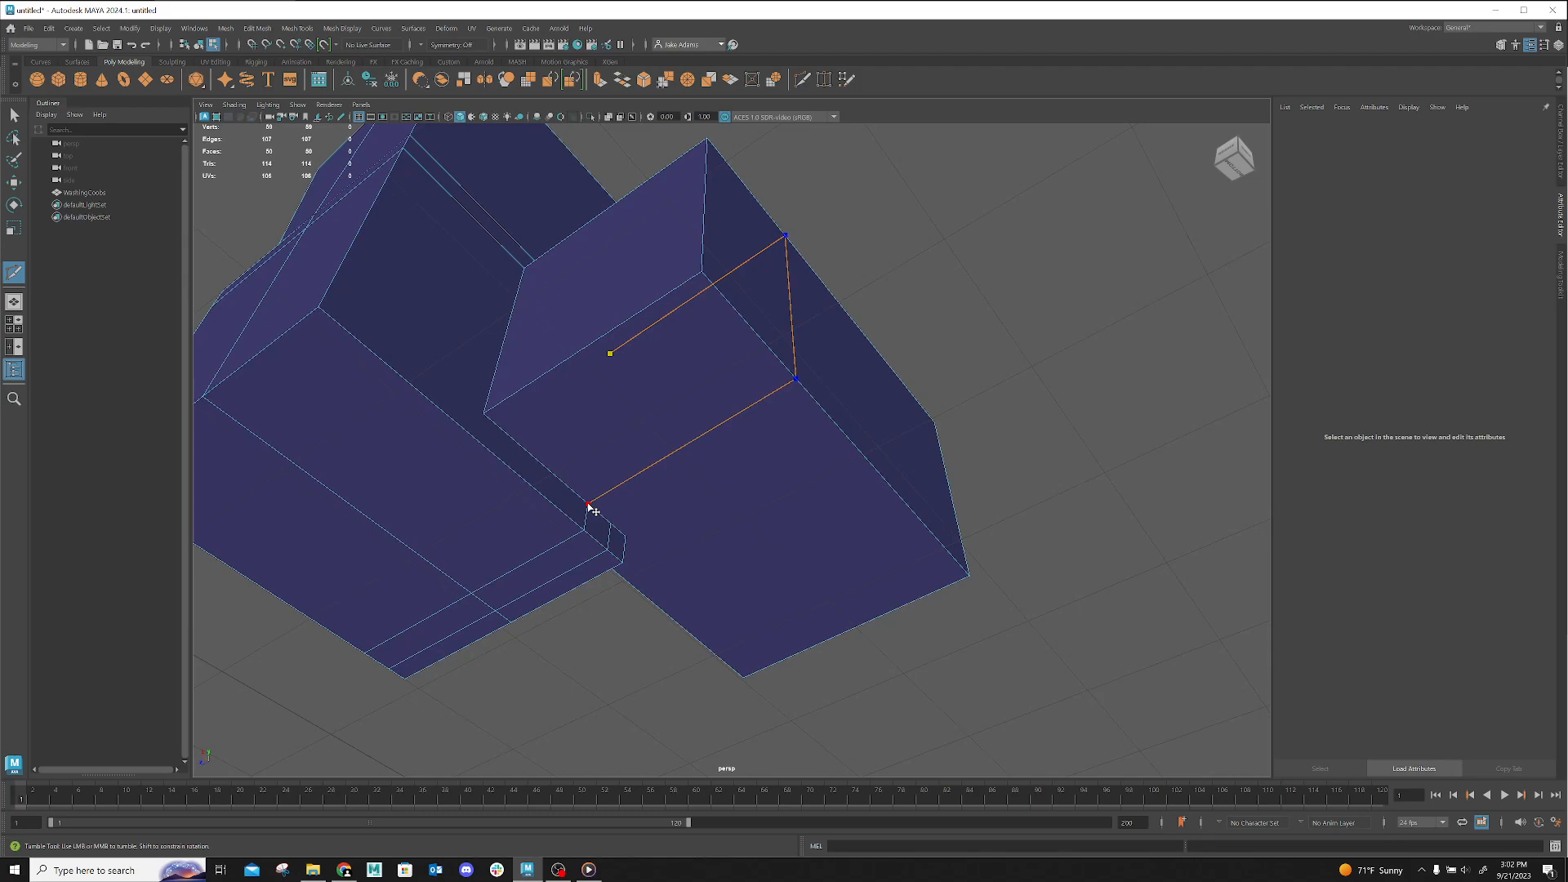
left_click(597, 563)
Cut a second line around the block from the next underside vertex, up the outer face and over the top to its matching vertex
left_click(611, 524)
left_click_drag(856, 408, 825, 462, "alt")
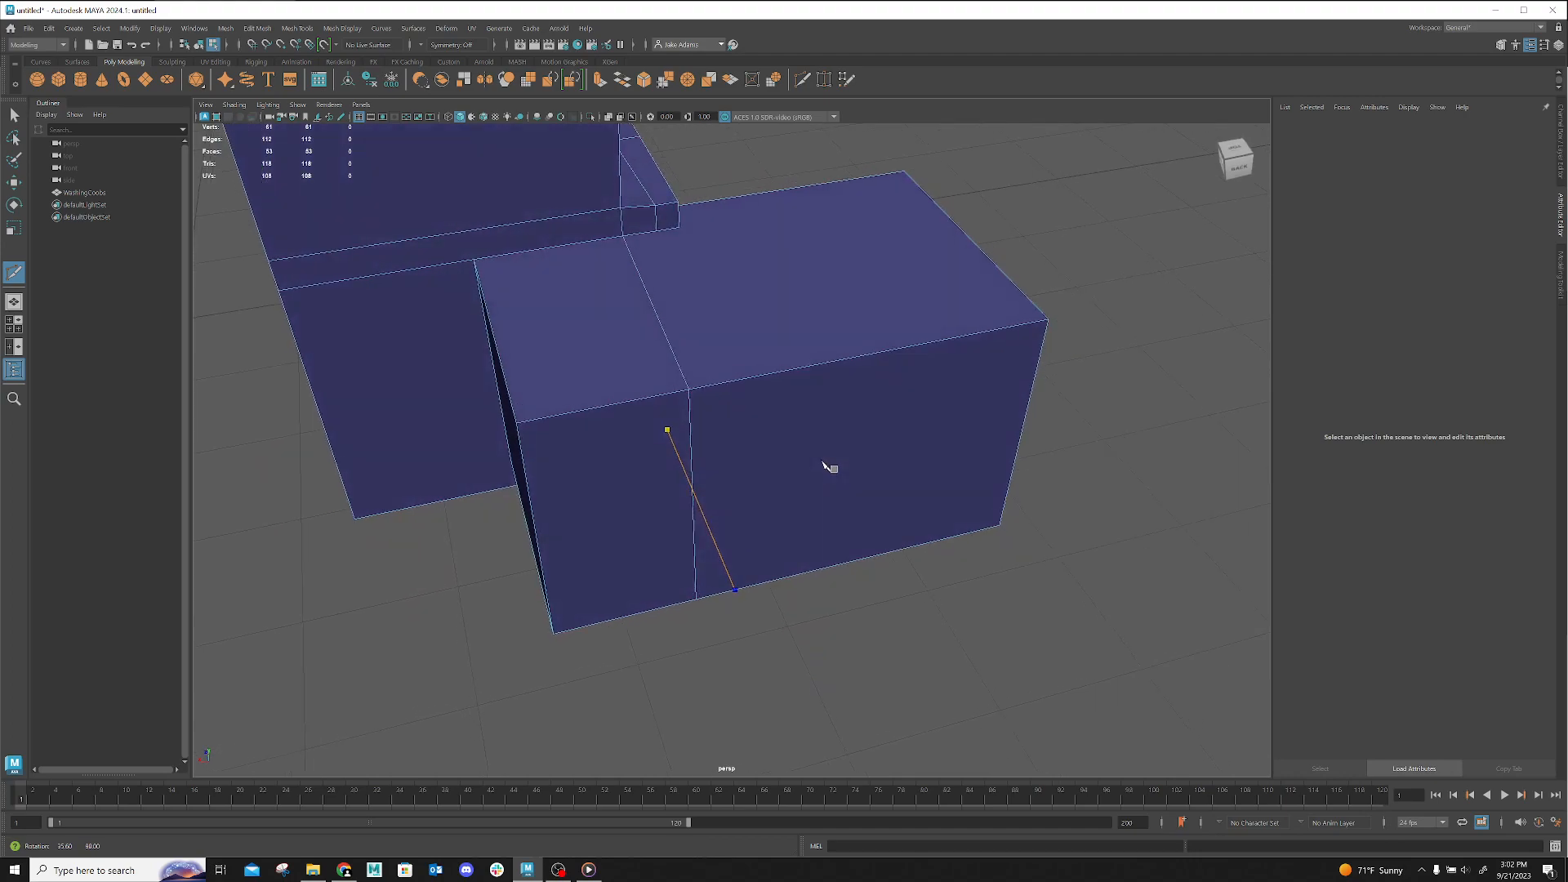
left_click(735, 383)
left_click(658, 232)
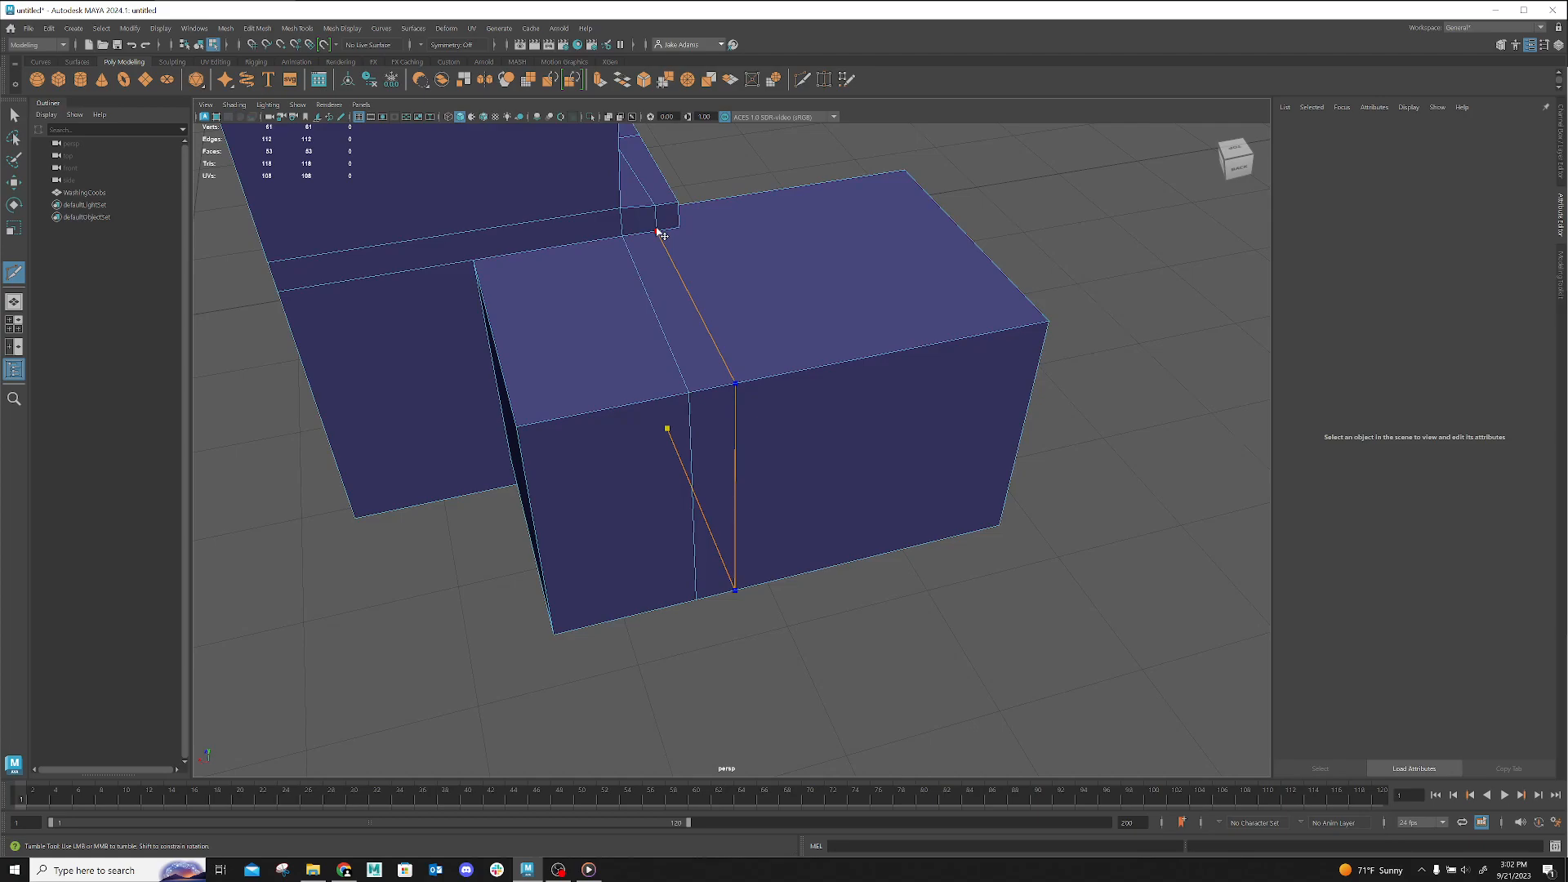
key("Return")
Cut a diagonal edge across the block's top from the lower box's corner vertex to the block's far outer corner
left_click(679, 228)
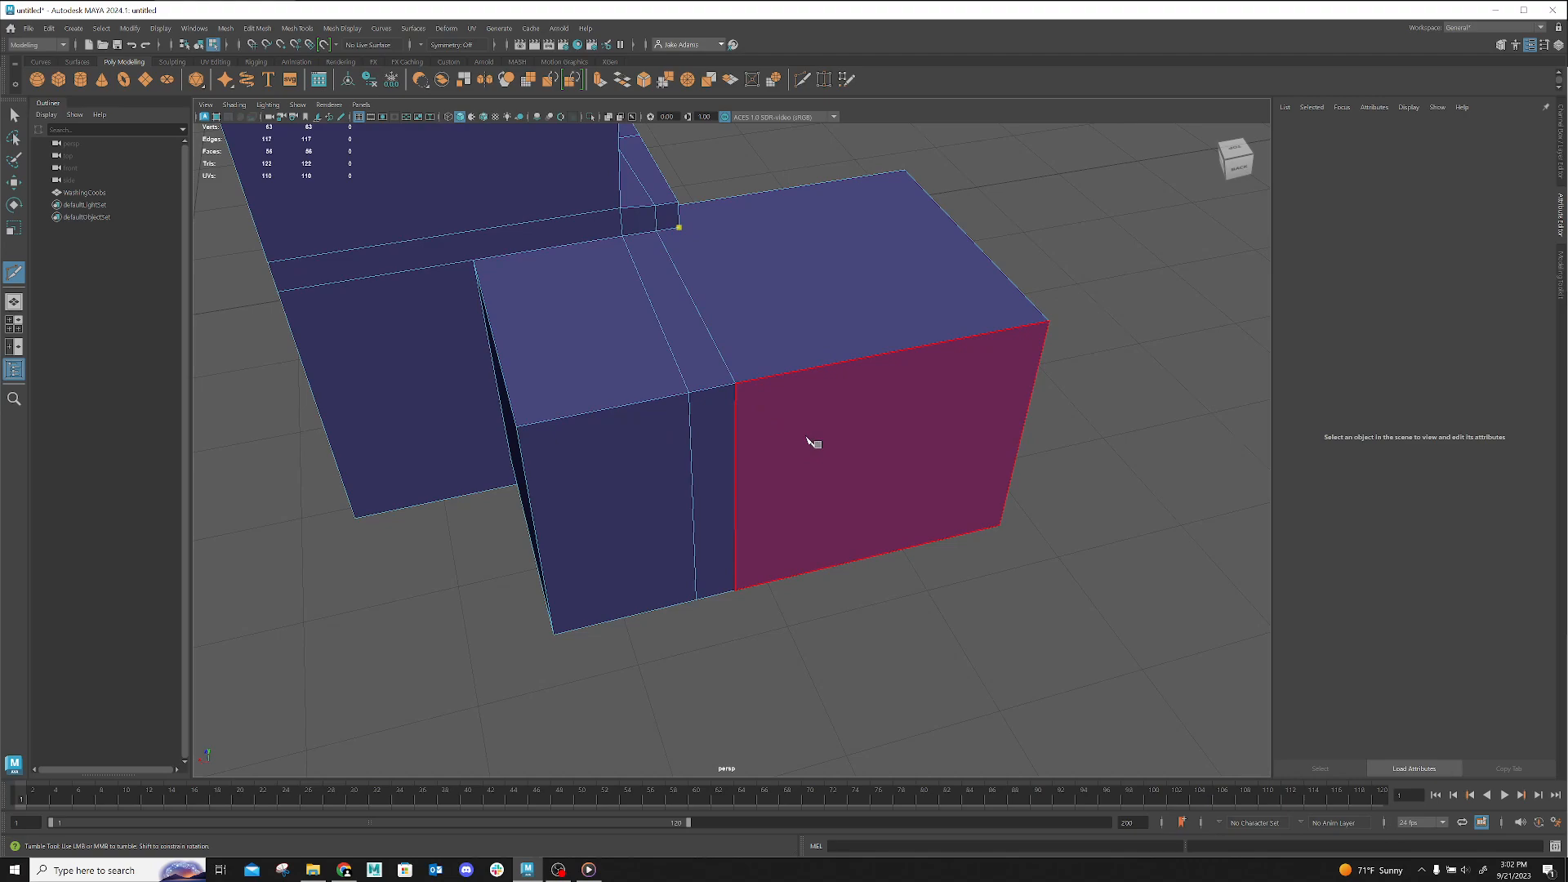
left_click(762, 378)
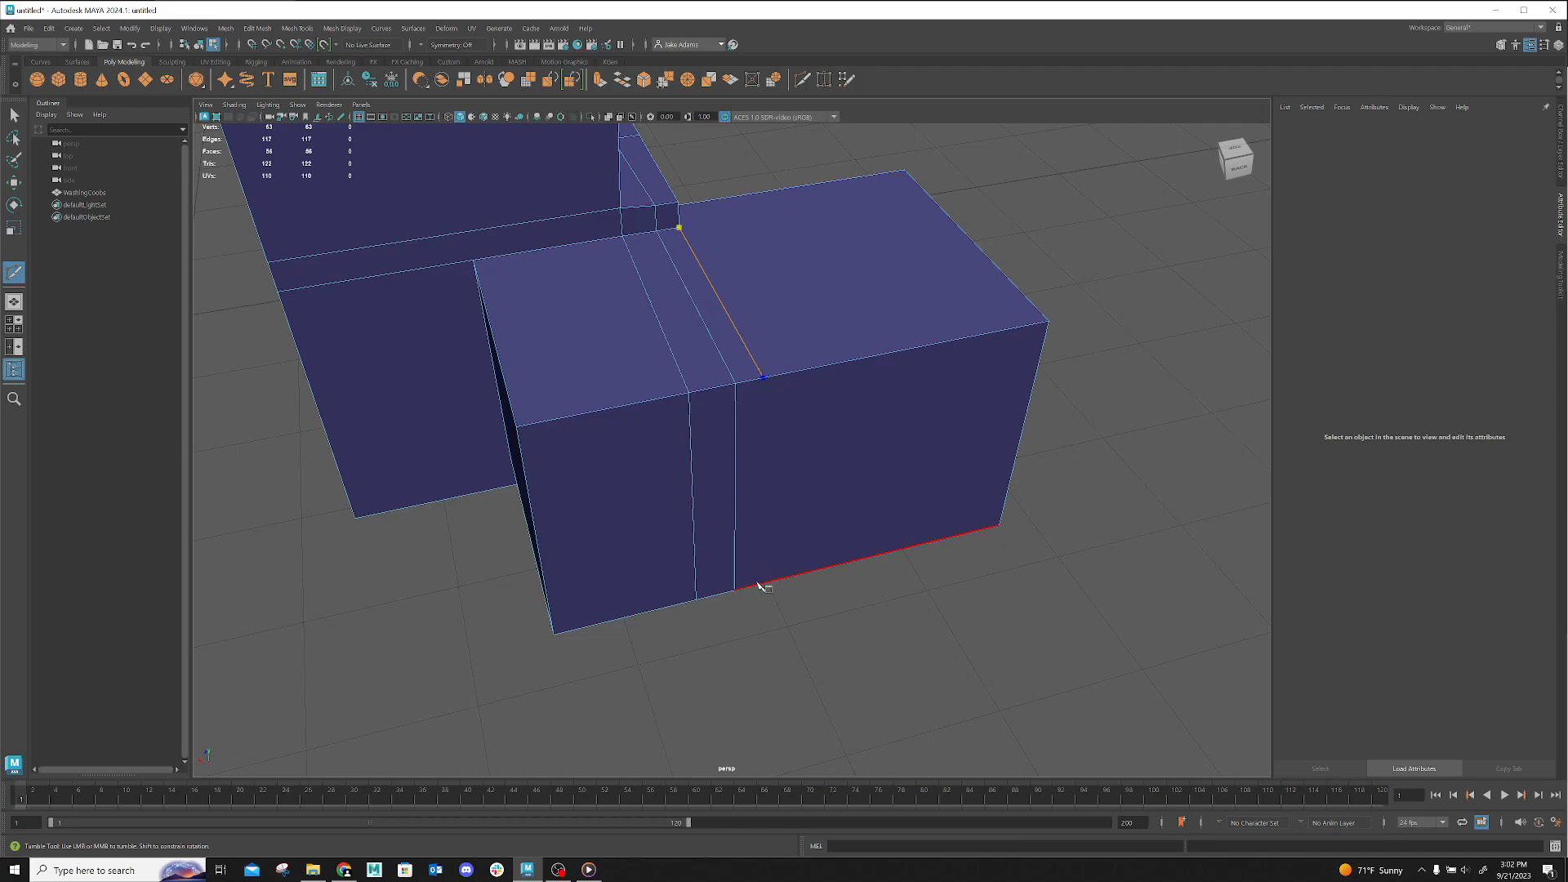
key("ctrl+z")
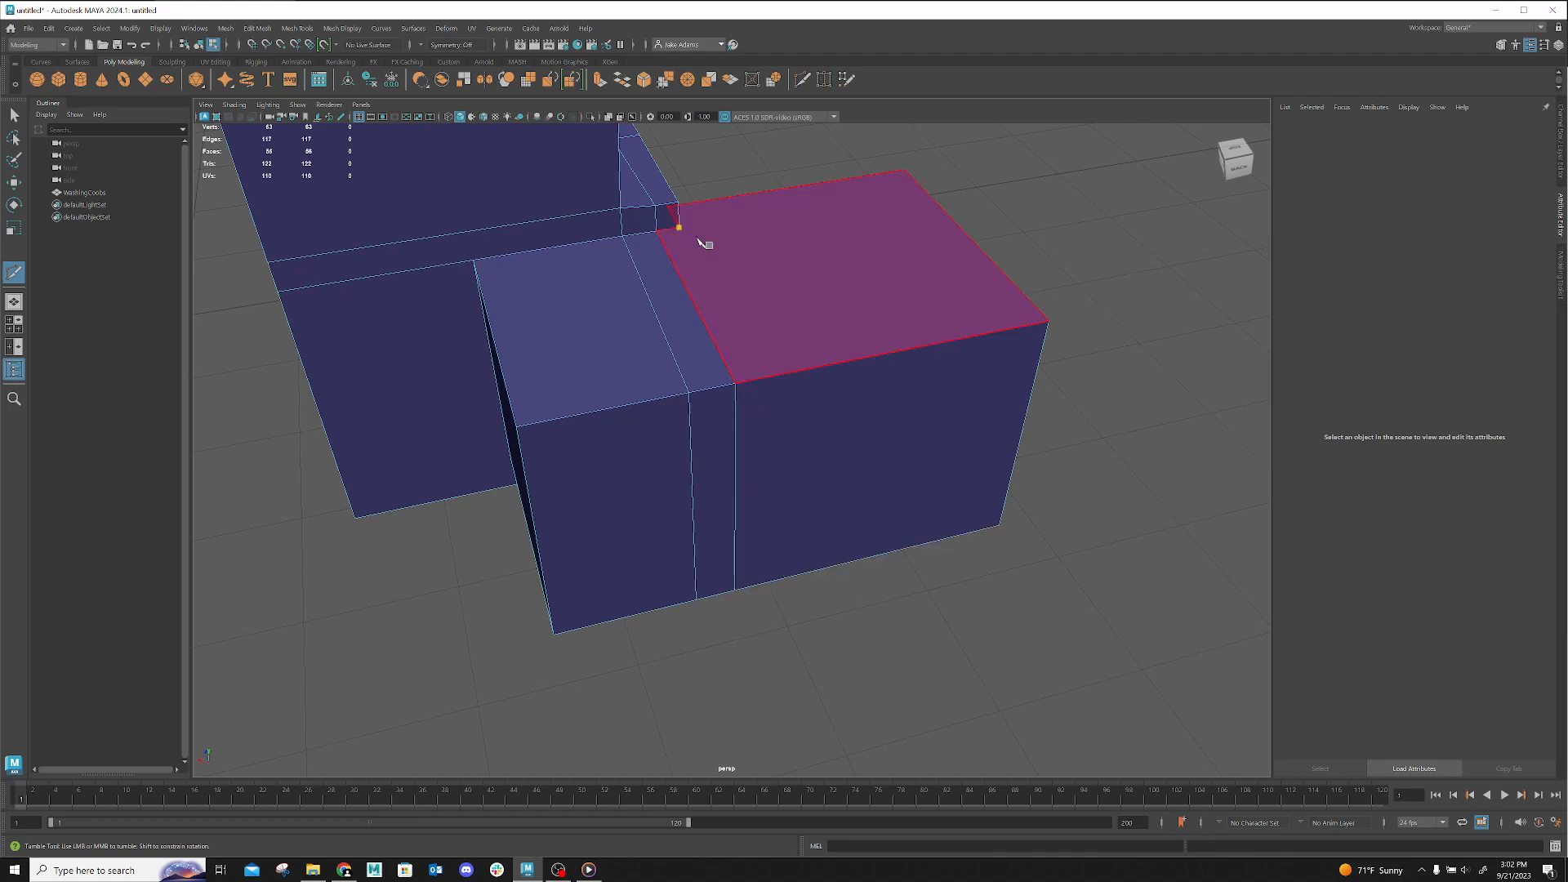
left_click(1049, 324)
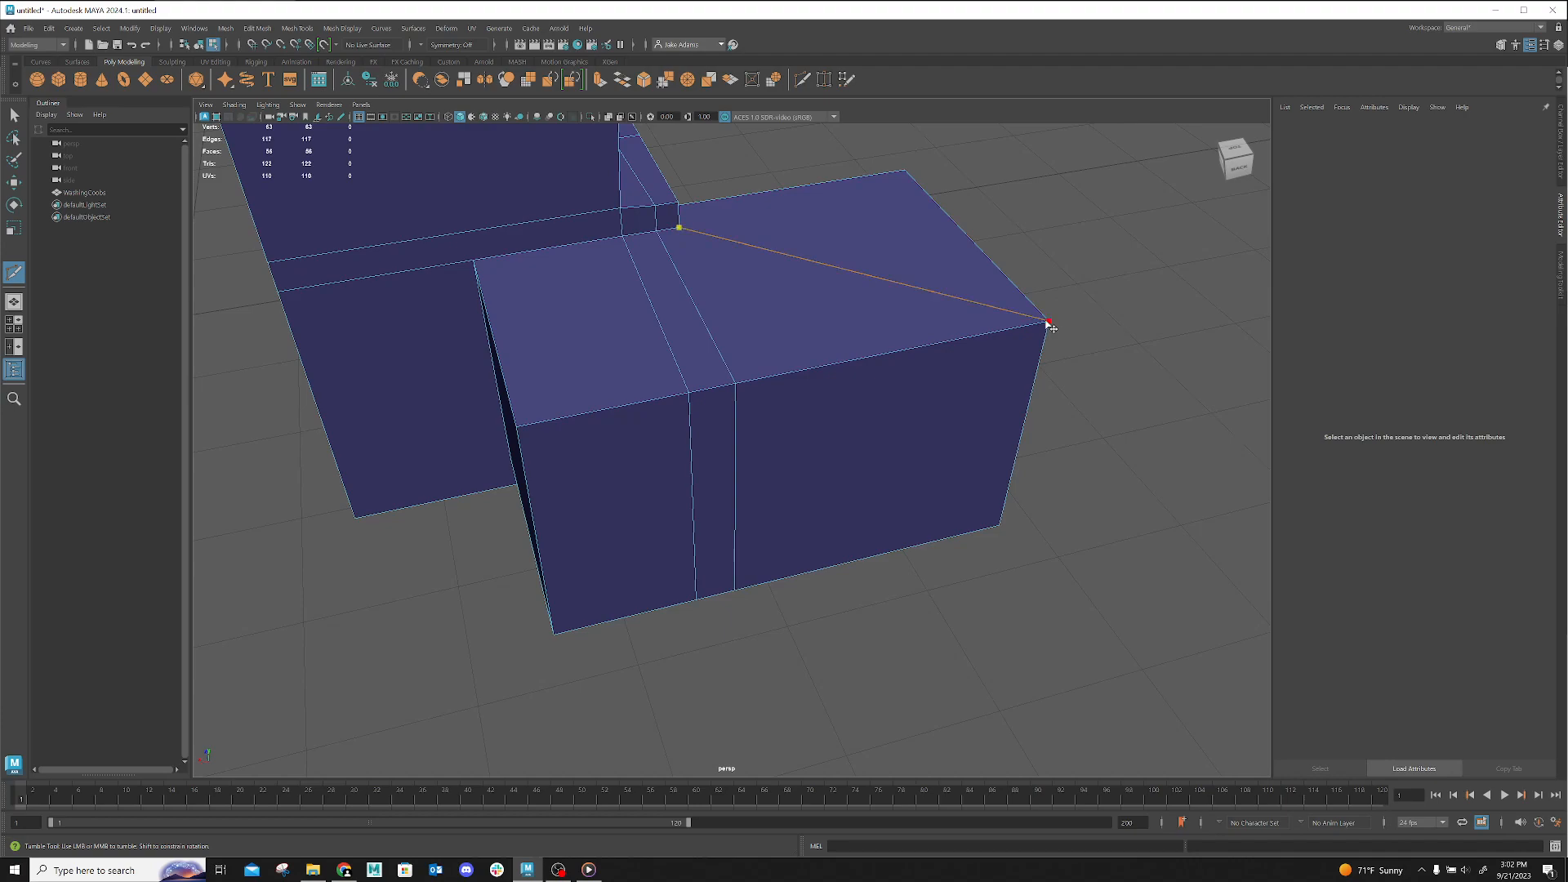
key("Return")
Cut from the block's lower inner corner across the lower box's underside and diagonally up its front face to the upper corner vertex
left_click(735, 383)
mouse_move(829, 203)
left_mouse_down("alt")
mouse_move(840, 224)
mouse_move(812, 221)
left_mouse_up("alt")
left_click_drag(1077, 567, 1127, 500, "alt")
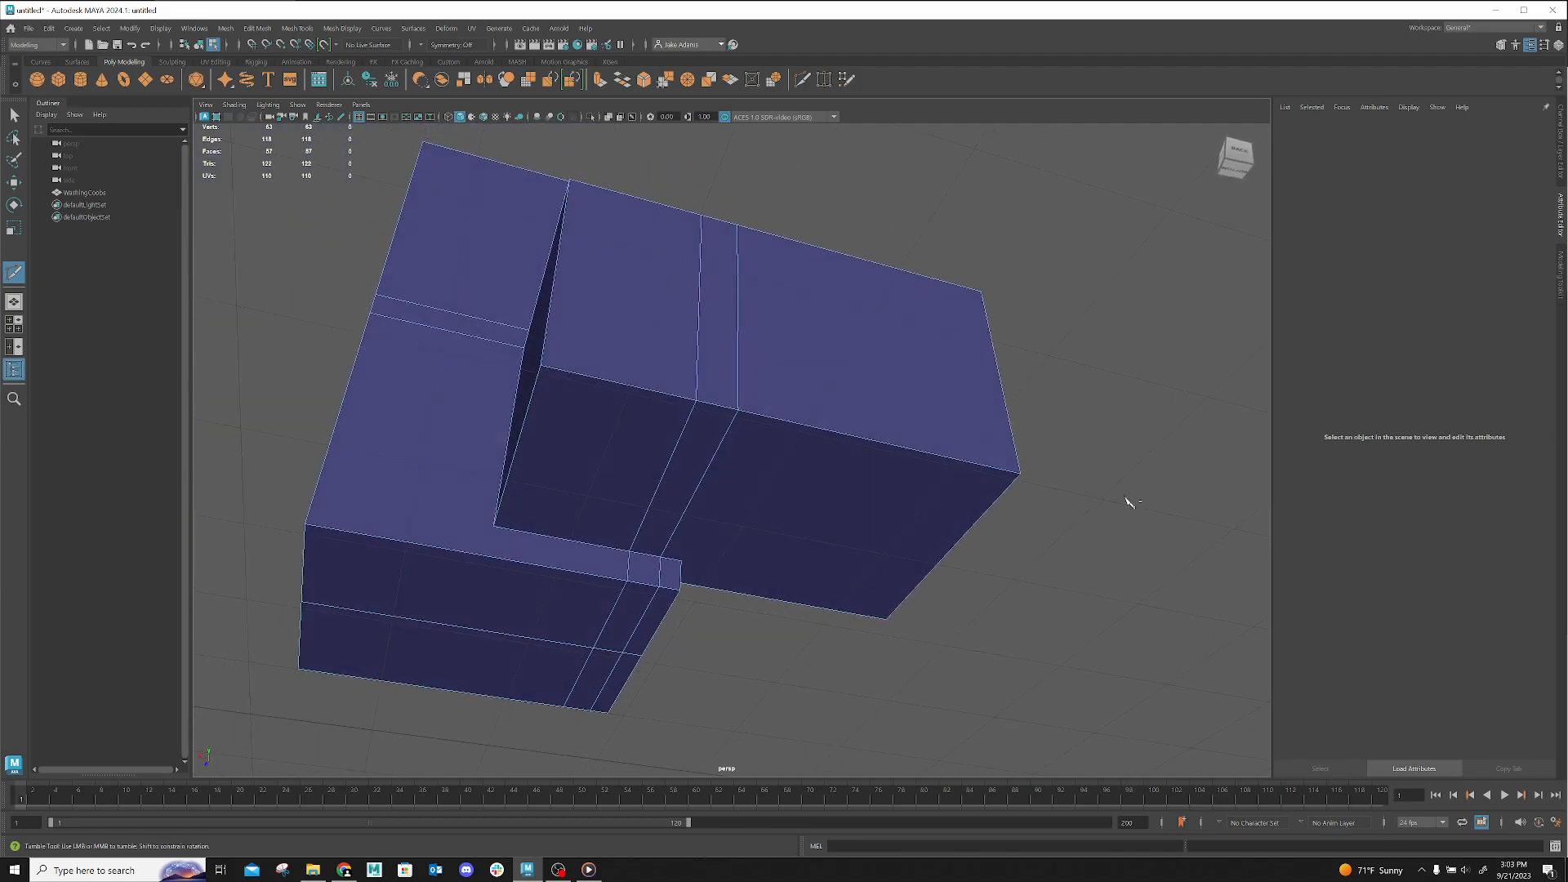
left_click(494, 527)
left_click(488, 556)
left_click_drag(517, 697, 588, 588, "alt")
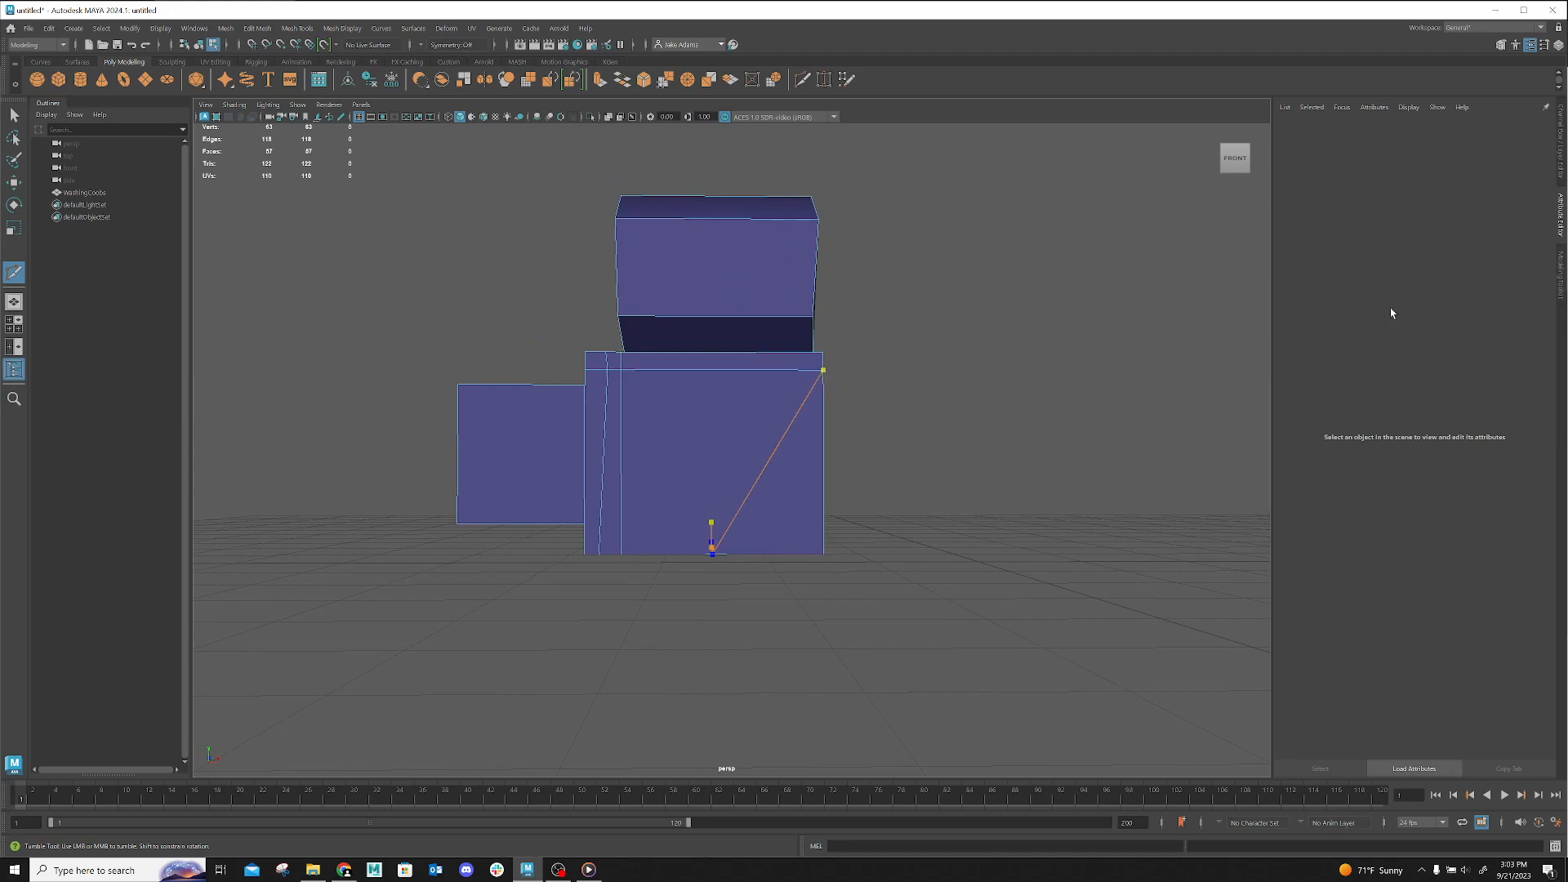
key("Return")
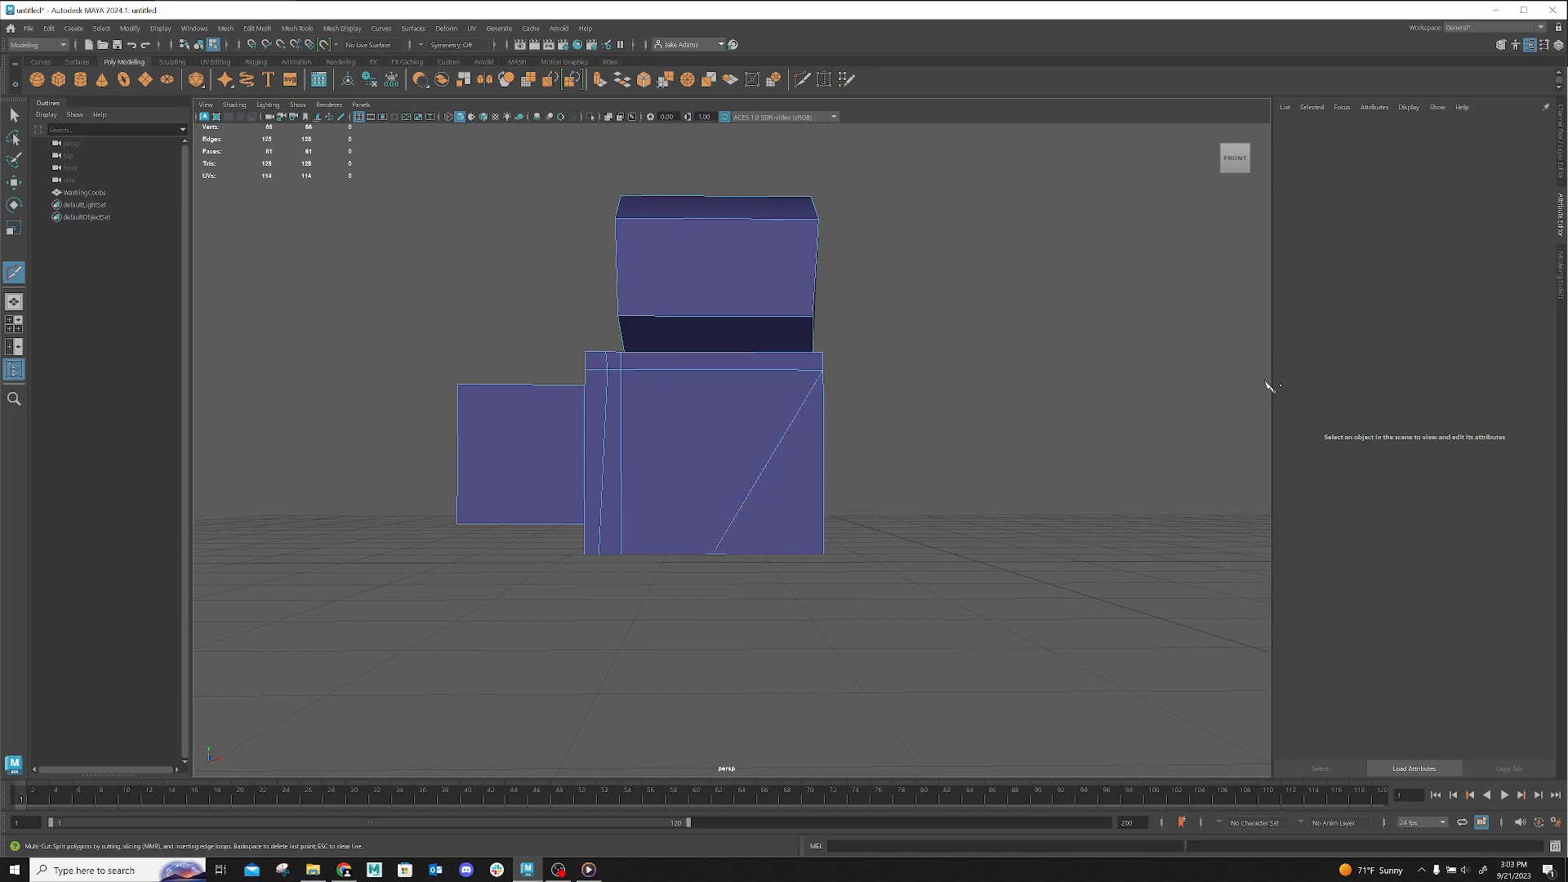
Cut around the lower box's exposed sides near its base, joining the block's two lower corners where they meet the box
left_click_drag(829, 550, 694, 513, "alt")
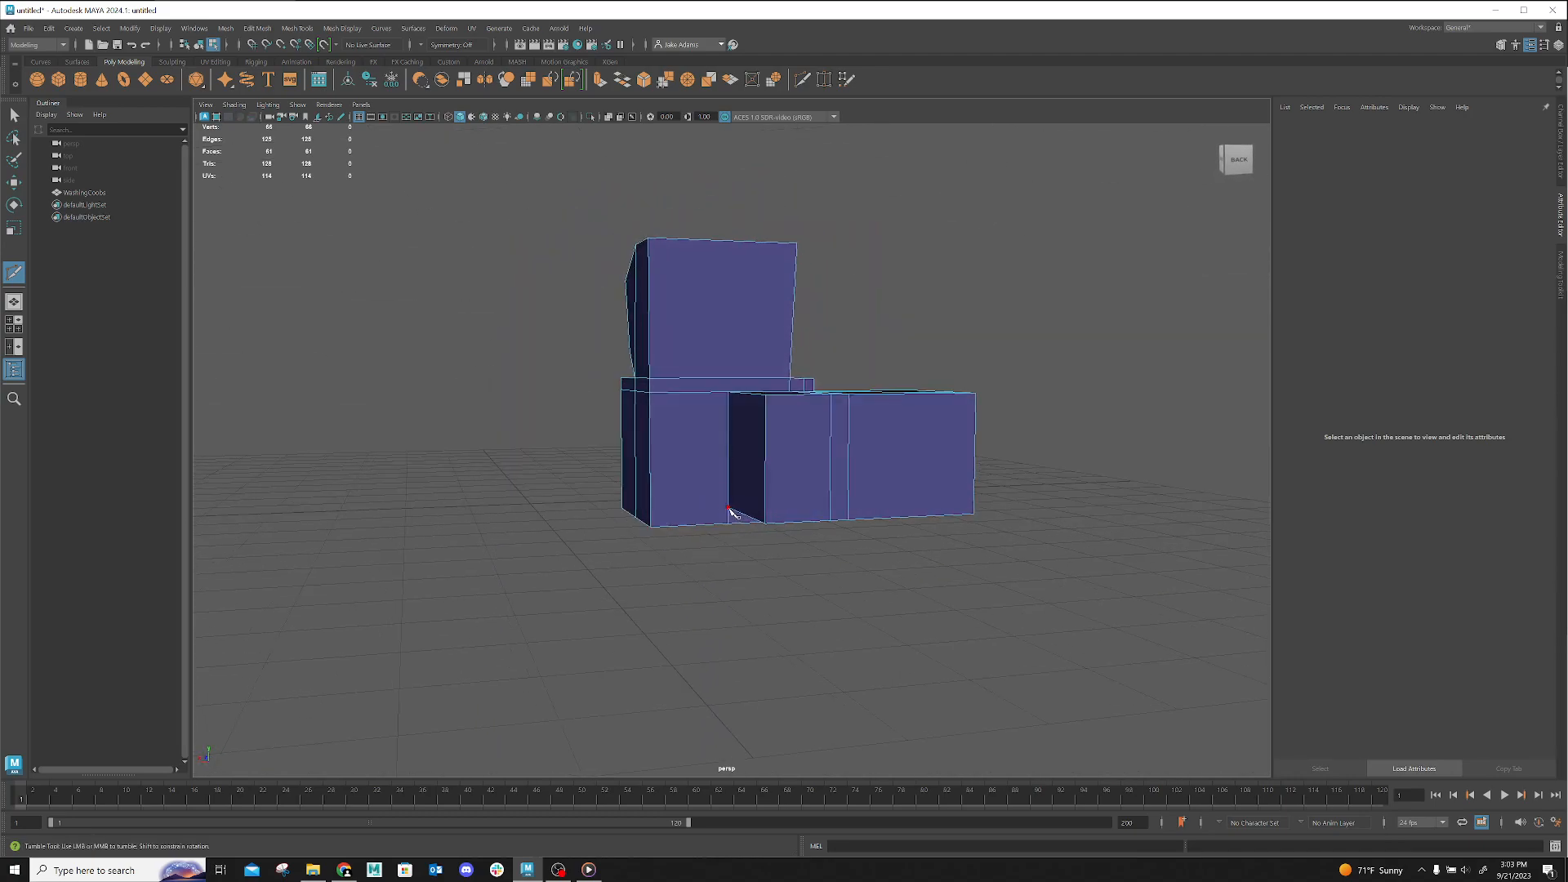
left_click(728, 508)
left_click_drag(699, 575, 748, 553, "alt")
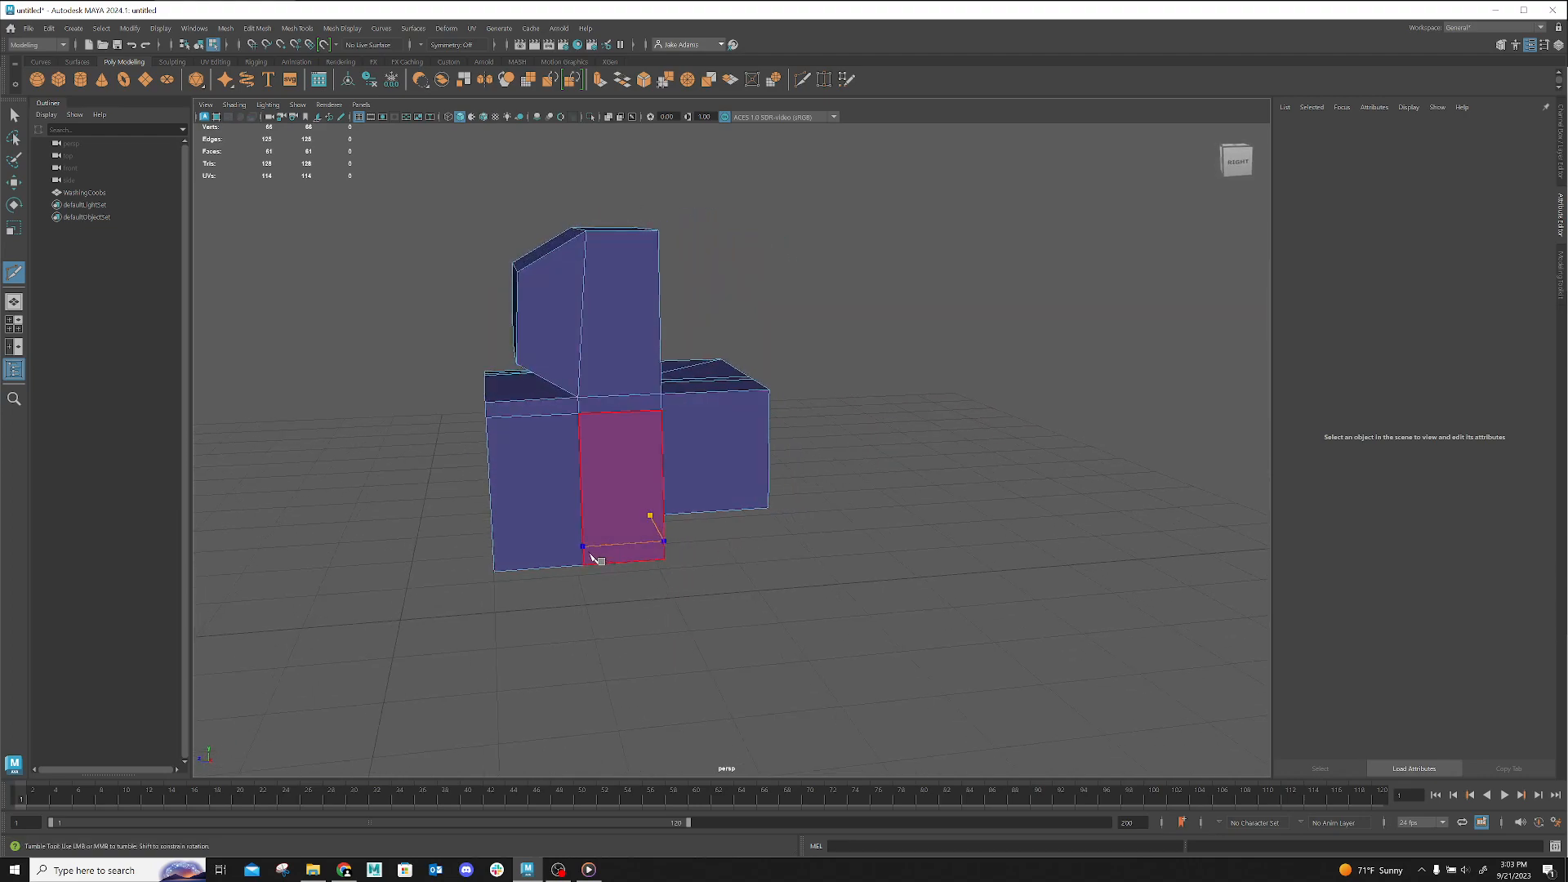
left_click(494, 553)
left_click_drag(667, 627, 718, 629, "alt")
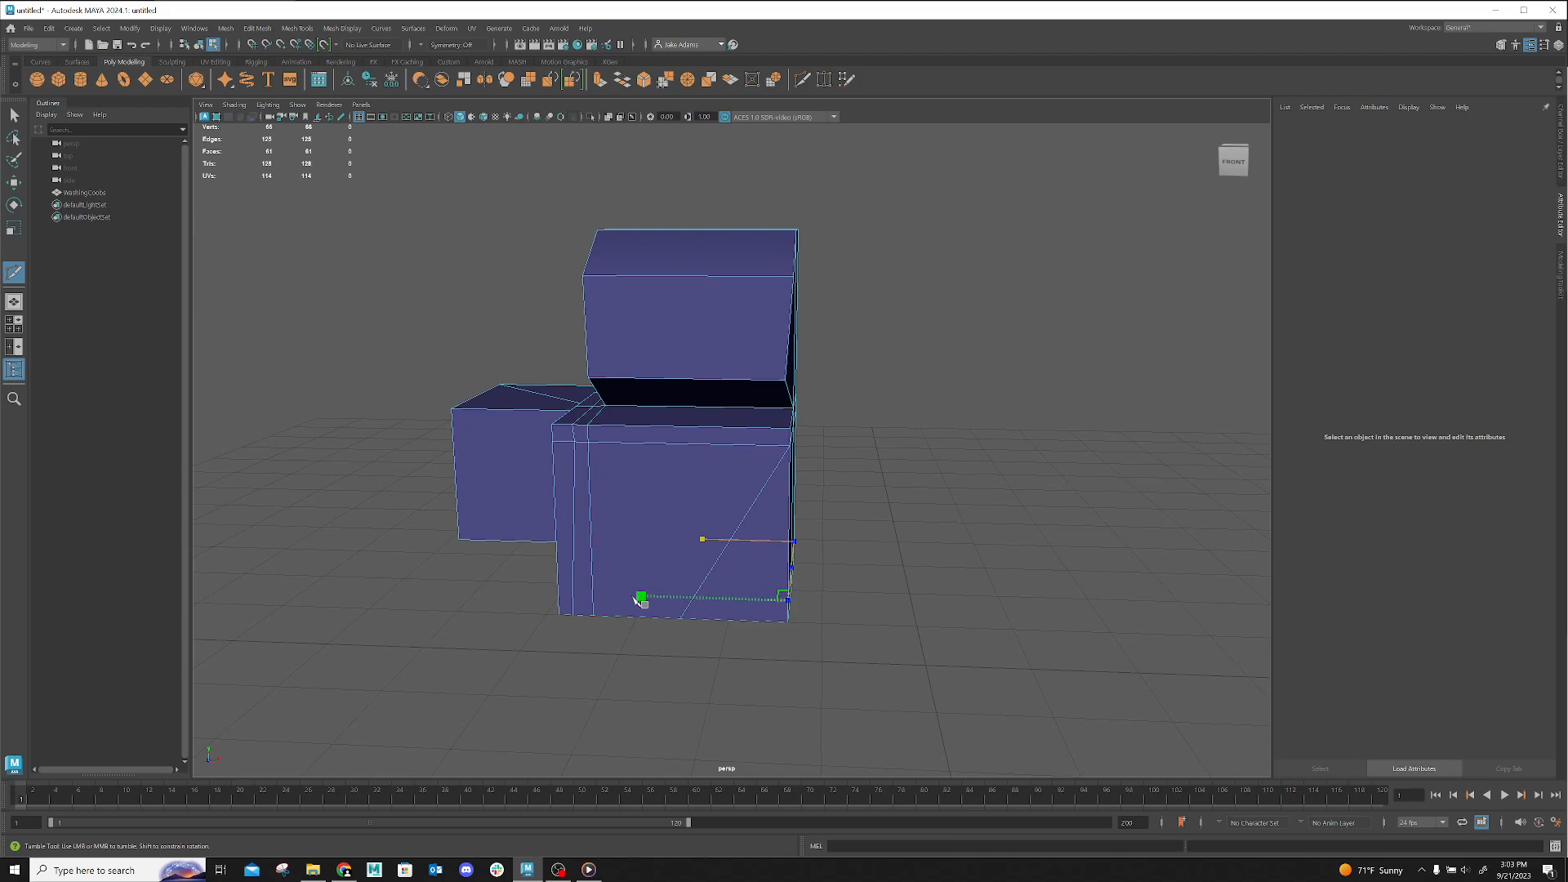
left_click(559, 593)
left_click_drag(595, 642, 665, 633, "alt")
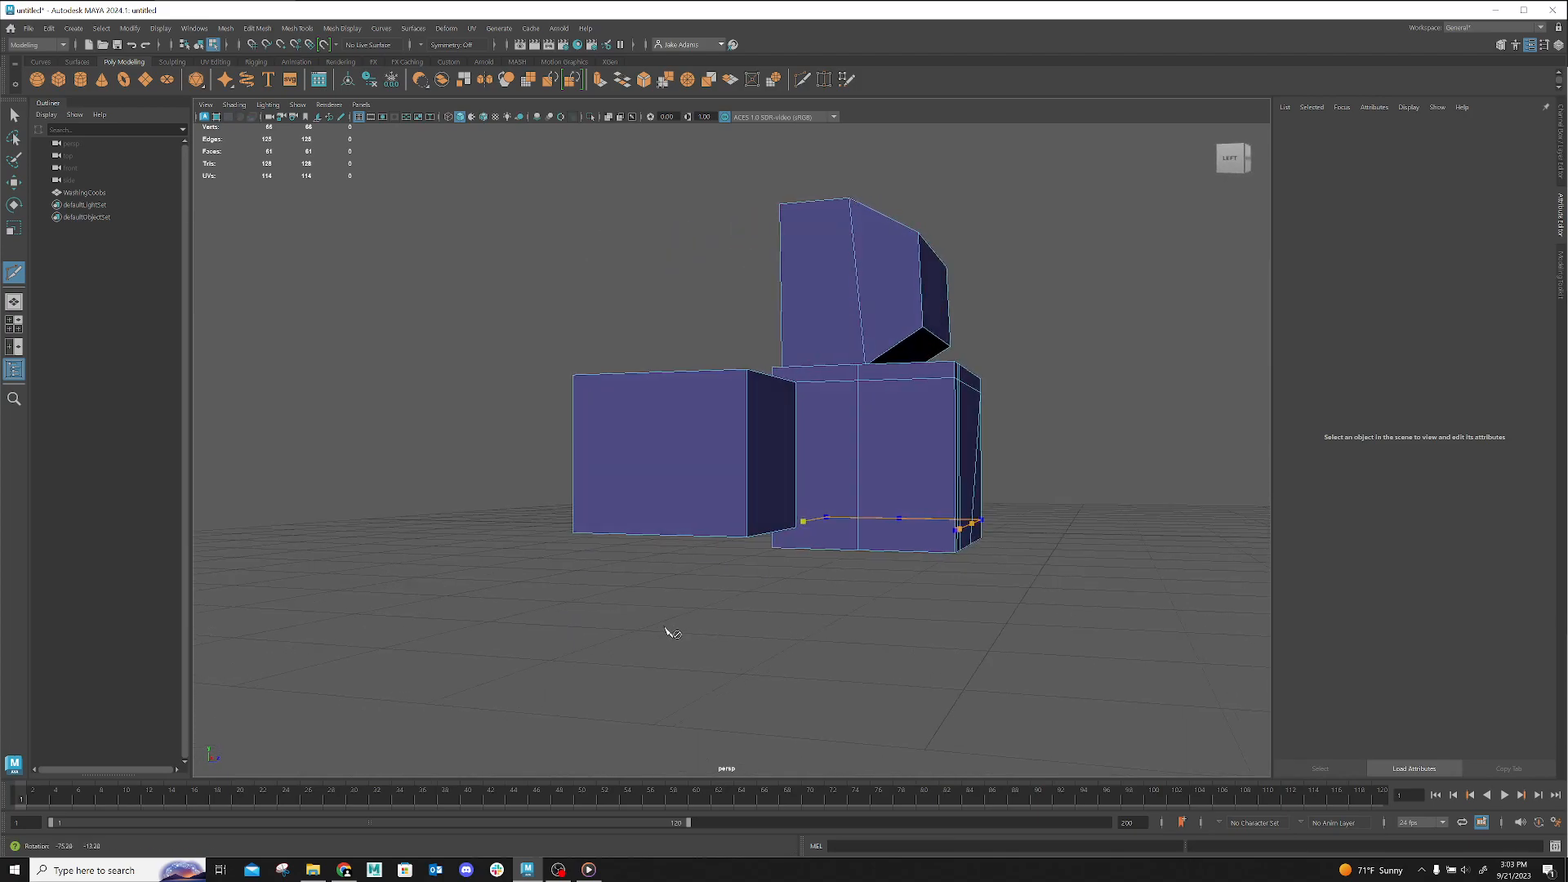
left_click(797, 530, "ctrl")
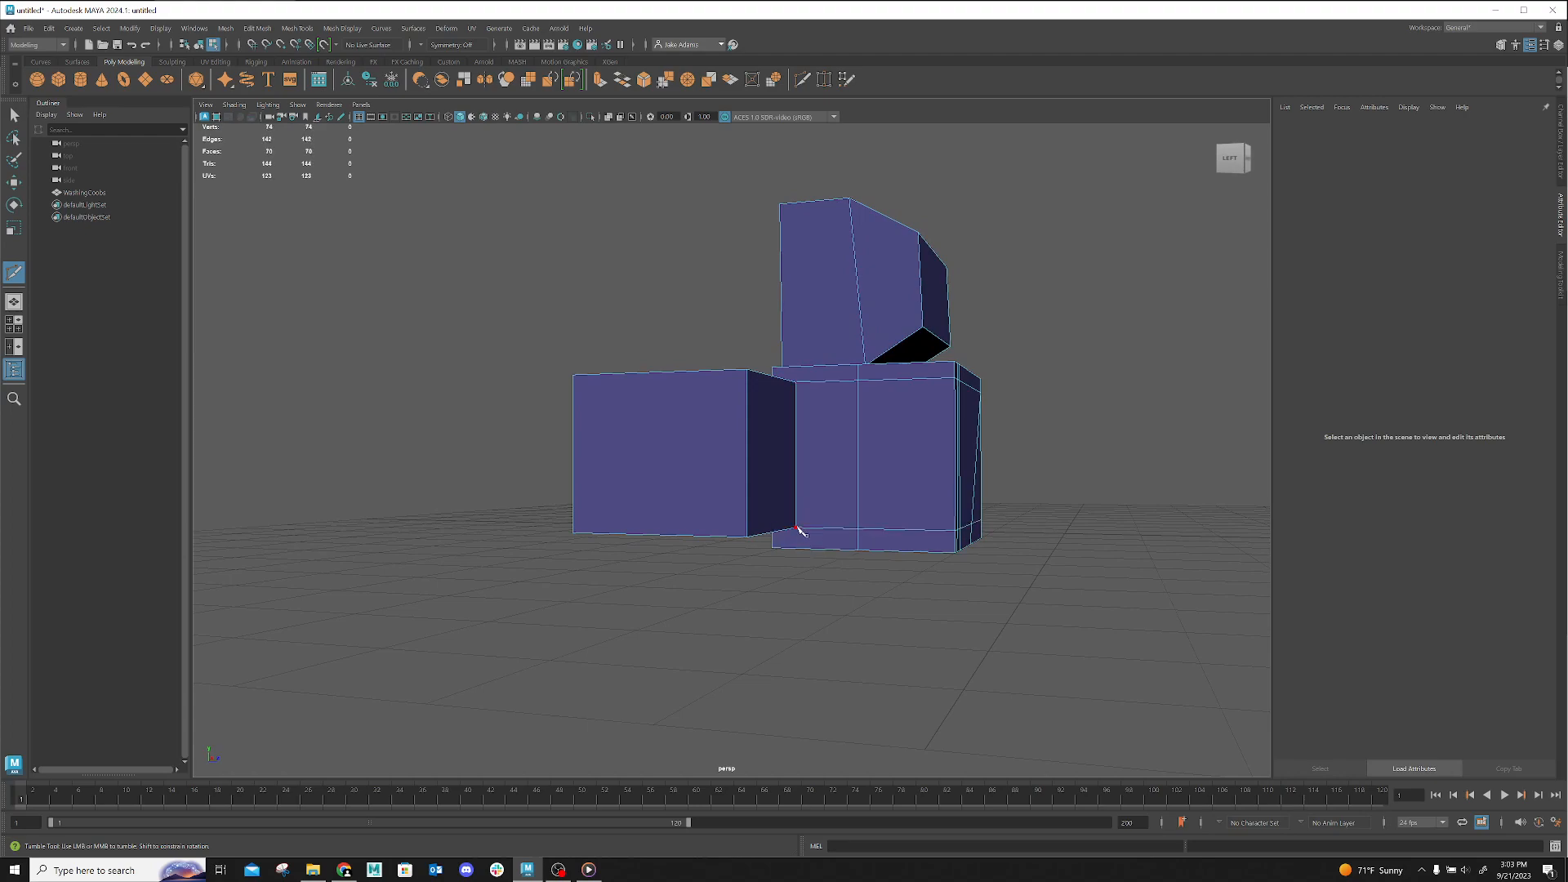
Cut diagonal edges from the block's lower and upper inner corners across the lower box's narrow edge strips to its bottom and top midline vertices
right_click_drag(805, 530, 1055, 580, "alt")
middle_click_drag(947, 565, 843, 423, "alt")
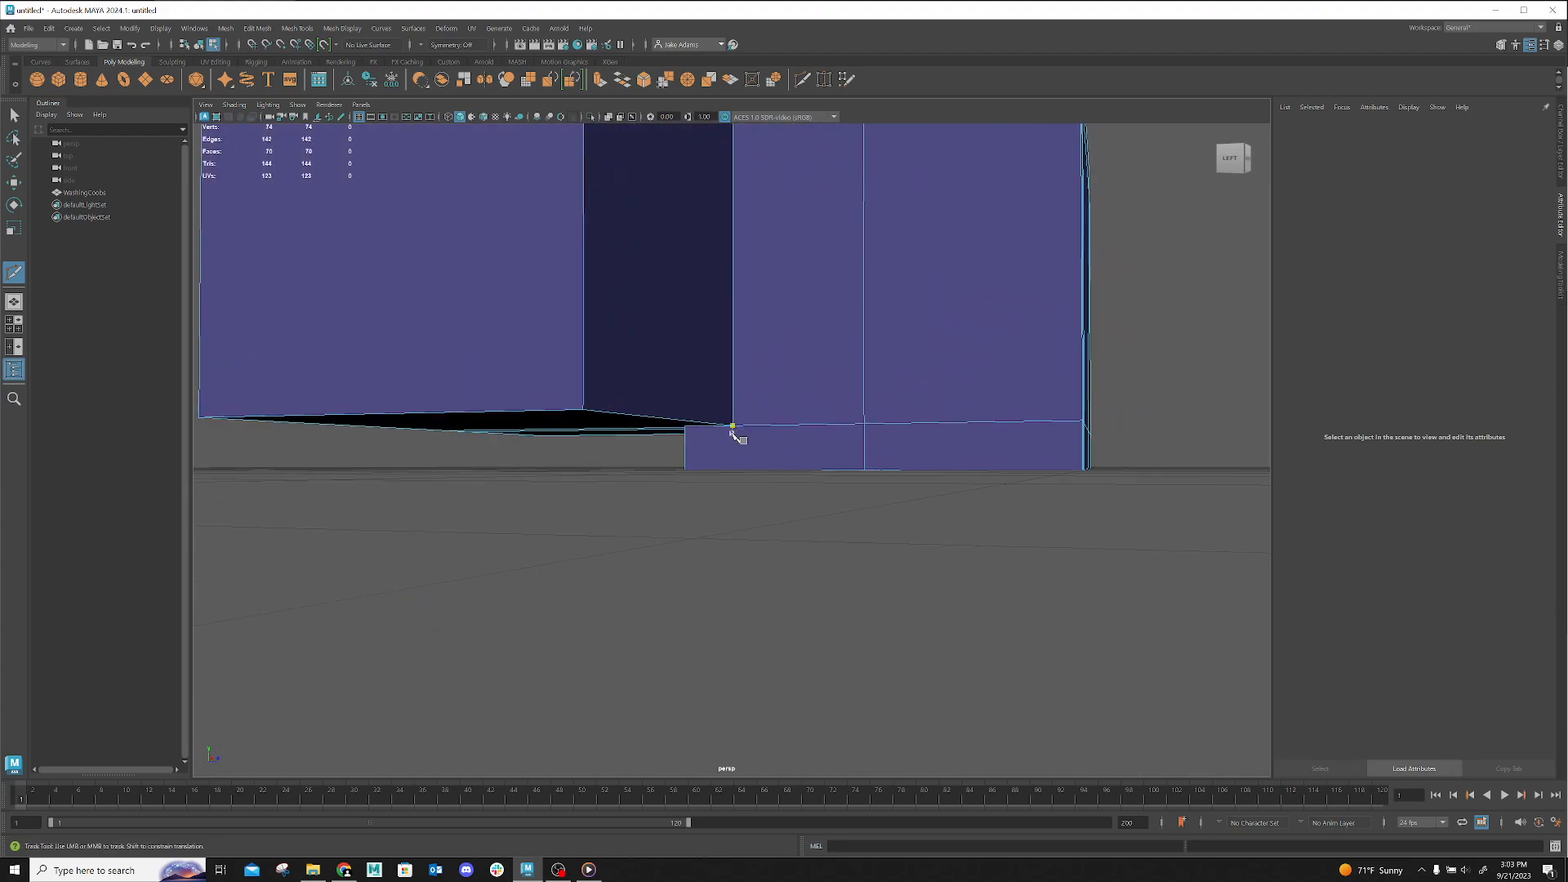
left_click_drag(760, 458, 756, 455, "alt")
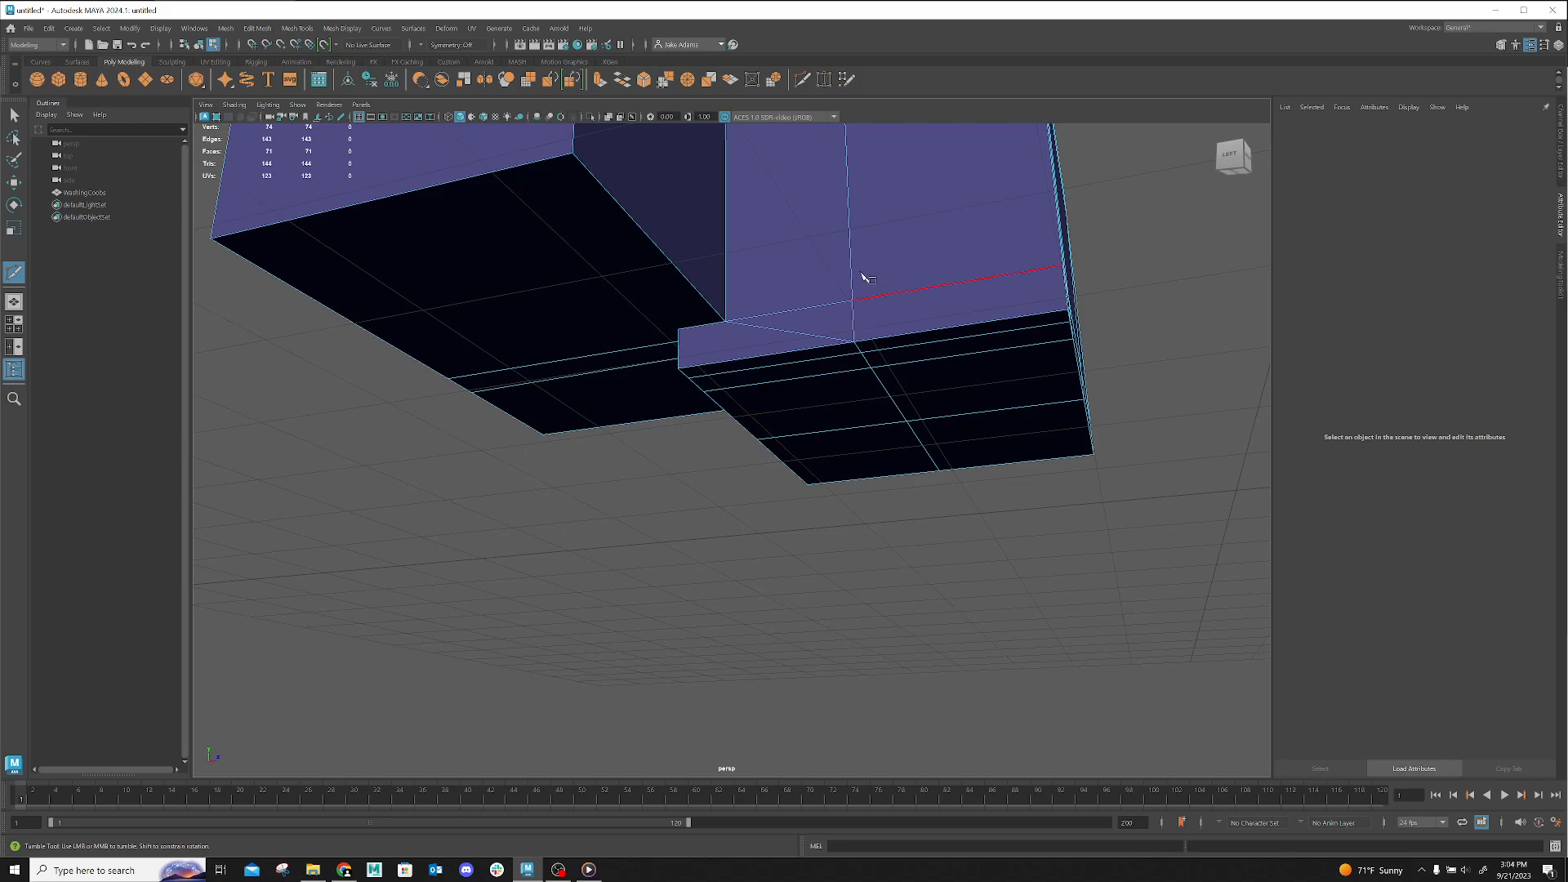
left_click_drag(857, 290, 830, 308, "alt")
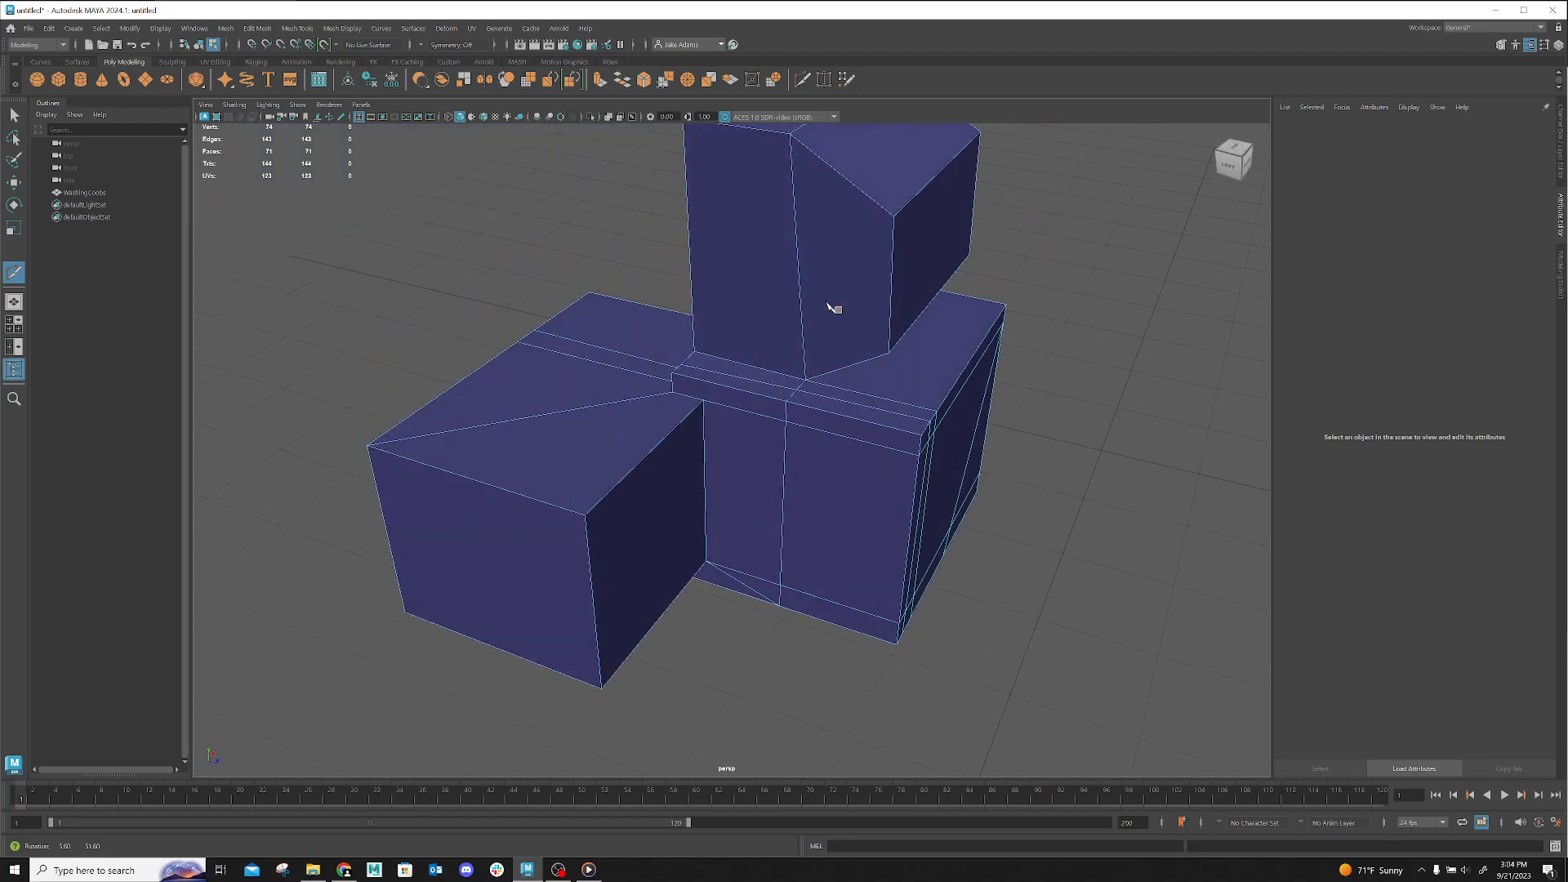
left_click(704, 401)
left_click(703, 400)
Cut a diagonal edge across the block's underside from the lower box's corner vertex to the block's far outer corner
left_click_drag(716, 471, 356, 454, "alt")
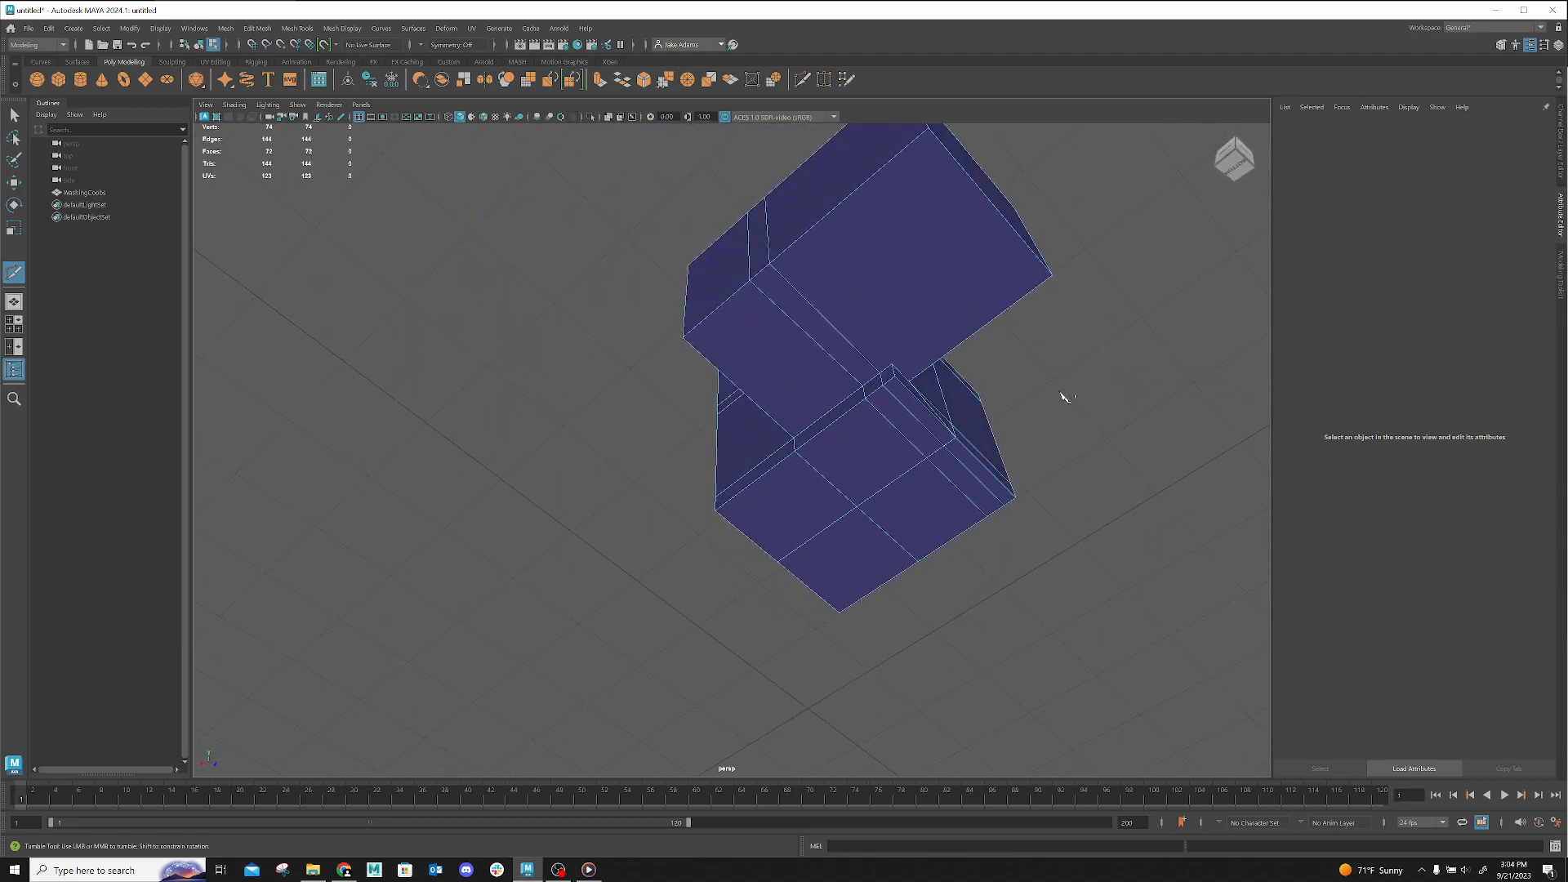
left_click(892, 364)
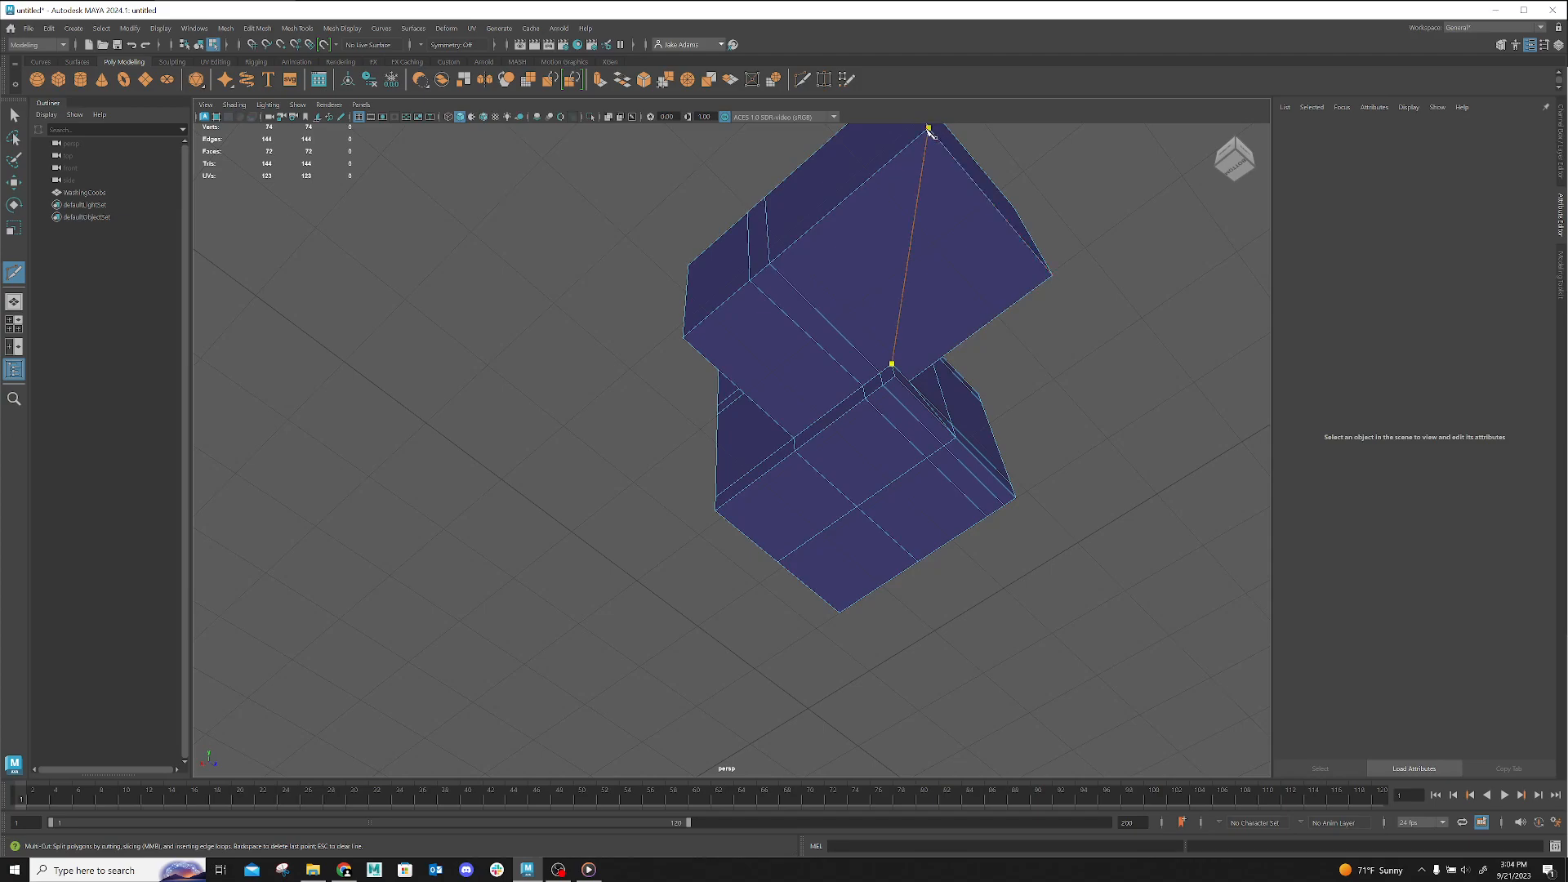
left_click(928, 129)
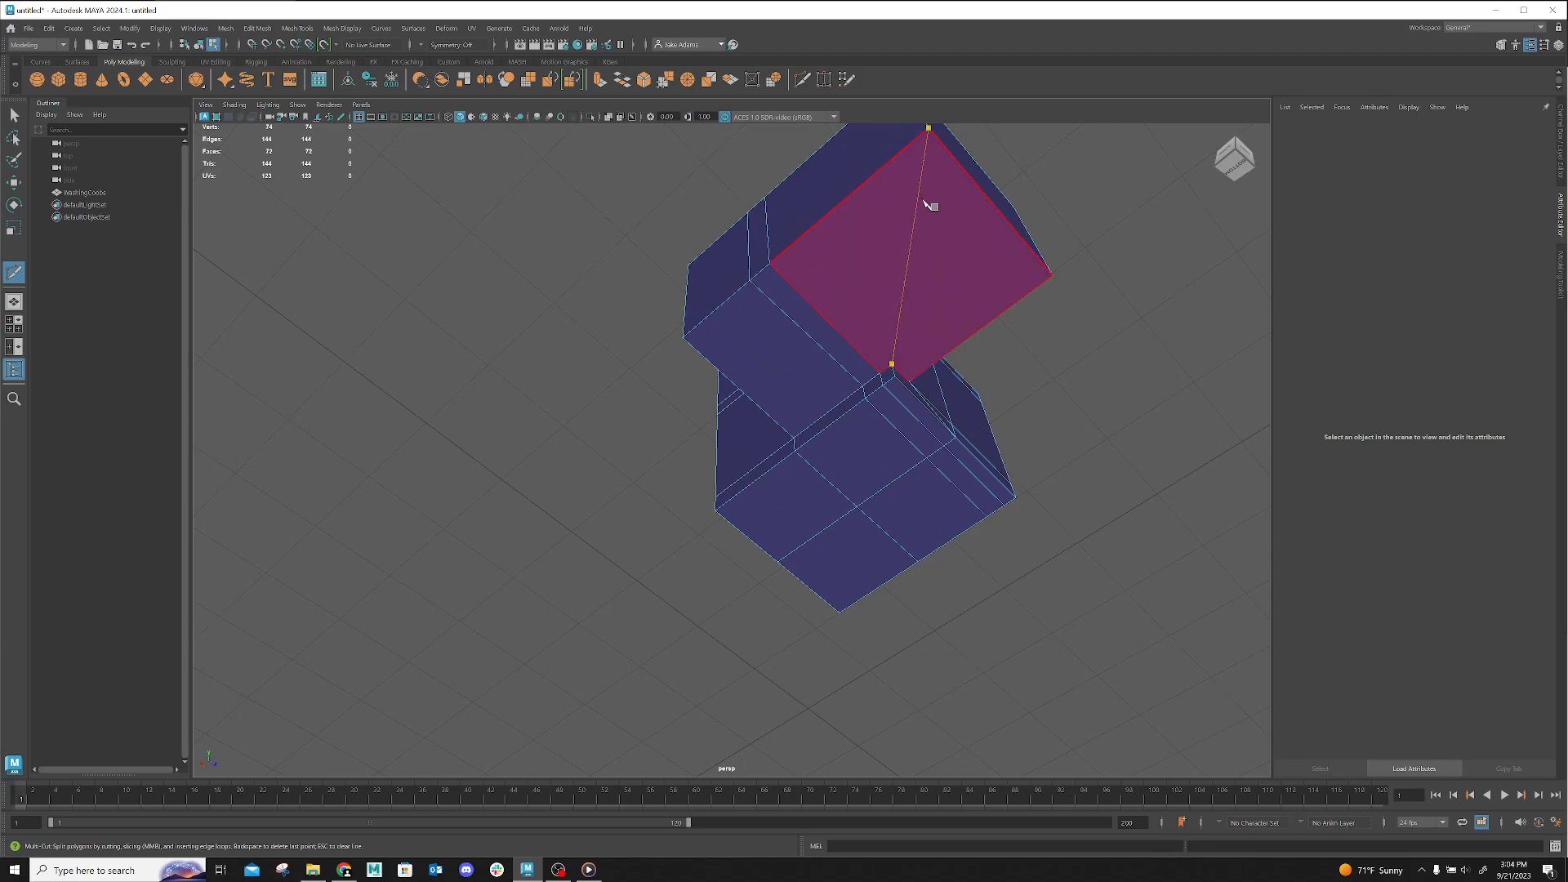
scroll(931, 206, "down", 2)
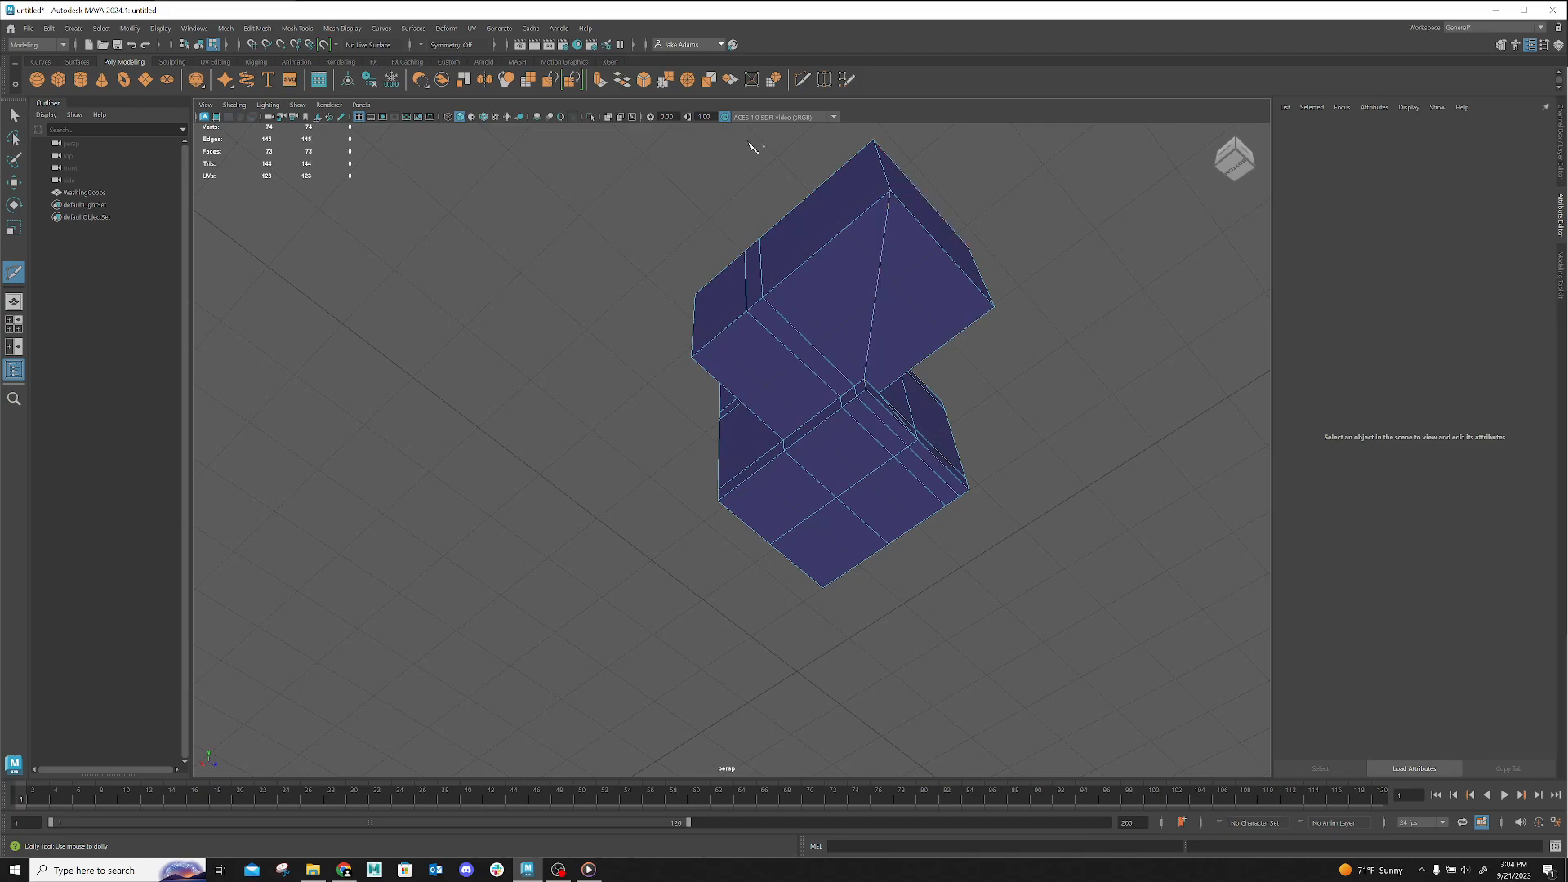
Examine the edge flow around the block and lower box from the side and from underneath
scroll(841, 220, "up", 2)
left_click_drag(902, 331, 786, 362, "alt")
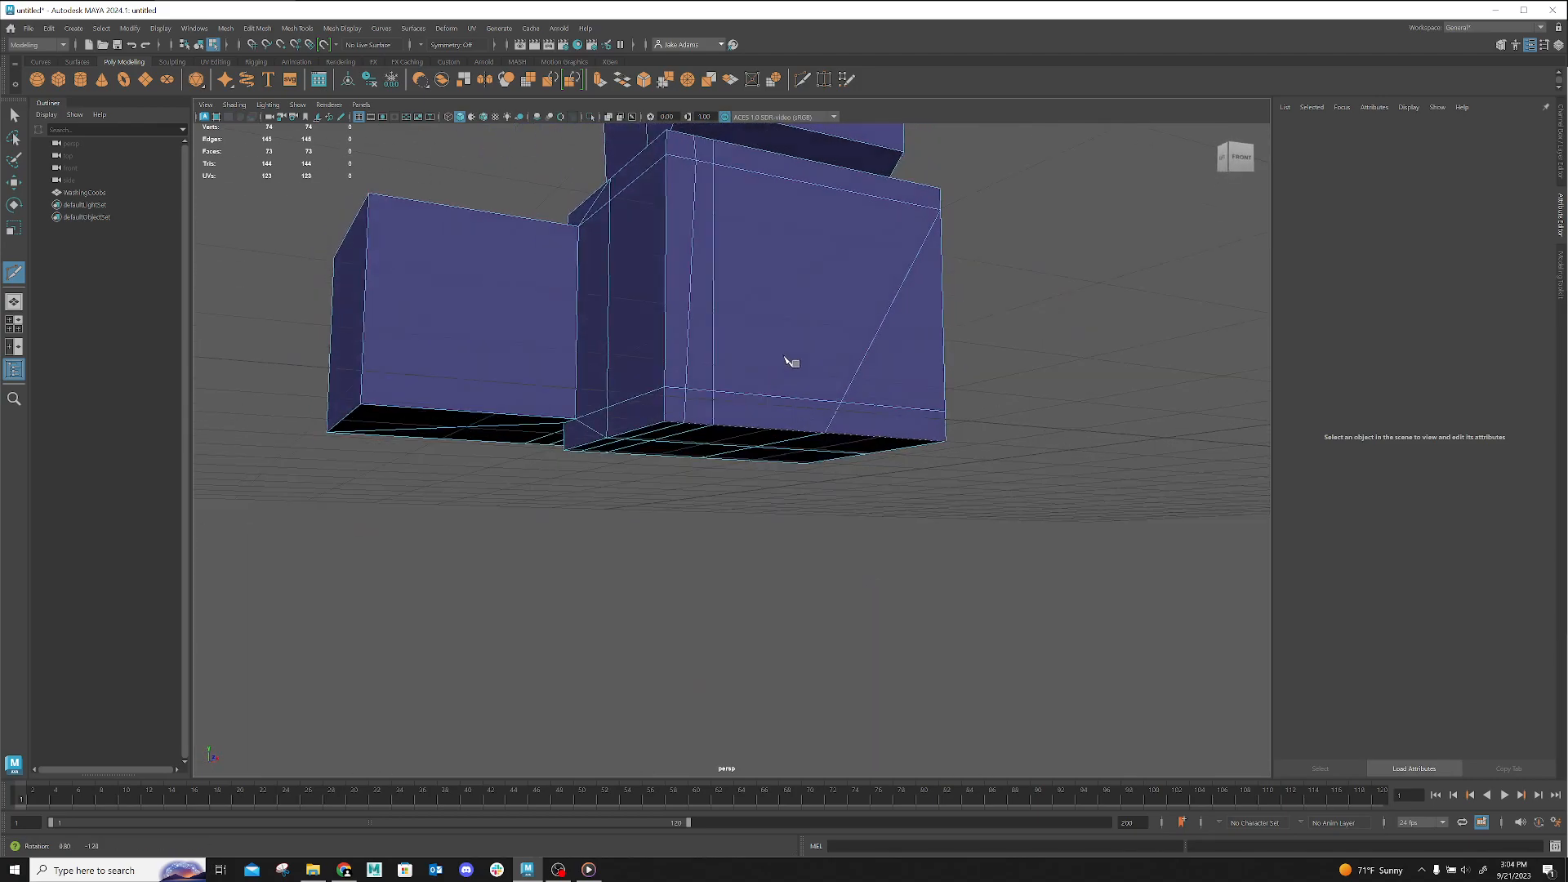
left_click_drag(888, 446, 536, 471, "alt")
right_click_drag(849, 424, 514, 413, "alt")
left_click_drag(514, 413, 645, 346, "alt")
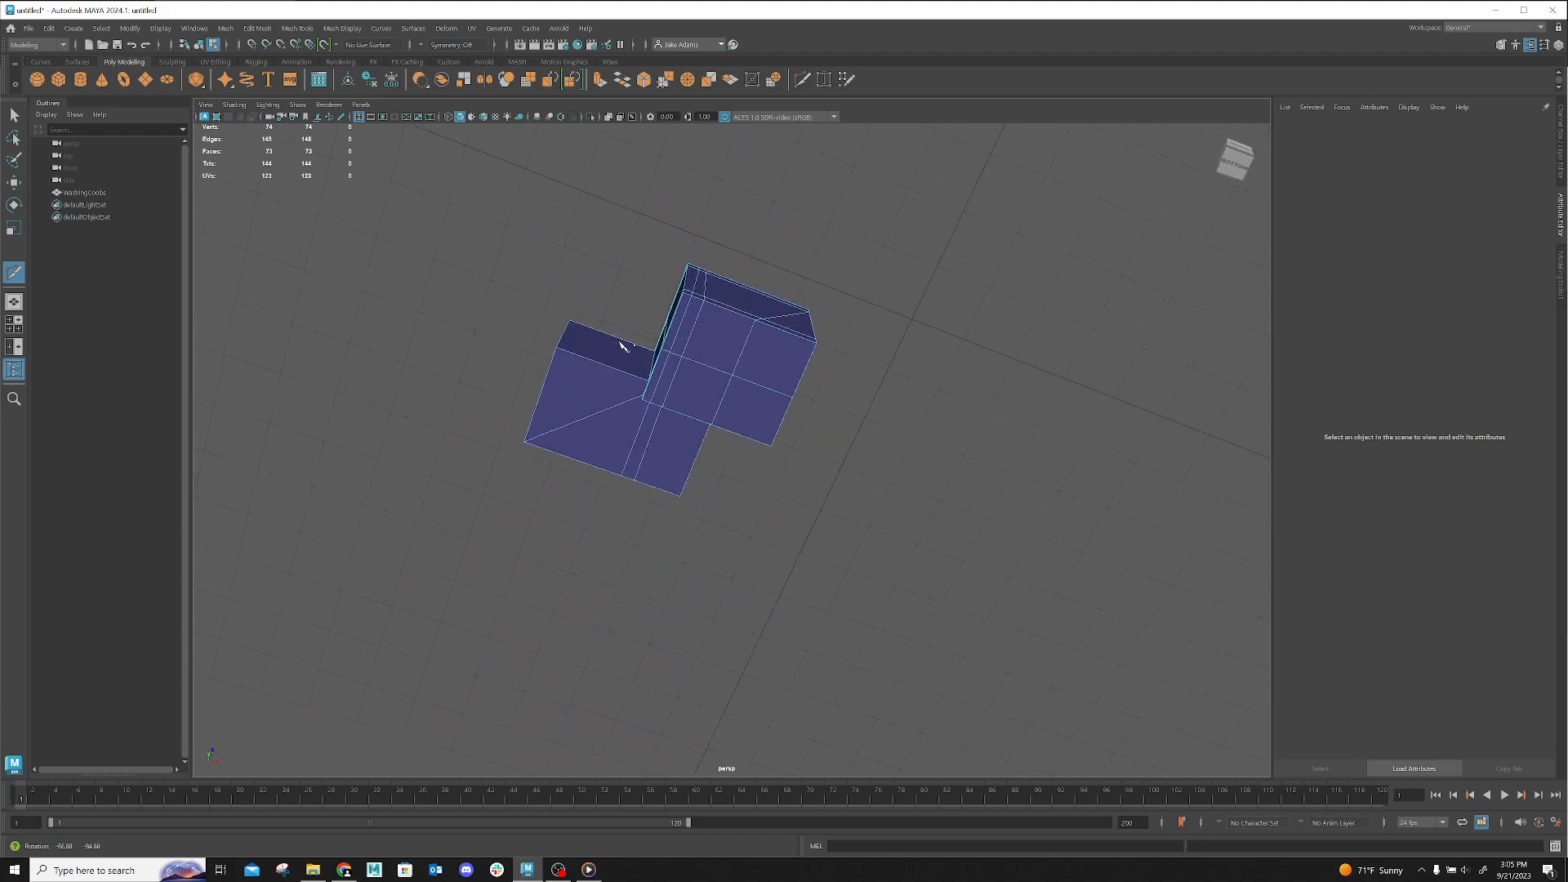
left_click_drag(622, 346, 655, 333, "alt")
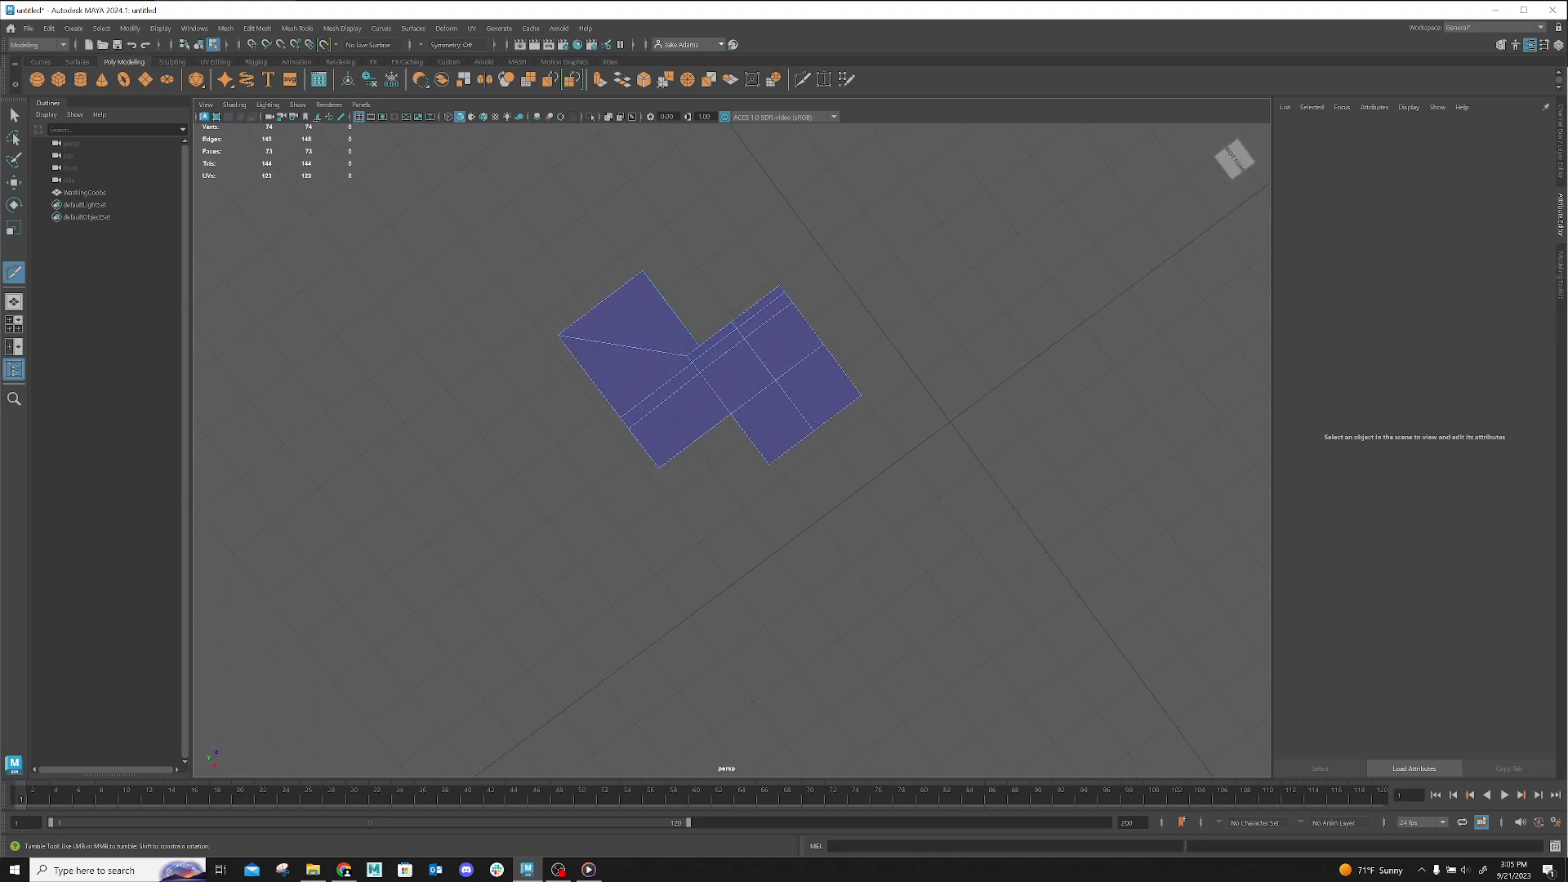